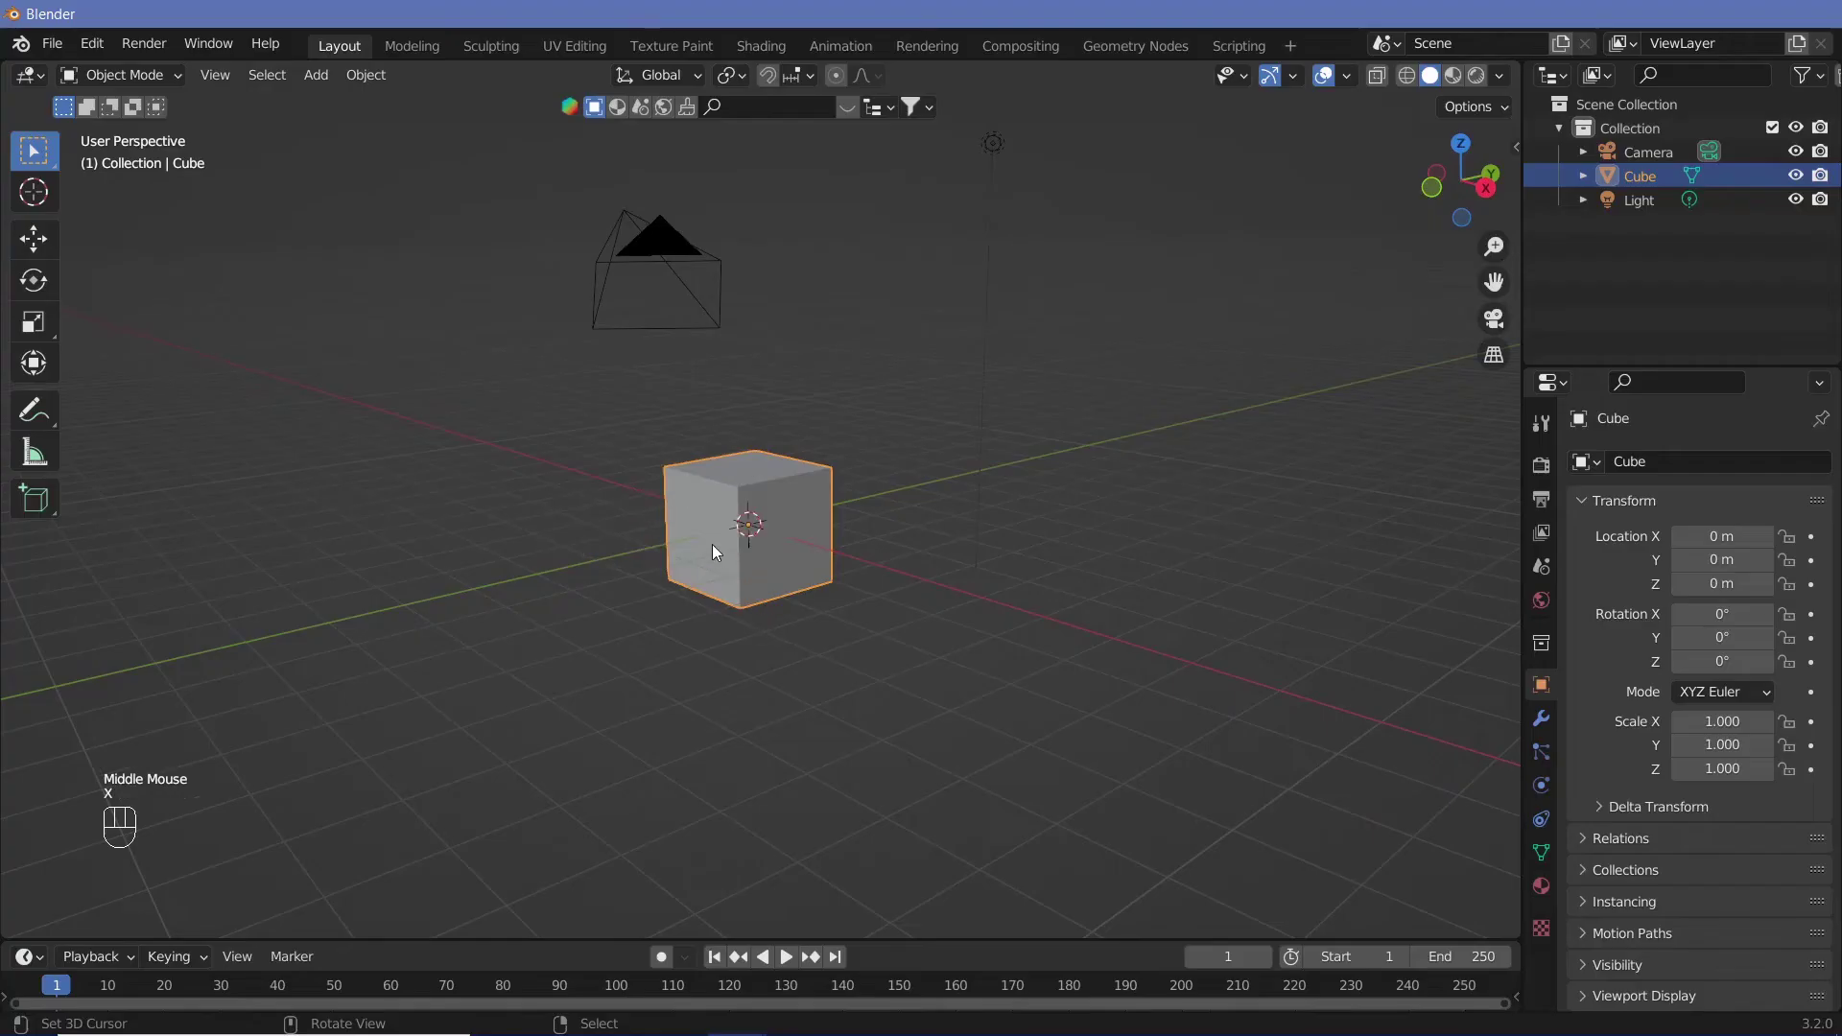
Delete the default cube and add a mesh circle at the world origin
key("x")
key("x")
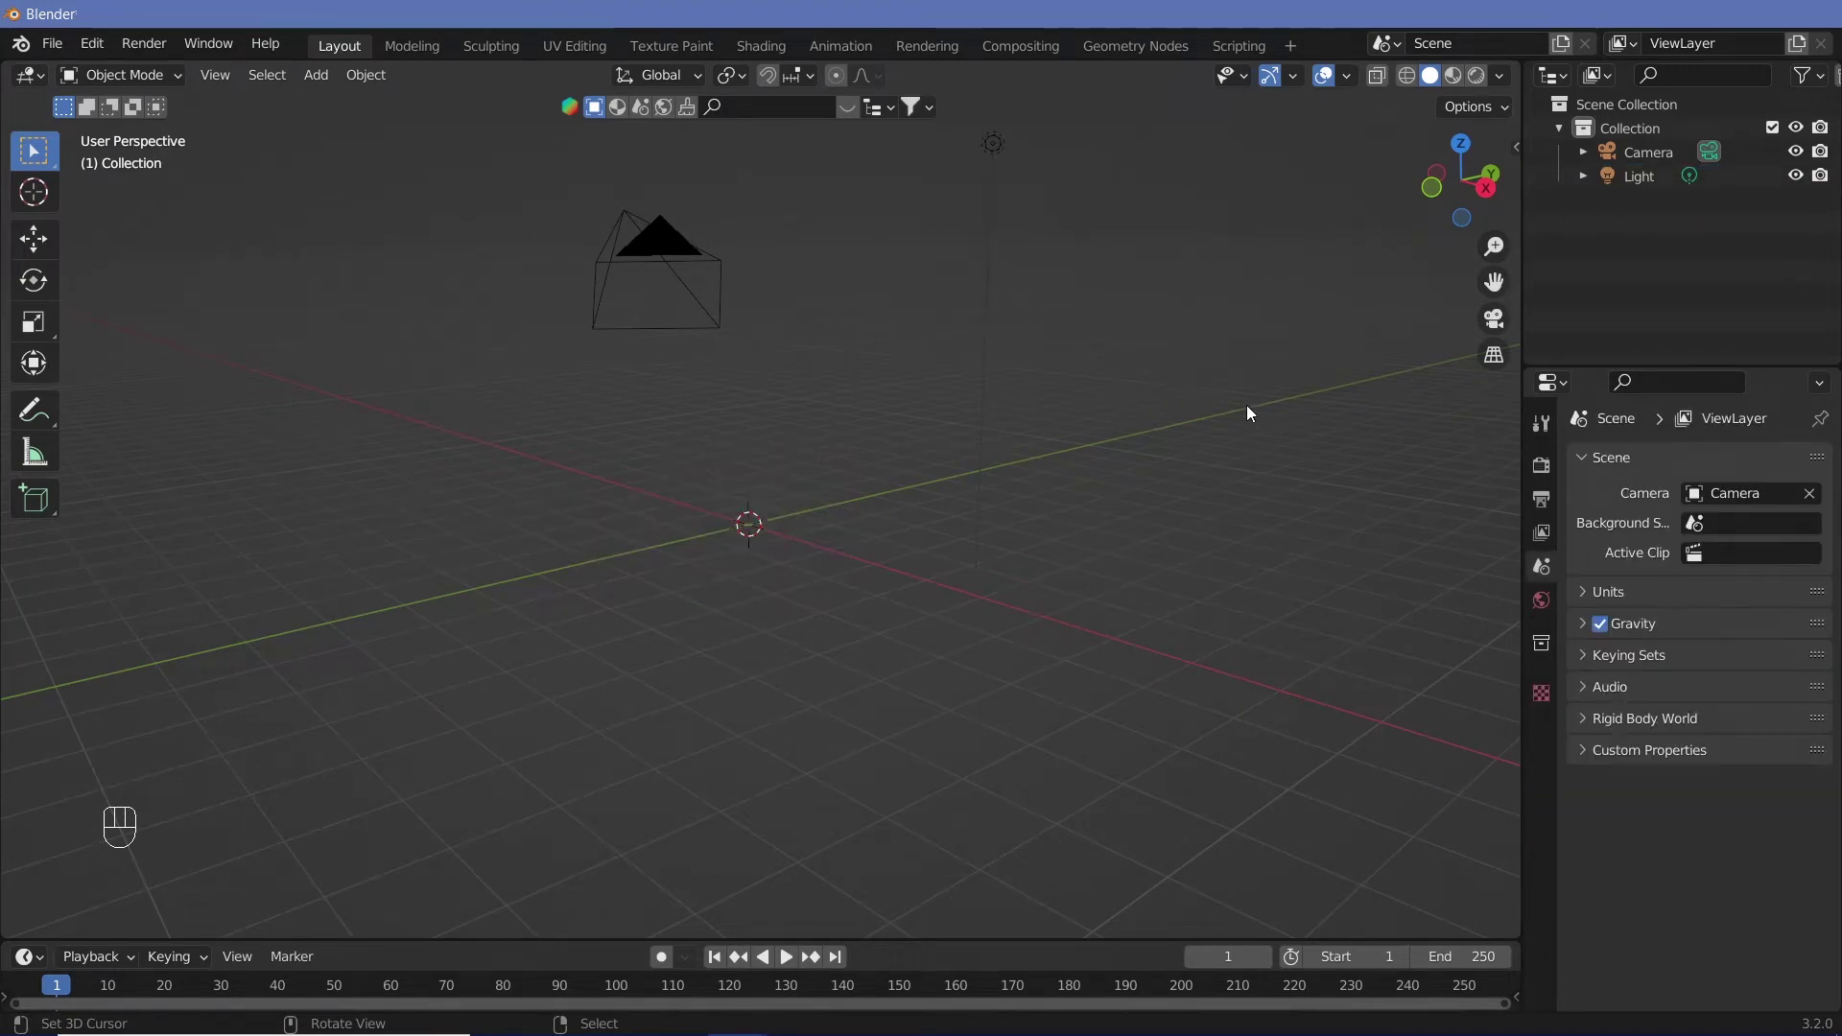
middle_click_drag(860, 636, 797, 652)
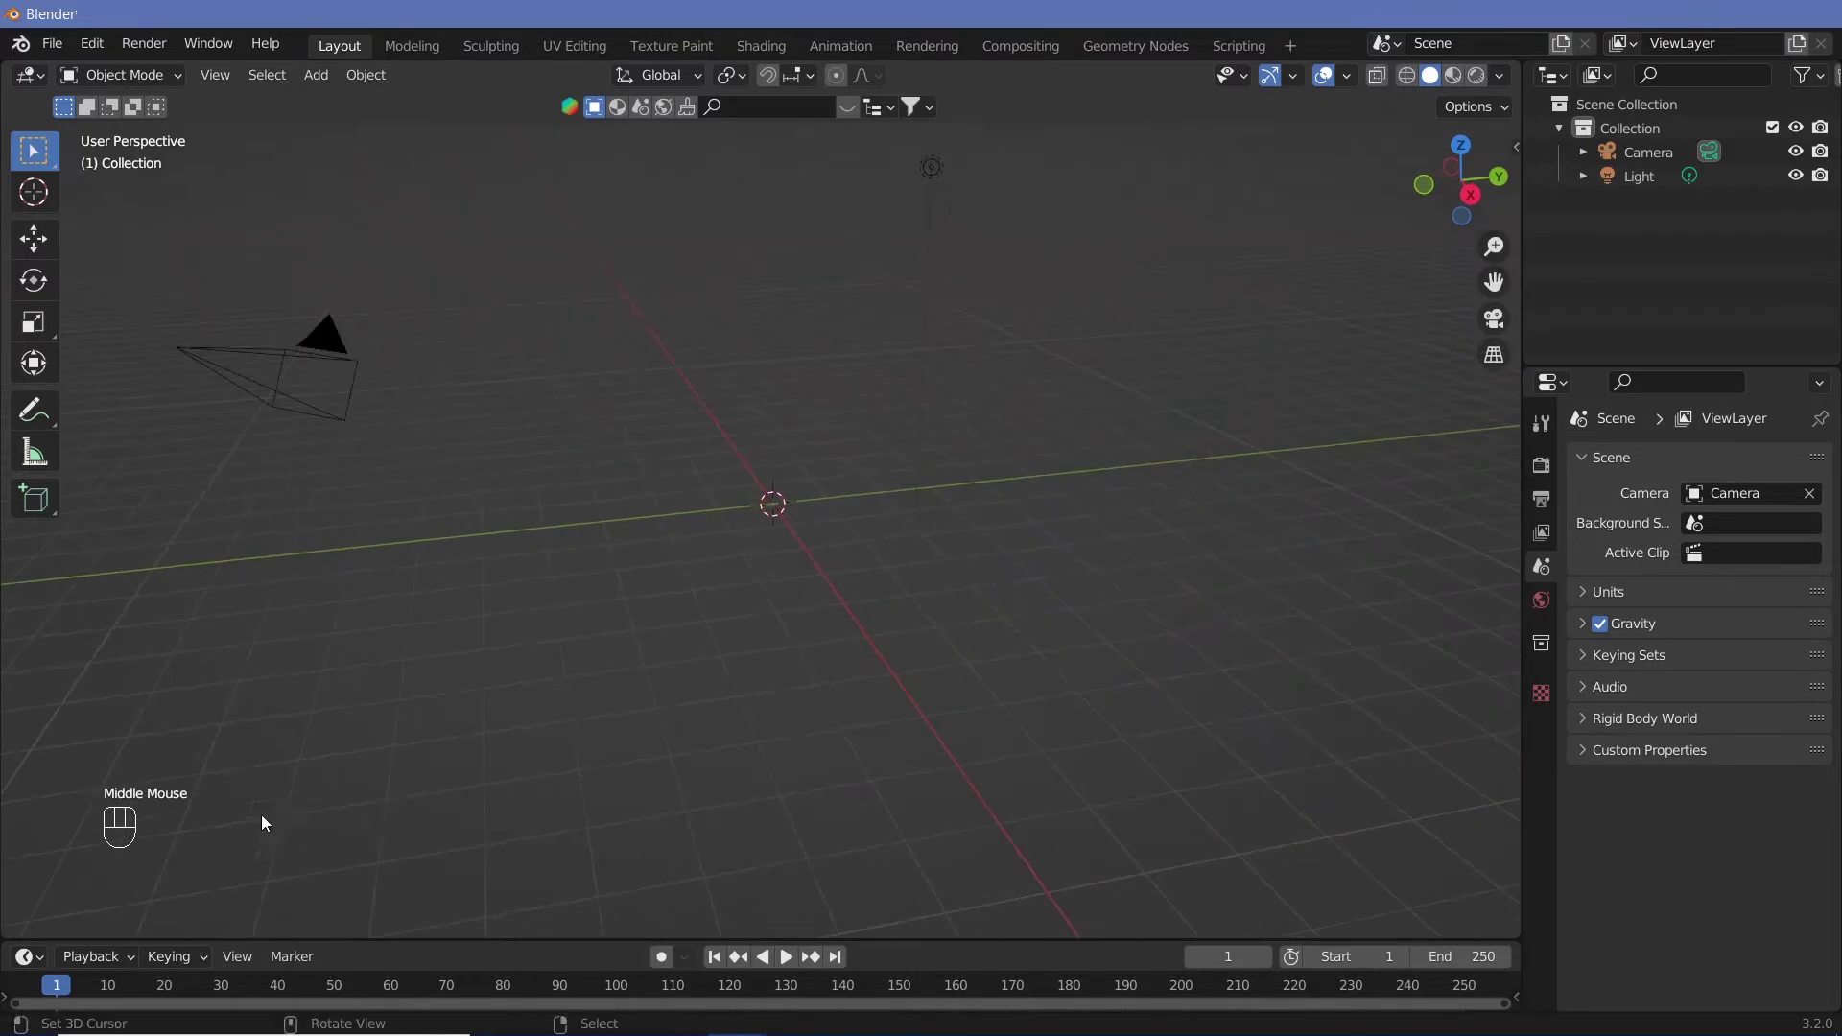
key("shift+a")
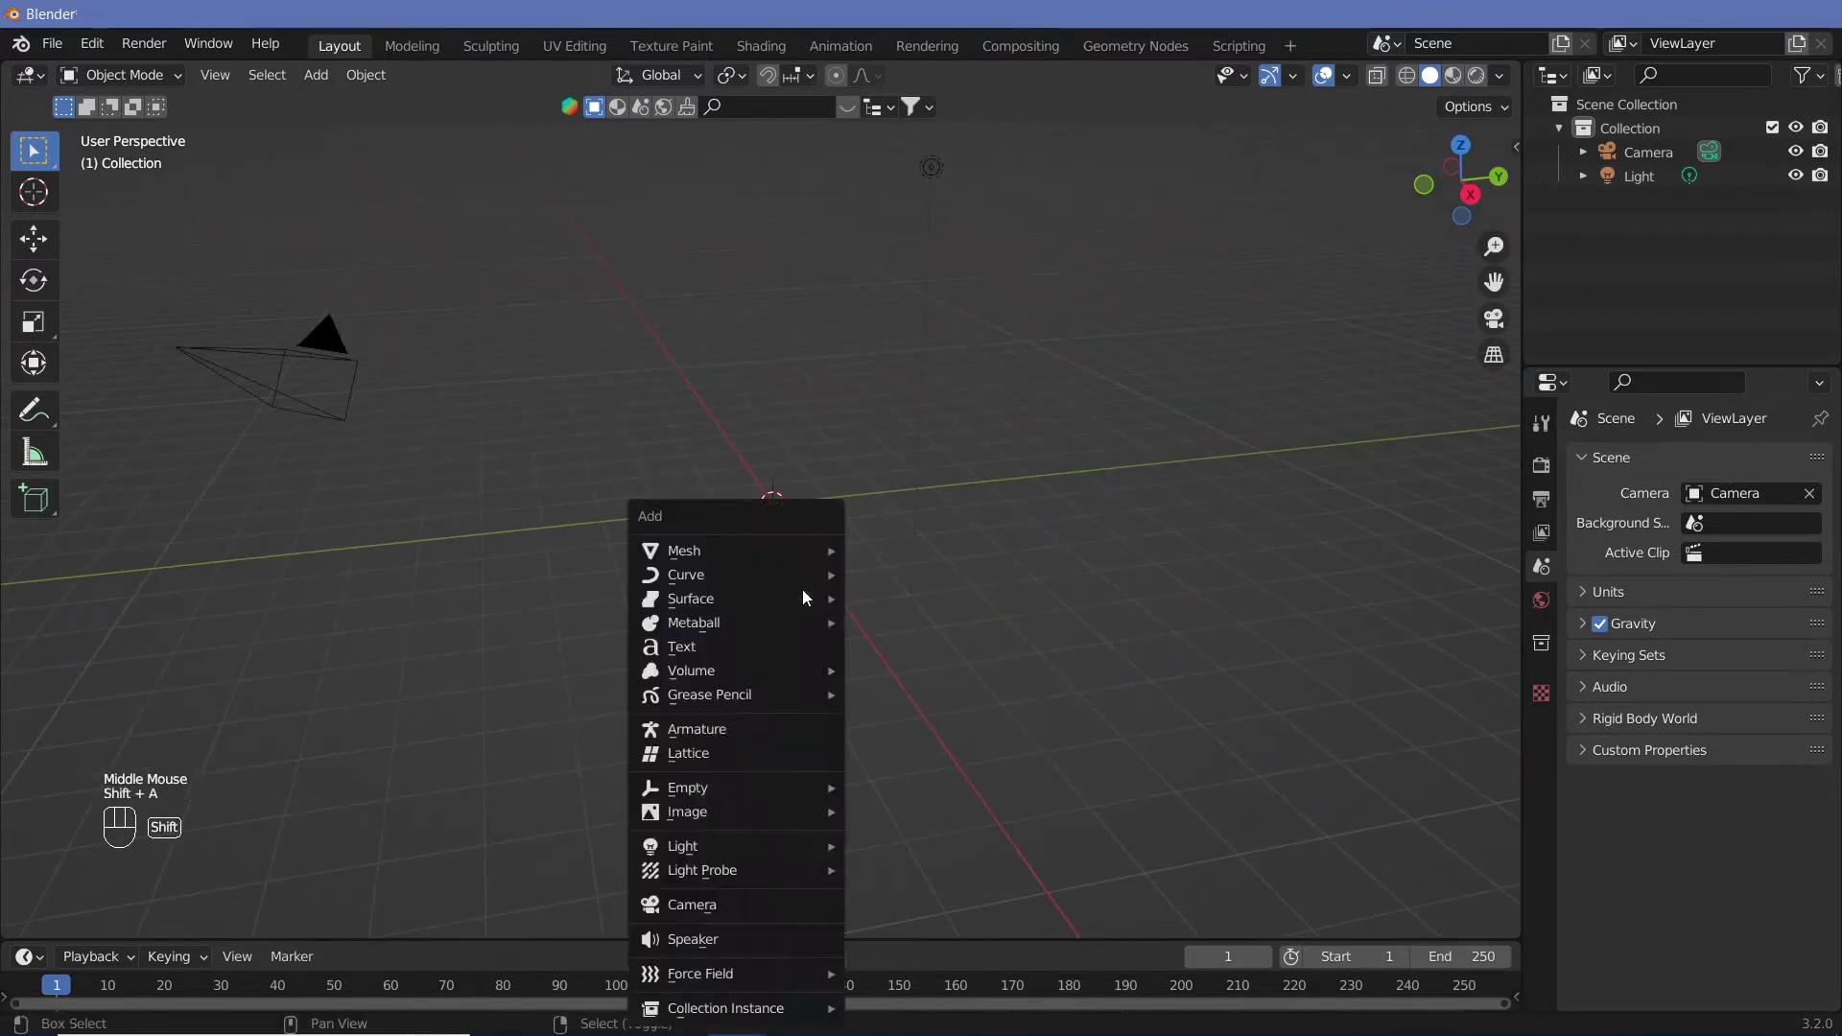
mouse_move(793, 549)
left_click(950, 599)
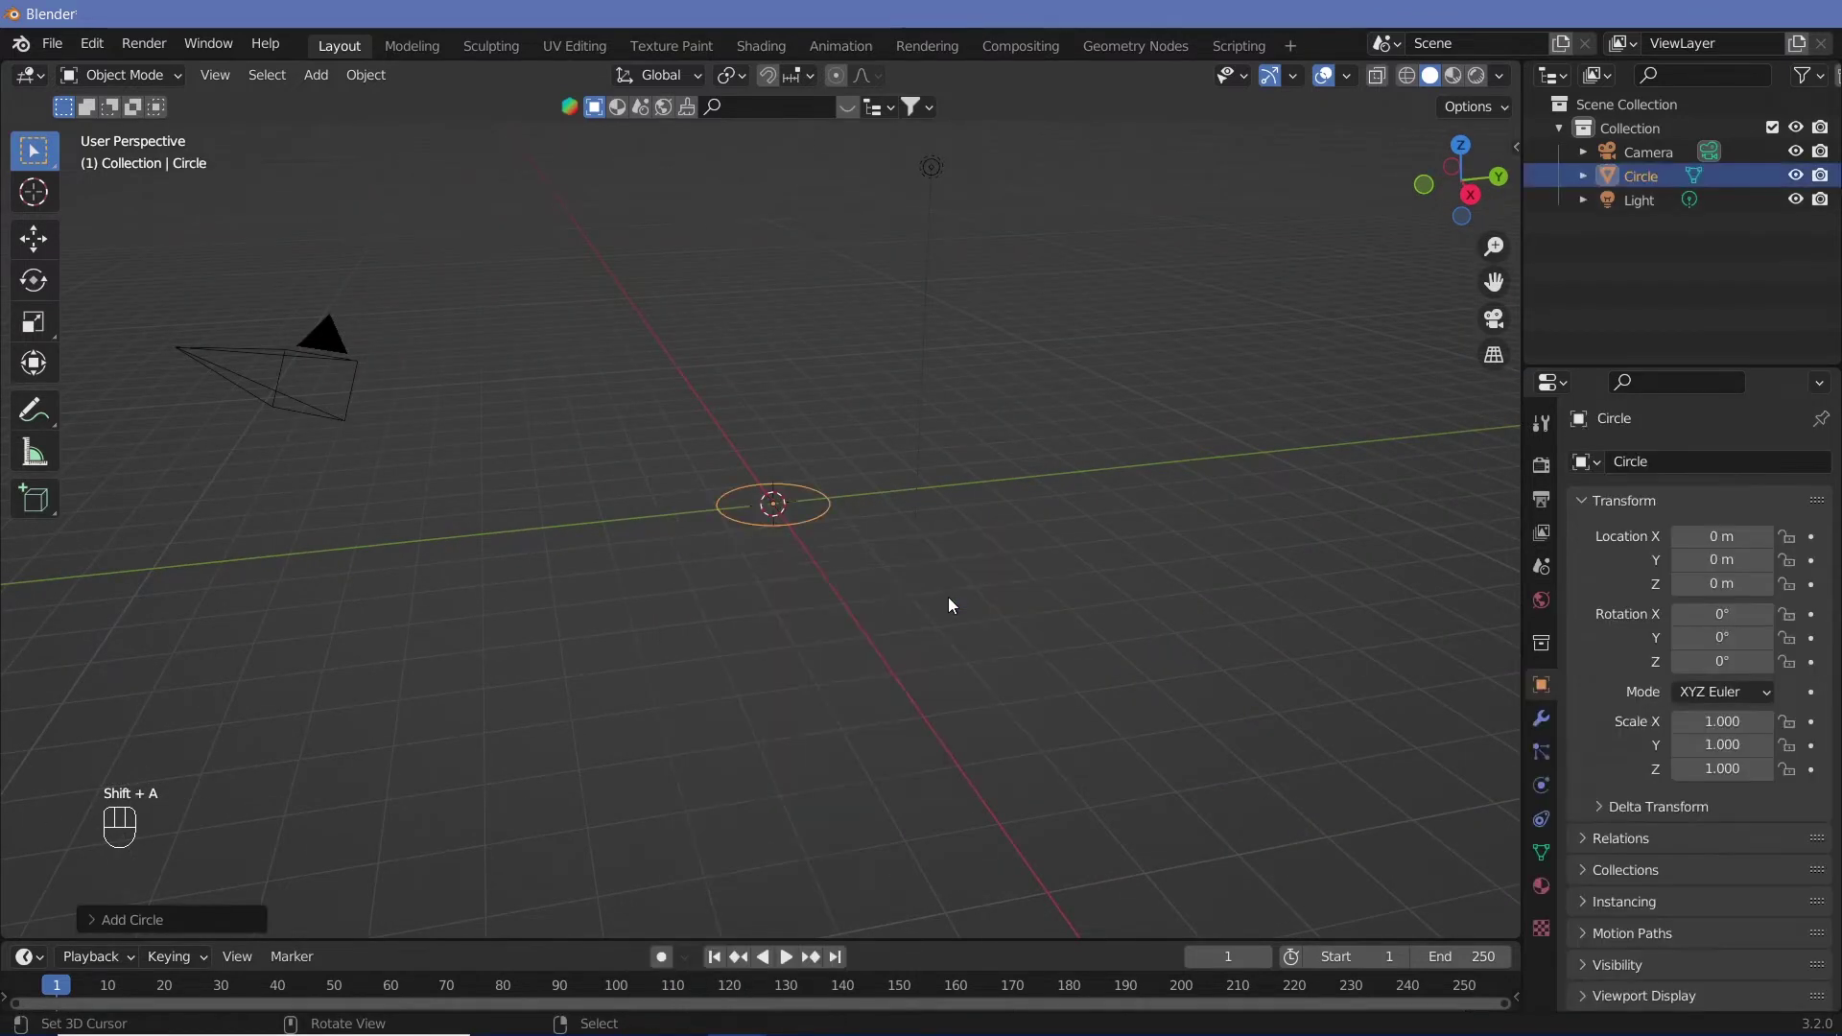
Rotate the circle 90° around the global Y axis so it stands upright
key("r")
key("y")
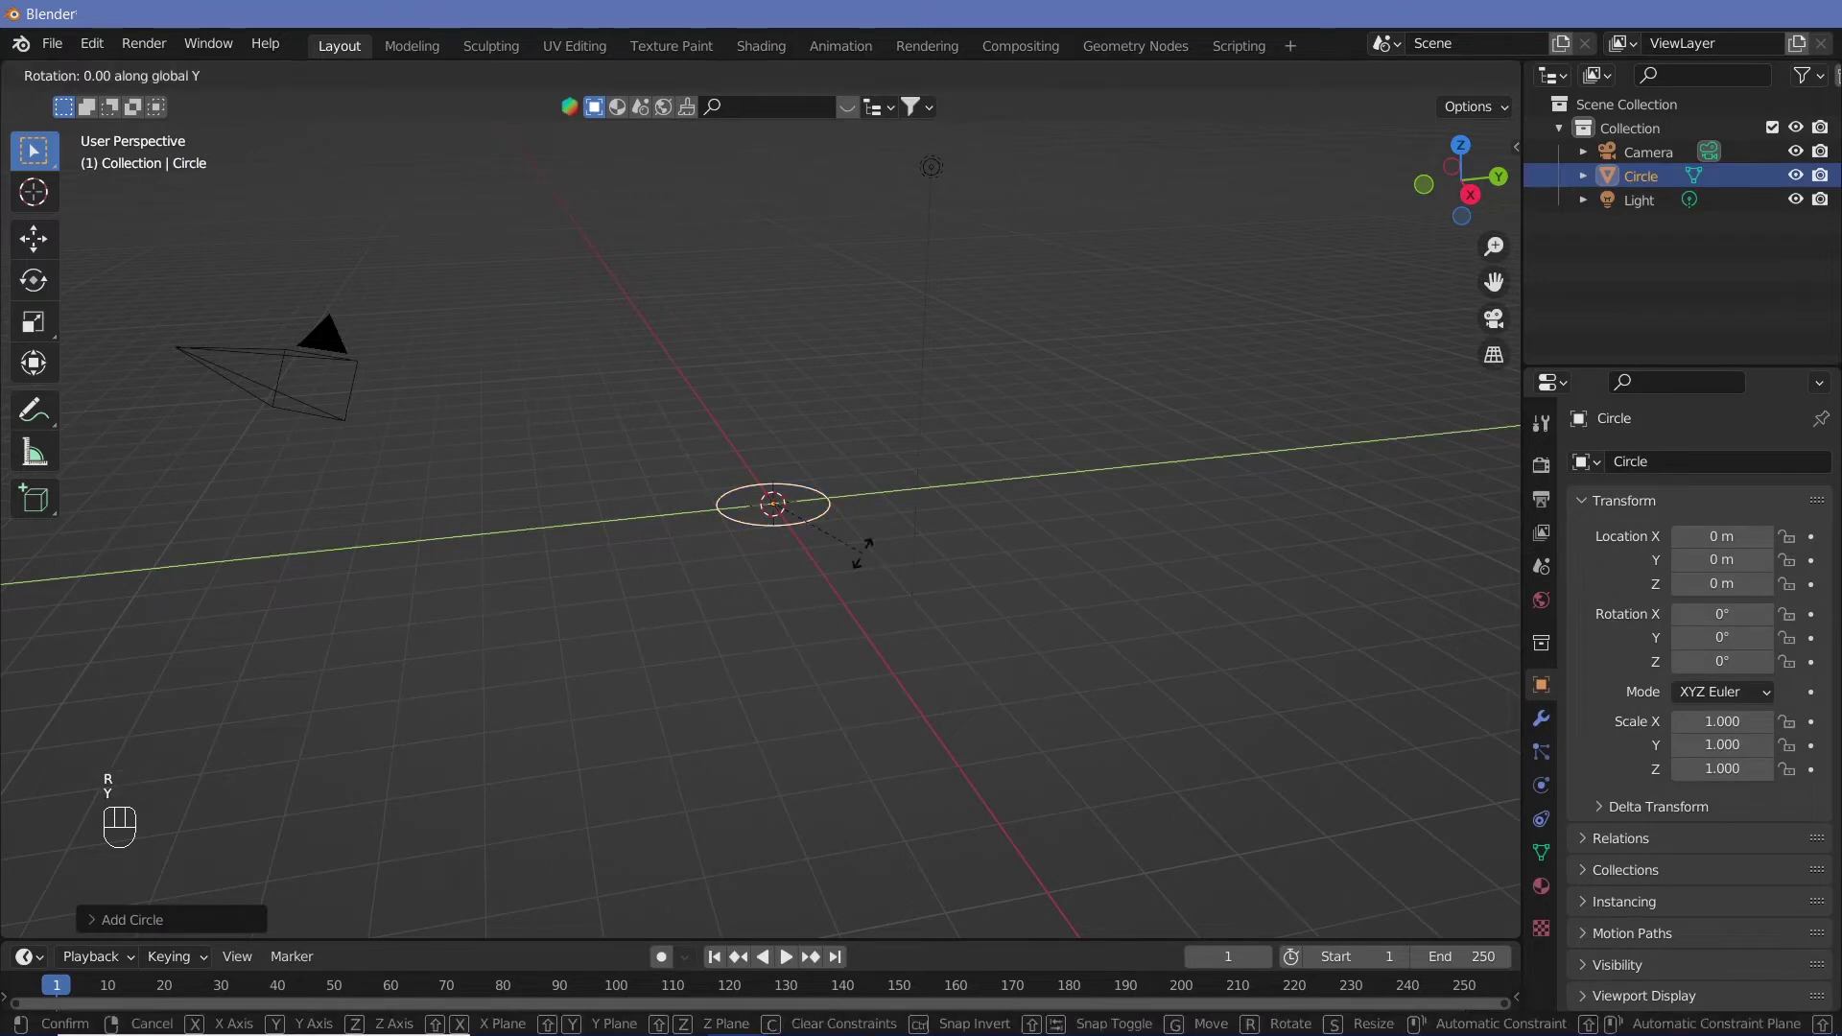
key("9")
key("0")
key("Return")
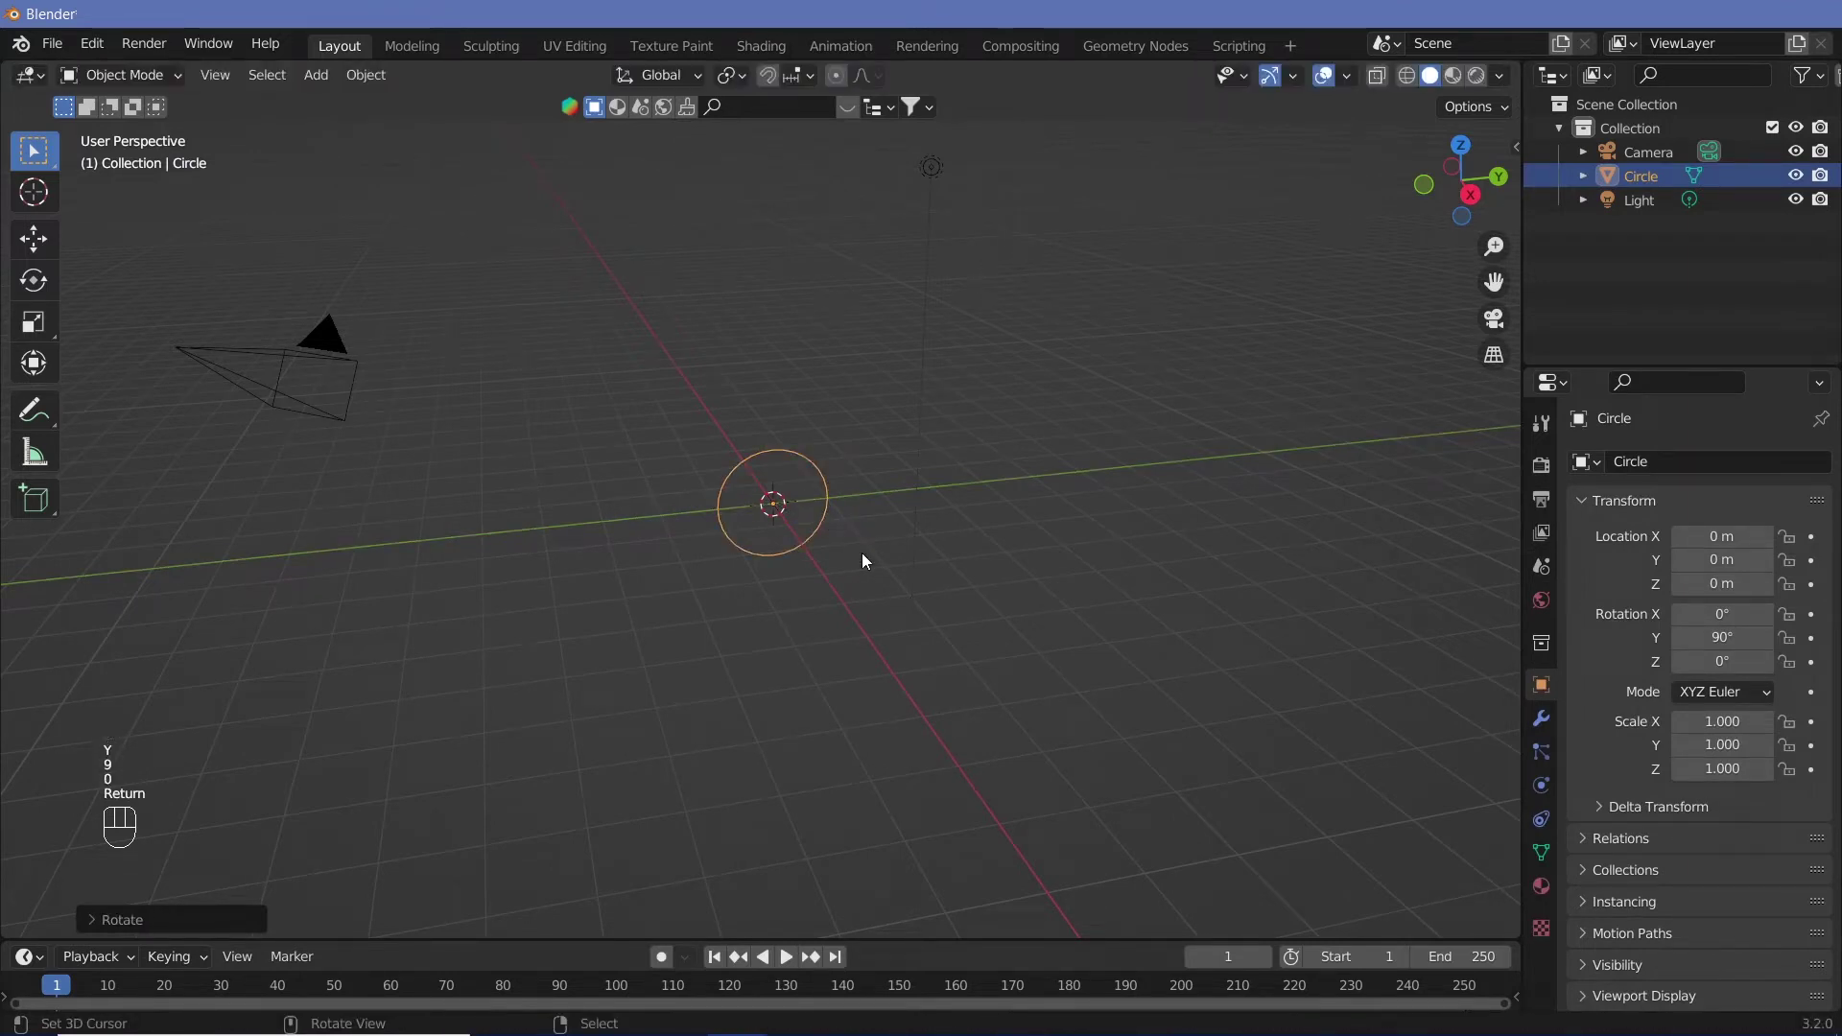
Fill the circle's outline with a face in Edit Mode and return to Object Mode
key("Tab")
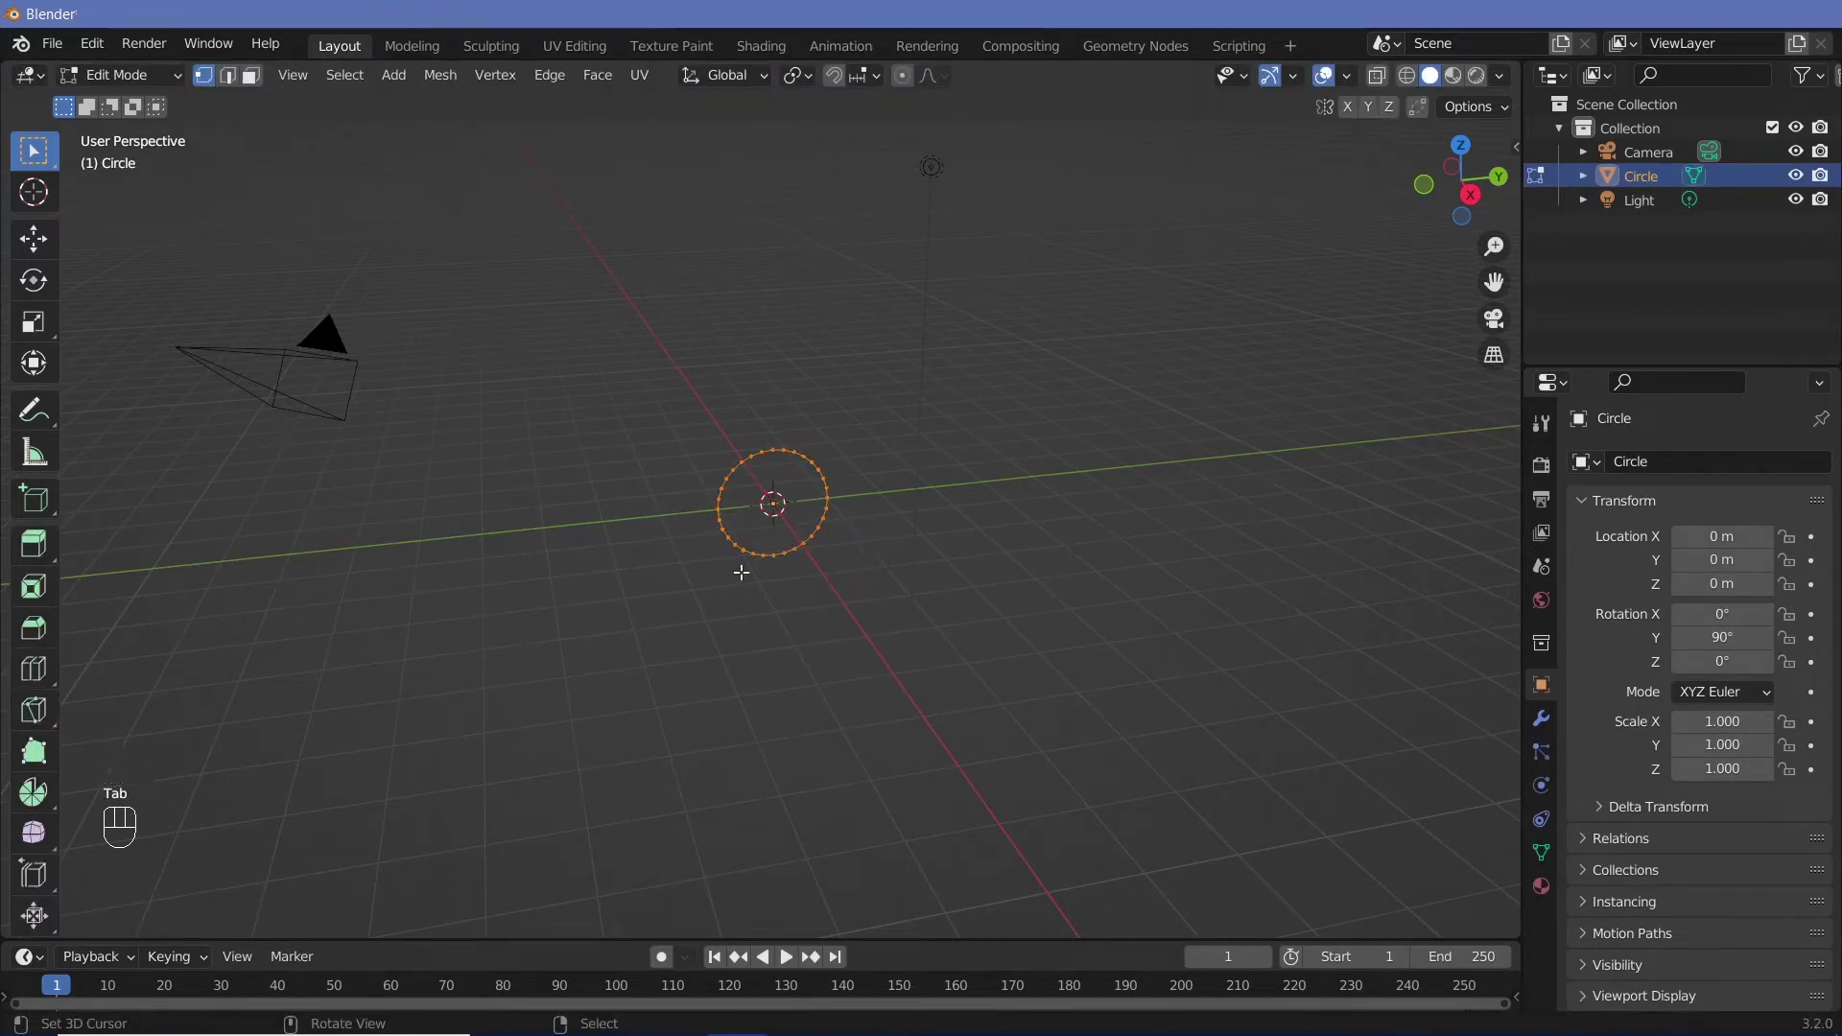
left_click(175, 73)
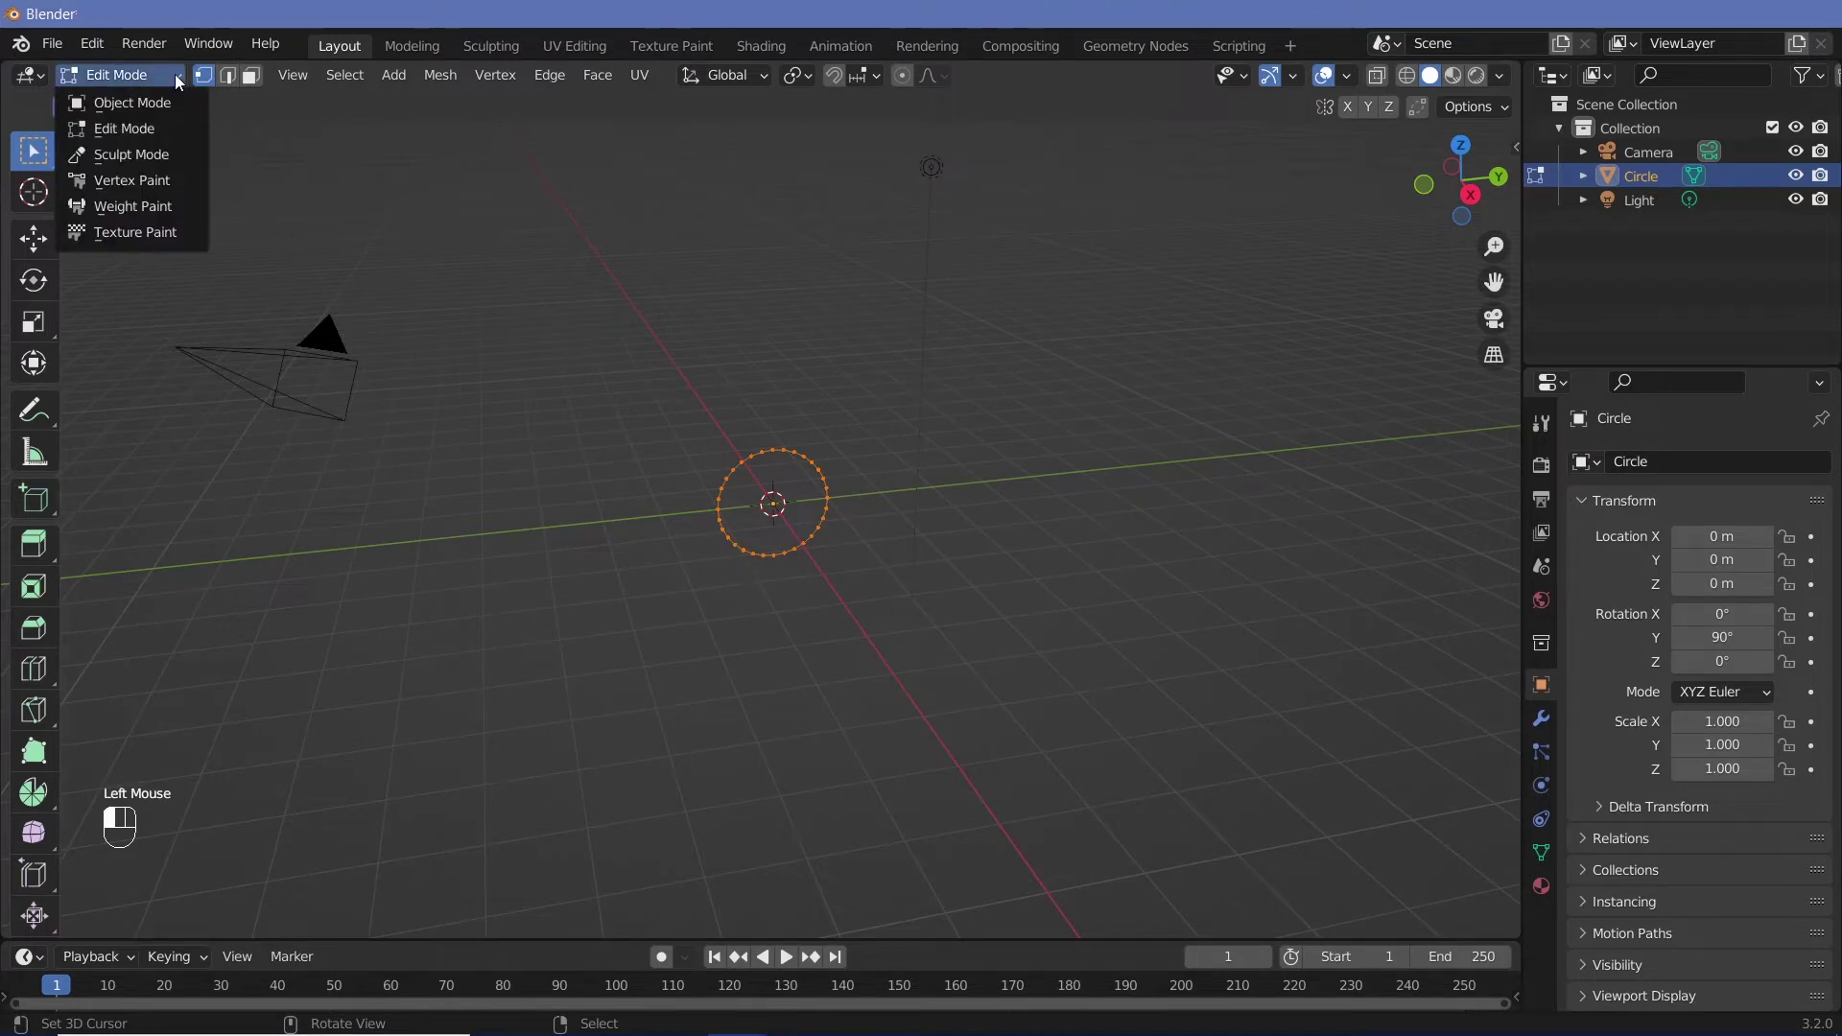
key("f")
key("Return")
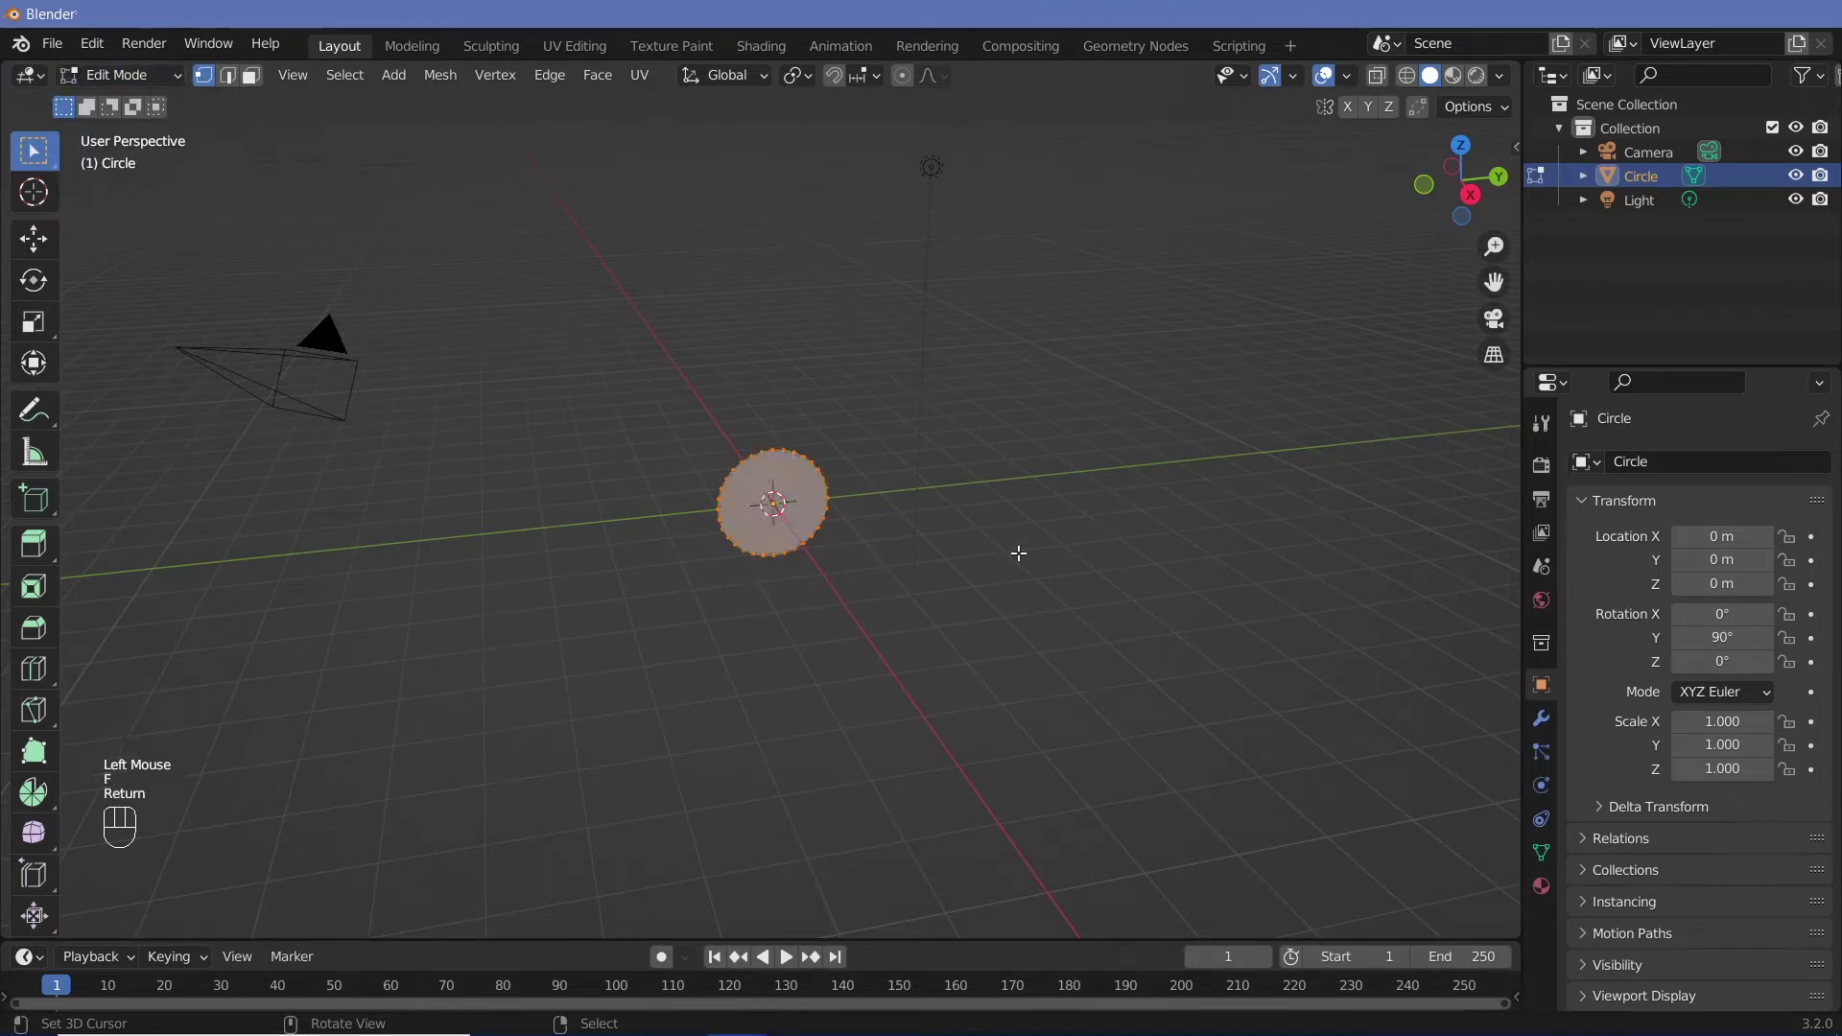
middle_click_drag(1018, 554, 643, 520)
key("Tab")
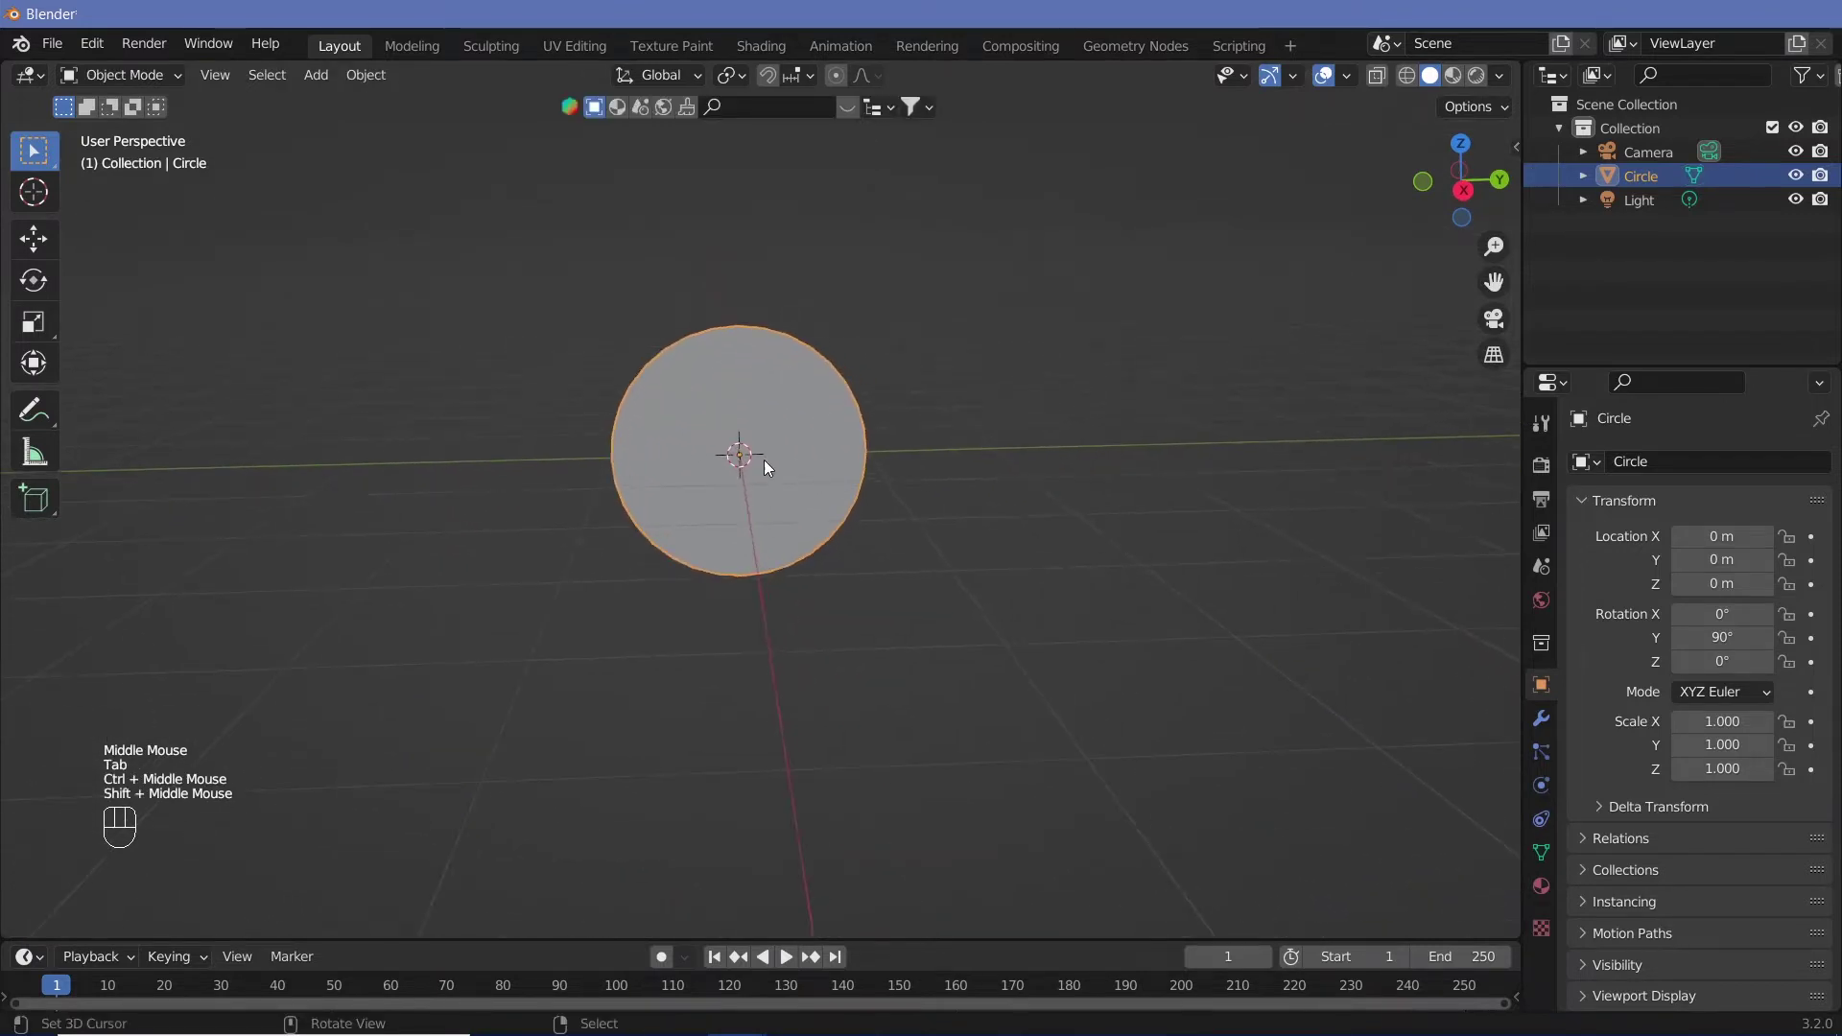
Scale the circle up uniformly to about 5.09
middle_click_drag(765, 468, 748, 451)
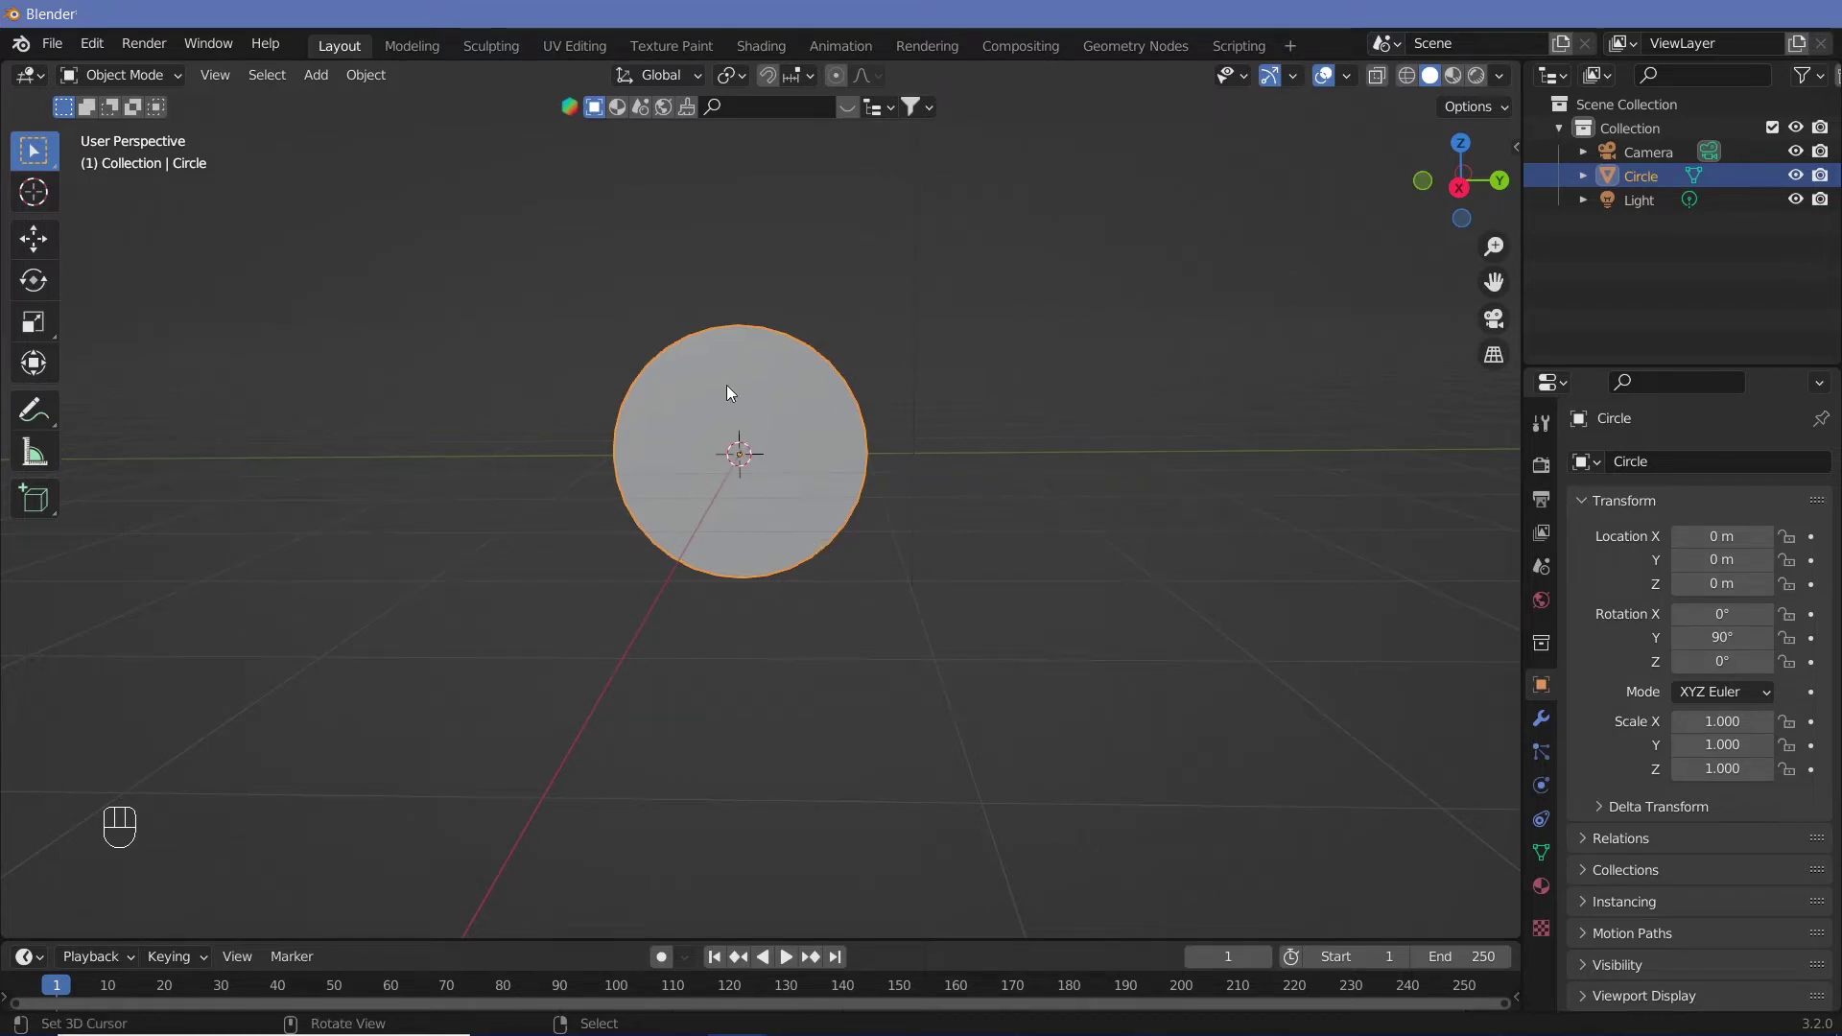
key("s")
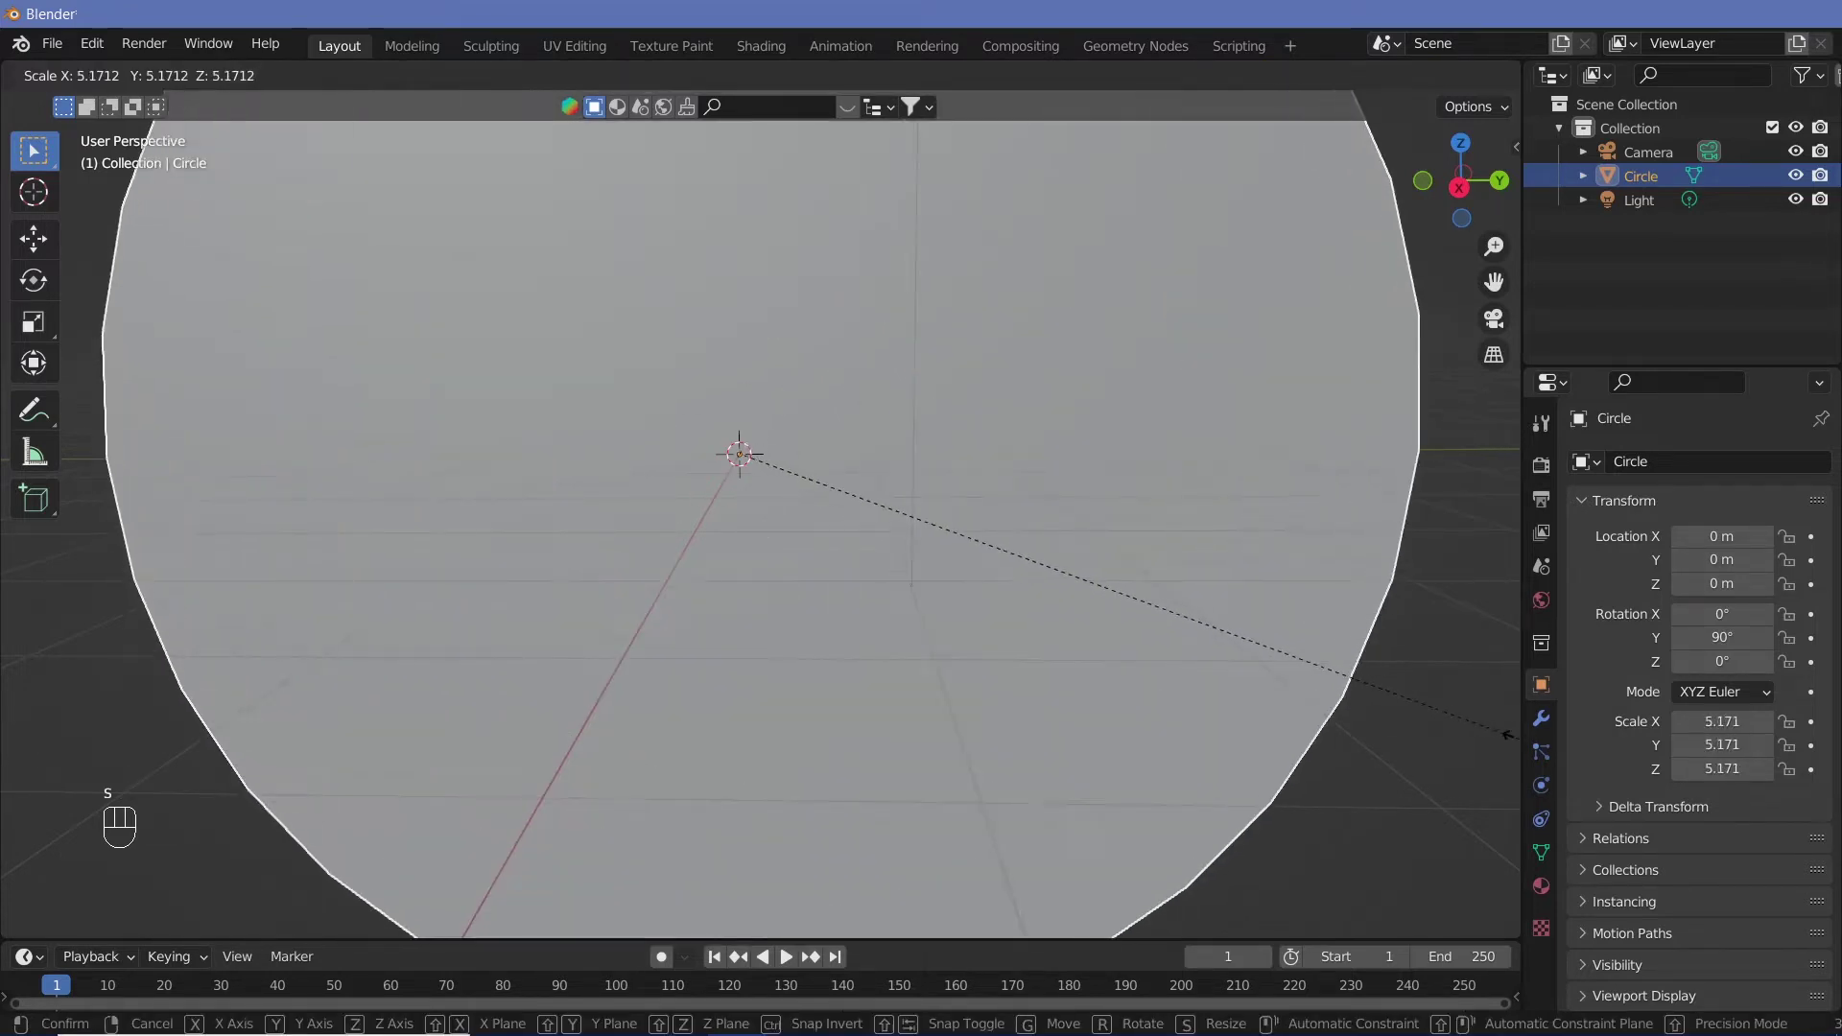
left_click(1211, 654)
Split the 3D viewport vertically into two areas and set the larger one to Rendered shading
middle_click_drag(1211, 654, 1023, 718, "ctrl")
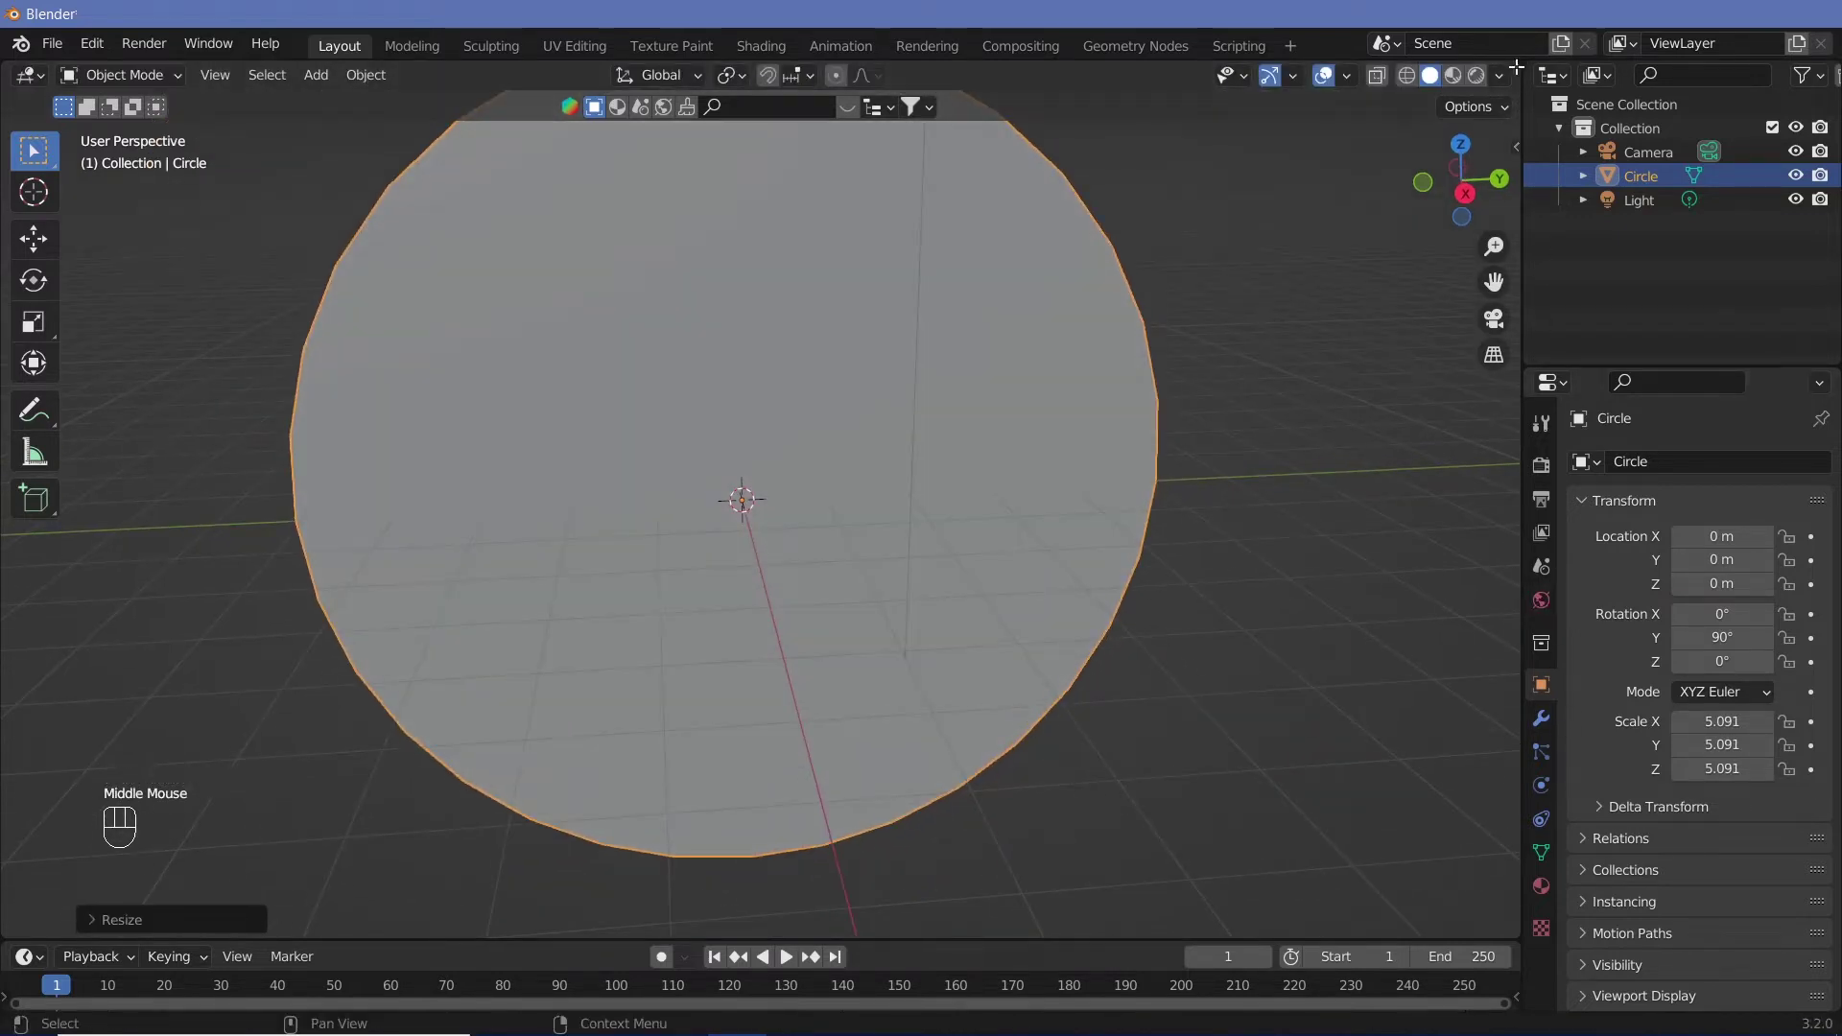
left_click_drag(1517, 66, 1145, 82)
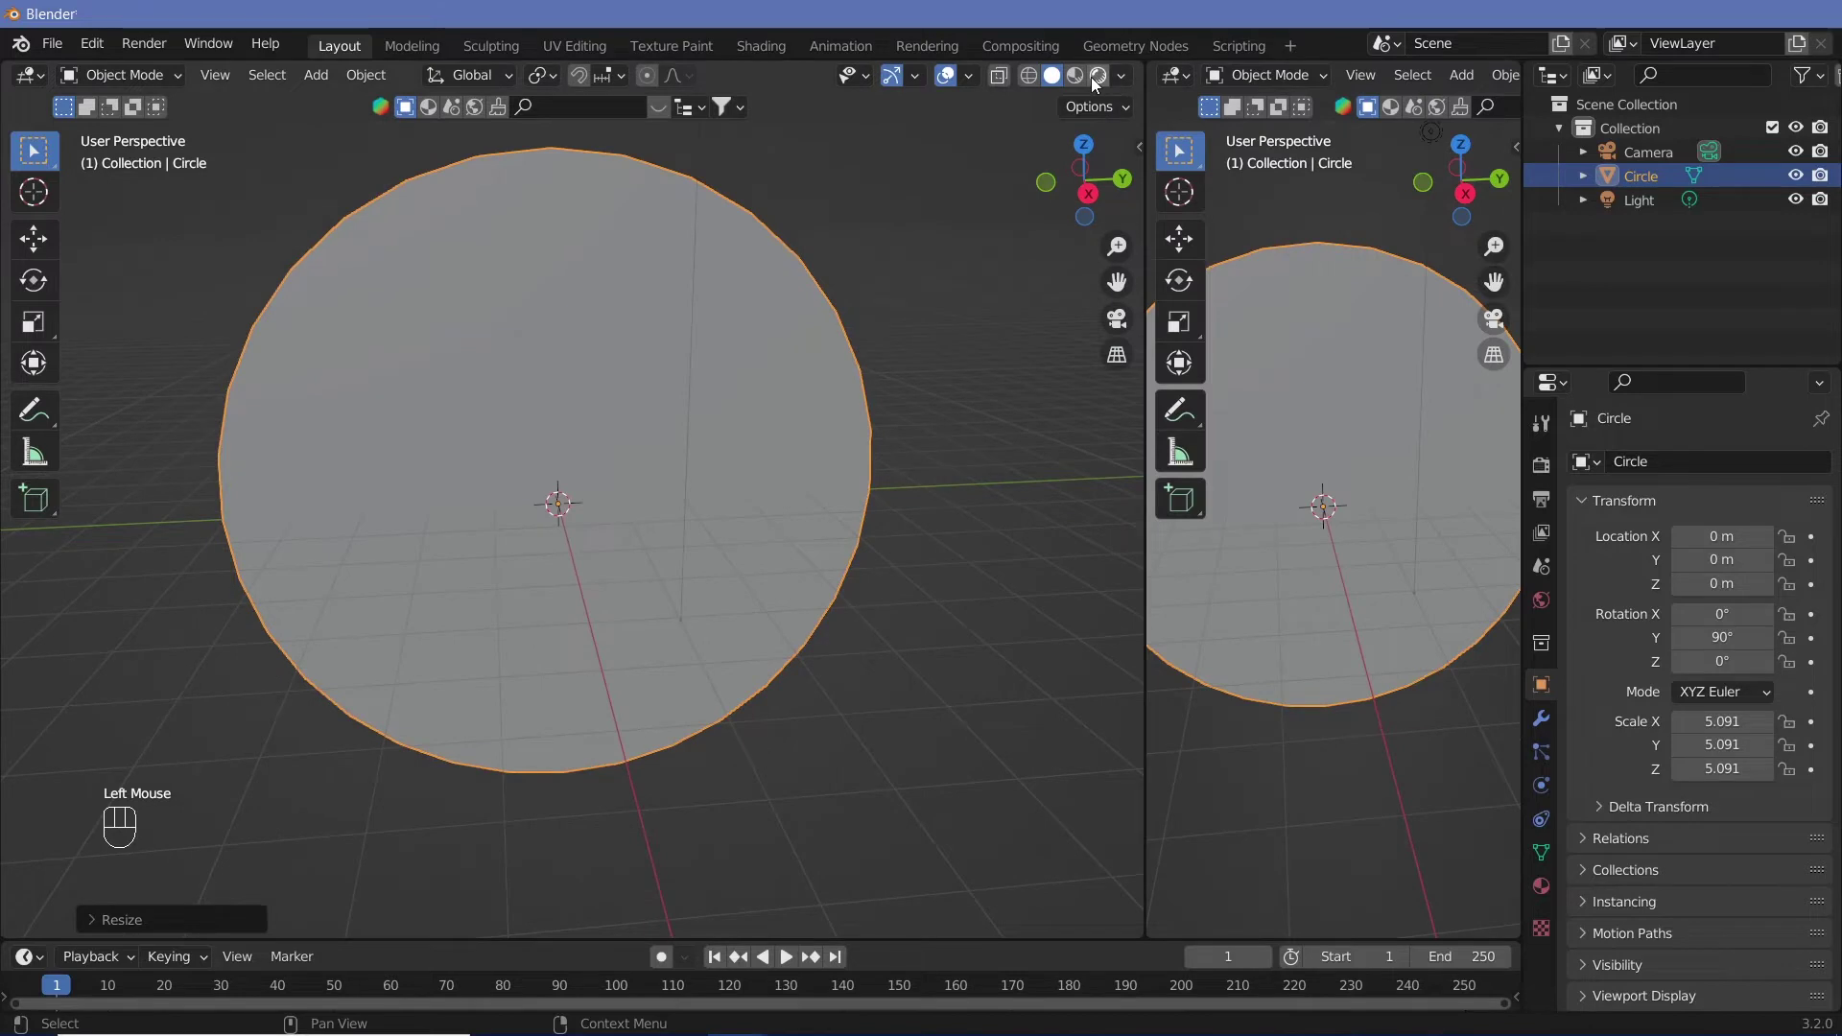
left_click(1099, 77)
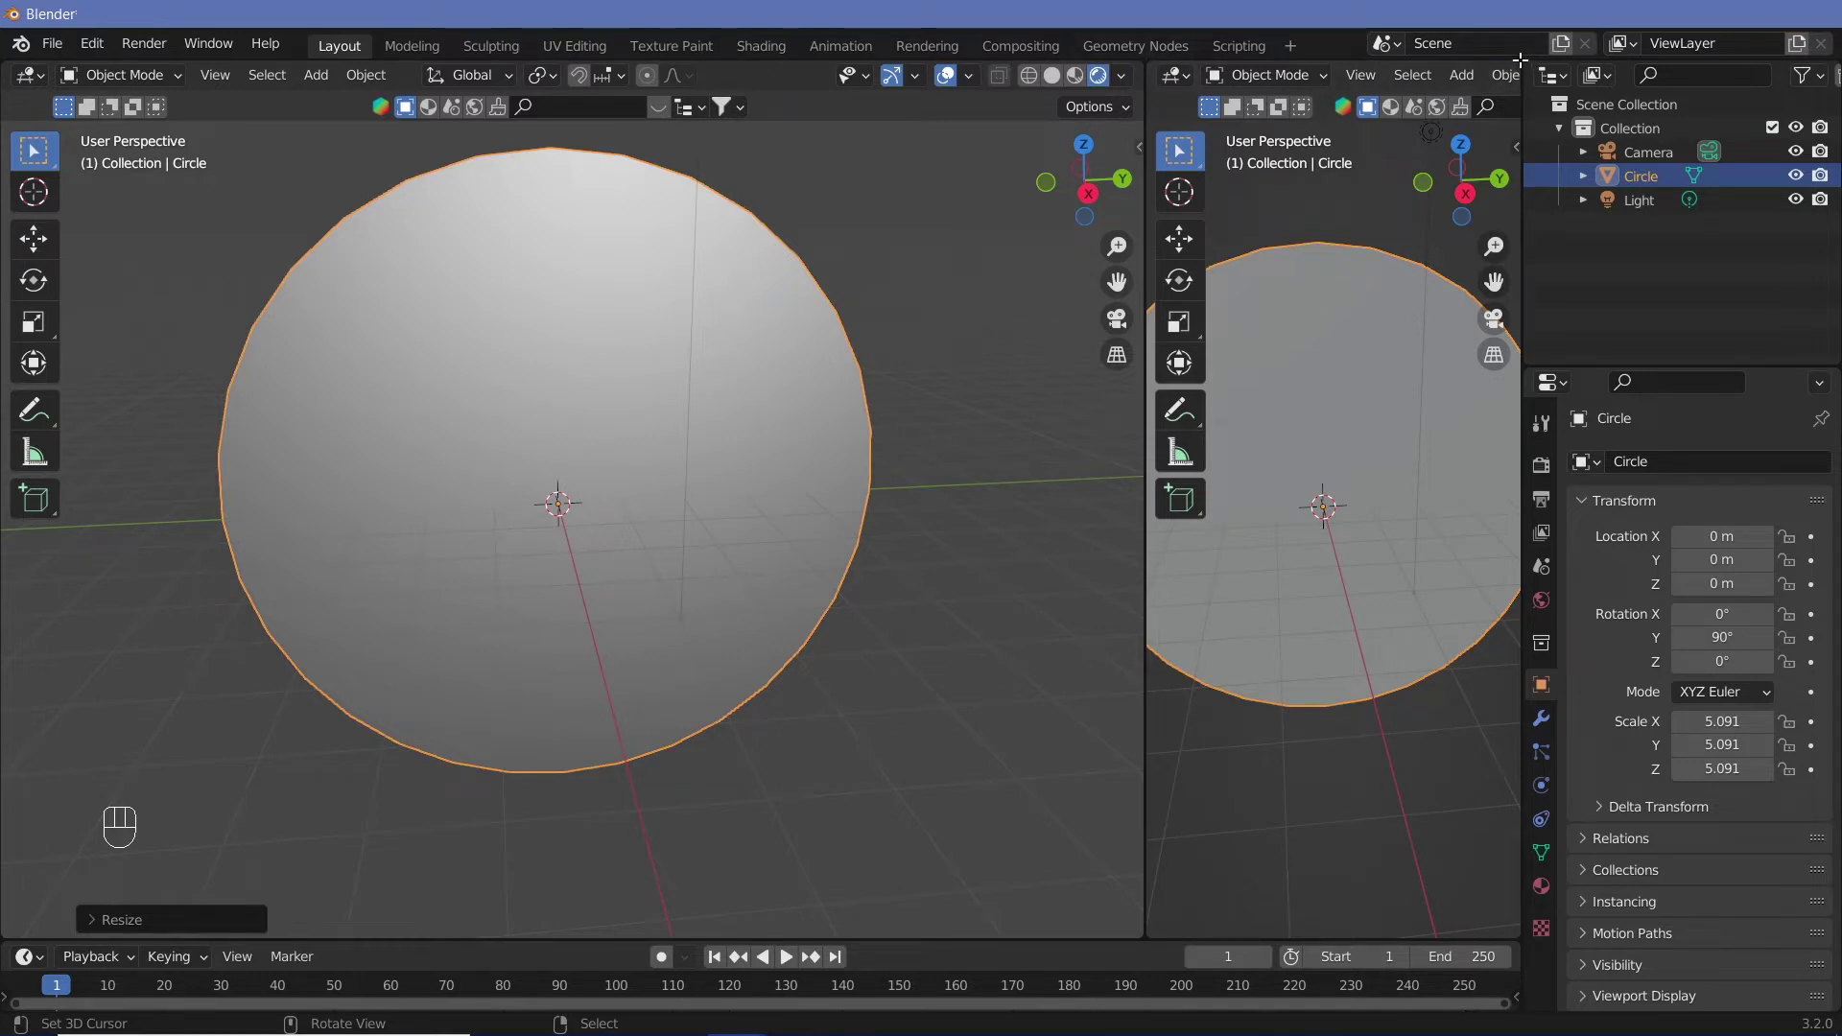
Create a new material on the circle and name it startburst
double_click(1542, 885)
left_click(1667, 561)
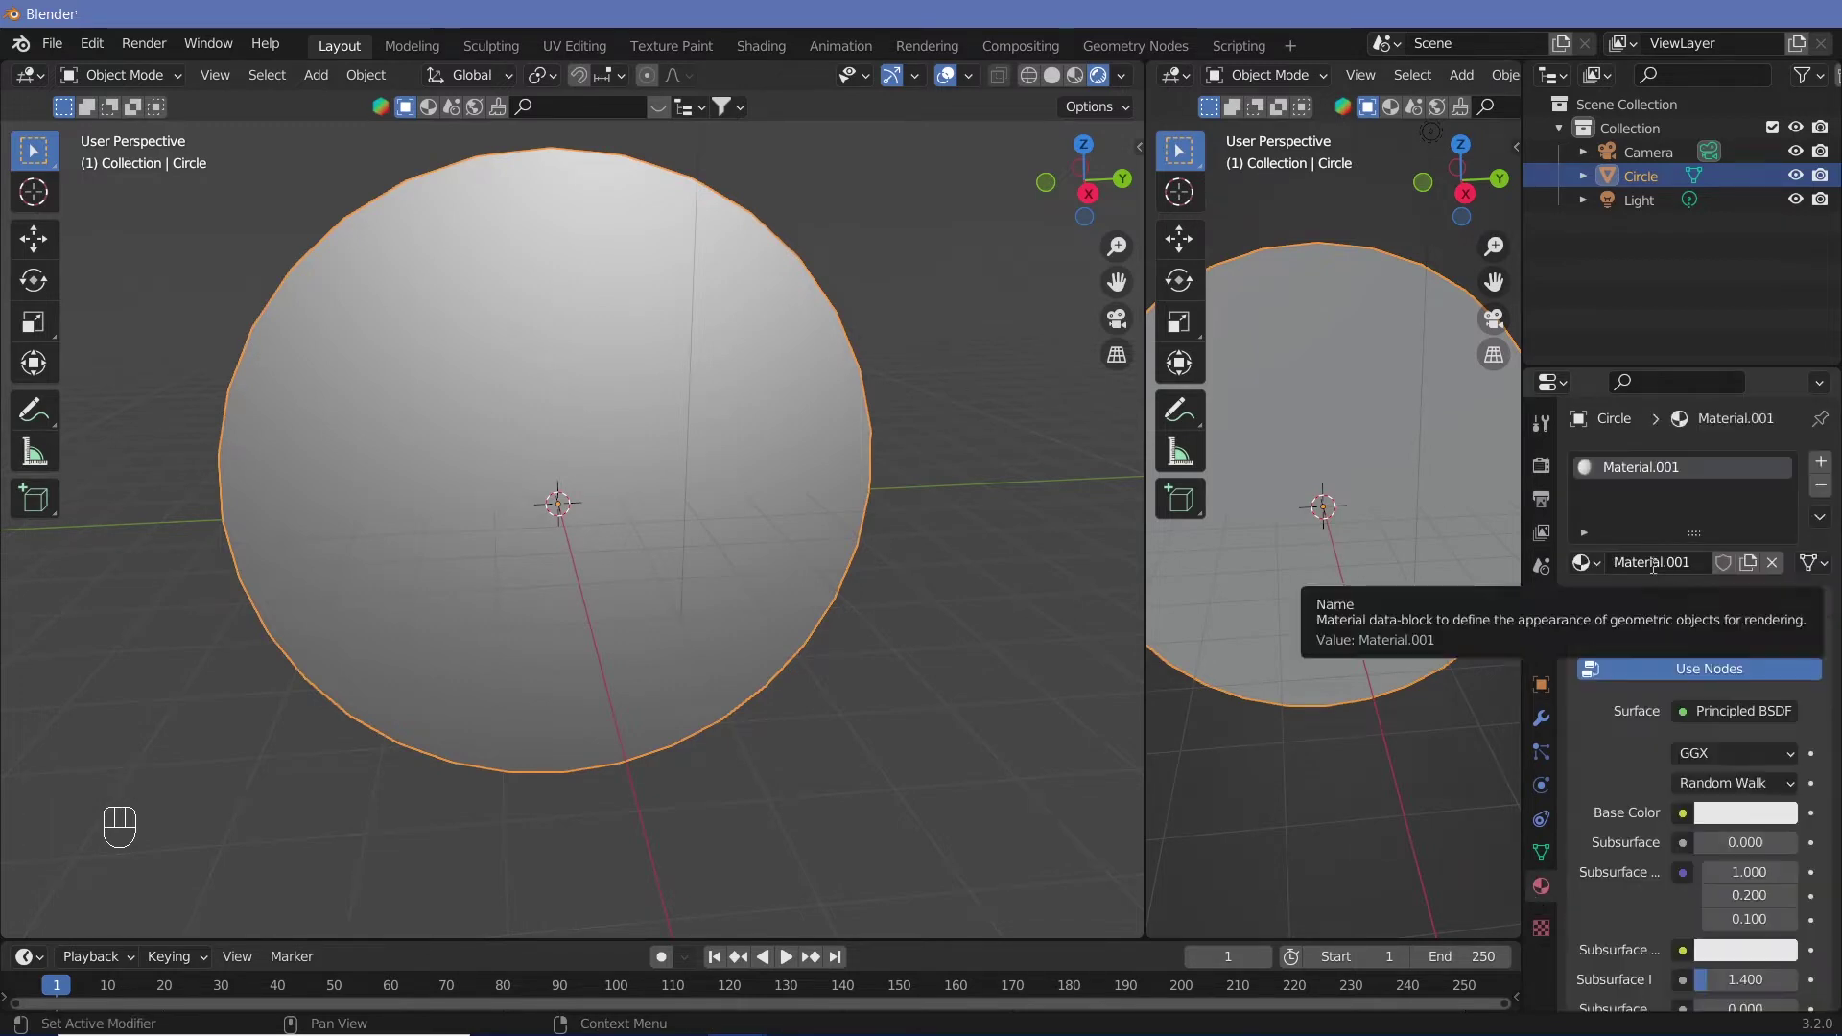
left_click(1651, 564)
type("star")
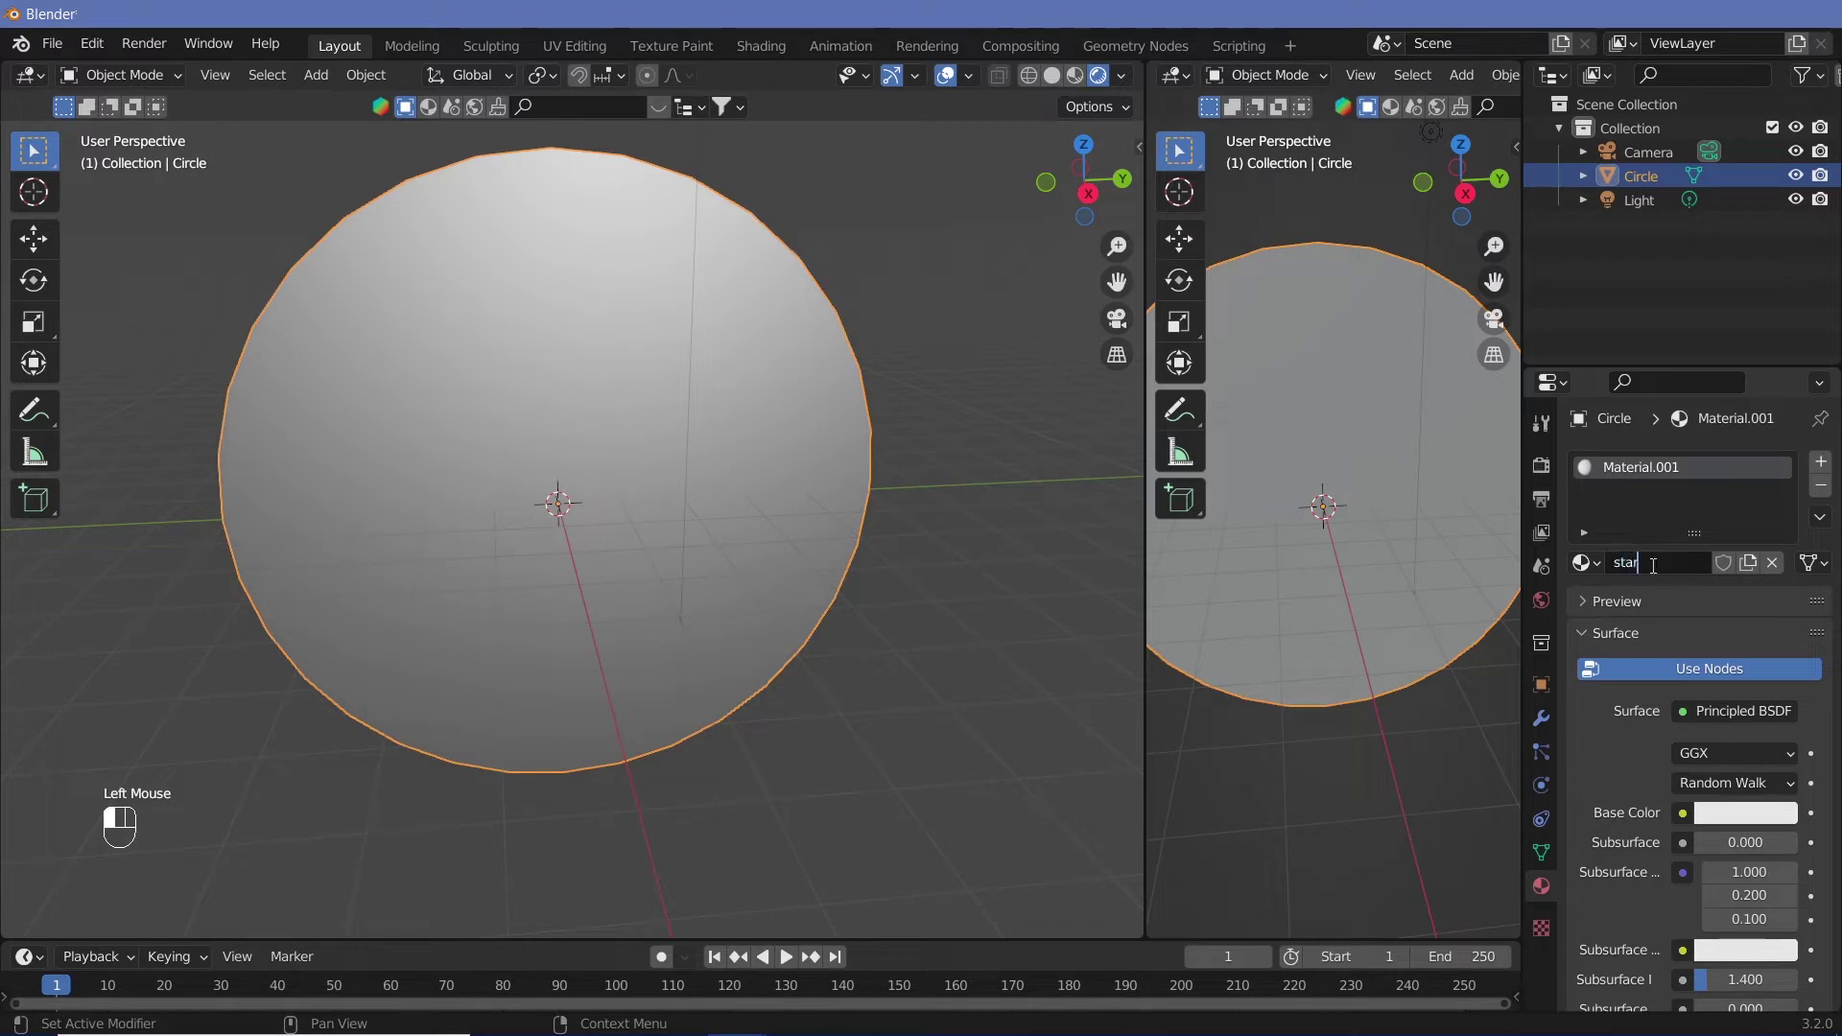
type("tburtst")
key("BackSpace")
key("BackSpace")
key("BackSpace")
type("st")
key("Return")
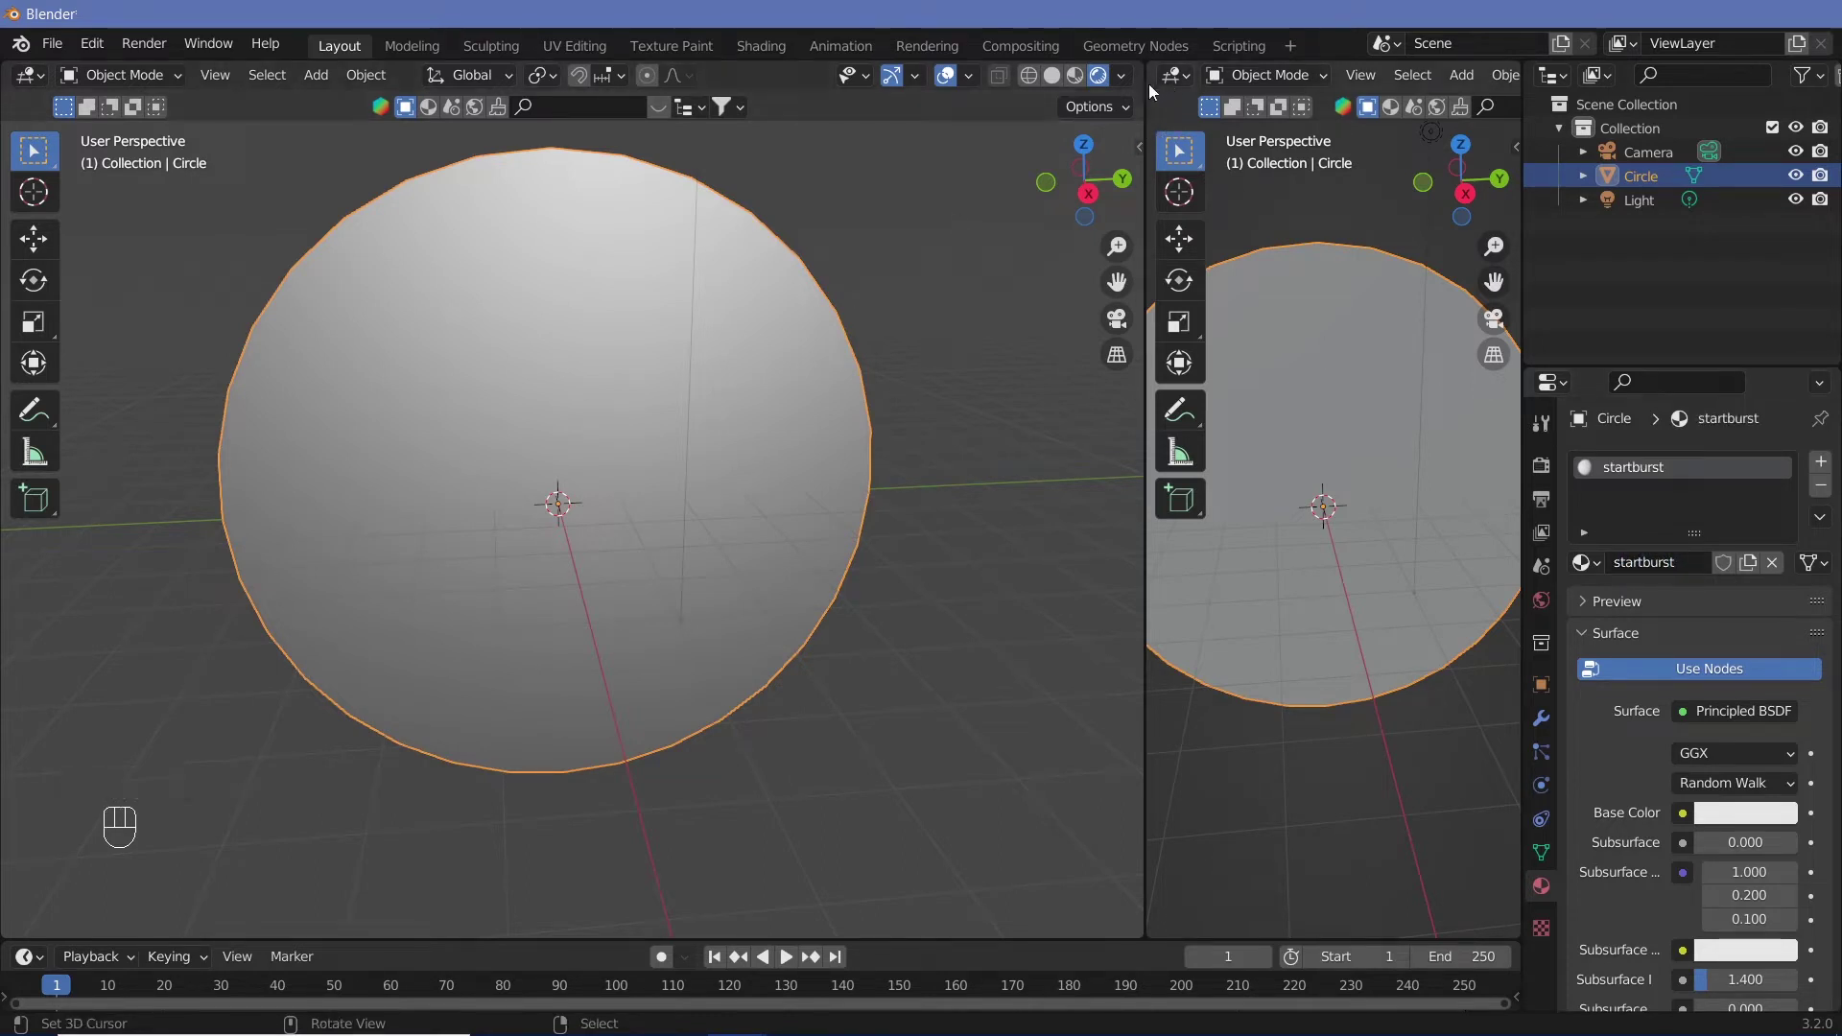
Change the narrower viewport to the Shader Editor and hide its sidebar
left_click(1188, 75)
left_click(451, 299)
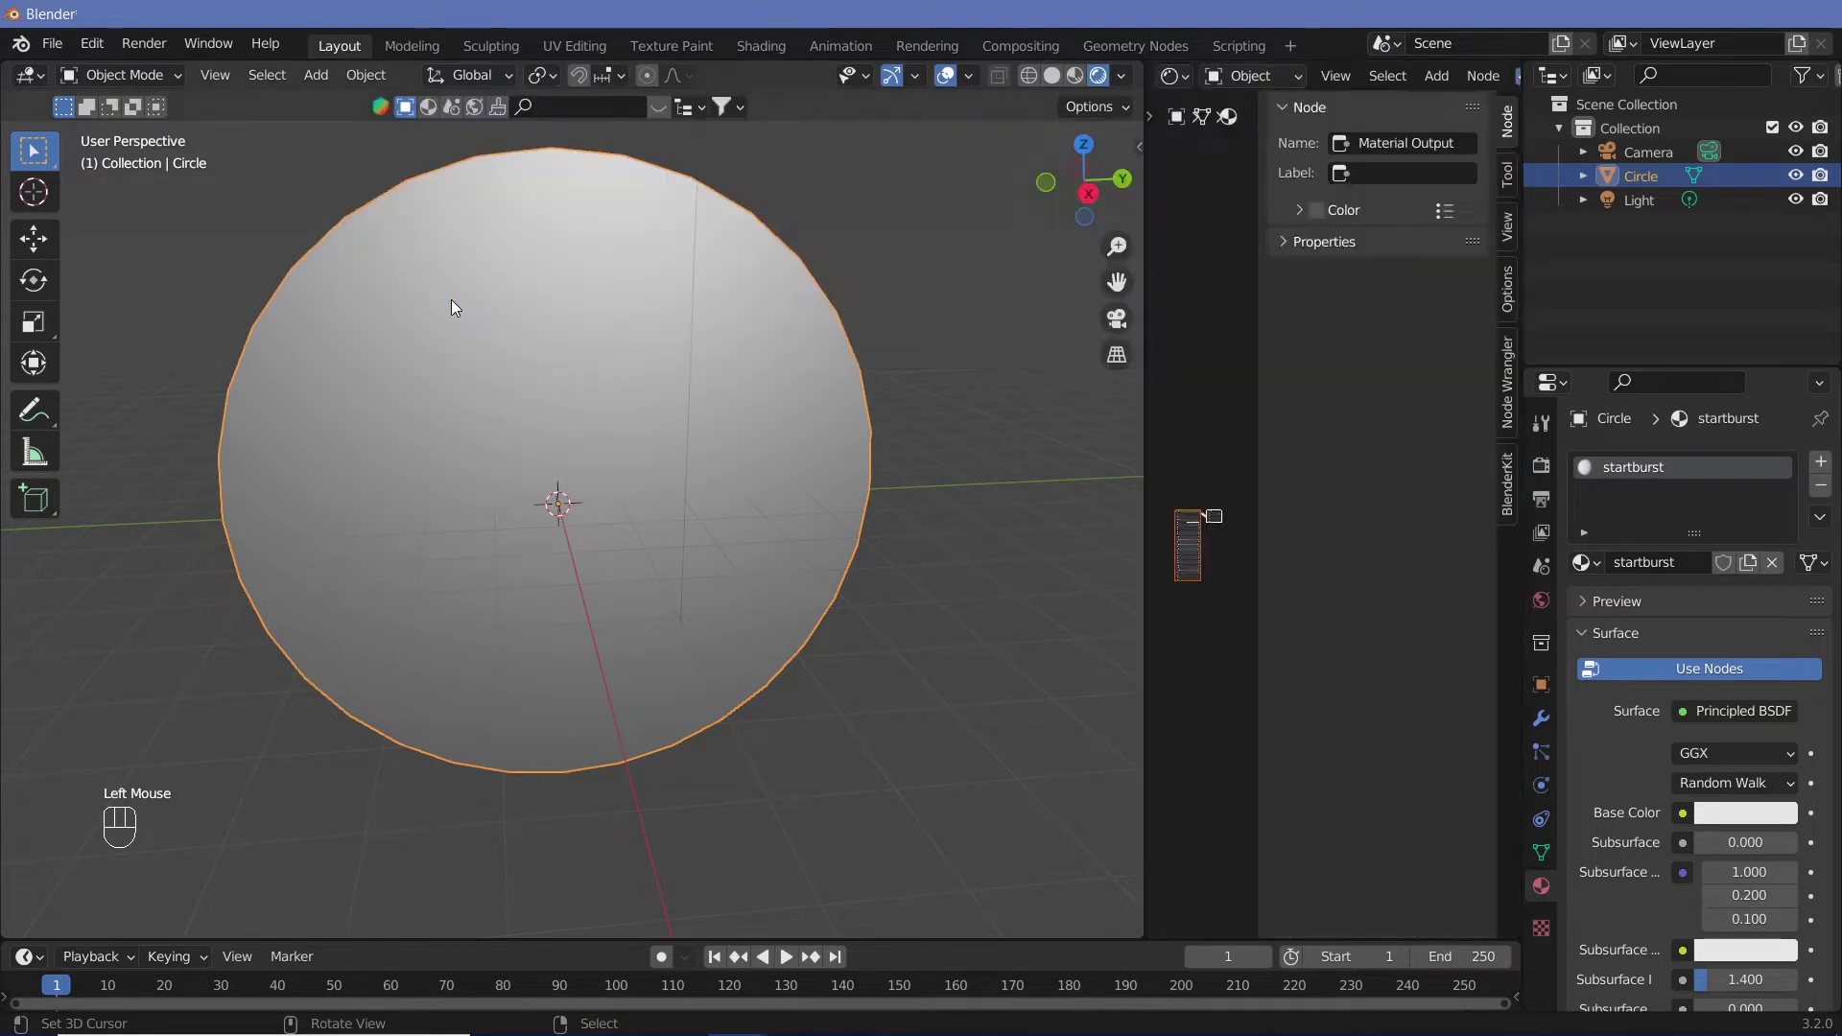
key("n")
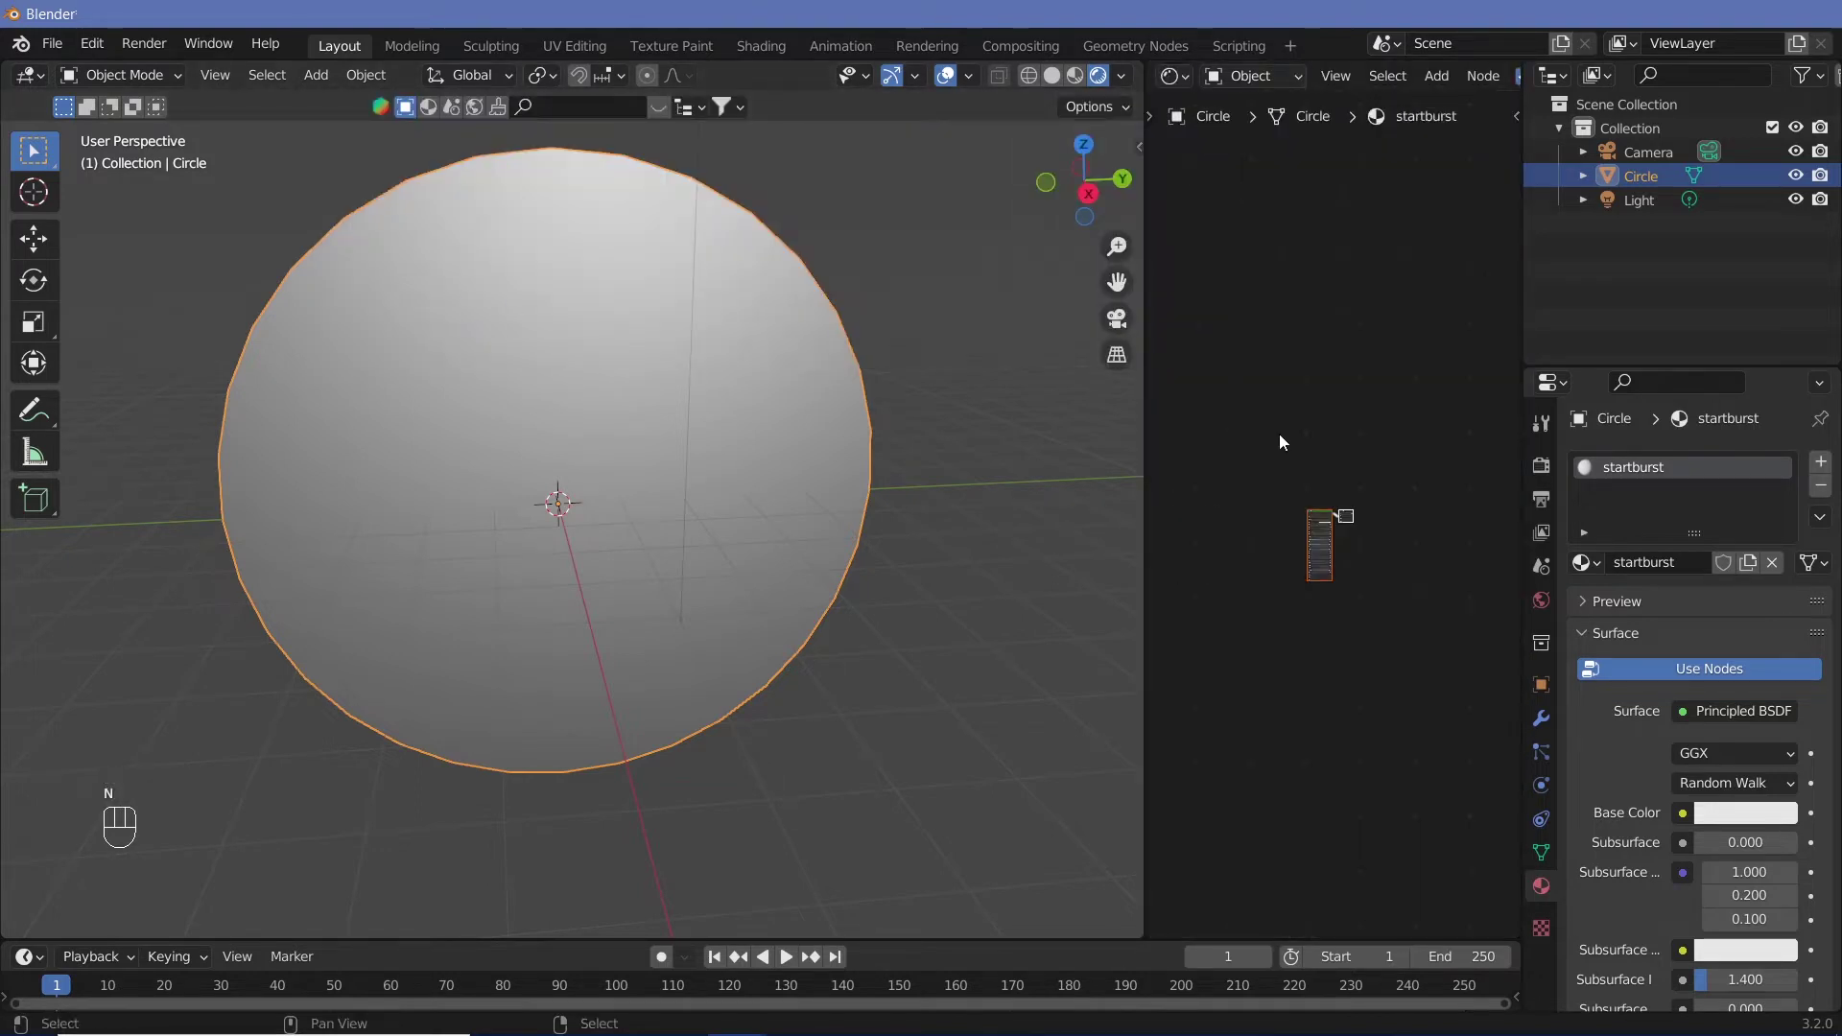
middle_click_drag(1355, 766, 1207, 618, "ctrl")
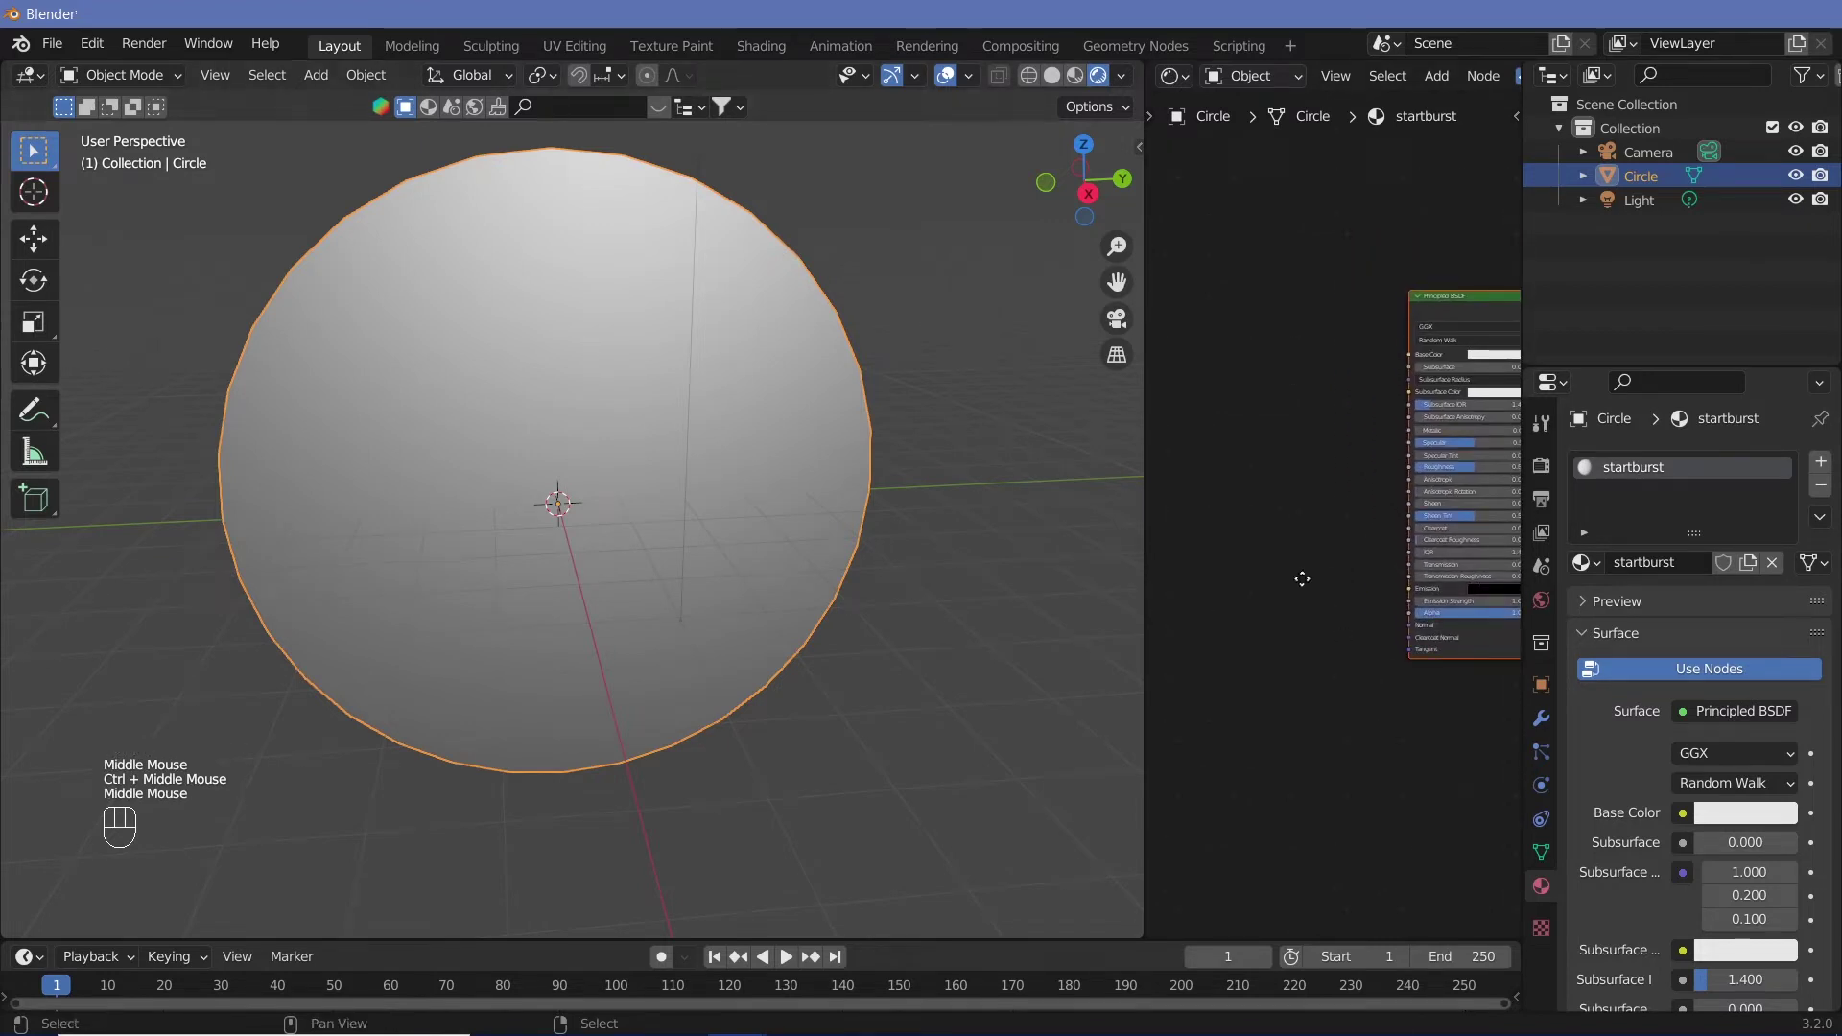
middle_click_drag(1304, 576, 1361, 547)
Add a Gradient Texture node ahead of the Principled BSDF and set its gradient type to Radial
middle_click_drag(872, 646, 844, 600)
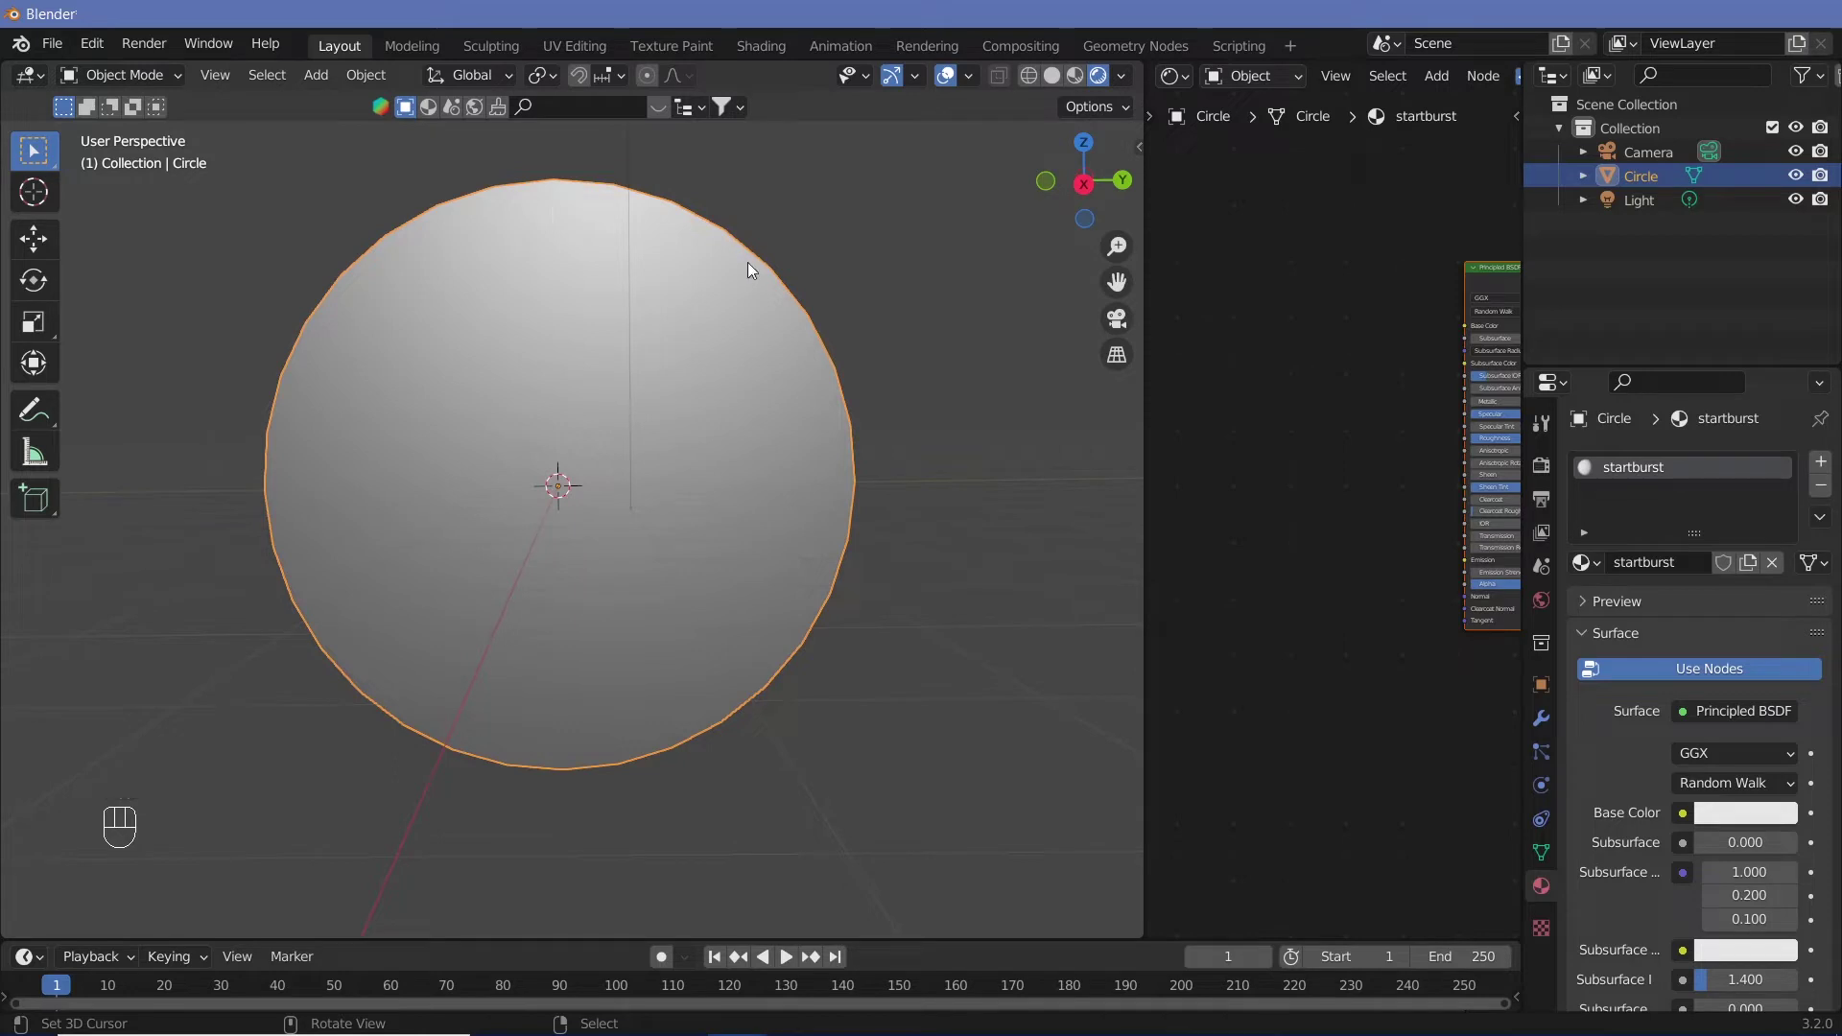
middle_click_drag(1365, 576, 1411, 580)
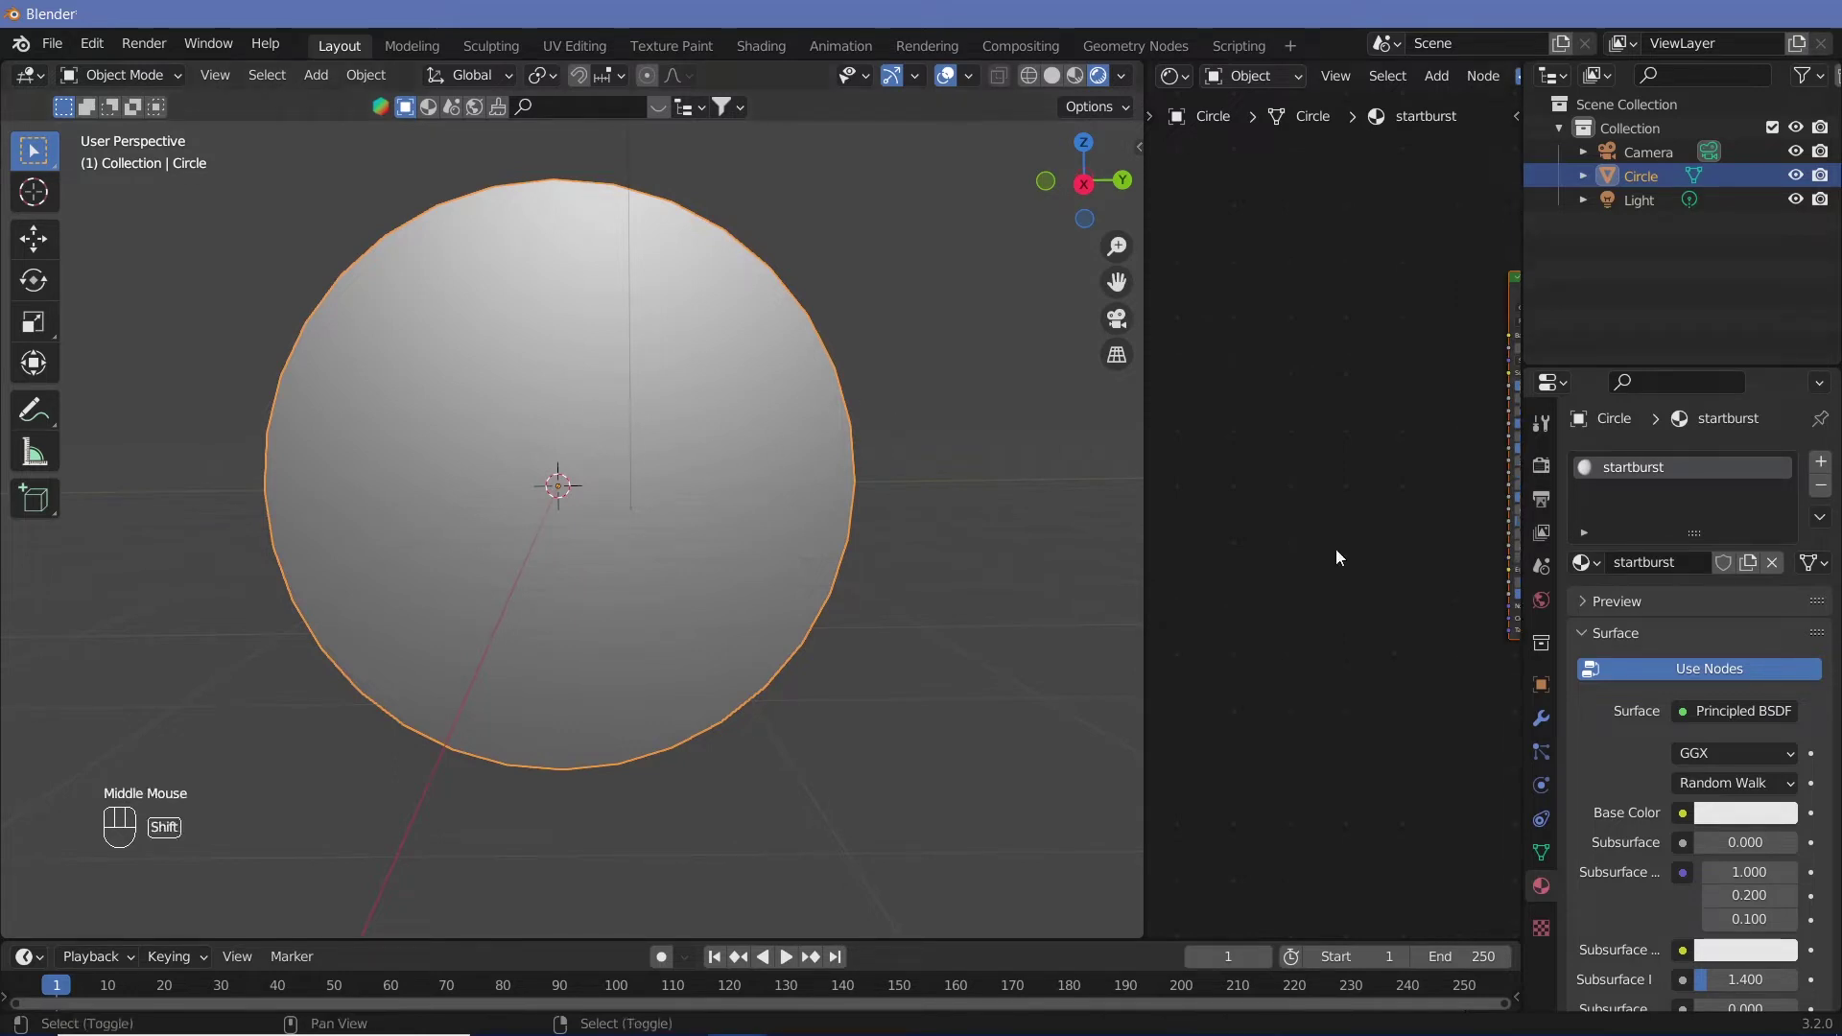
key("shift+a")
type("gradi")
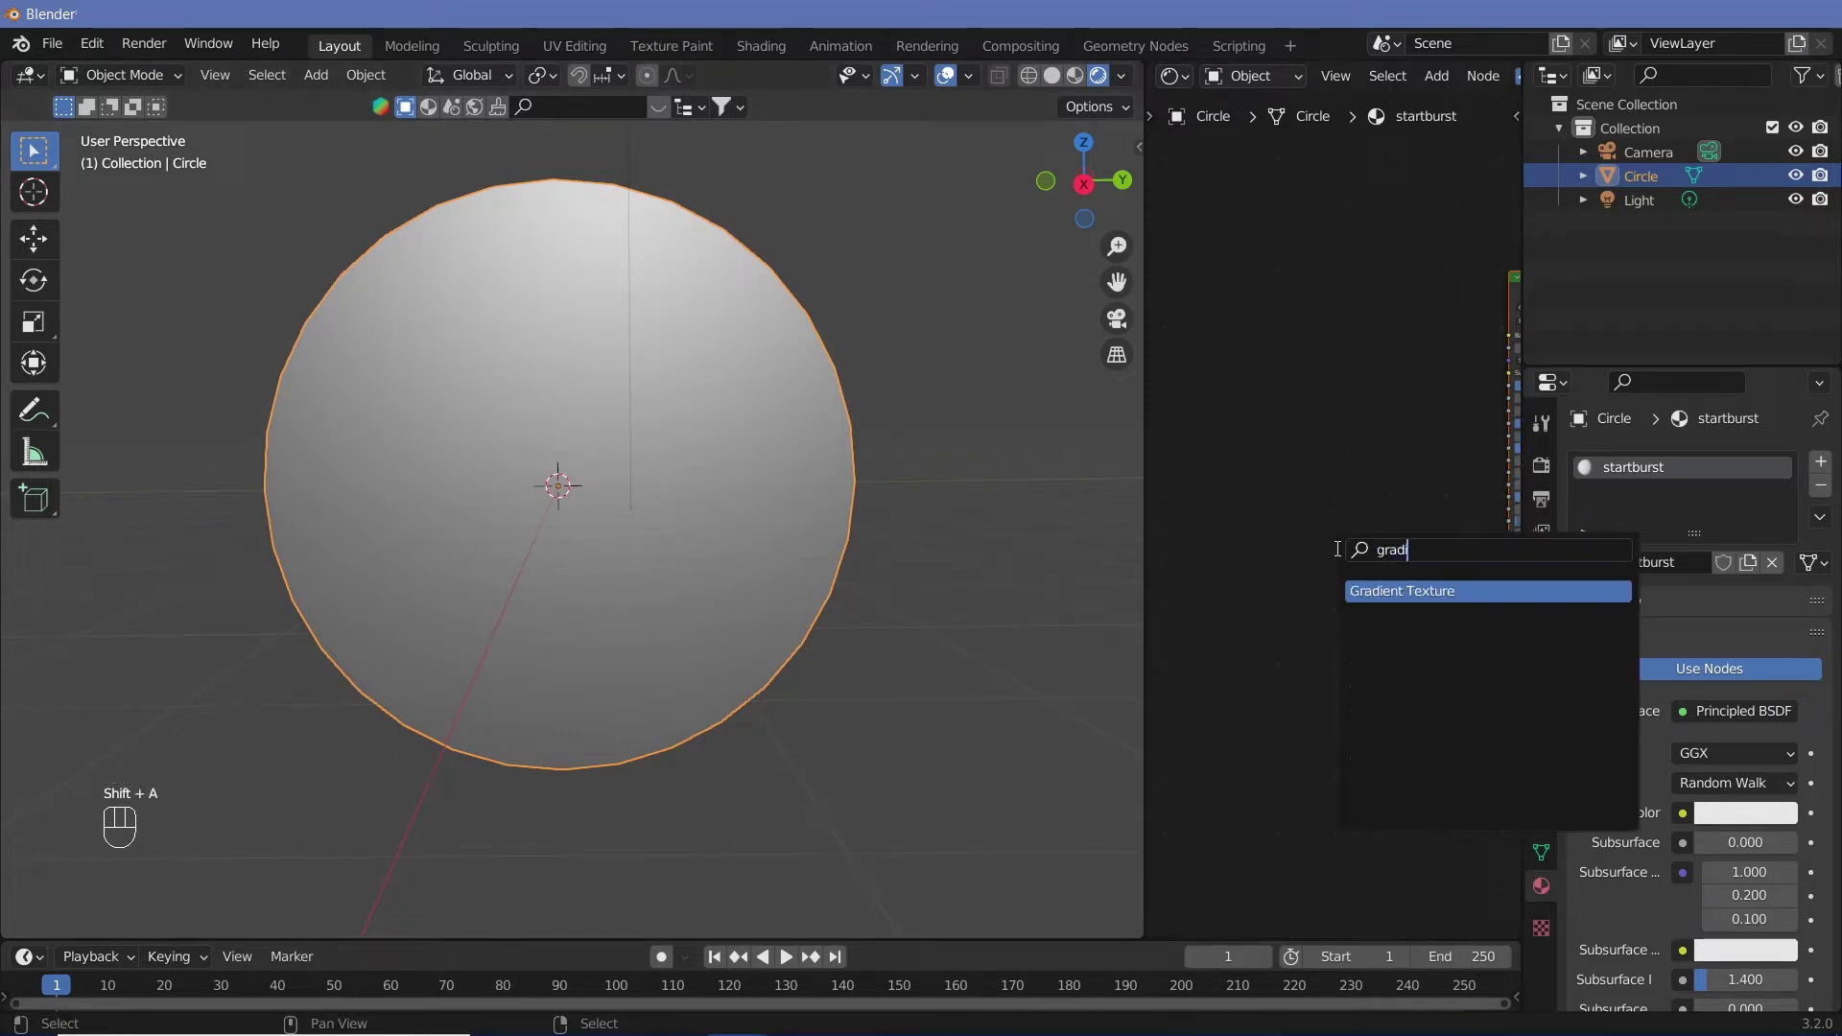
key("Return")
left_click(1280, 422)
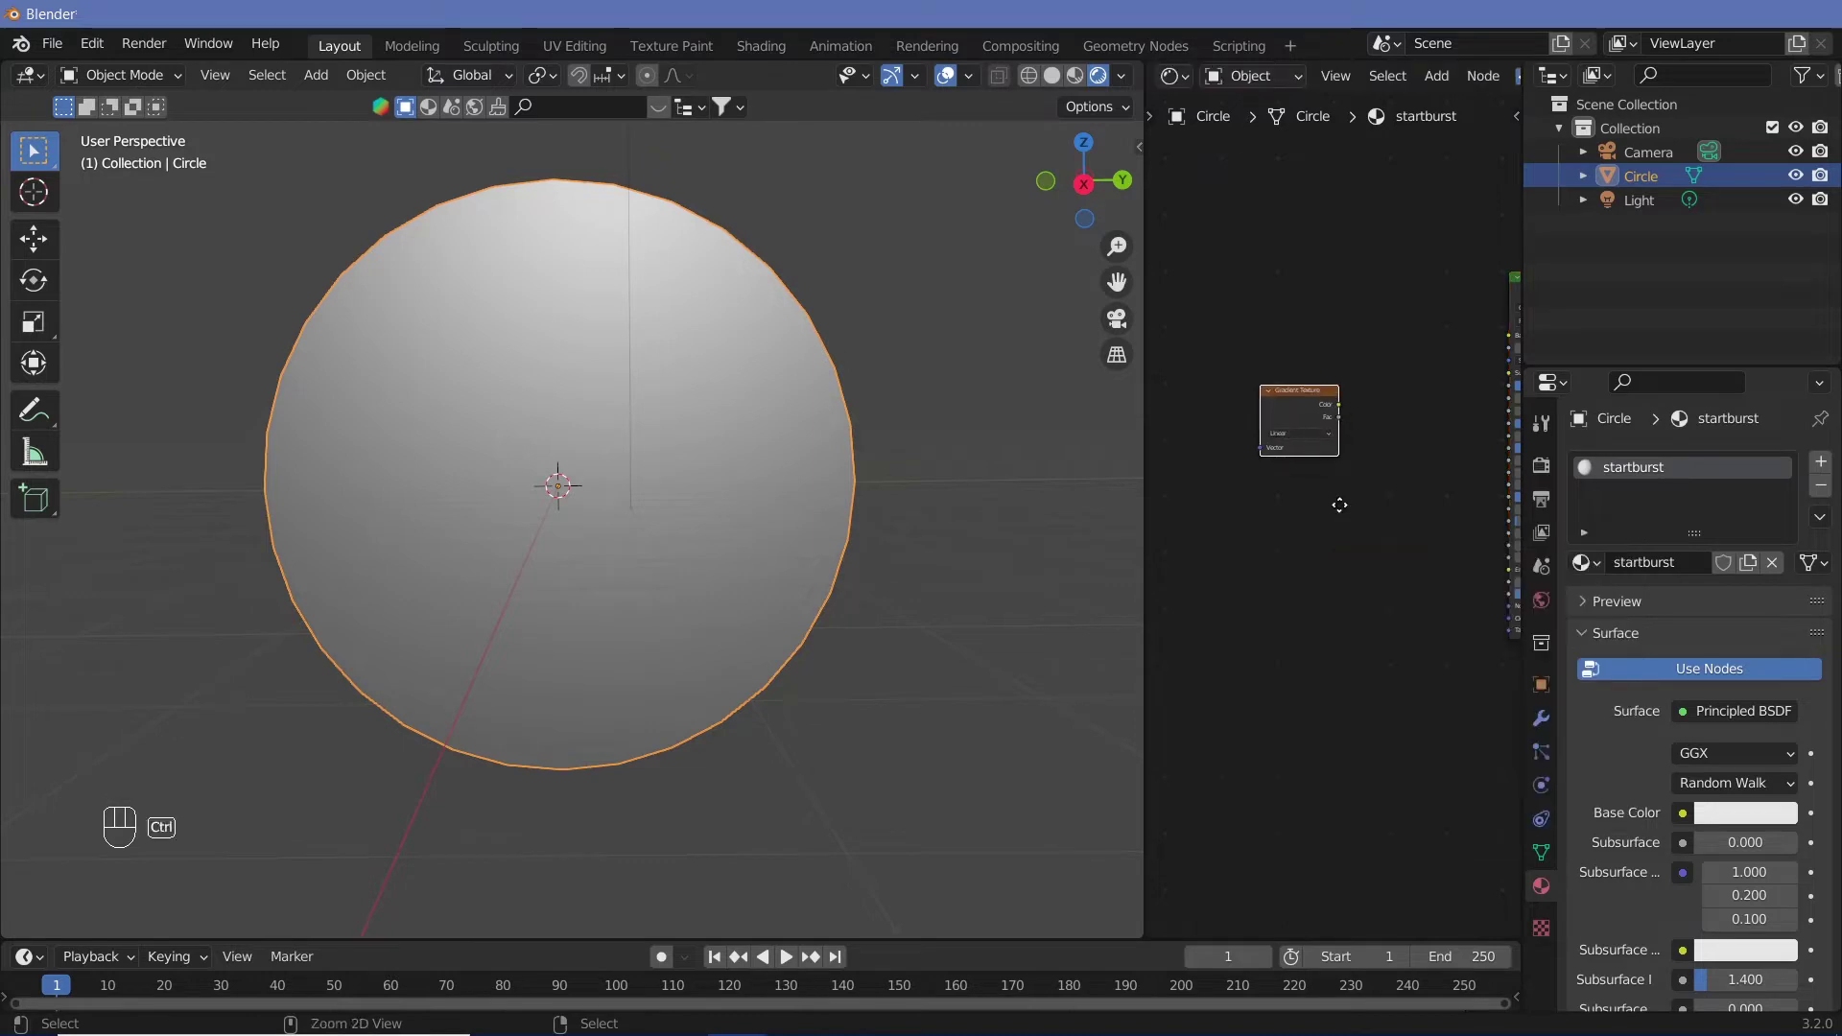
middle_click_drag(1341, 505, 1382, 448, "ctrl")
middle_click_drag(1383, 448, 1445, 467)
left_click(1364, 418)
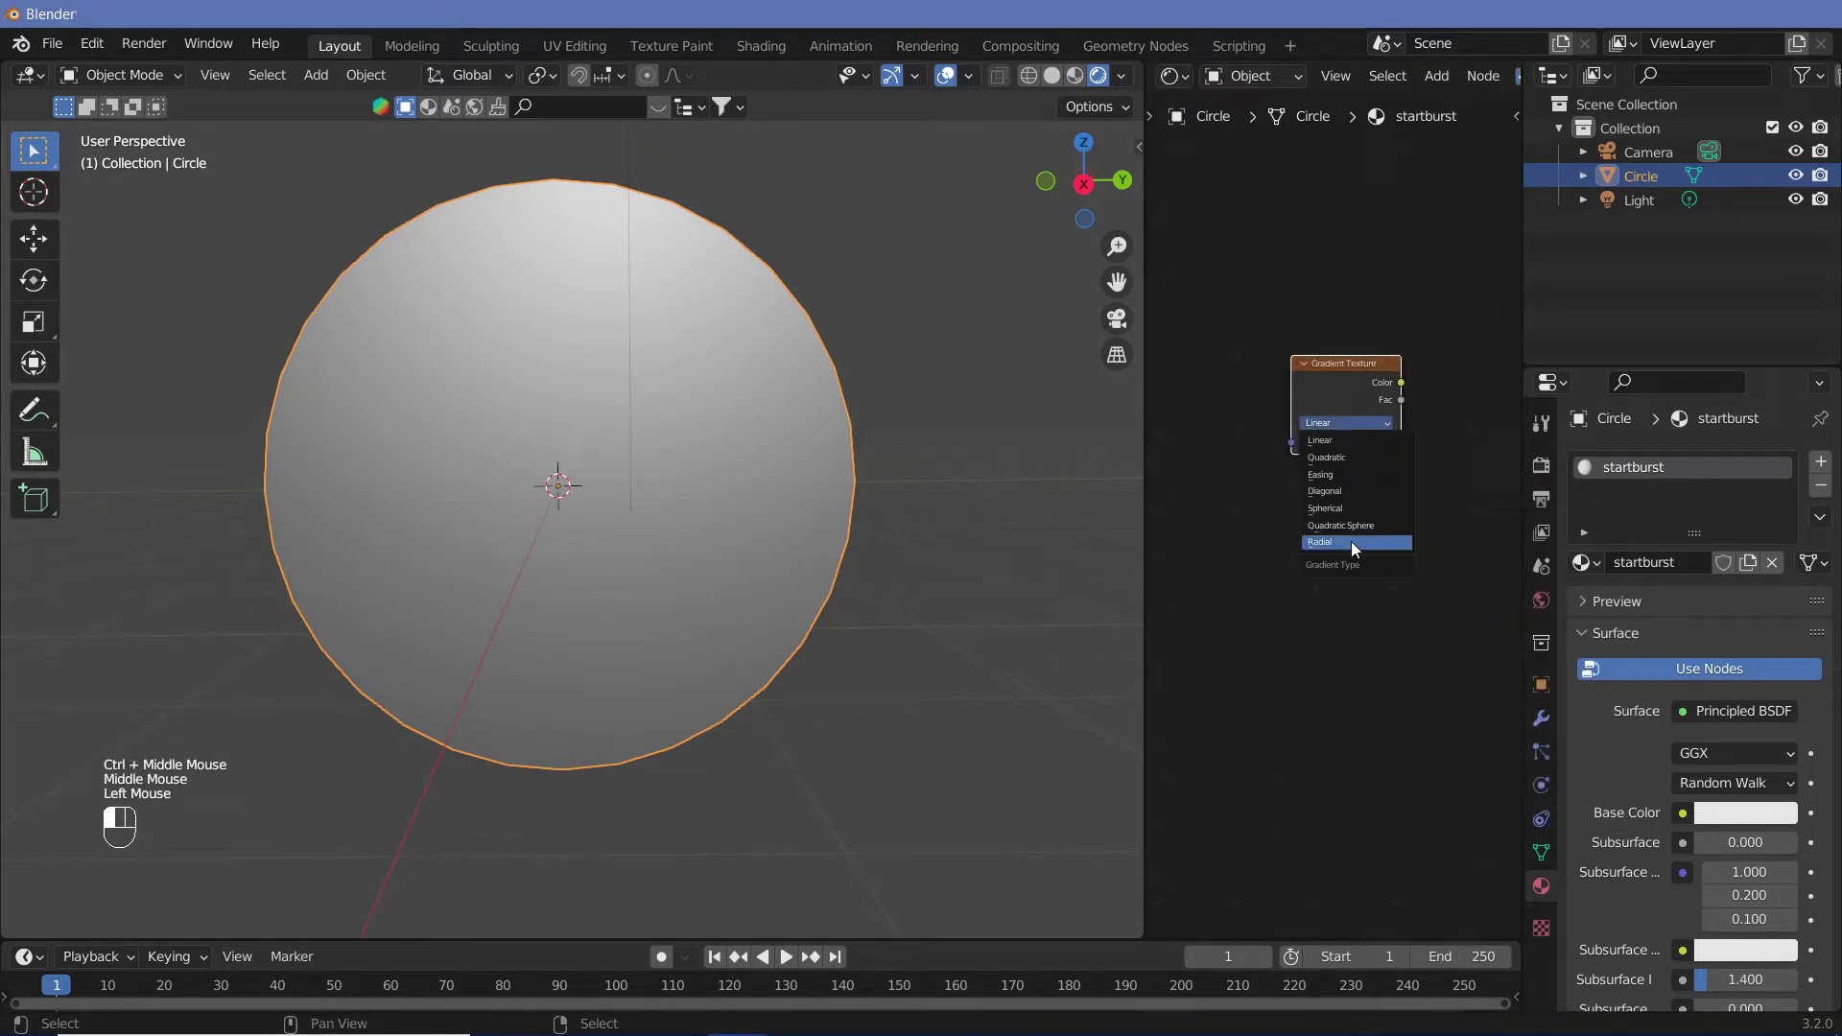
left_click(1352, 540)
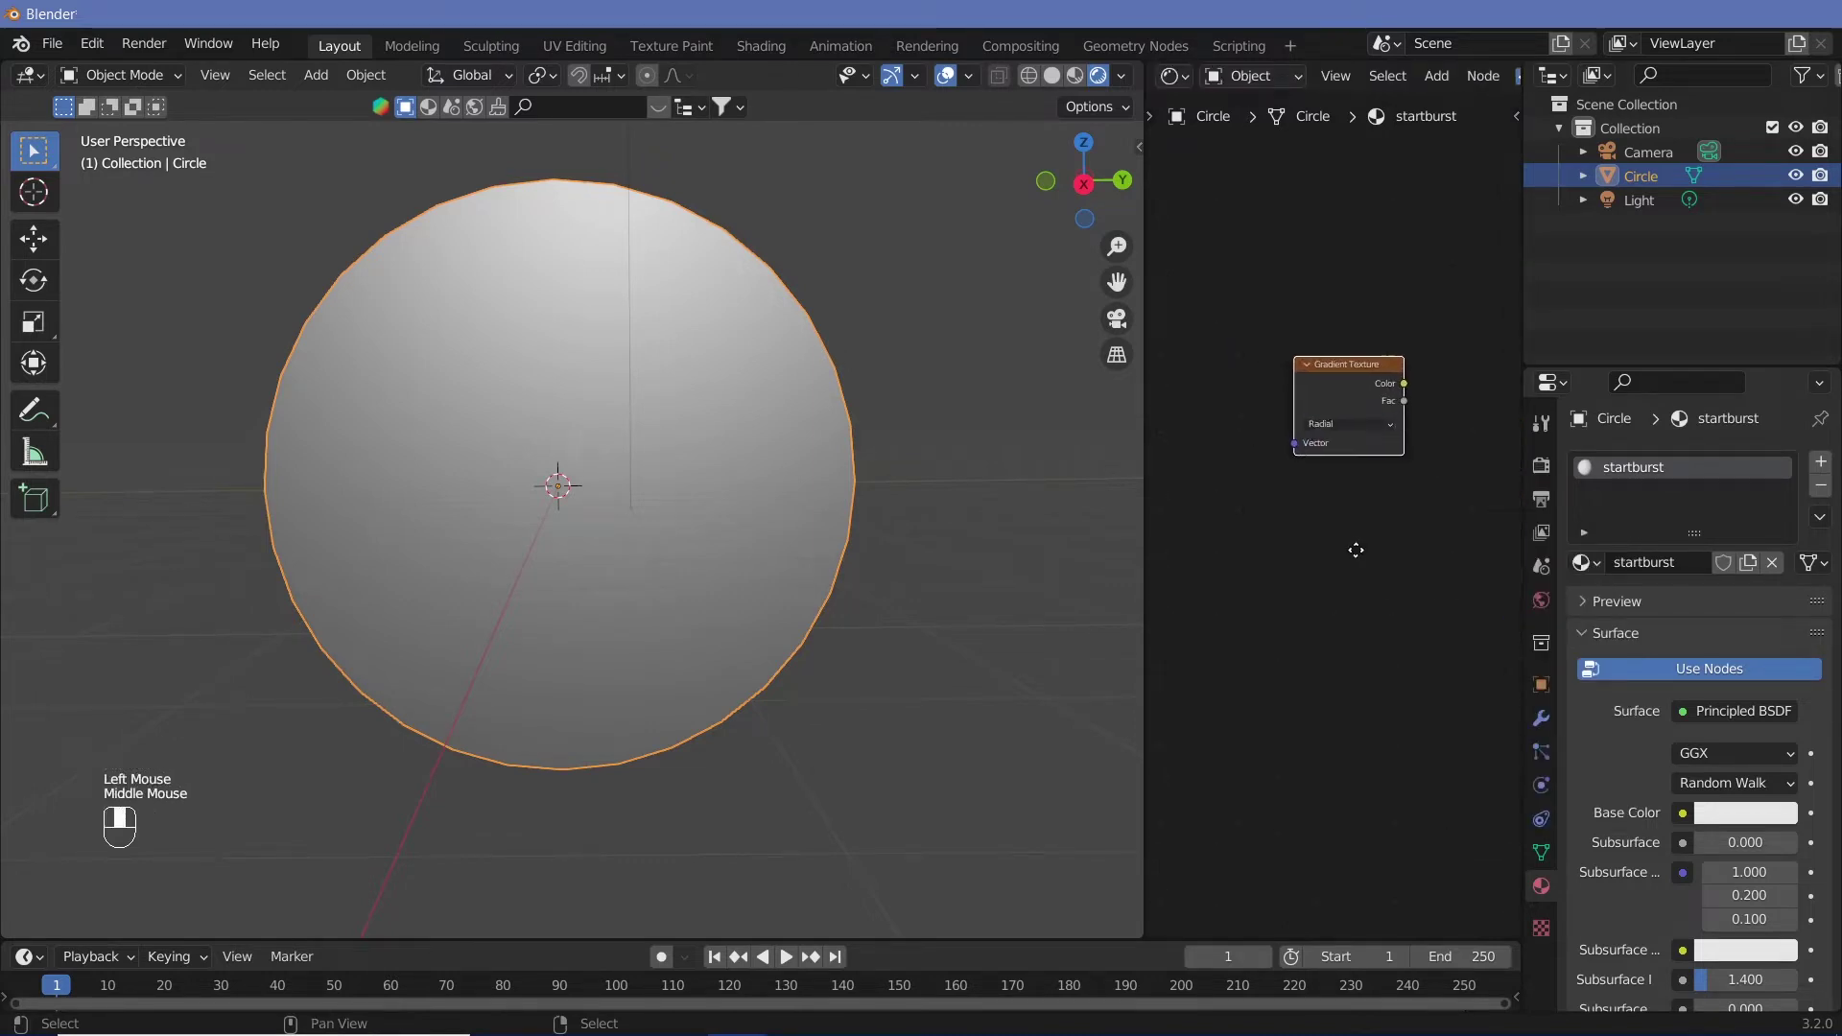
Preview the Gradient Texture's output on the circle through a Viewer node
middle_click_drag(1344, 377, 1355, 383)
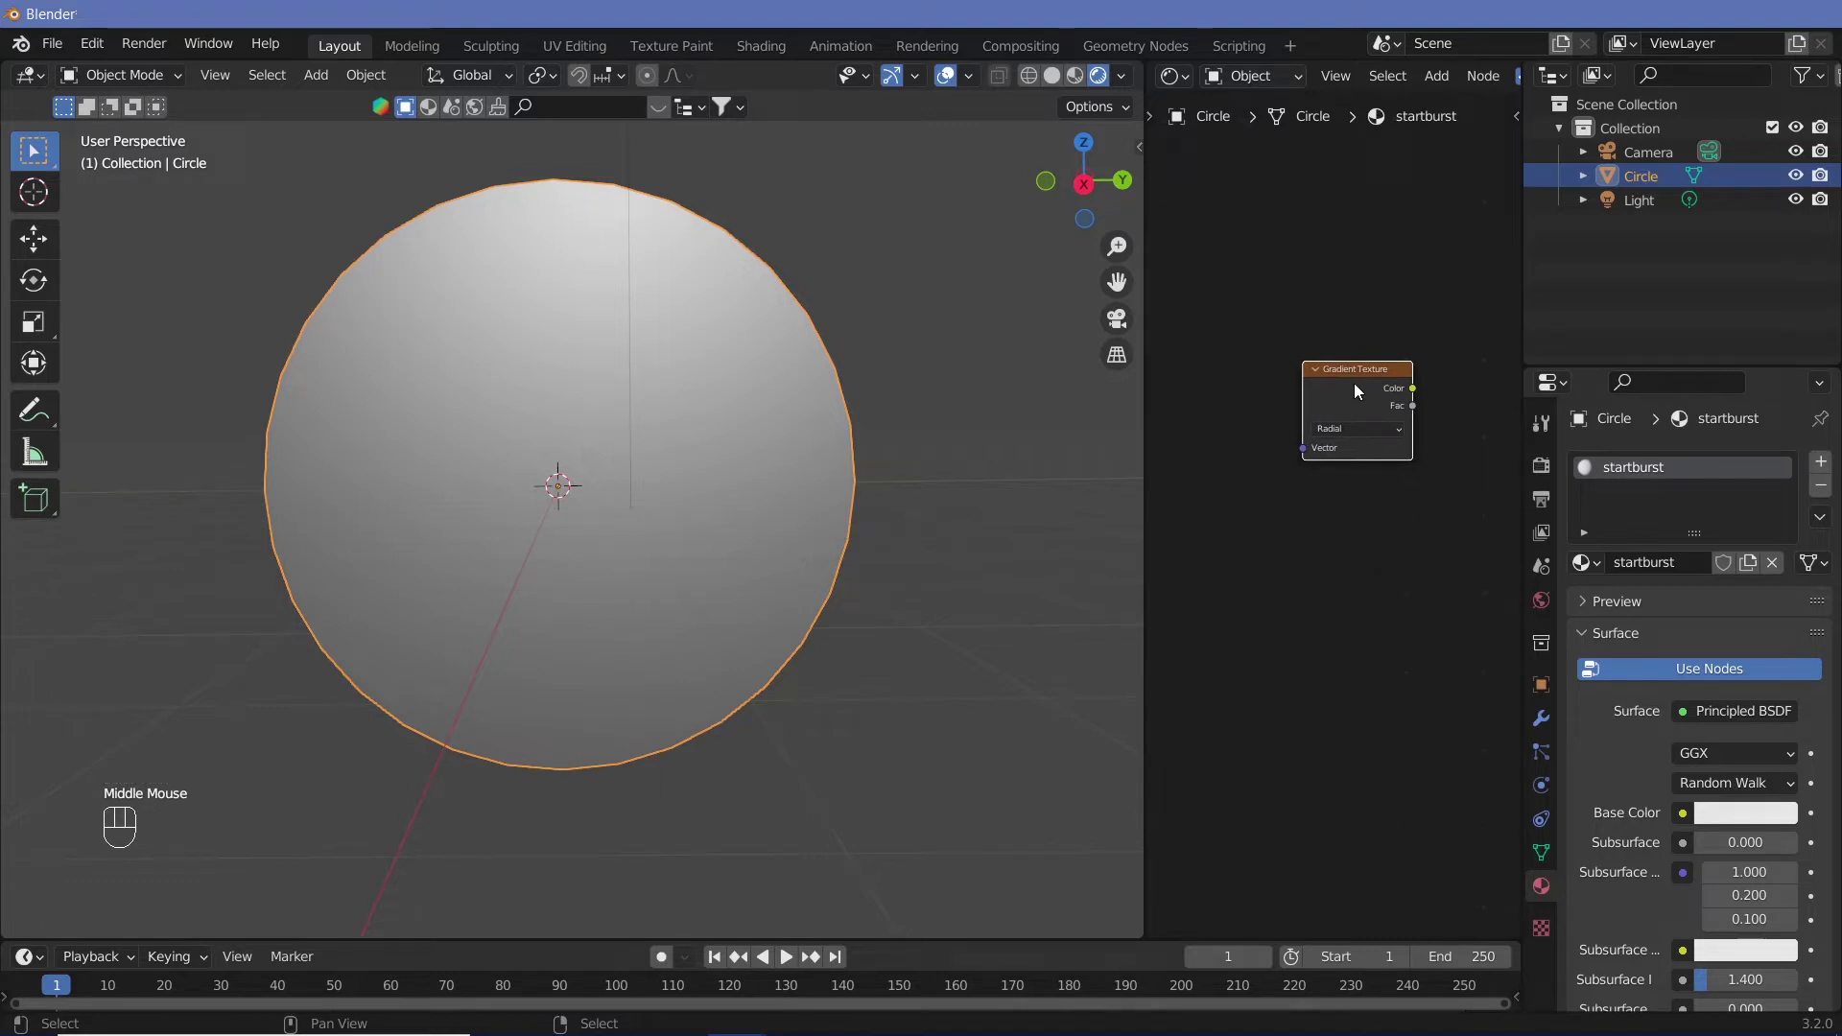
left_click(1355, 383, "ctrl+shift")
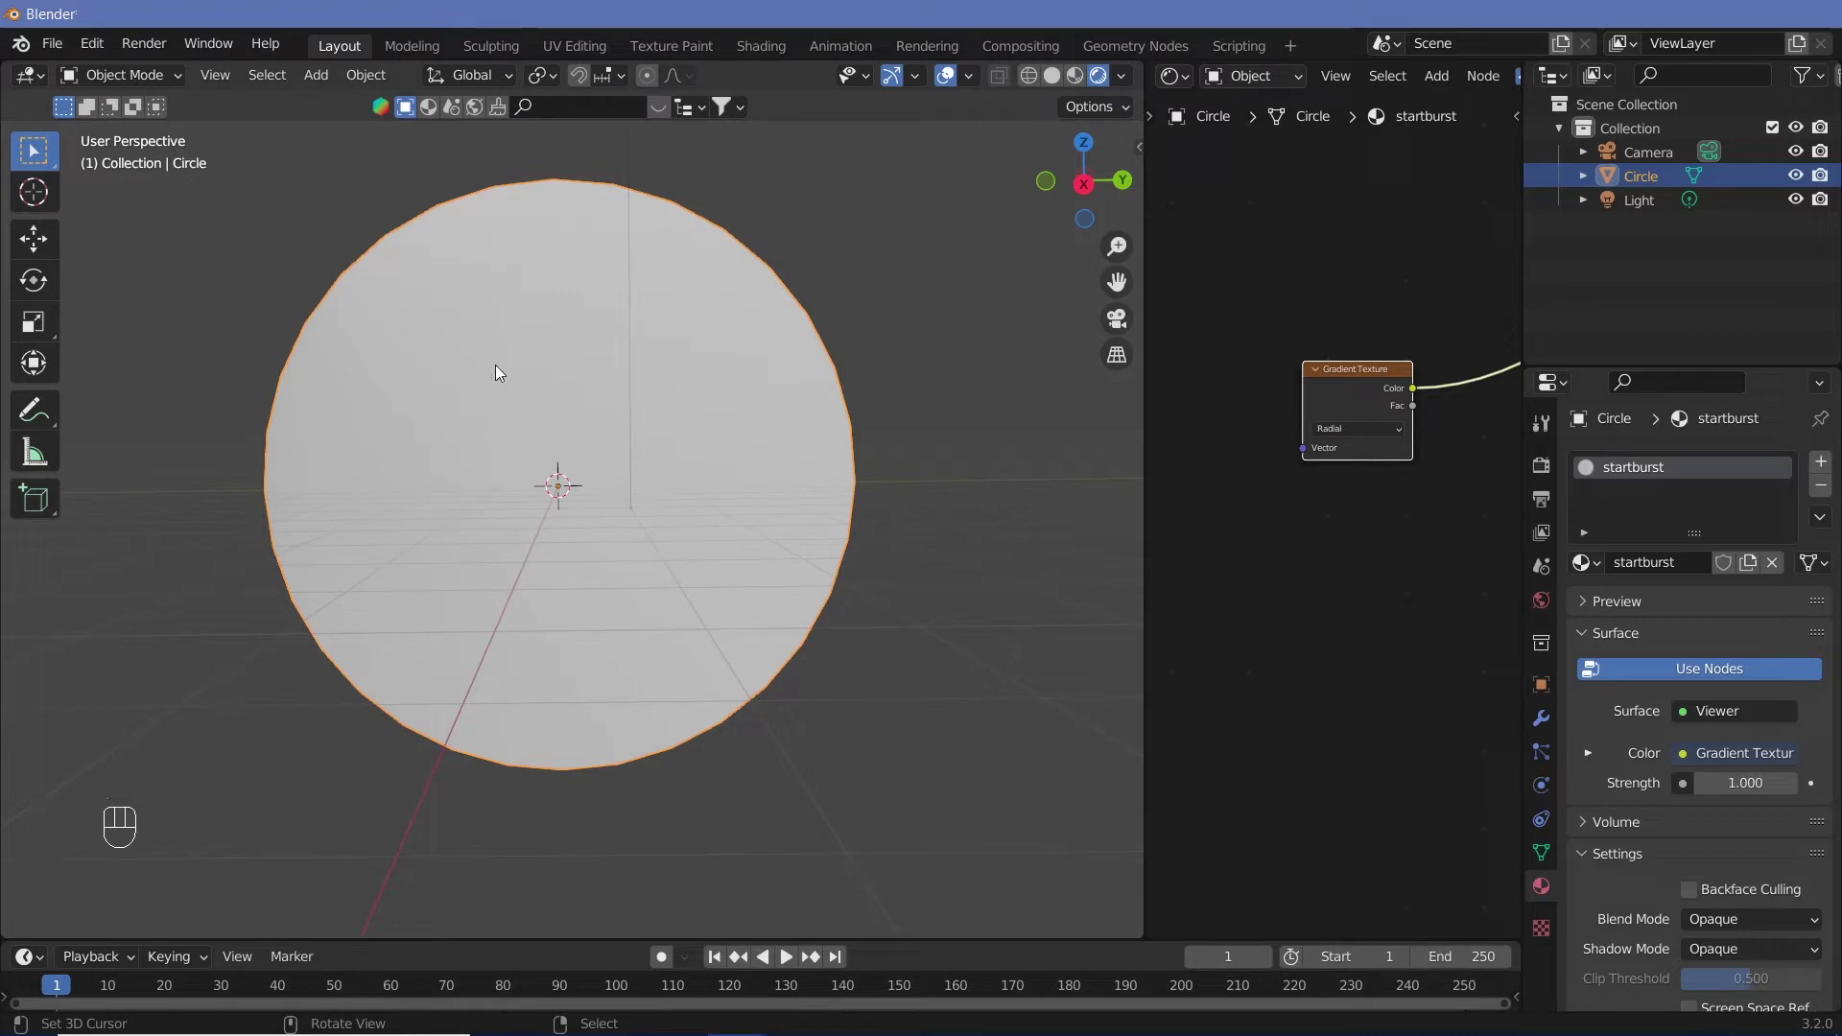
left_click(1378, 431)
middle_click_drag(597, 315, 578, 315)
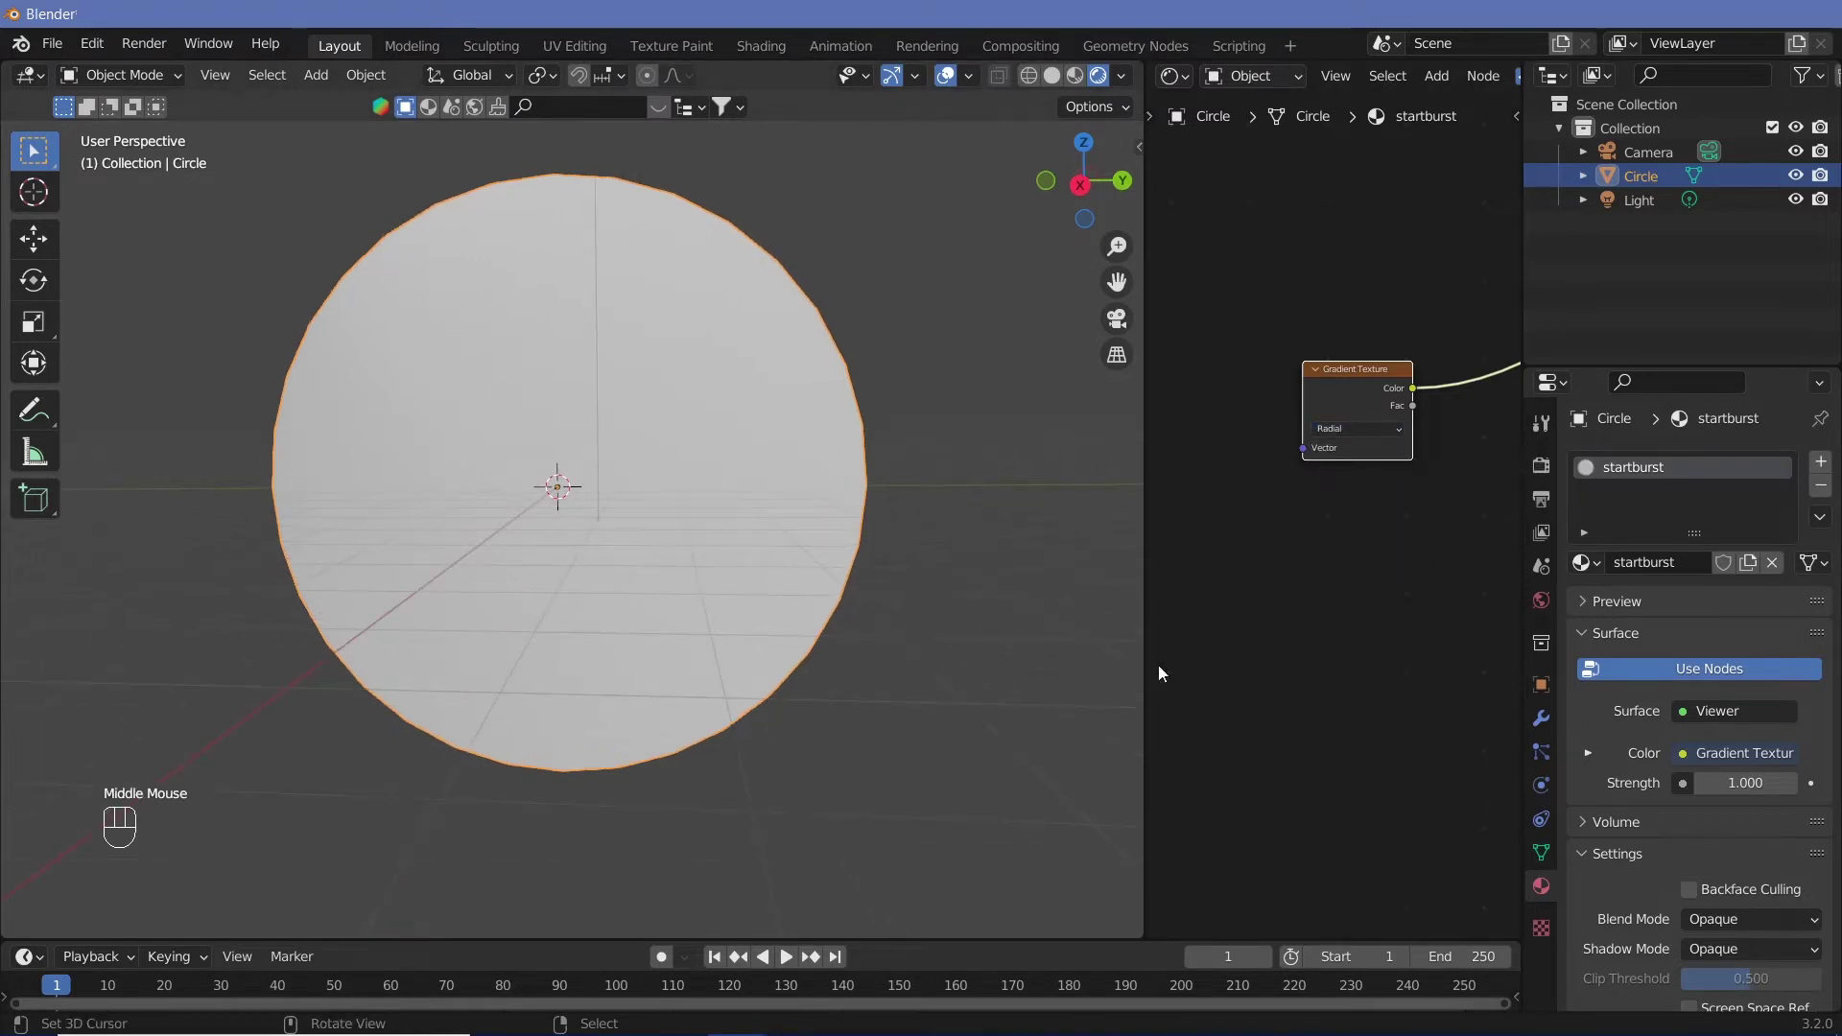
Add Mapping and Texture Coordinate nodes feeding the Gradient Texture's Vector input
middle_click_drag(1360, 687, 1432, 676)
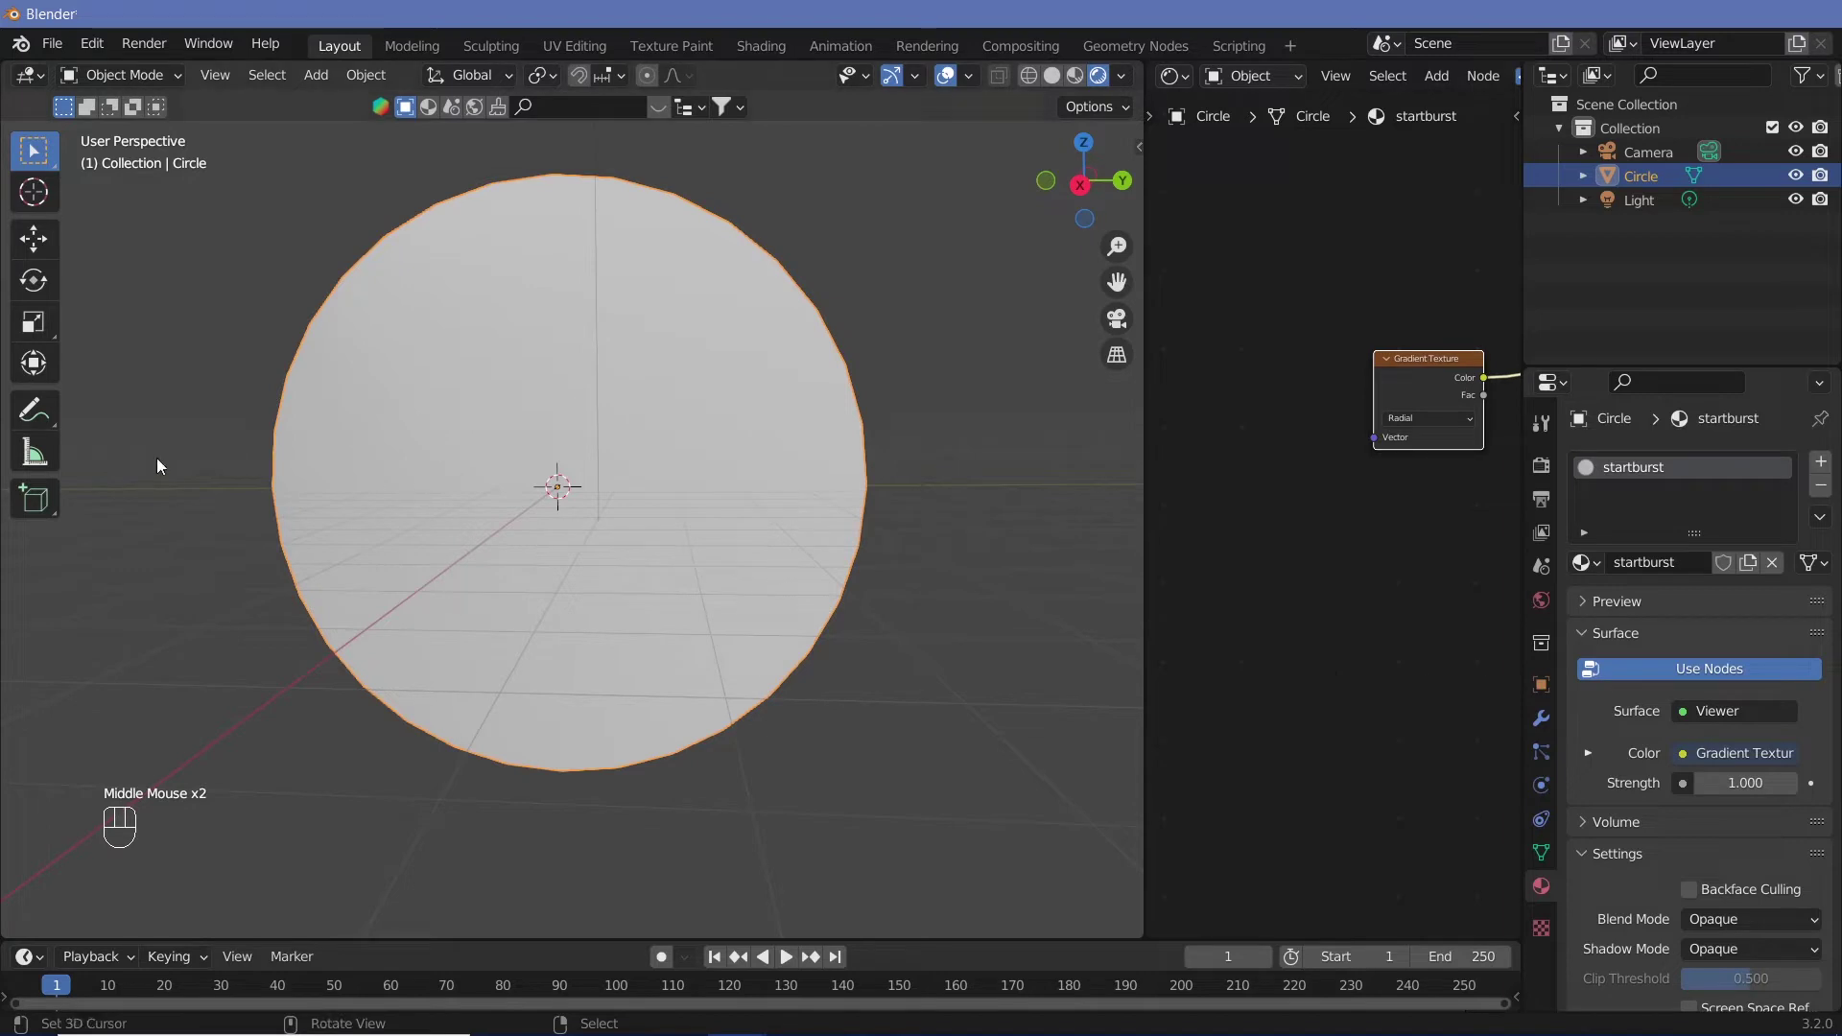
left_click(1408, 393, "ctrl+shift")
key("ctrl+t")
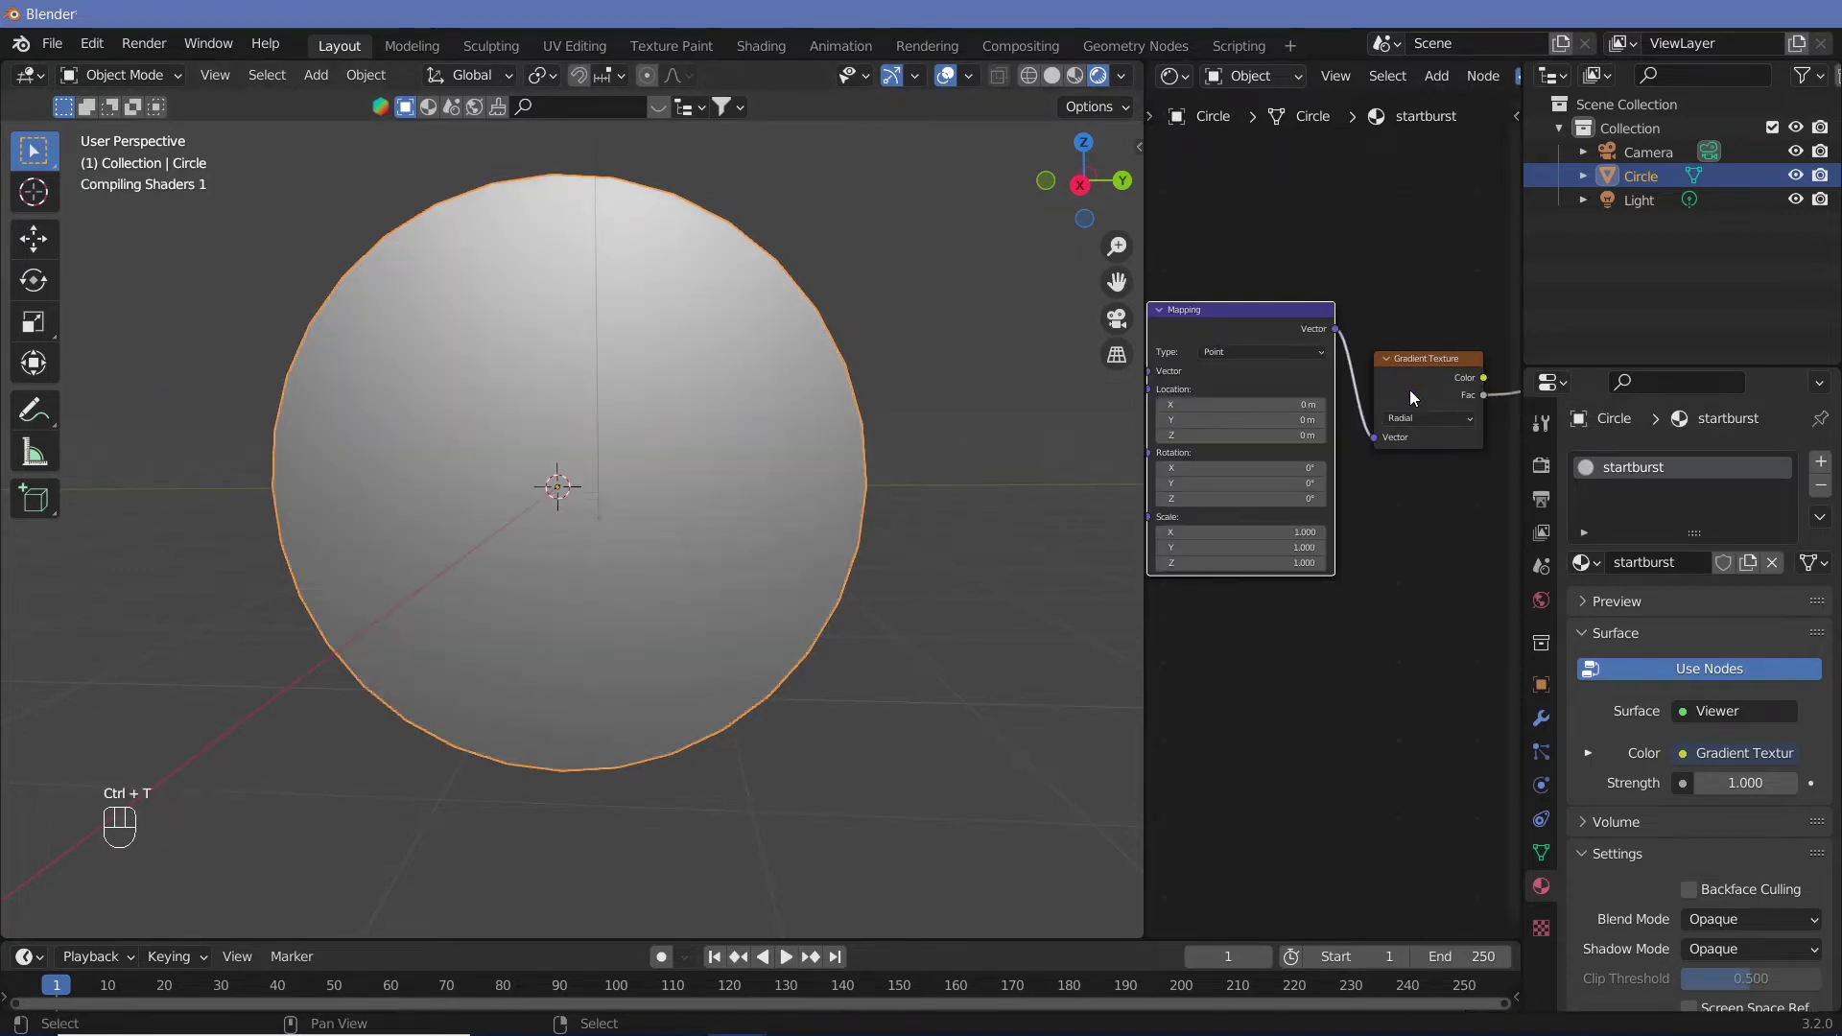
Connect the Texture Coordinate node's Object output to the Mapping node's Vector input
middle_click_drag(1398, 725, 1538, 734)
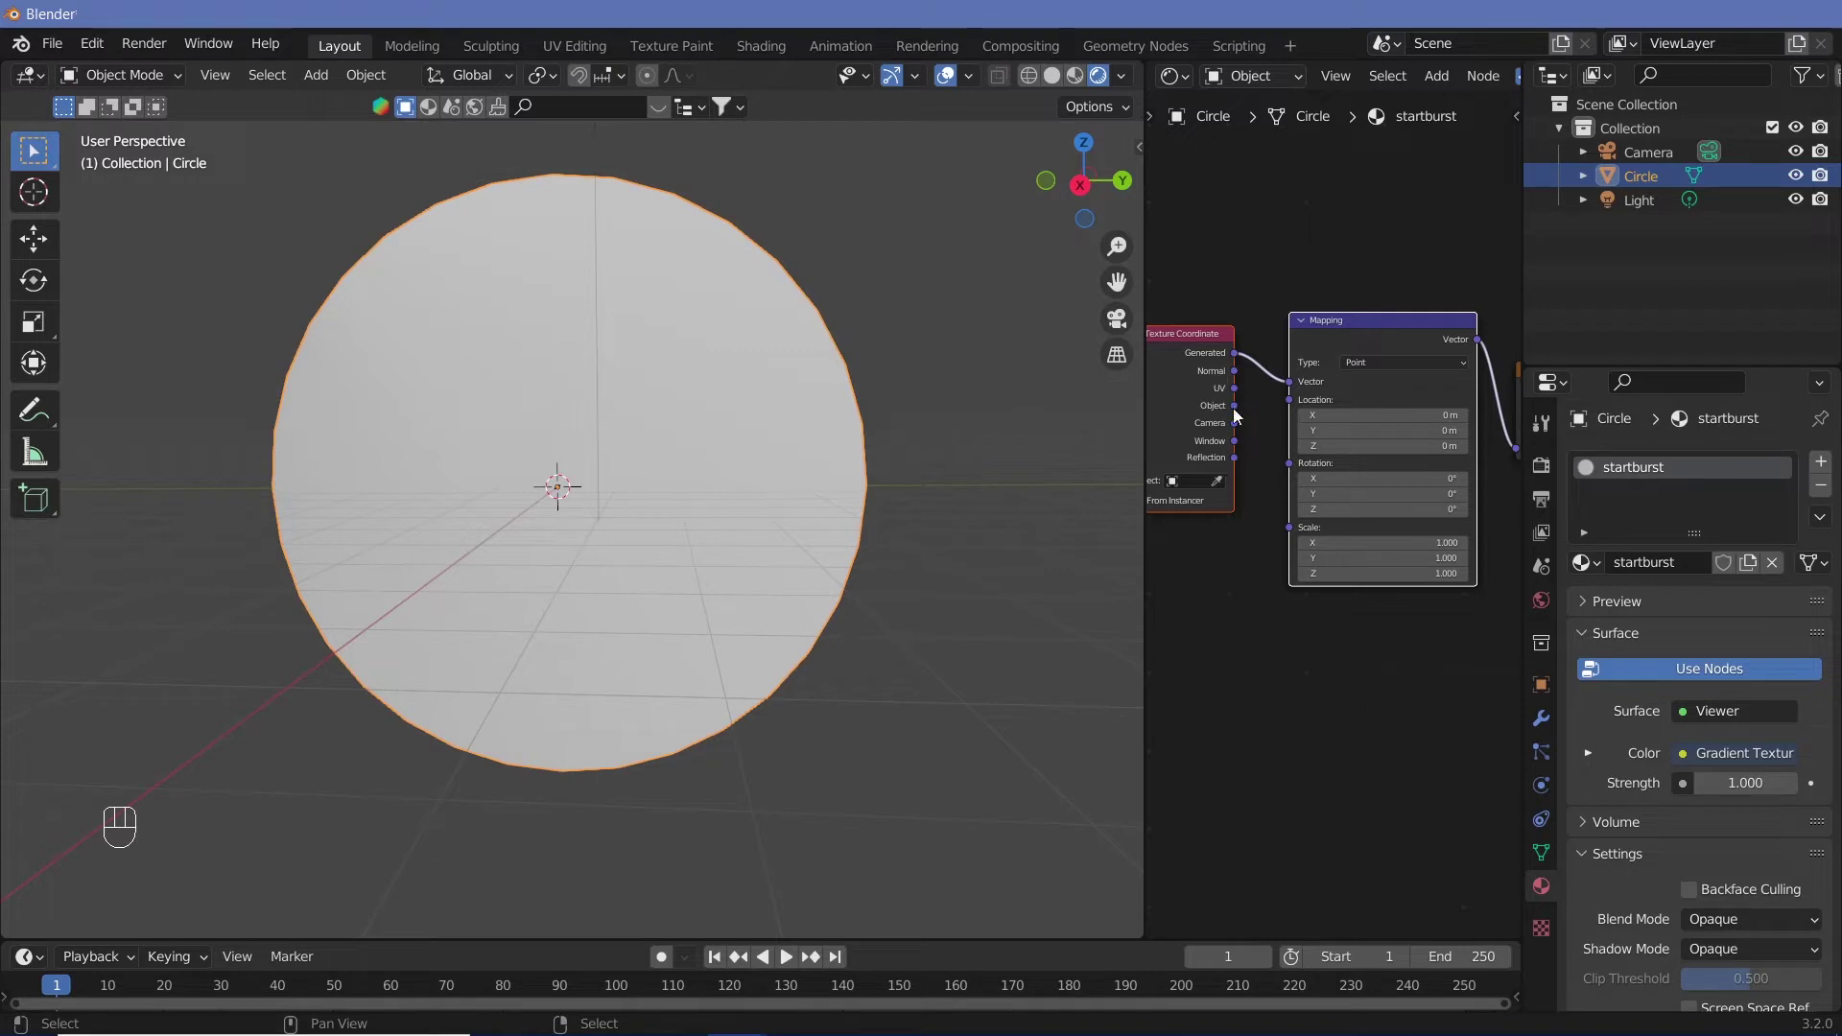
left_click_drag(1235, 405, 1289, 382)
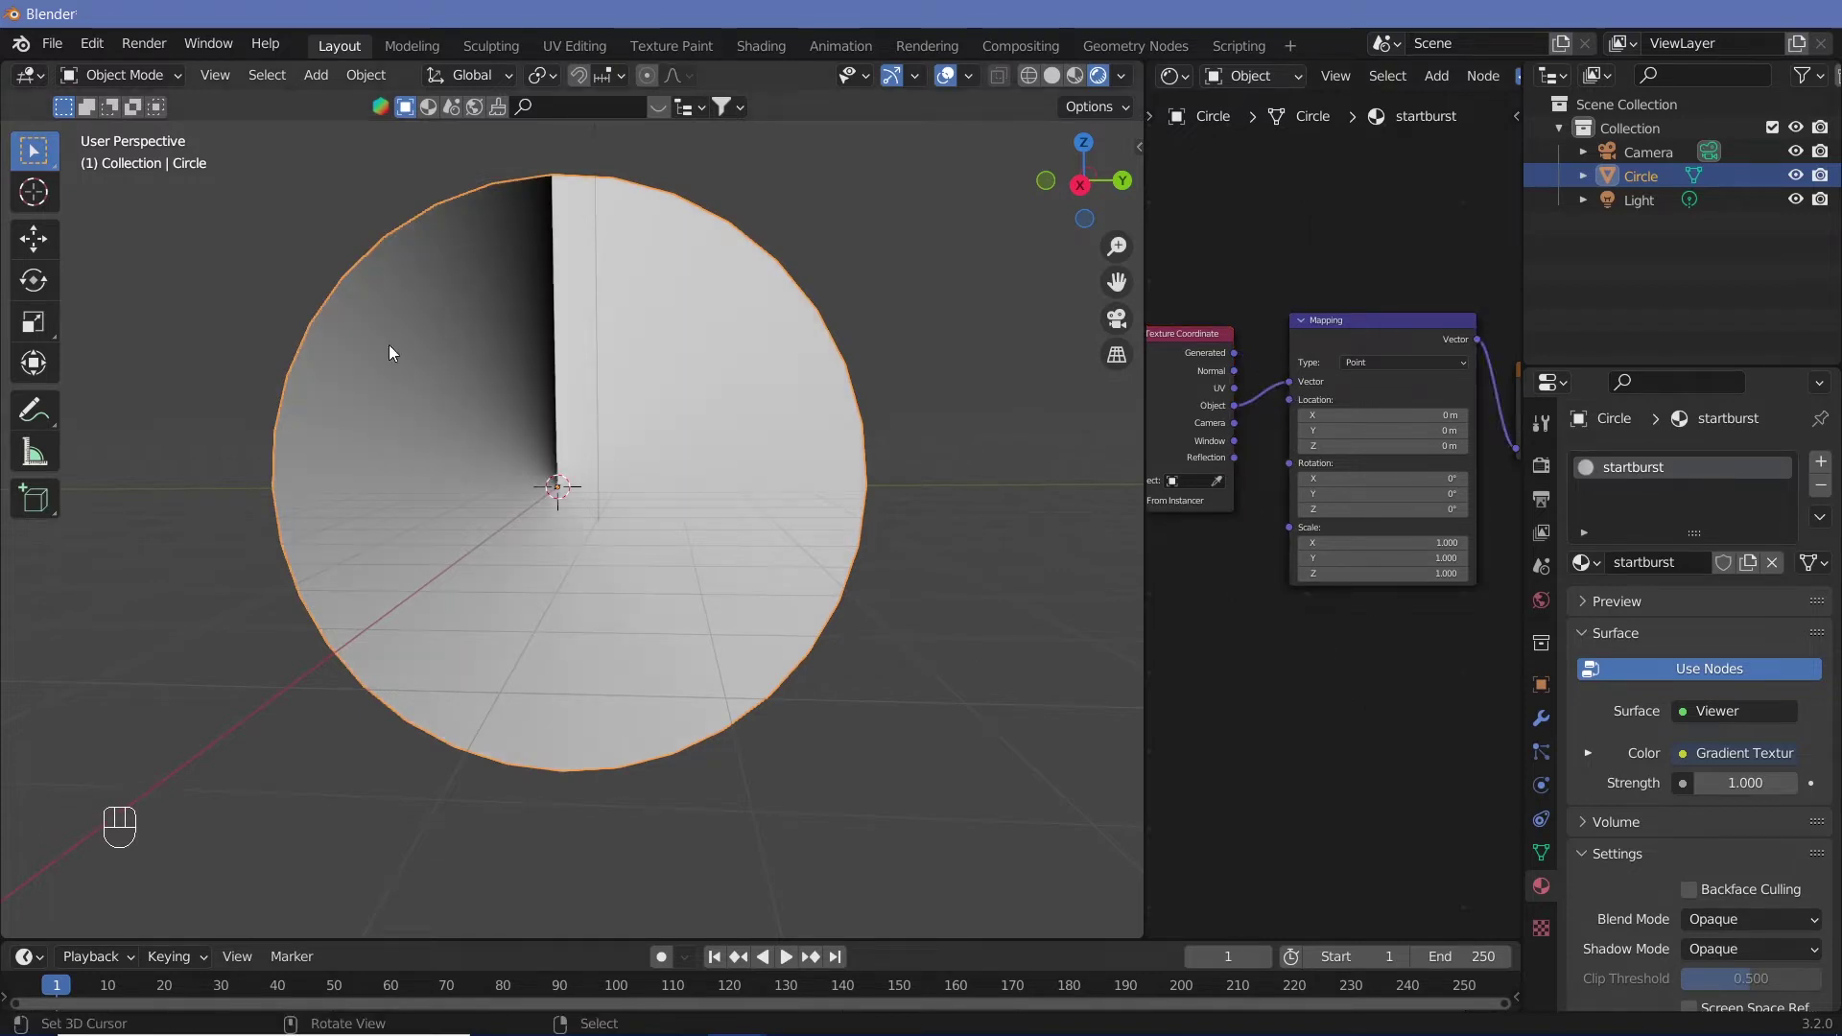
middle_click_drag(1343, 671, 1344, 721, "ctrl")
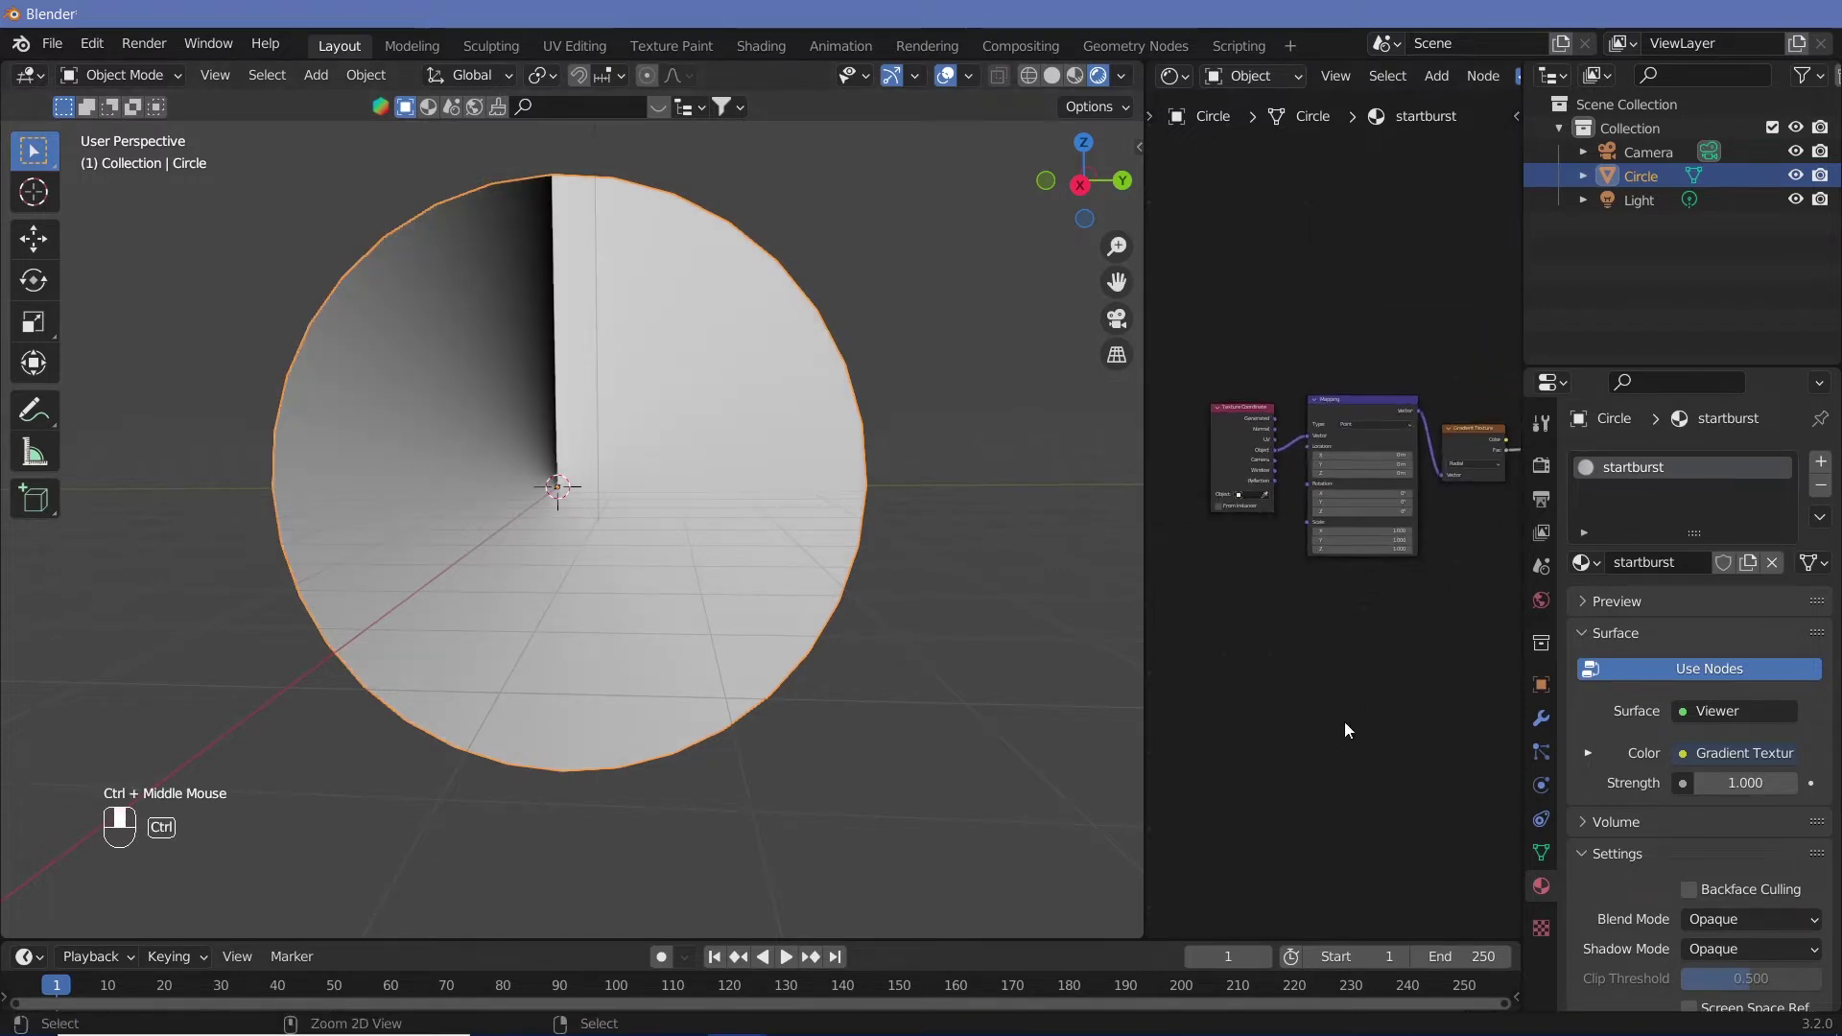
Insert a Math node after the Gradient Texture and set its operation to Modulo
left_click_drag(1195, 341, 1483, 527)
left_click_drag(1453, 429, 1208, 404)
middle_click_drag(1345, 728, 1241, 641)
key("shift+a")
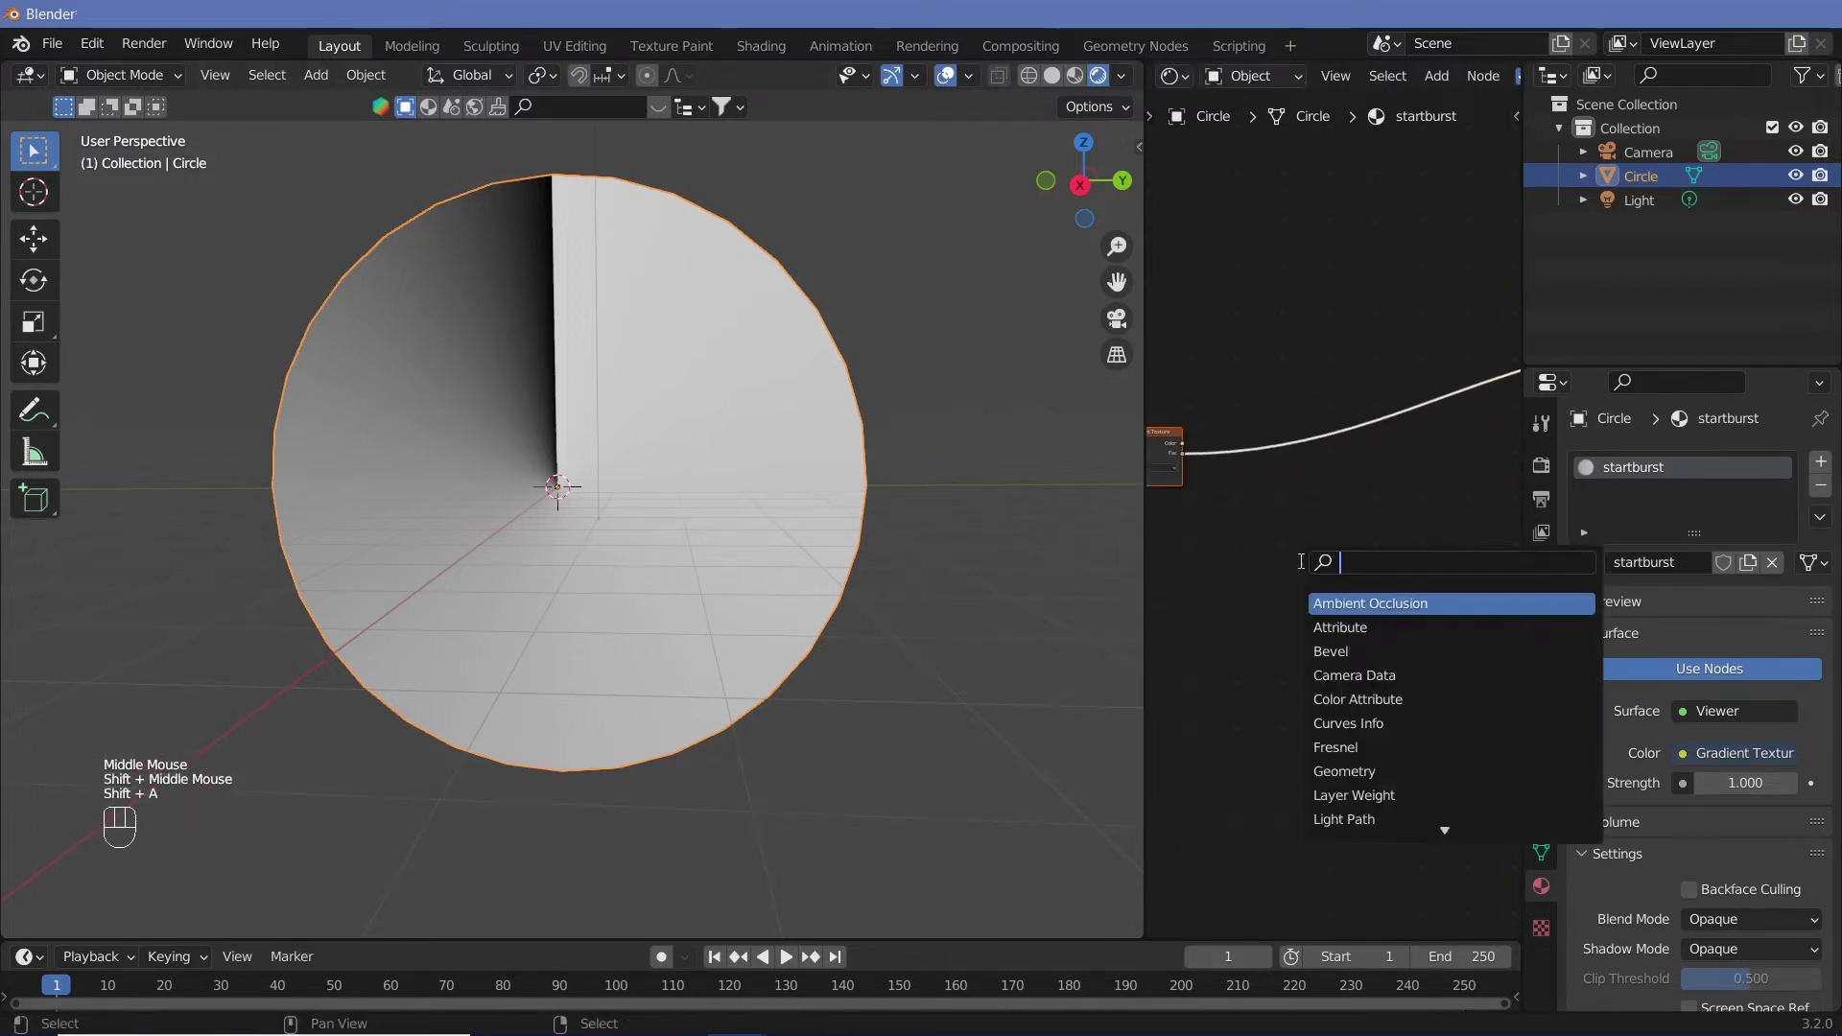
type("math")
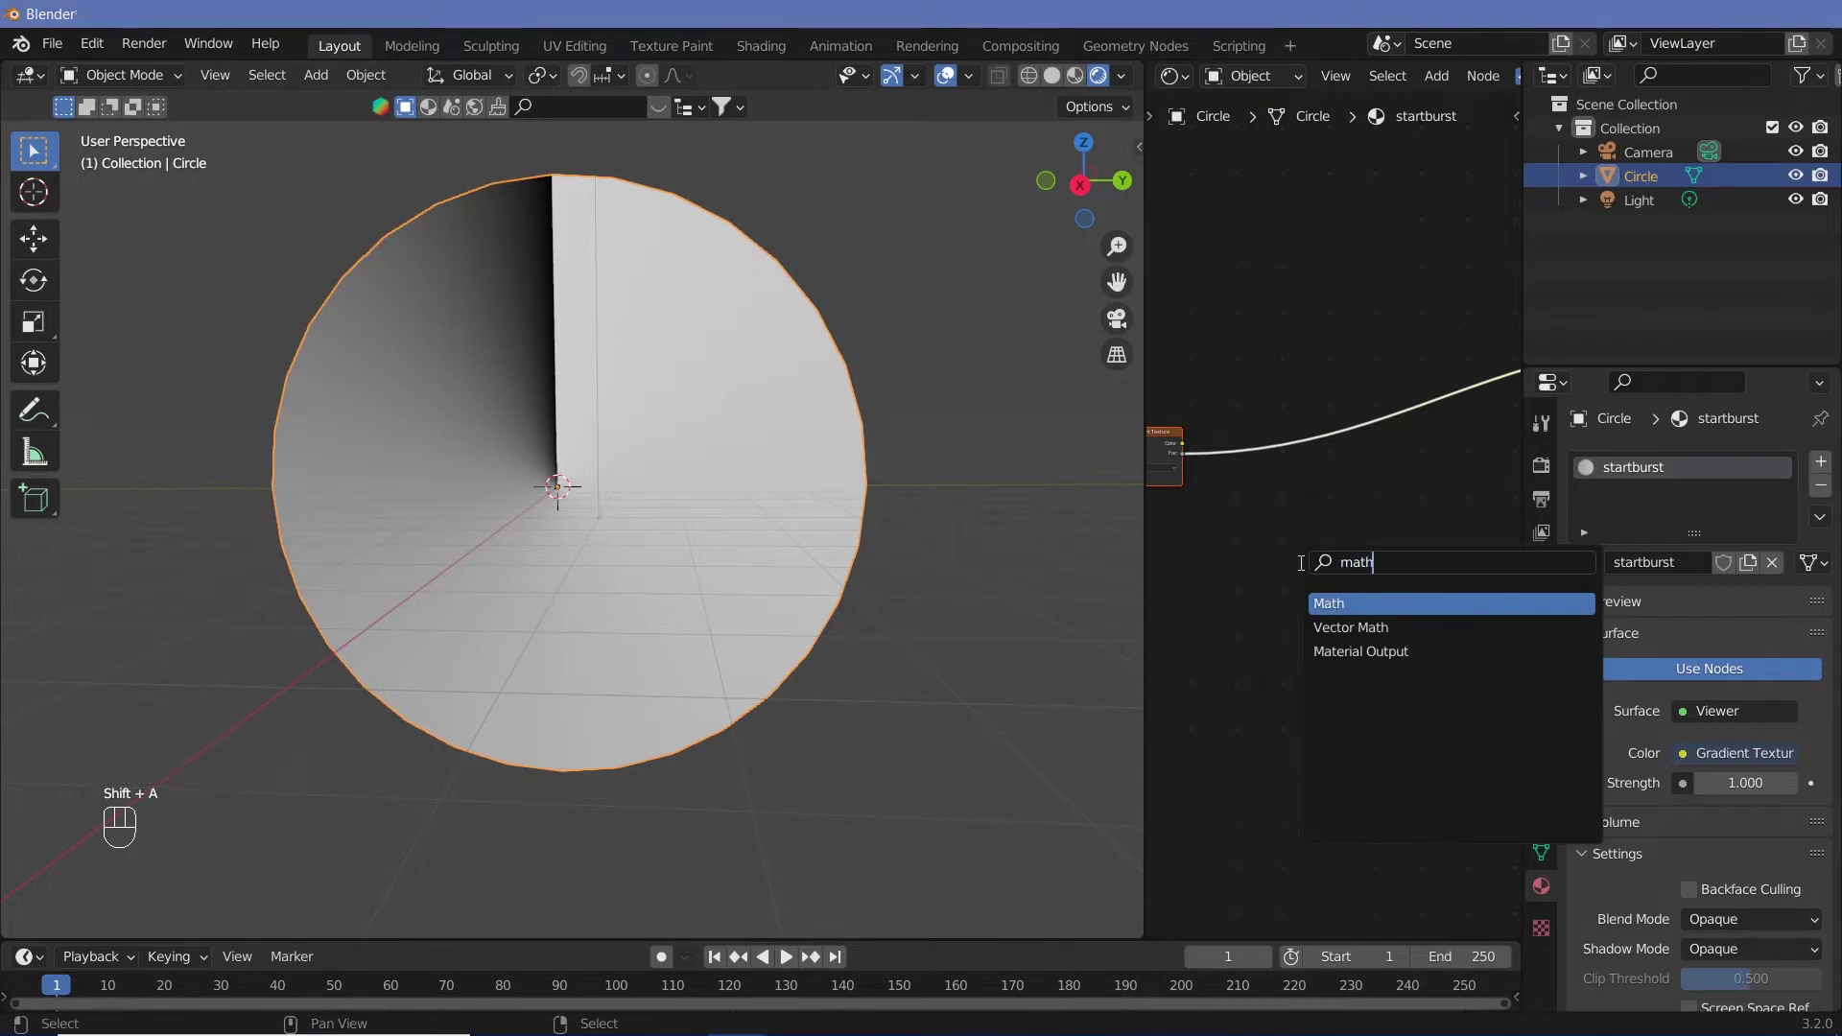
left_click(1343, 596)
left_click(1321, 457)
middle_click_drag(1357, 568, 1337, 407, "ctrl")
left_click(1324, 406)
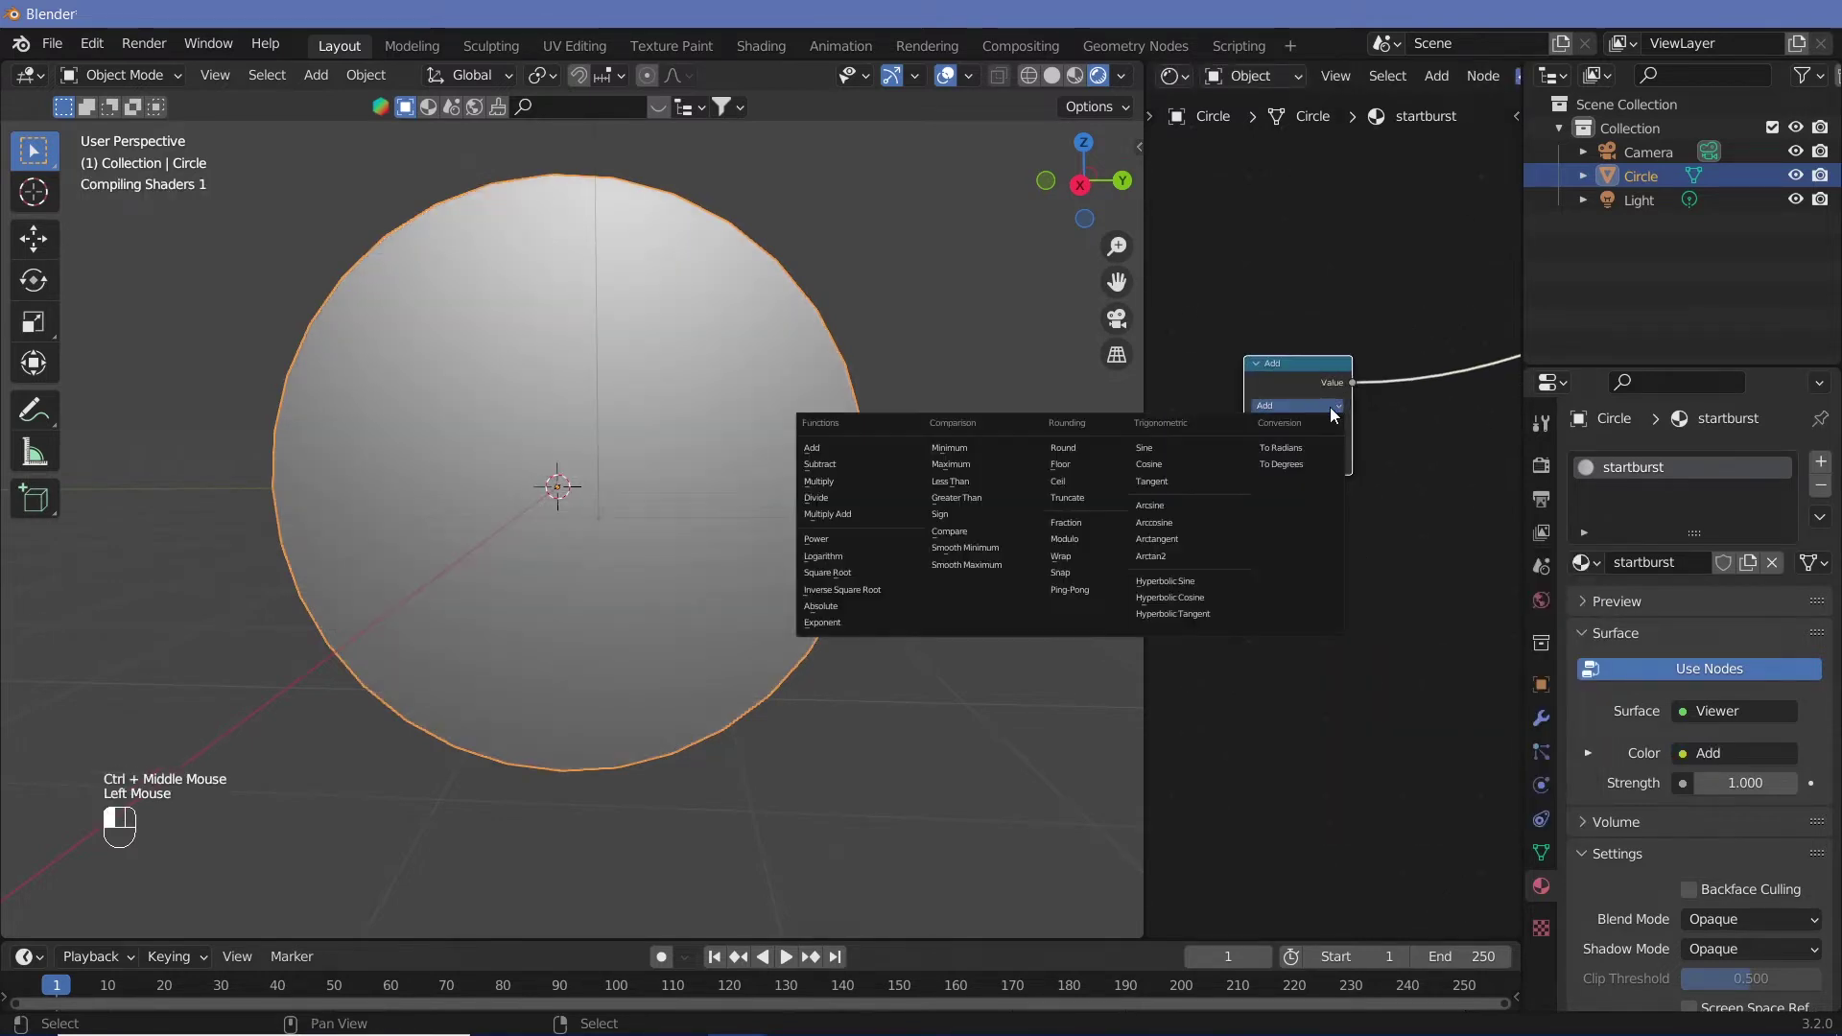
left_click(1073, 536)
Lower the Modulo node's second value to 0.1 to split the gradient into repeating wedges
middle_click_drag(1248, 403, 1302, 401, "ctrl")
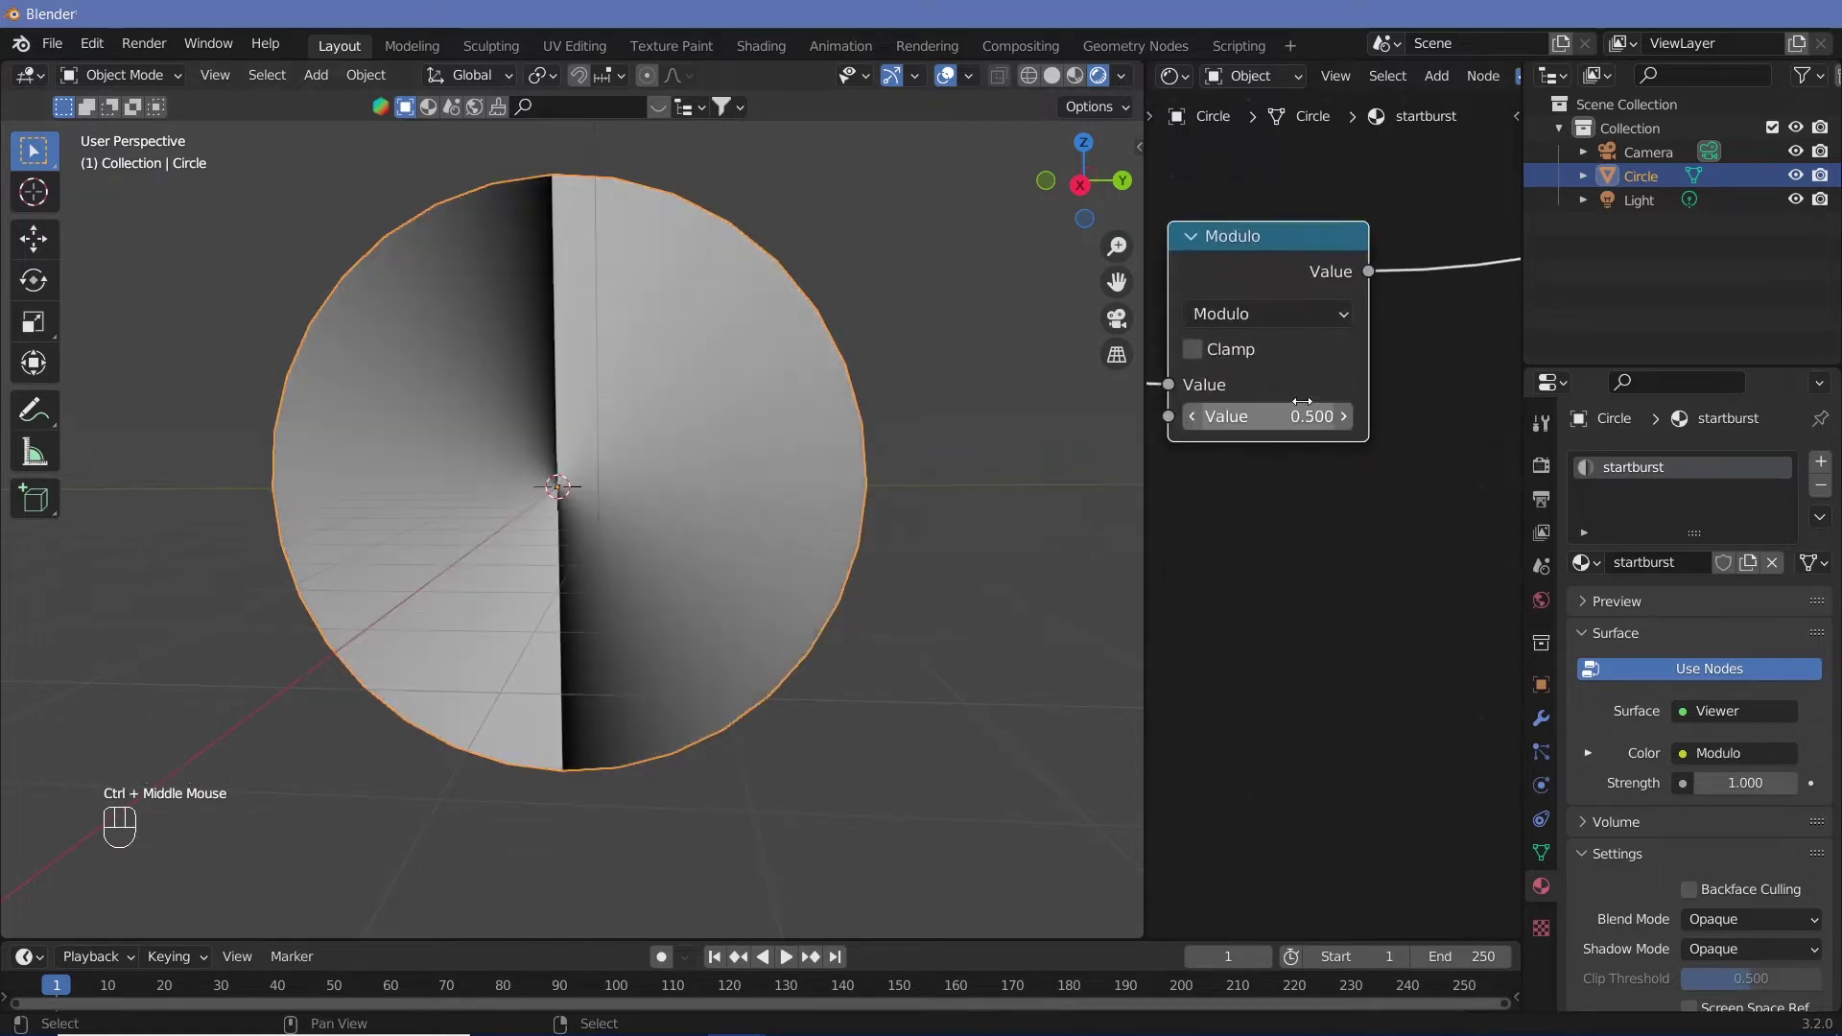
left_click(1192, 415)
left_click(1192, 416)
left_click(1192, 416)
left_click(1192, 416)
left_click(1191, 416)
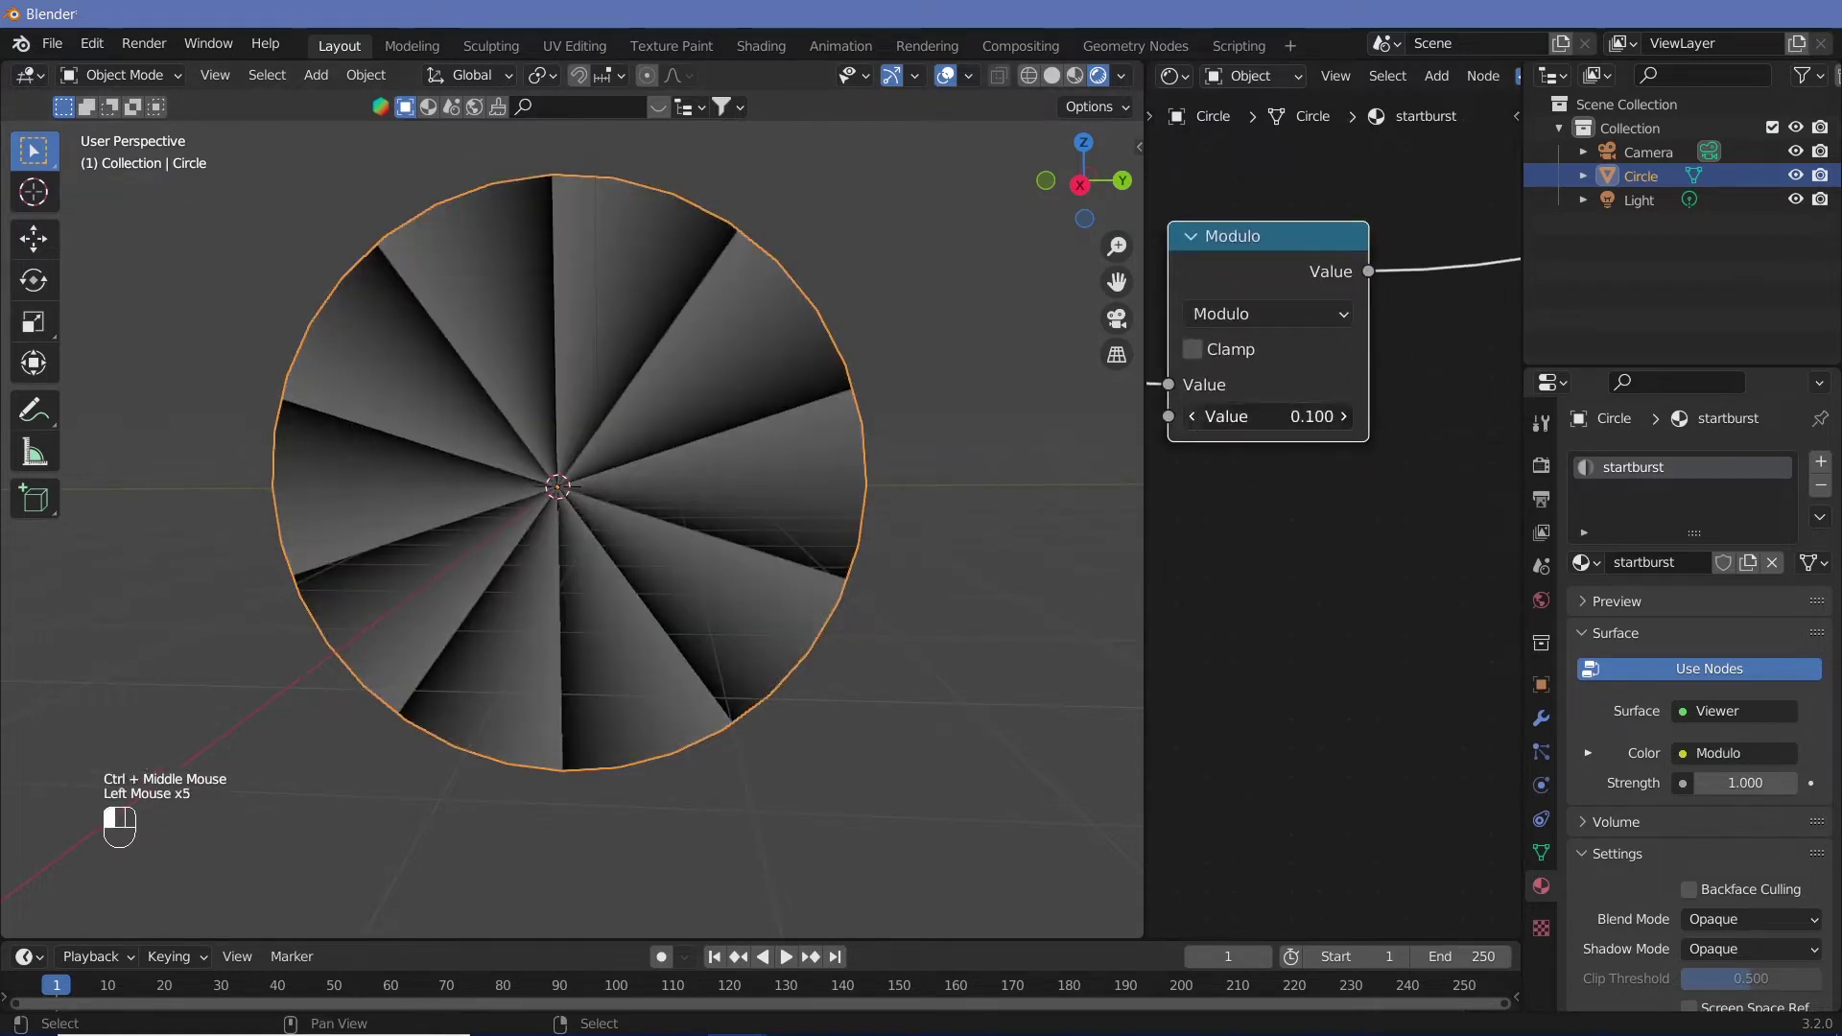
left_click(1192, 416)
left_click(1347, 416)
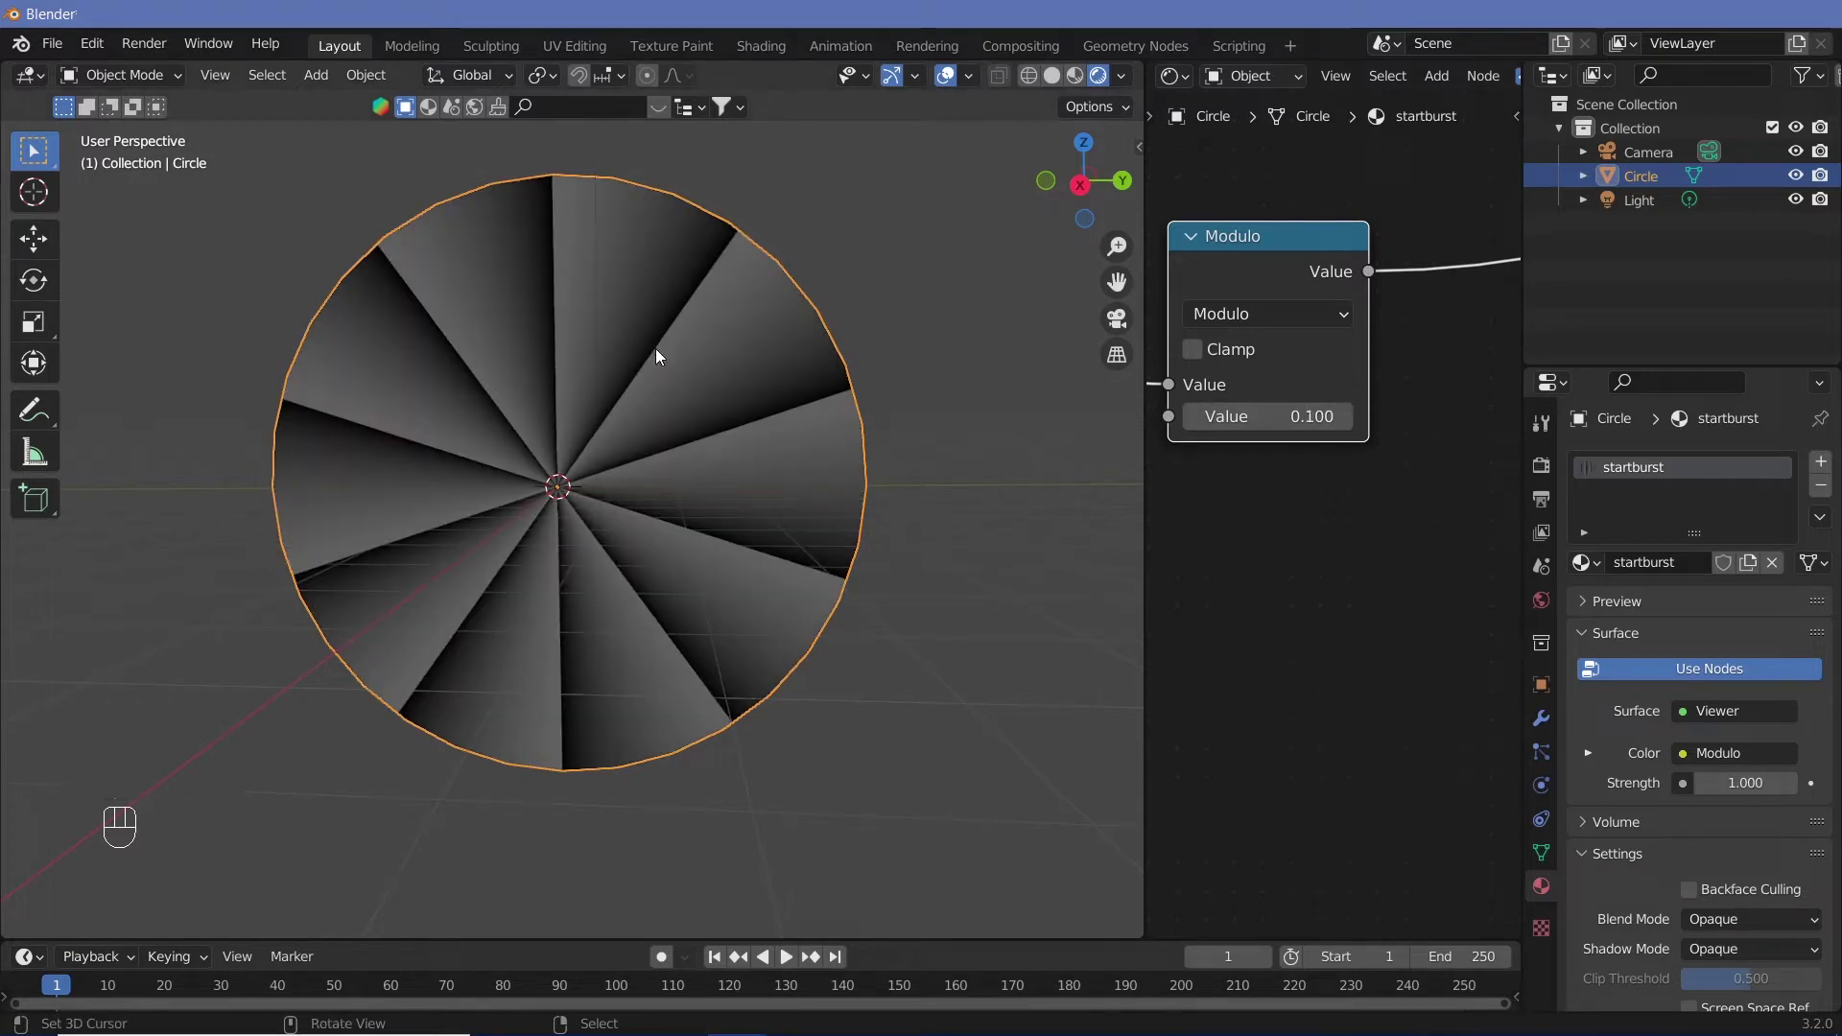
Set the Modulo node's second value to 0.02
left_click(1289, 419)
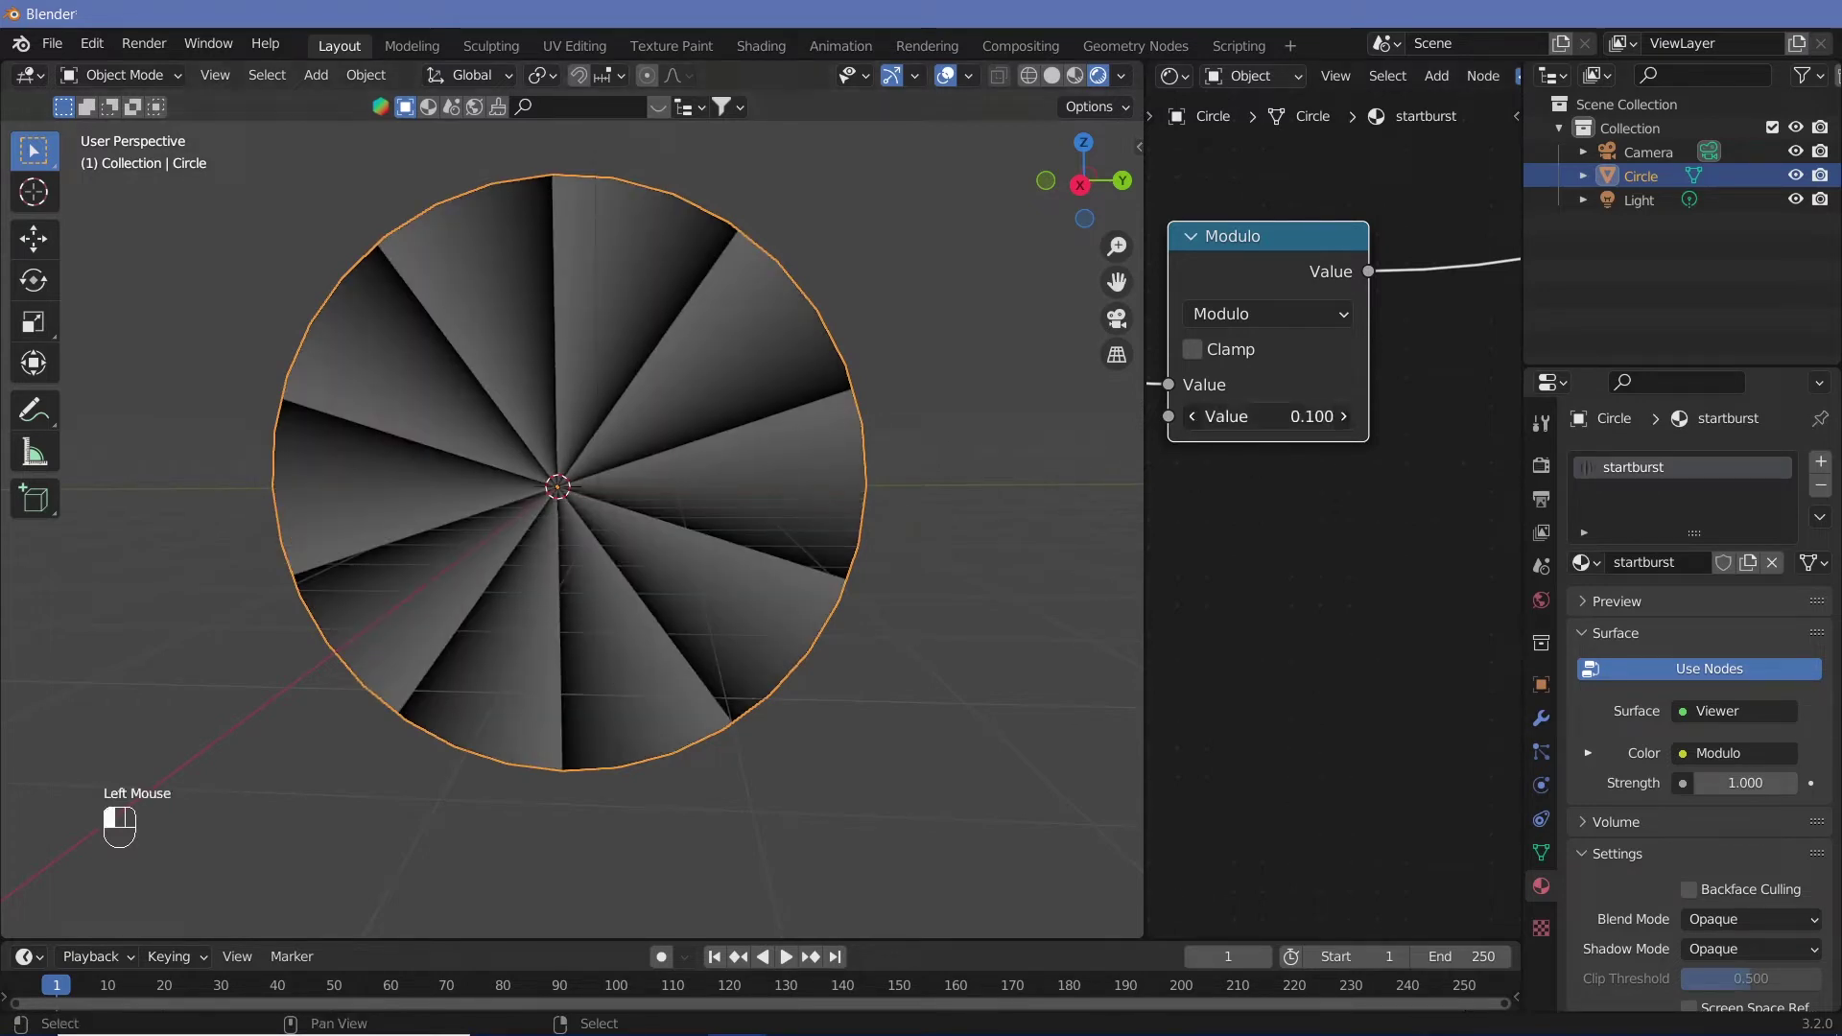
type("0.")
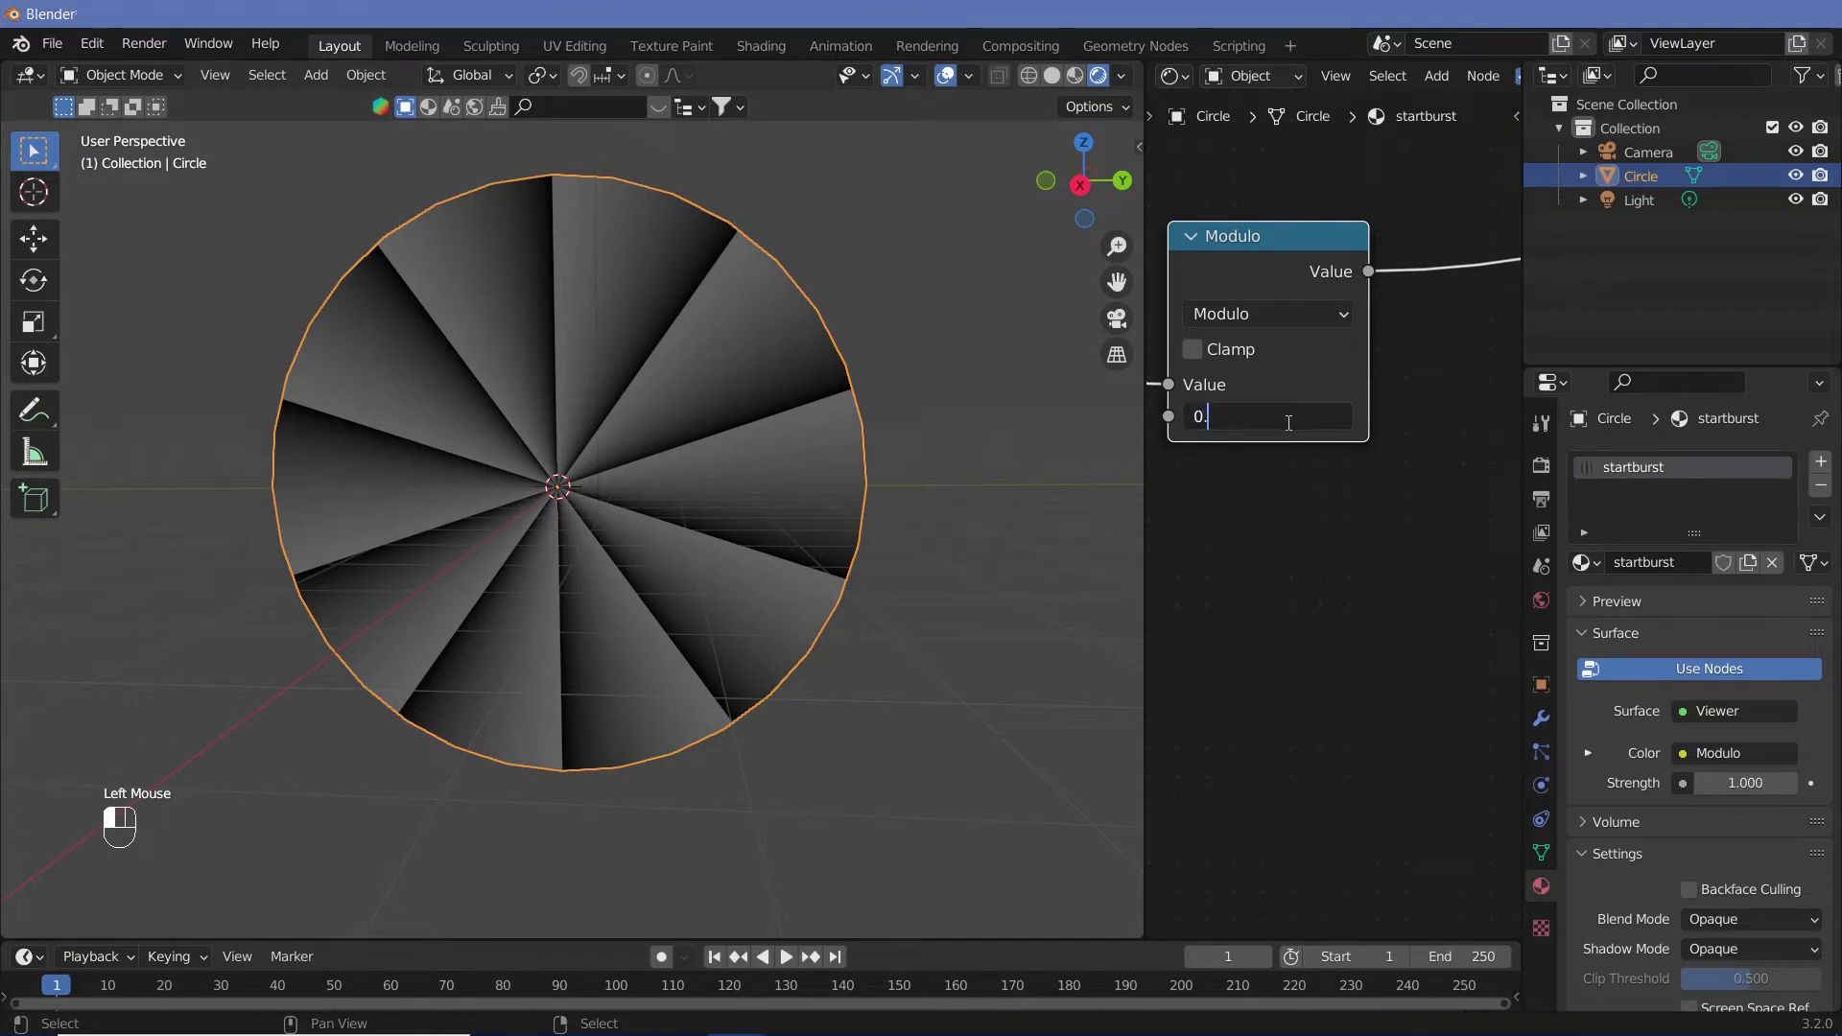
type("02")
key("Return")
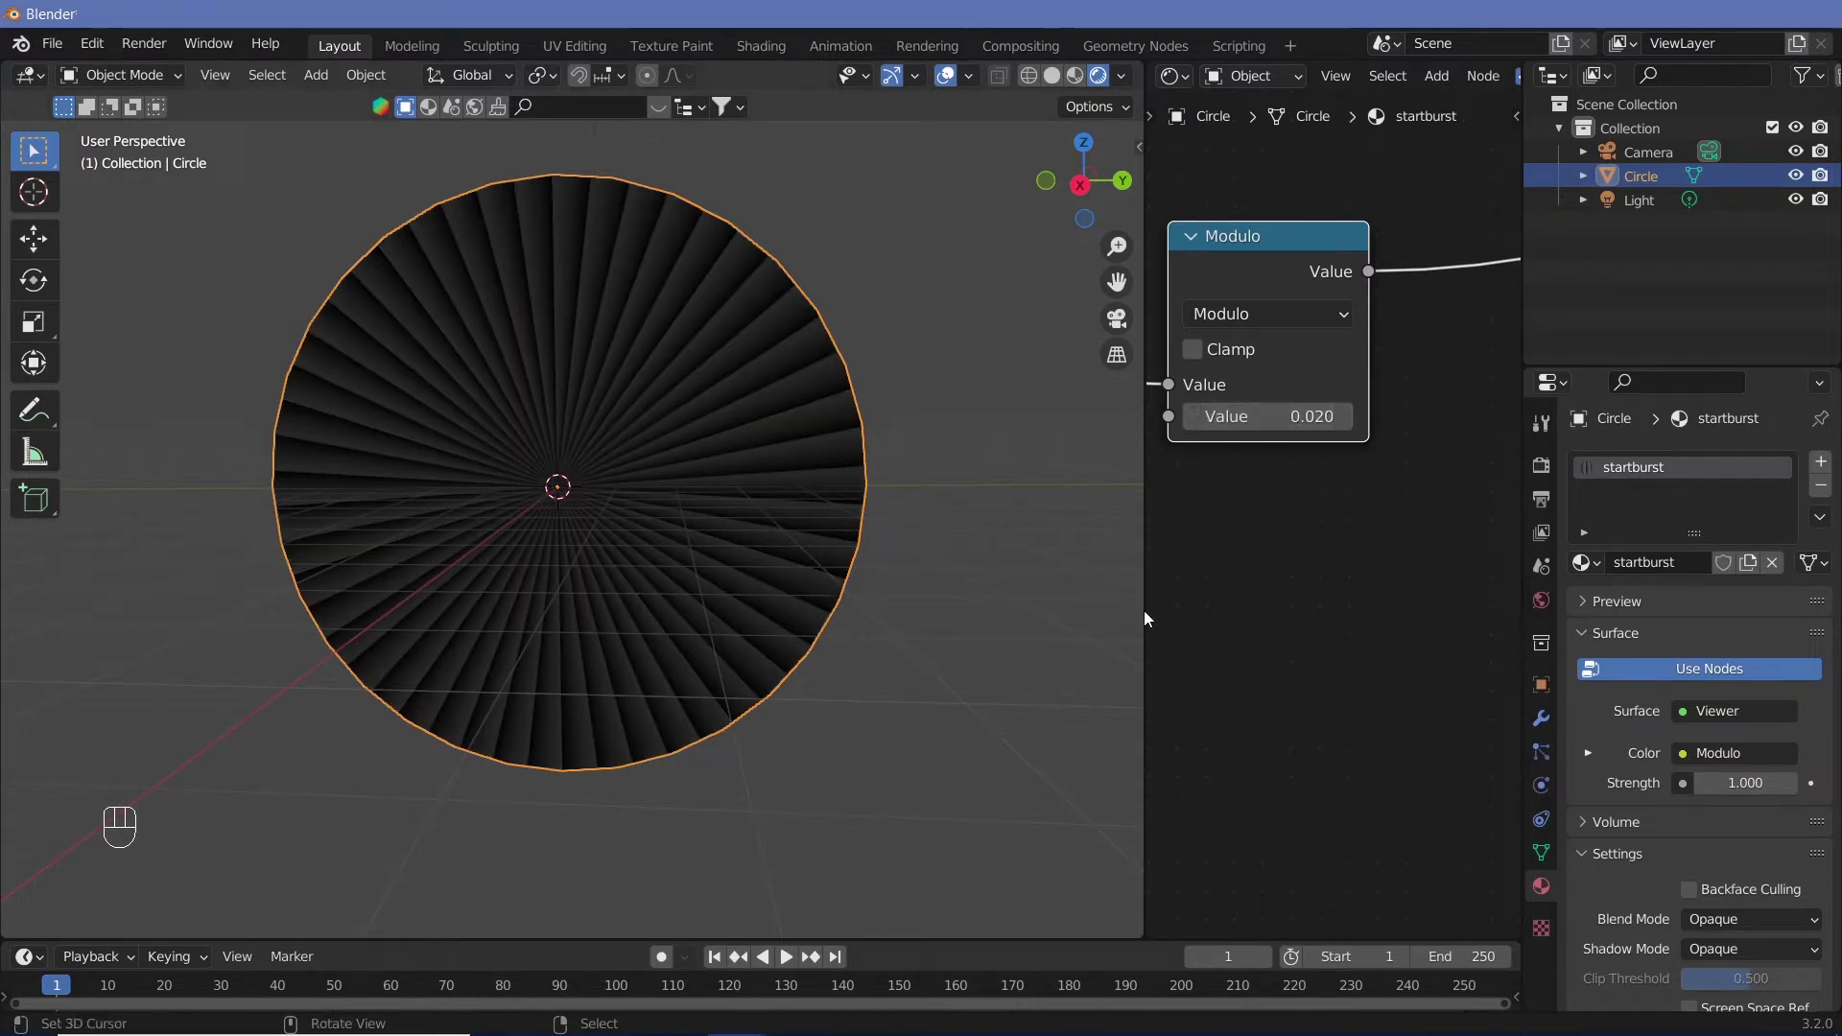
Insert another Math node after the Modulo node and set its operation to Greater Than
middle_click_drag(1322, 550, 1179, 569)
key("shift+a")
key("Escape")
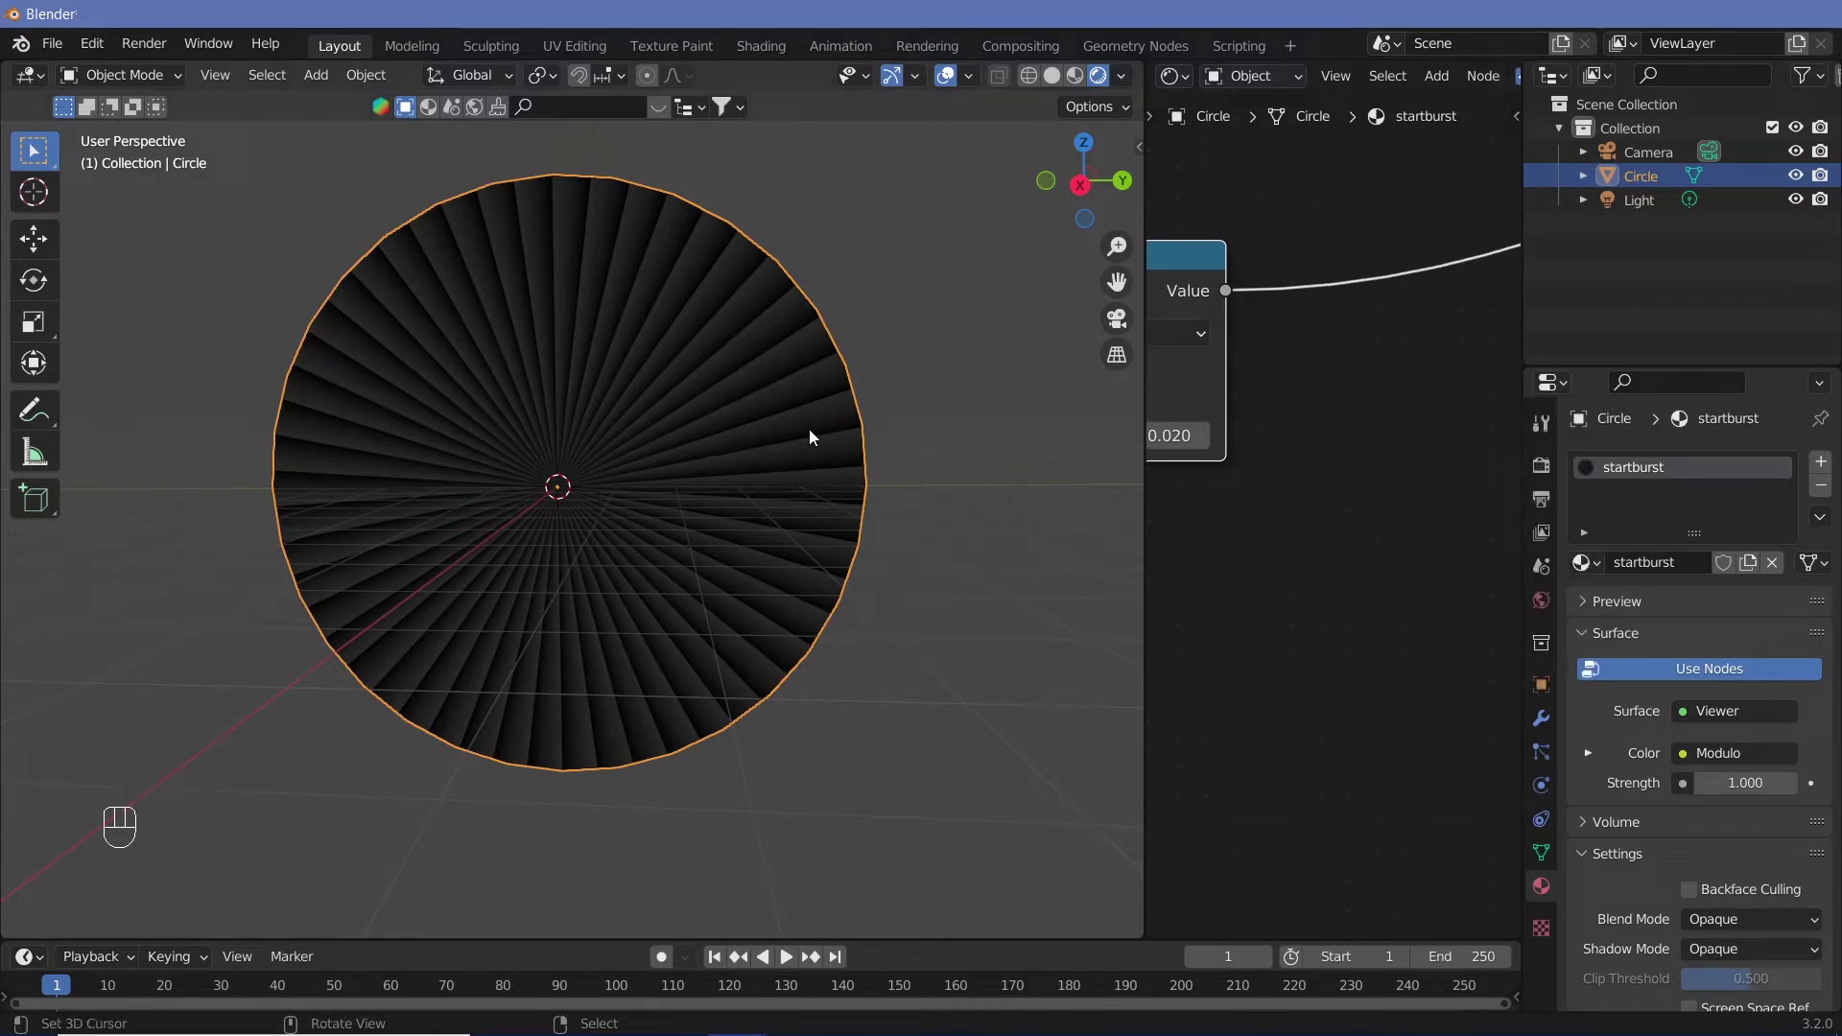
key("shift+a")
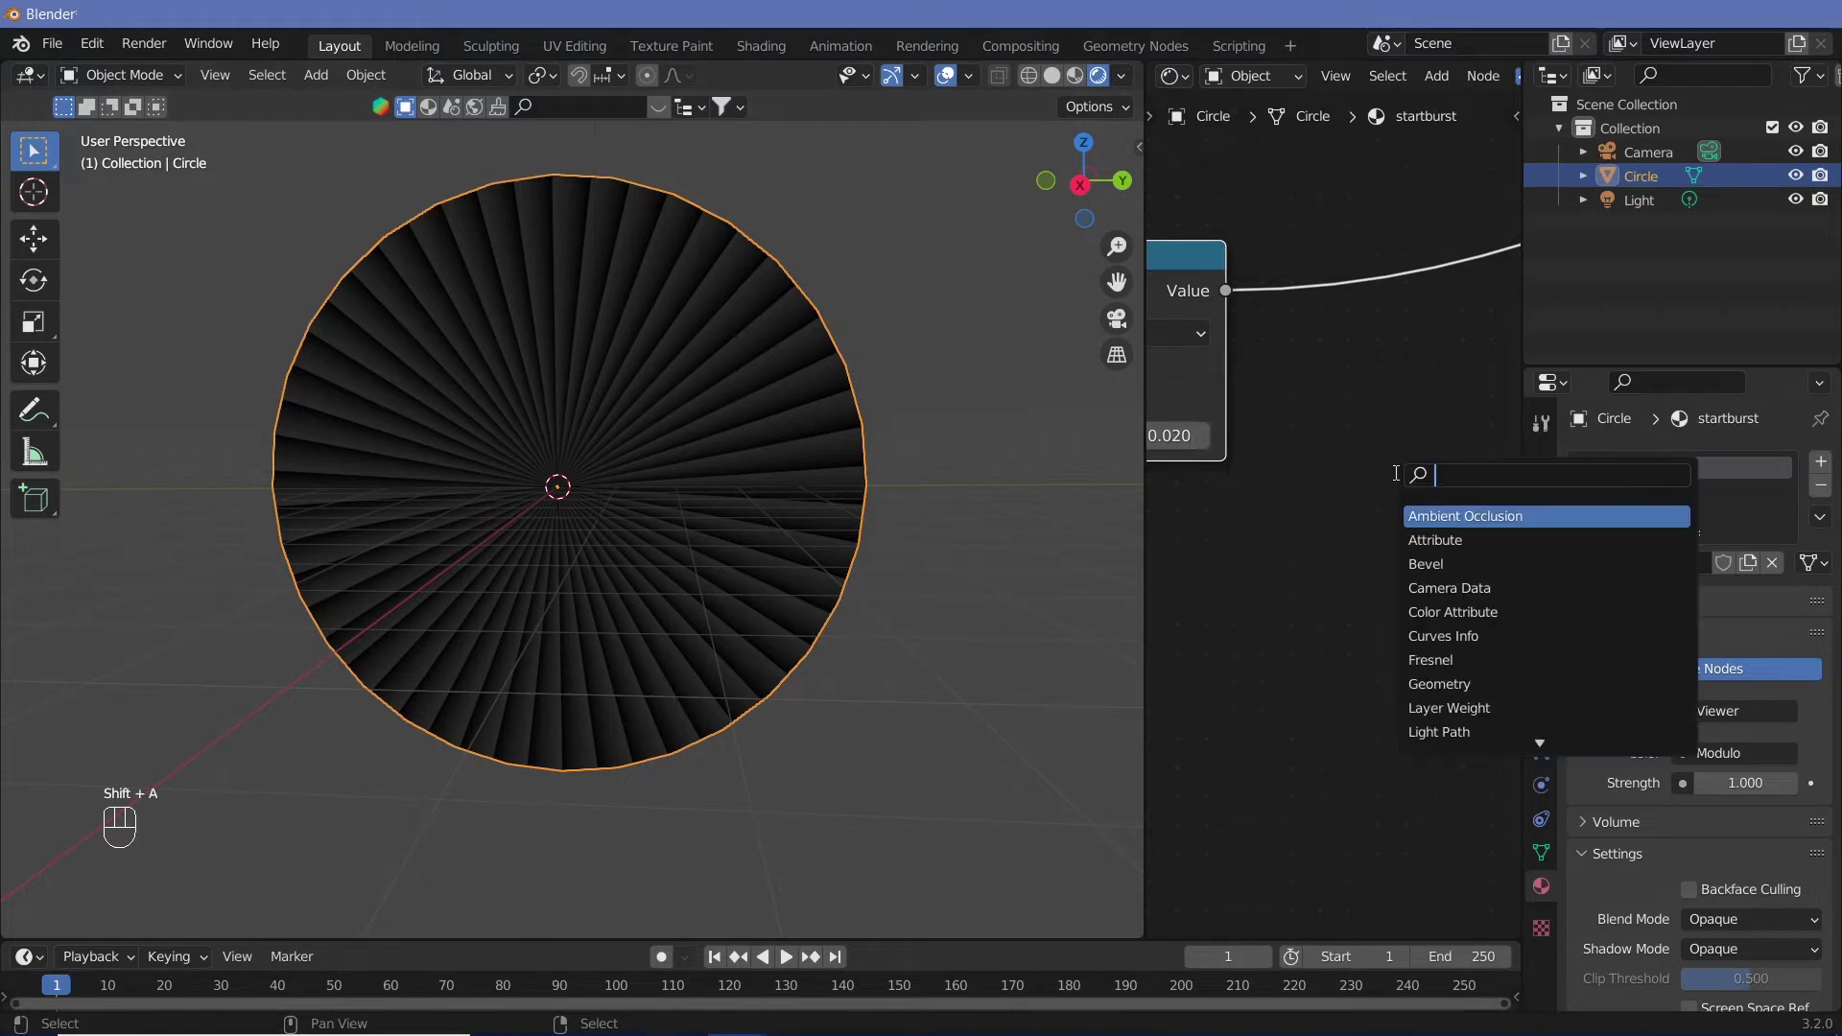
type("math")
key("Return")
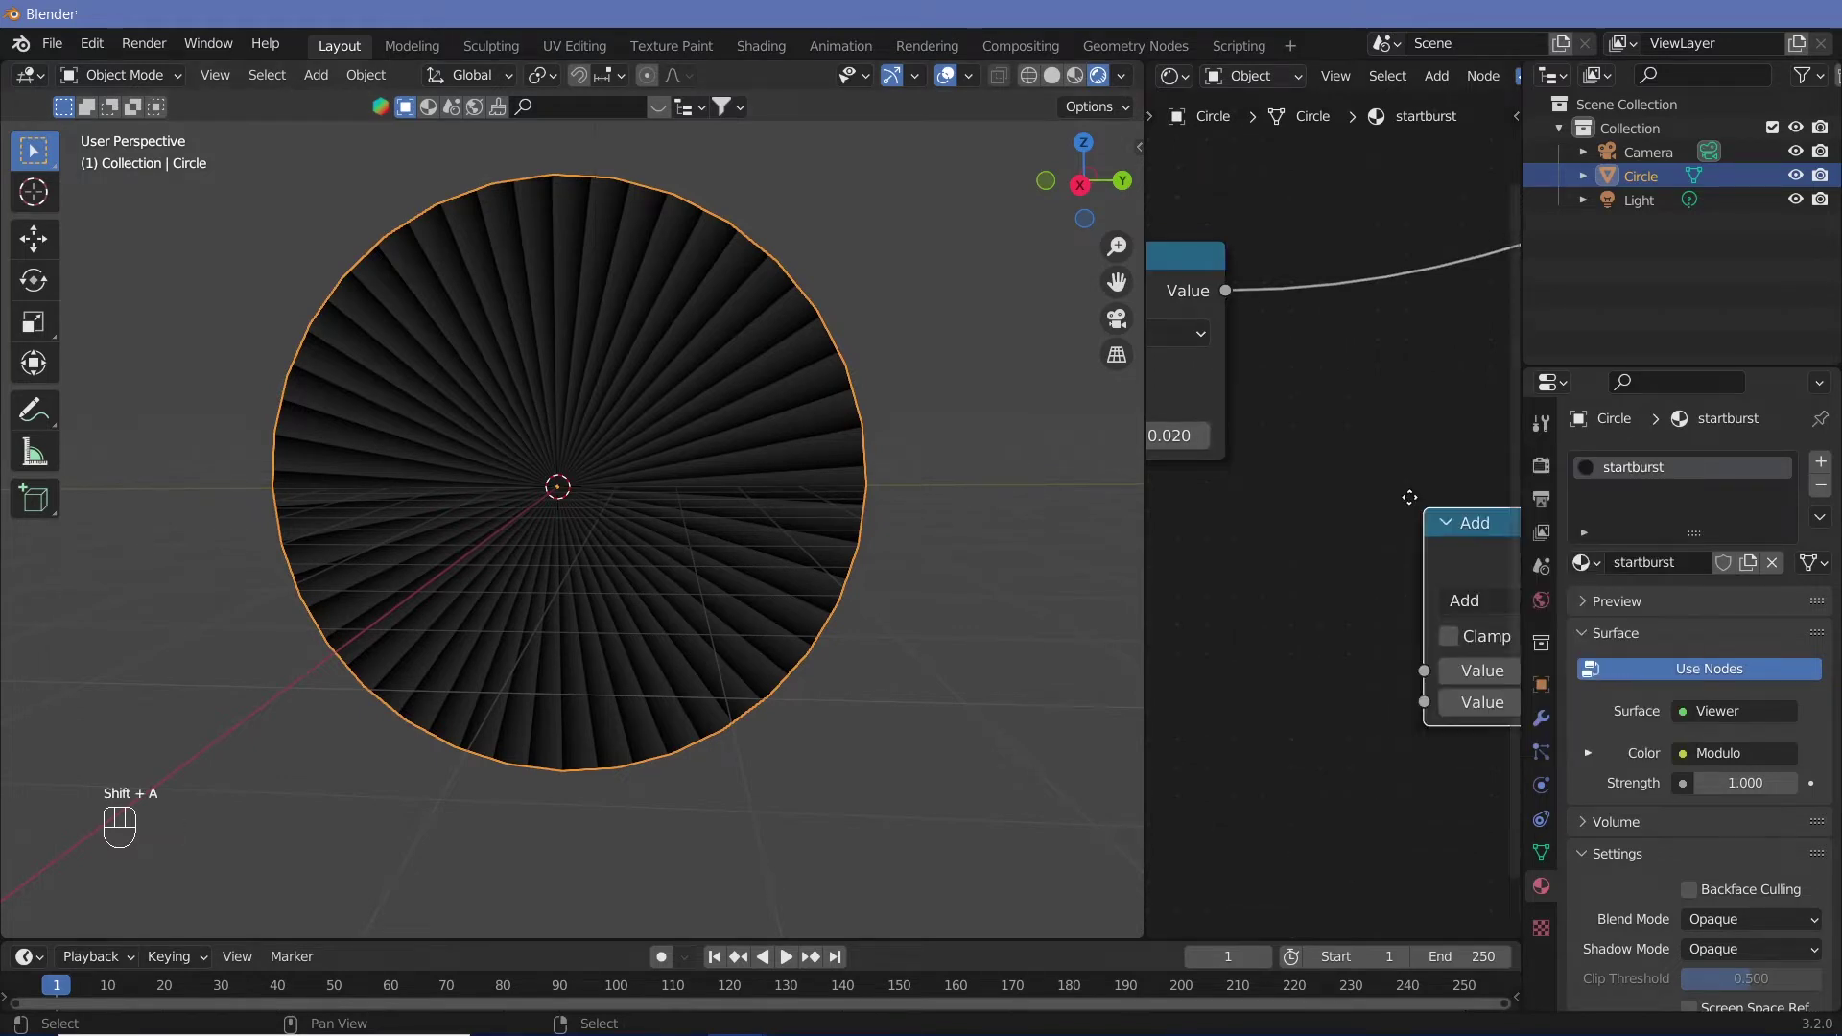
left_click(1340, 403)
left_click(1366, 423)
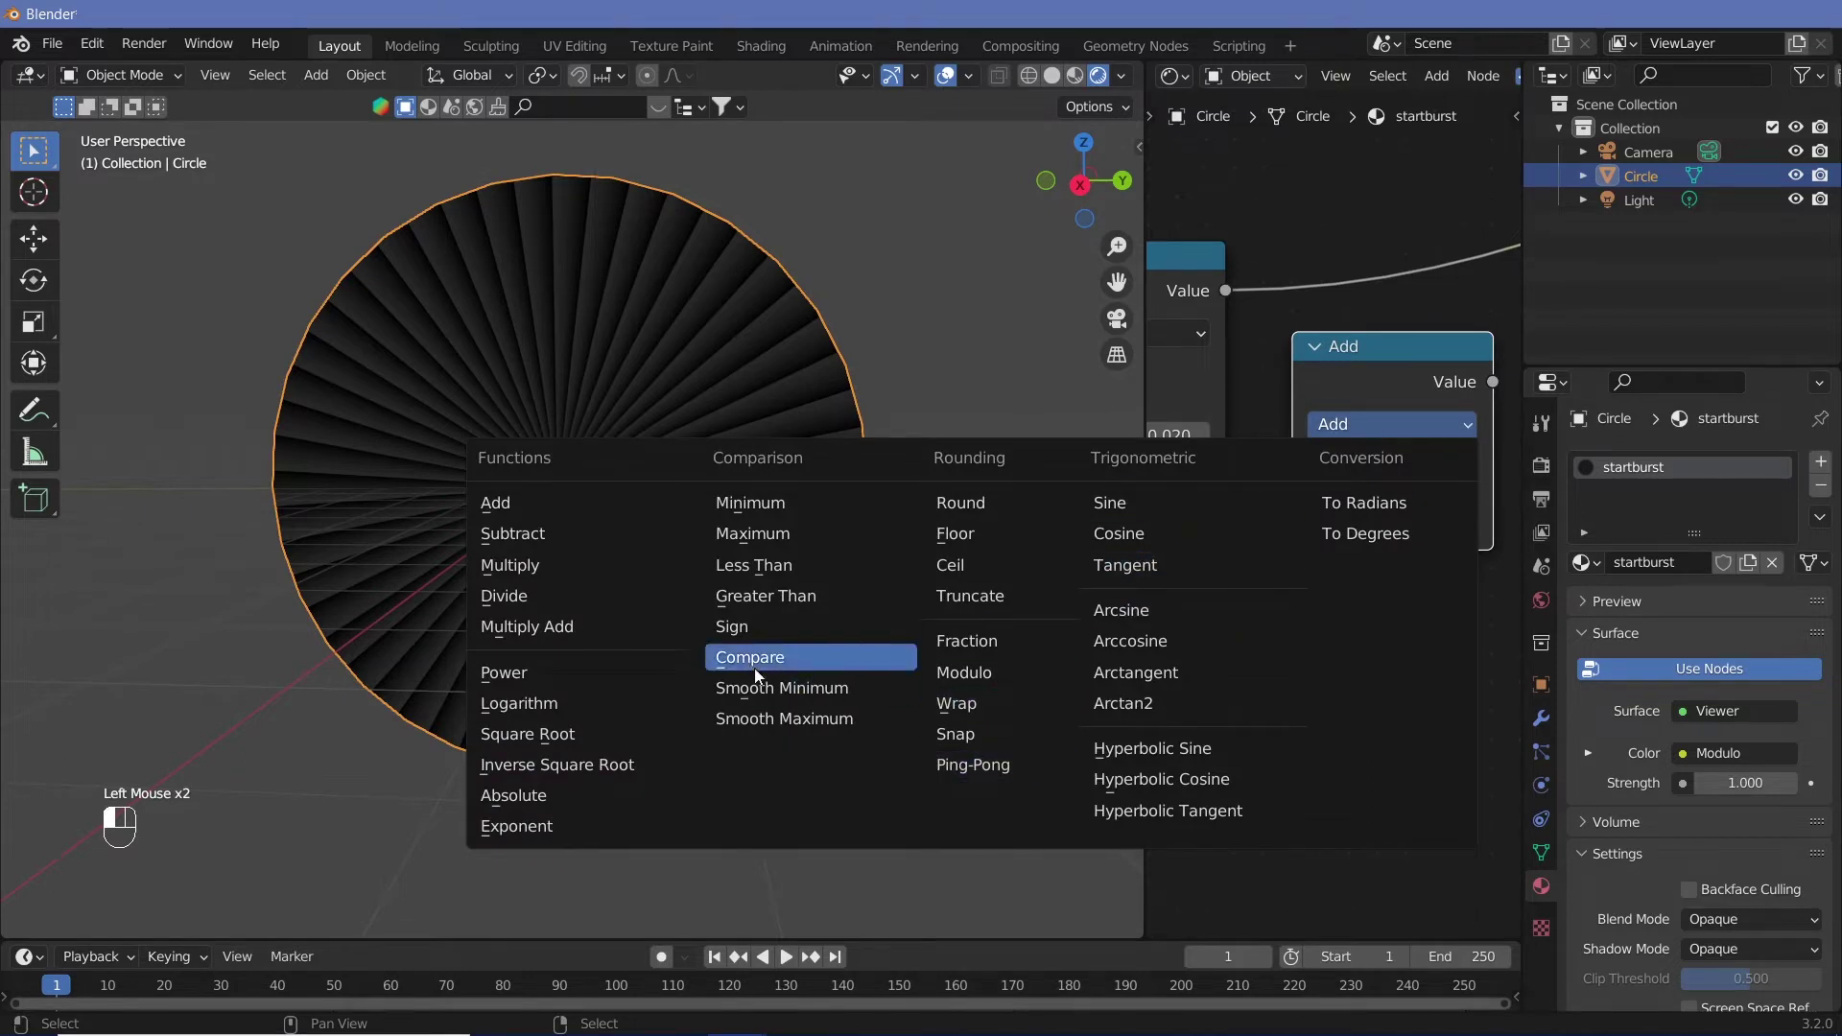
left_click(765, 596)
left_click_drag(1321, 351, 1370, 263)
Try thresholds of 0.02 and 0.01 on the Greater Than node
middle_click_drag(1353, 572, 1267, 445)
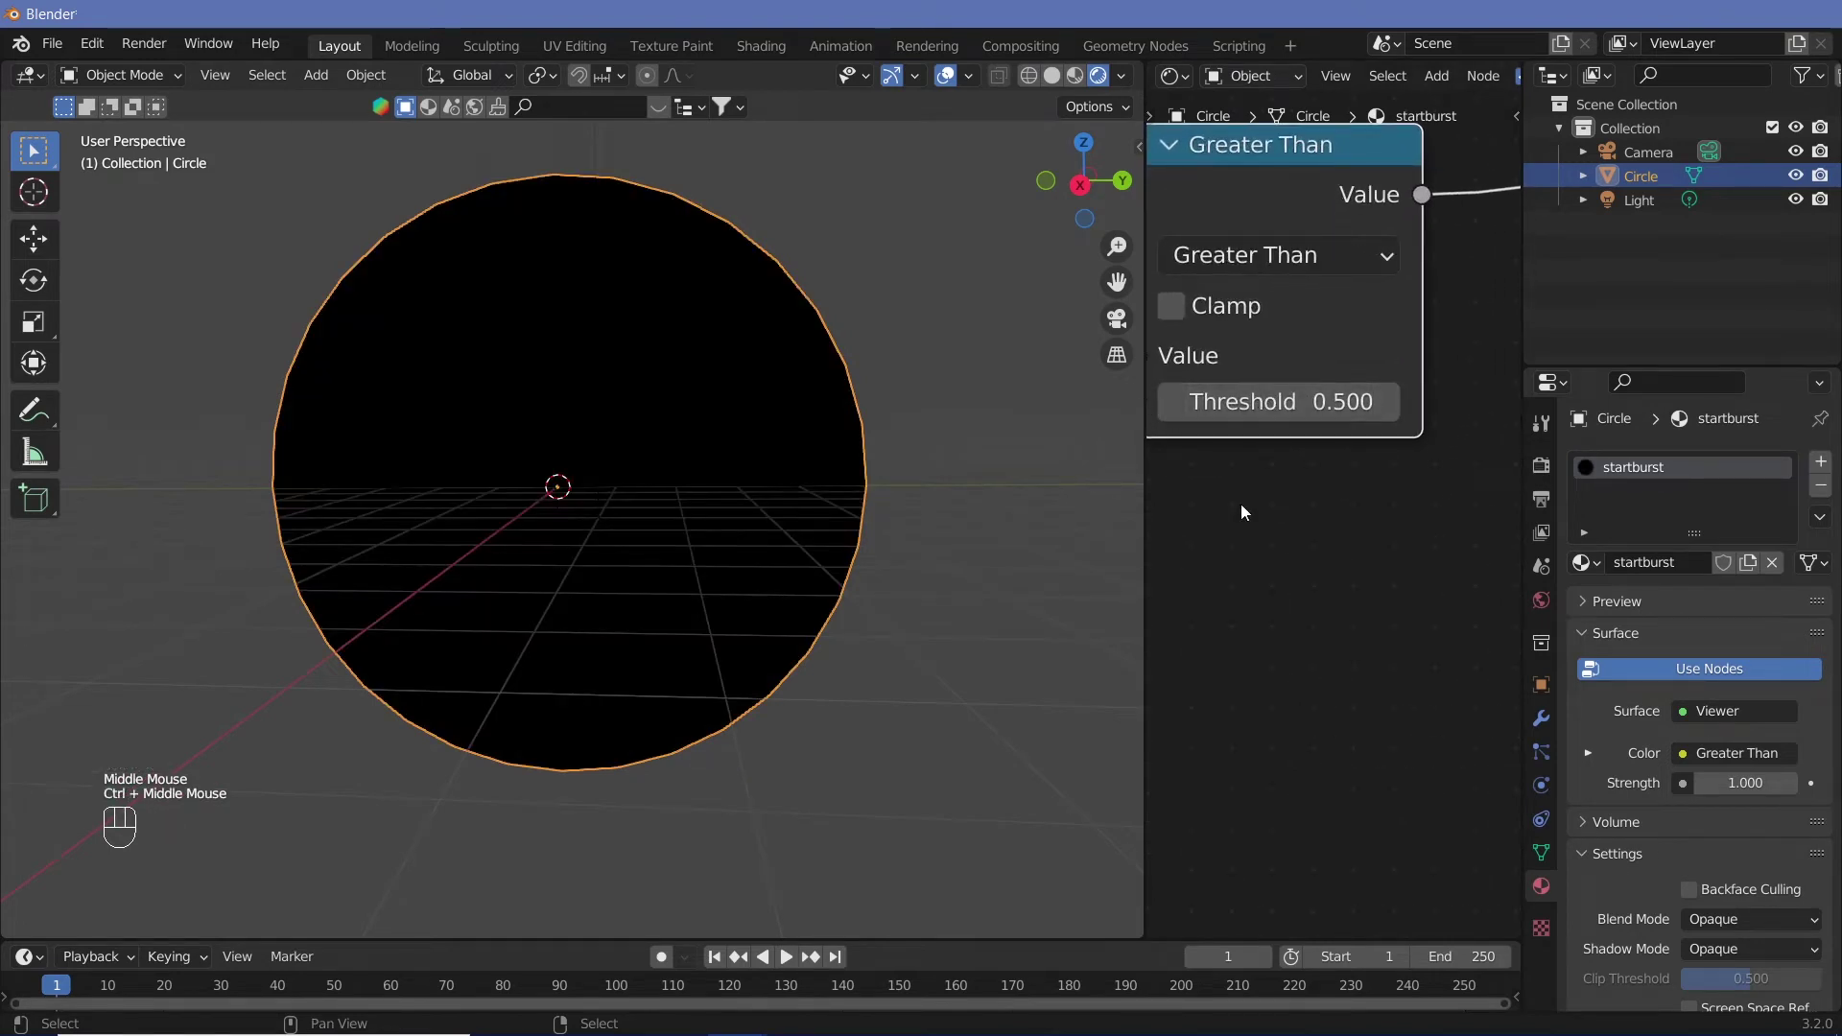
middle_click_drag(1241, 510, 1245, 569)
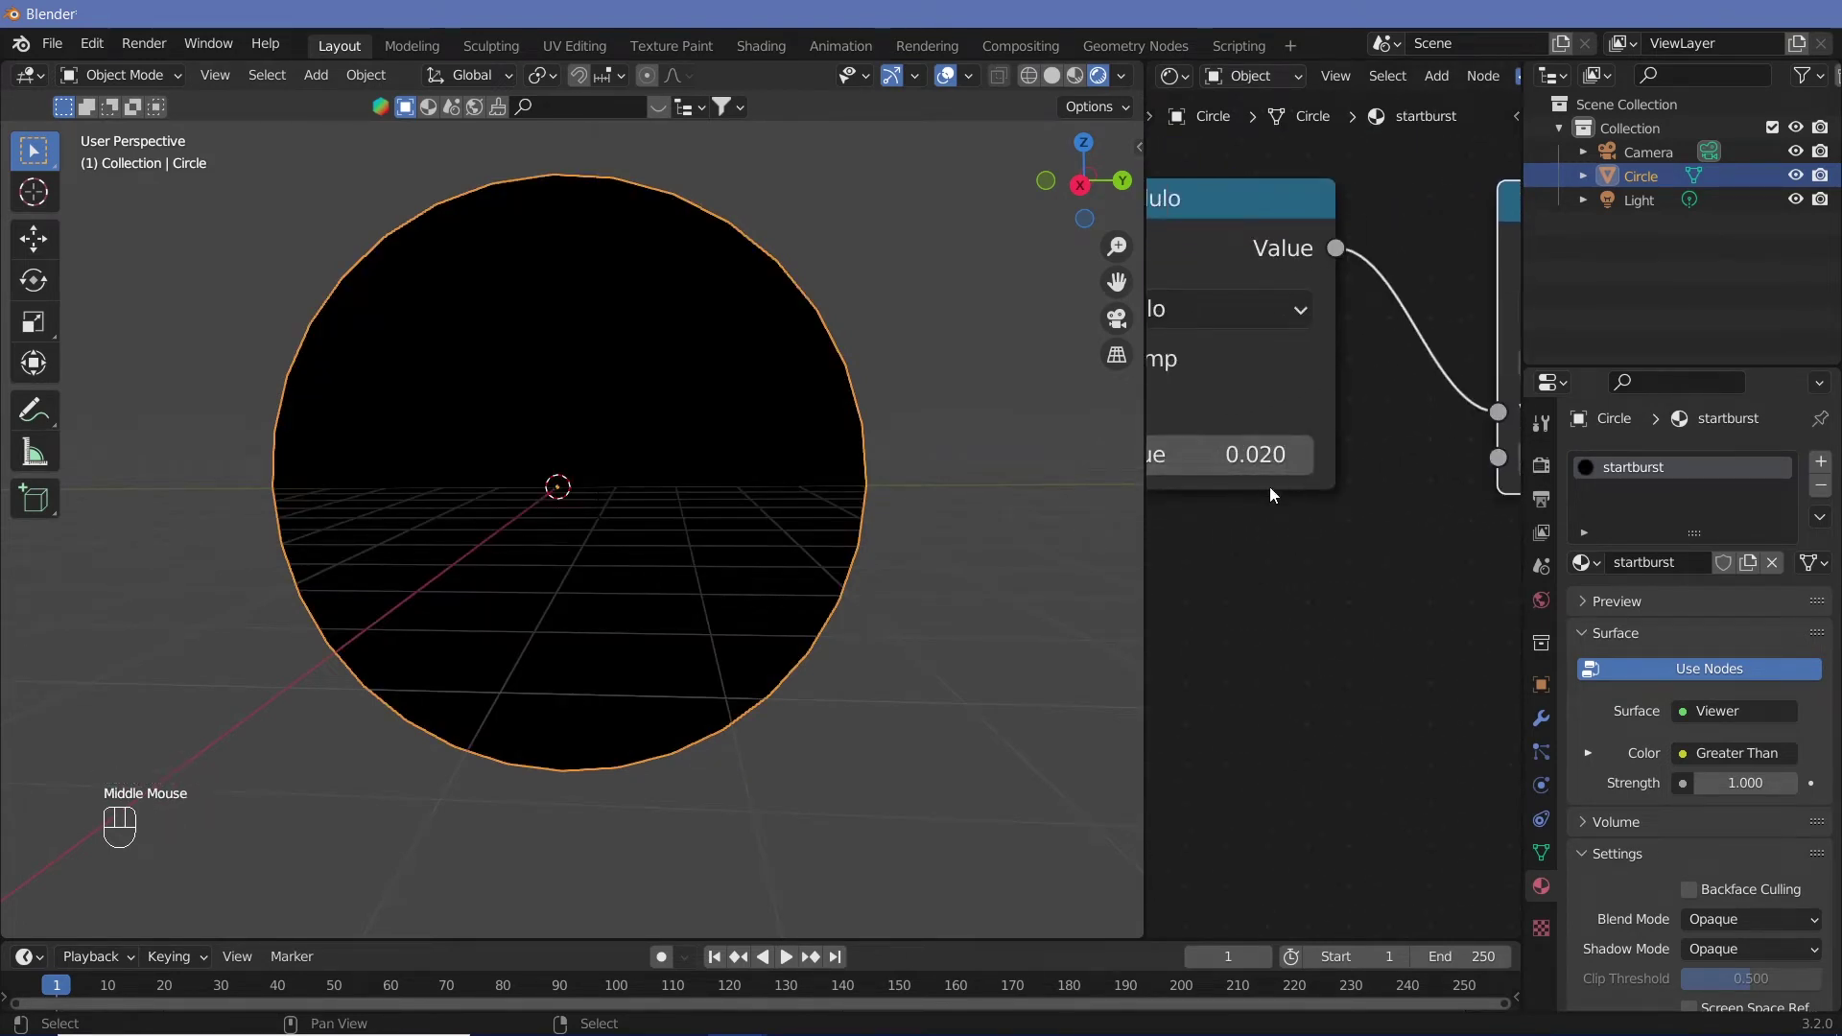
middle_click_drag(1658, 459, 1344, 459)
left_click(1344, 457)
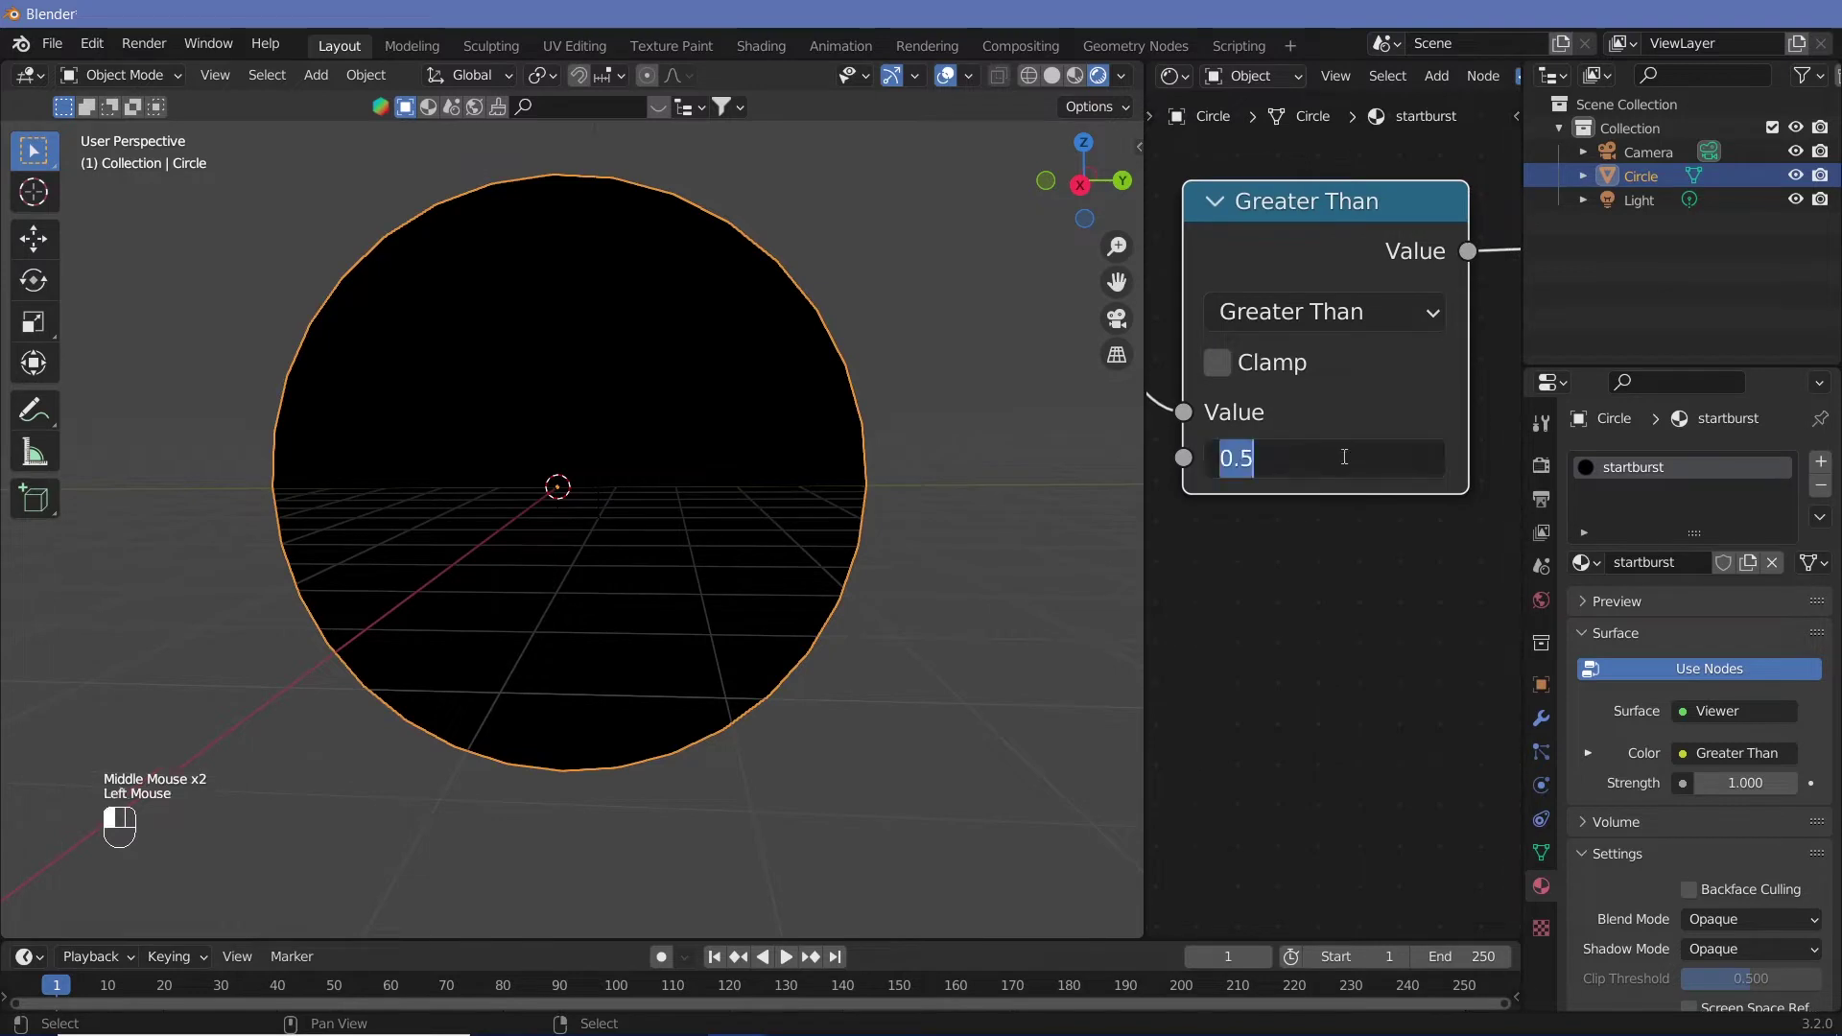
type("0.00")
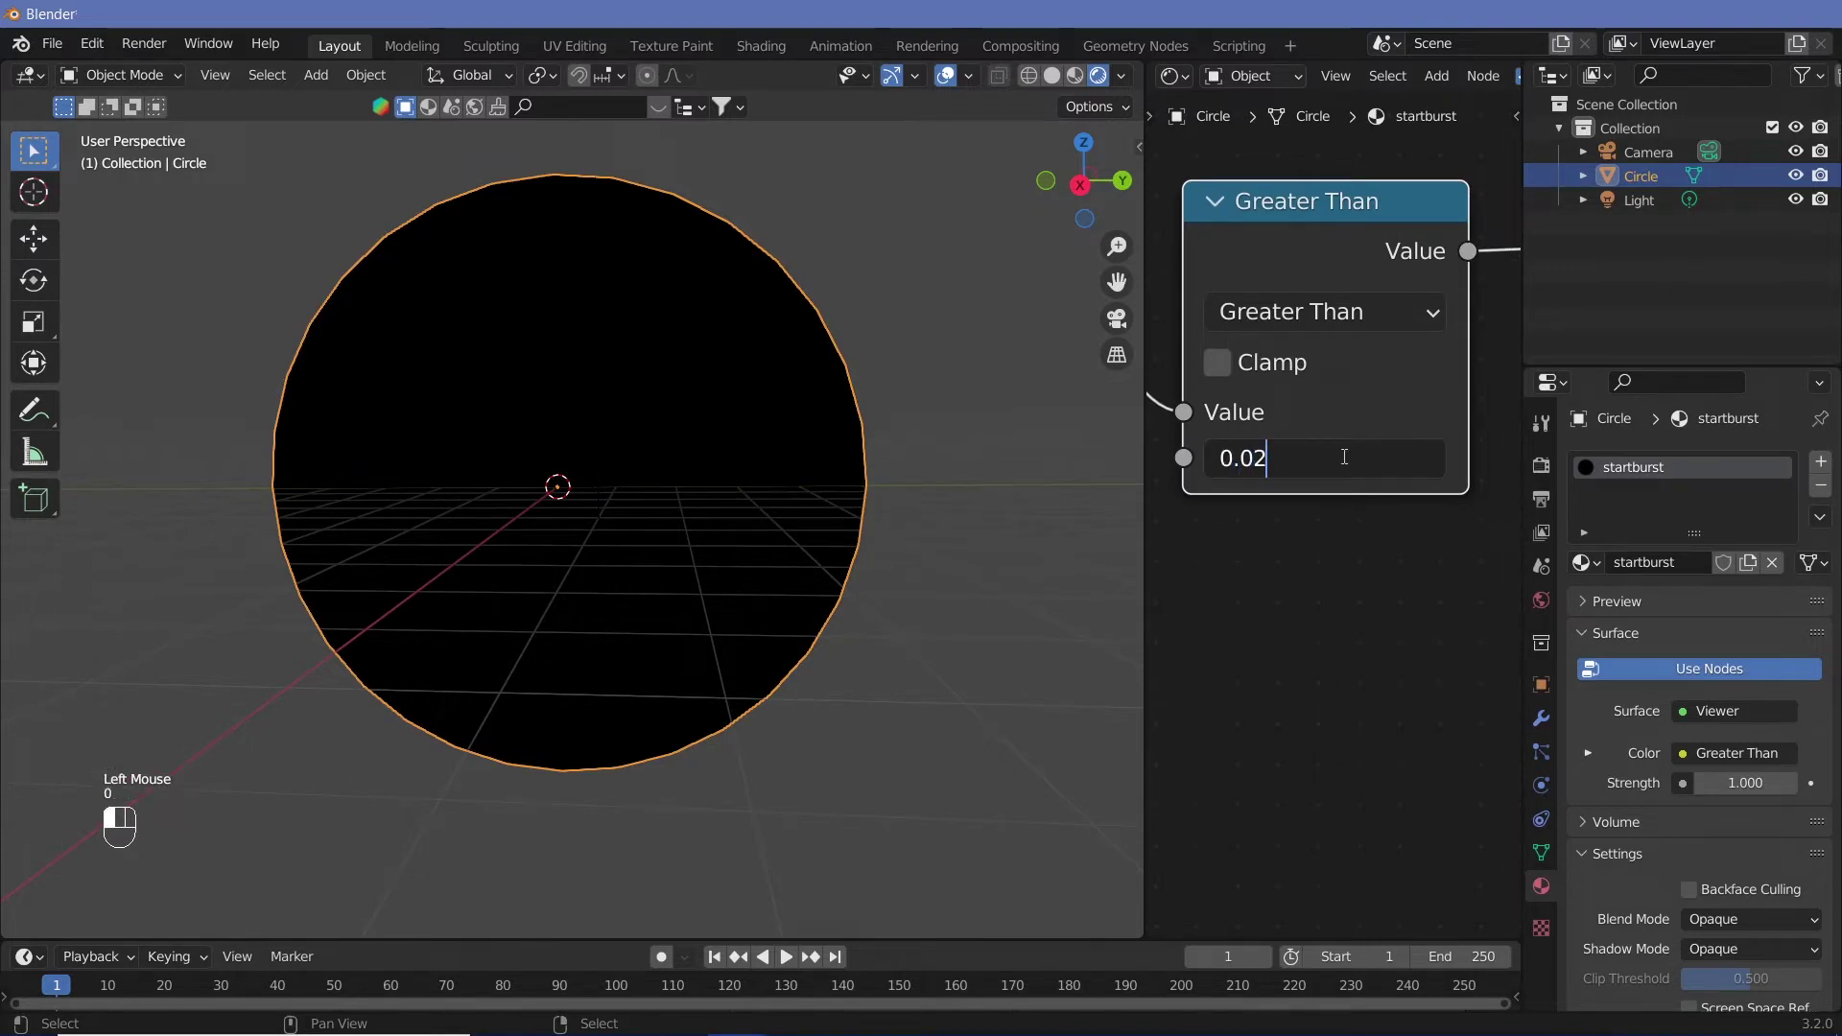
key("Return")
left_click(1344, 456)
left_click(1344, 456)
key("BackSpace")
type("1")
key("Return")
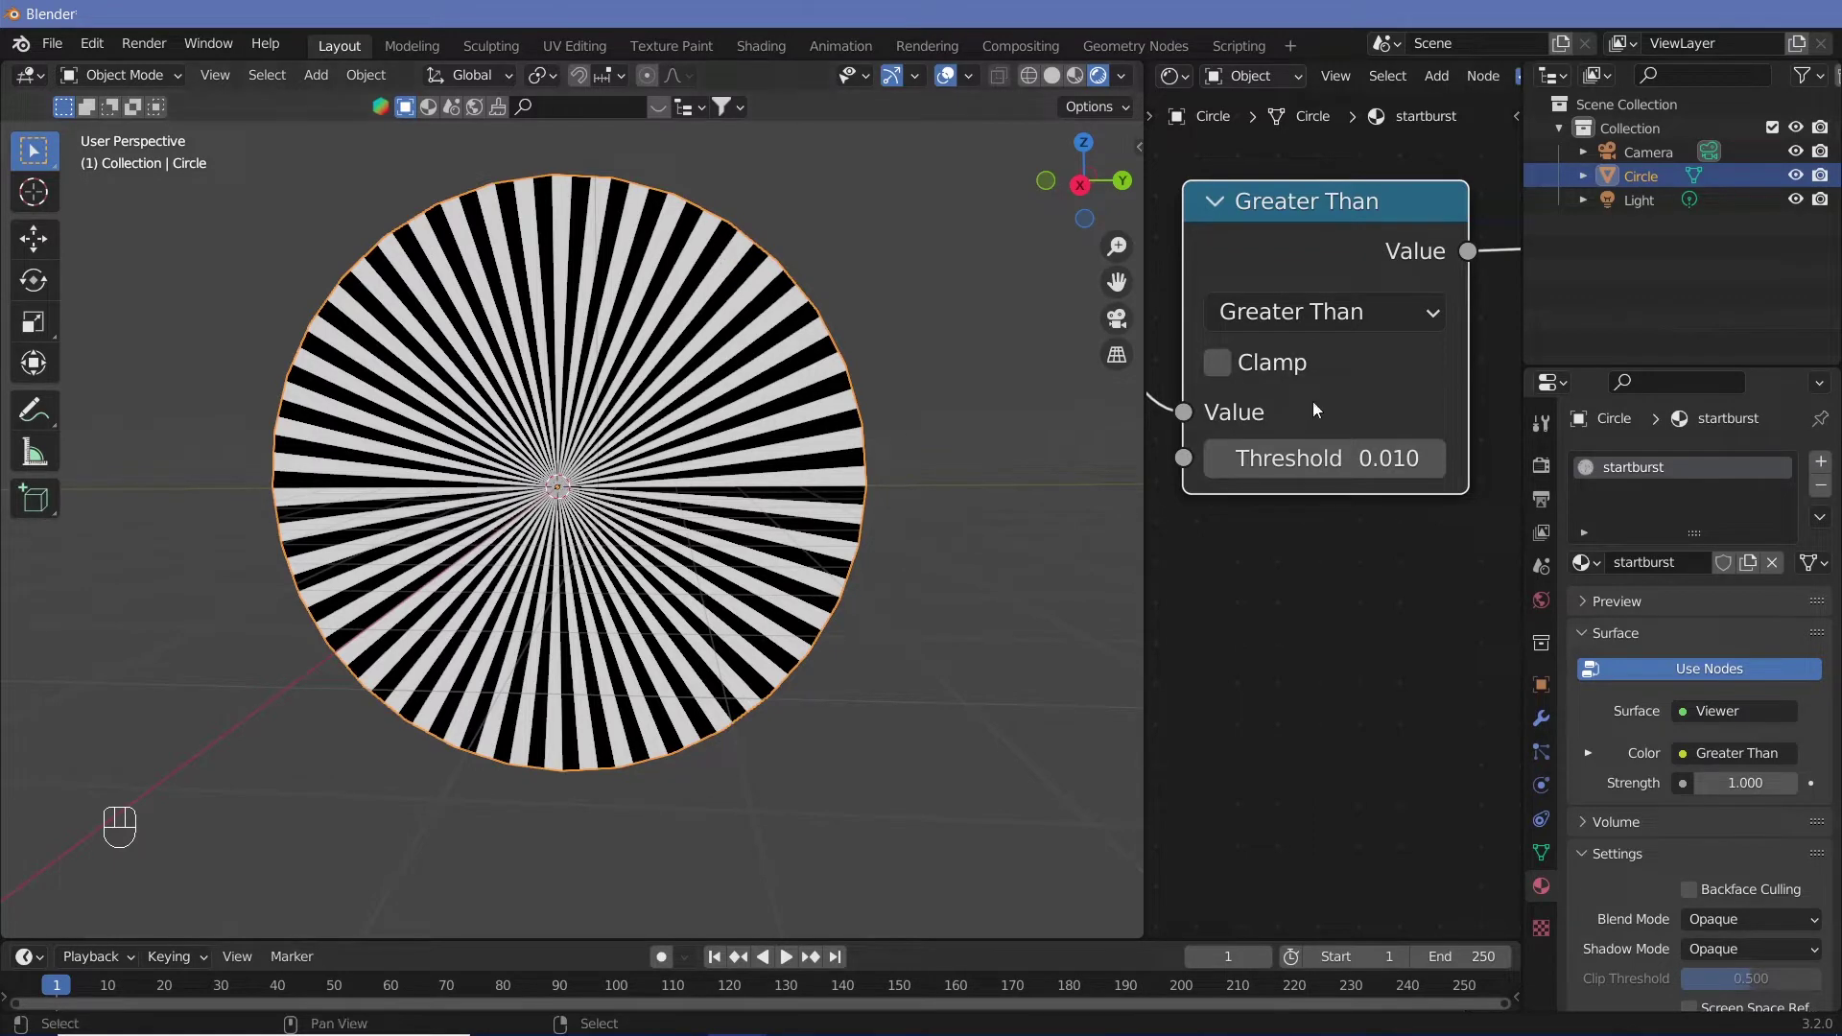
left_click(1349, 465)
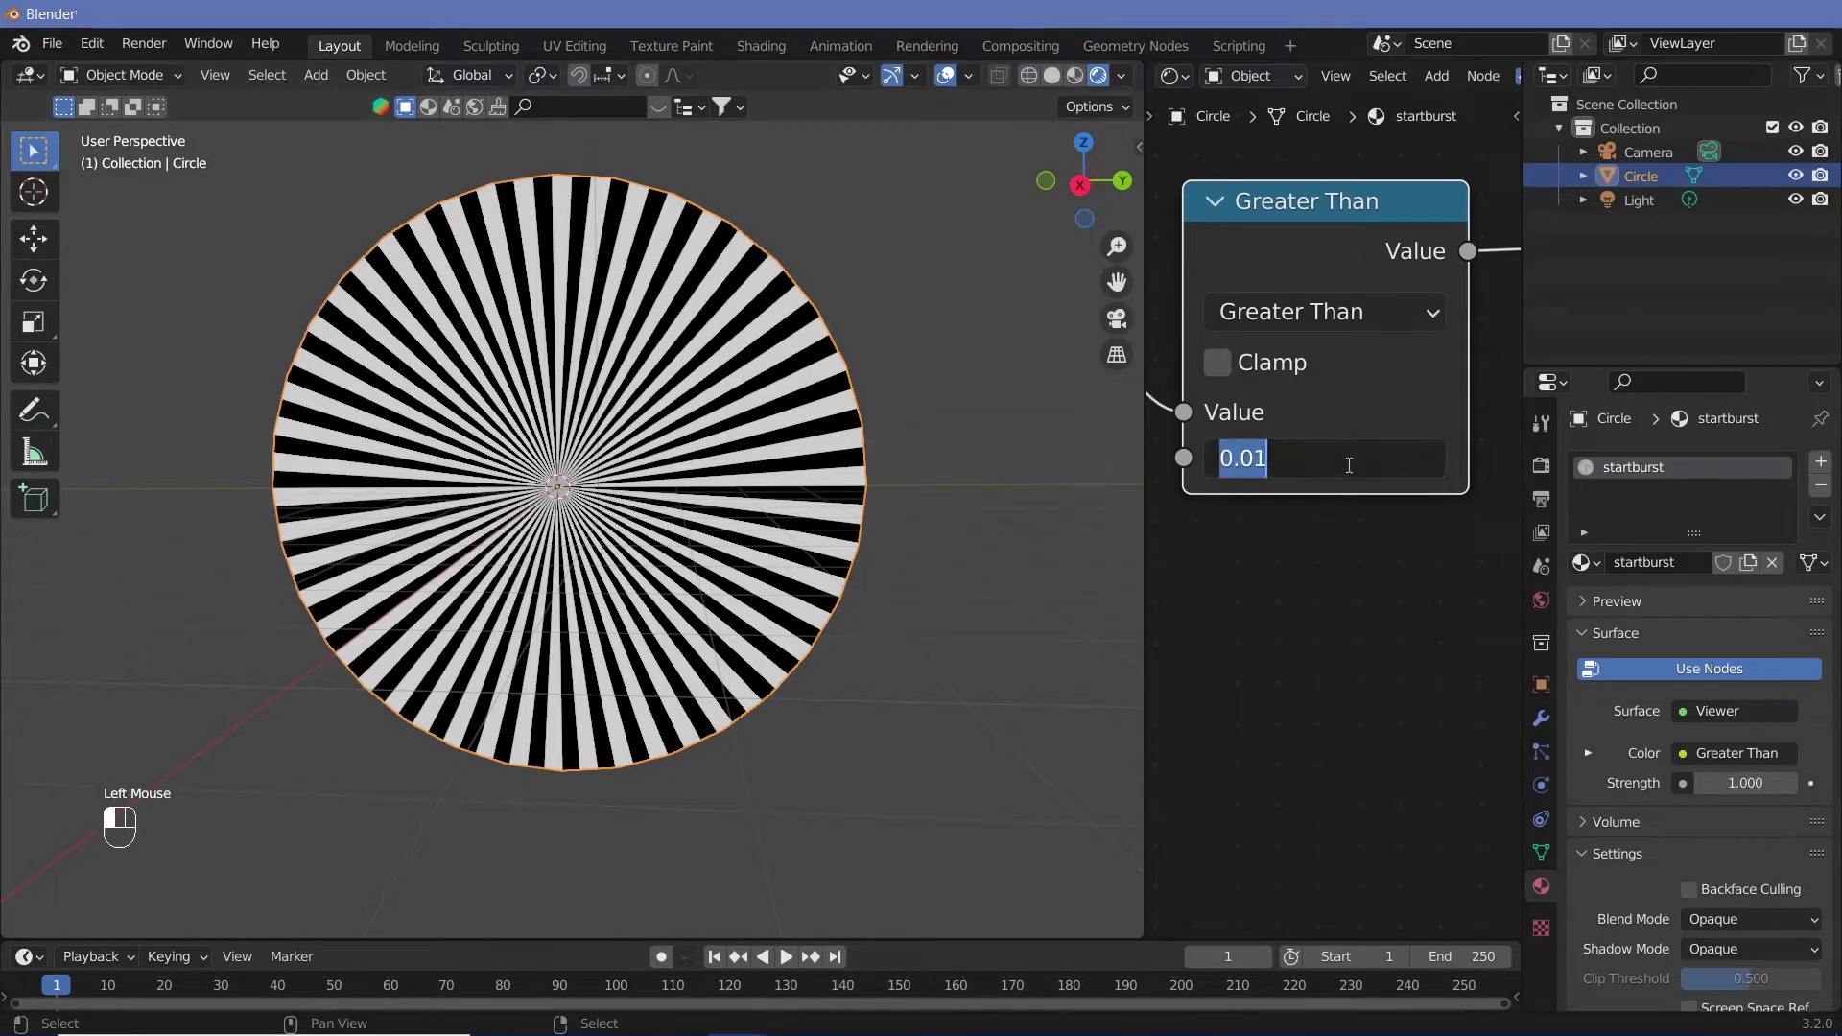
left_click(1260, 458)
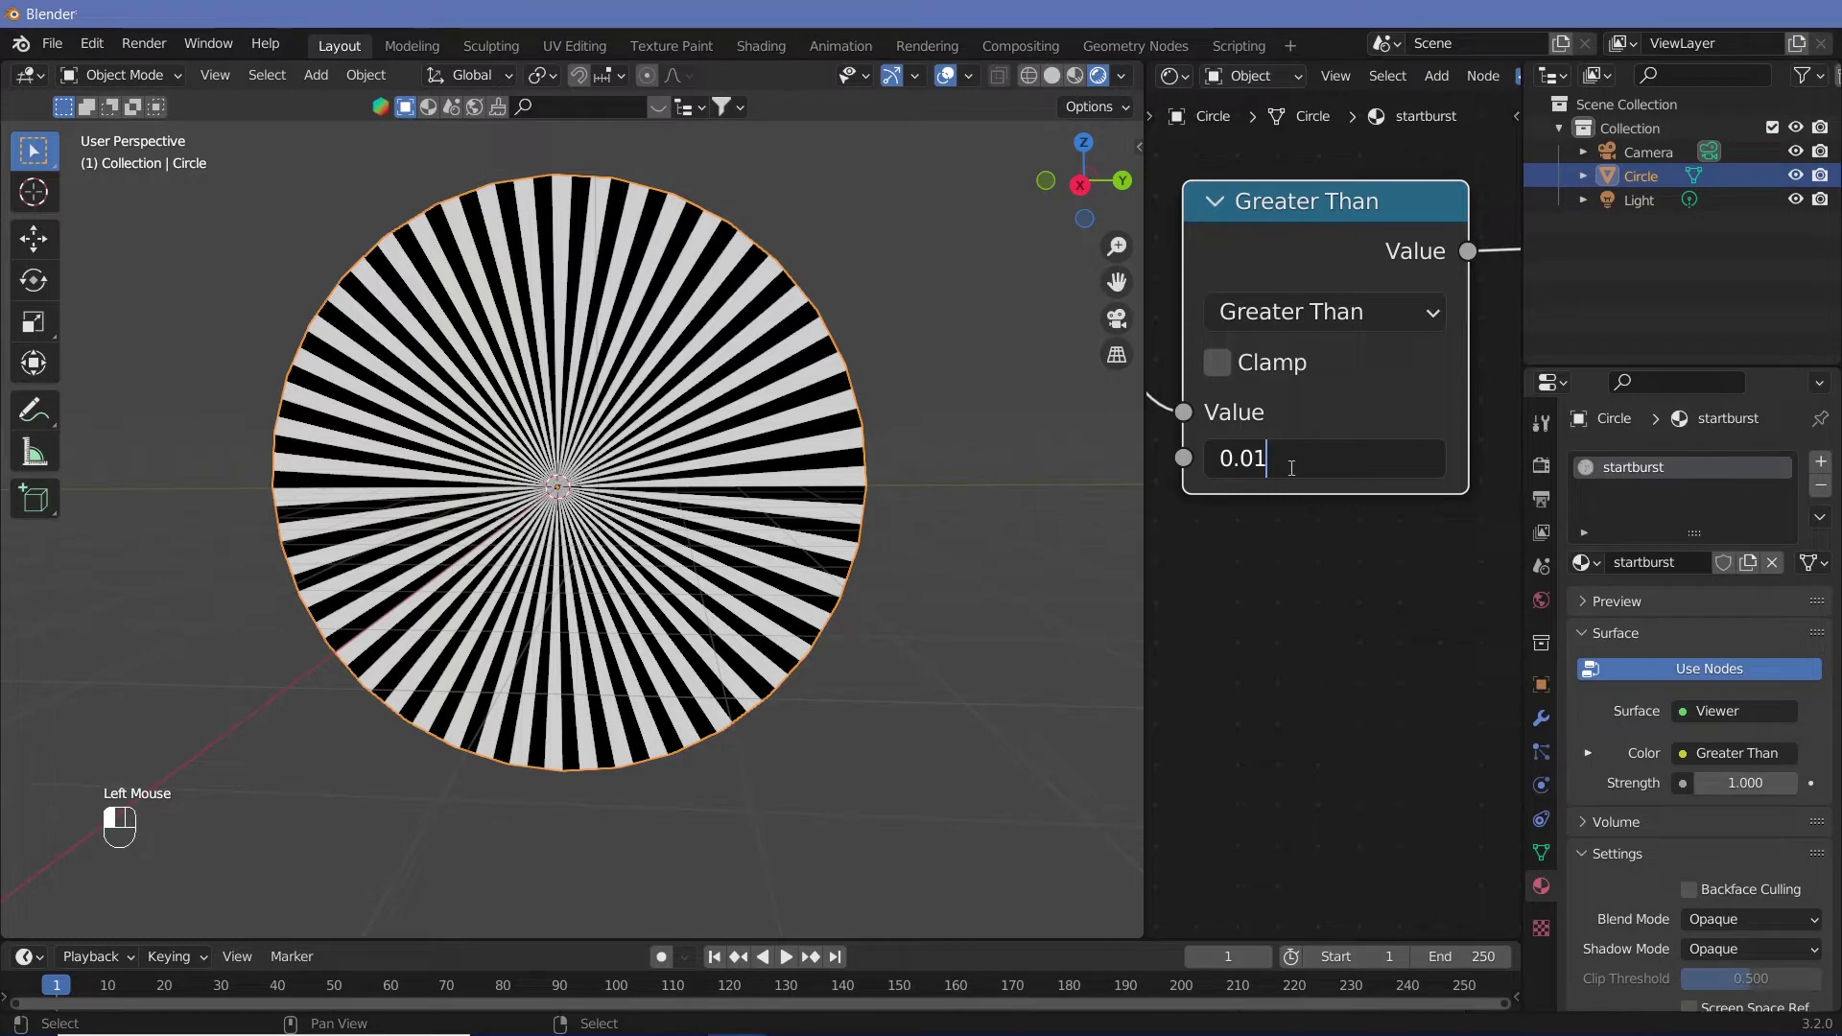
key("BackSpace")
type("09")
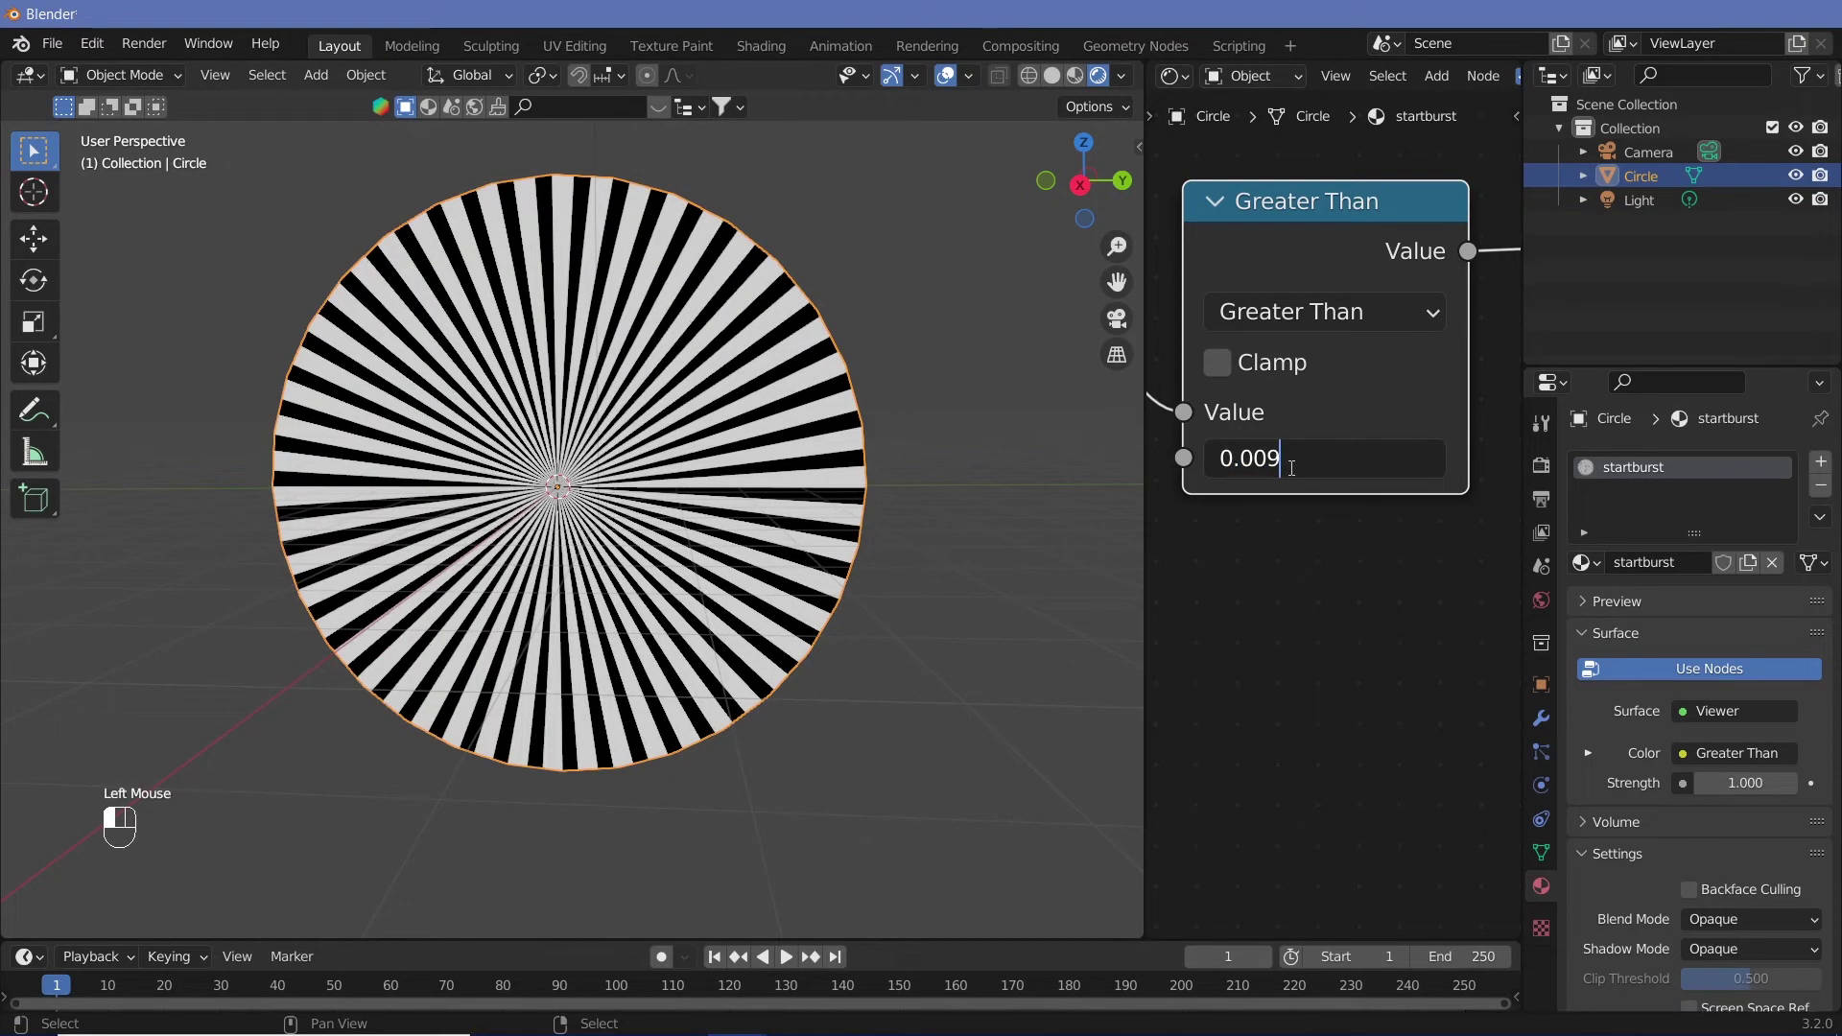
key("BackSpace")
key("BackSpace")
type("1")
key("Return")
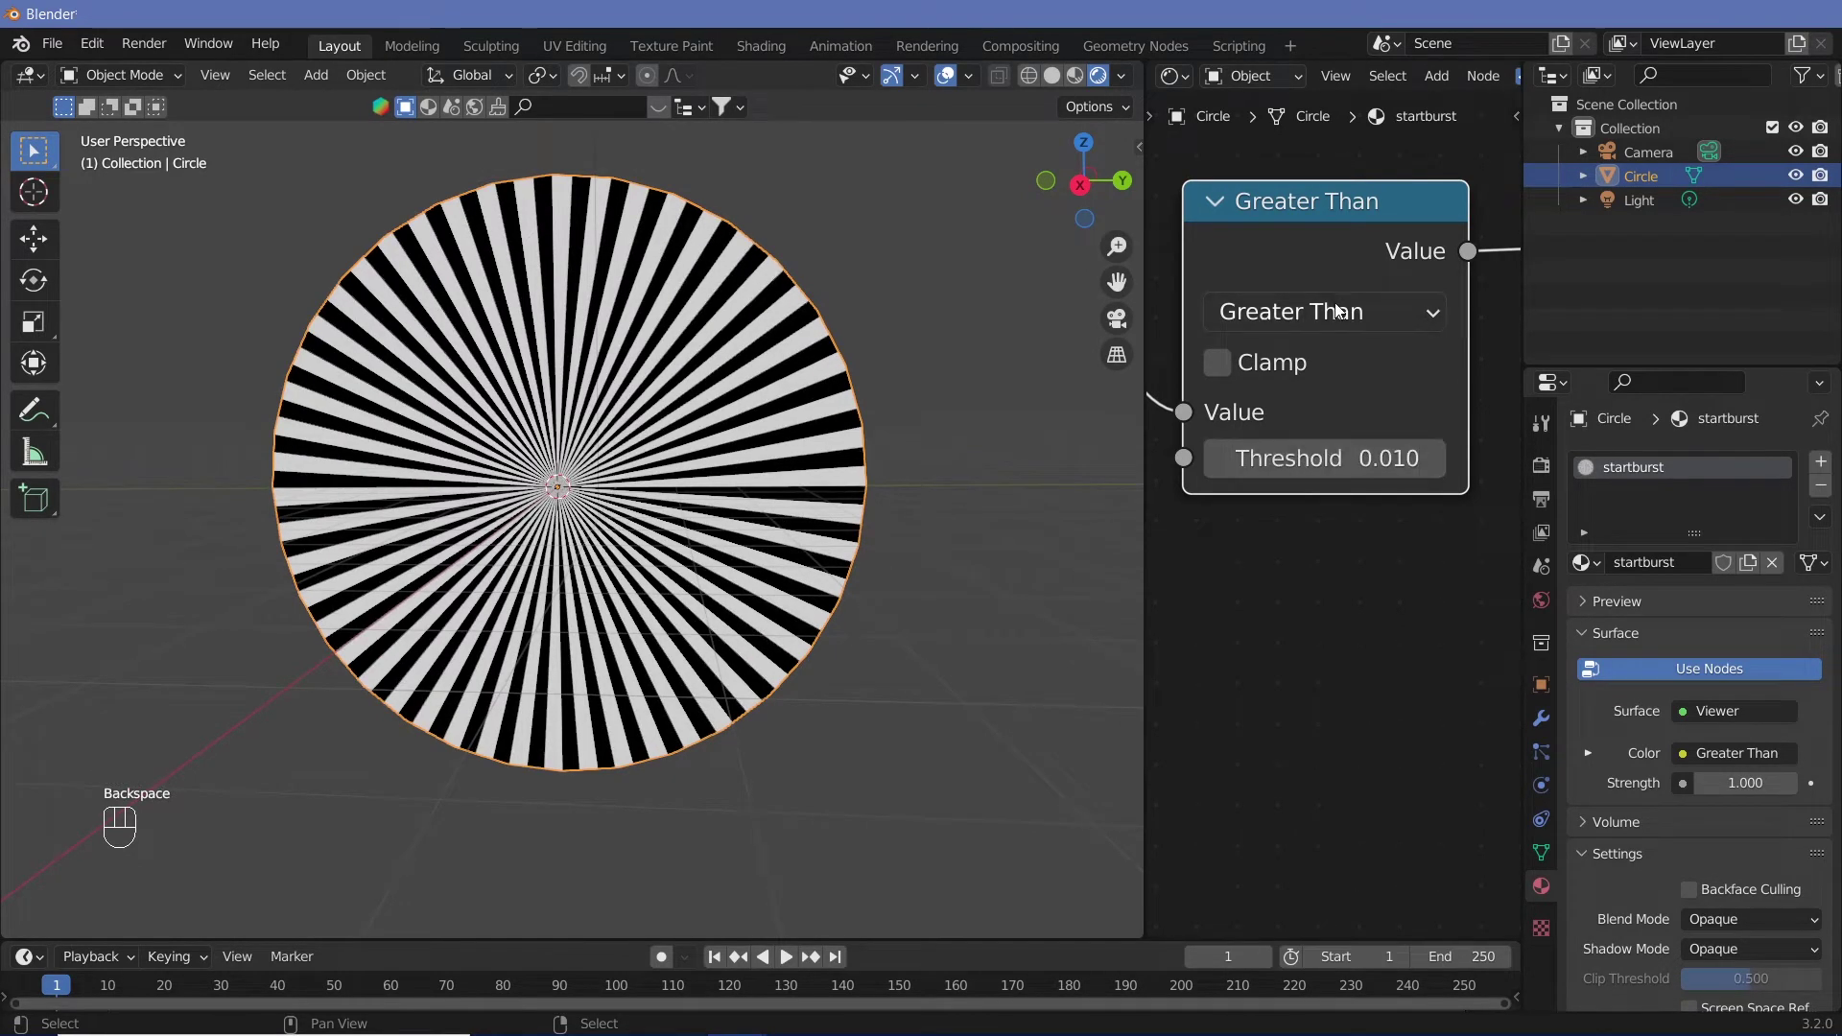
Set the Greater Than node's threshold to 0.015 for thinner white rays
left_click(1353, 459)
left_click(1355, 464)
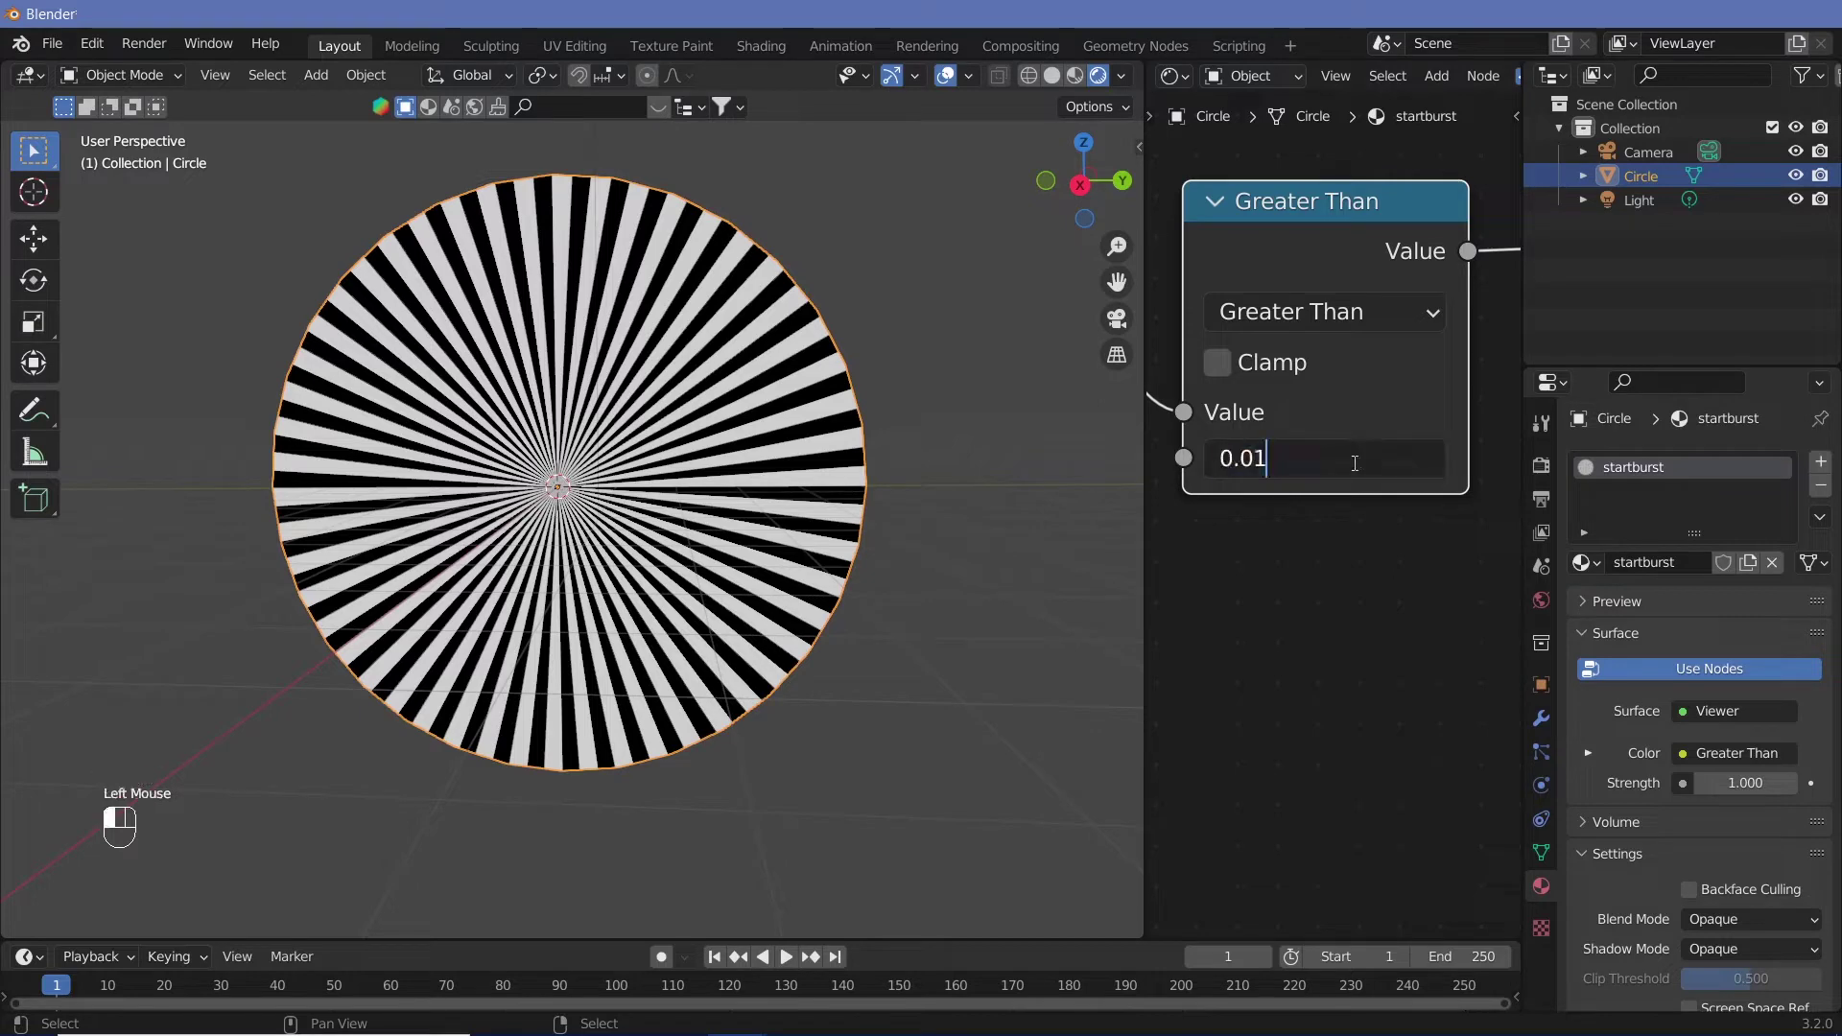
type("5")
key("Return")
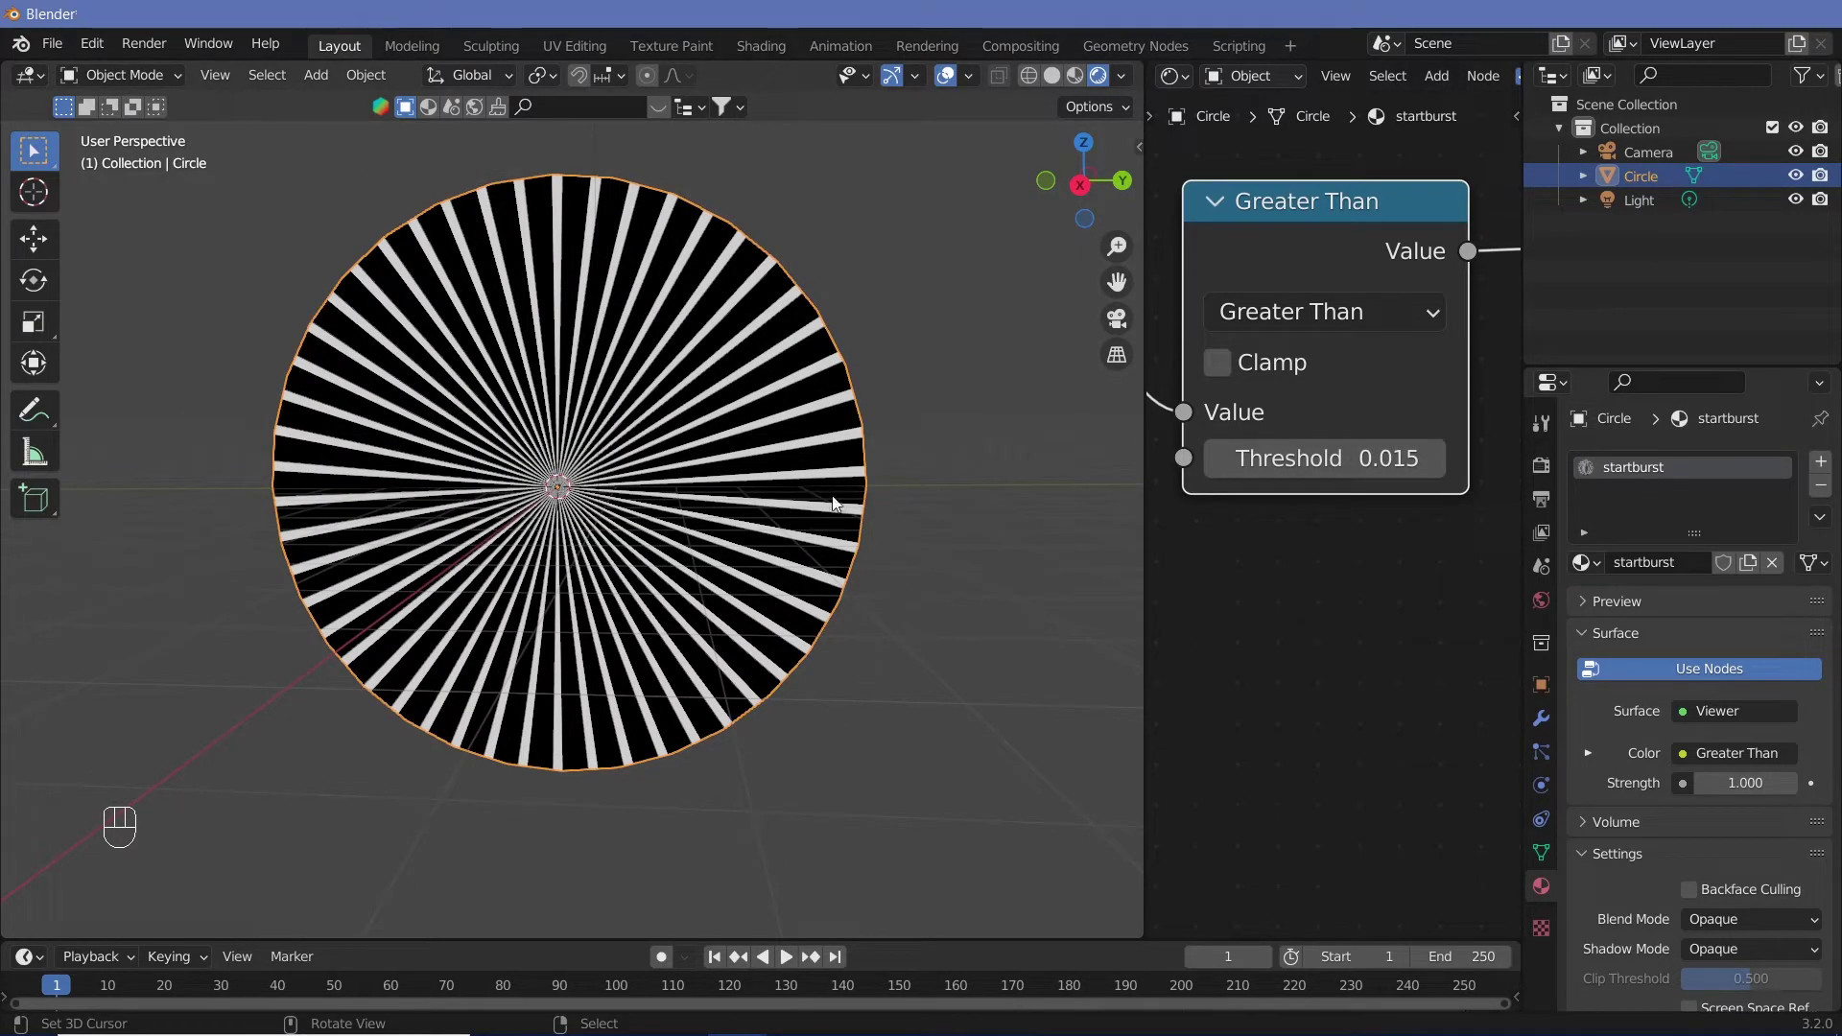
Add a Wave Texture node in the empty space below the existing node chain
middle_click_drag(1346, 596, 1384, 802, "ctrl")
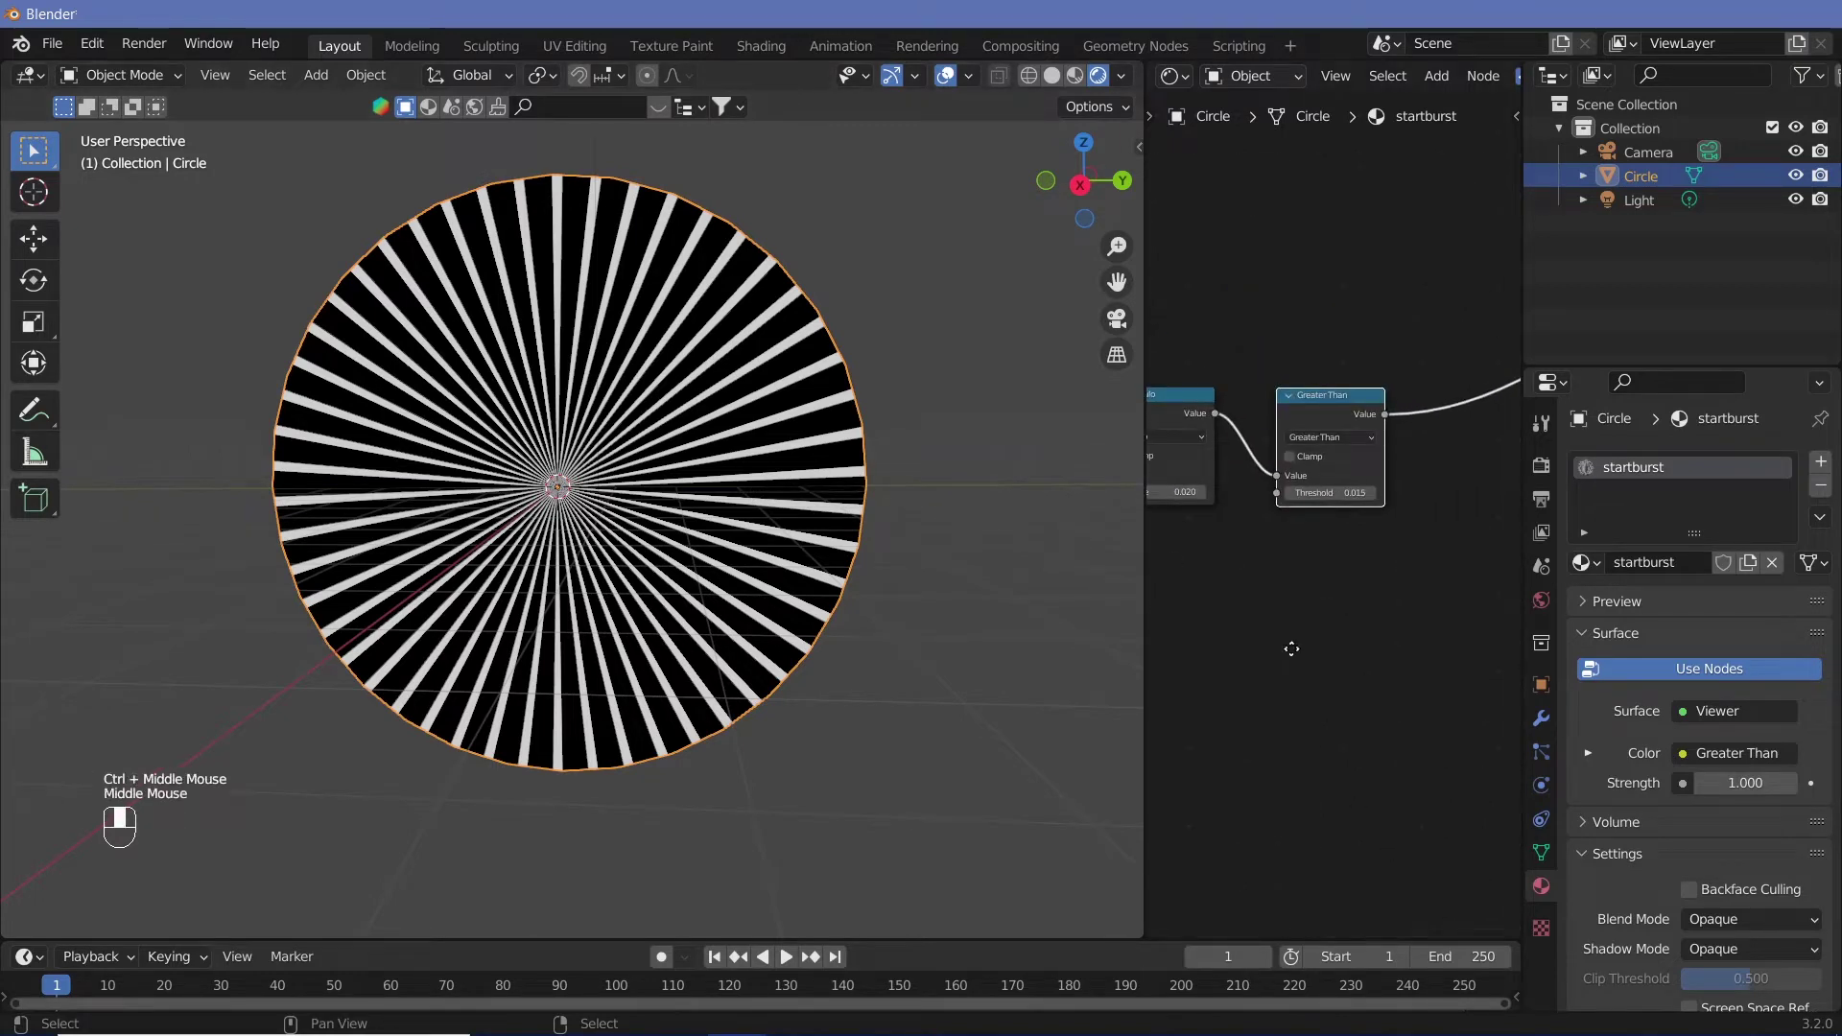
middle_click_drag(1345, 677, 1345, 595)
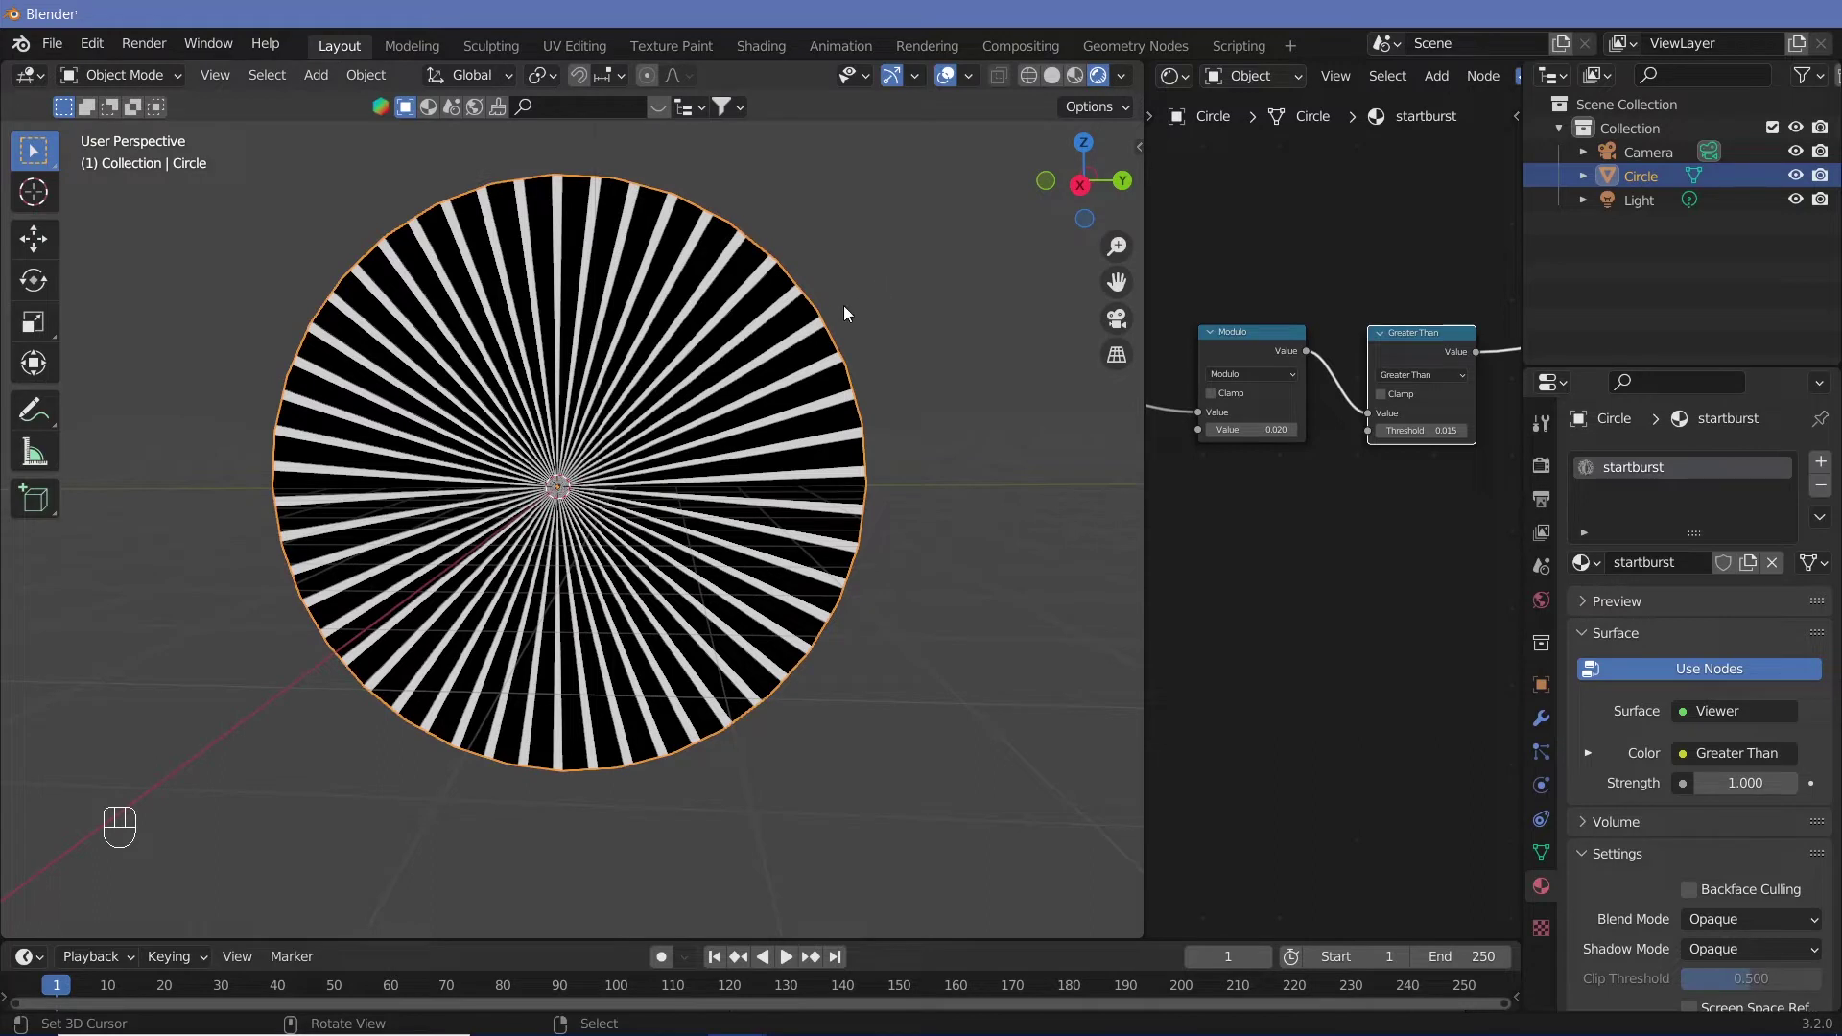
middle_click_drag(1339, 534, 1302, 692, "ctrl")
middle_click_drag(1176, 498, 1316, 383, "shift")
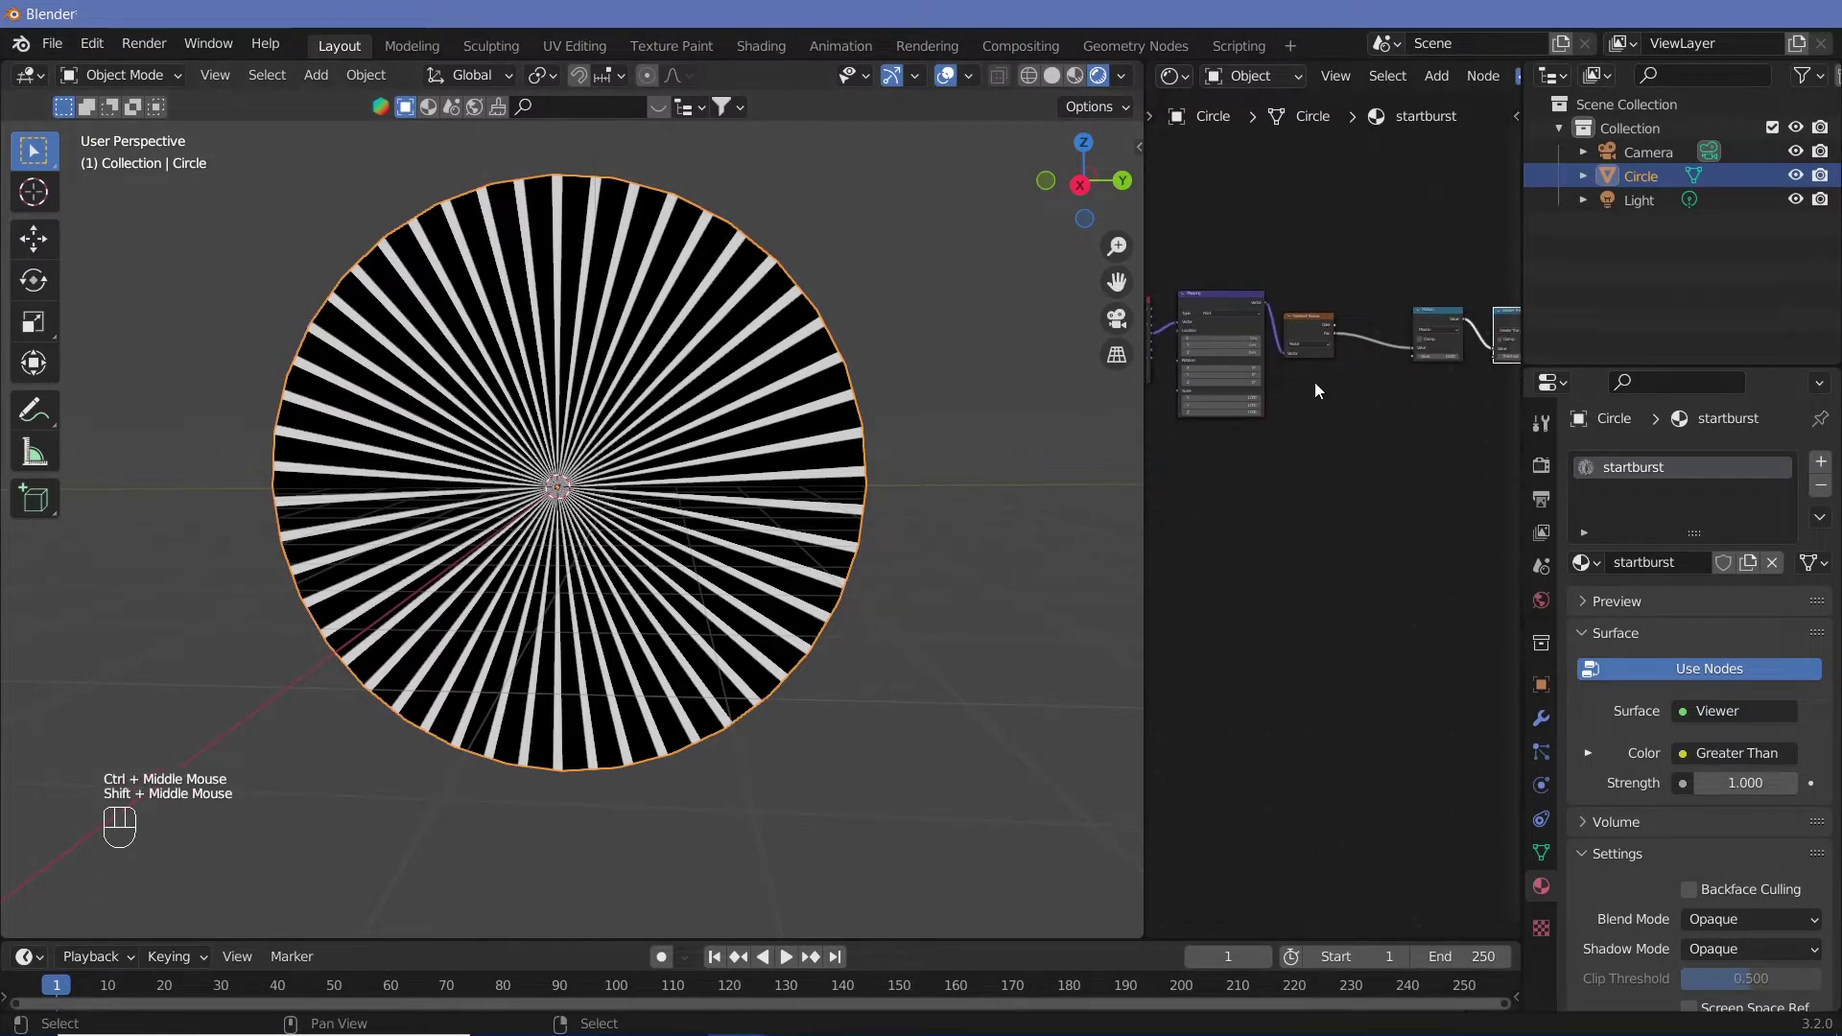
key("shift+a")
left_click(1361, 563)
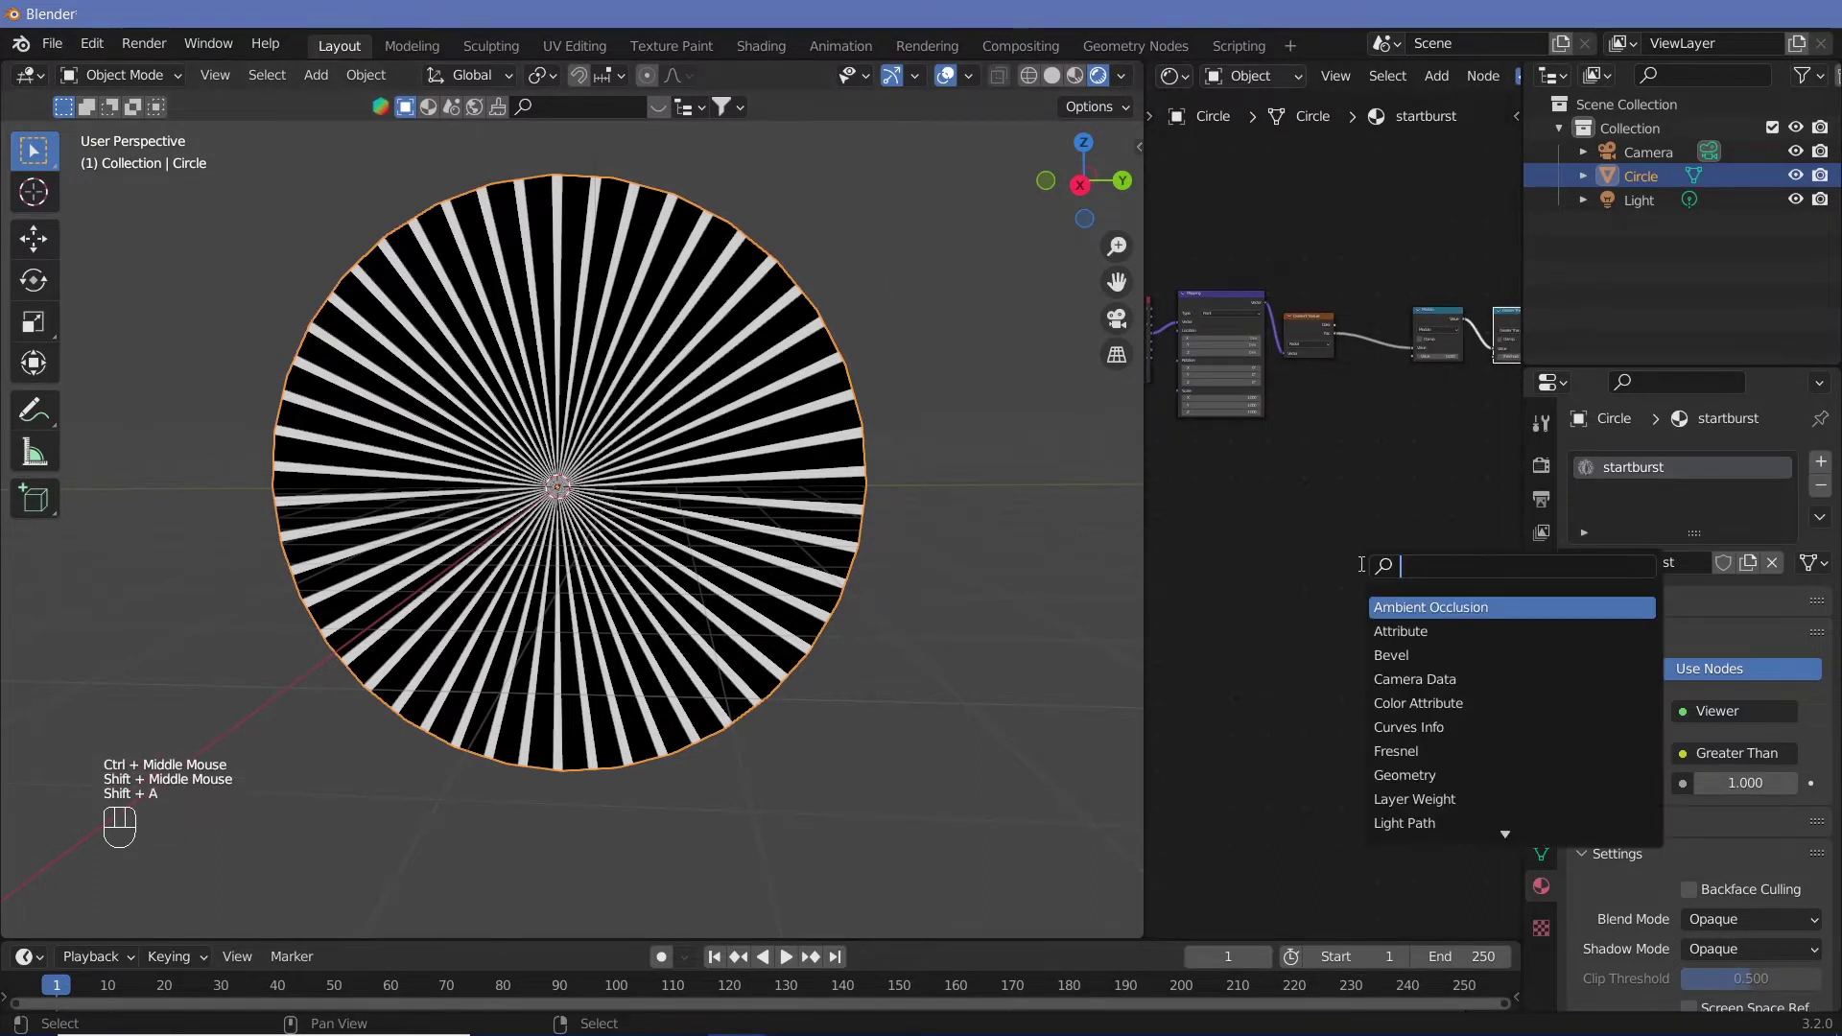
type("wav")
left_click(1410, 632)
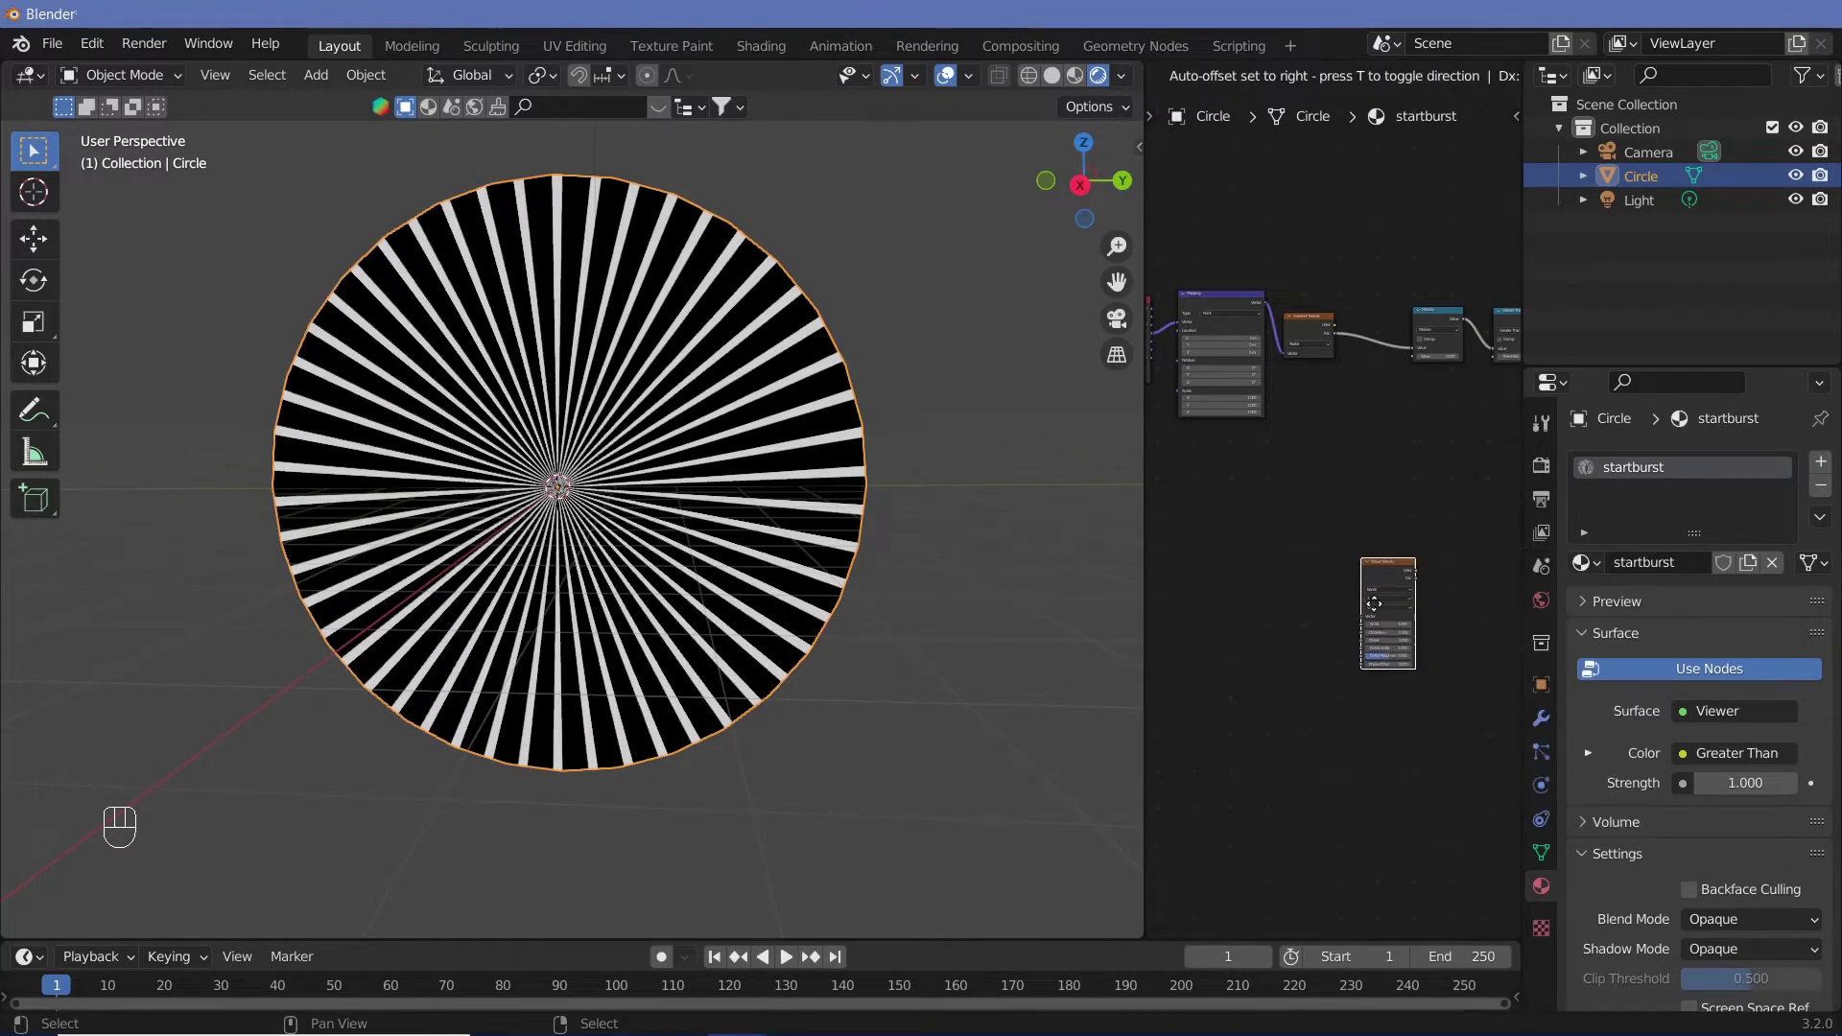
left_click(1407, 531)
Preview the Wave Texture's output on the circle through the Viewer node
middle_click_drag(1407, 532, 1390, 291, "ctrl")
middle_click_drag(1379, 480, 1264, 319, "shift")
middle_click_drag(1304, 431, 1282, 359, "ctrl")
left_click(1282, 359)
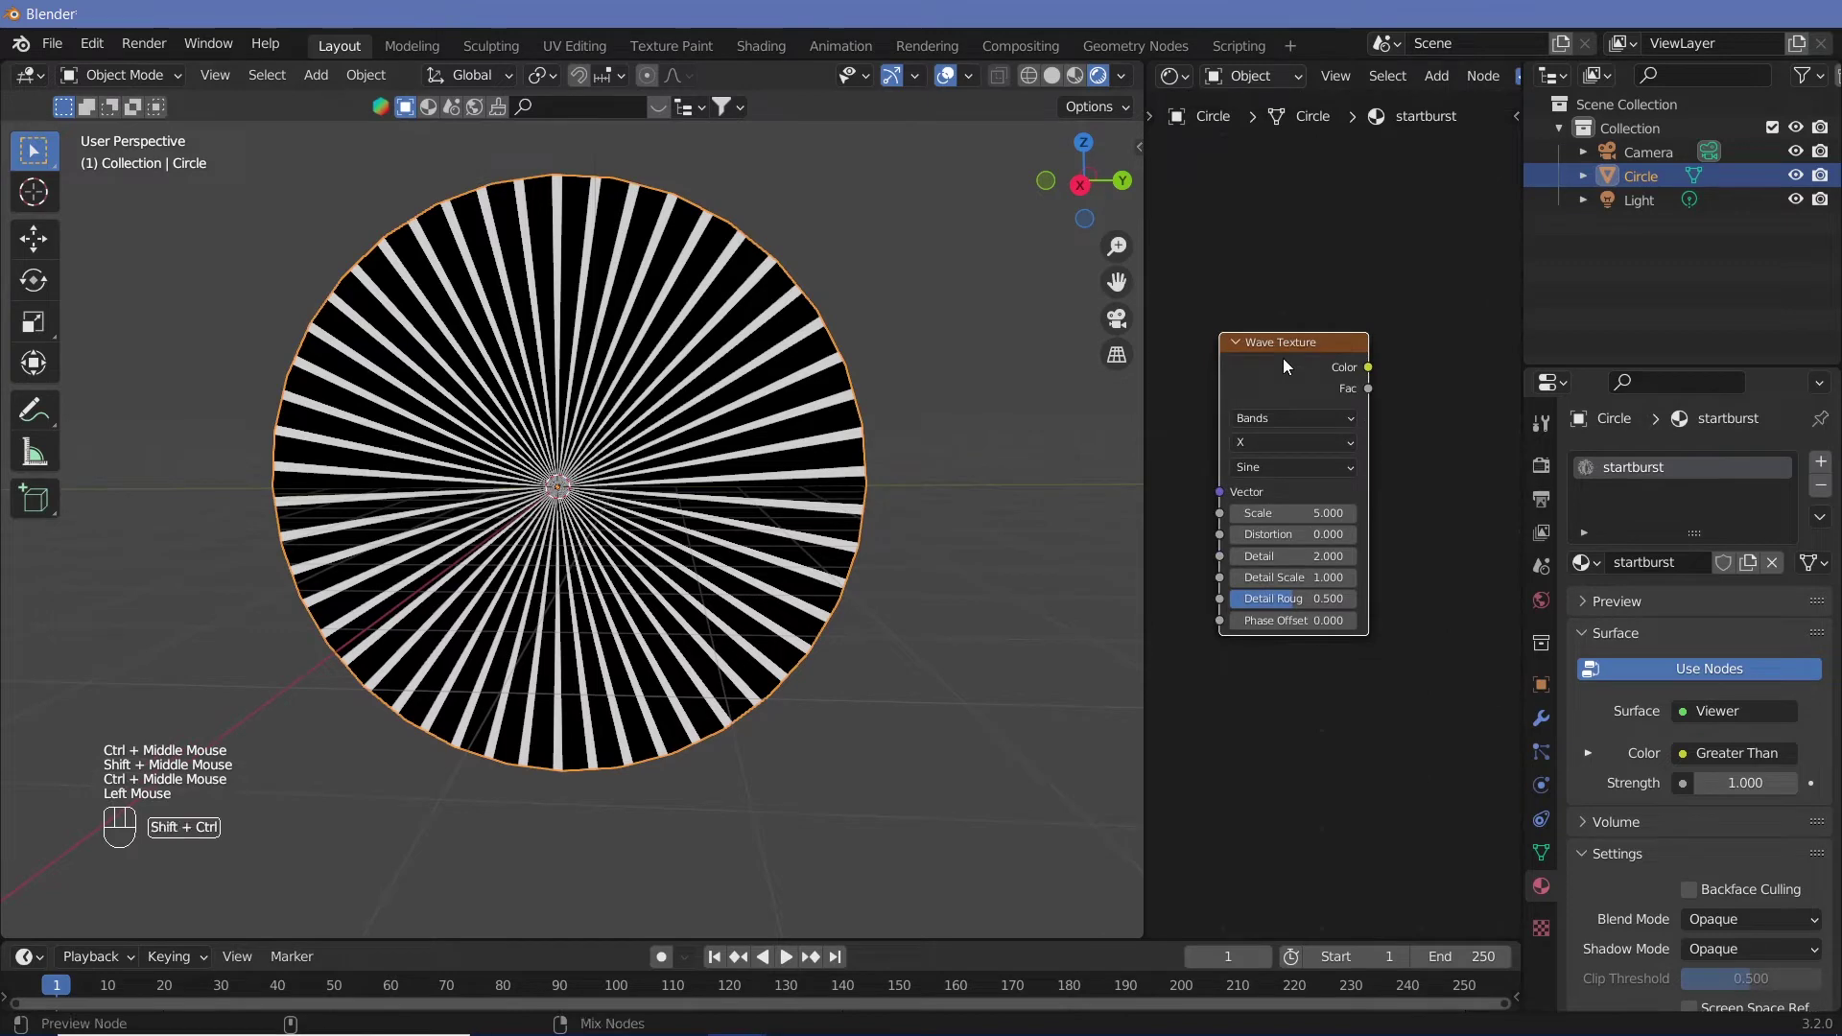
left_click(1282, 359, "ctrl+shift")
Set the Wave Texture's wave type to Rings and its rings direction to Spherical
middle_click_drag(1305, 704, 1377, 717)
left_click(1341, 483)
left_click(1340, 479)
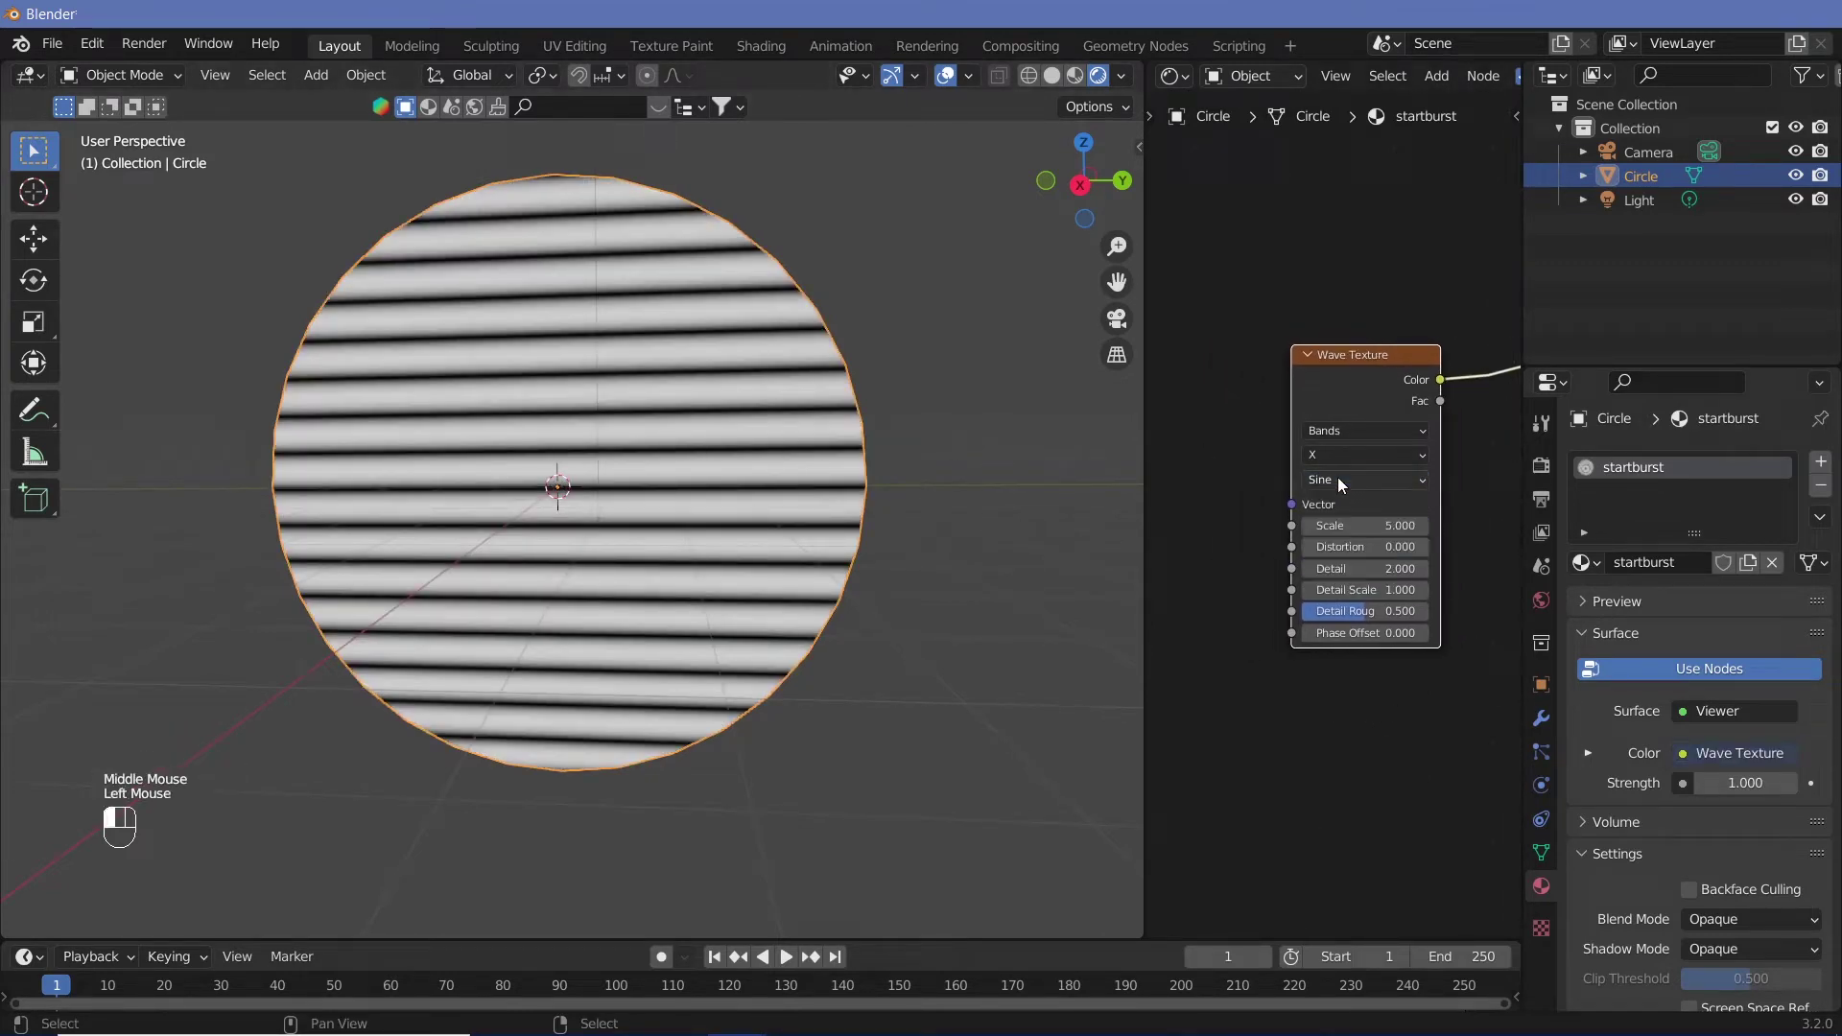
left_click(1339, 457)
left_click(1347, 451)
left_click(1357, 426)
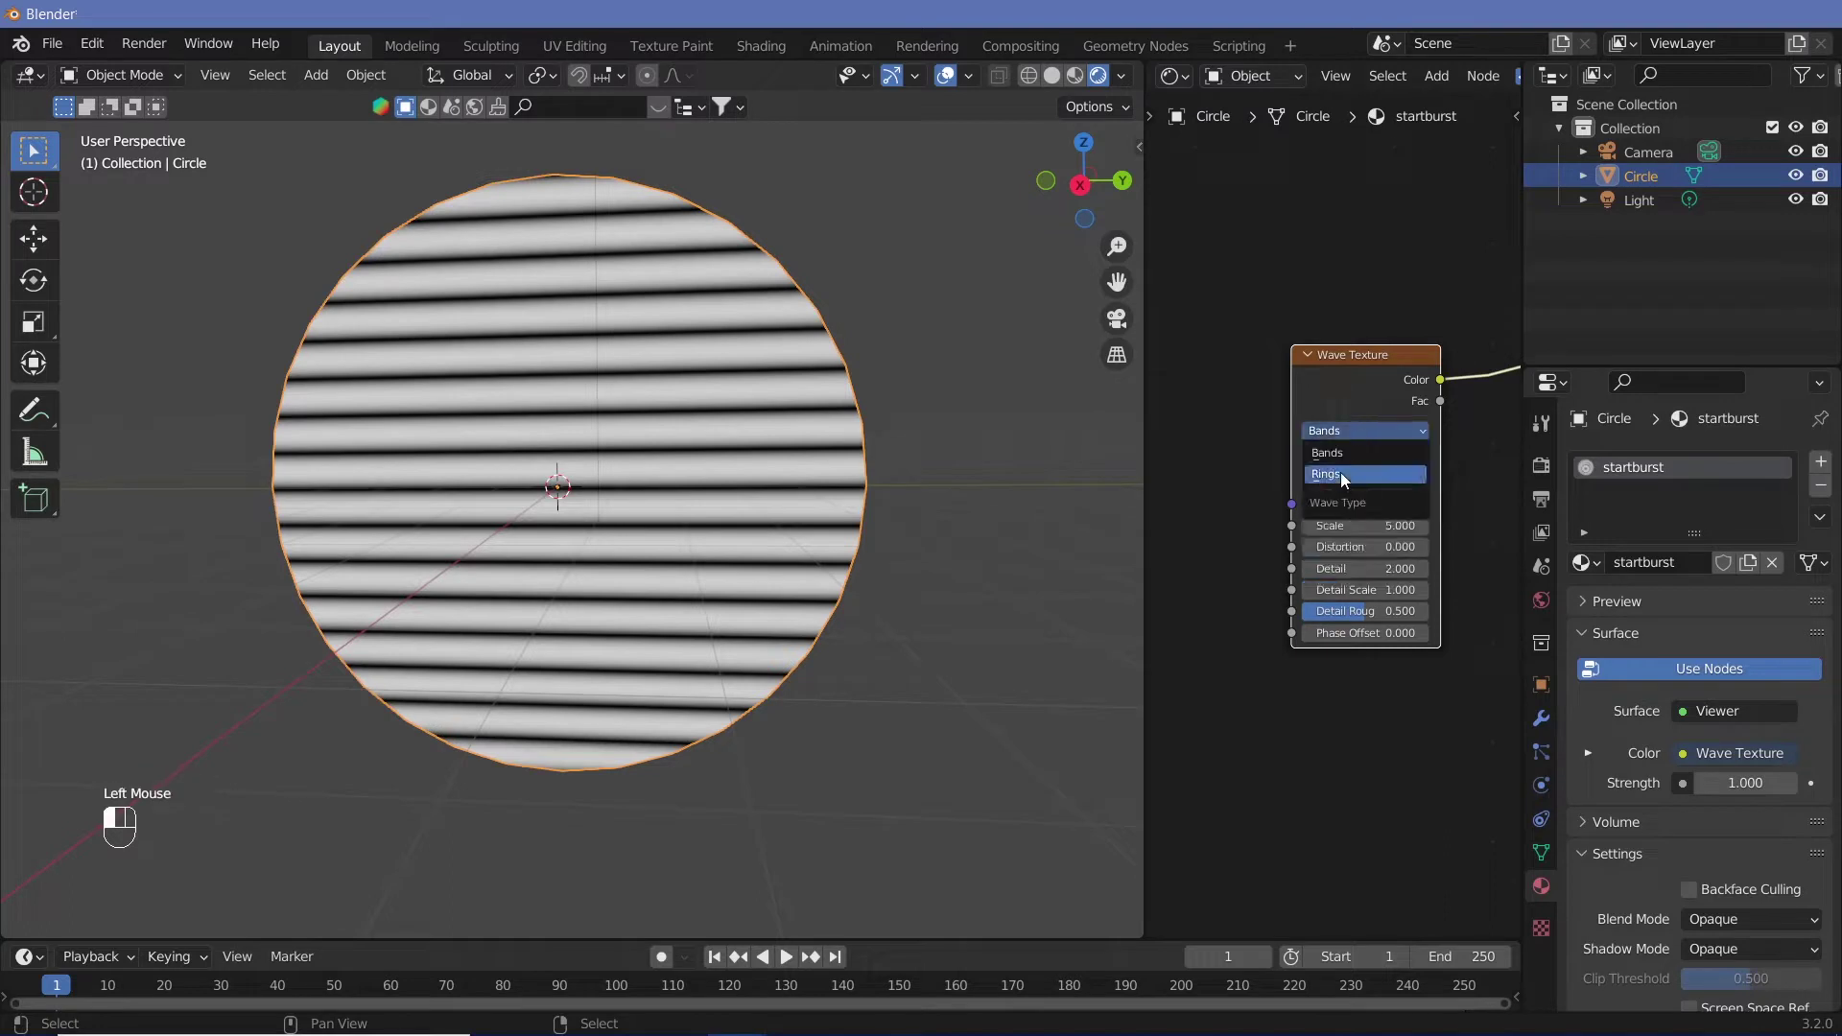
left_click(1340, 474)
left_click(1366, 456)
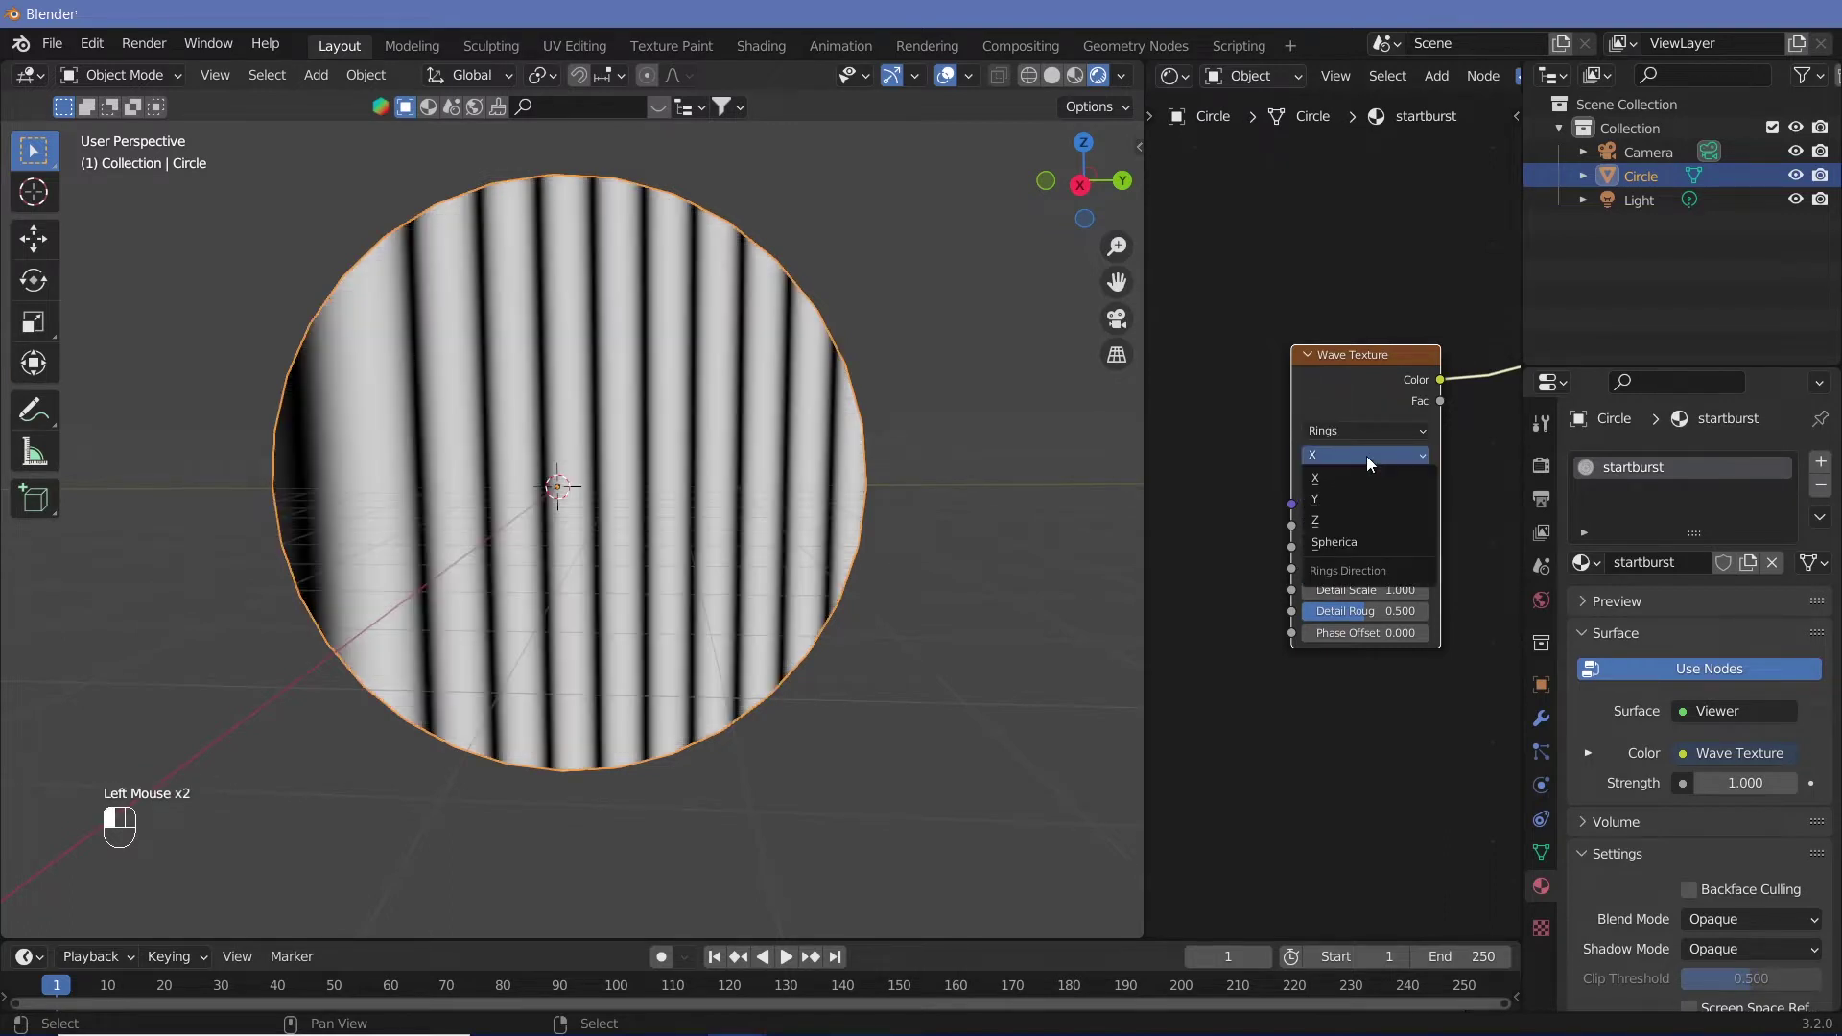
left_click(1359, 541)
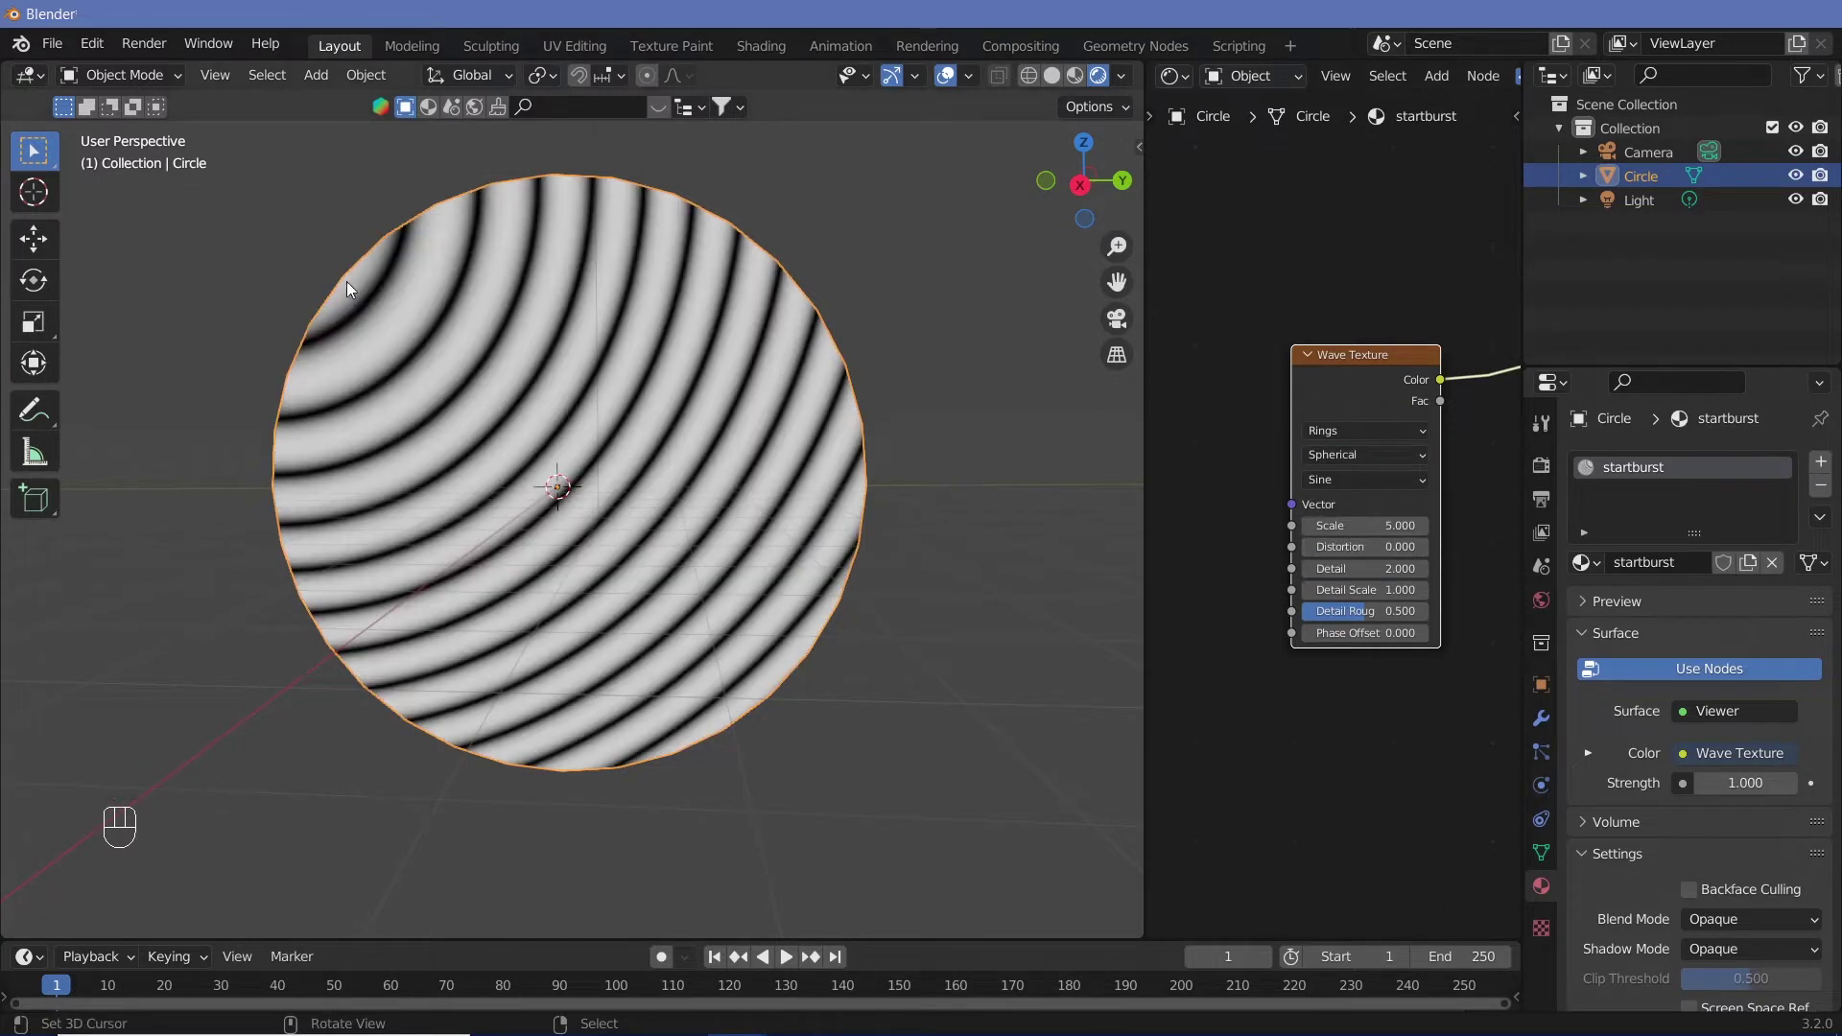
Add a second Mapping node and connect its Vector output to the Wave Texture's Vector input
left_click(1318, 391)
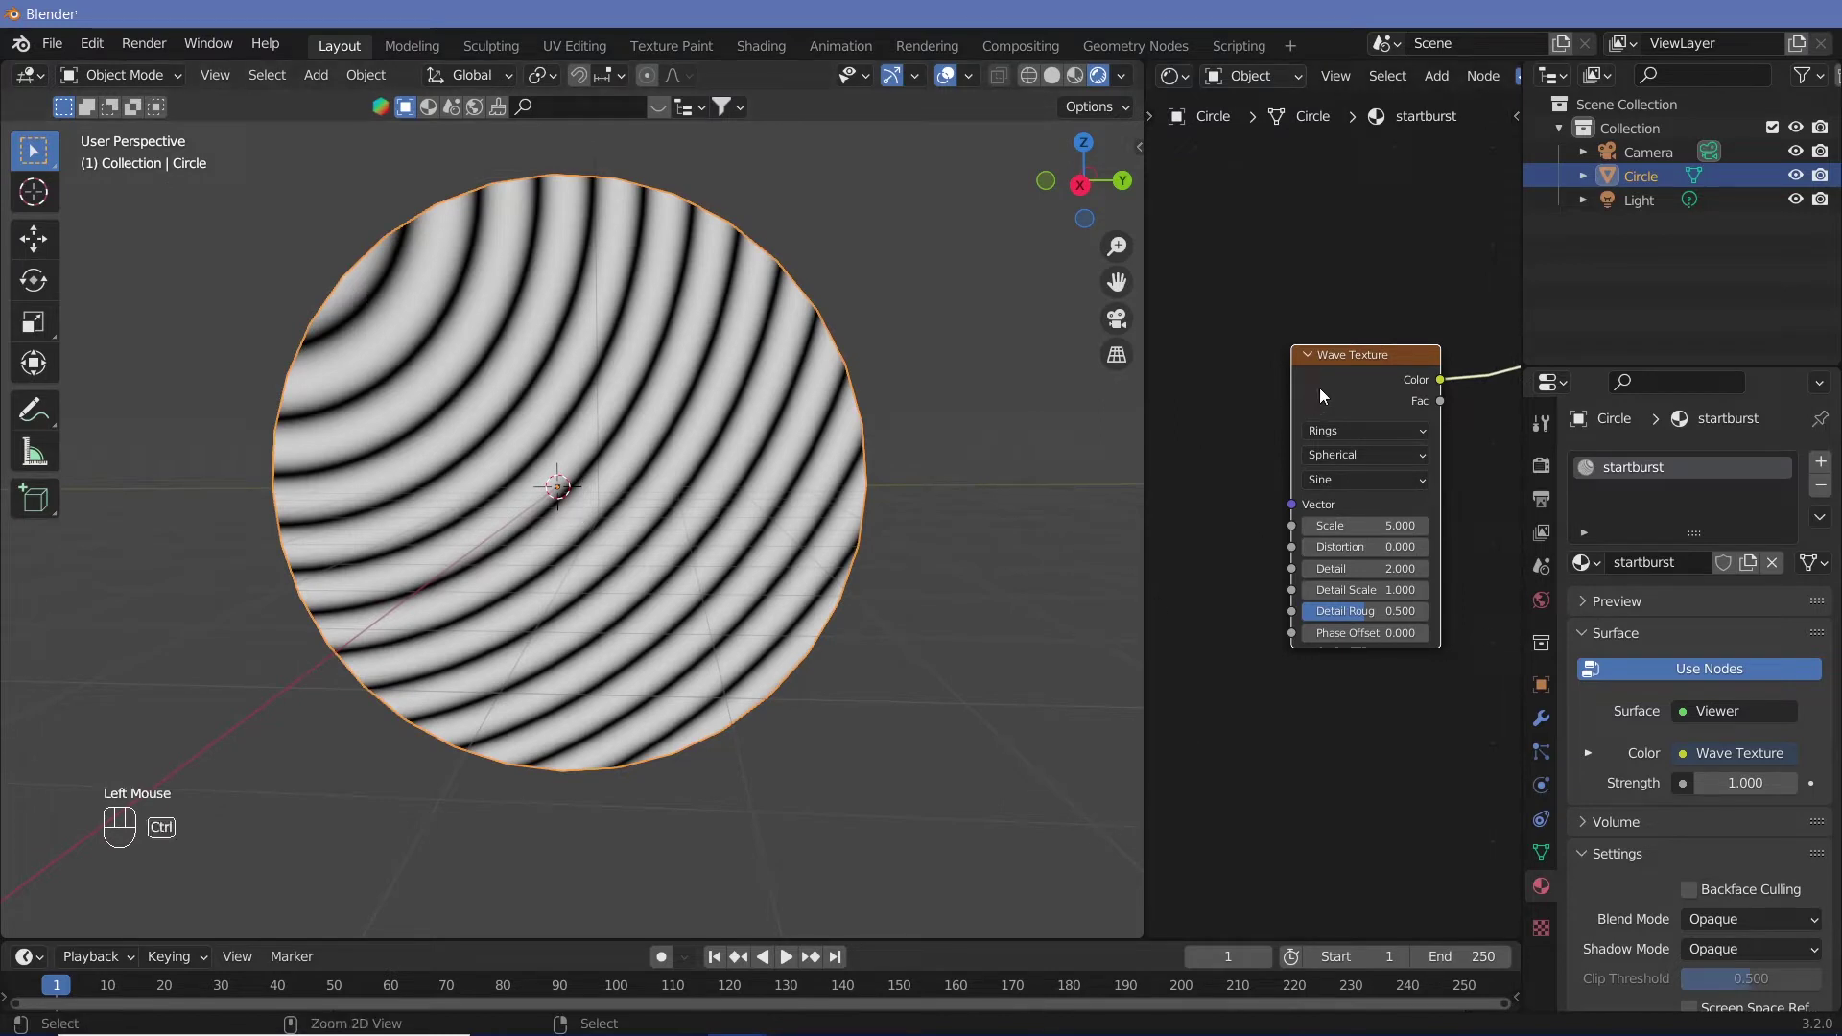
middle_click_drag(1258, 364, 1425, 307)
key("shift+a")
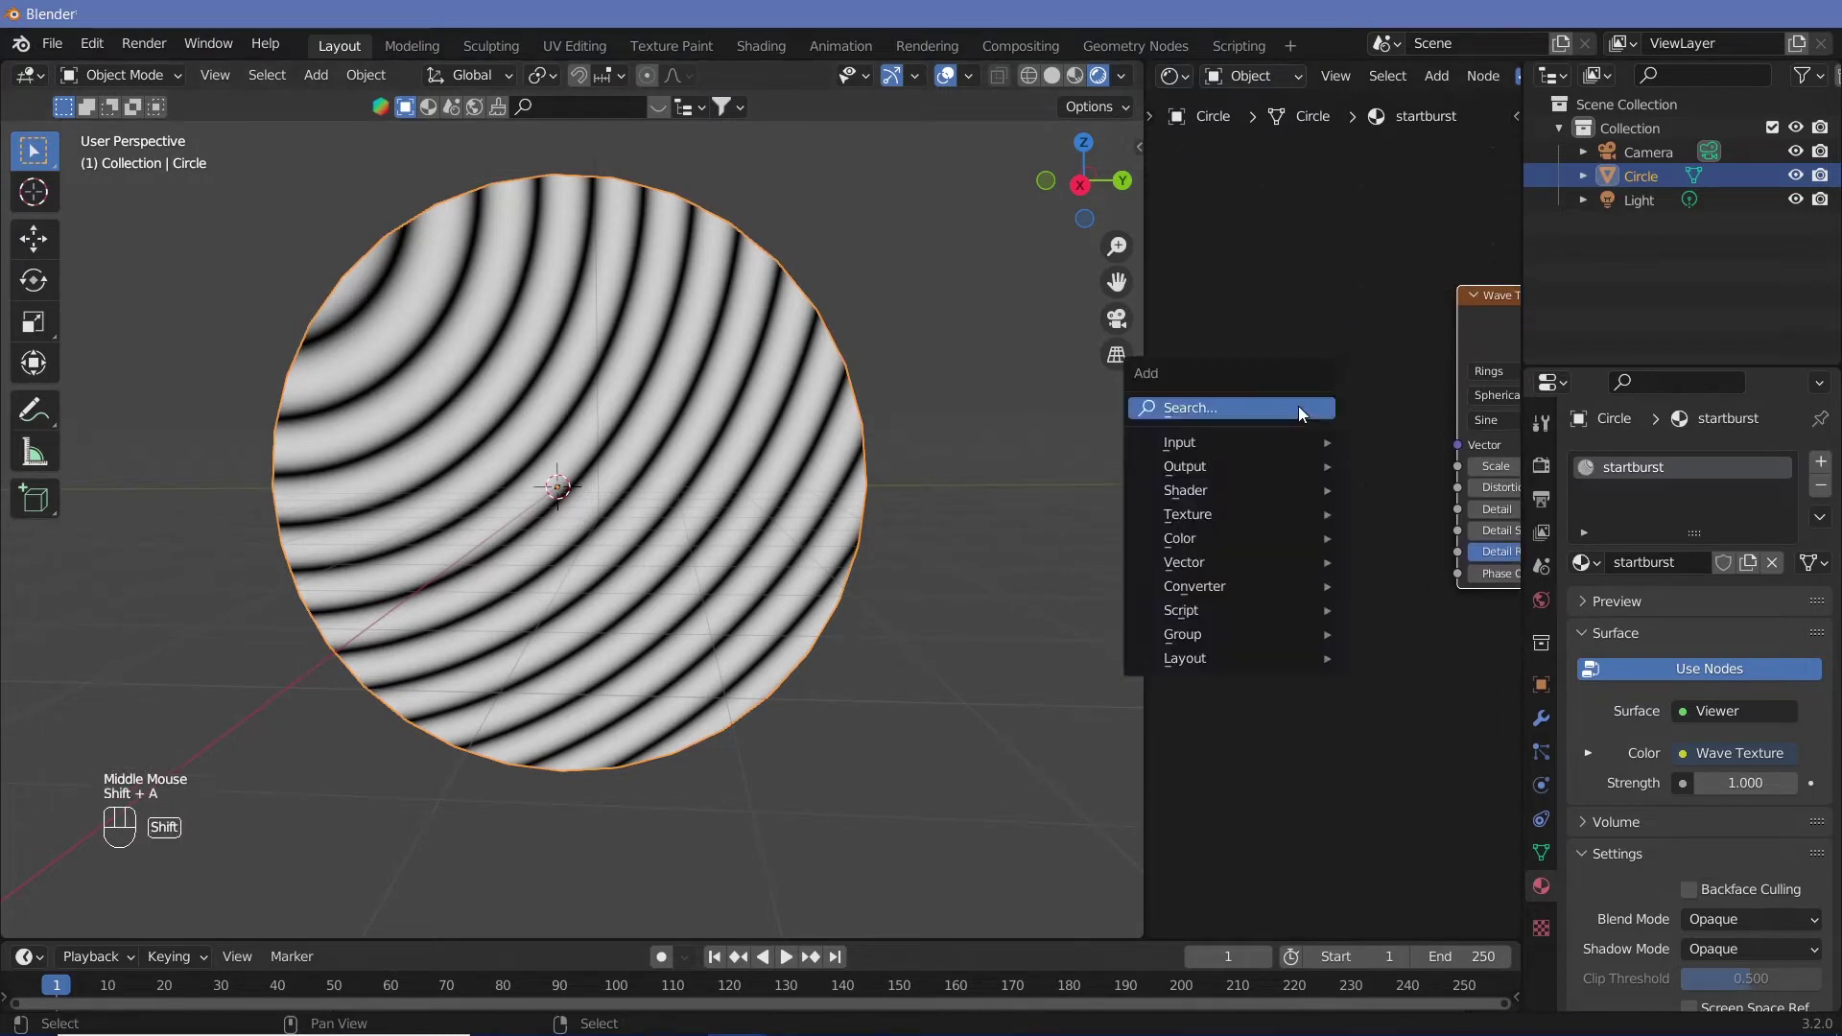
left_click(1299, 406)
type("map")
key("Return")
left_click(1366, 390)
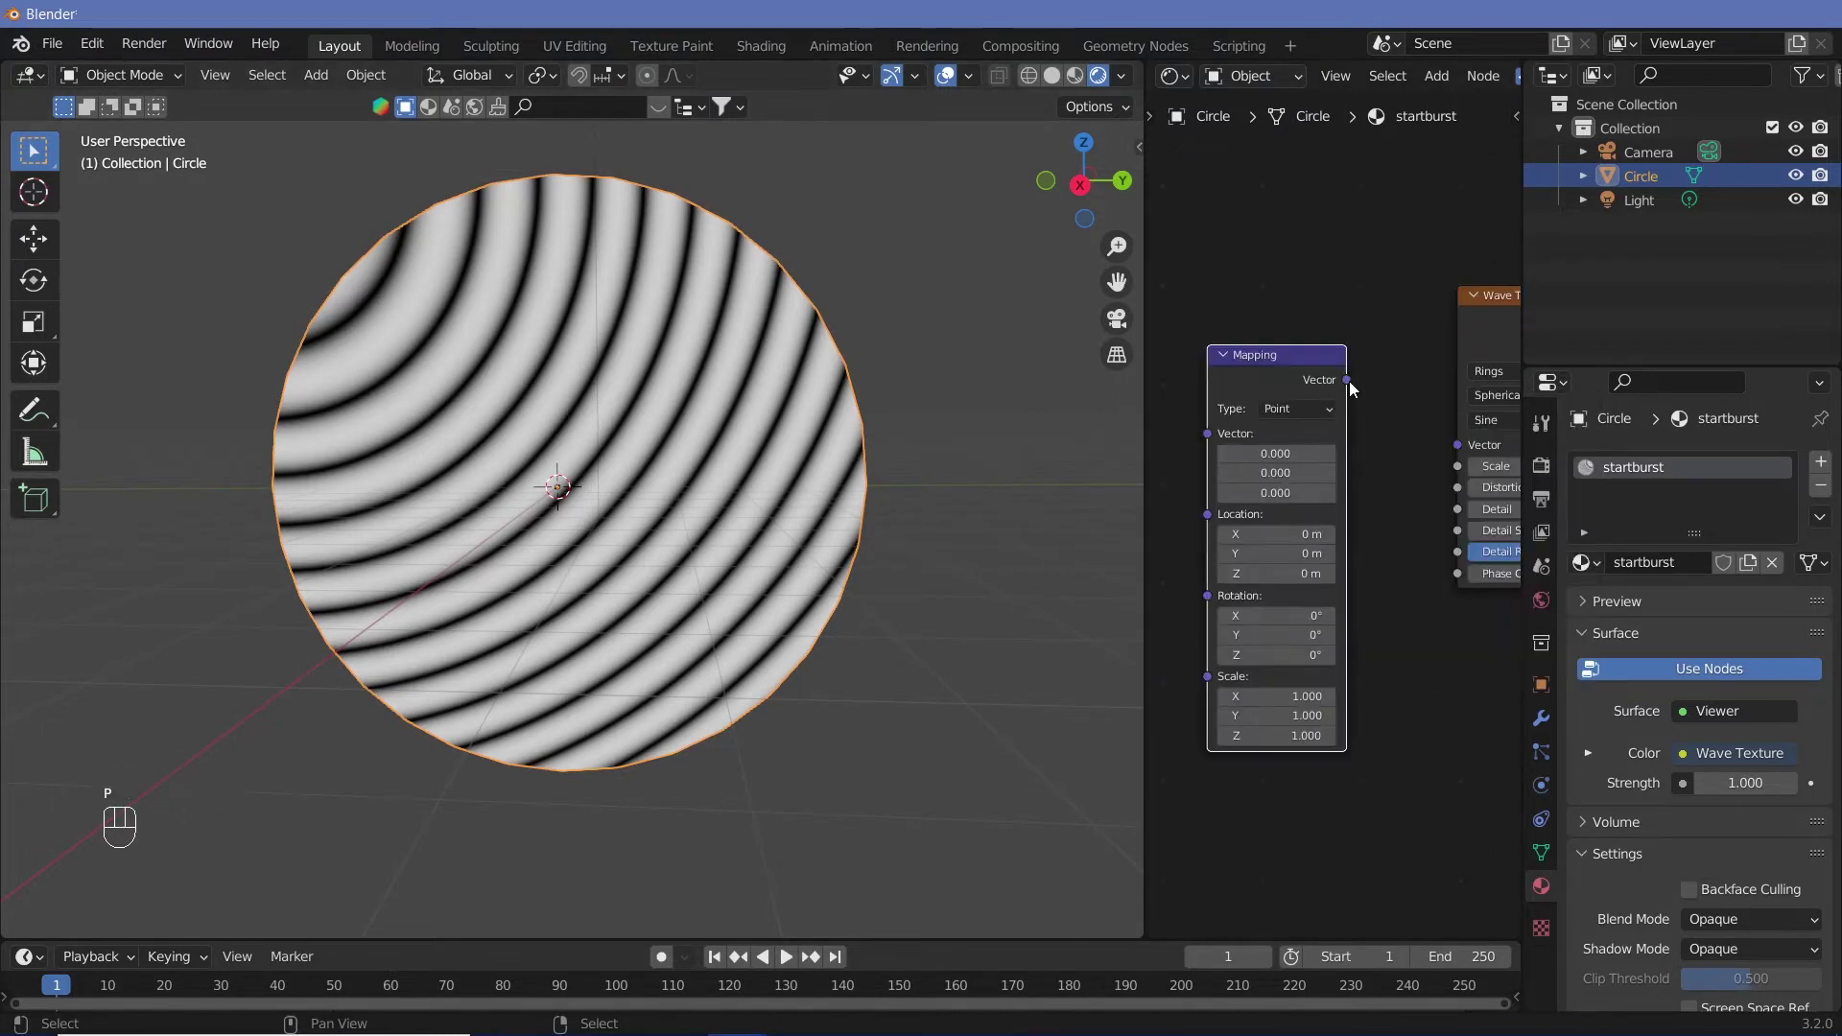
left_click_drag(1348, 382, 1469, 448)
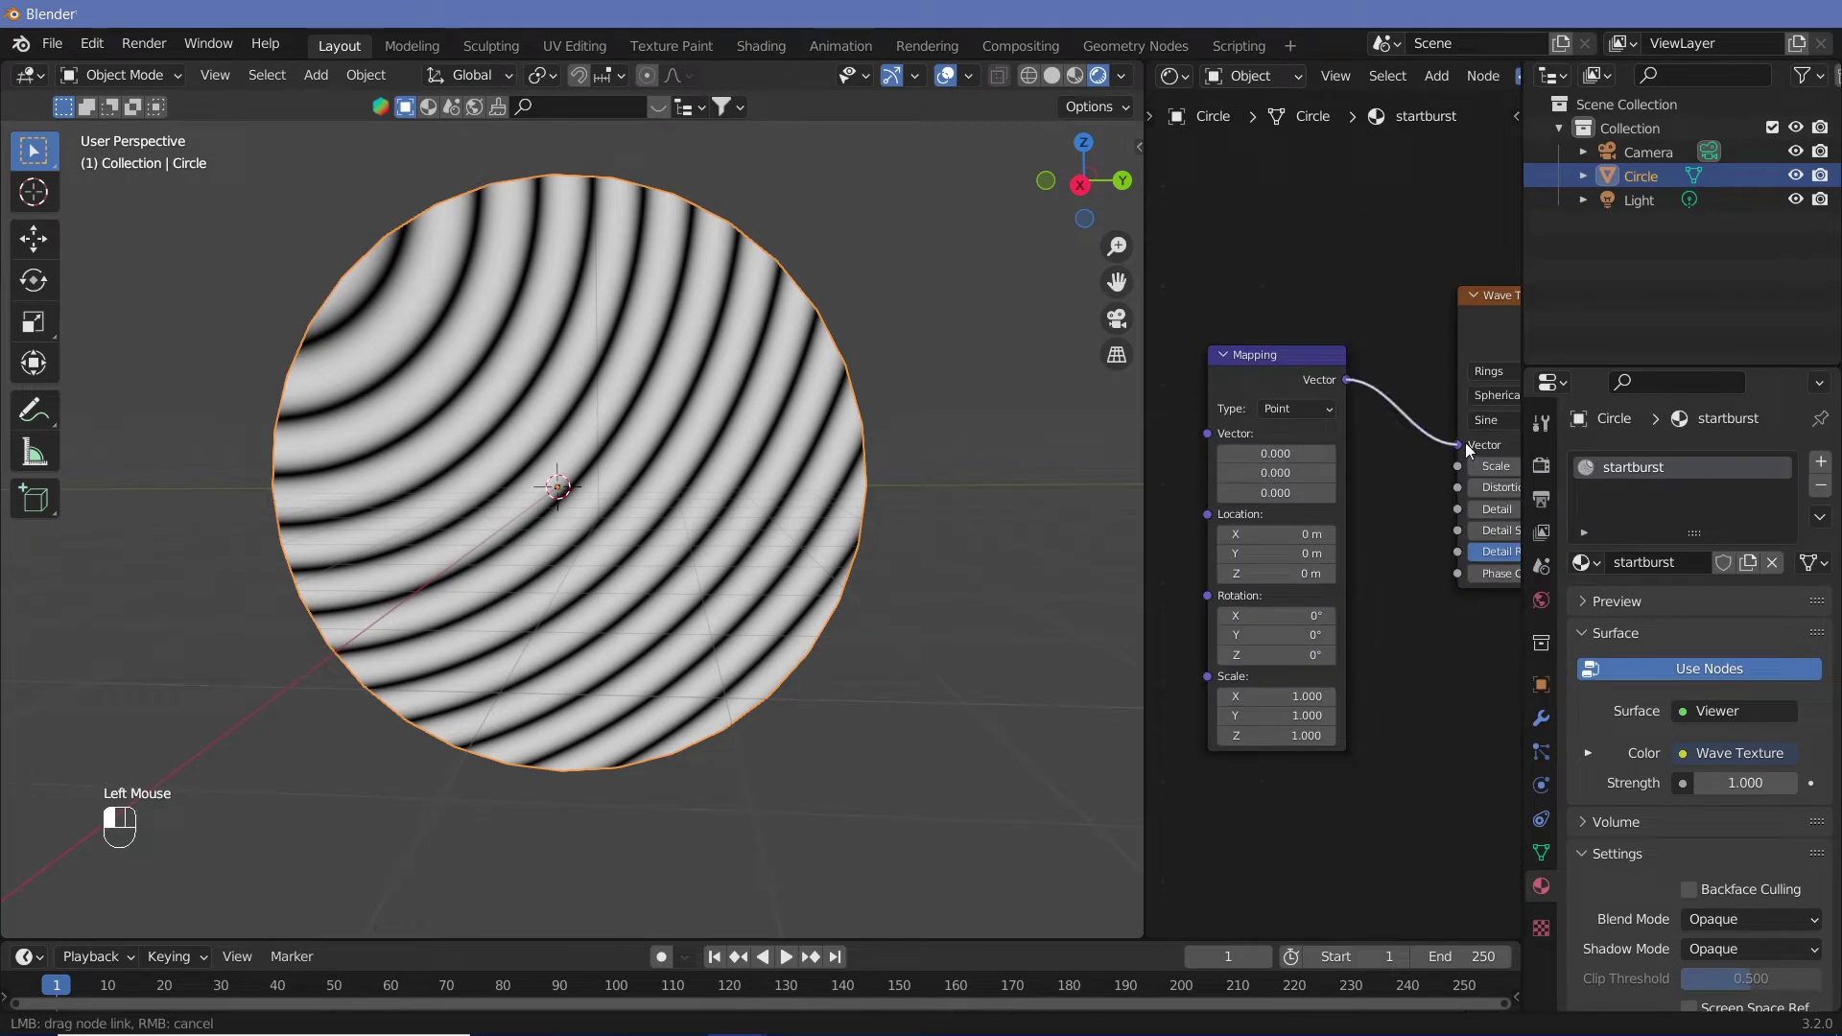
Feed the Texture Coordinate's Object output into the new Mapping node's Vector input
middle_click_drag(1355, 512, 1319, 500, "ctrl")
middle_click_drag(1235, 342, 1344, 352)
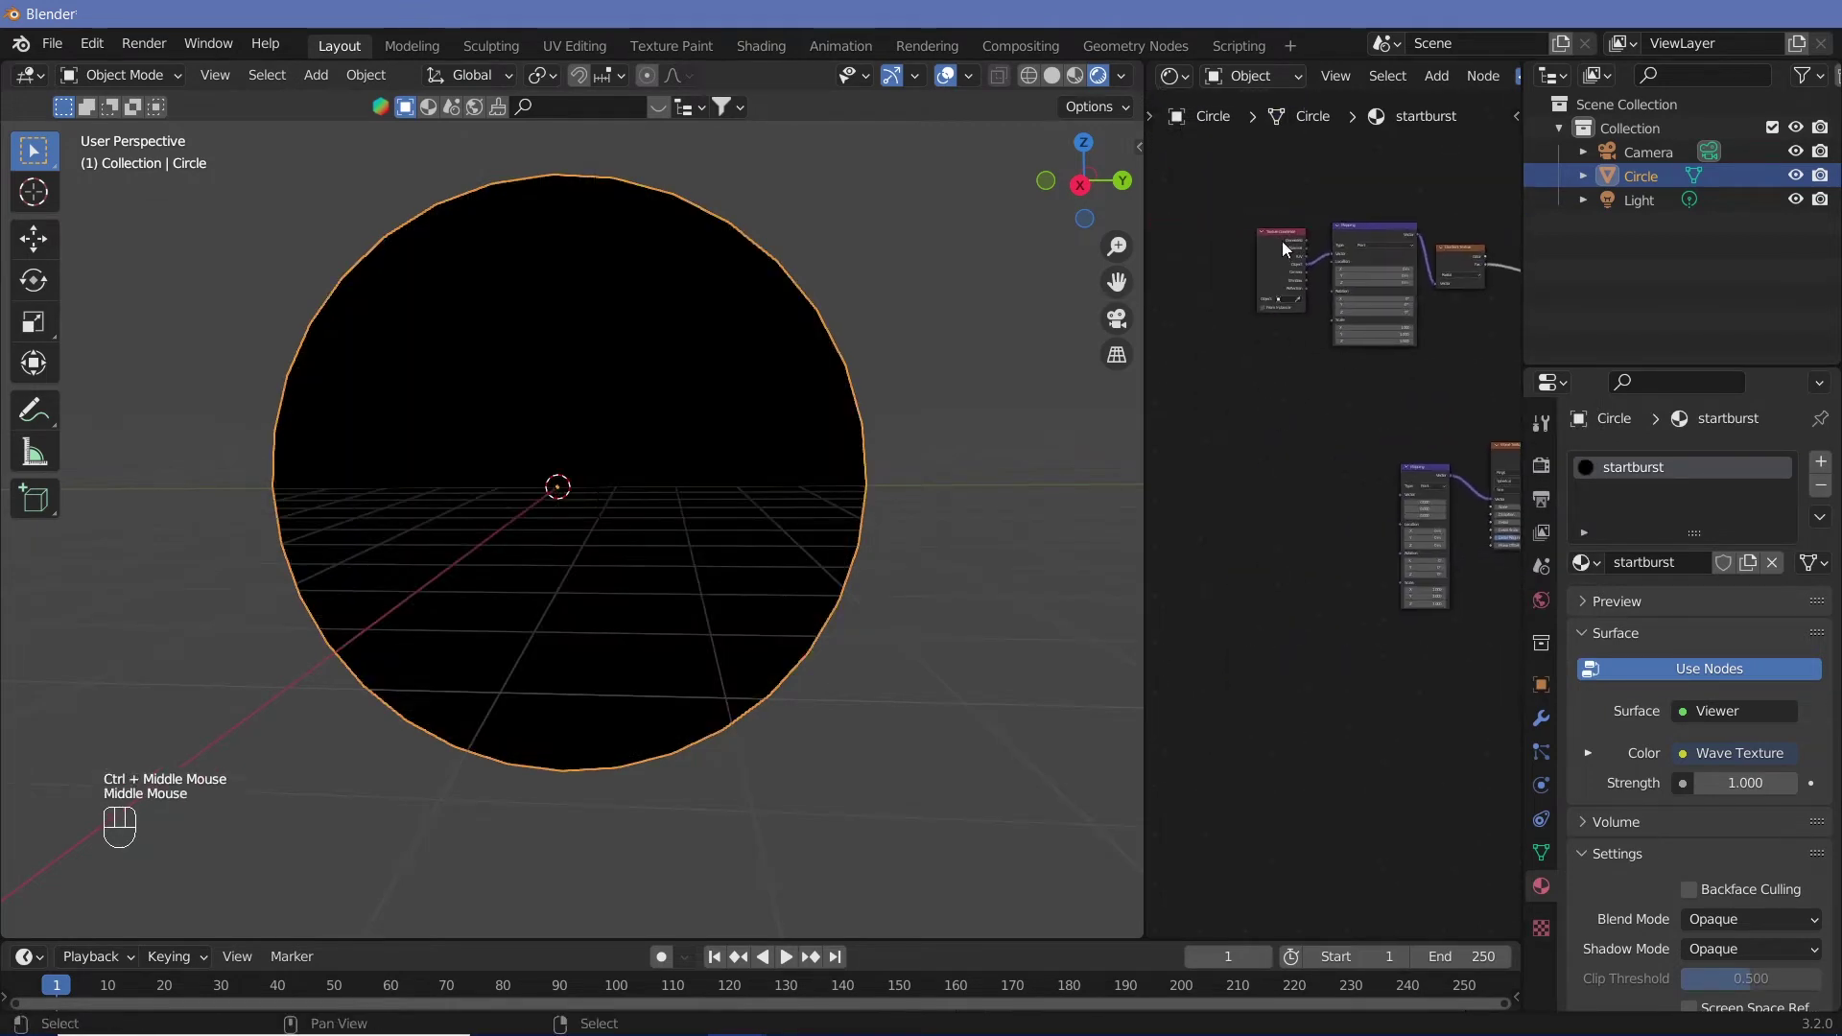
left_click_drag(1282, 247, 1443, 486)
middle_click_drag(727, 619, 727, 591)
middle_click_drag(1344, 662, 1393, 580)
middle_click_drag(1321, 506, 1445, 484, "ctrl")
Set the Wave Texture's scale to 0.3 and raise its phase offset to about 2.7
middle_click_drag(1123, 595, 1121, 518, "ctrl")
middle_click_drag(1263, 613, 1358, 507, "ctrl")
left_click_drag(1328, 465, 1293, 465)
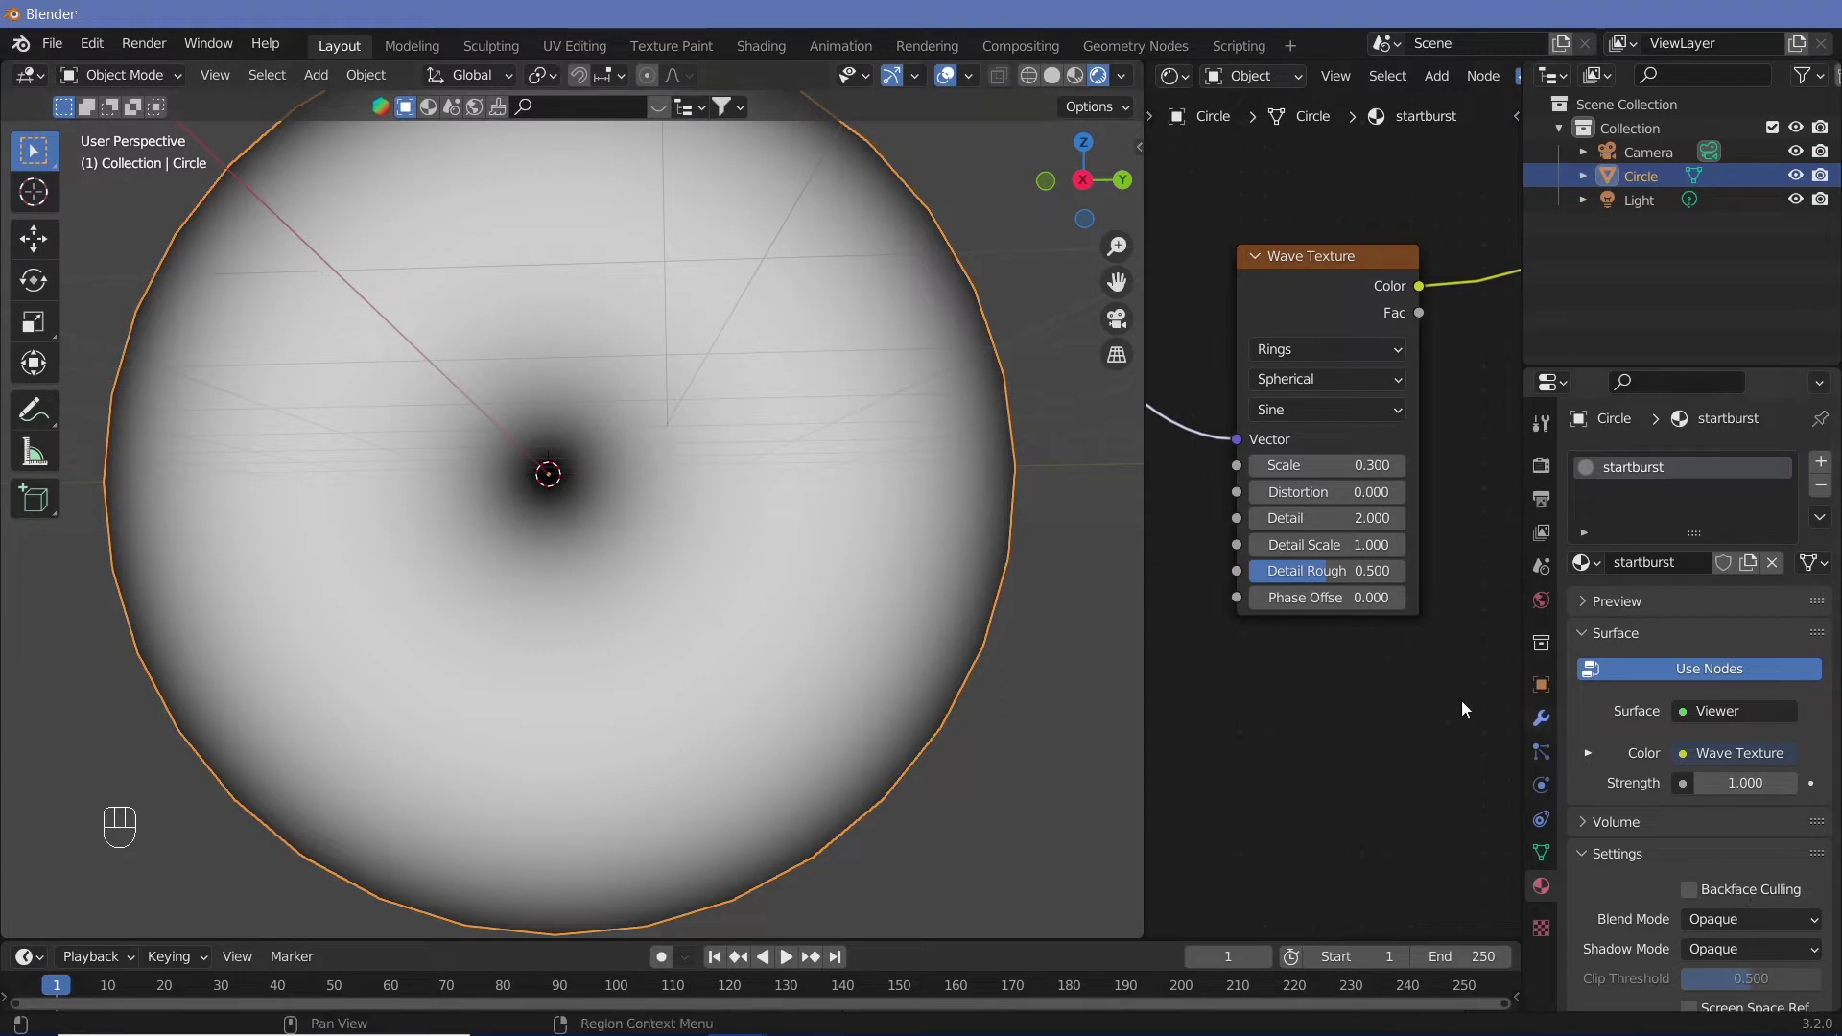
left_click(1305, 597)
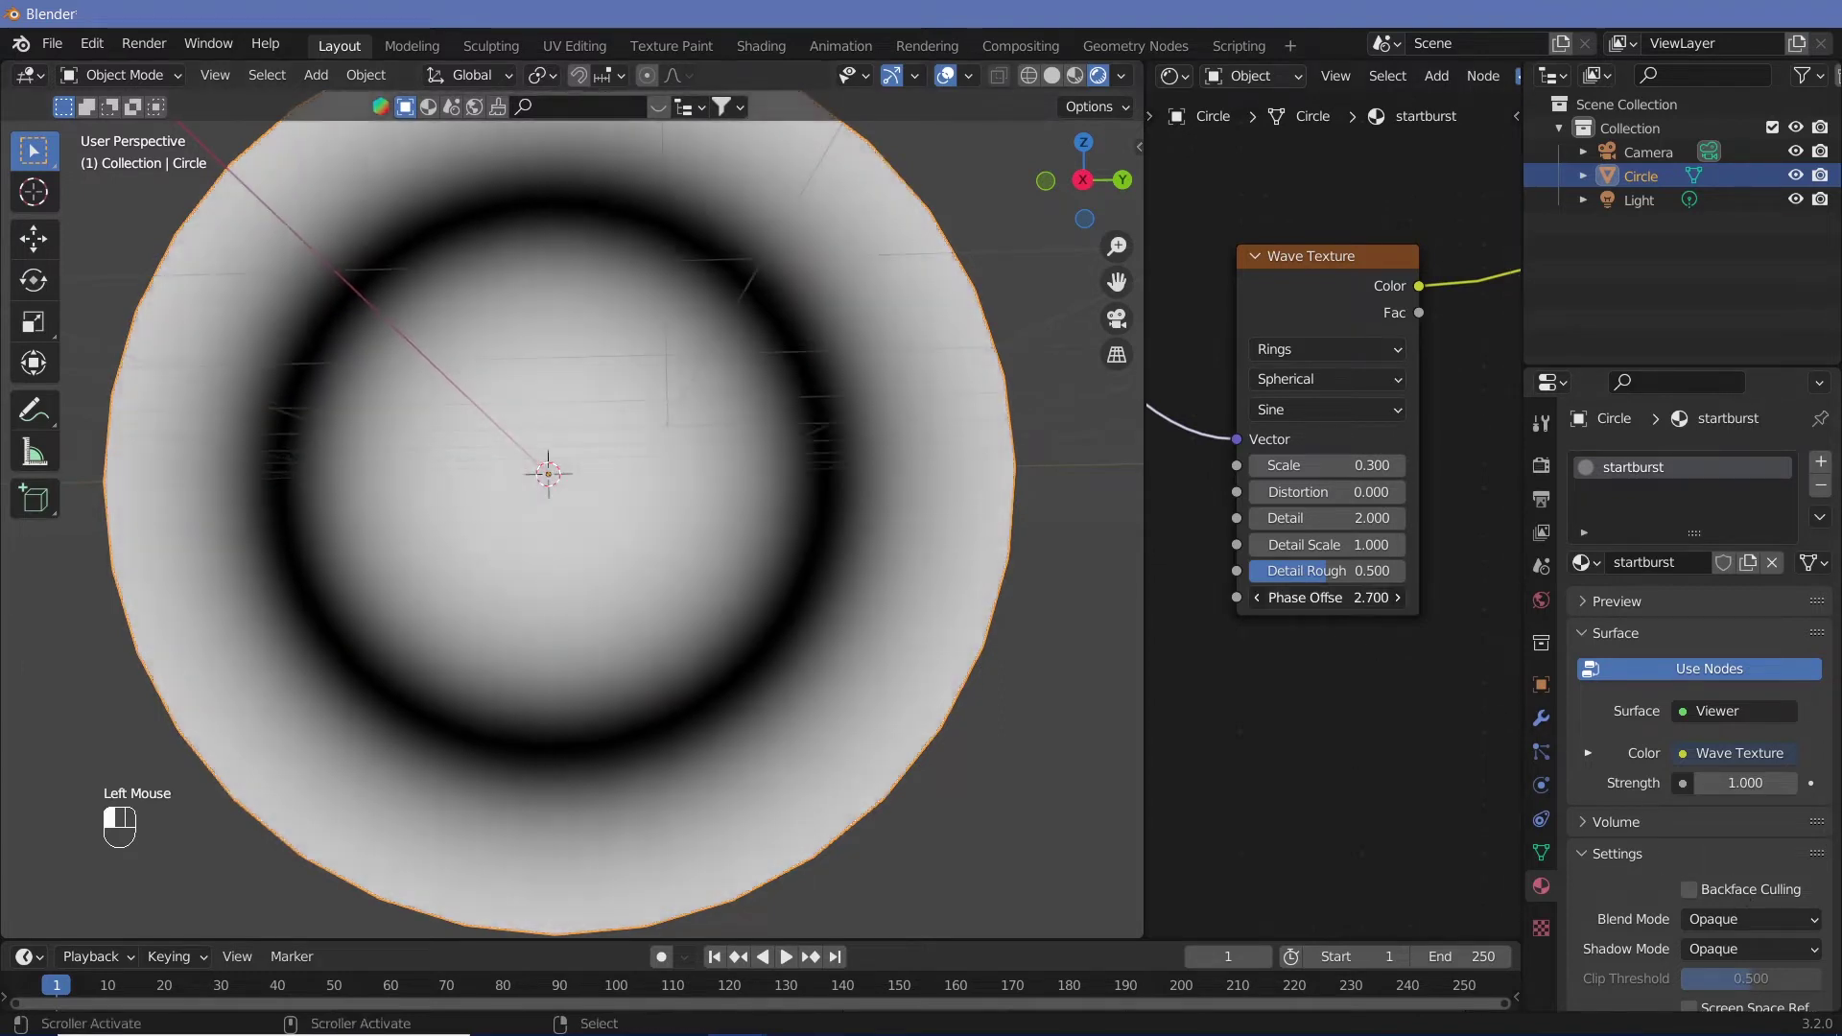
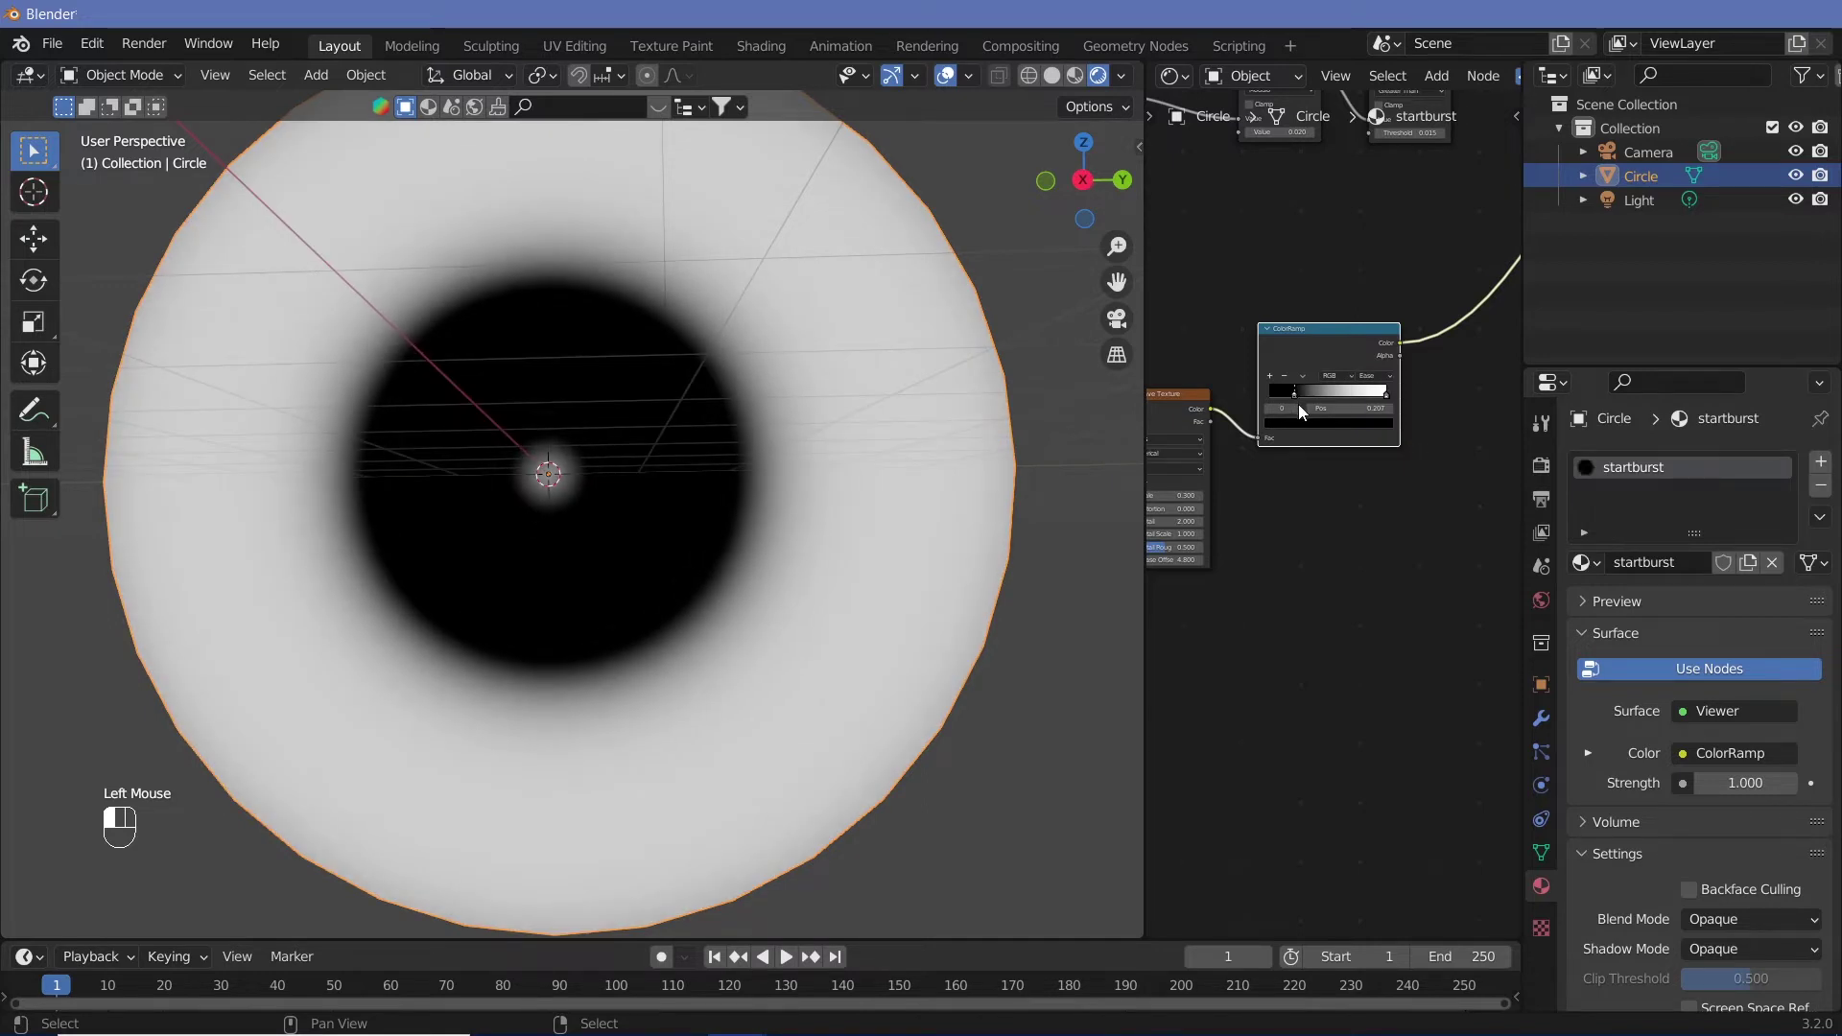
Set the Wave Texture's scale to 0.2
middle_click_drag(1298, 405, 1385, 533)
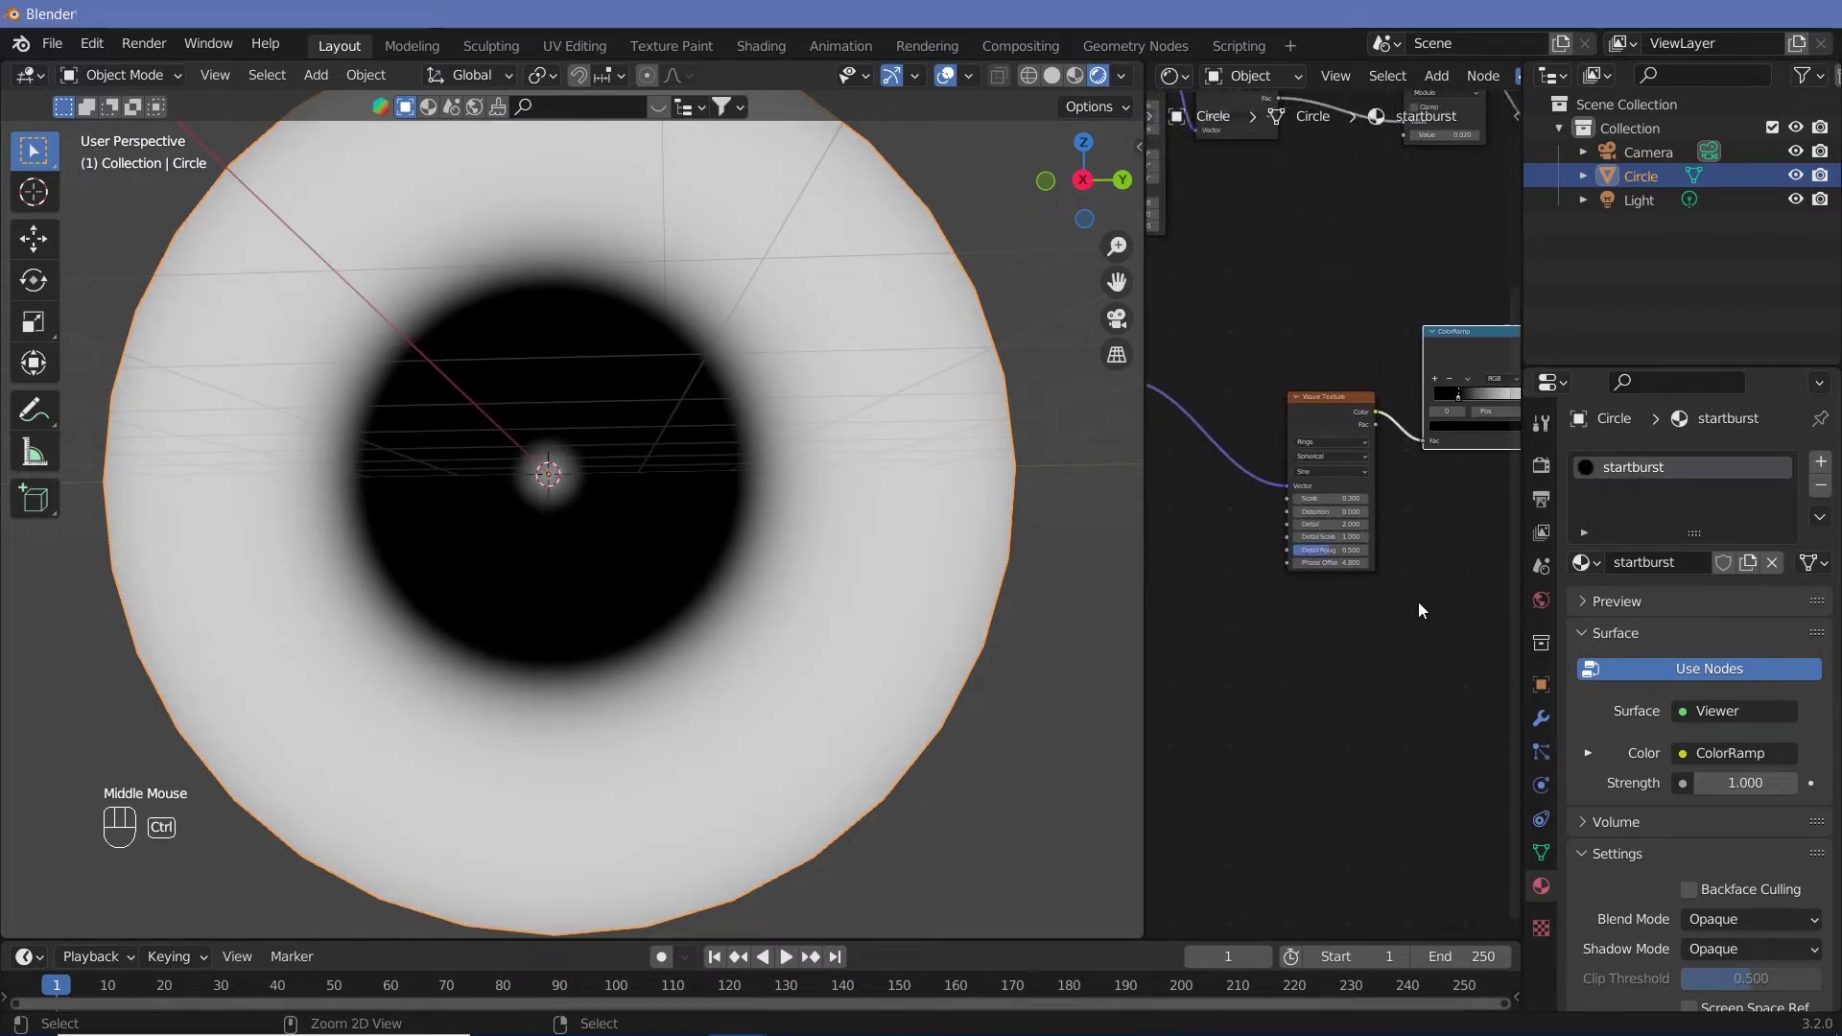
middle_click_drag(1418, 602, 1426, 452, "ctrl")
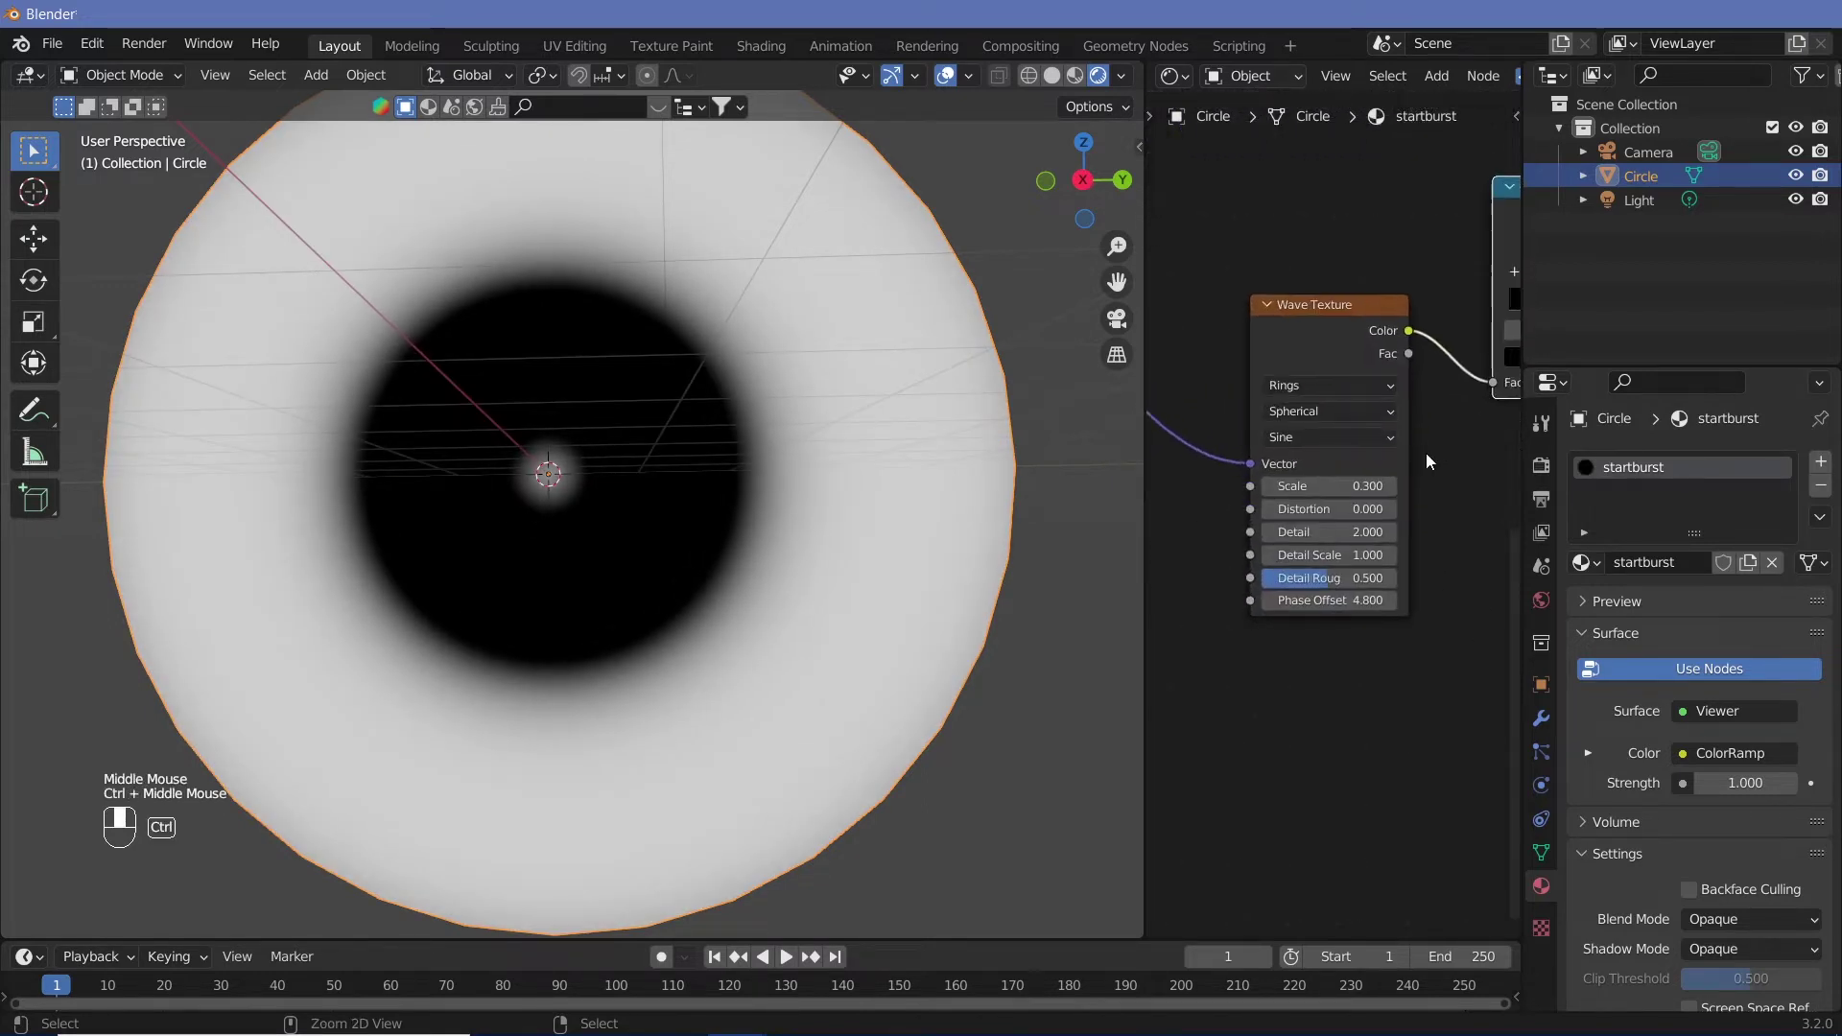
left_click(1361, 489)
type("0.2")
key("Return")
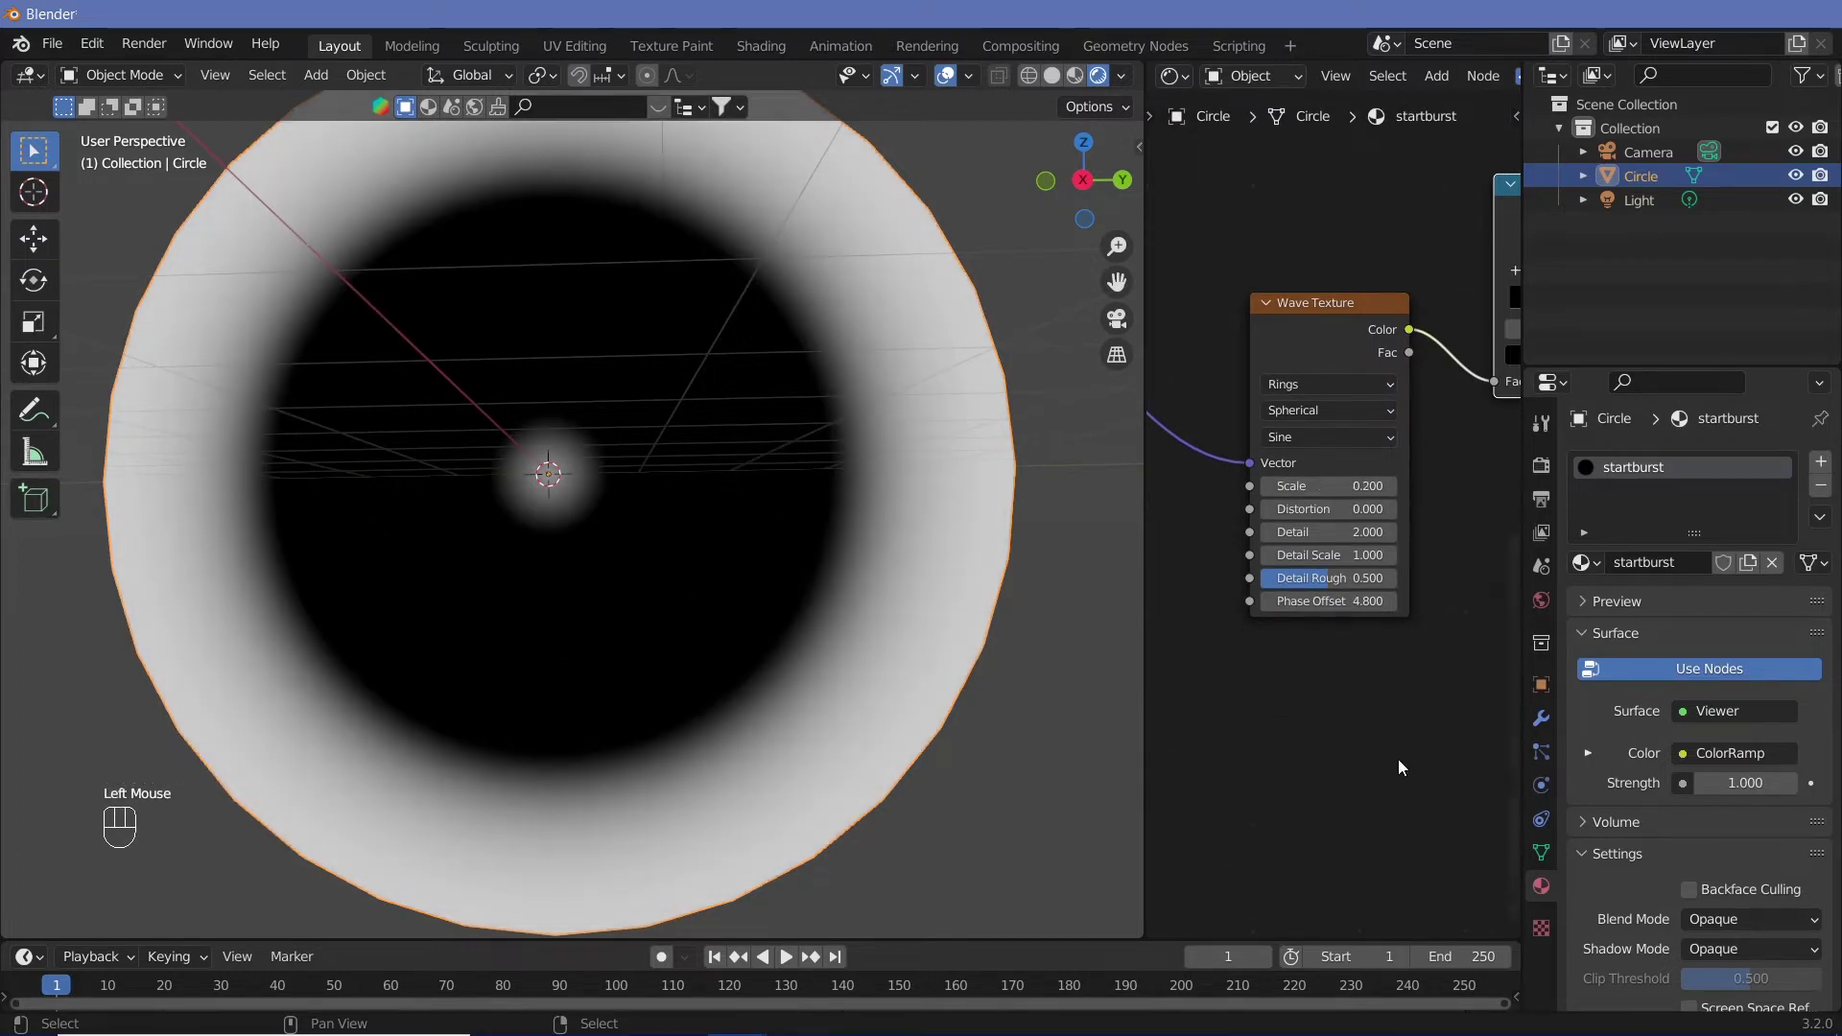
Lower the Wave Texture's scale to 0.1 and its phase offset to -7.4
middle_click_drag(1361, 486, 1383, 361, "ctrl")
middle_click_drag(1274, 512, 1453, 462)
middle_click_drag(1458, 551, 1359, 490, "shift")
mouse_move(1360, 485)
left_mouse_down()
mouse_move(1445, 485)
mouse_move(1151, 486)
left_mouse_up()
middle_click_drag(1449, 586, 1421, 480, "ctrl")
left_click(1338, 296)
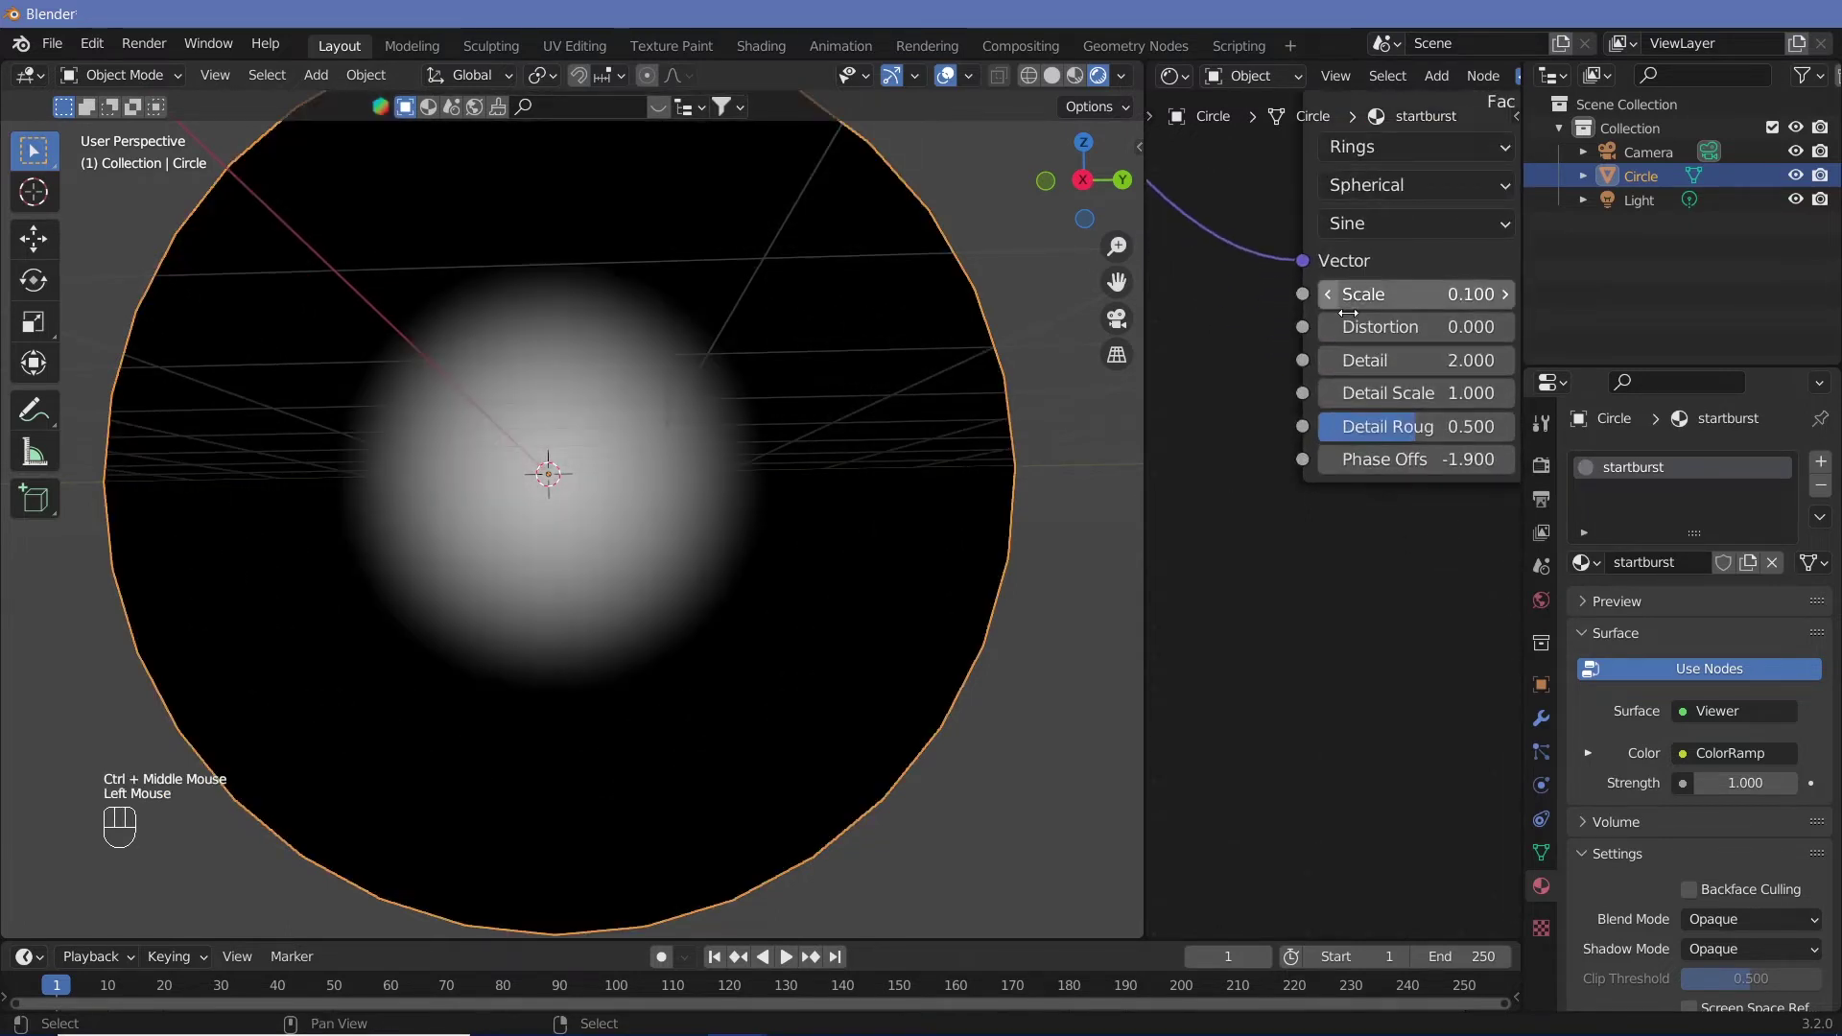
left_click_drag(1430, 460, 1495, 475)
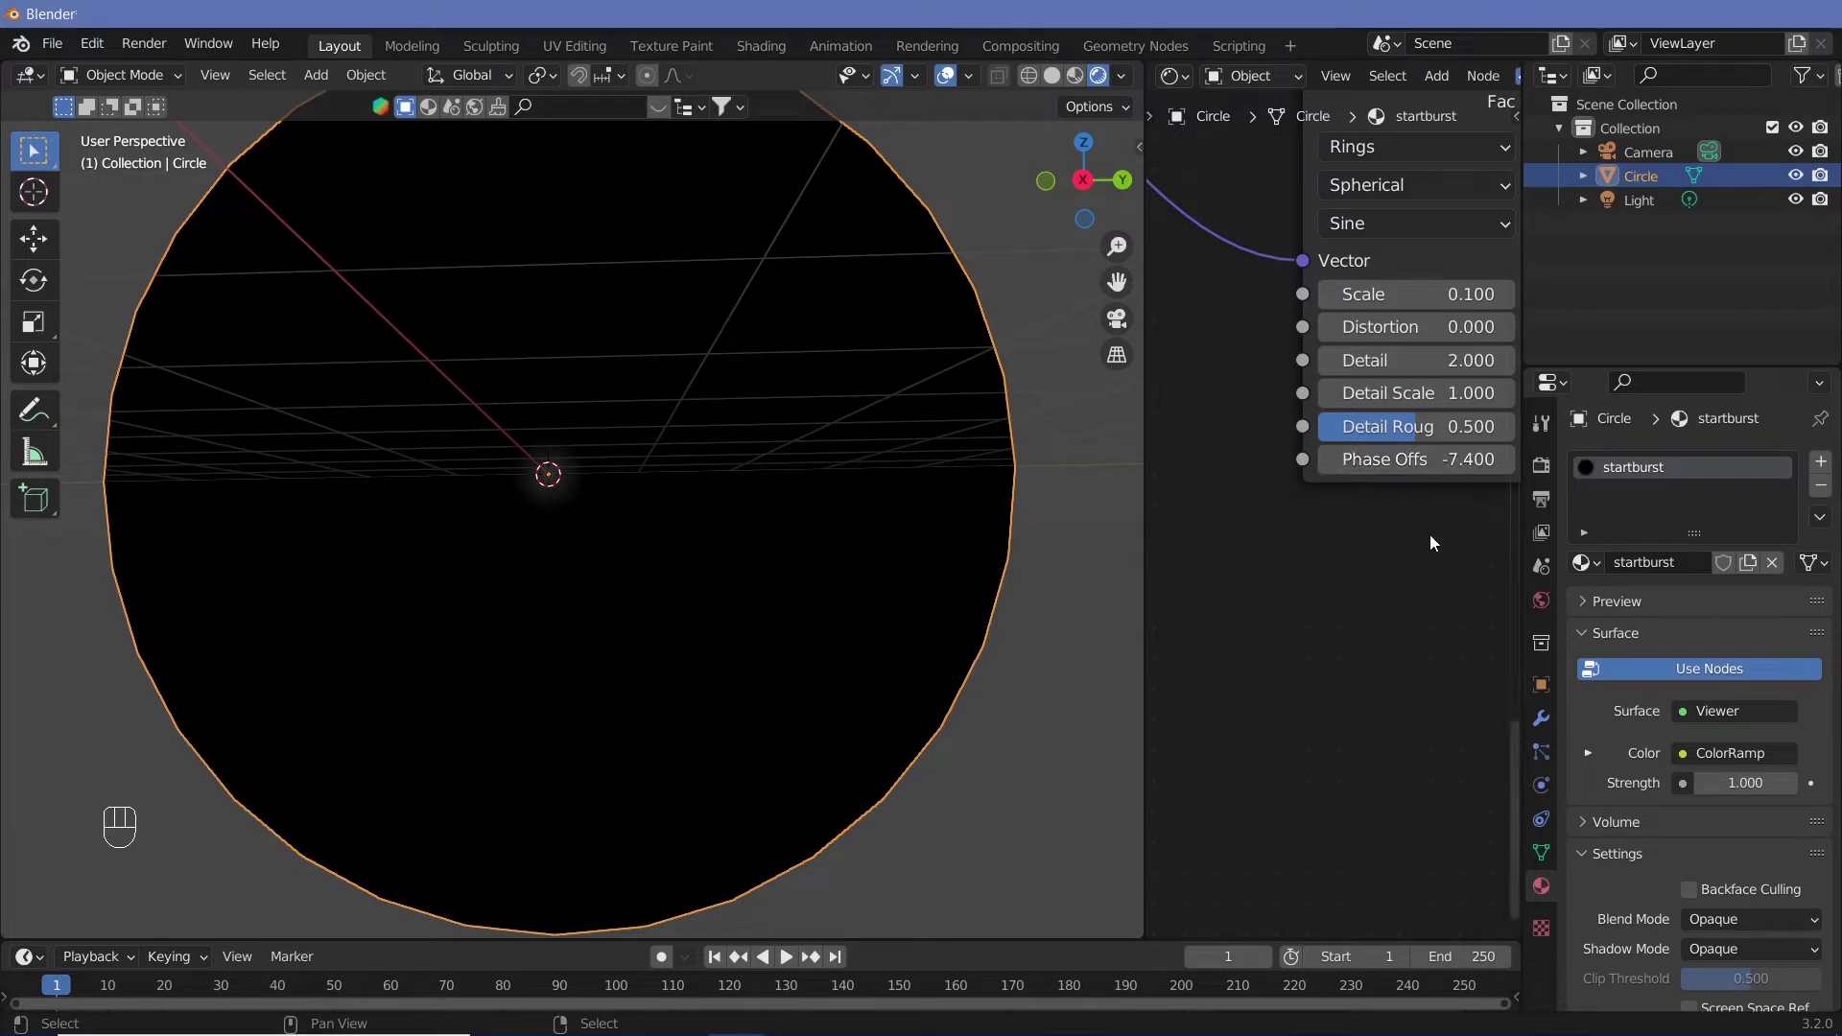
Shift the wave ColorRamp's black stop slightly toward white and readjust the Wave Texture's phase offset until only the circle's rim glows
middle_click_drag(1431, 543, 1346, 796)
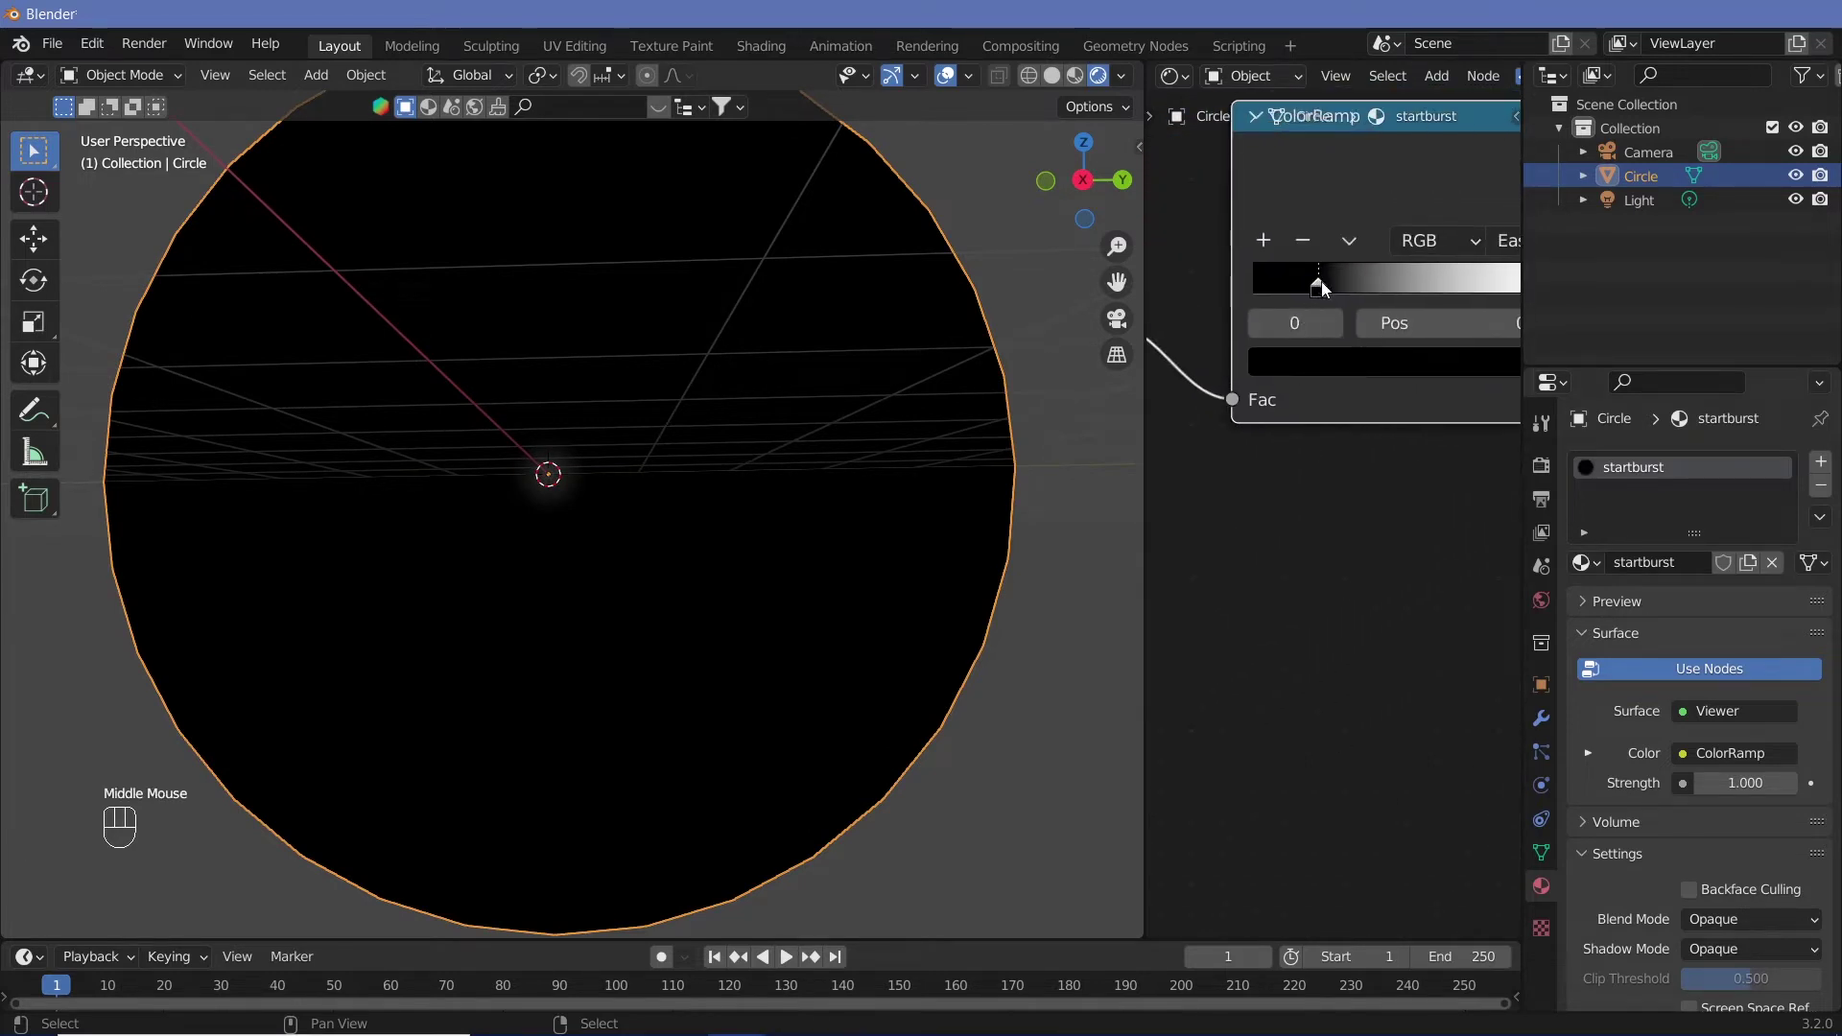
left_click_drag(1324, 288, 1342, 290)
middle_click_drag(1416, 592, 1324, 494)
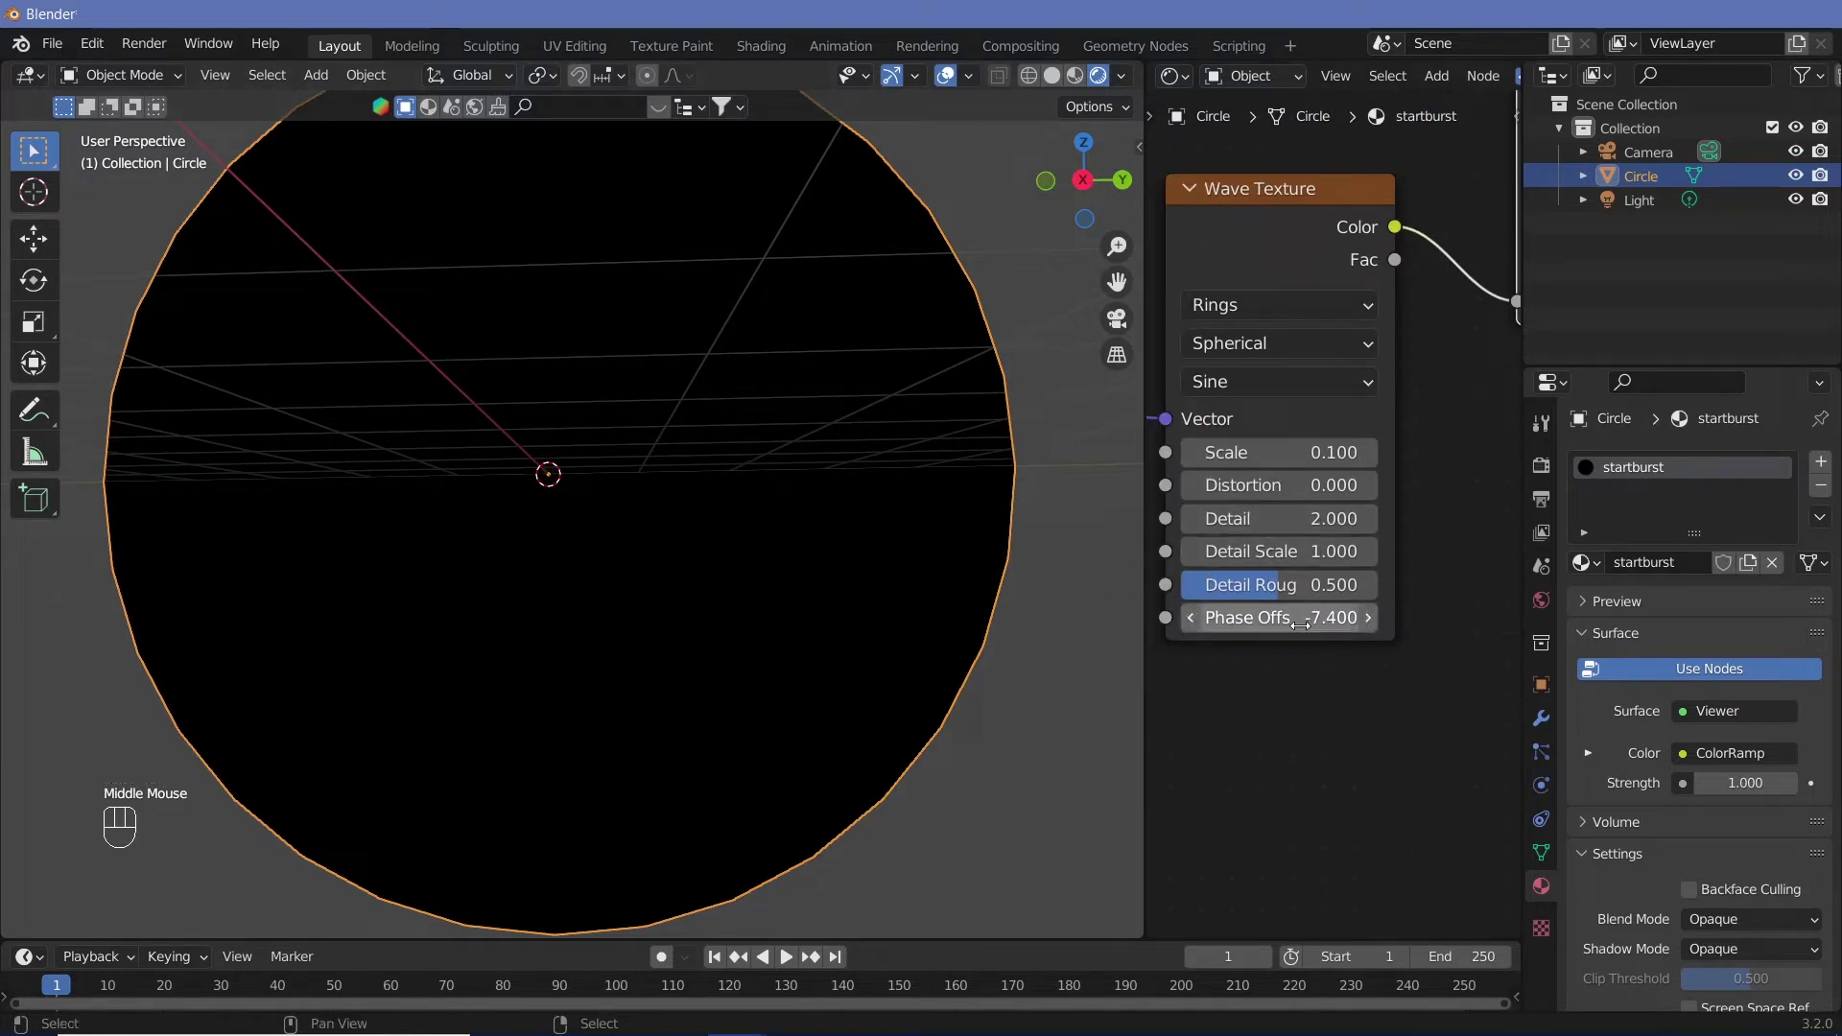
left_click(1367, 617)
left_click(1367, 617)
left_click(1367, 617)
mouse_move(1302, 617)
left_mouse_down()
mouse_move(1341, 617)
mouse_move(1184, 617)
left_mouse_up()
Add a Math node near the Greater Than node and set its operation to Multiply
middle_click_drag(1468, 428, 1396, 762, "ctrl")
middle_click_drag(1366, 645, 1436, 720)
middle_click_drag(1386, 569, 1494, 669)
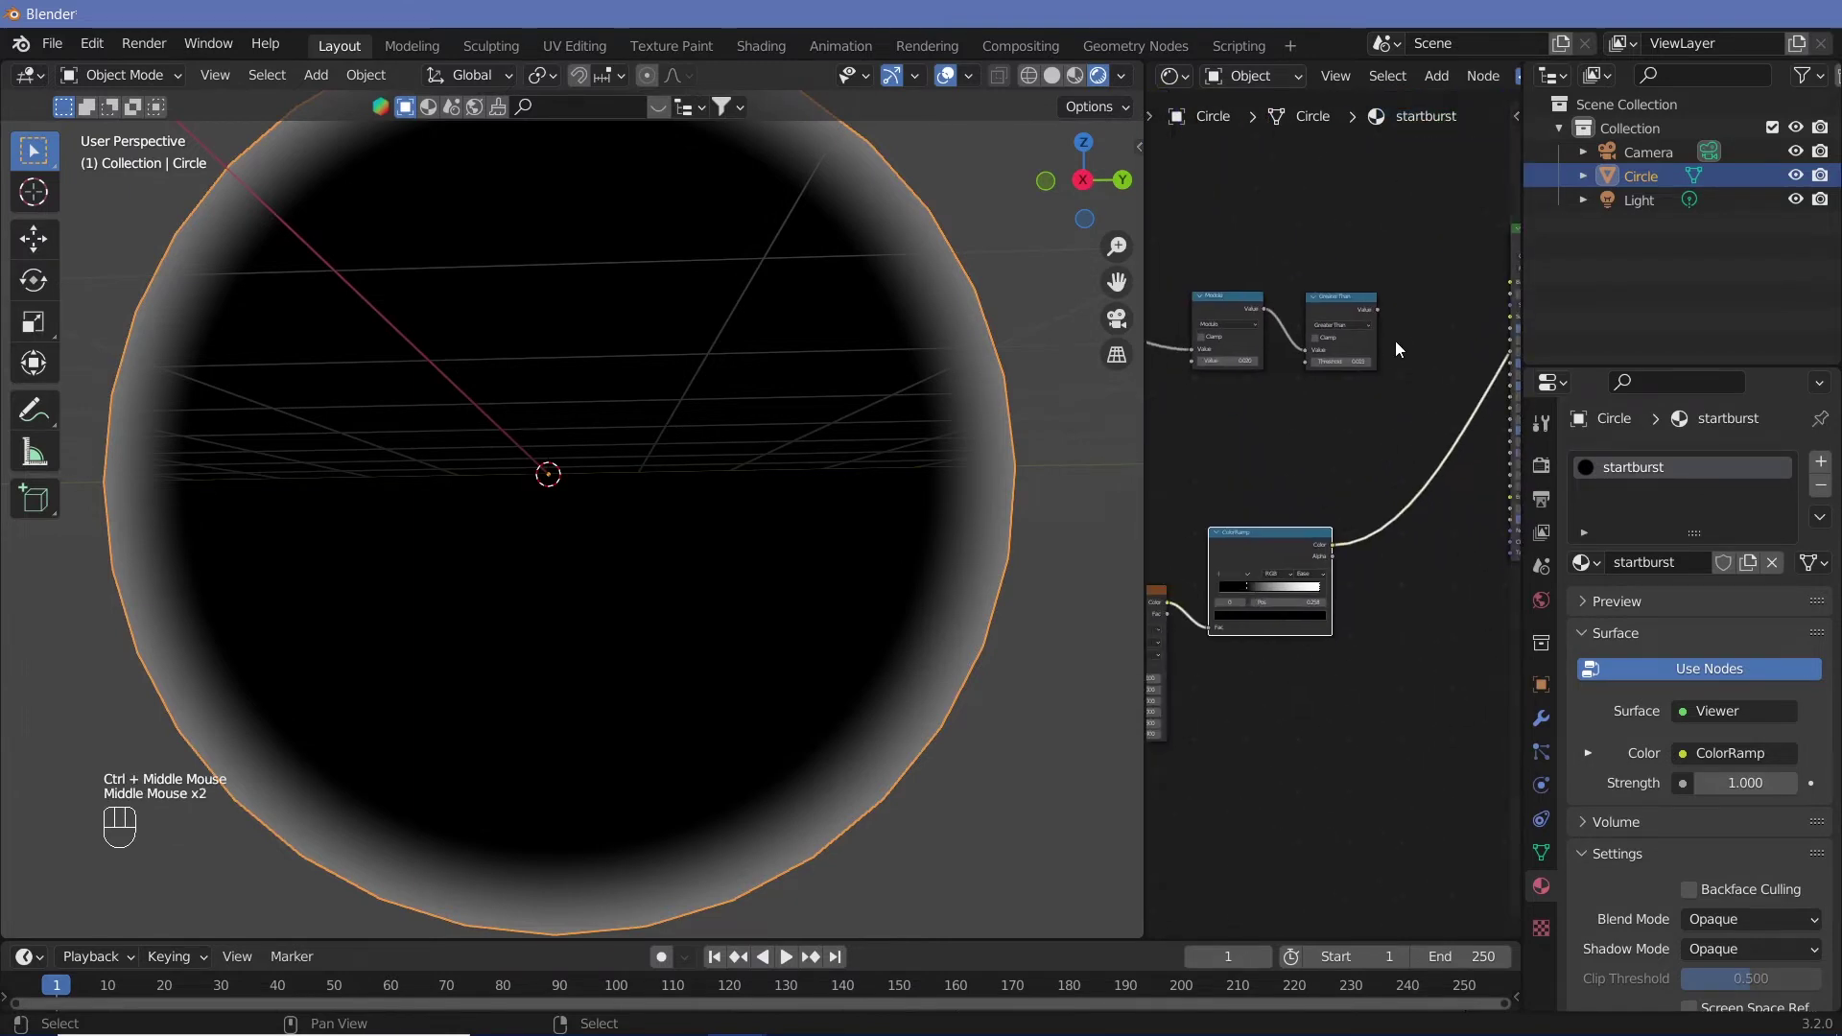
key("shift+a")
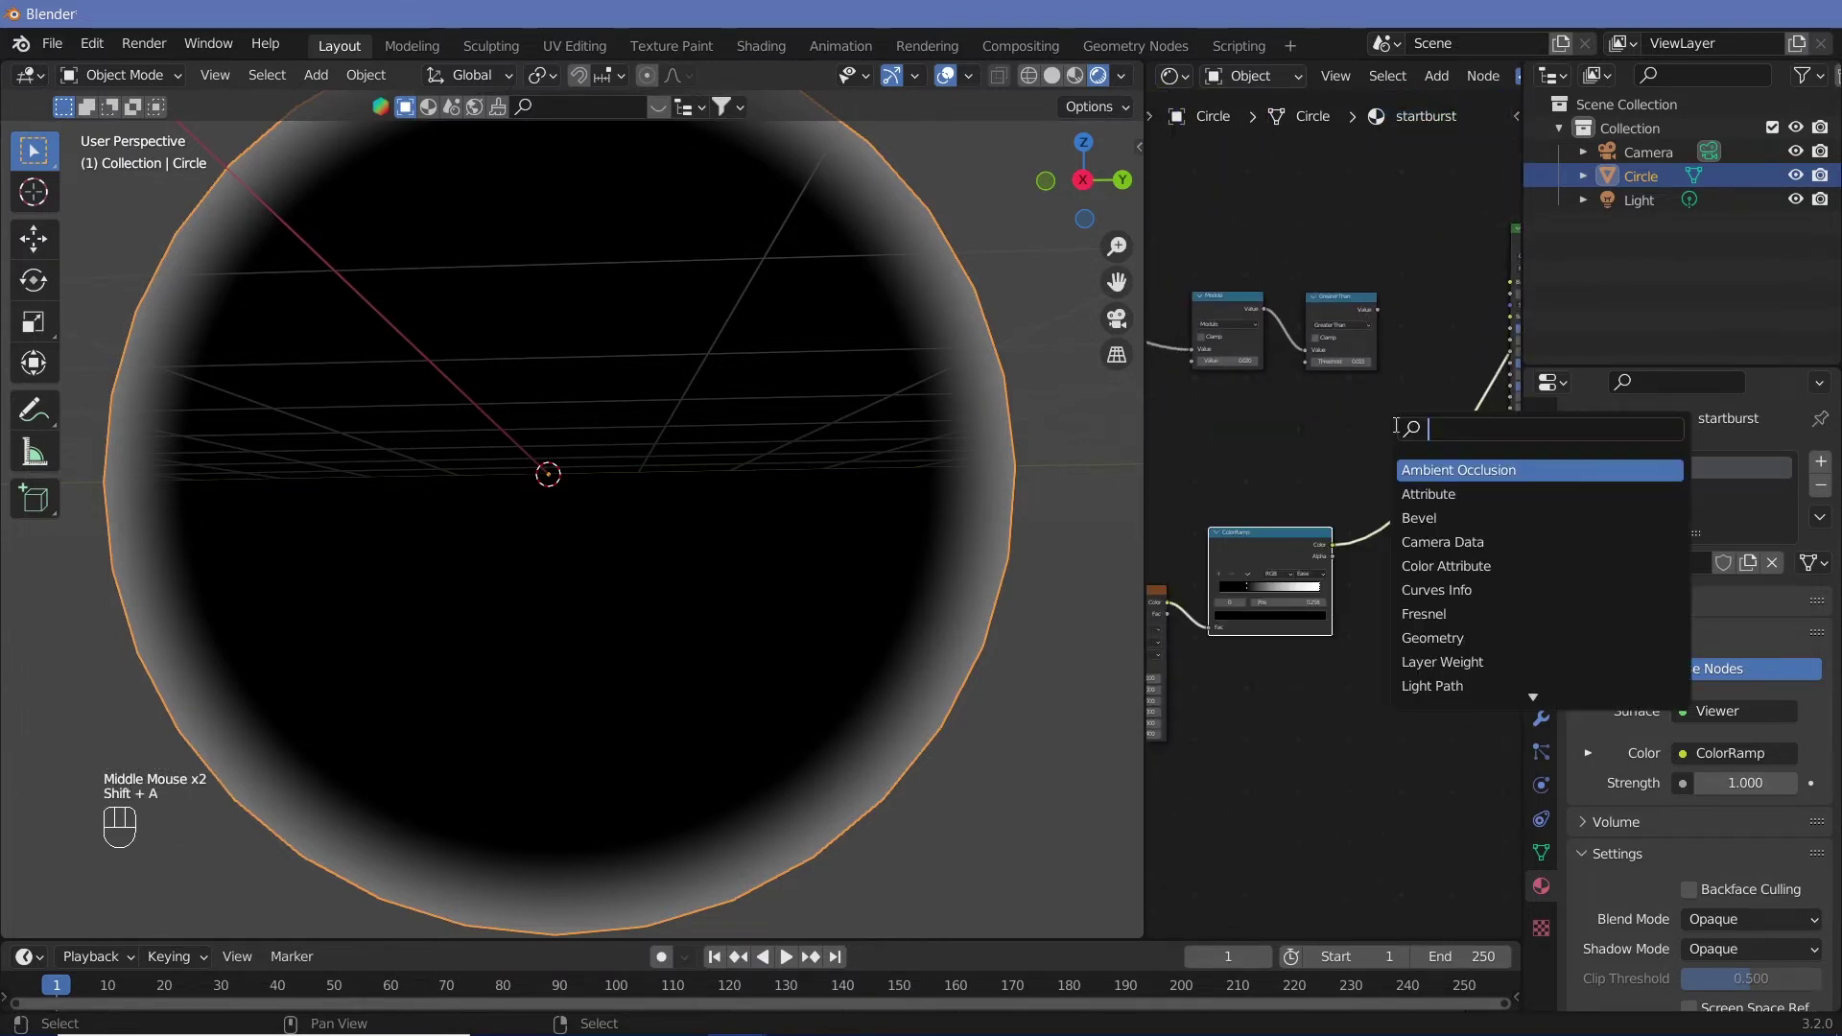
type("math")
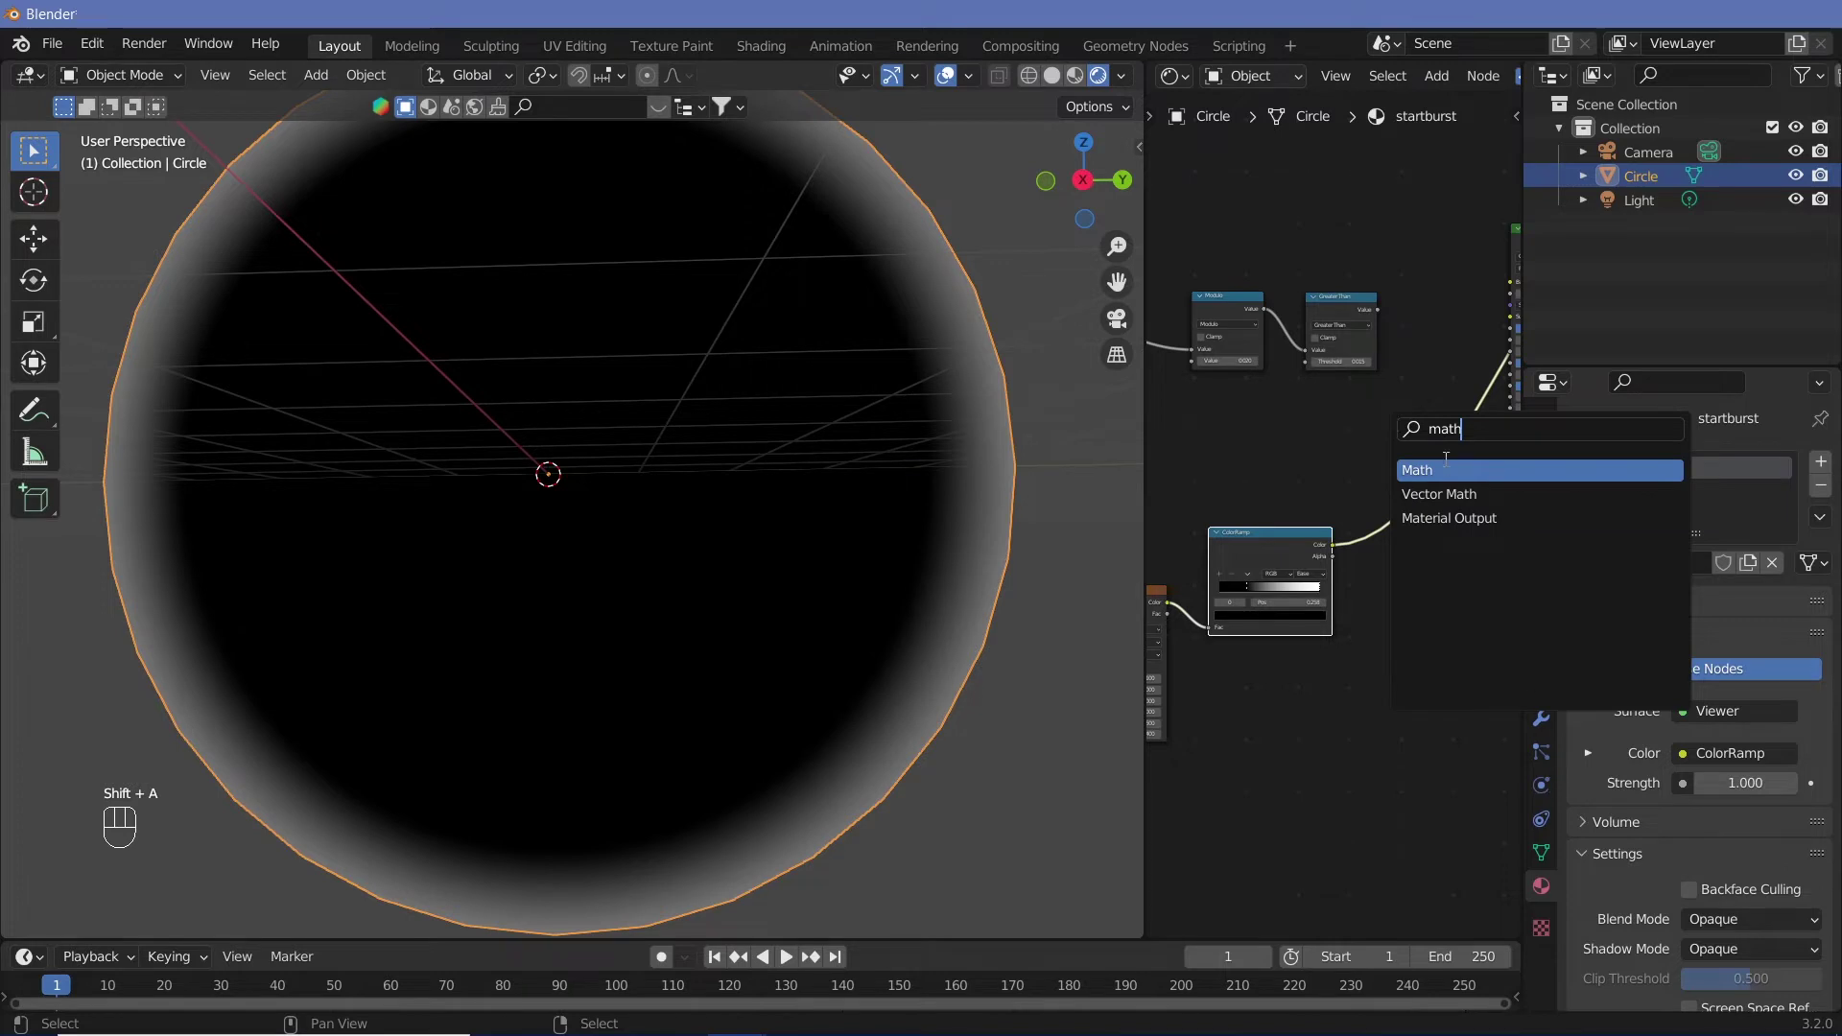
left_click(1446, 463)
left_click(1402, 427)
left_click(1402, 426)
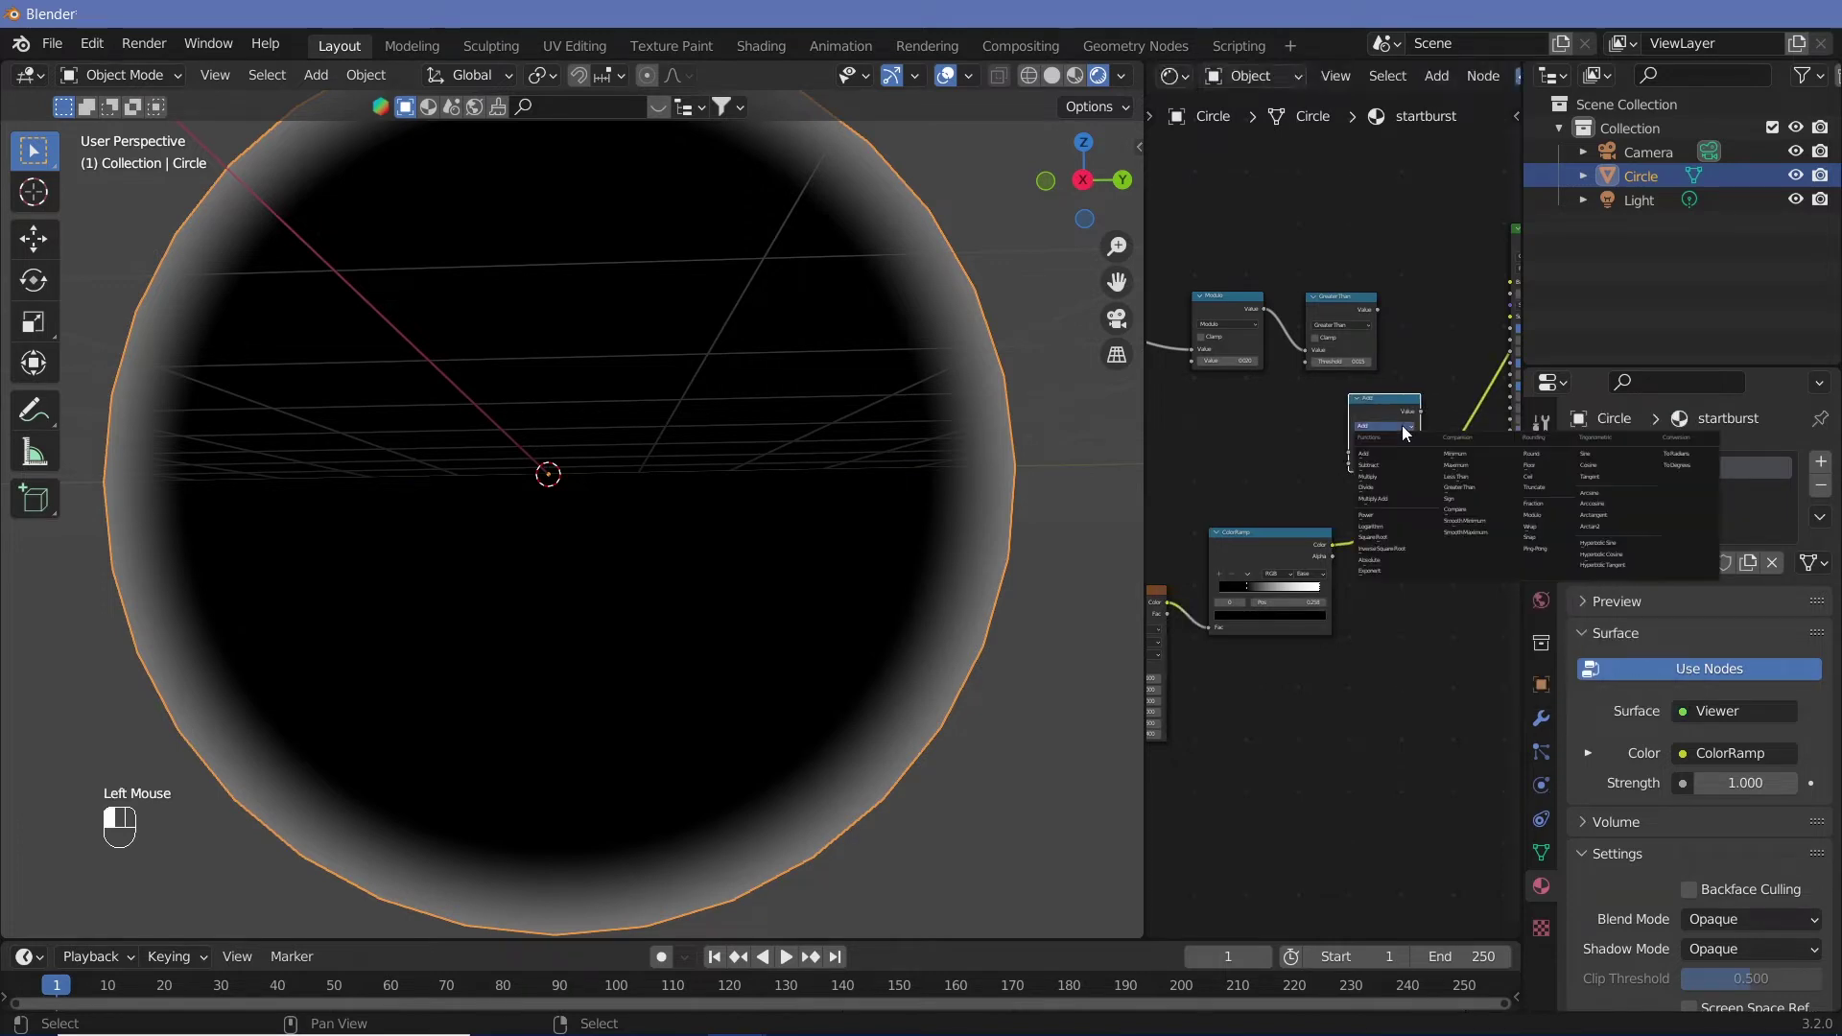
left_click(1398, 480)
Insert the Multiply node on the ColorRamp's output link and connect the Greater Than value to its other input
left_click_drag(1400, 404, 1454, 443)
left_click_drag(1378, 309, 1407, 498)
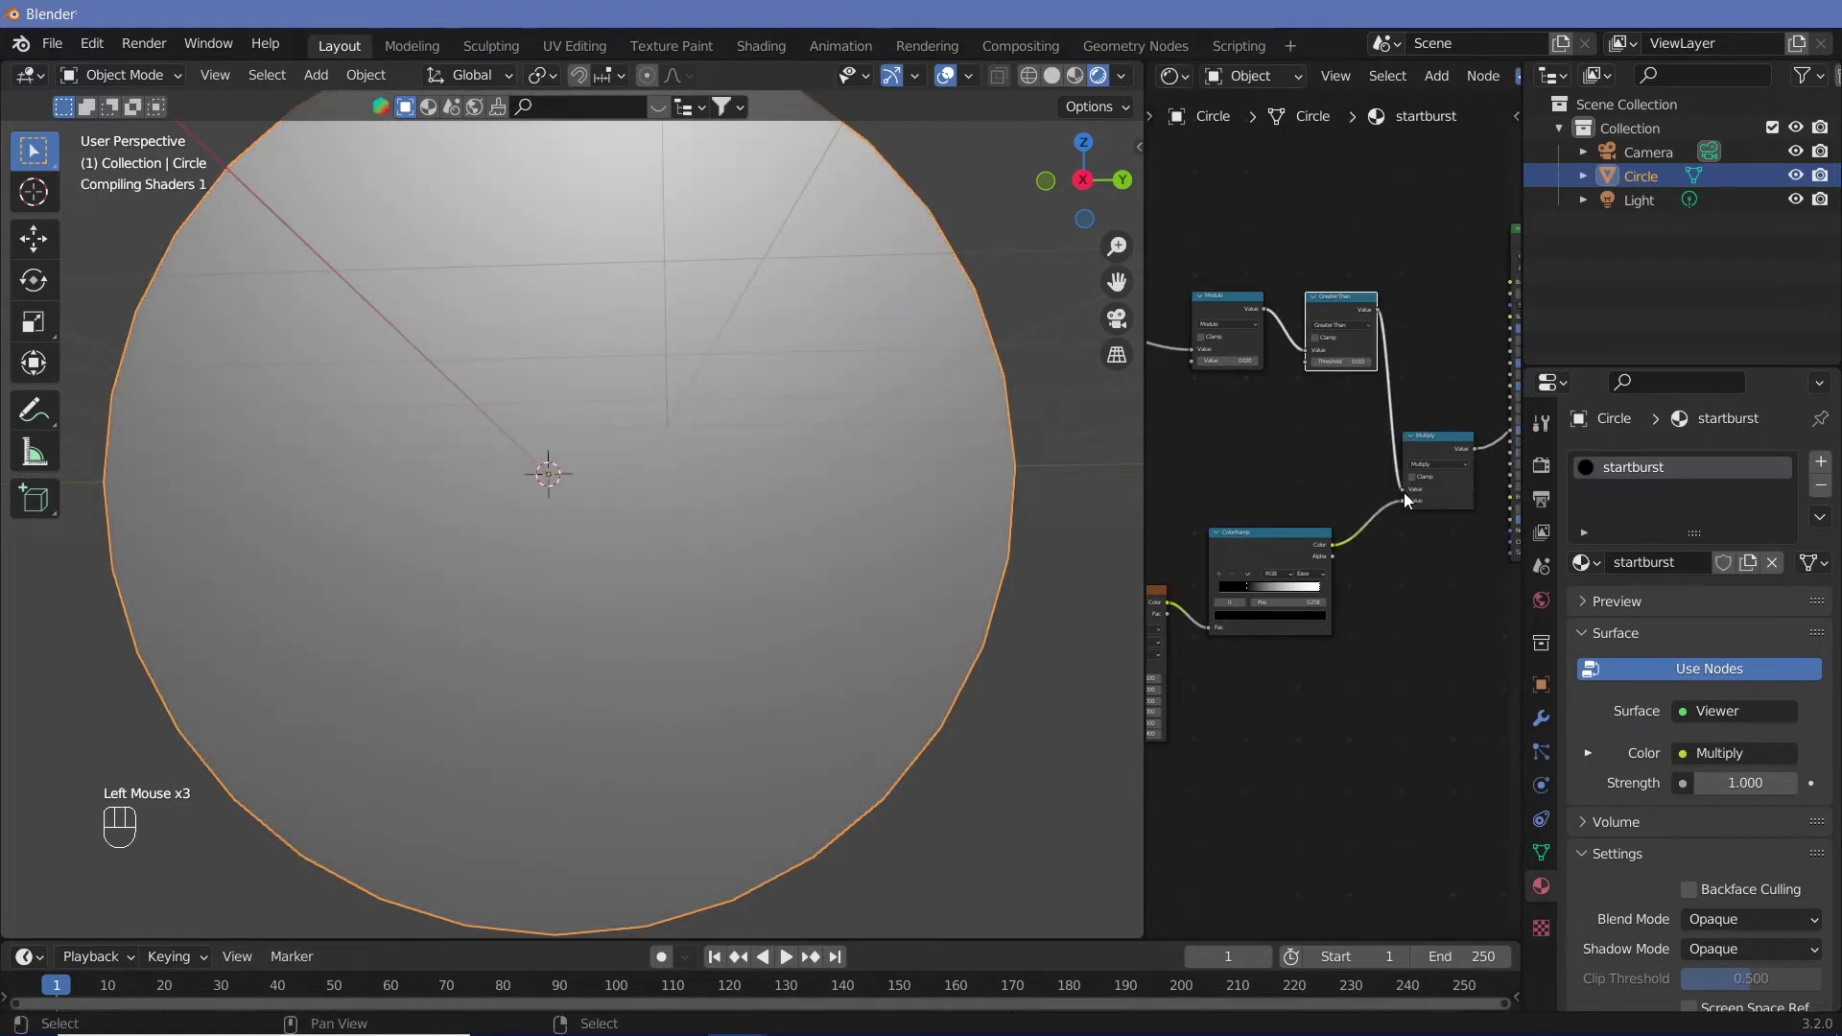
Set the Wave Texture's phase offset to -22.5
middle_click_drag(1409, 693, 1284, 641)
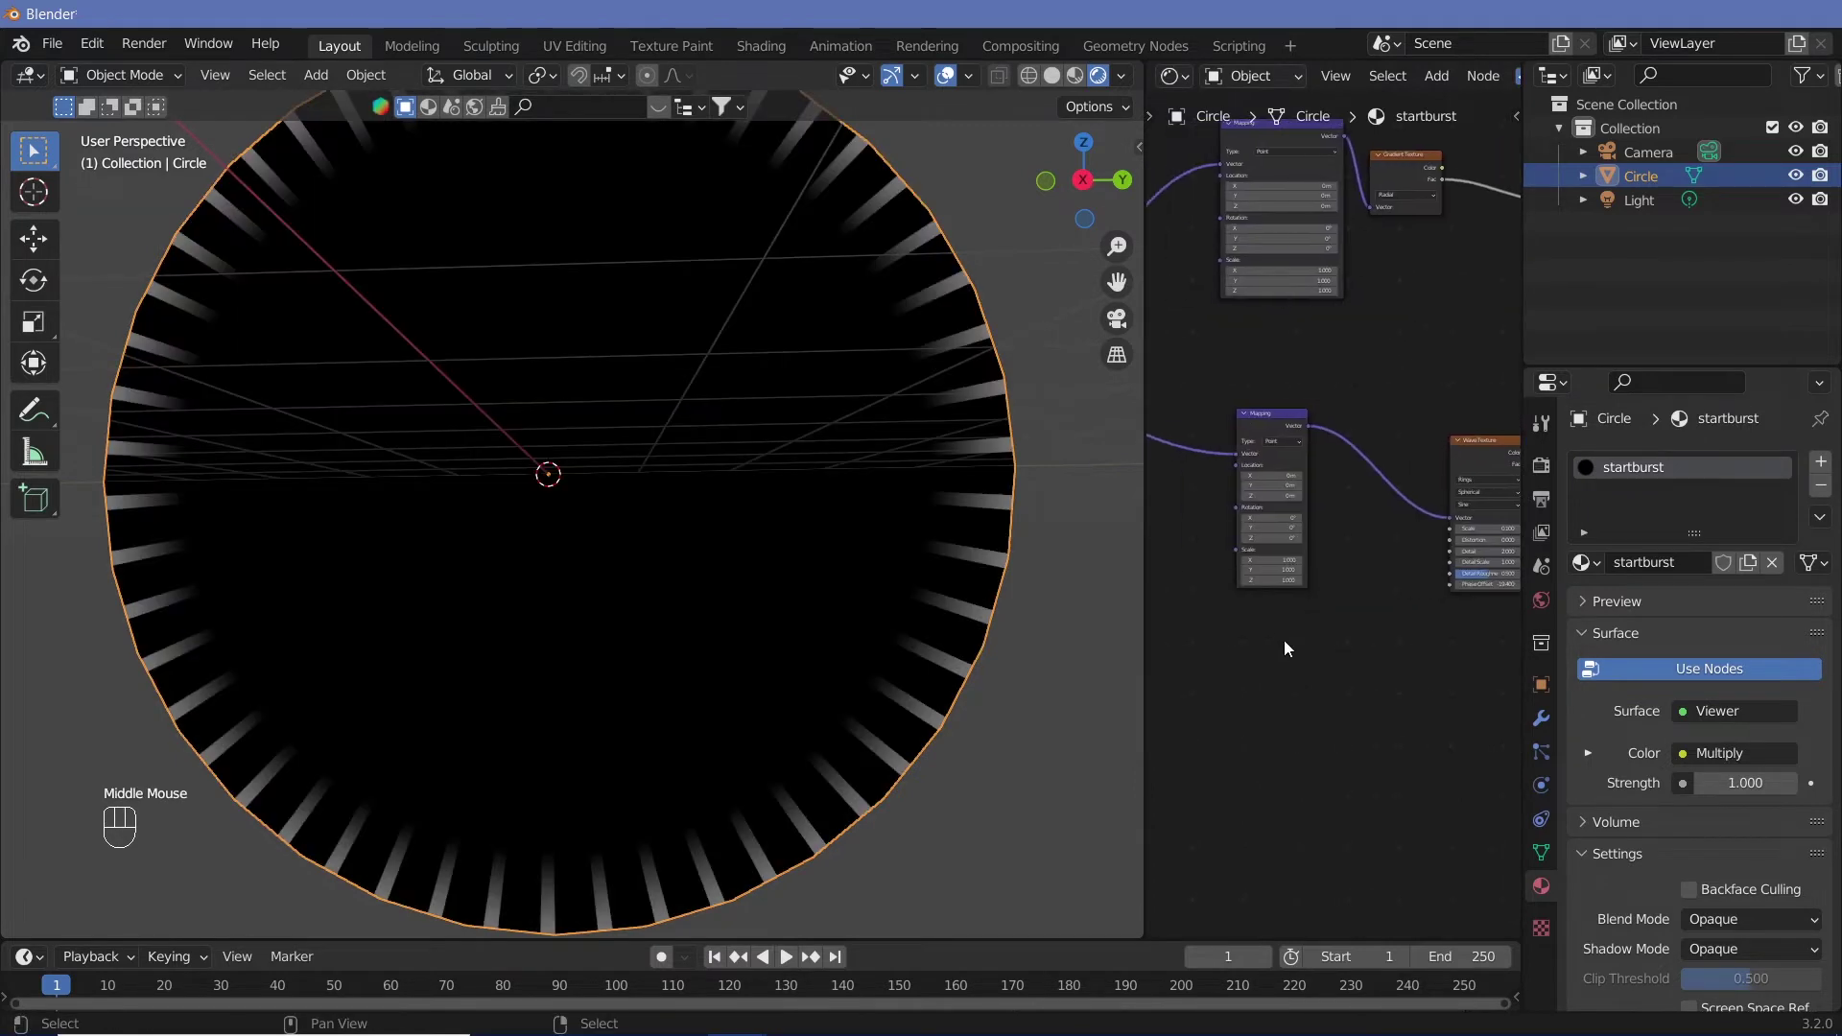
middle_click_drag(1441, 666, 1273, 616)
left_click(1362, 580)
mouse_move(1307, 581)
left_mouse_down()
mouse_move(1247, 581)
mouse_move(1305, 580)
left_mouse_up()
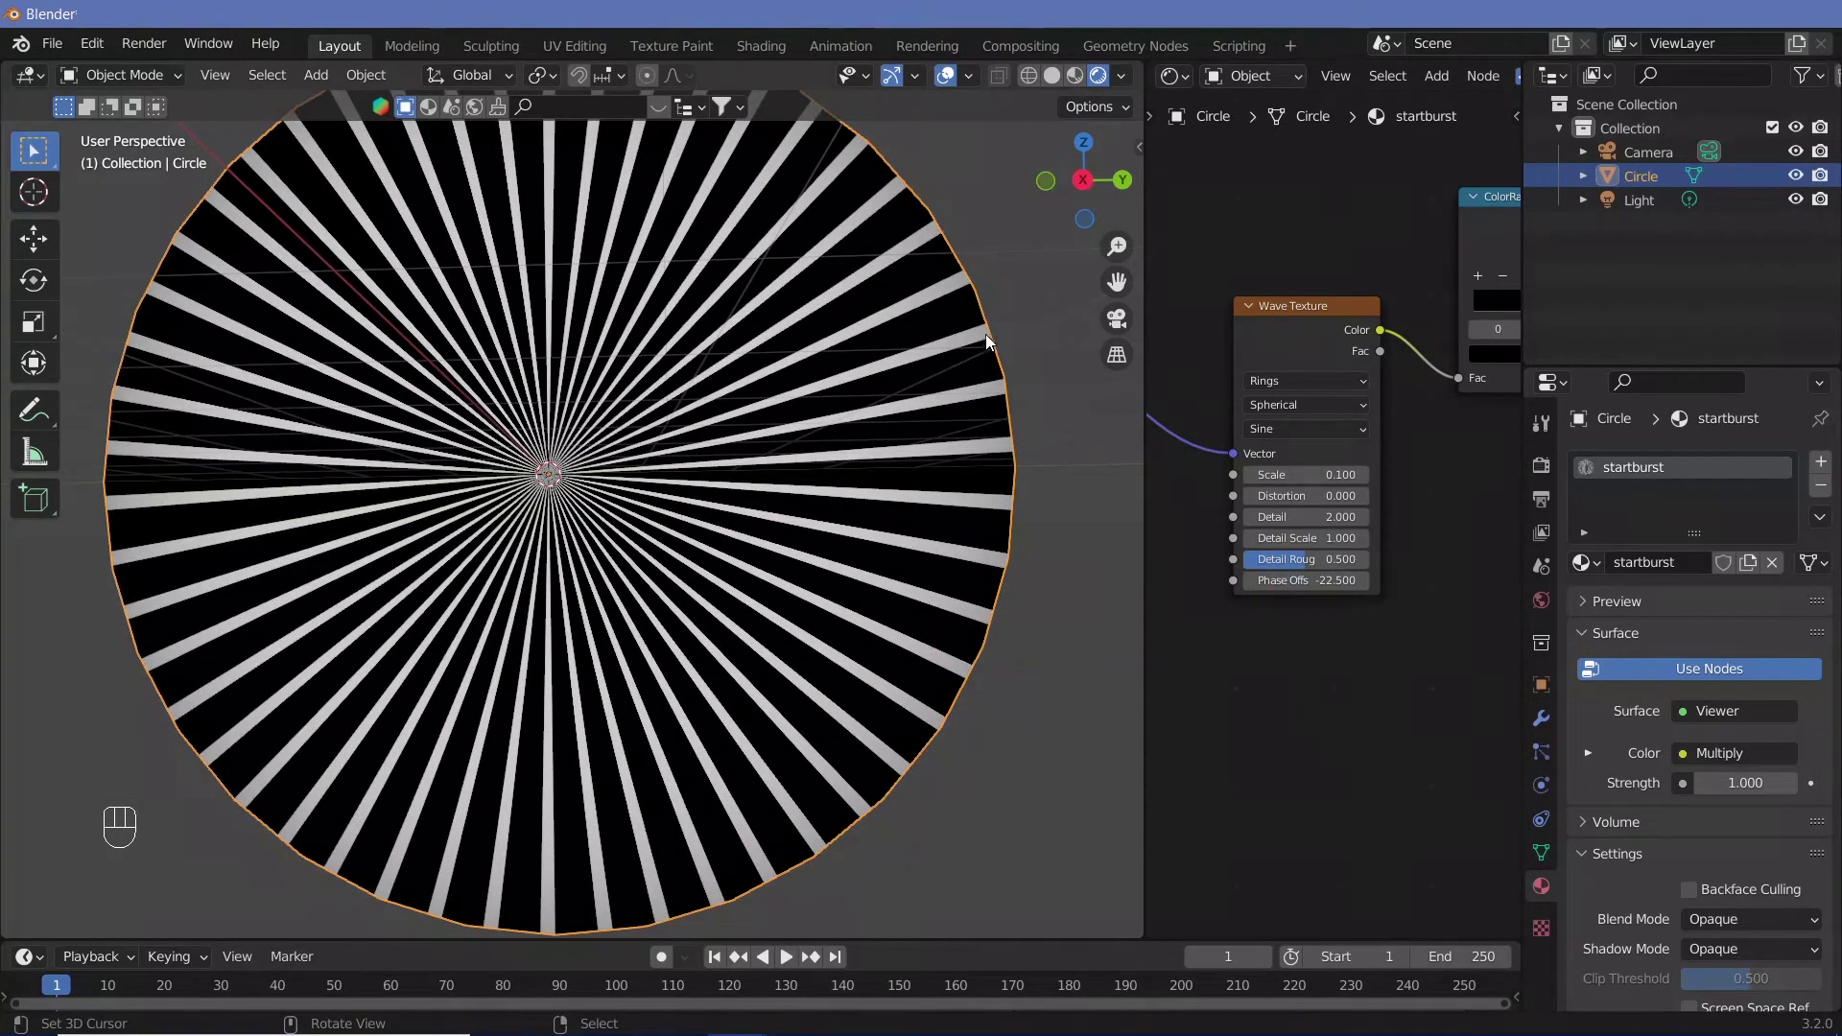
Duplicate the radial Gradient Texture and its Mapping node and place the copies below the wave branch
middle_click_drag(1292, 636, 1293, 695, "ctrl")
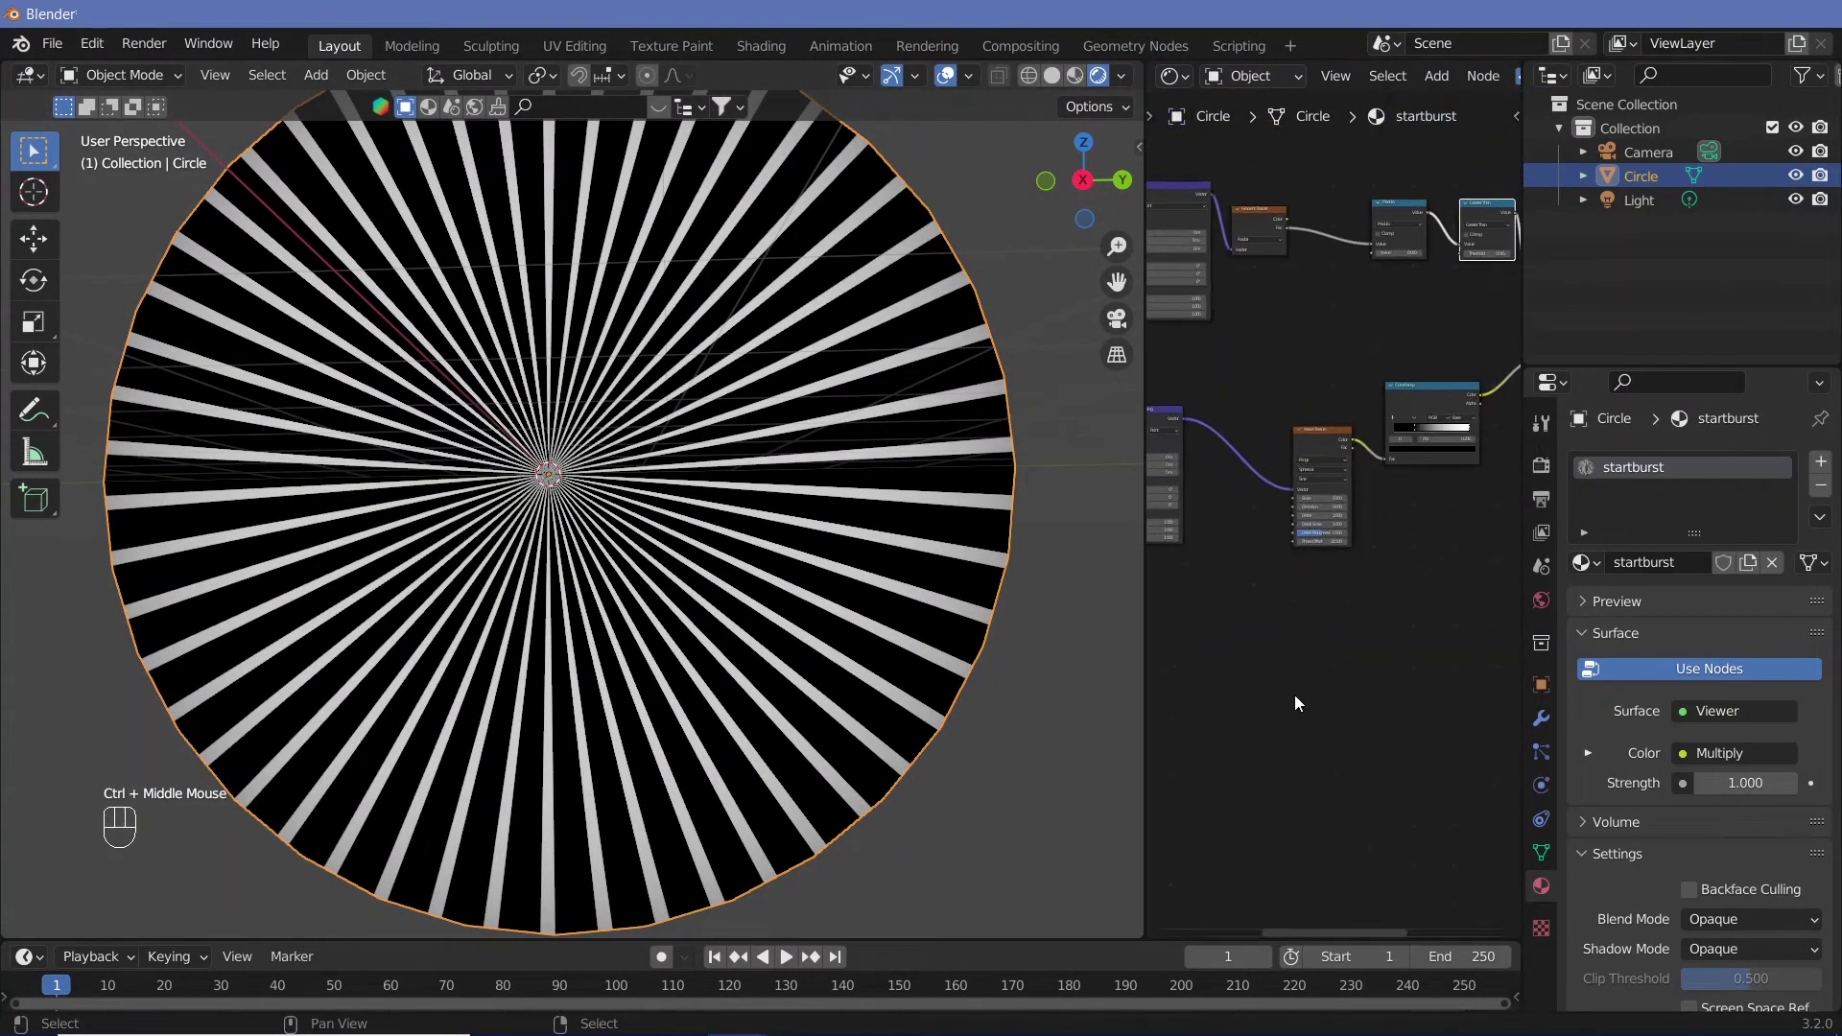
left_click(1262, 221)
key("shift+d")
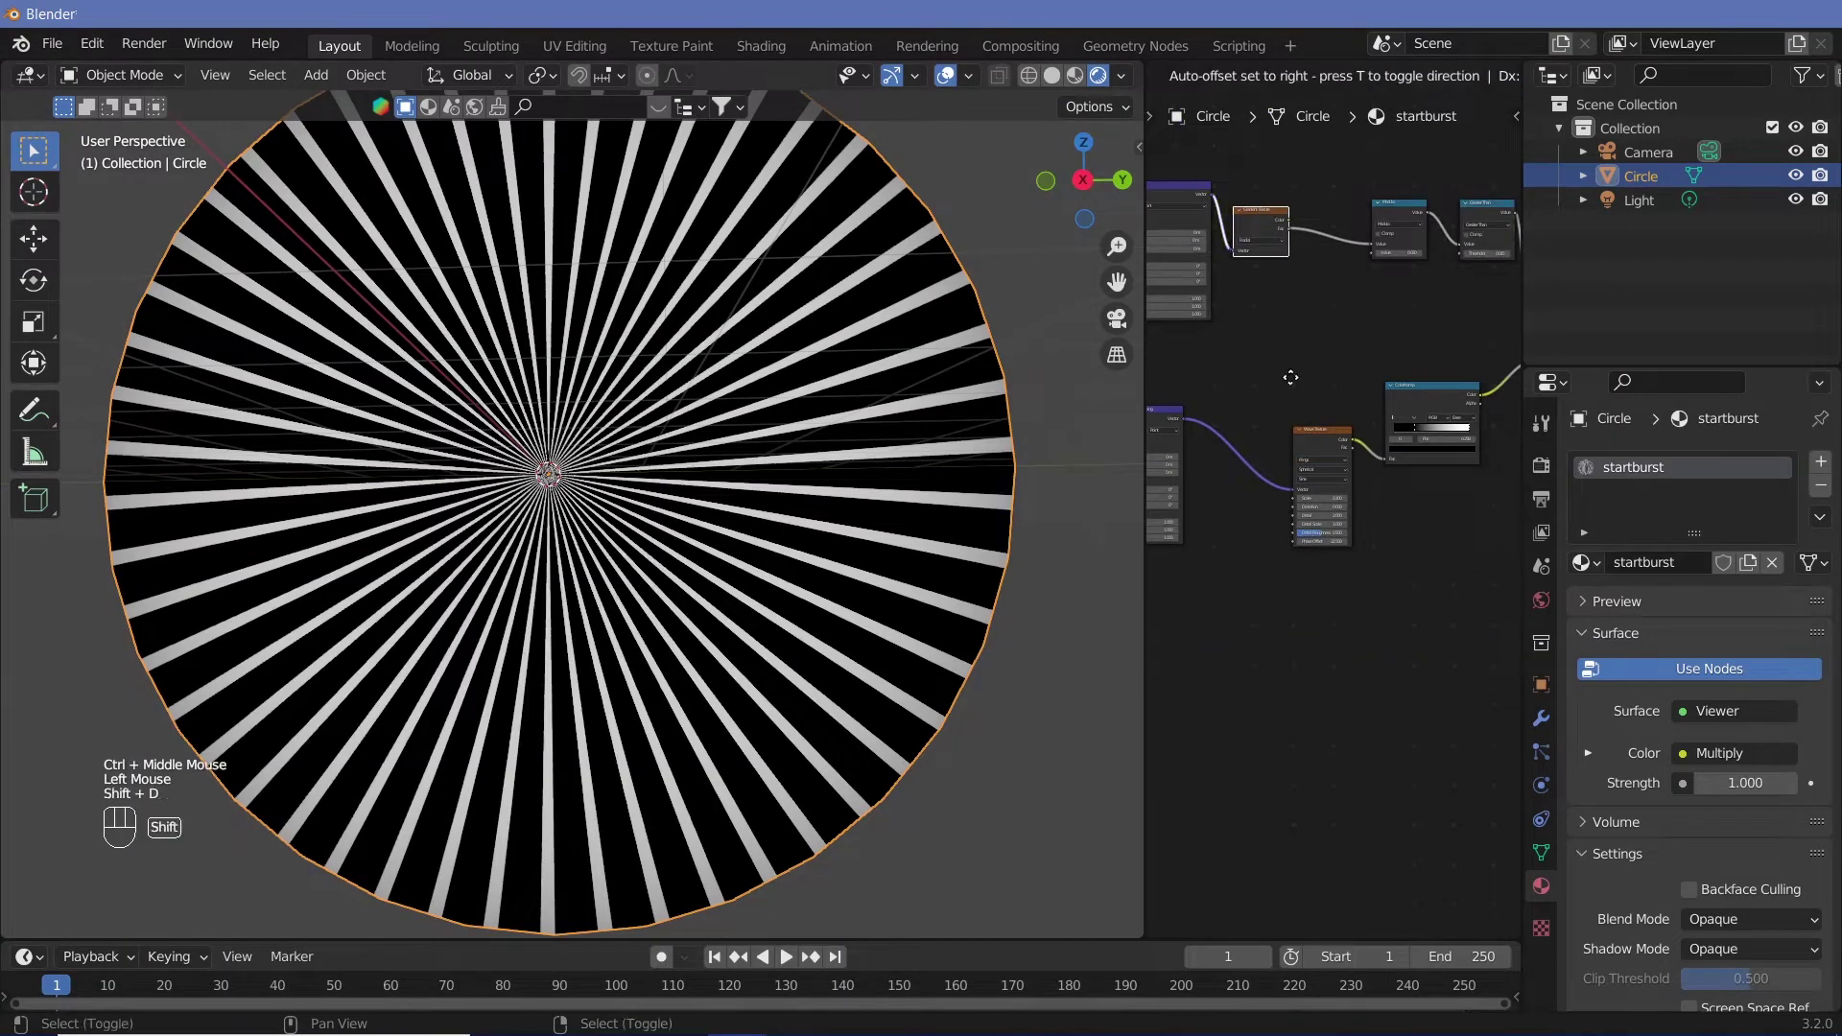
left_click(1300, 660)
left_click(1173, 195)
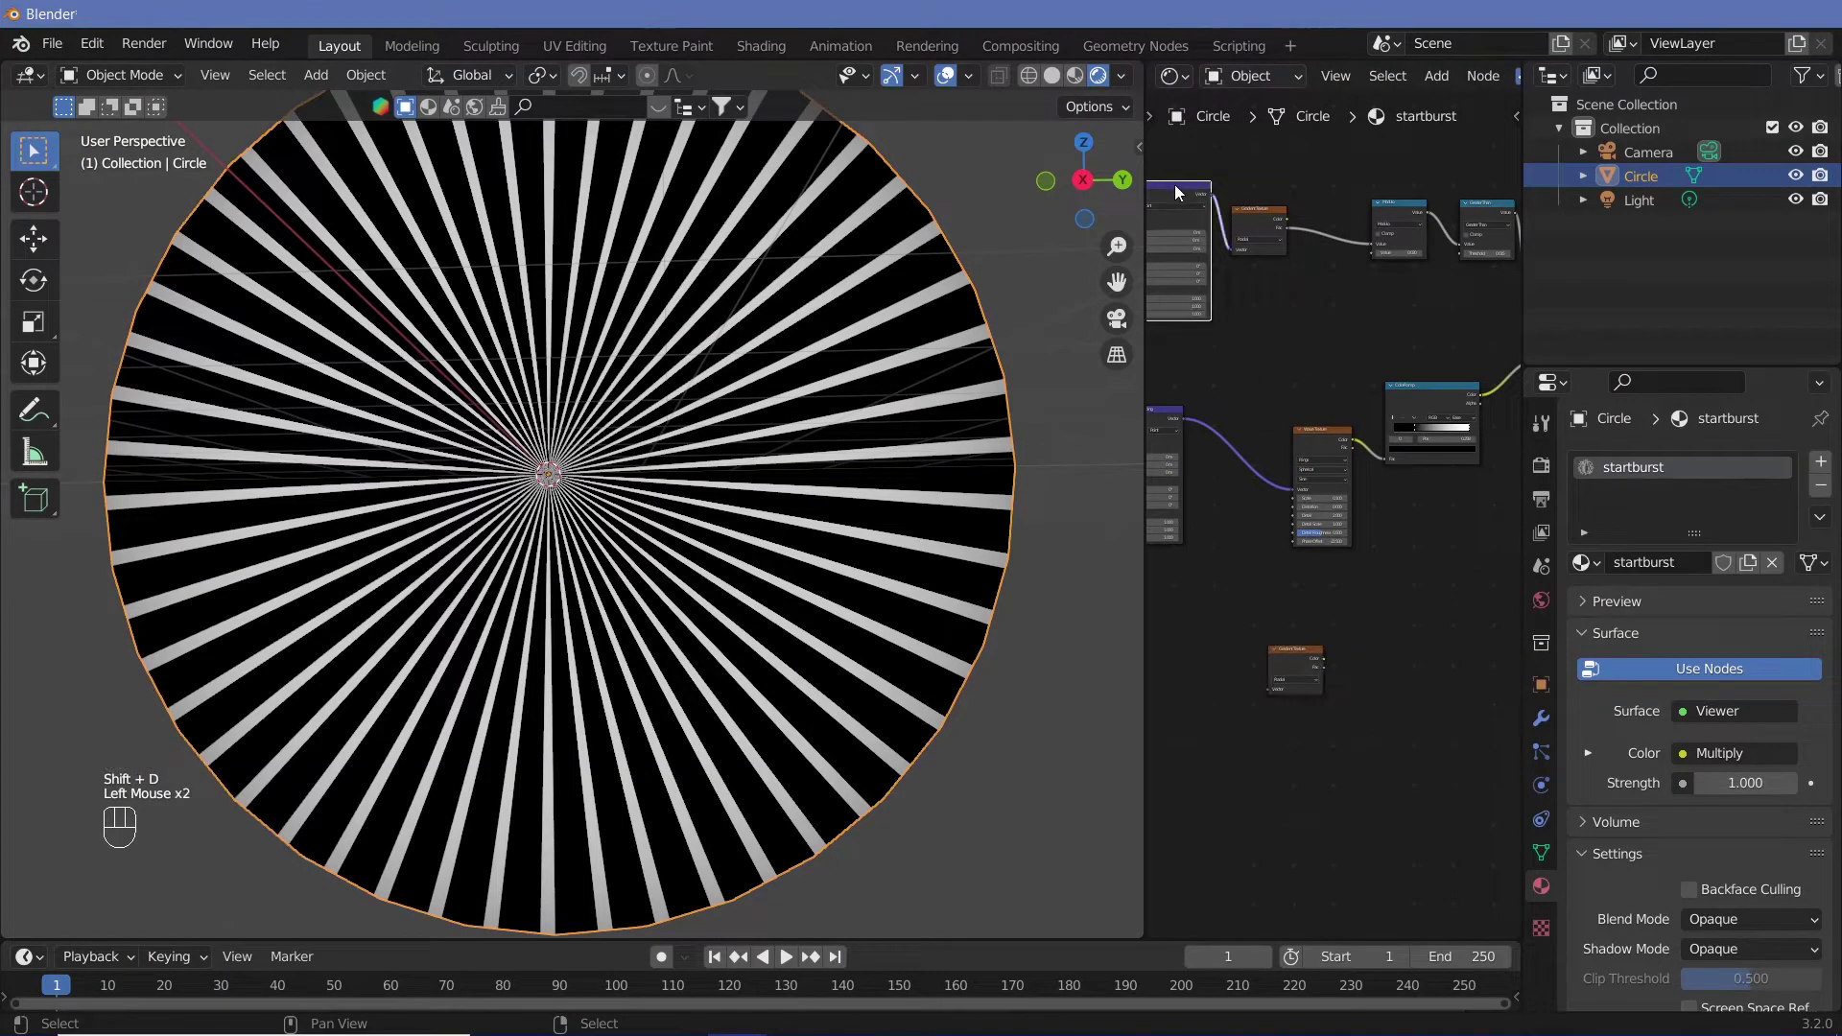
key("shift+d")
left_click(1259, 622)
Feed the Texture Coordinate's Object output into the duplicated Mapping node and connect that node's Vector output to the duplicated Gradient Texture
middle_click_drag(1259, 622, 1445, 609)
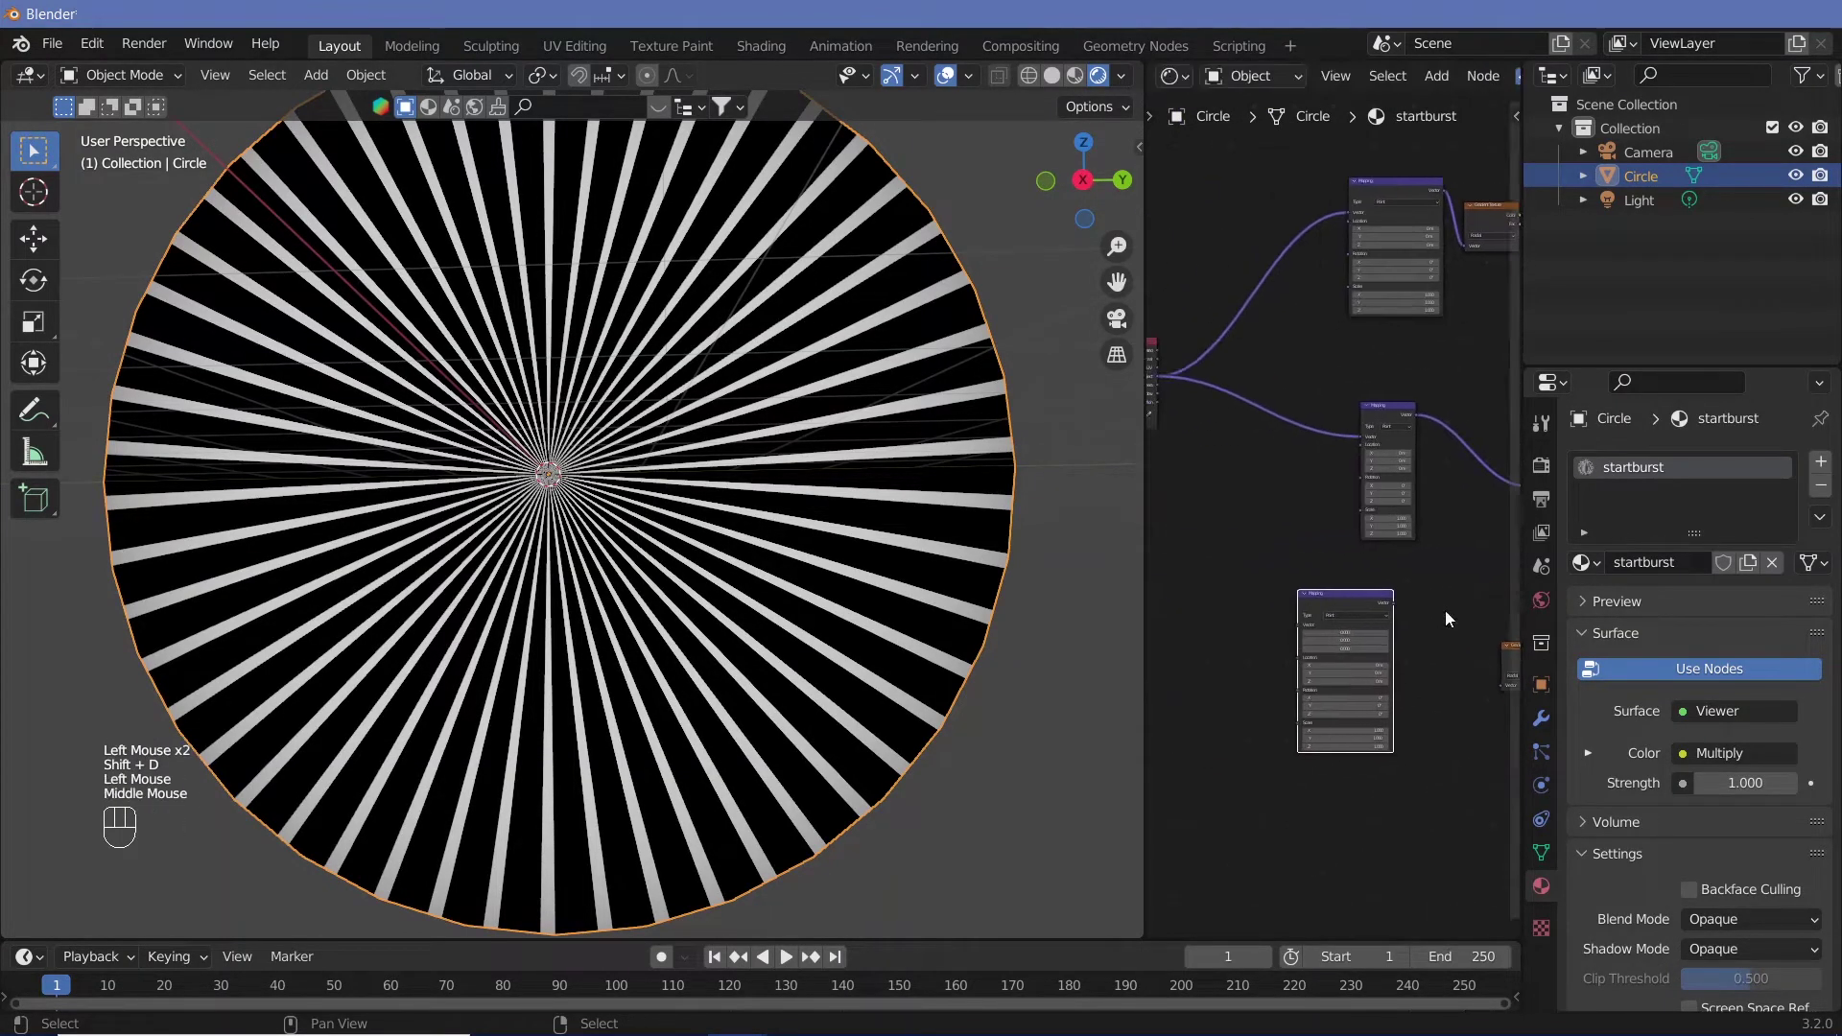
left_click_drag(1151, 379, 1434, 620)
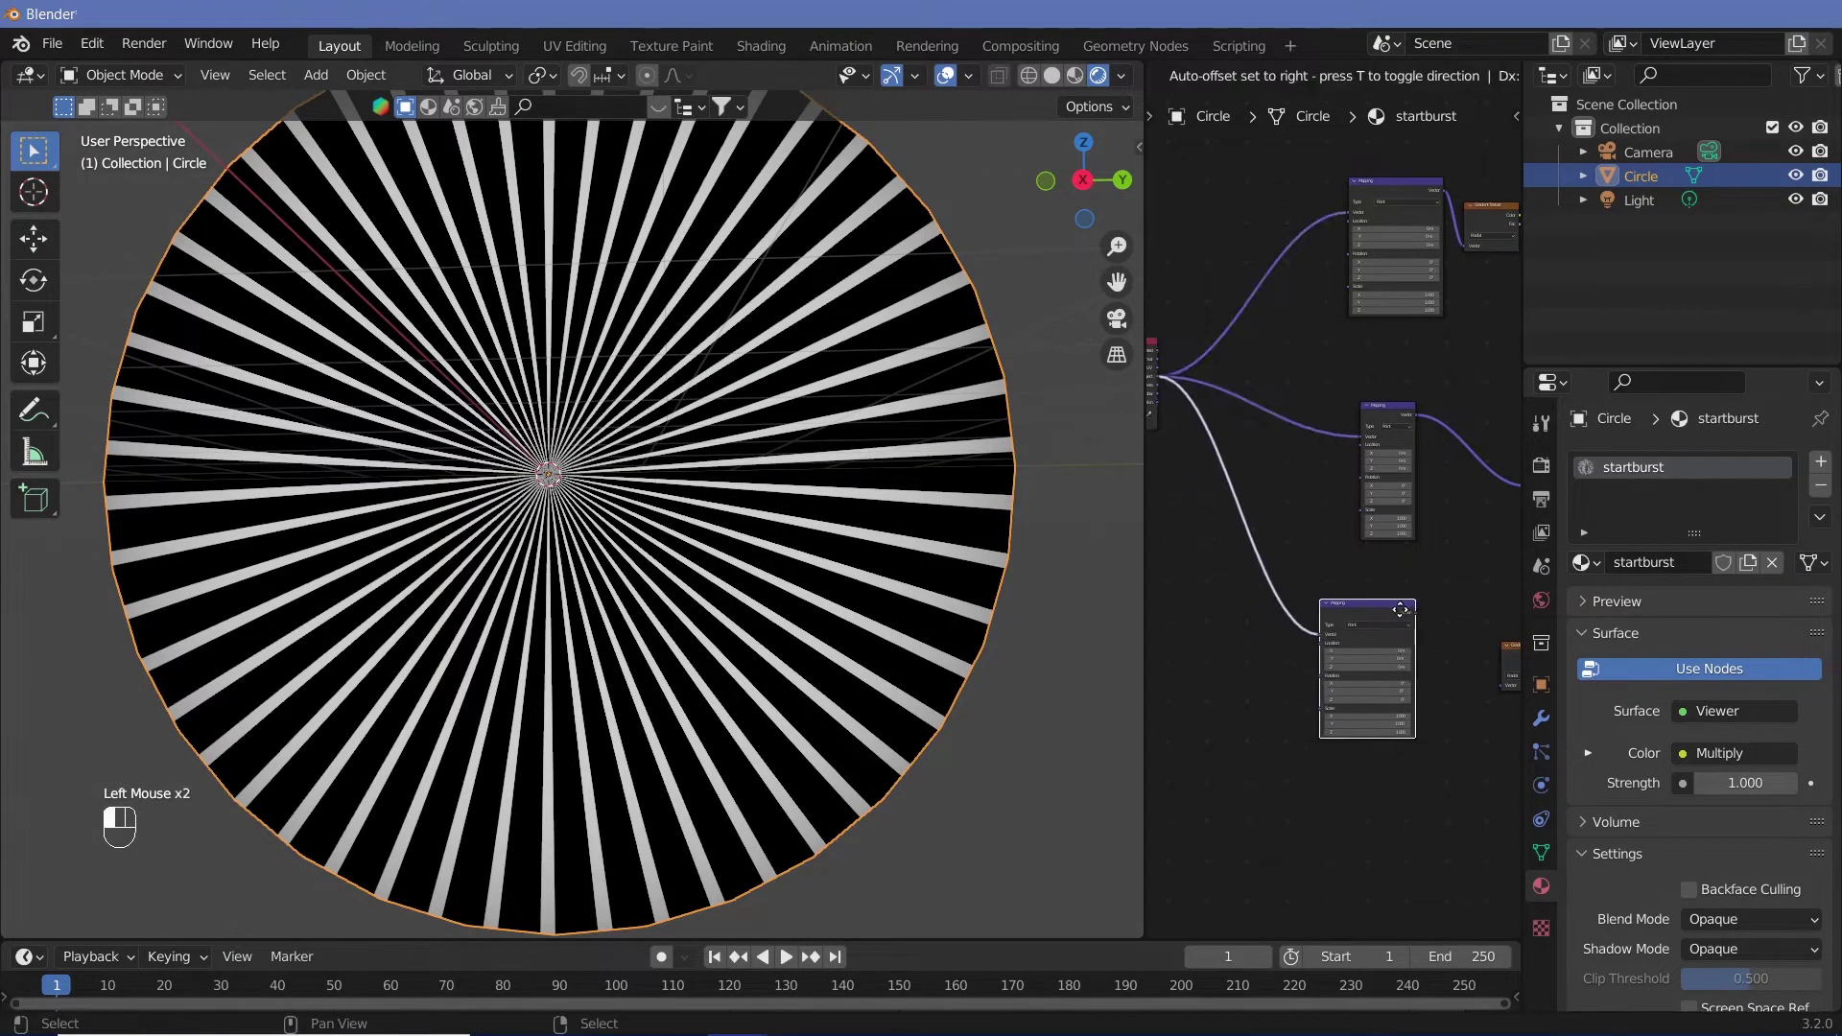
middle_click_drag(1434, 620, 1325, 521)
left_click_drag(1320, 514, 1393, 584)
Duplicate the ColorRamp beside the new Gradient Texture and connect the gradient's Color output to the copy's Fac input
middle_click_drag(1470, 556, 1329, 595)
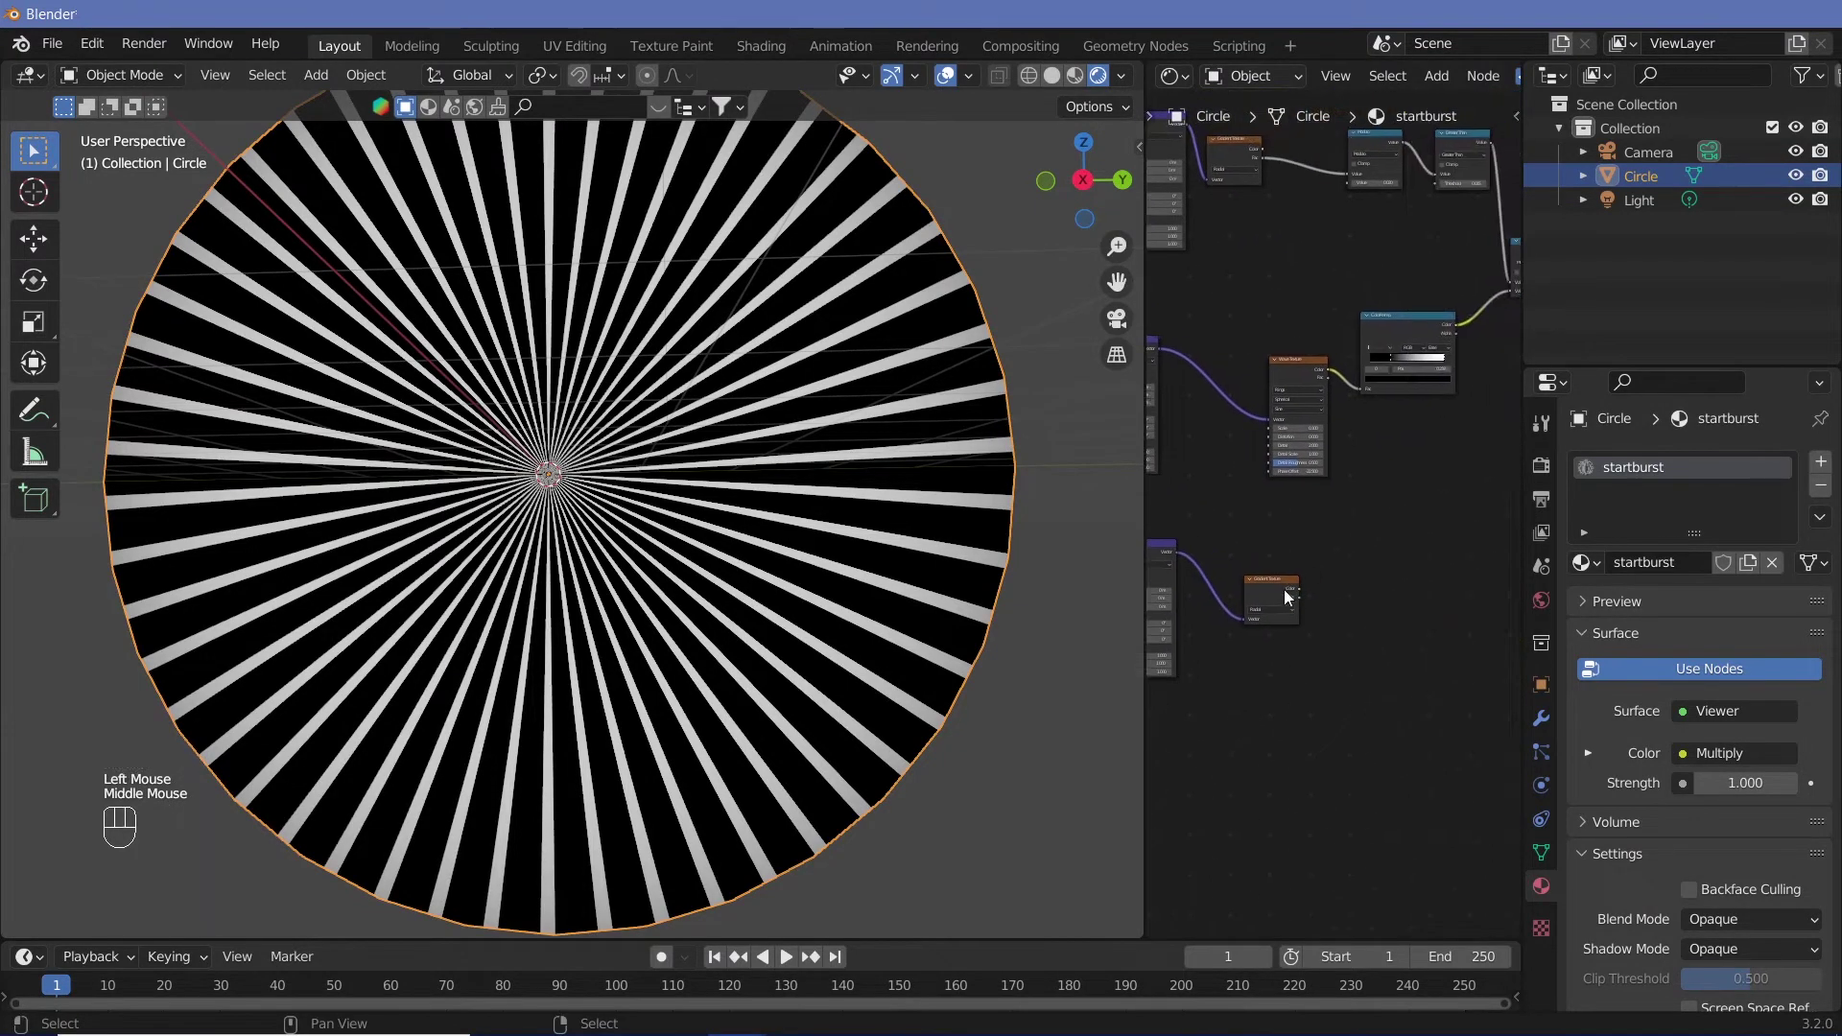
left_click(1403, 321)
key("shift+d")
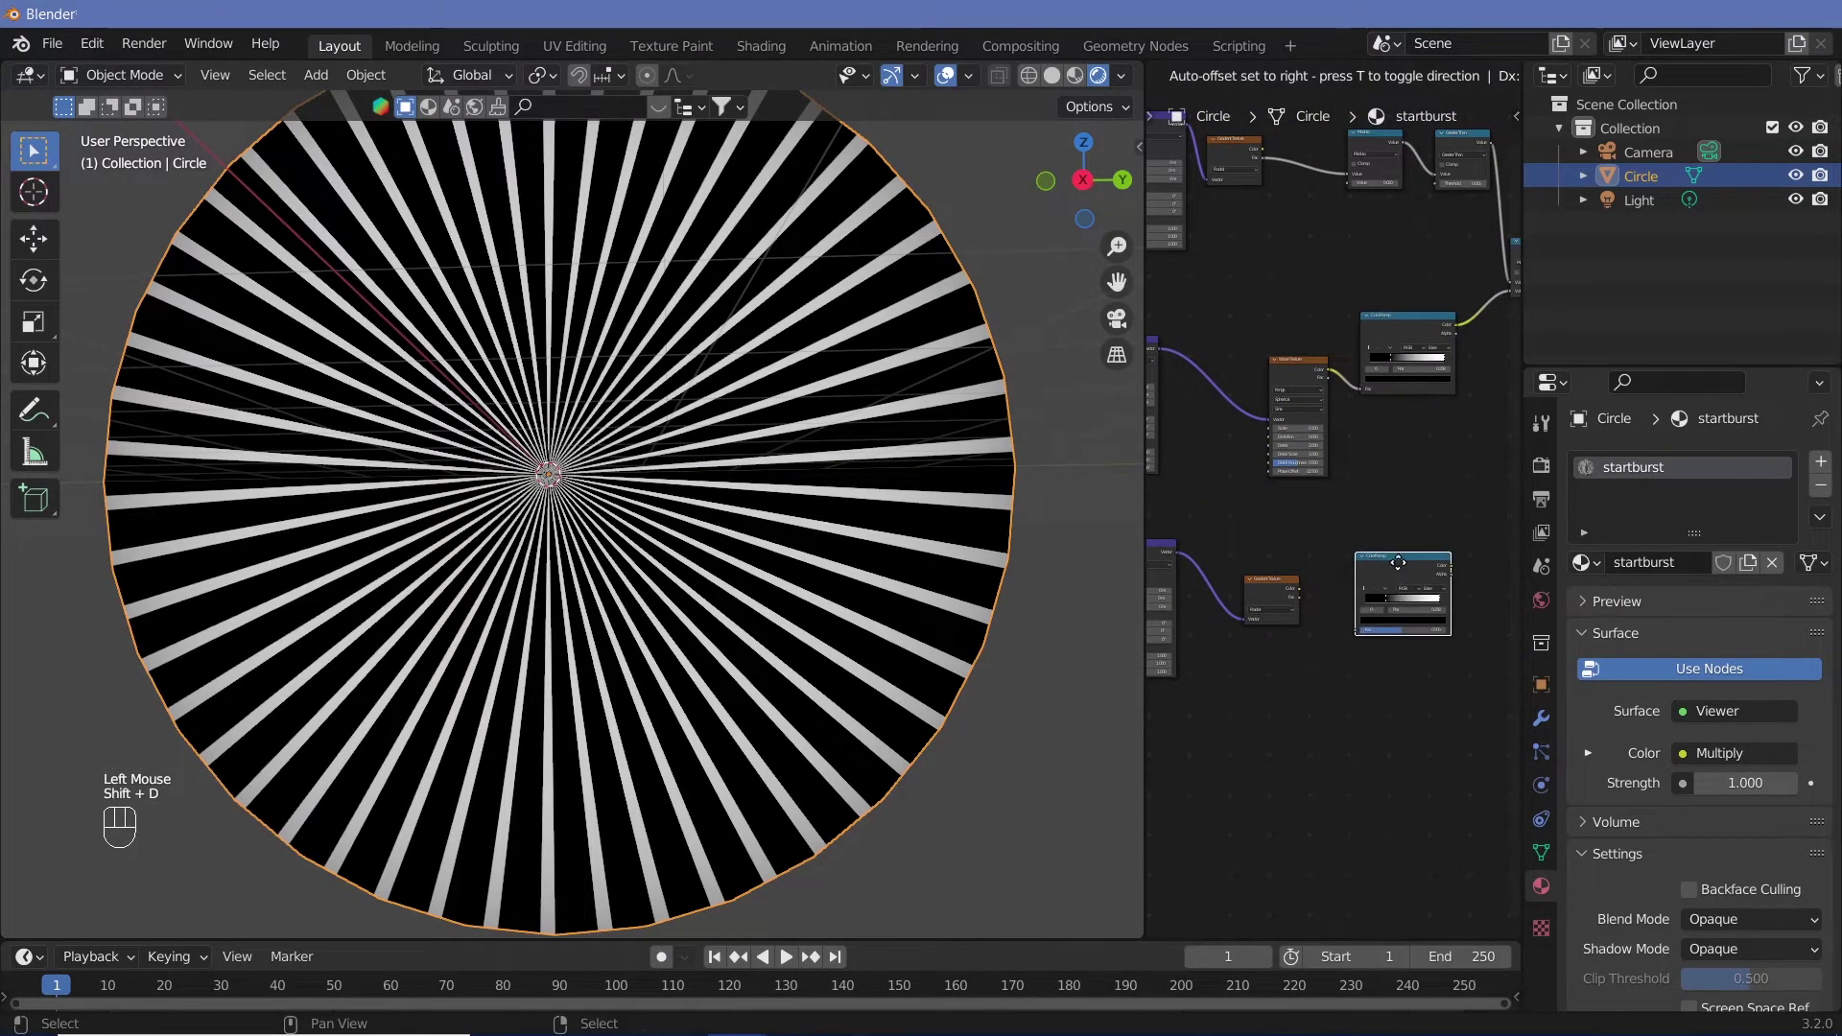
left_click(1398, 562)
left_click_drag(1299, 588, 1361, 631)
Move the Principled BSDF, Viewer and Material Output nodes farther from the Multiply node to make room
middle_click_drag(1481, 336, 1278, 363)
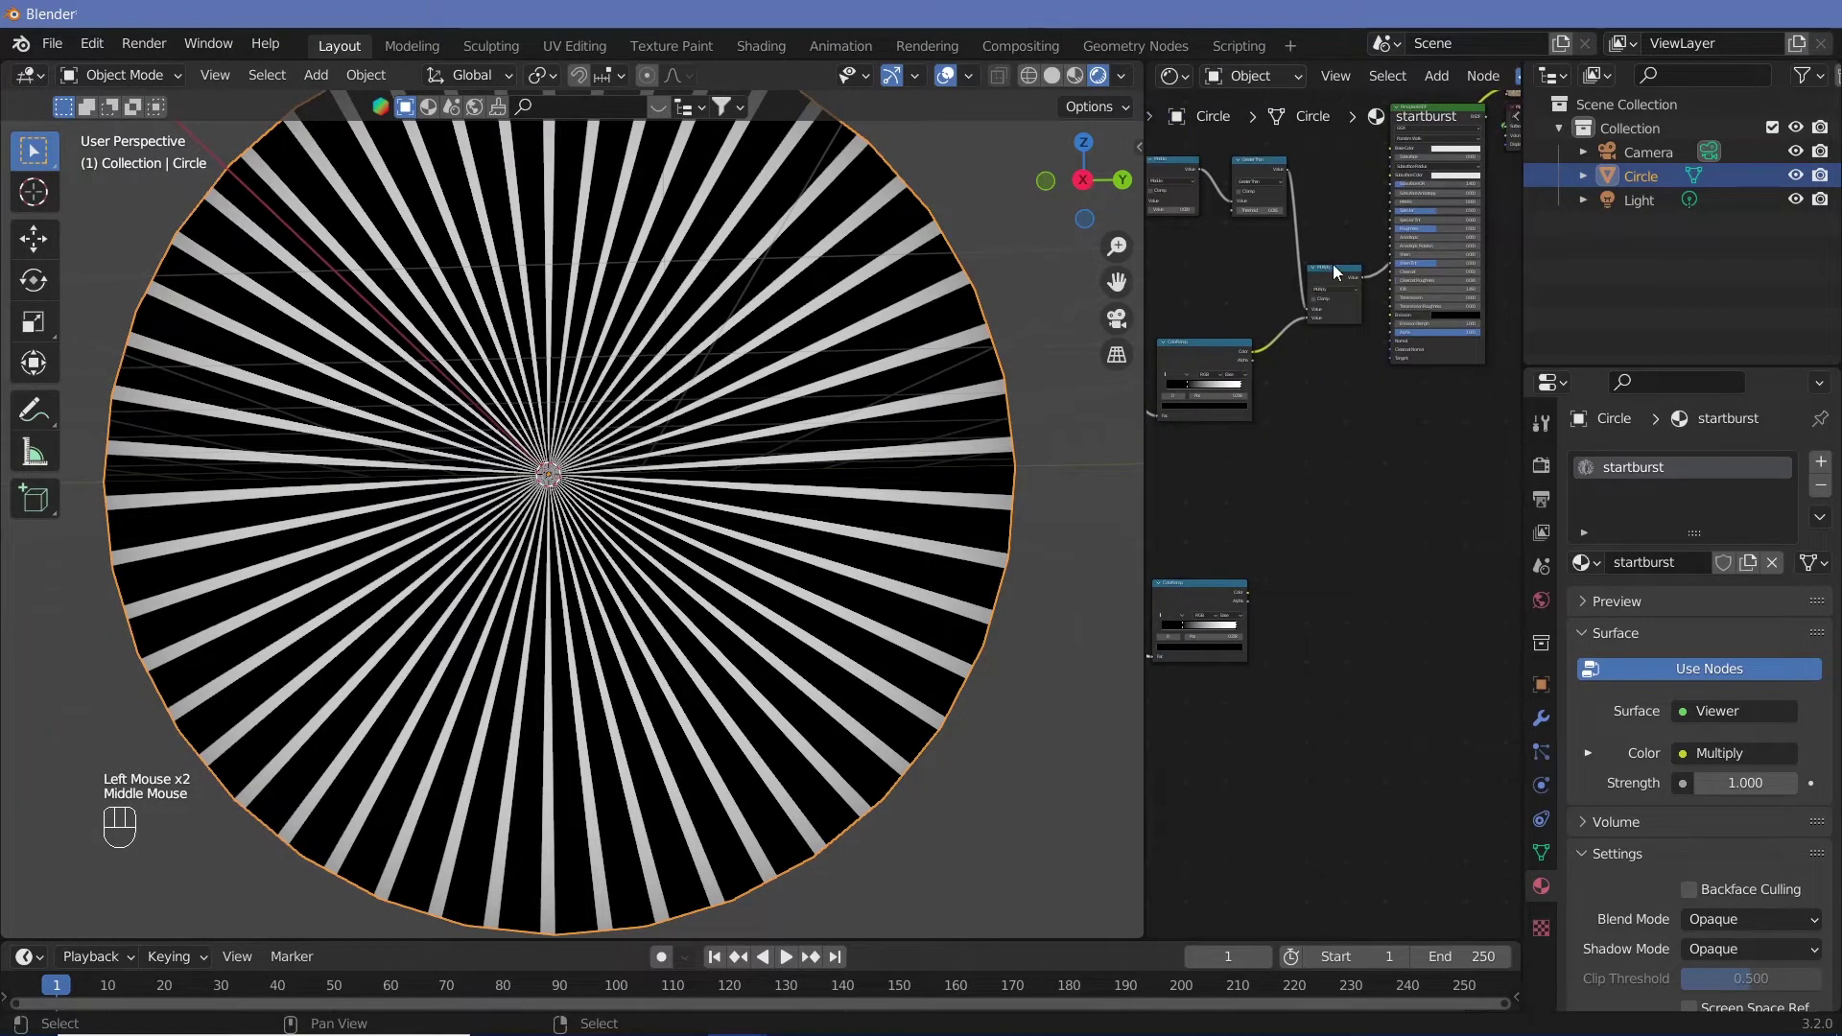
middle_click_drag(1424, 326, 1268, 515)
left_click_drag(1256, 225, 1442, 418)
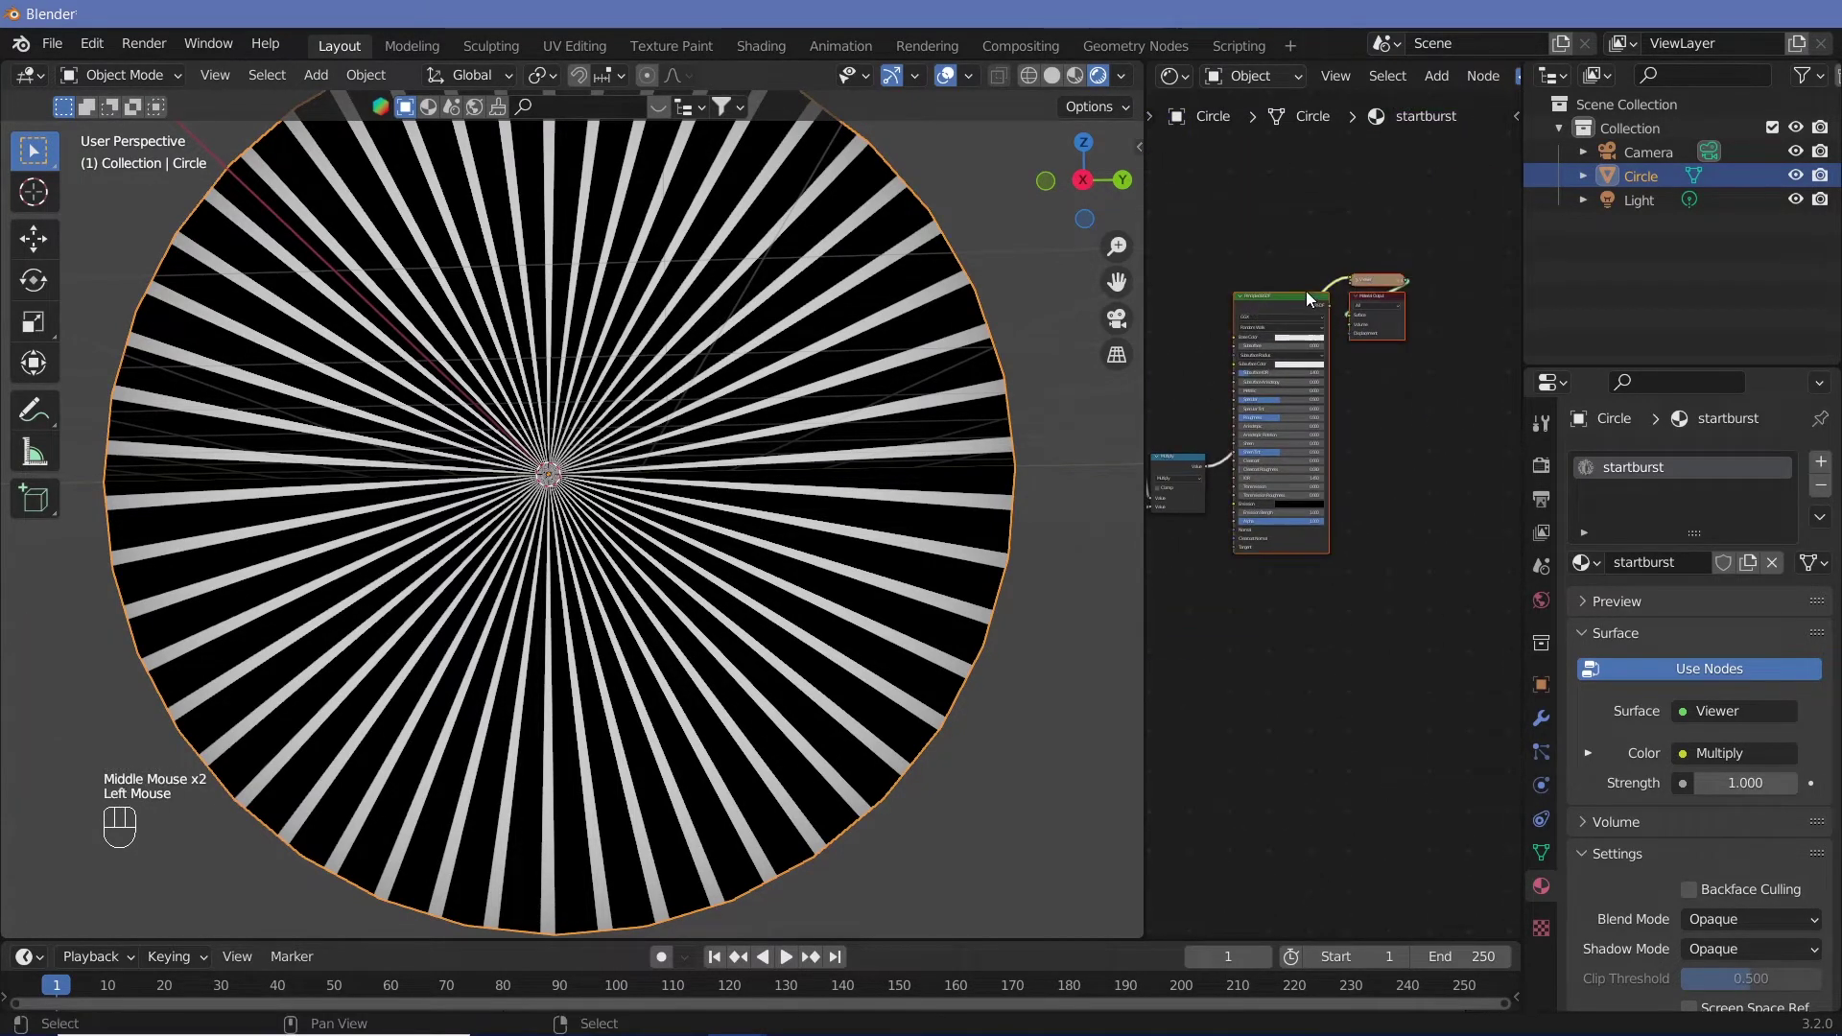
left_click_drag(1306, 290, 1483, 370)
left_click_drag(1264, 228, 1515, 422)
Duplicate the Multiply node, insert the copy after the original, and connect the new ColorRamp's Color to its second Value input
left_click(1196, 468)
key("shift+d")
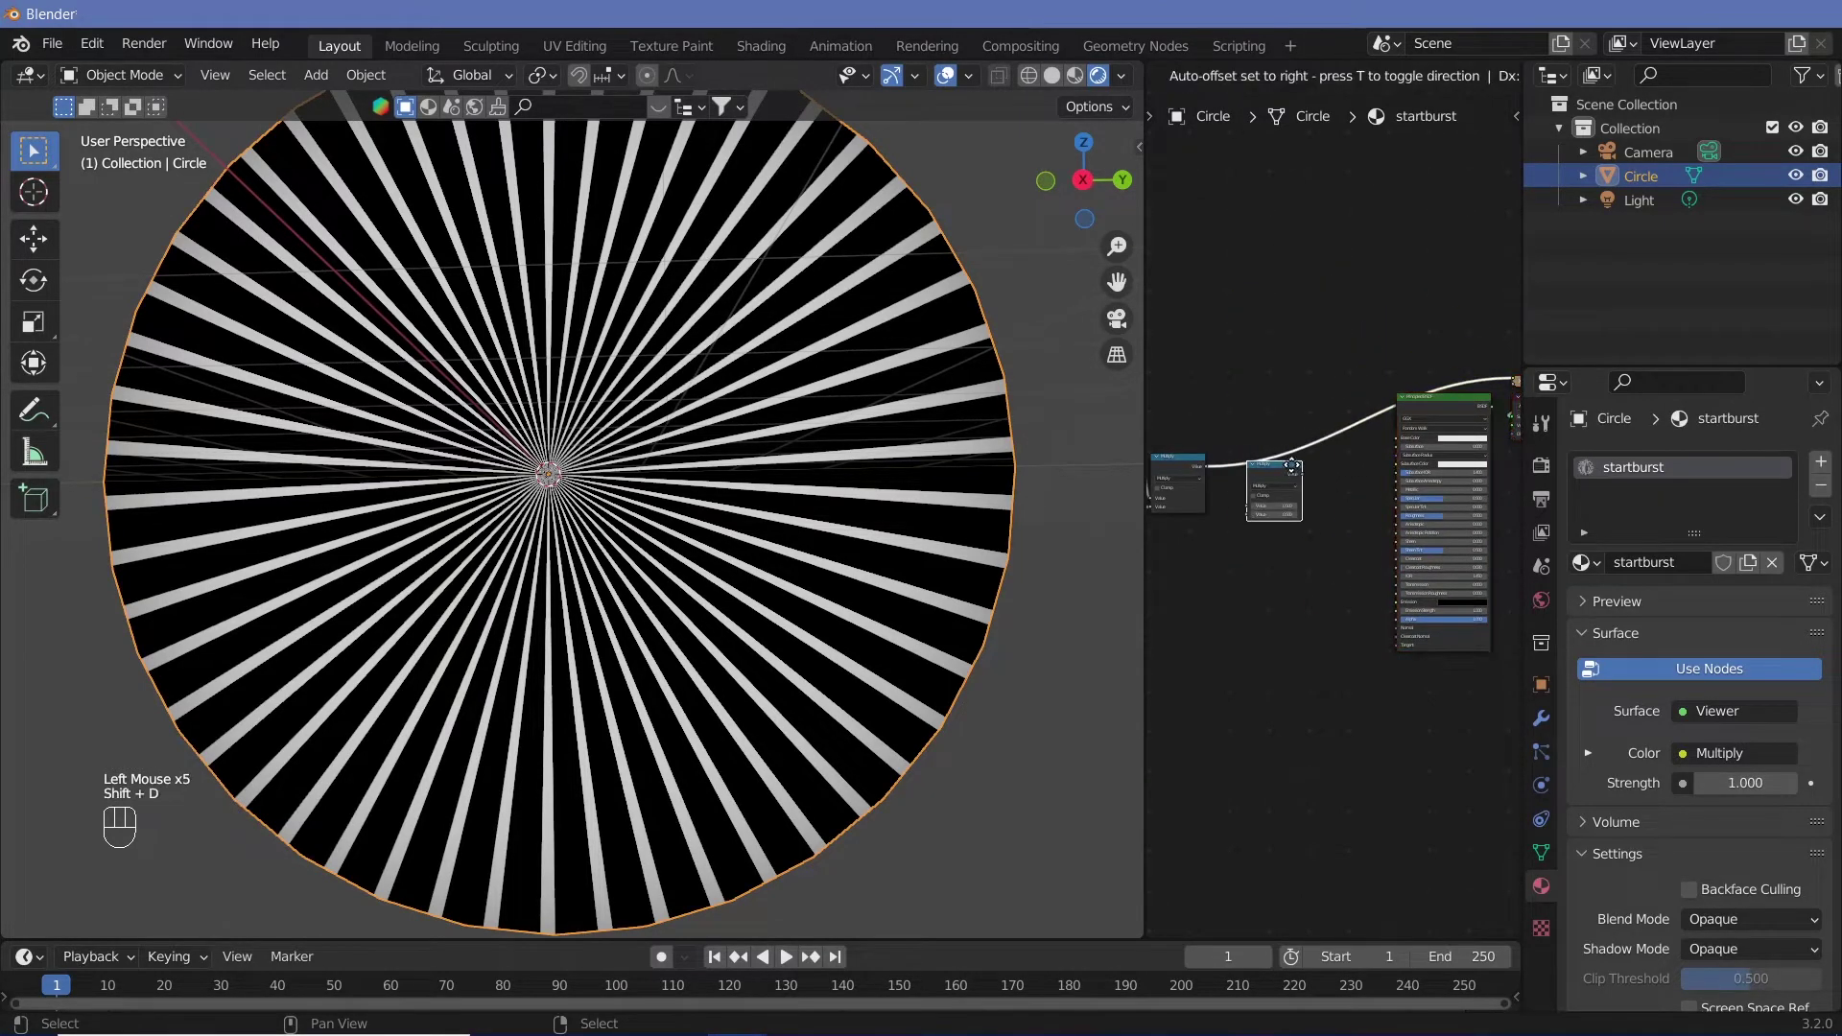
left_click(1281, 571)
middle_click_drag(1254, 718, 1392, 638)
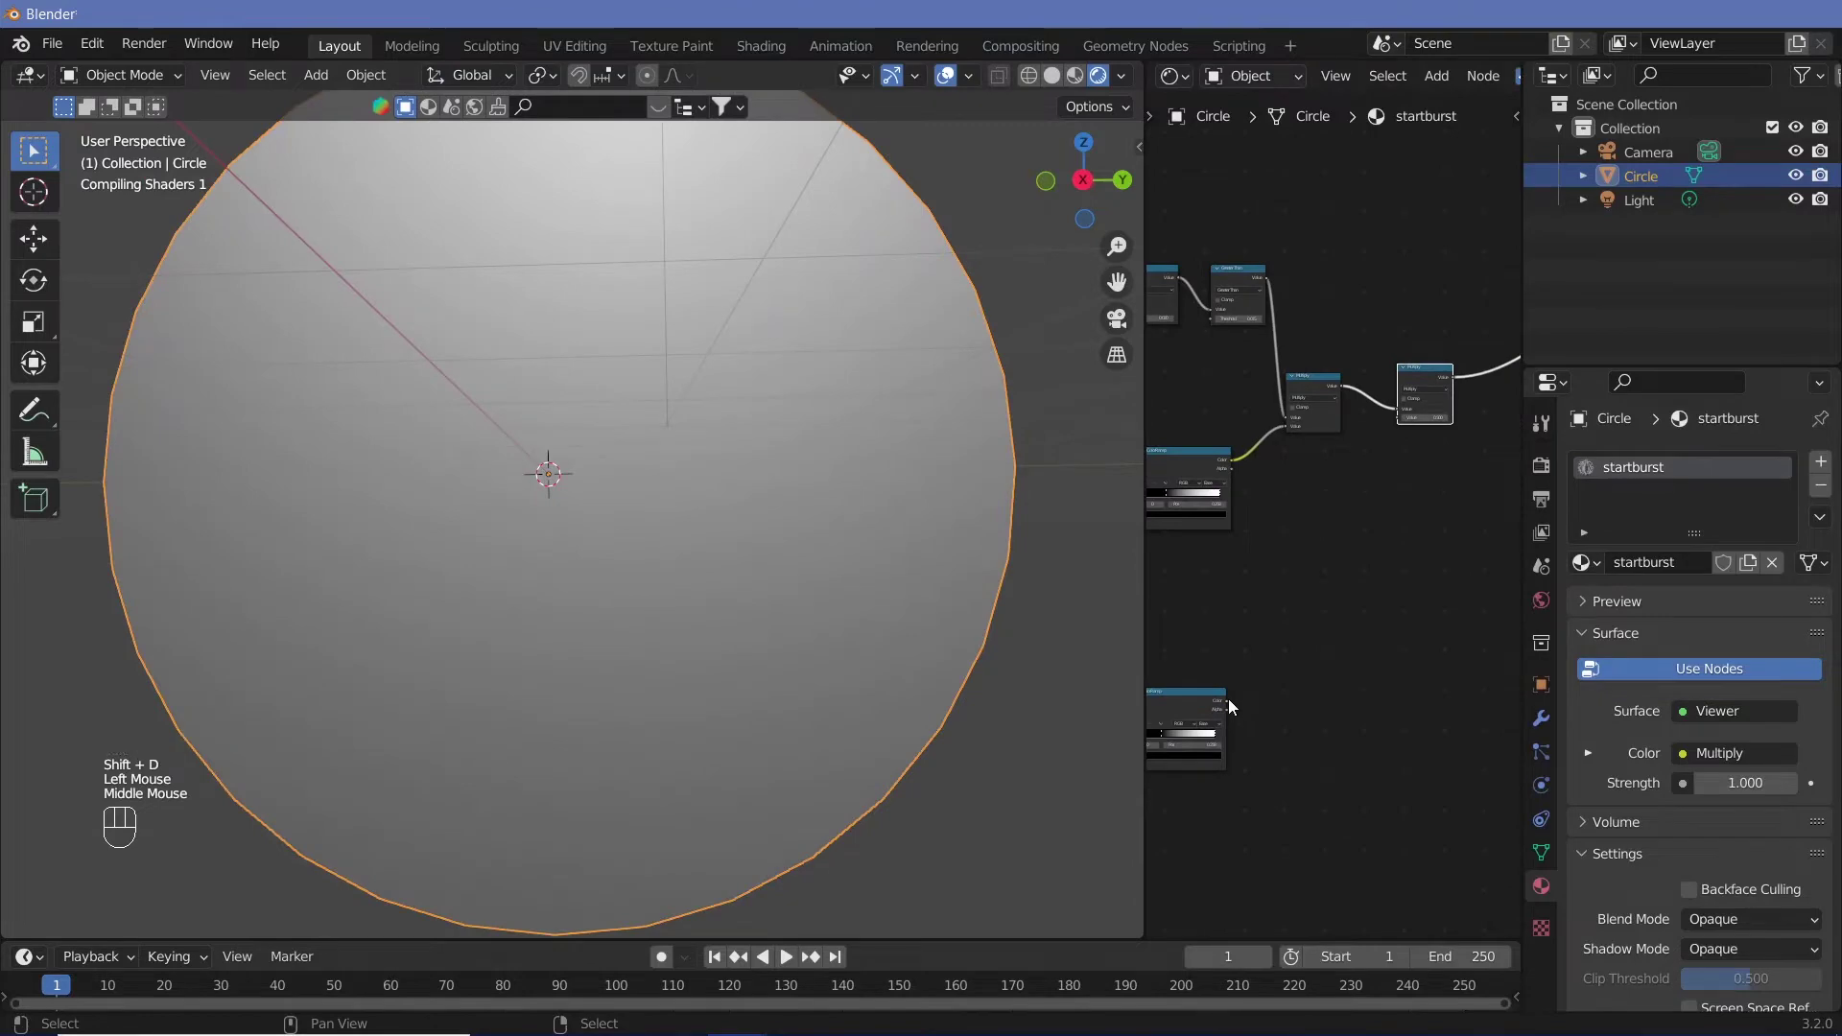
left_click_drag(1228, 702, 1407, 419)
Change the duplicated Gradient Texture's type to Spherical
middle_click_drag(1332, 620, 1291, 576, "ctrl")
middle_click_drag(1180, 615, 1364, 467)
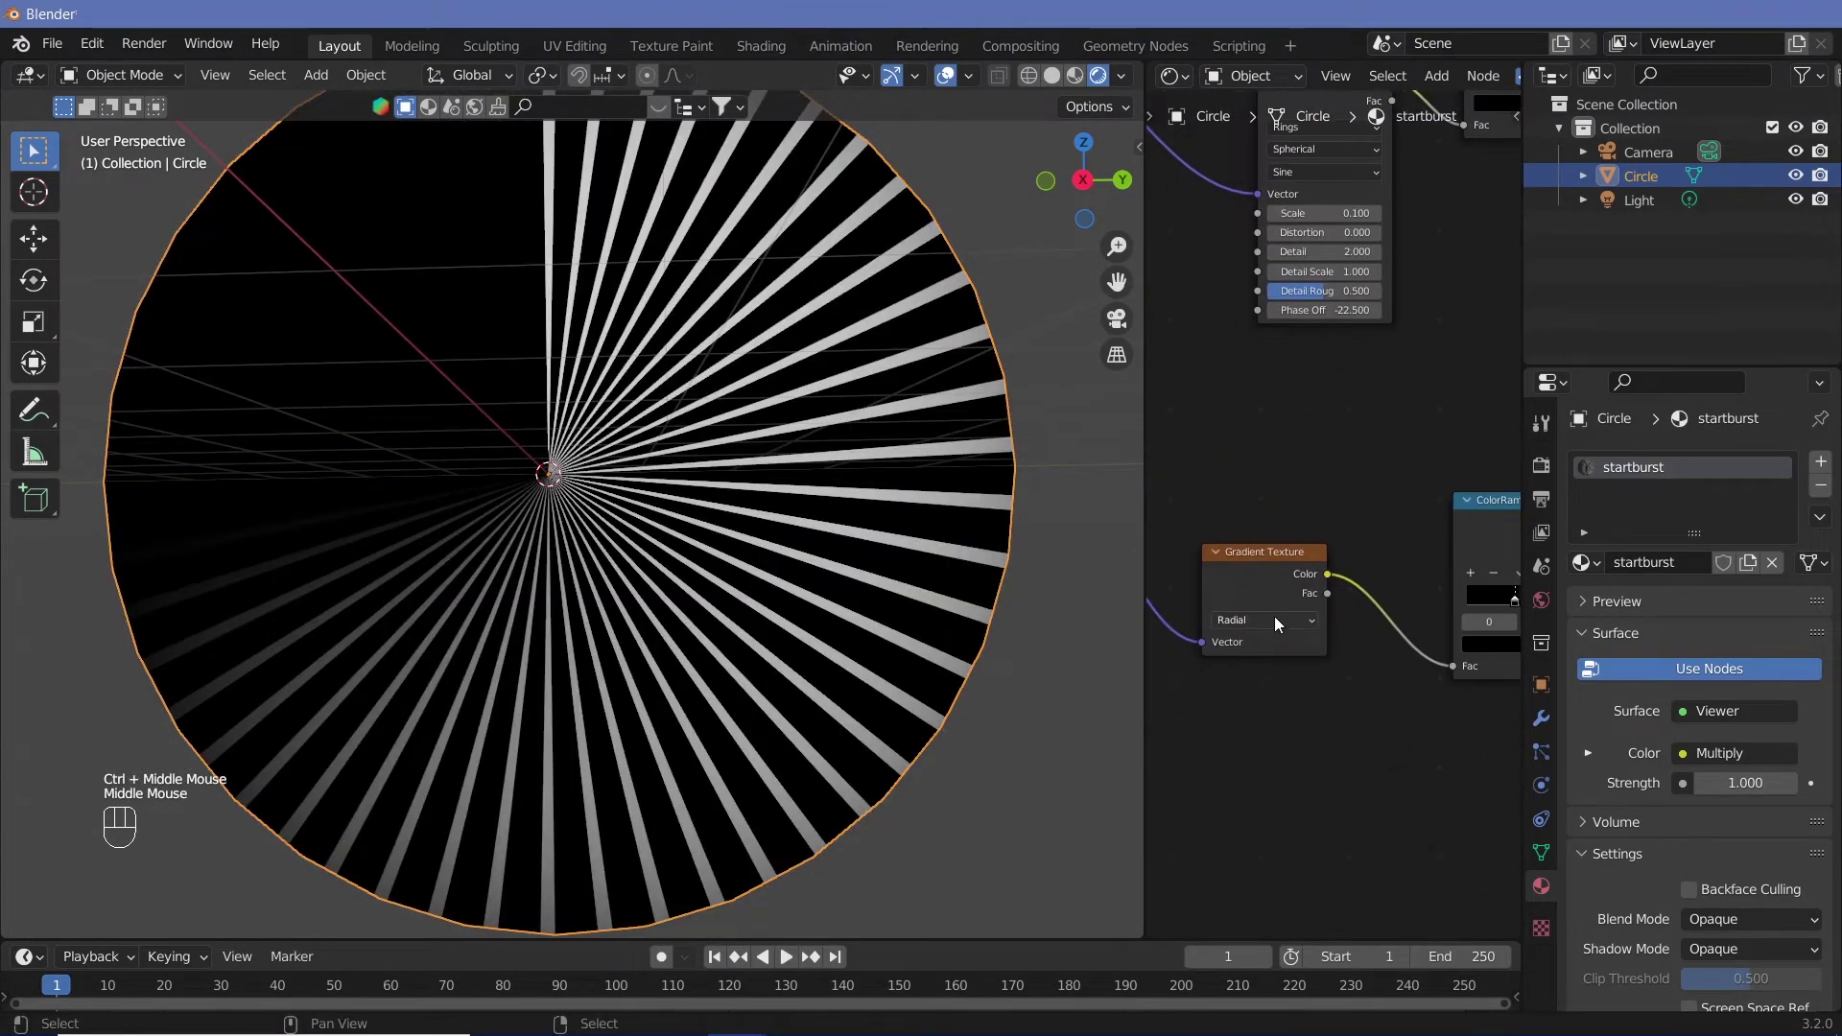
left_click(1275, 620)
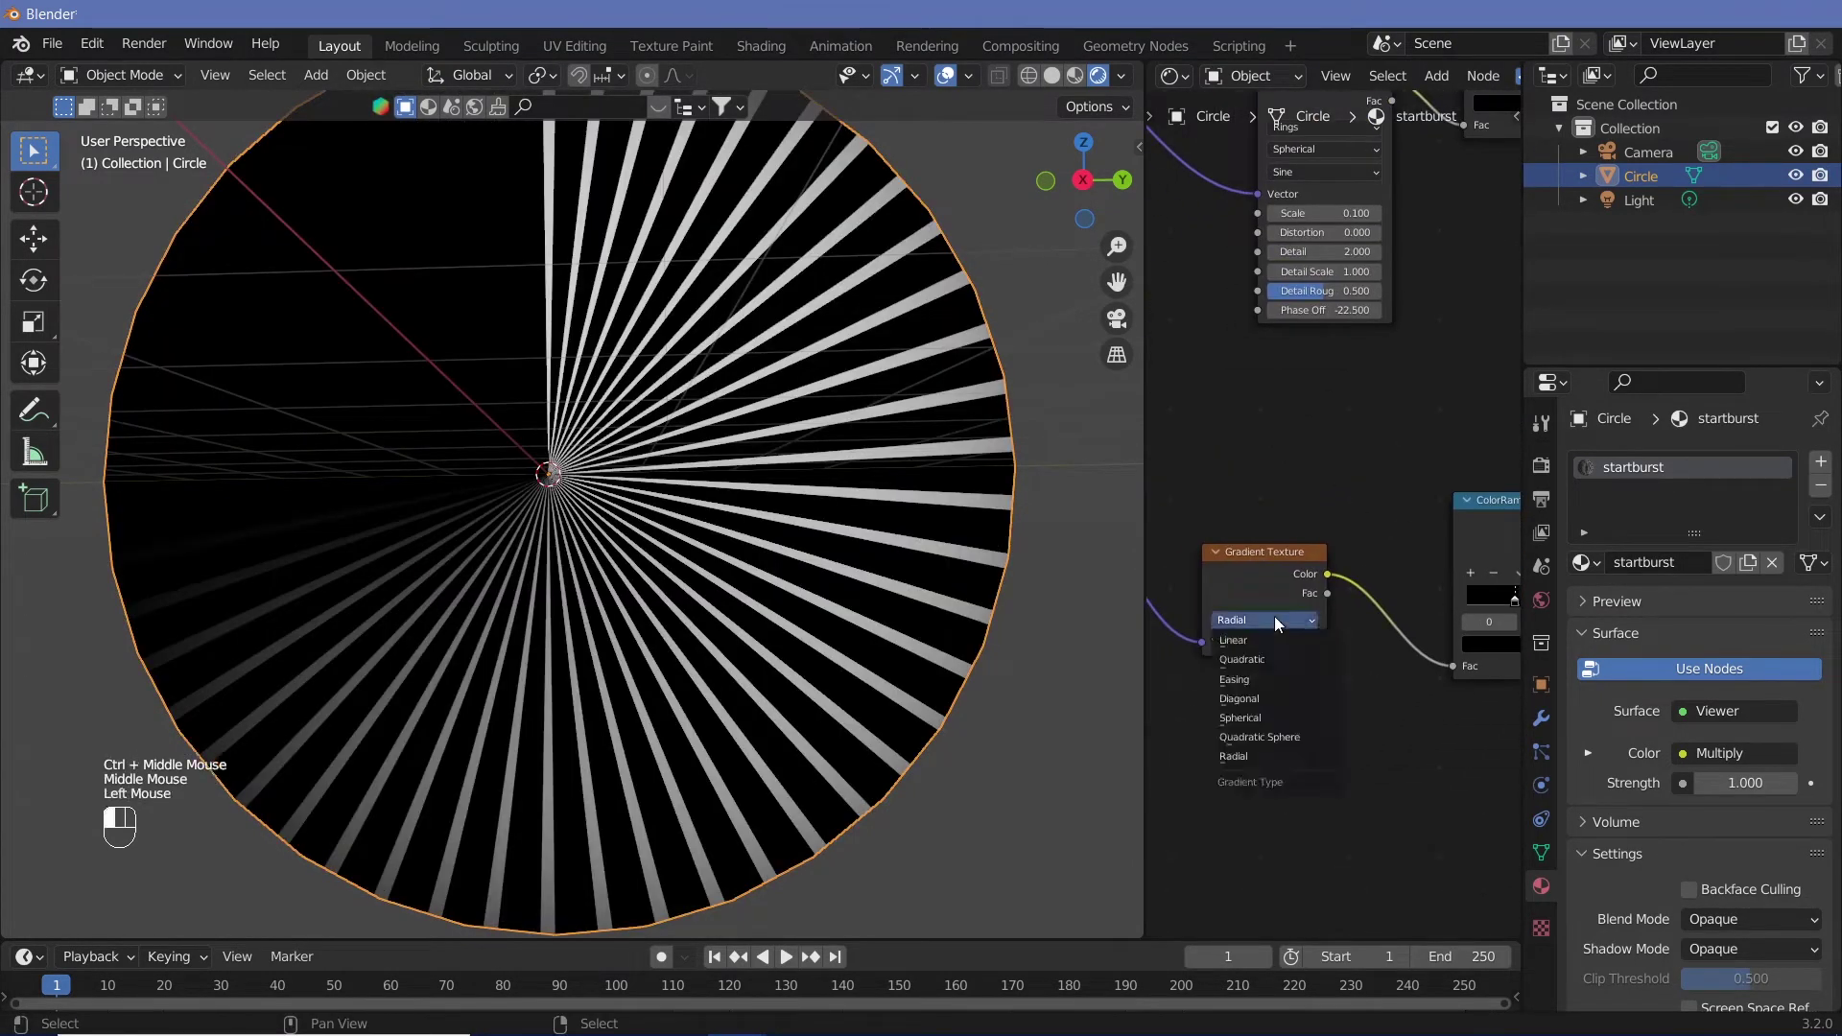
left_click(1280, 717)
Move the new ColorRamp's black stop to about 0.09 and its white stop to about 0.633
middle_click_drag(1385, 559, 1275, 527)
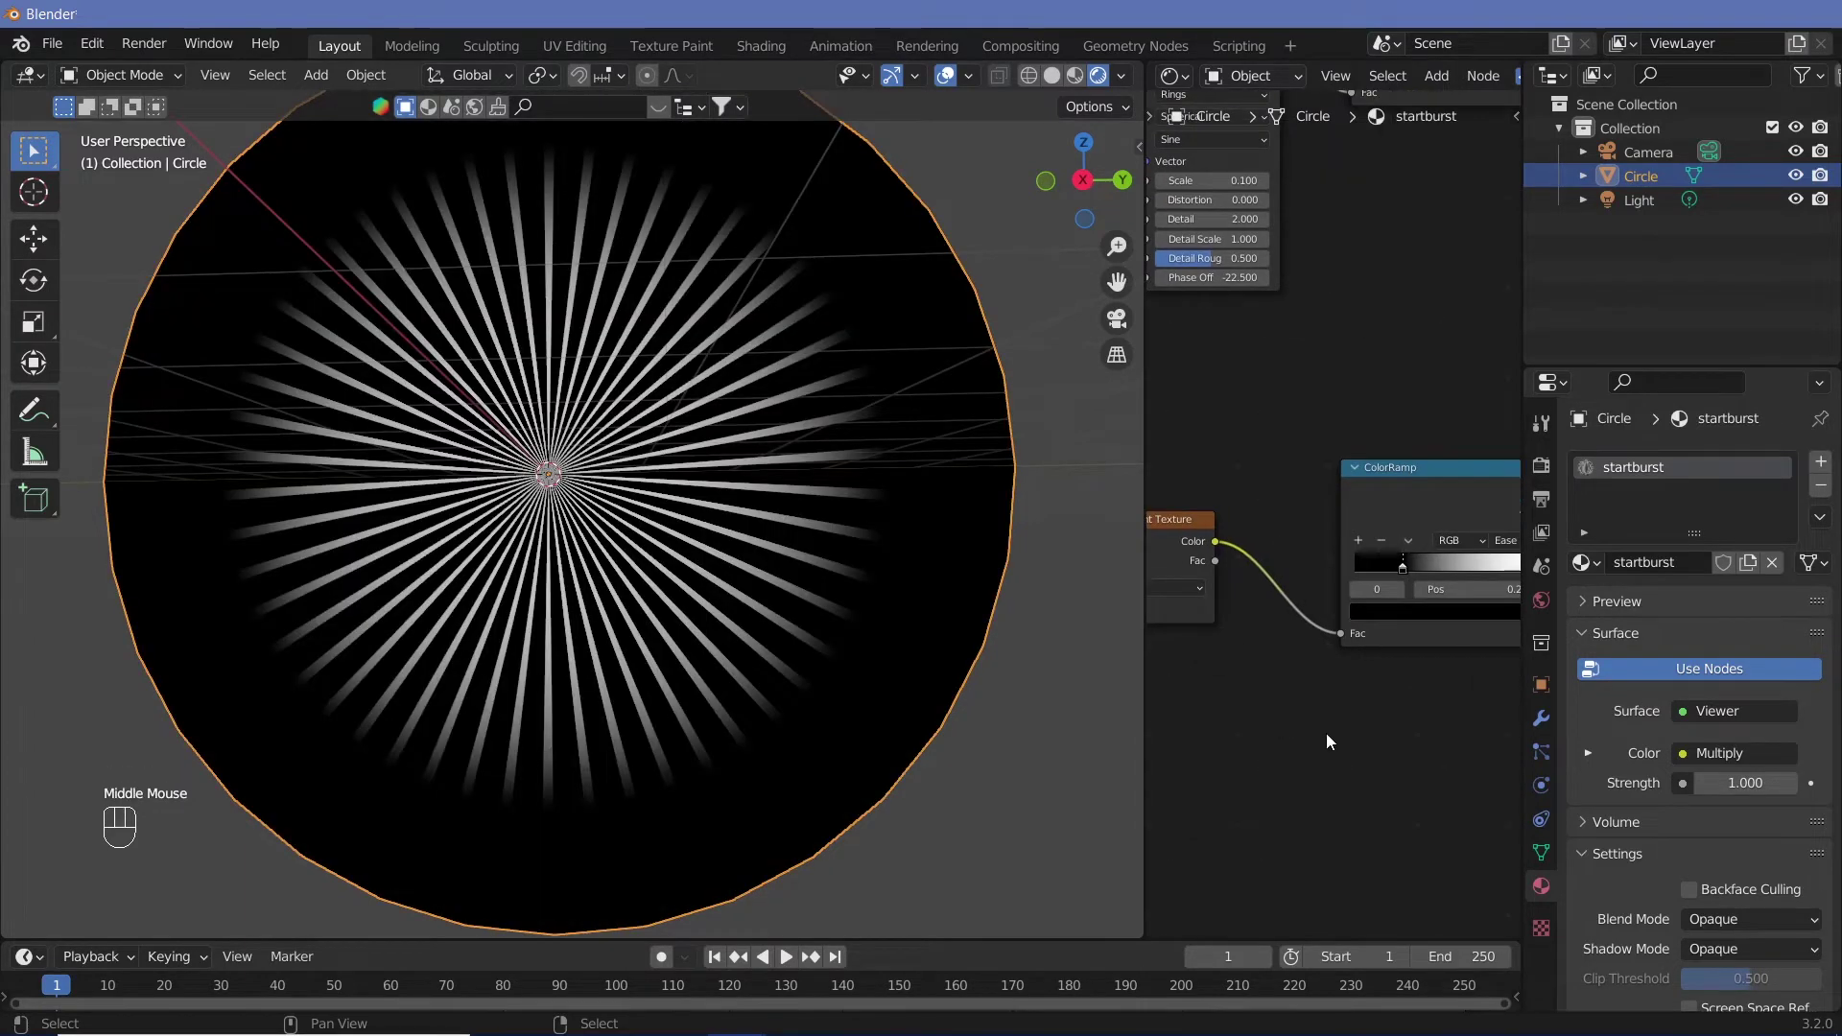
middle_click_drag(1350, 590, 1210, 598)
left_click_drag(1266, 576, 1227, 577)
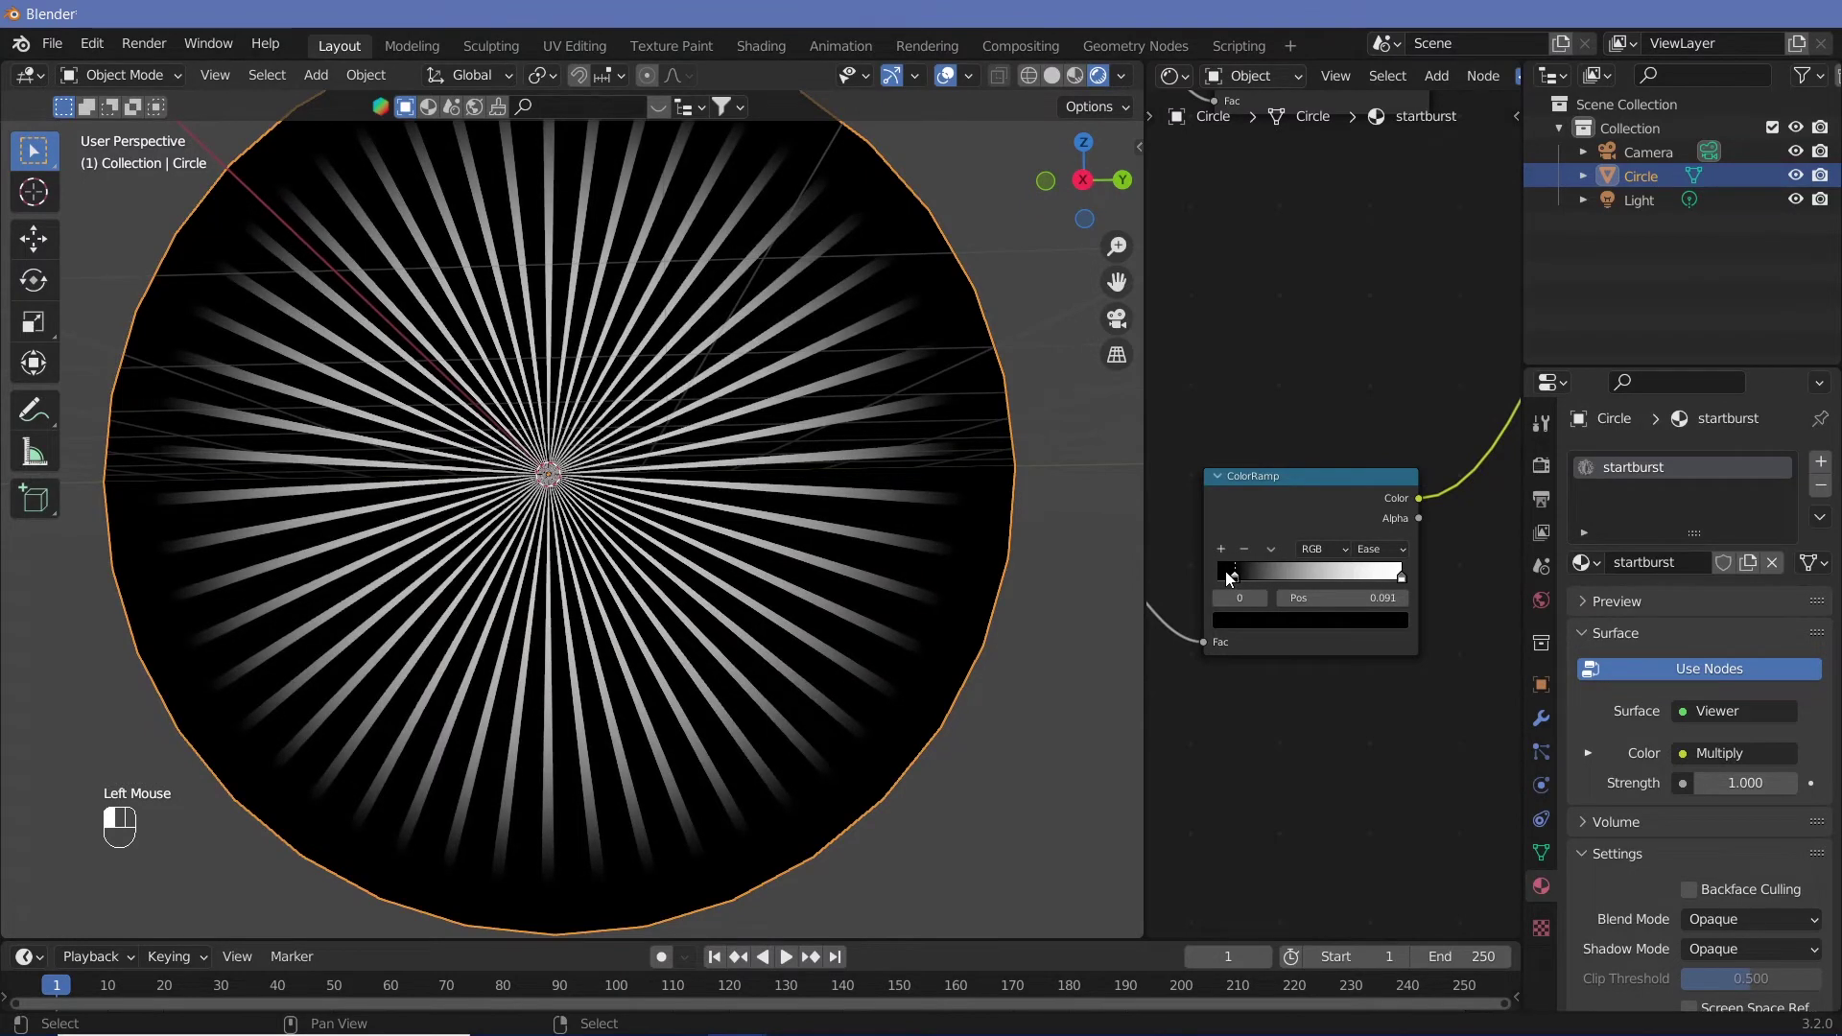
left_click_drag(1402, 580, 1347, 601)
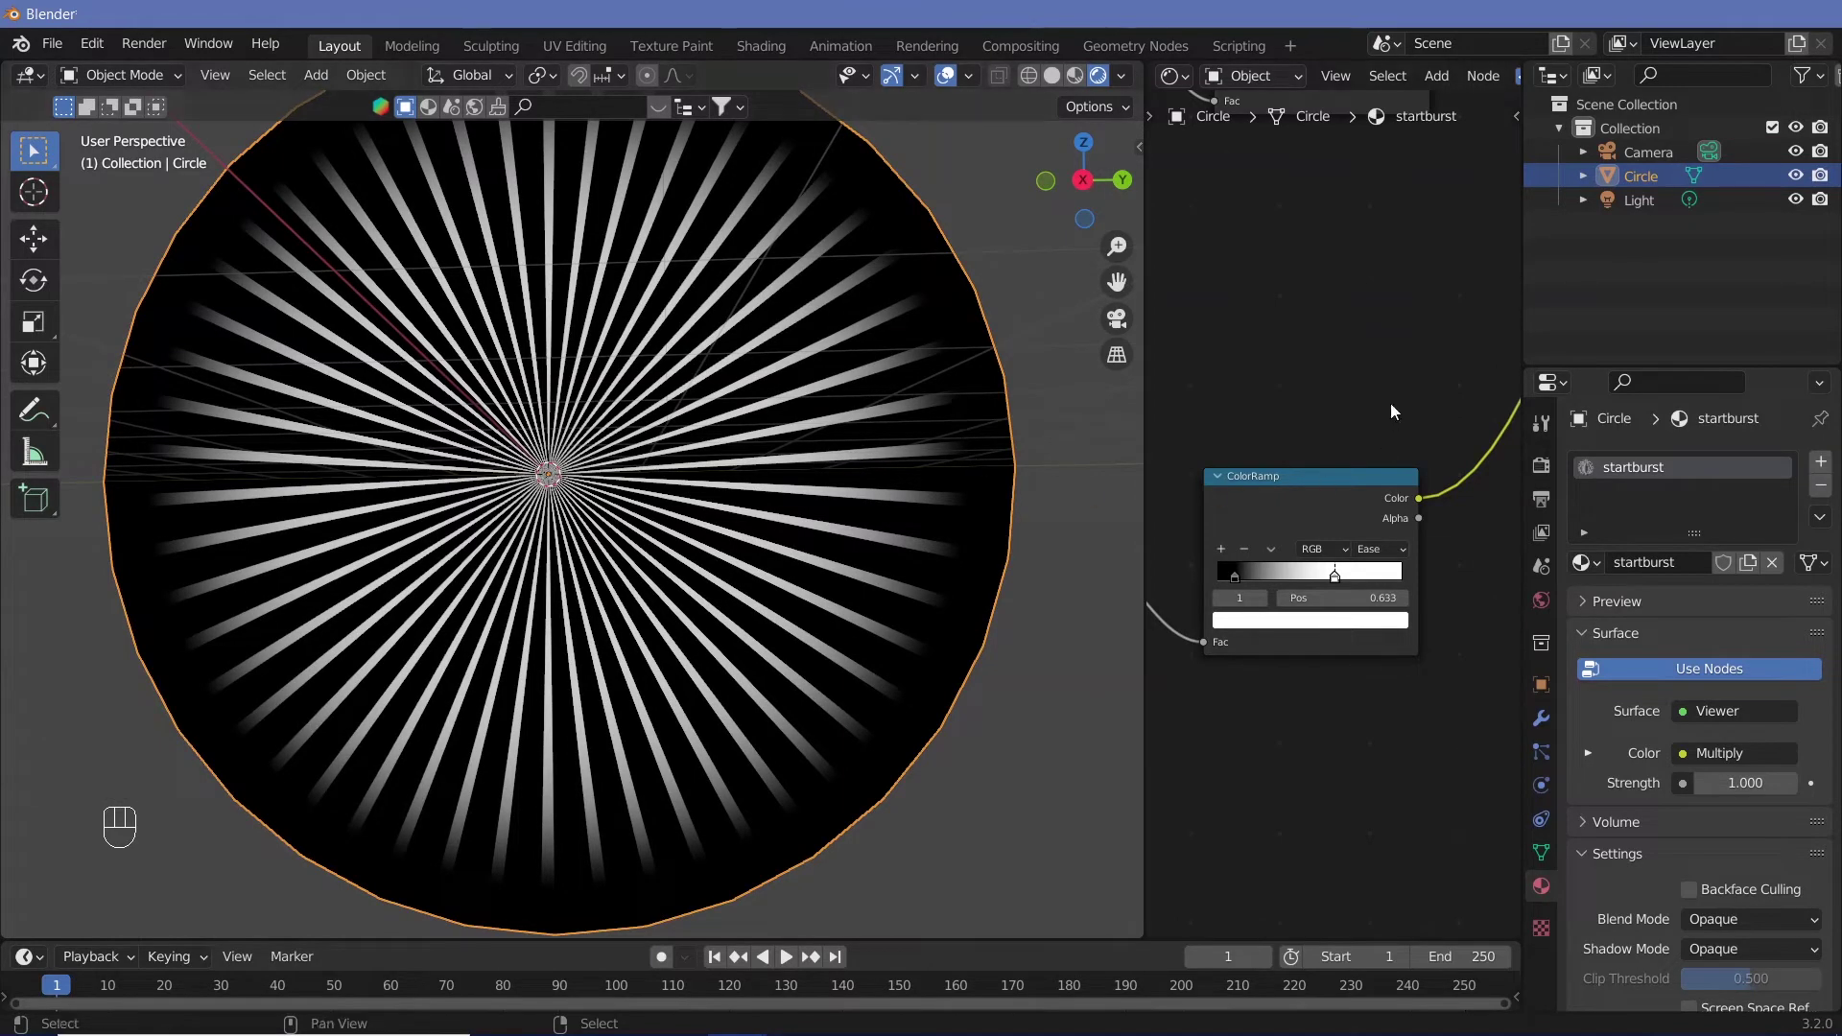
Readjust the Wave Texture's phase offset until the rays show only as short dashes near the circle's rim
middle_click_drag(1394, 411, 1268, 683)
left_click_drag(1300, 595, 1230, 595)
middle_click_drag(1443, 723, 1311, 499)
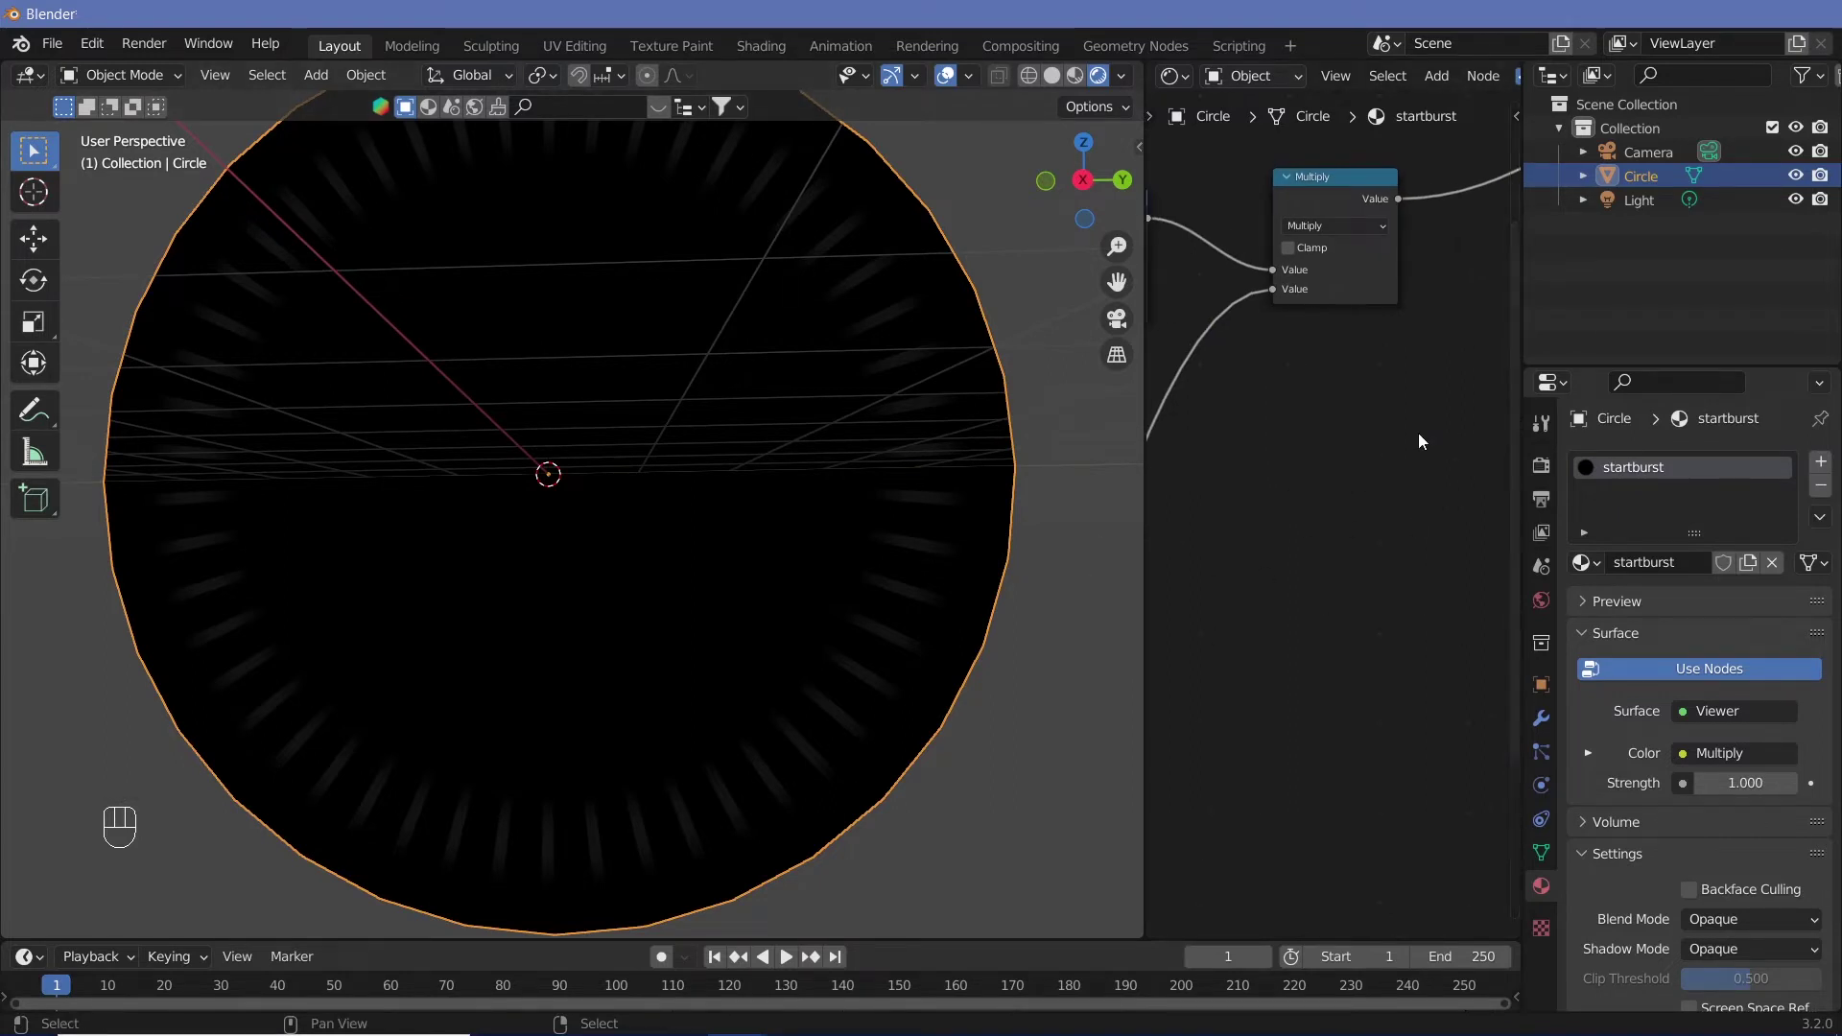
Connect the last Multiply node's value to the Principled BSDF's Alpha and route the BSDF to the Material Output's Surface
middle_click_drag(1419, 432, 1406, 769)
middle_click_drag(1190, 623, 1463, 543)
middle_click_drag(1361, 428, 1207, 346)
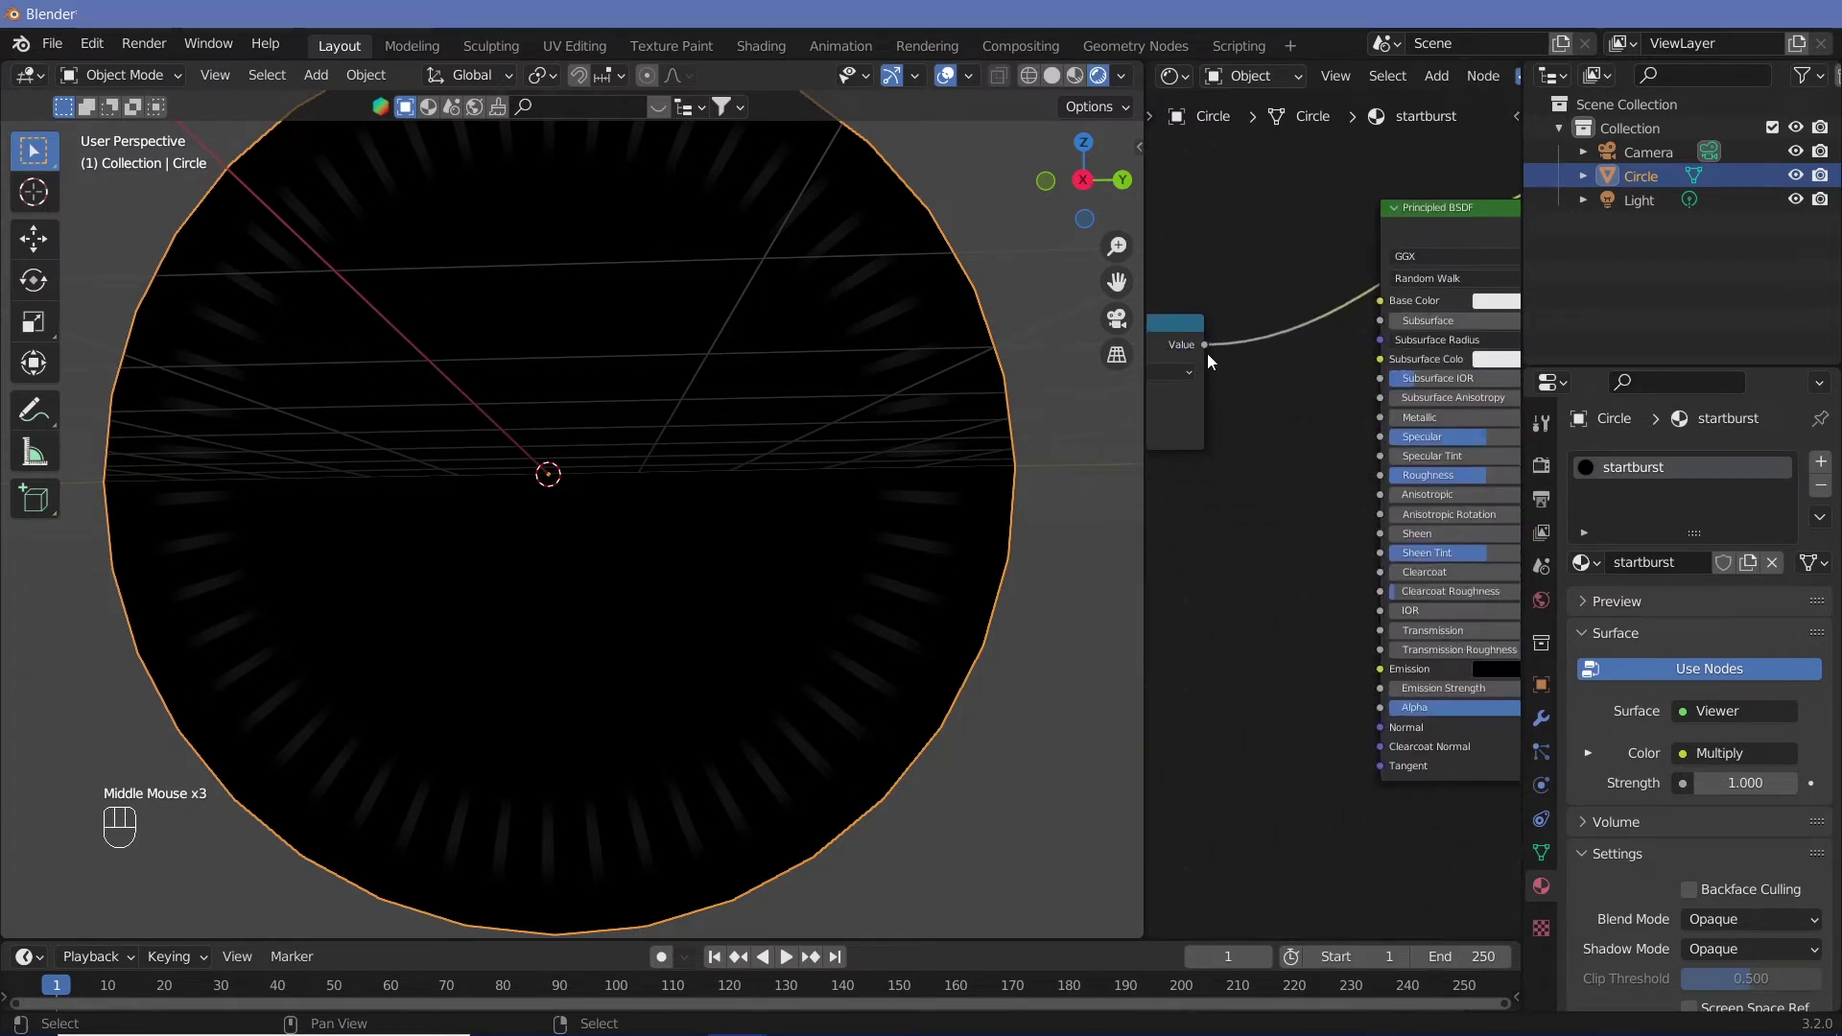
left_click_drag(1205, 343, 1382, 708)
middle_click_drag(1308, 830, 1338, 325)
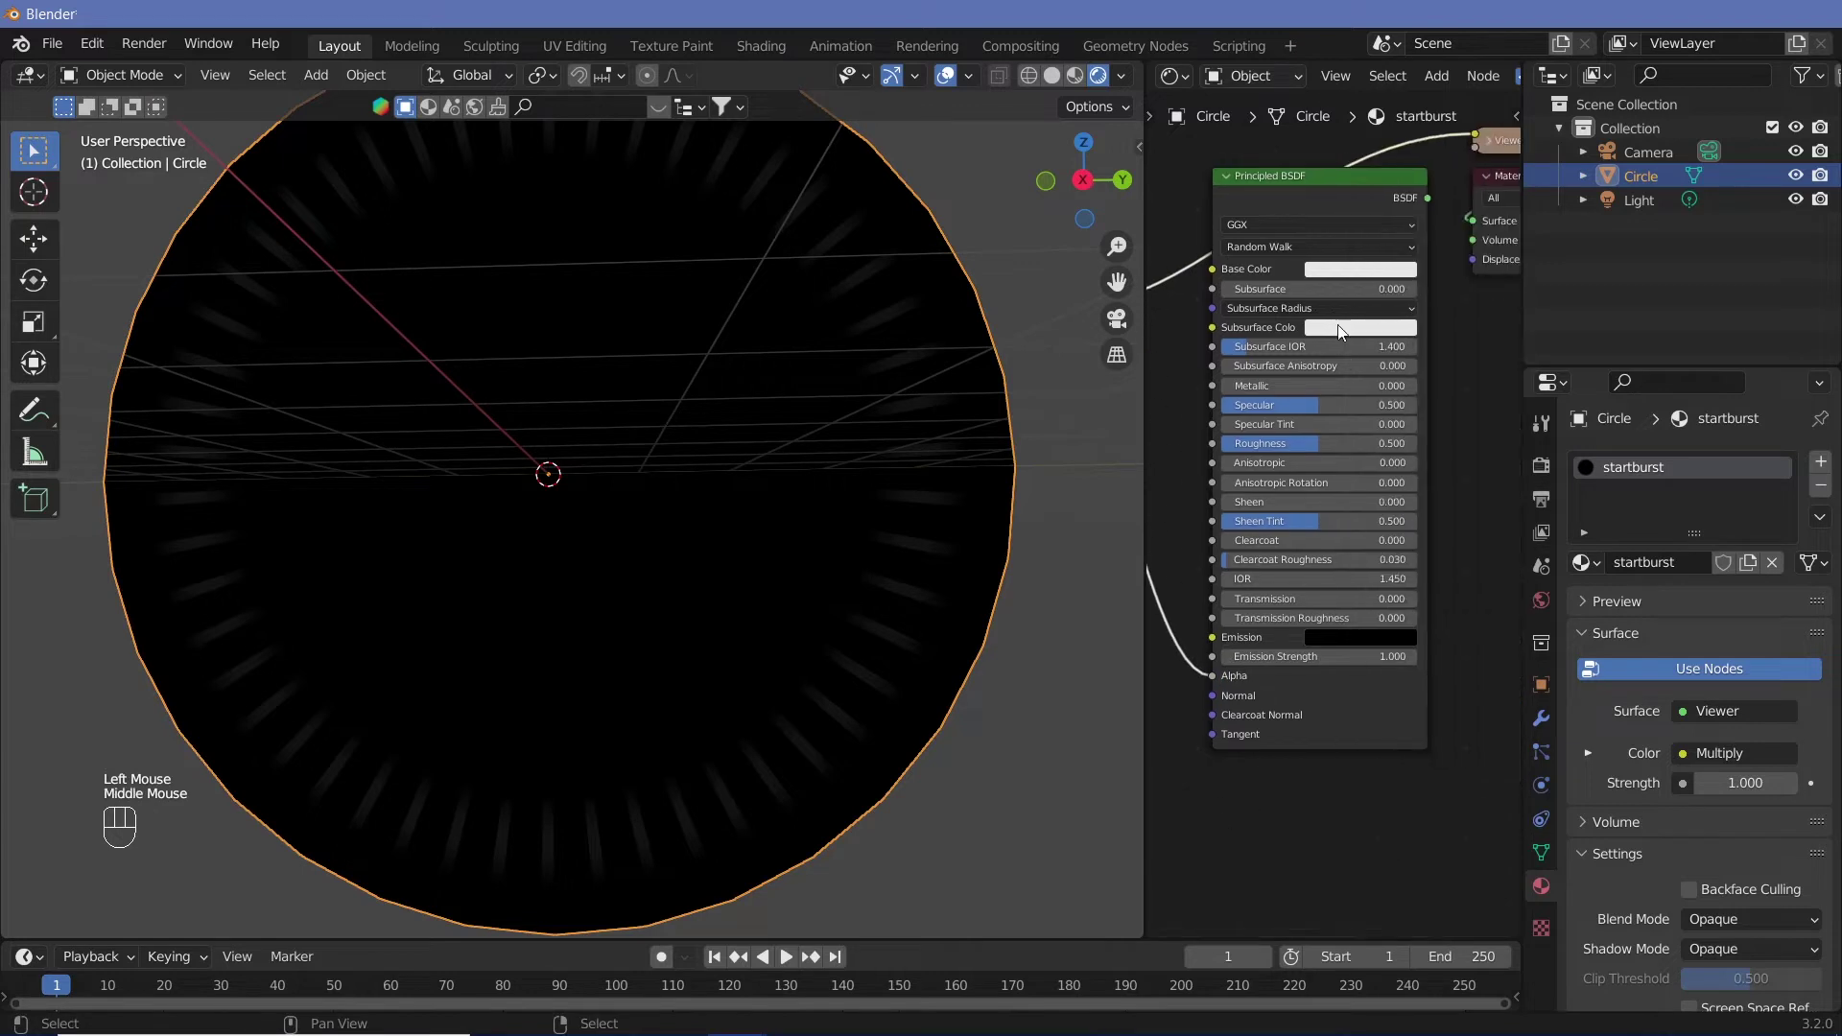
left_click(1357, 196, "ctrl+shift")
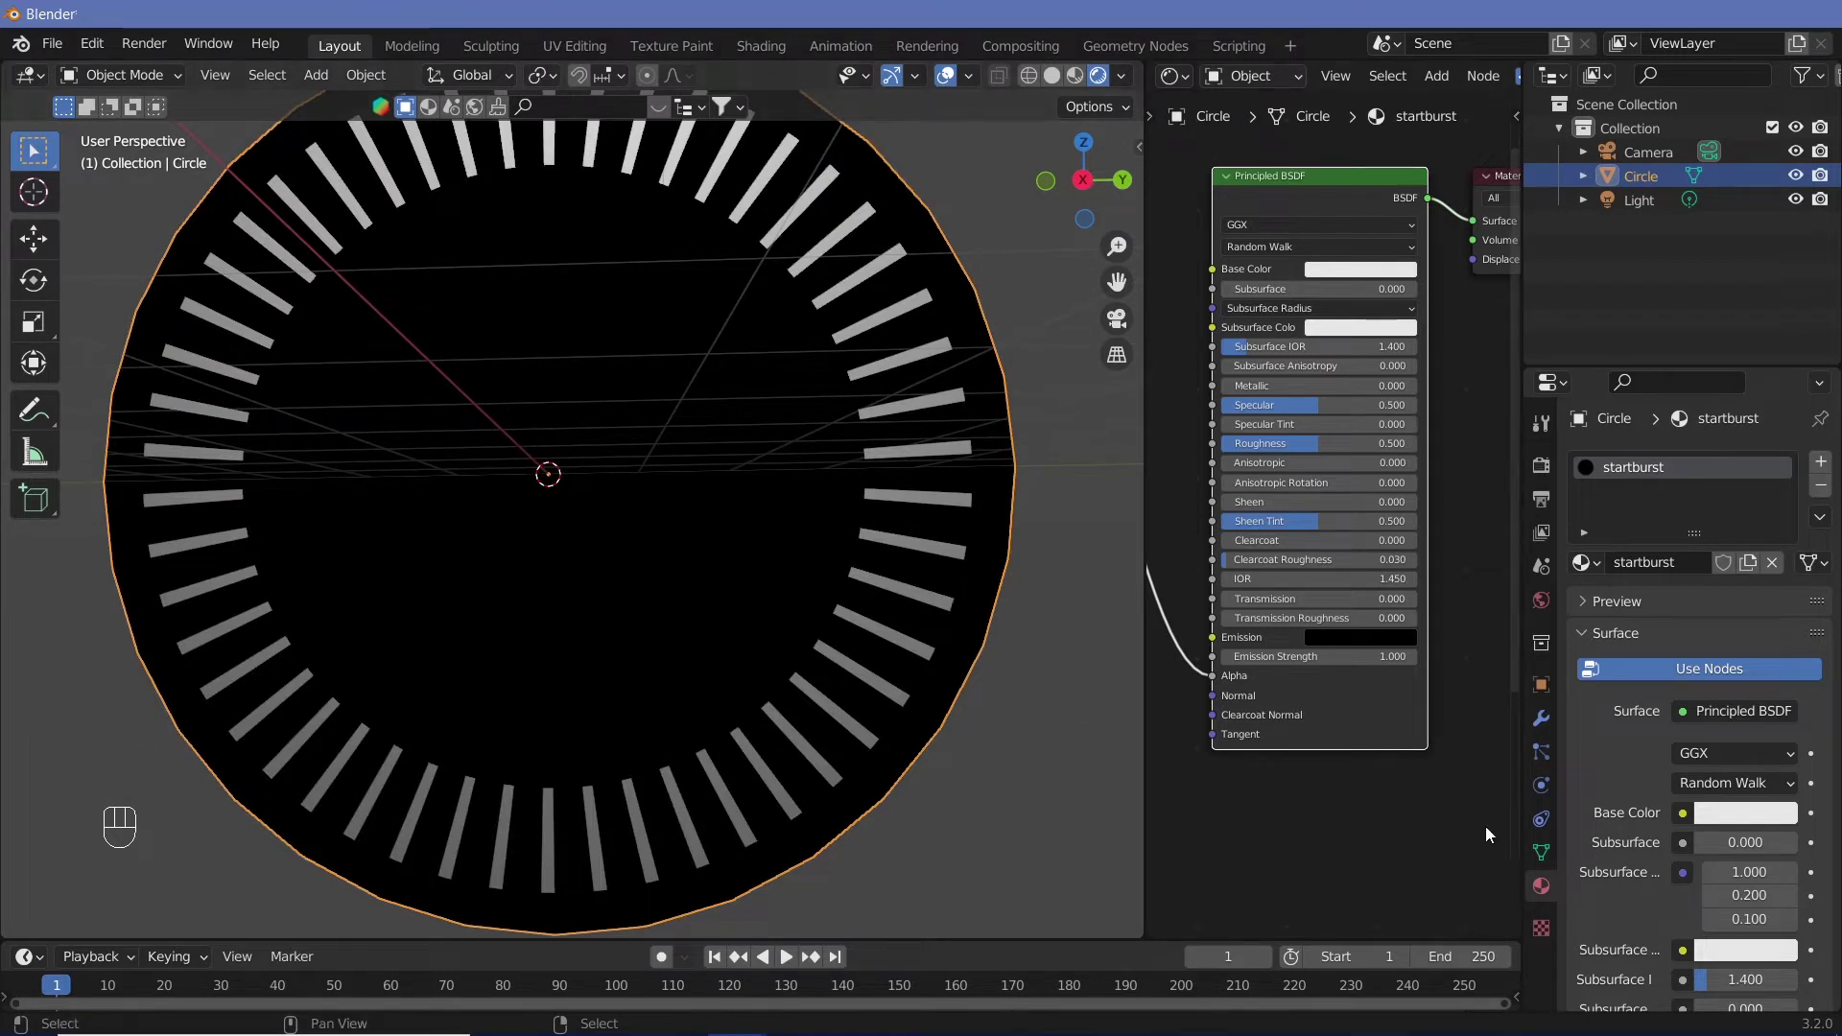
Set the starburst material's blend mode to Alpha Blend and its shadow mode to None
left_click_drag(1835, 634, 1829, 1008)
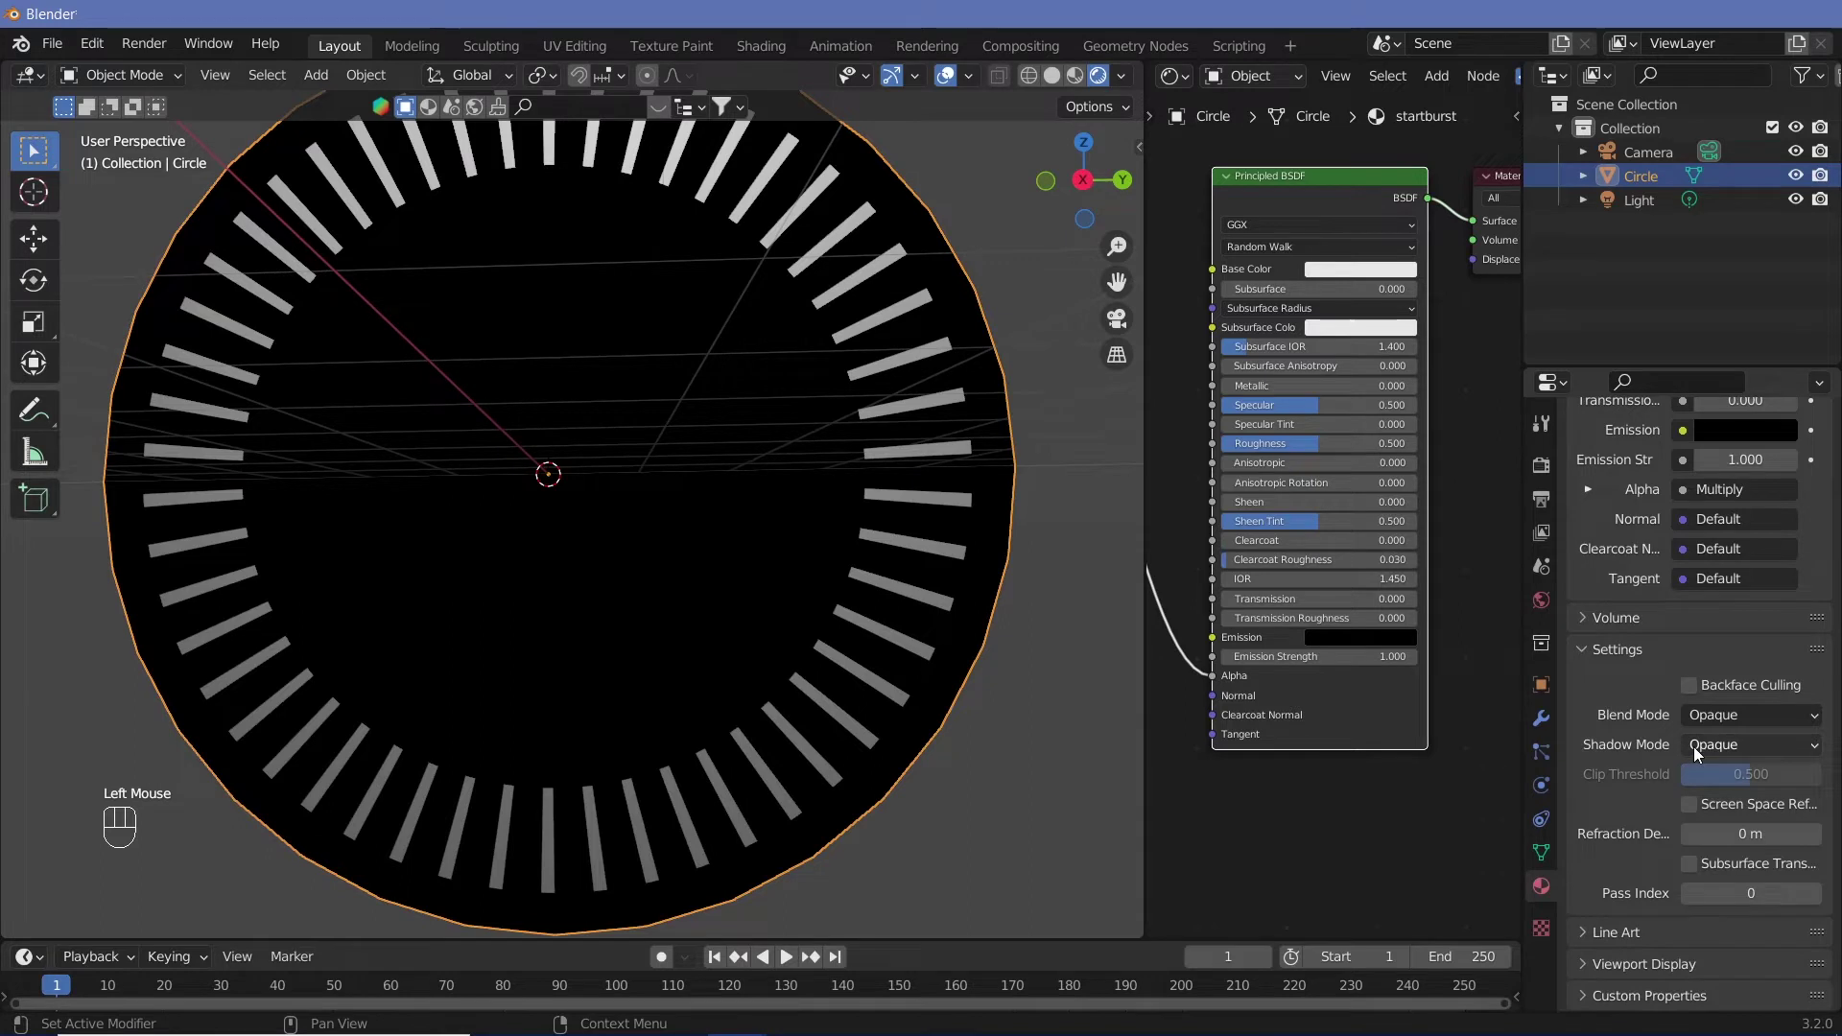
left_click(1698, 718)
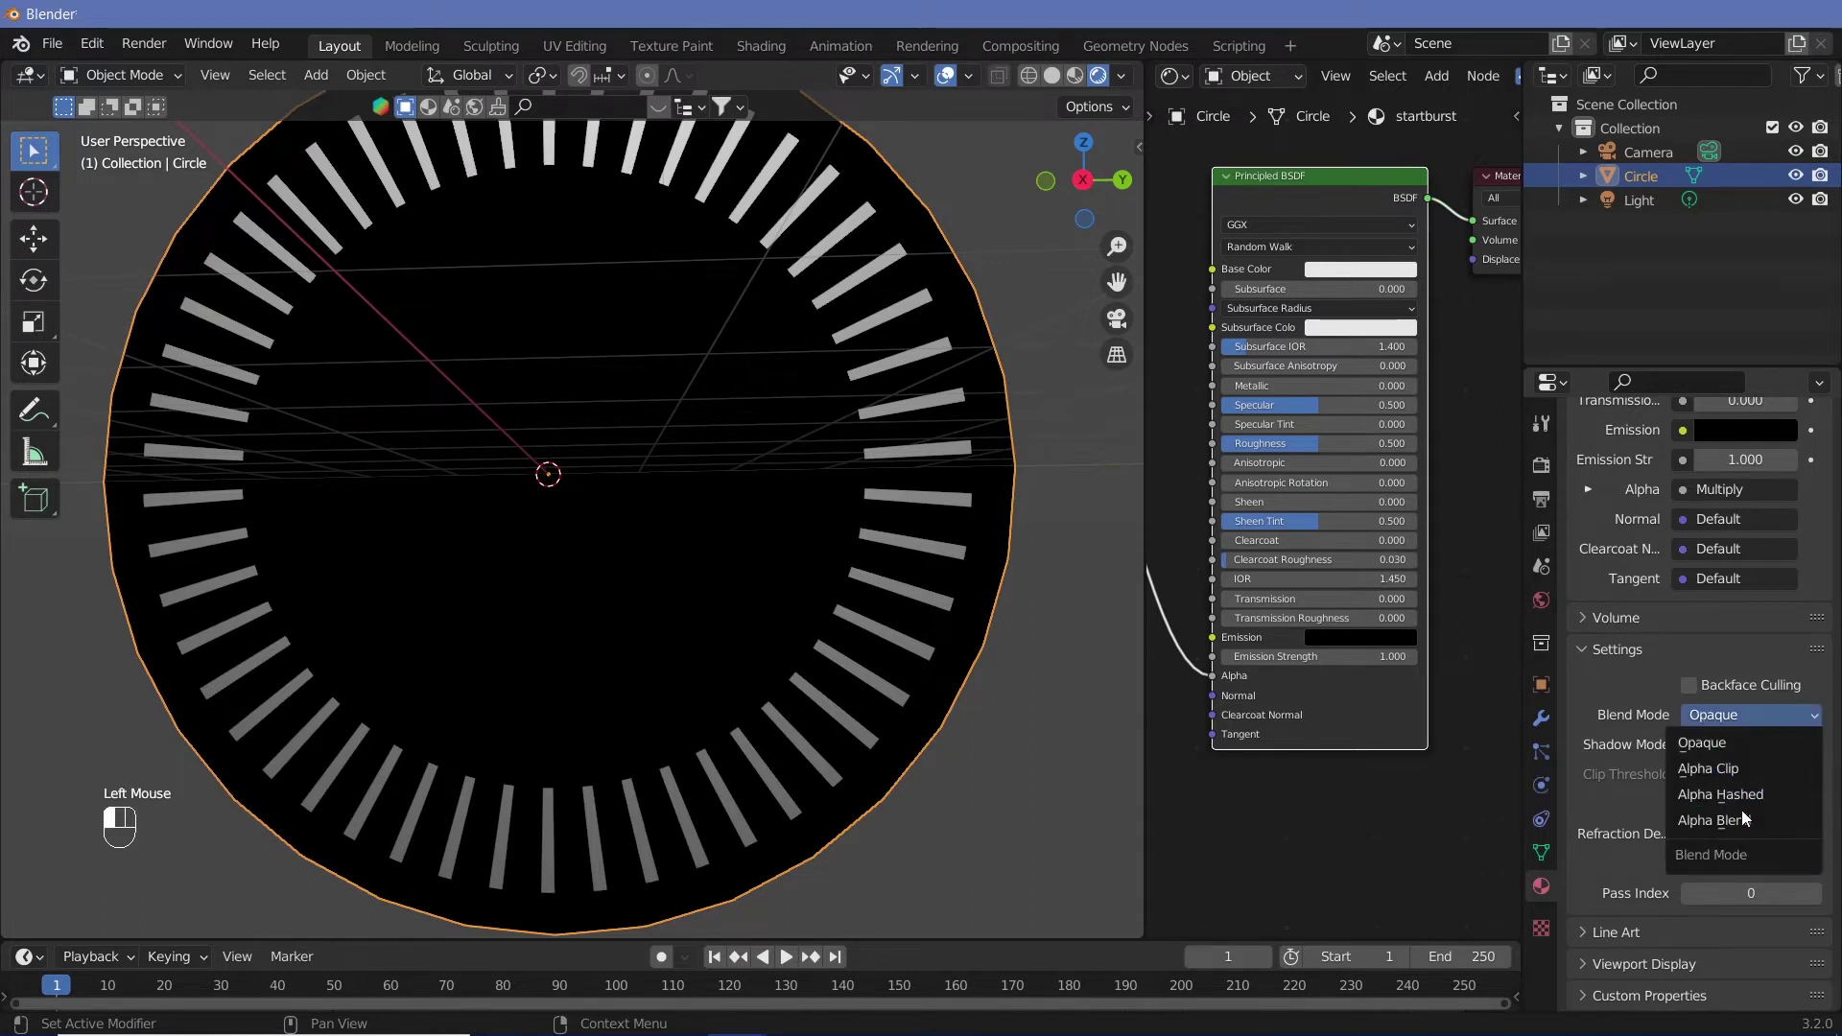
left_click(1743, 818)
left_click(1725, 748)
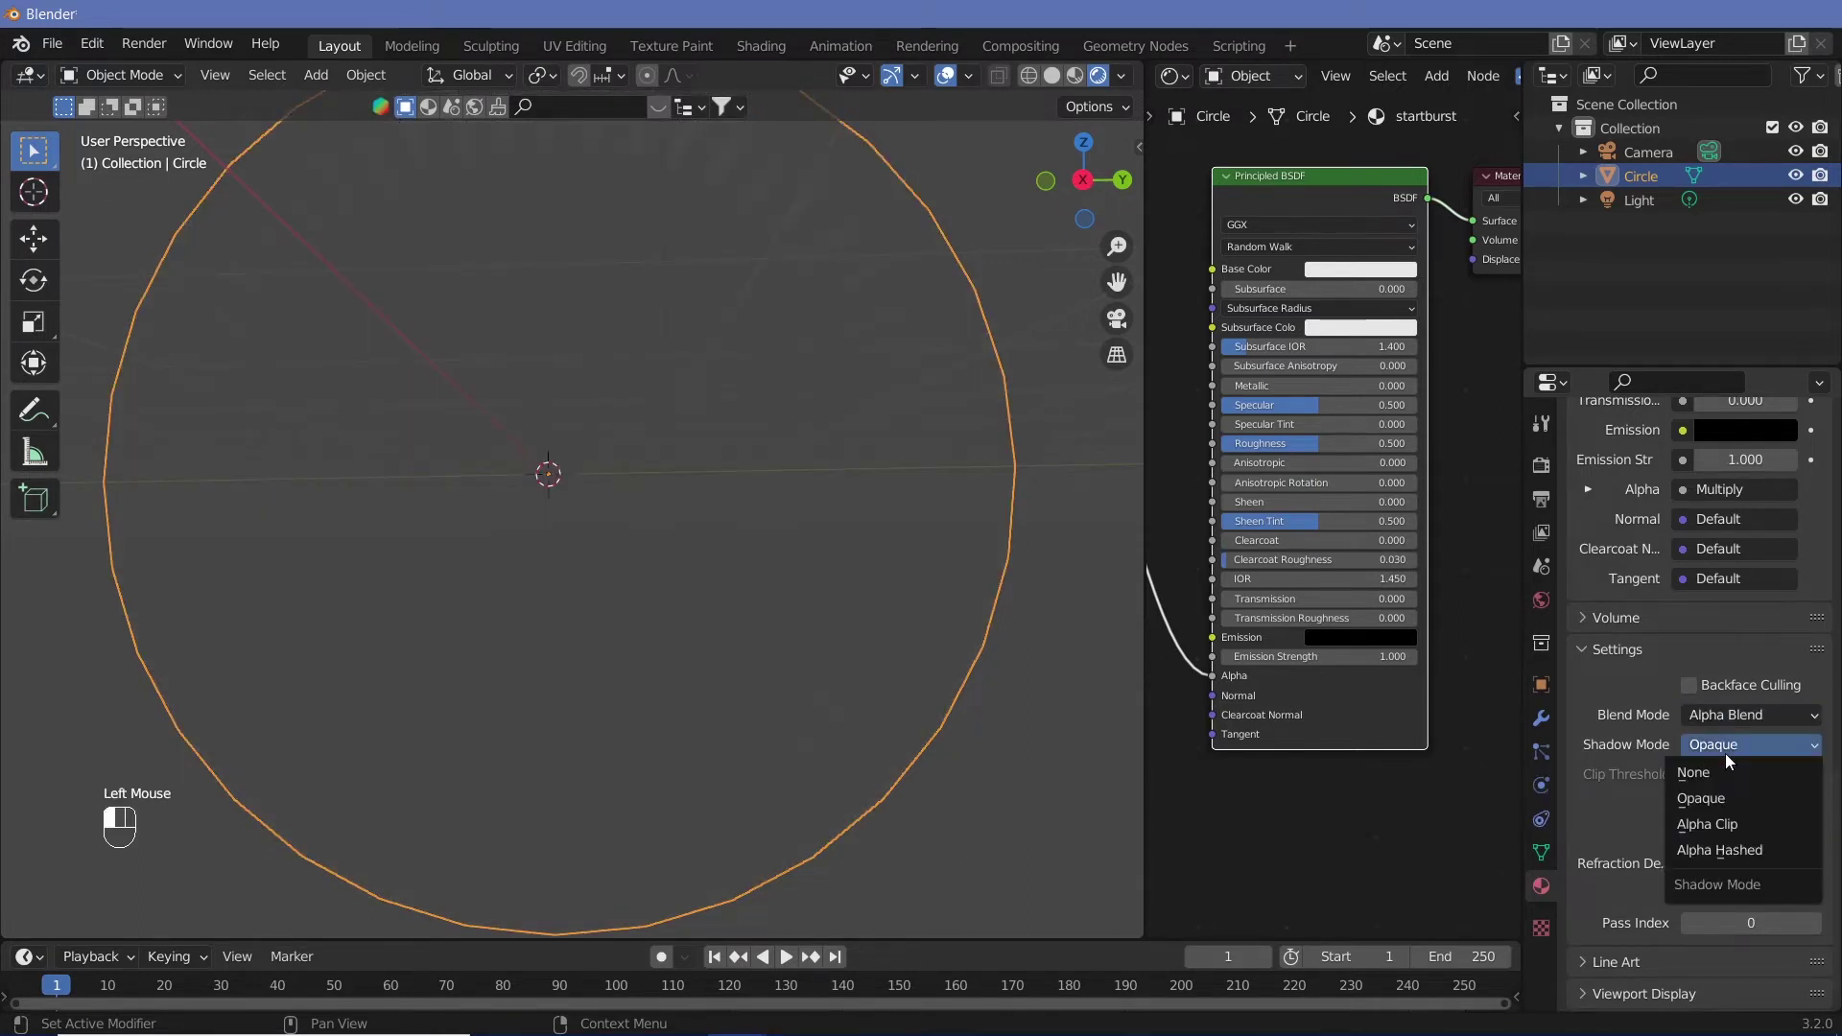
left_click(1726, 772)
Hide the viewport overlays and set the World background color to black
middle_click_drag(1315, 863, 1346, 764)
left_click(948, 75)
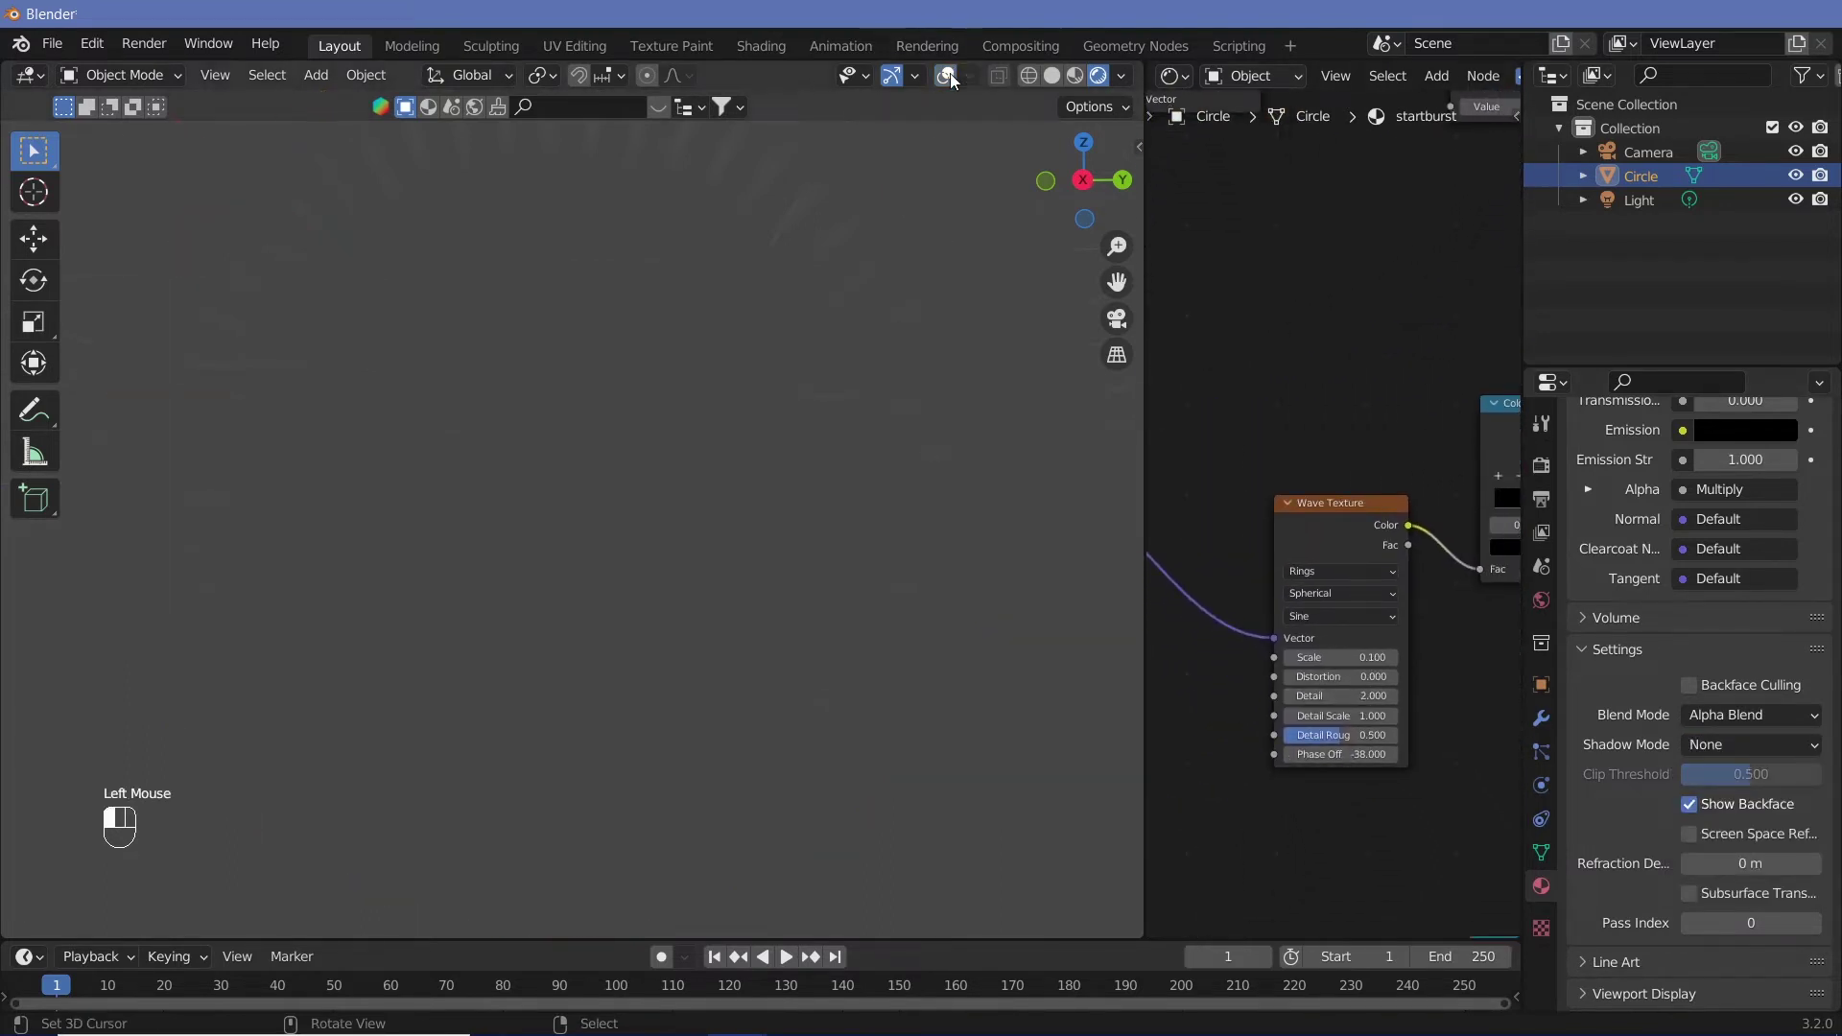
left_click(1541, 599)
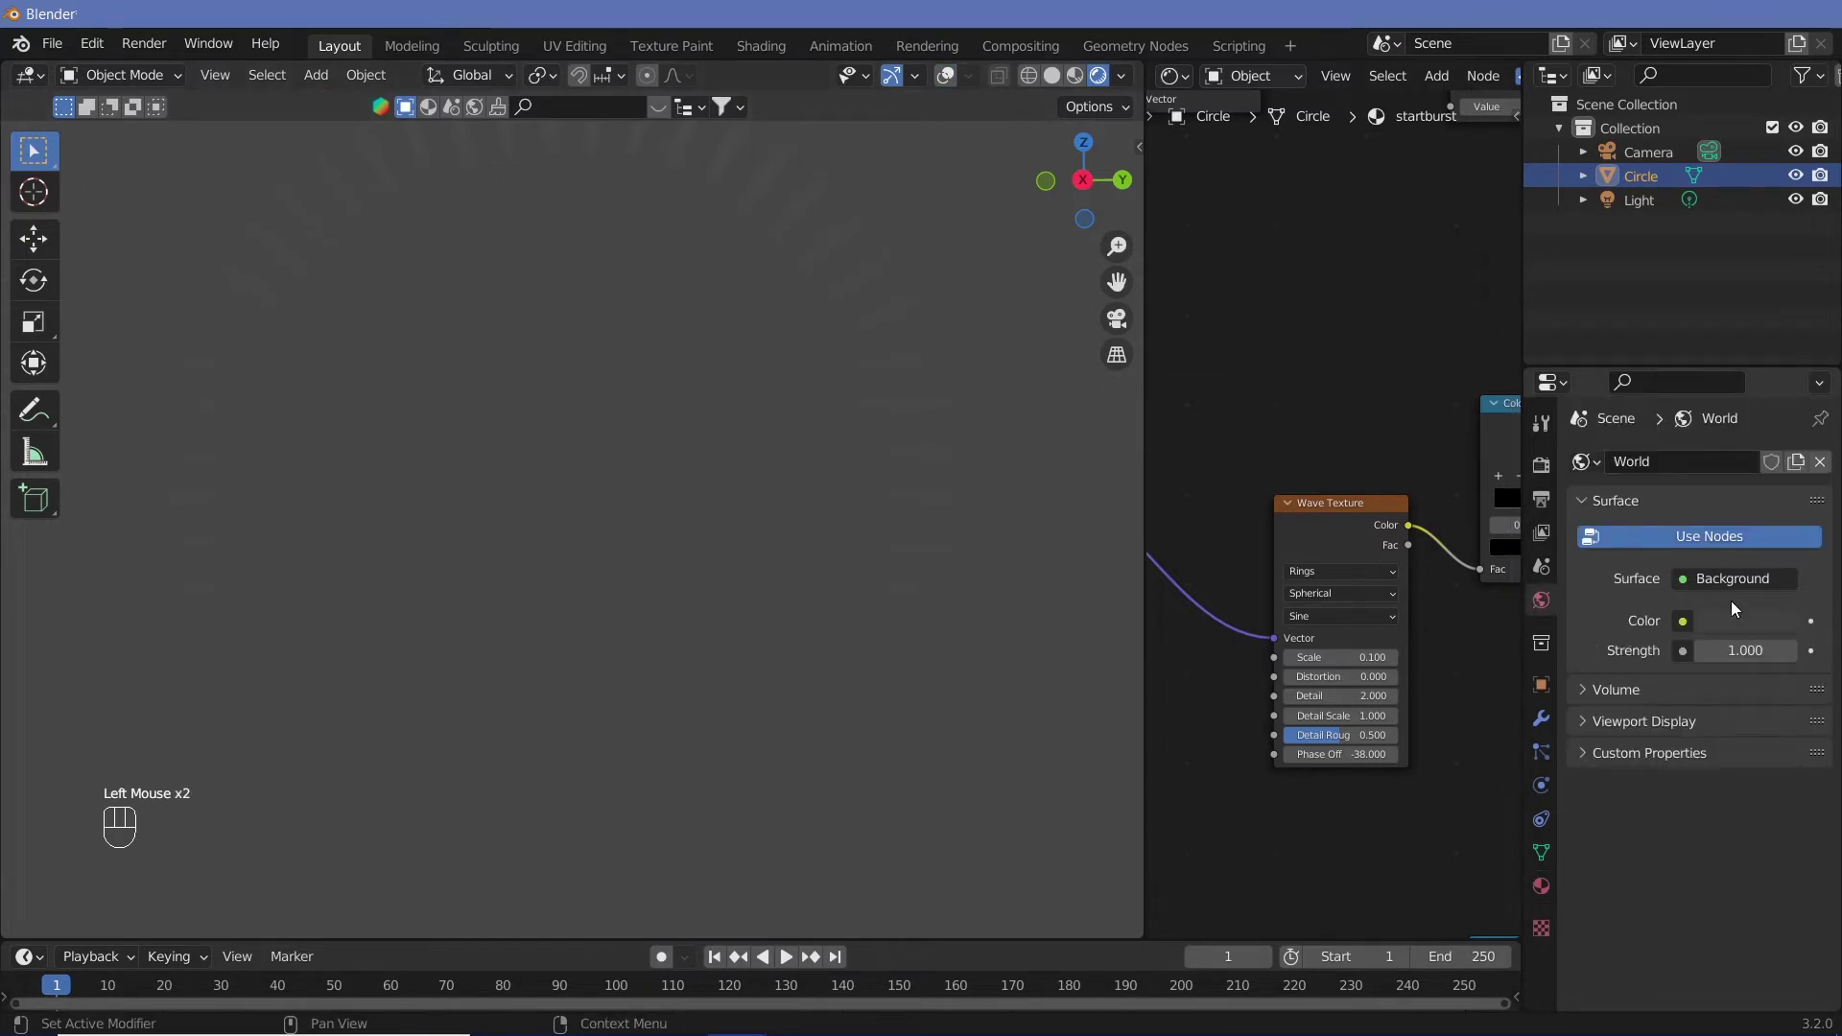
left_click(1749, 620)
left_click_drag(1779, 410, 1779, 454)
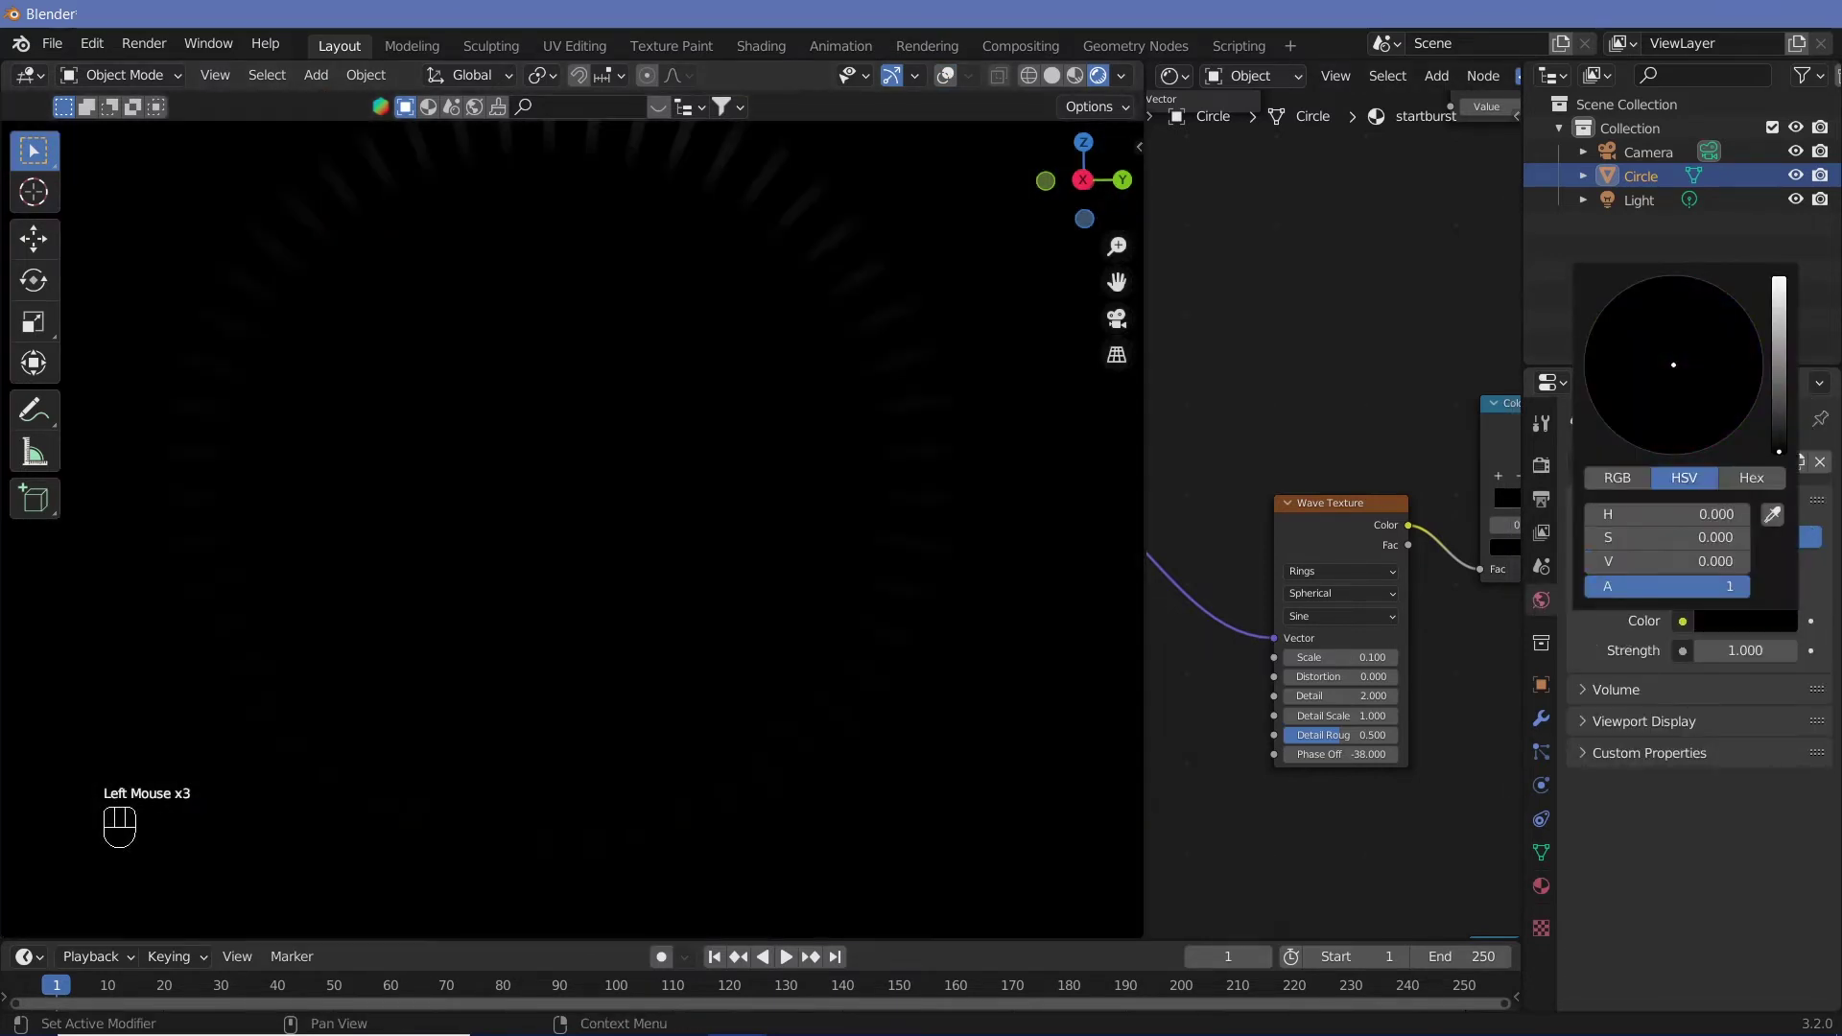
Delete the Light object from the scene
middle_click_drag(1353, 775, 1189, 149)
middle_click_drag(1200, 273, 1445, 481)
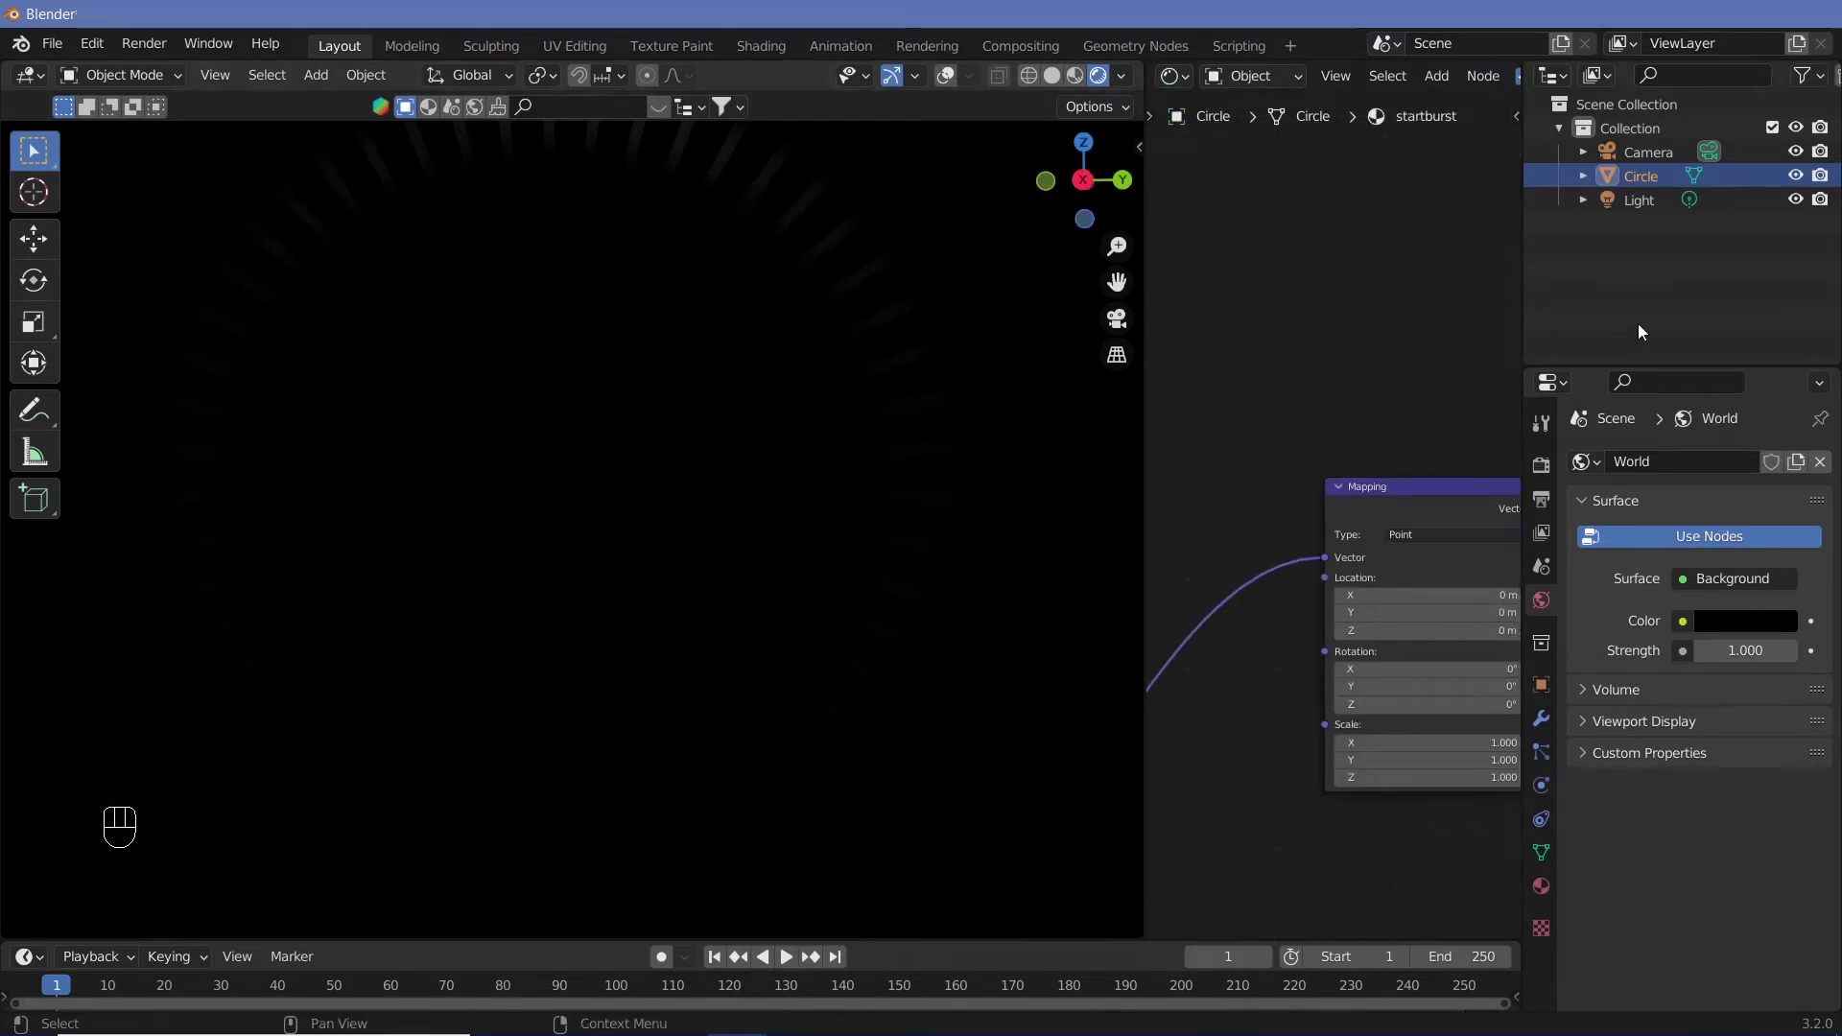
left_click(1644, 197)
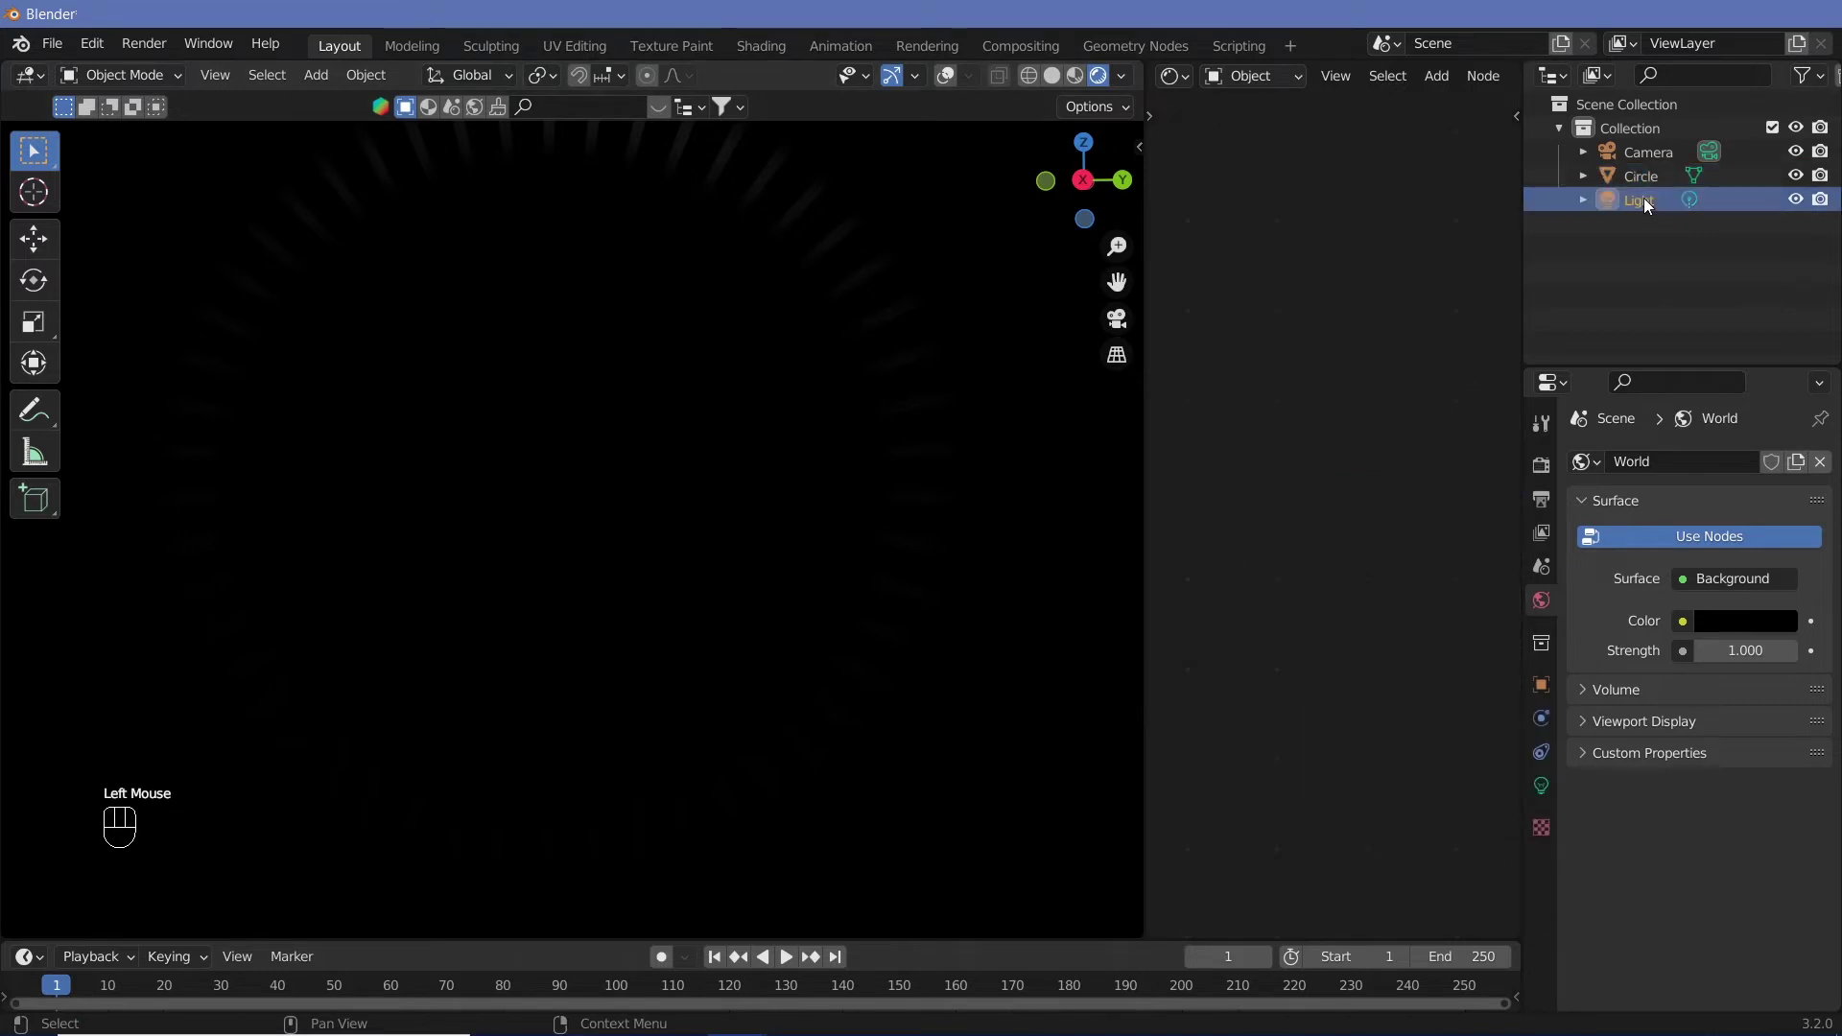
key("Delete")
Select the Circle and change its Principled BSDF's Emission color to a full-brightness cyan
left_click(1639, 180)
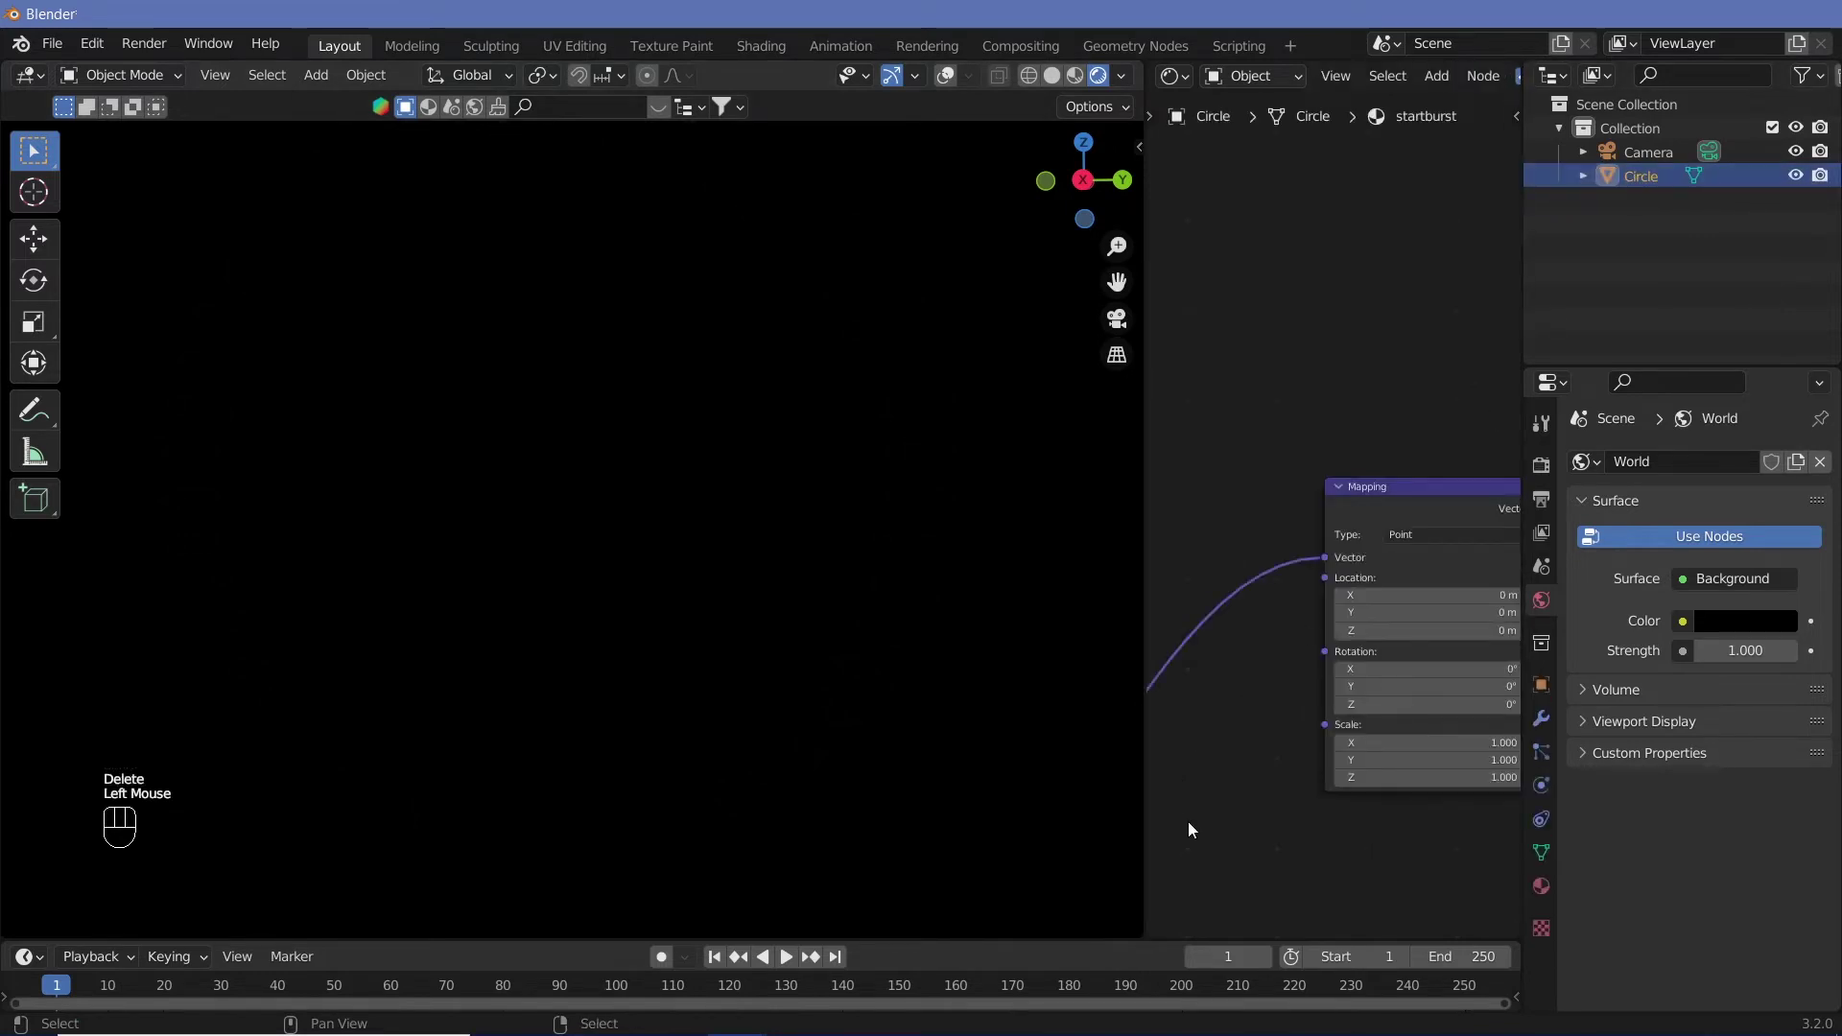
middle_click_drag(1188, 821, 1188, 422)
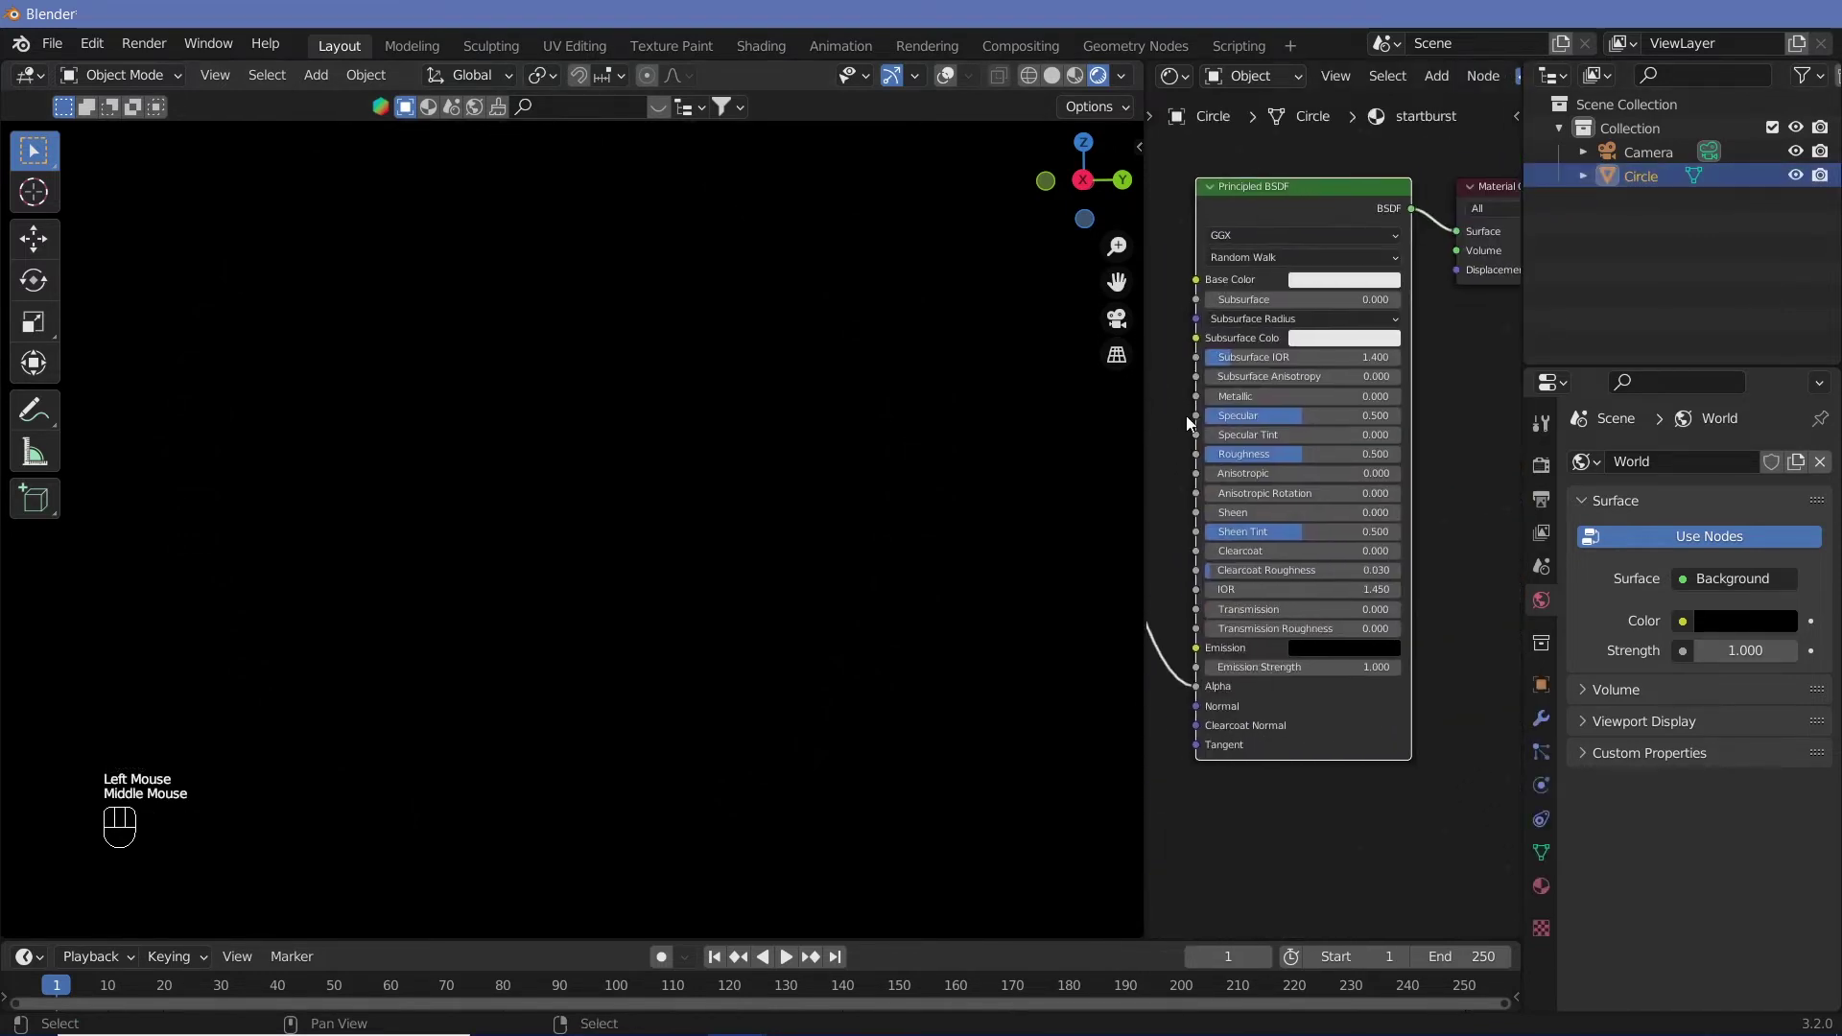
left_click(1308, 647)
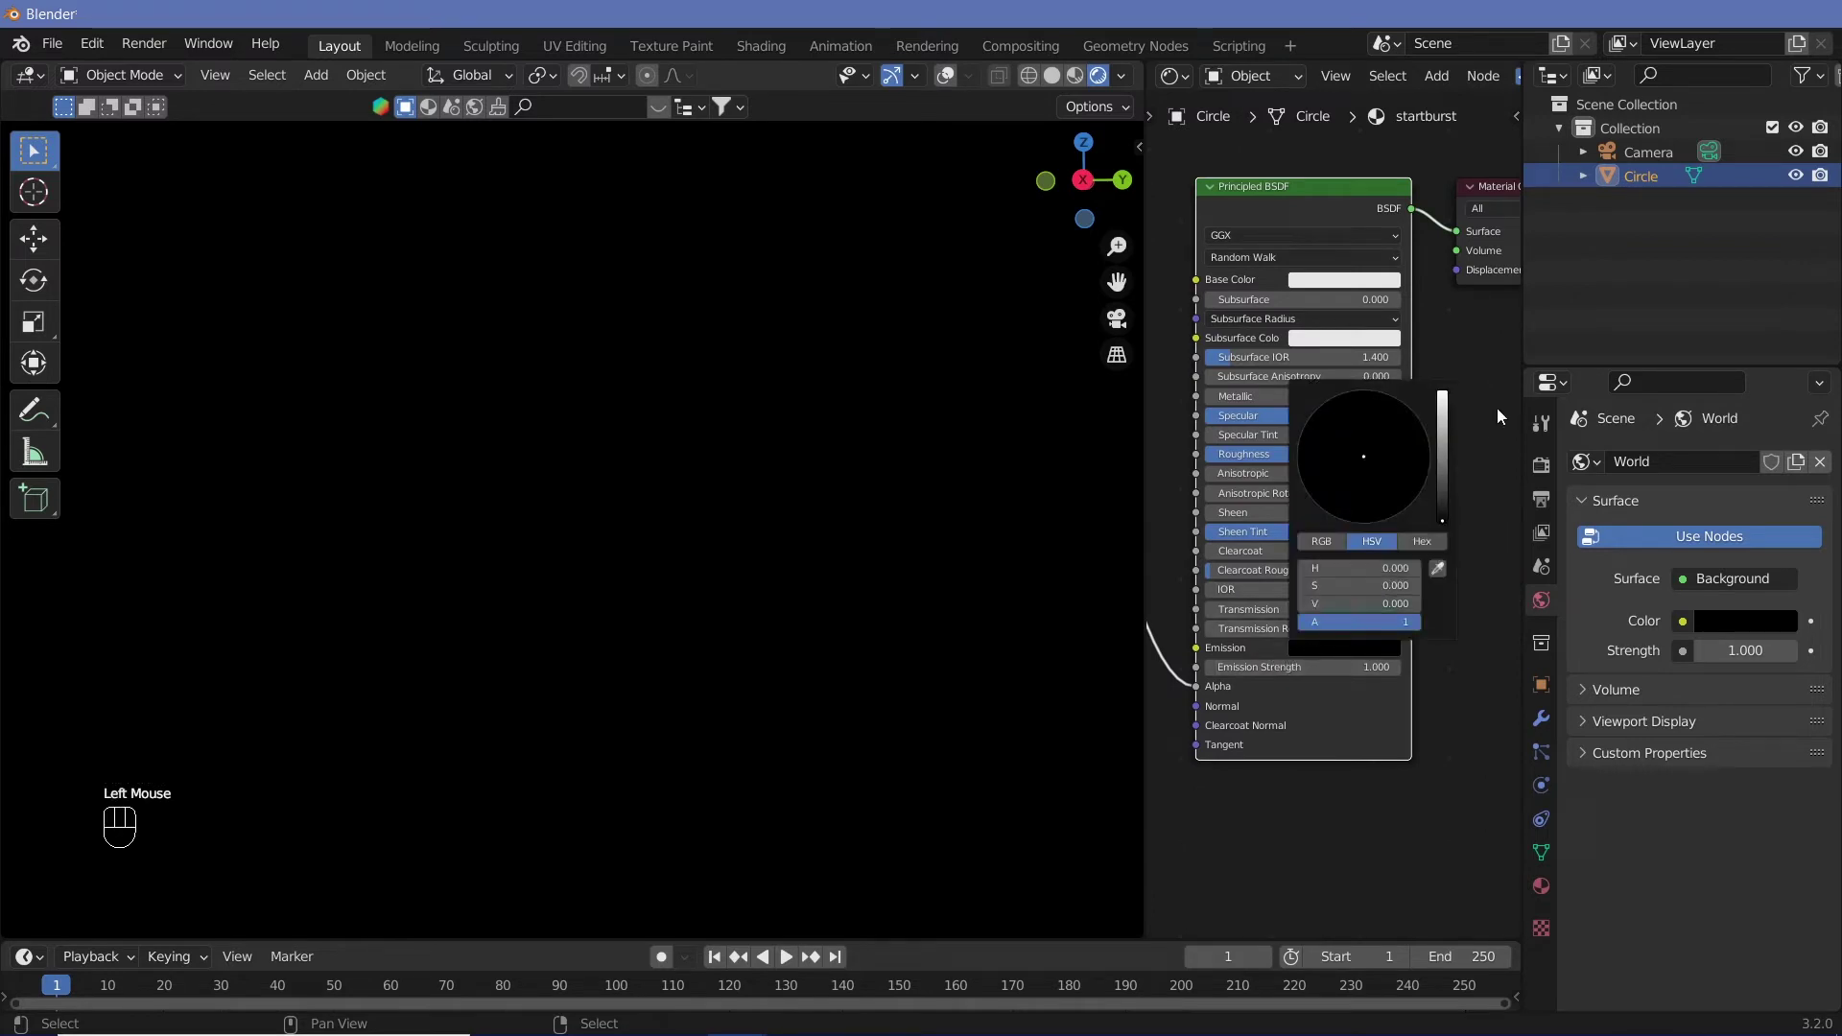
left_click_drag(1442, 519, 1442, 392)
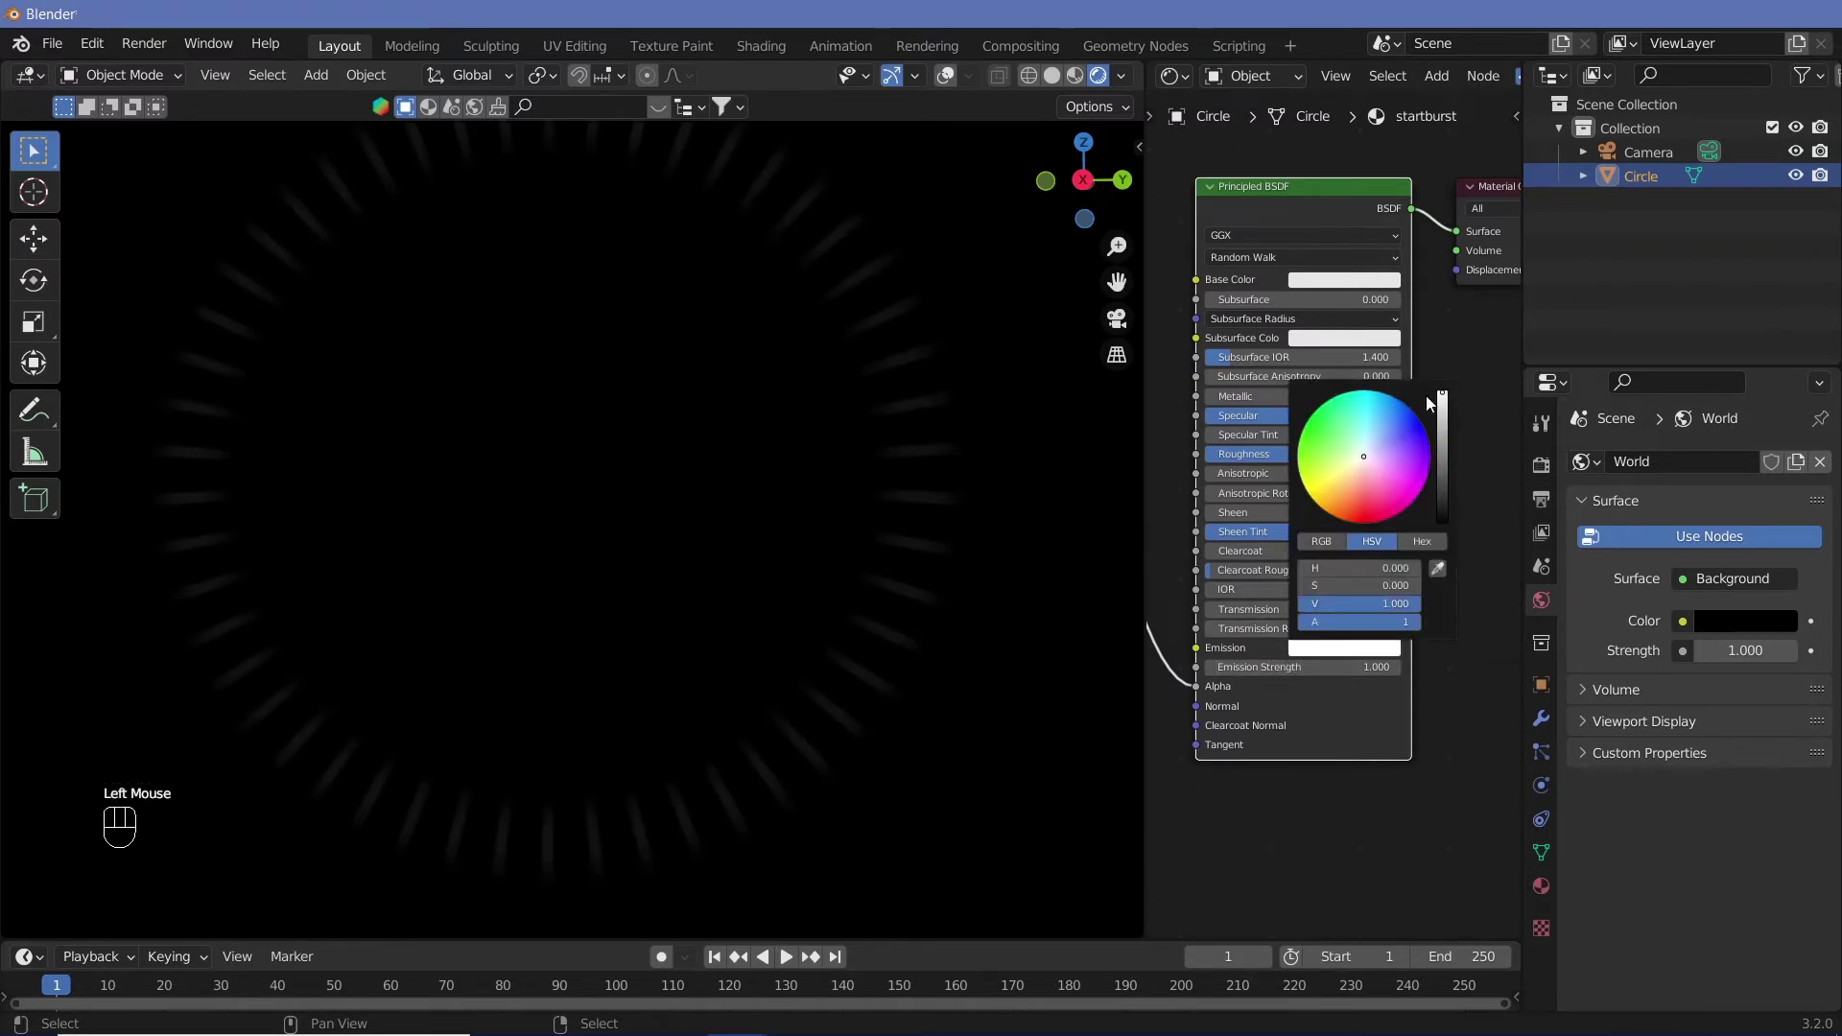
left_click_drag(1364, 457, 1363, 391)
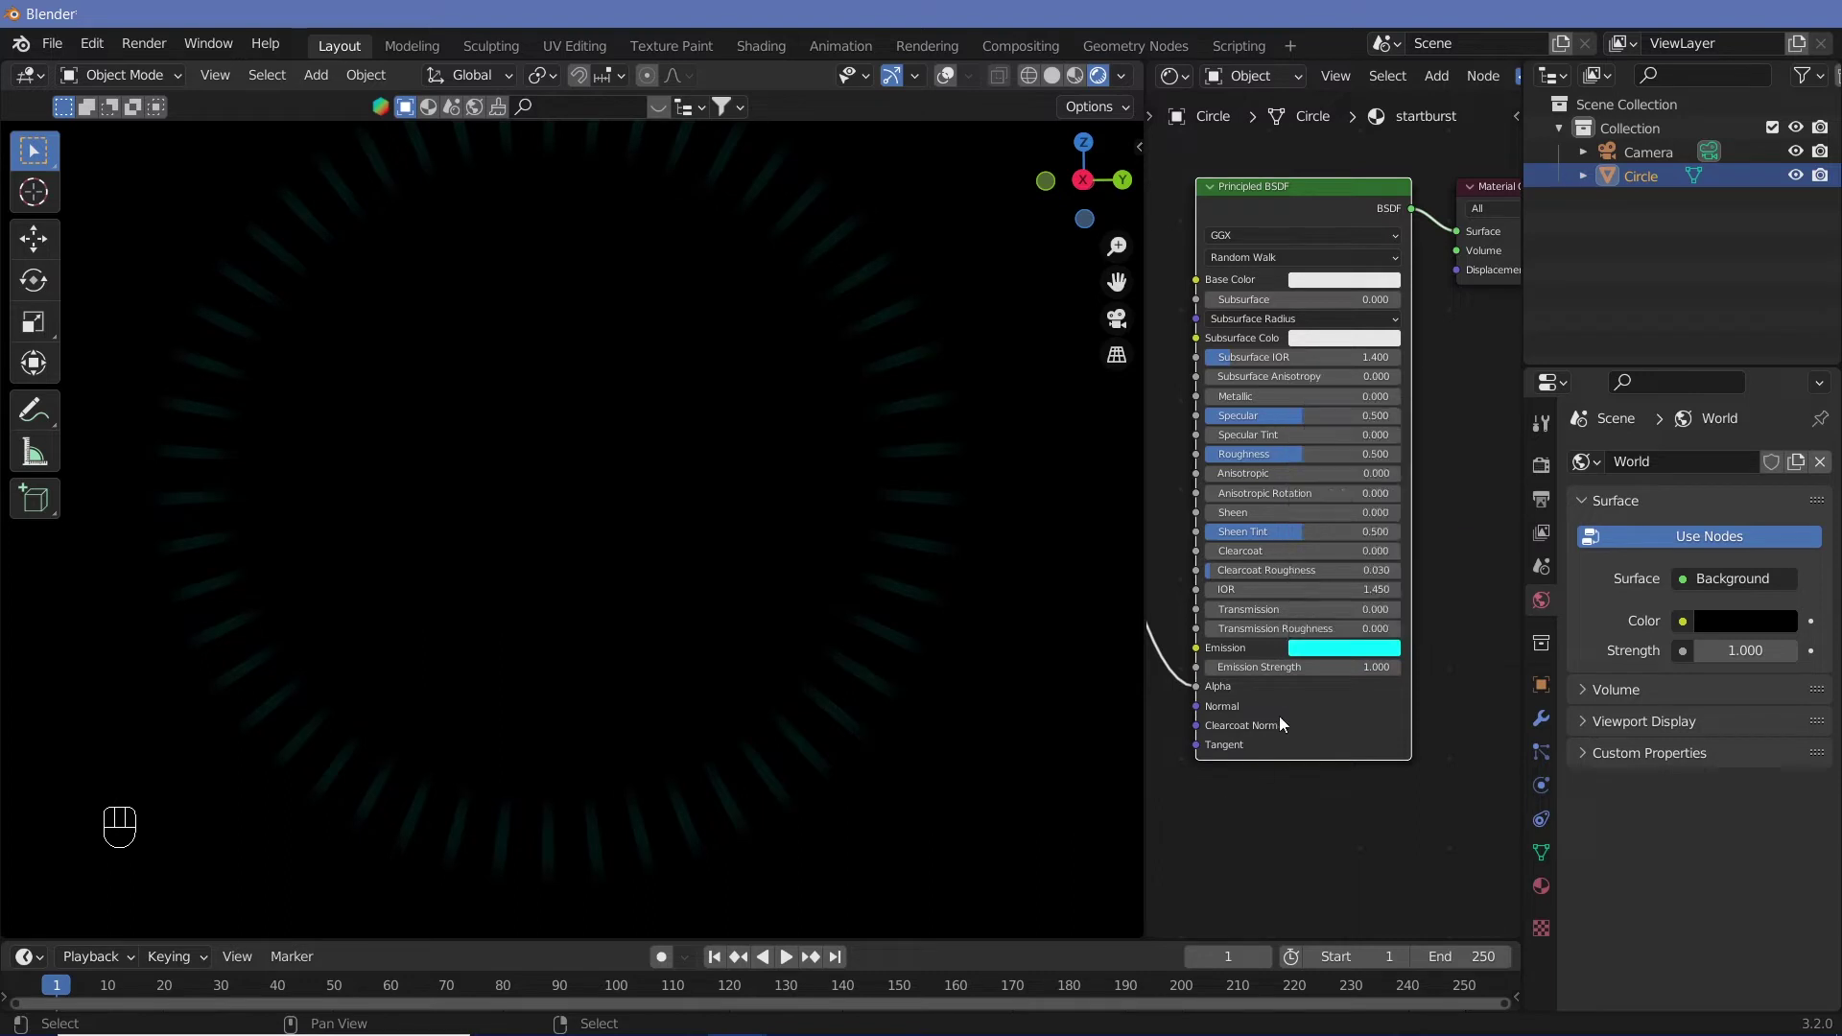
Set the Principled BSDF's Emission Strength to 10
left_click(1304, 665)
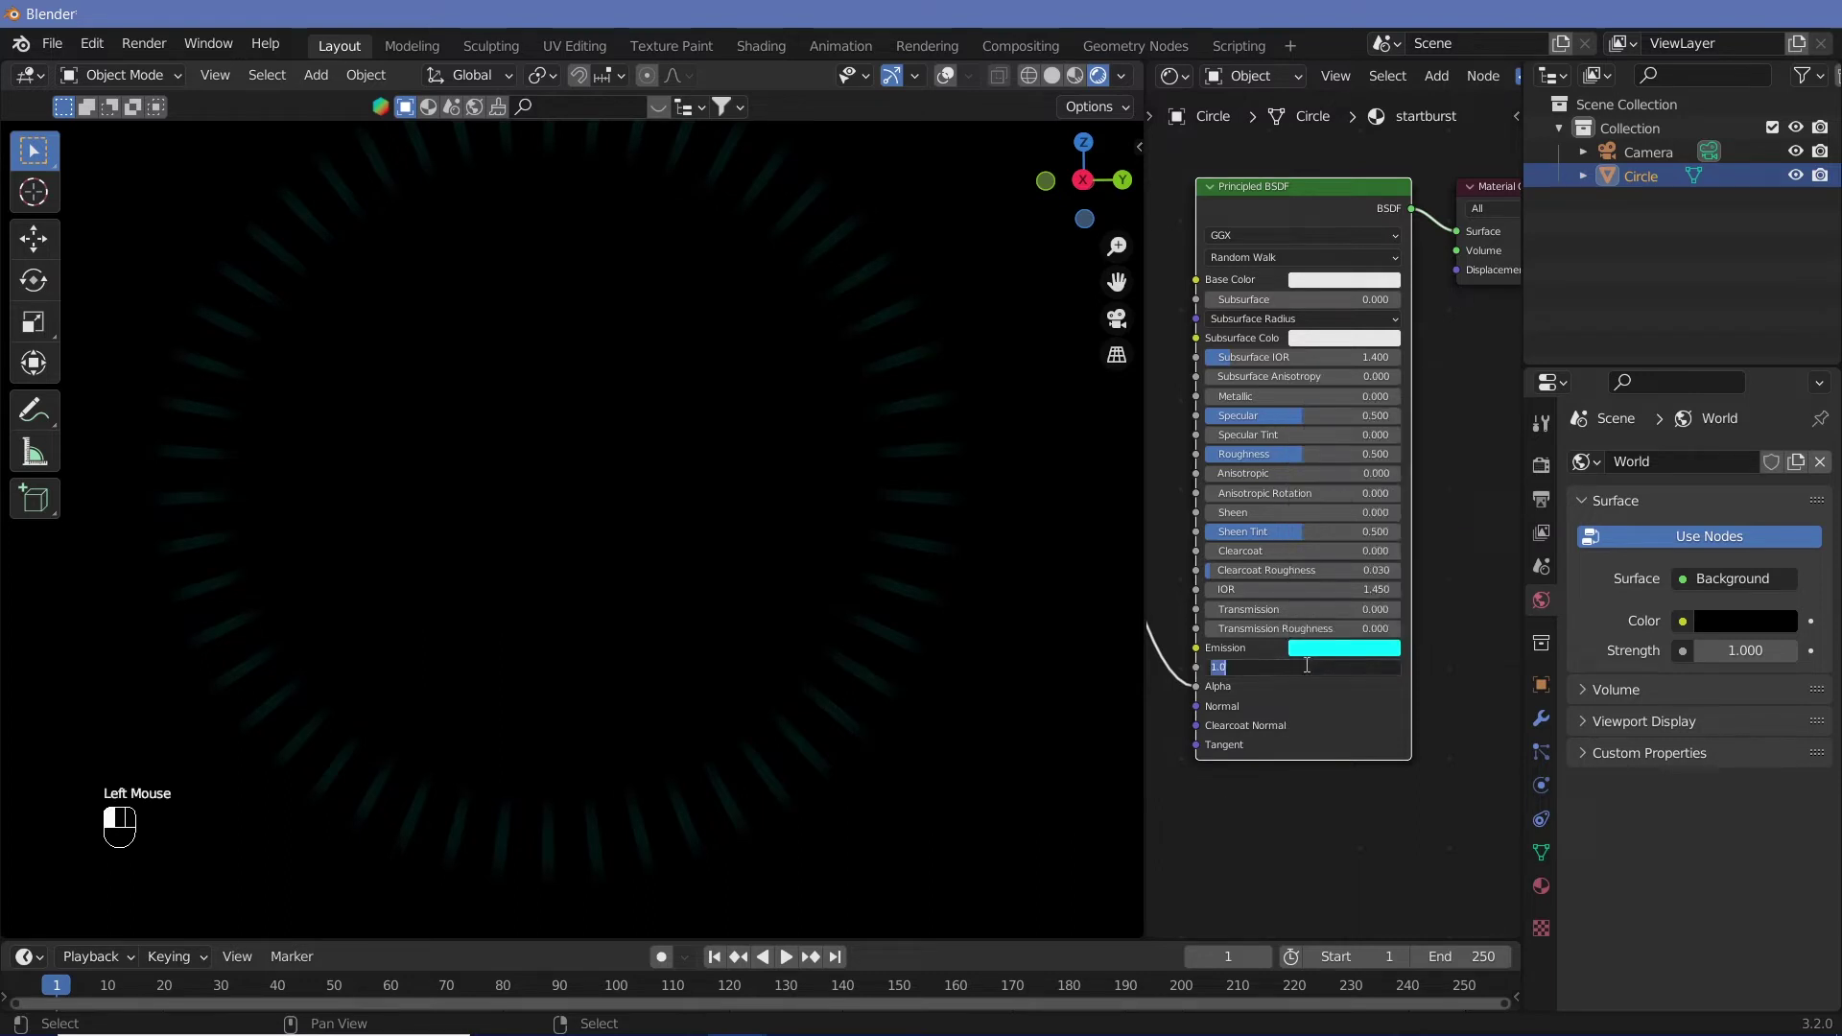
type("5")
key("Return")
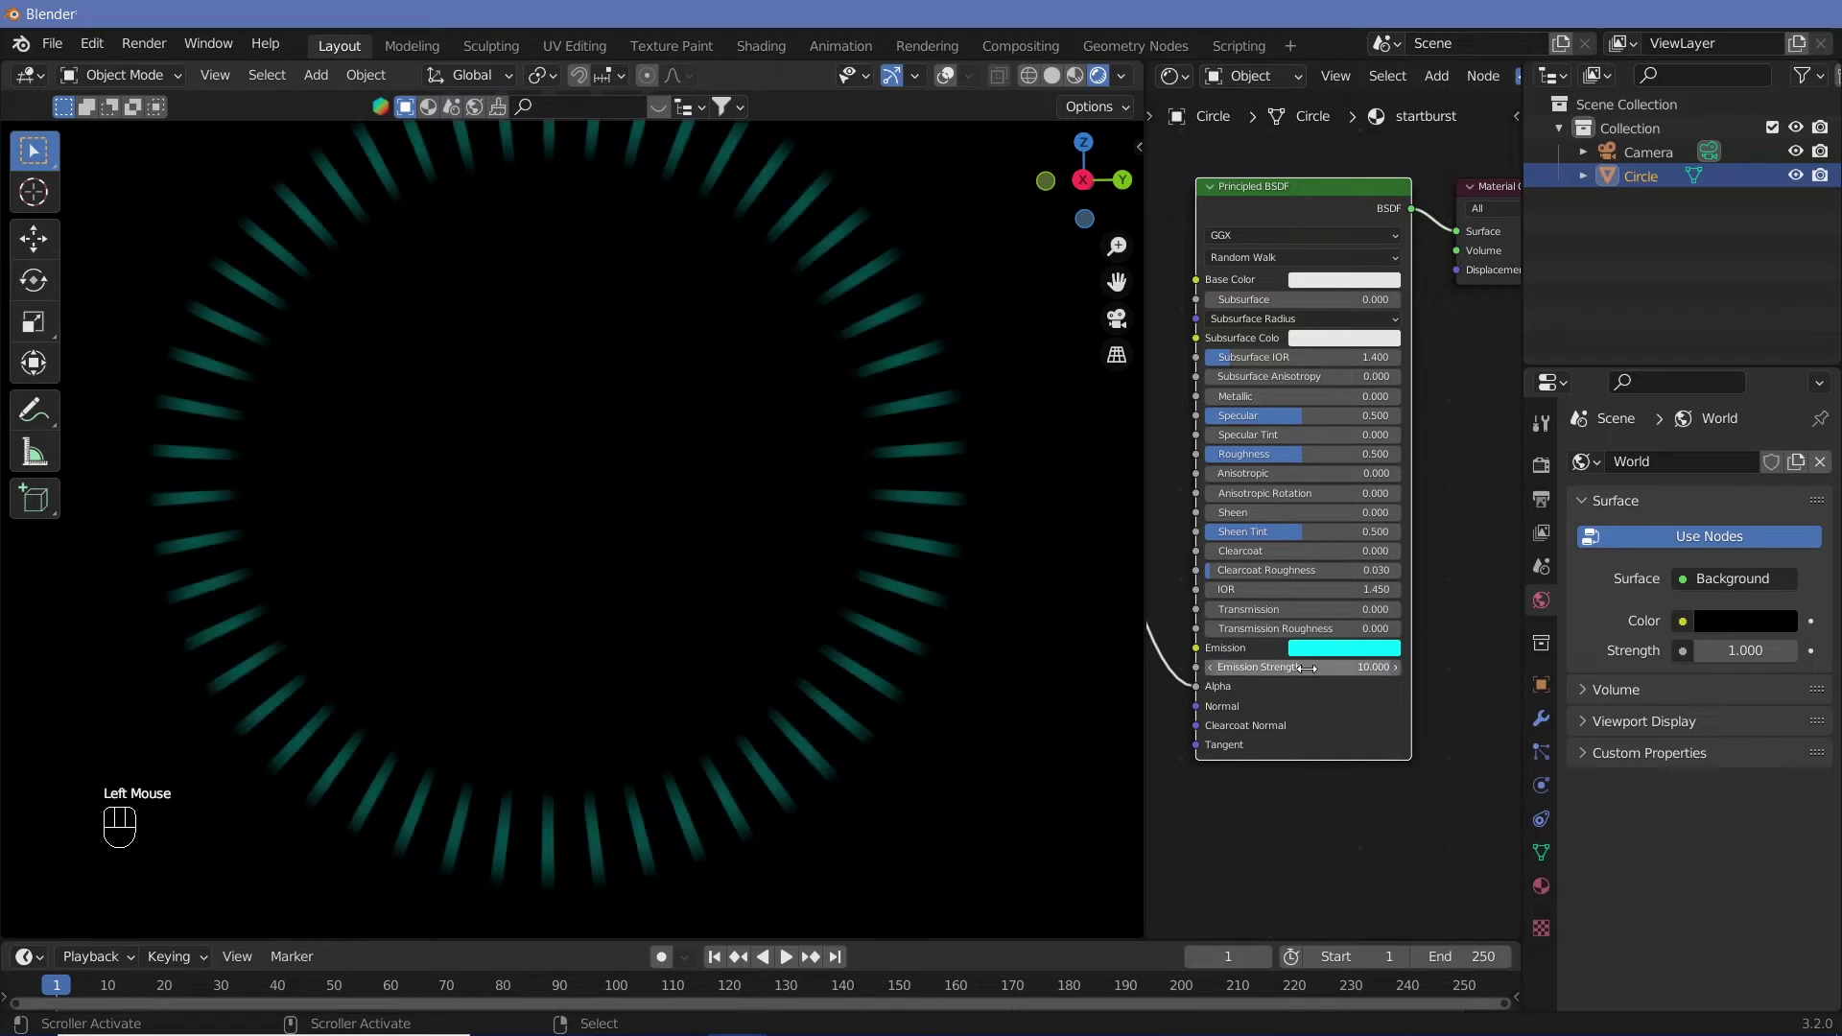
Enable Bloom in the Eevee render settings and set its Clamp to 4
left_click(1541, 465)
left_click(1541, 464)
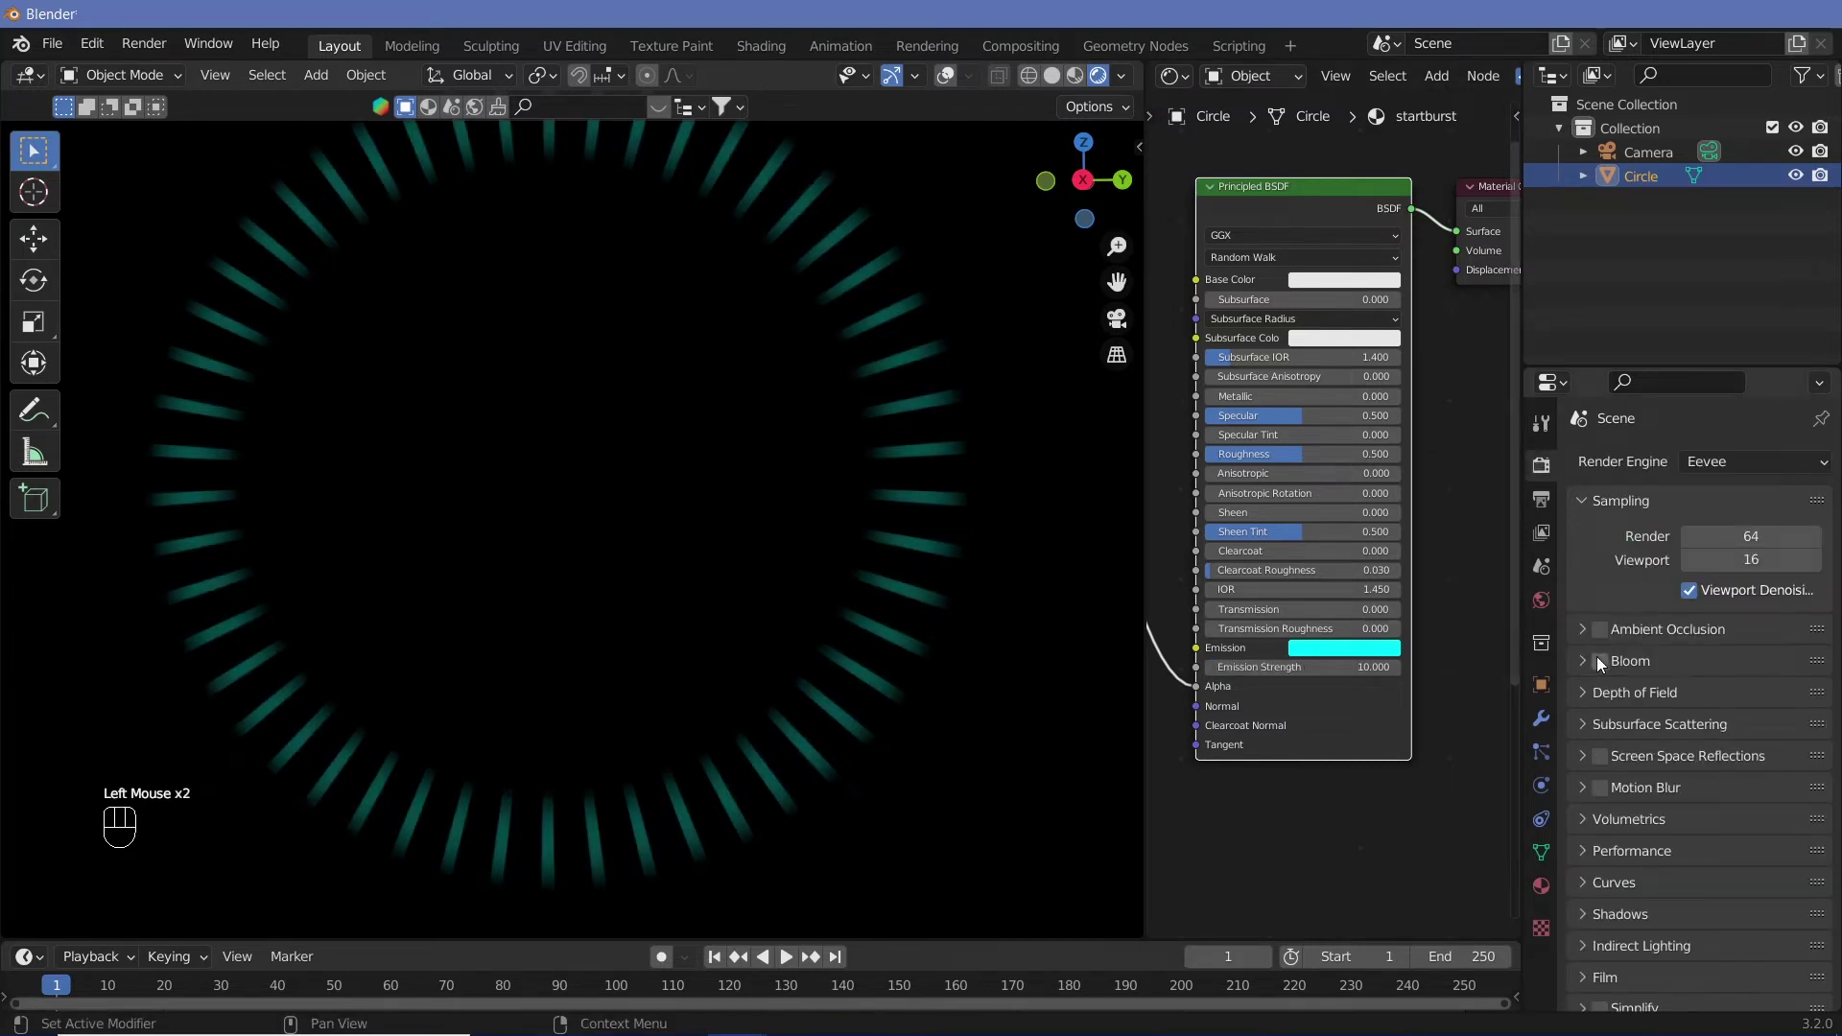
left_click(1582, 661)
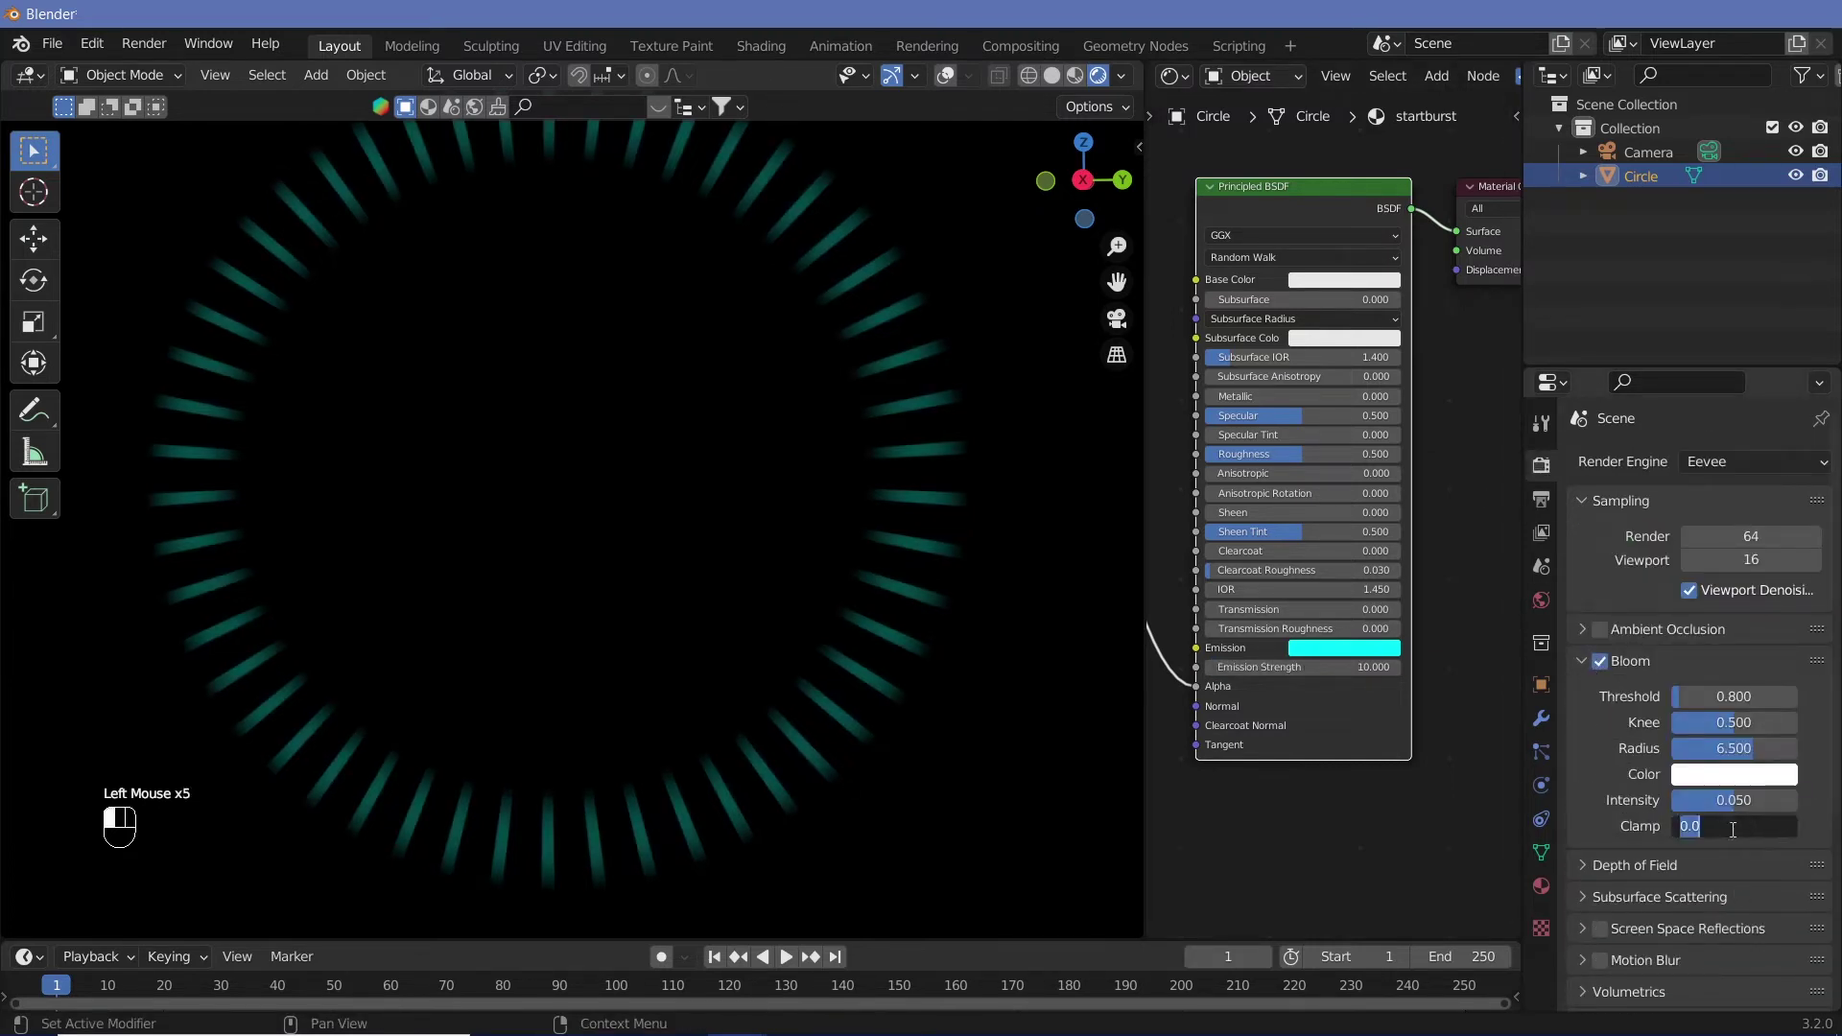
type("4")
key("Return")
Adjust the Wave Texture's phase offset to about -56.2 so long rays surround an empty center
middle_click_drag(1292, 832, 1263, 610)
left_click_drag(1264, 618, 959, 618)
middle_click_drag(1272, 705, 1331, 721)
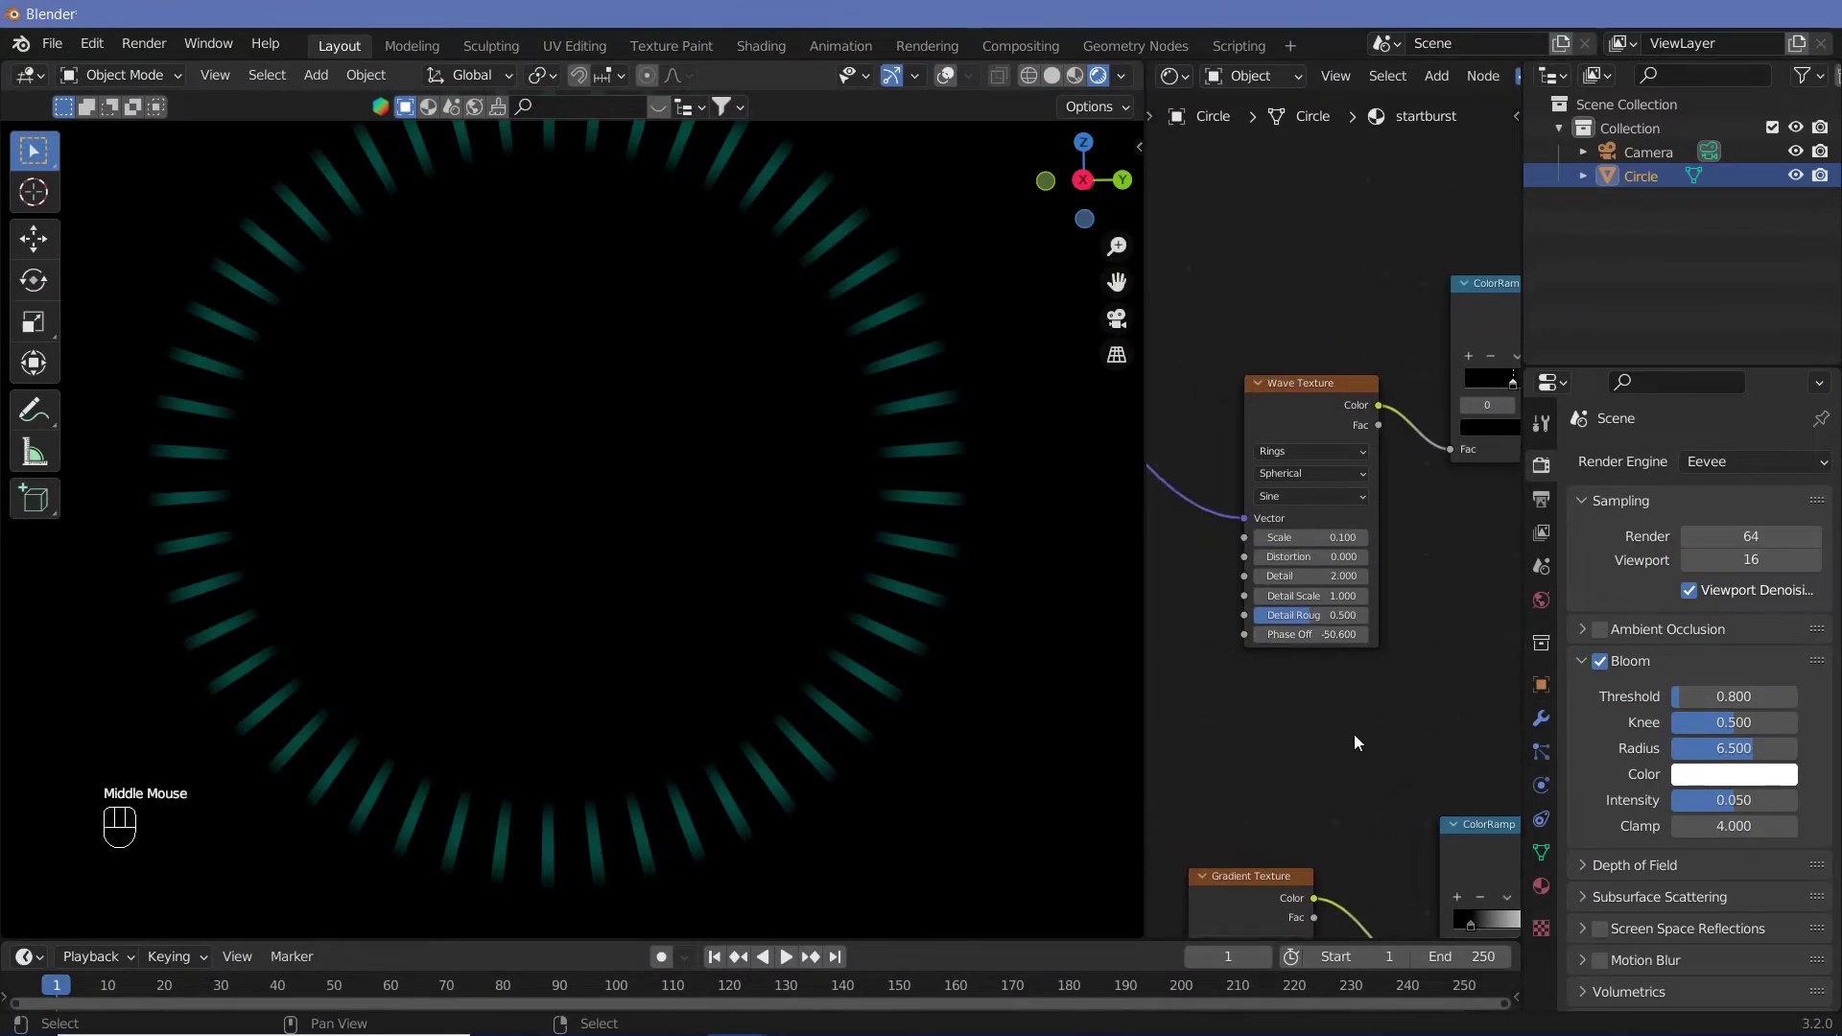
mouse_move(1279, 633)
left_mouse_down()
mouse_move(1209, 634)
mouse_move(1279, 633)
left_mouse_up()
left_click(1261, 635)
left_click(1261, 635)
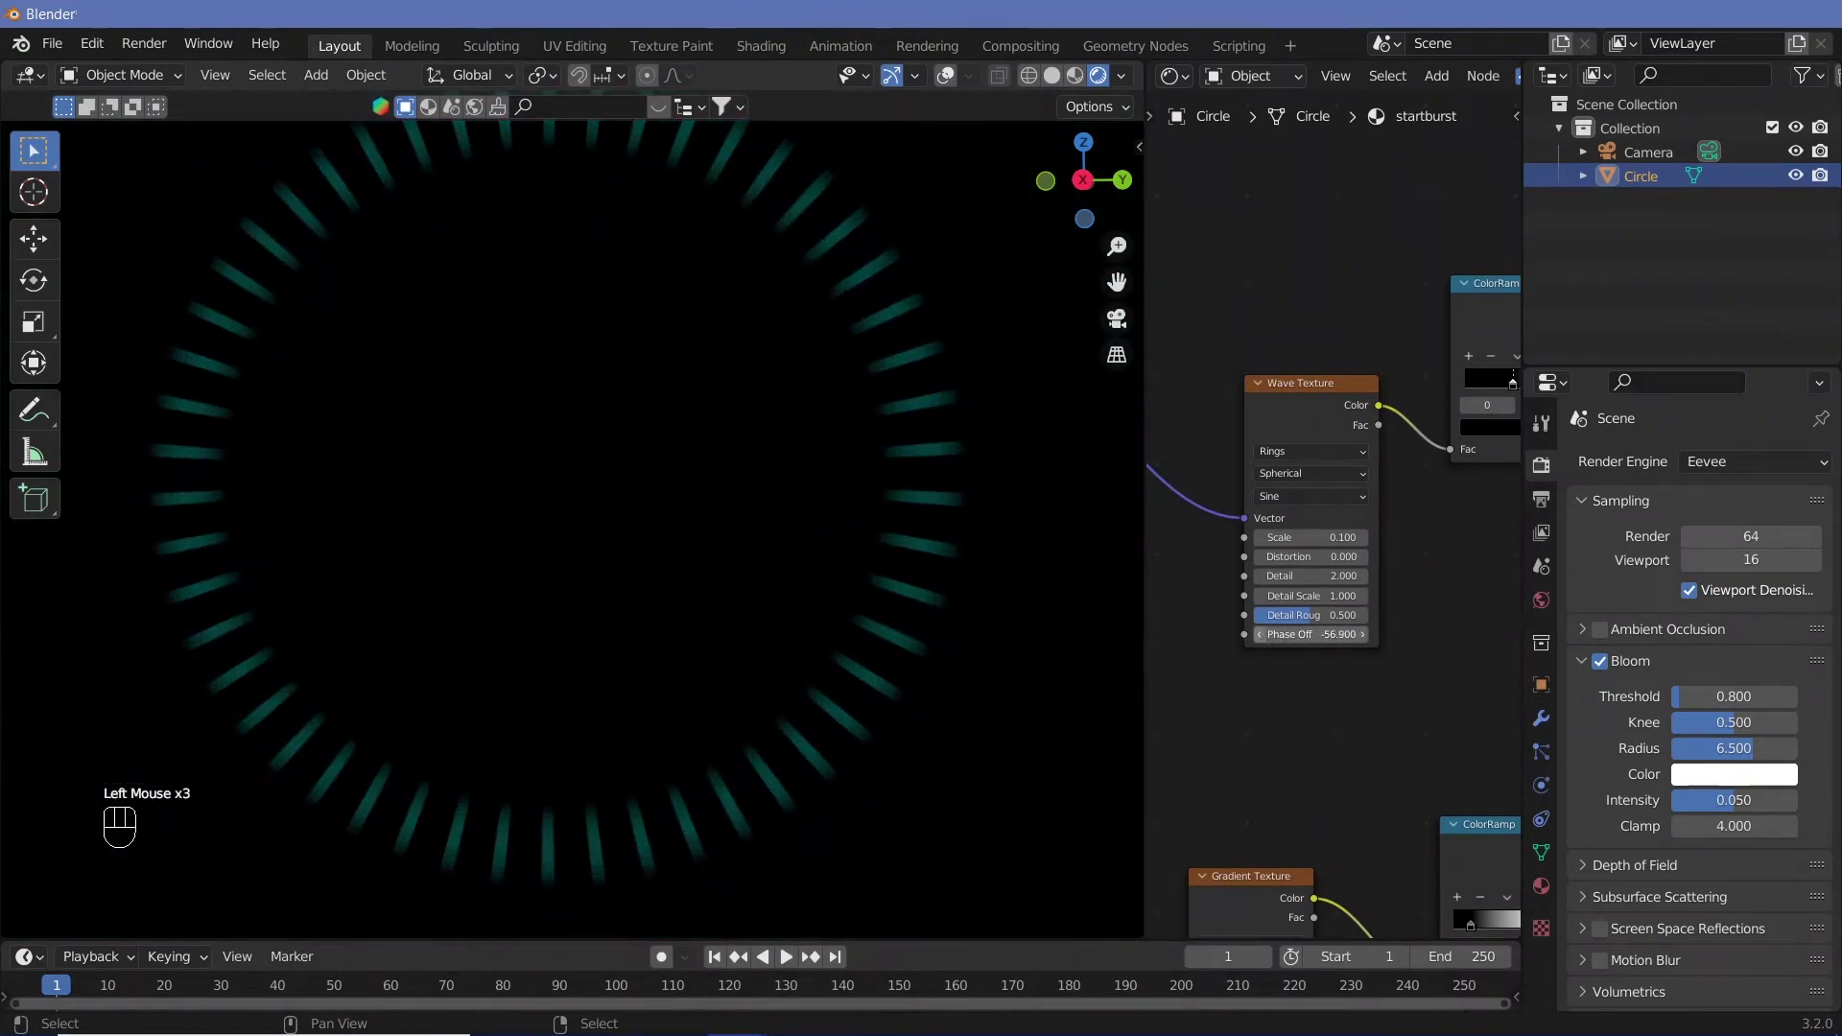
left_click(1260, 635)
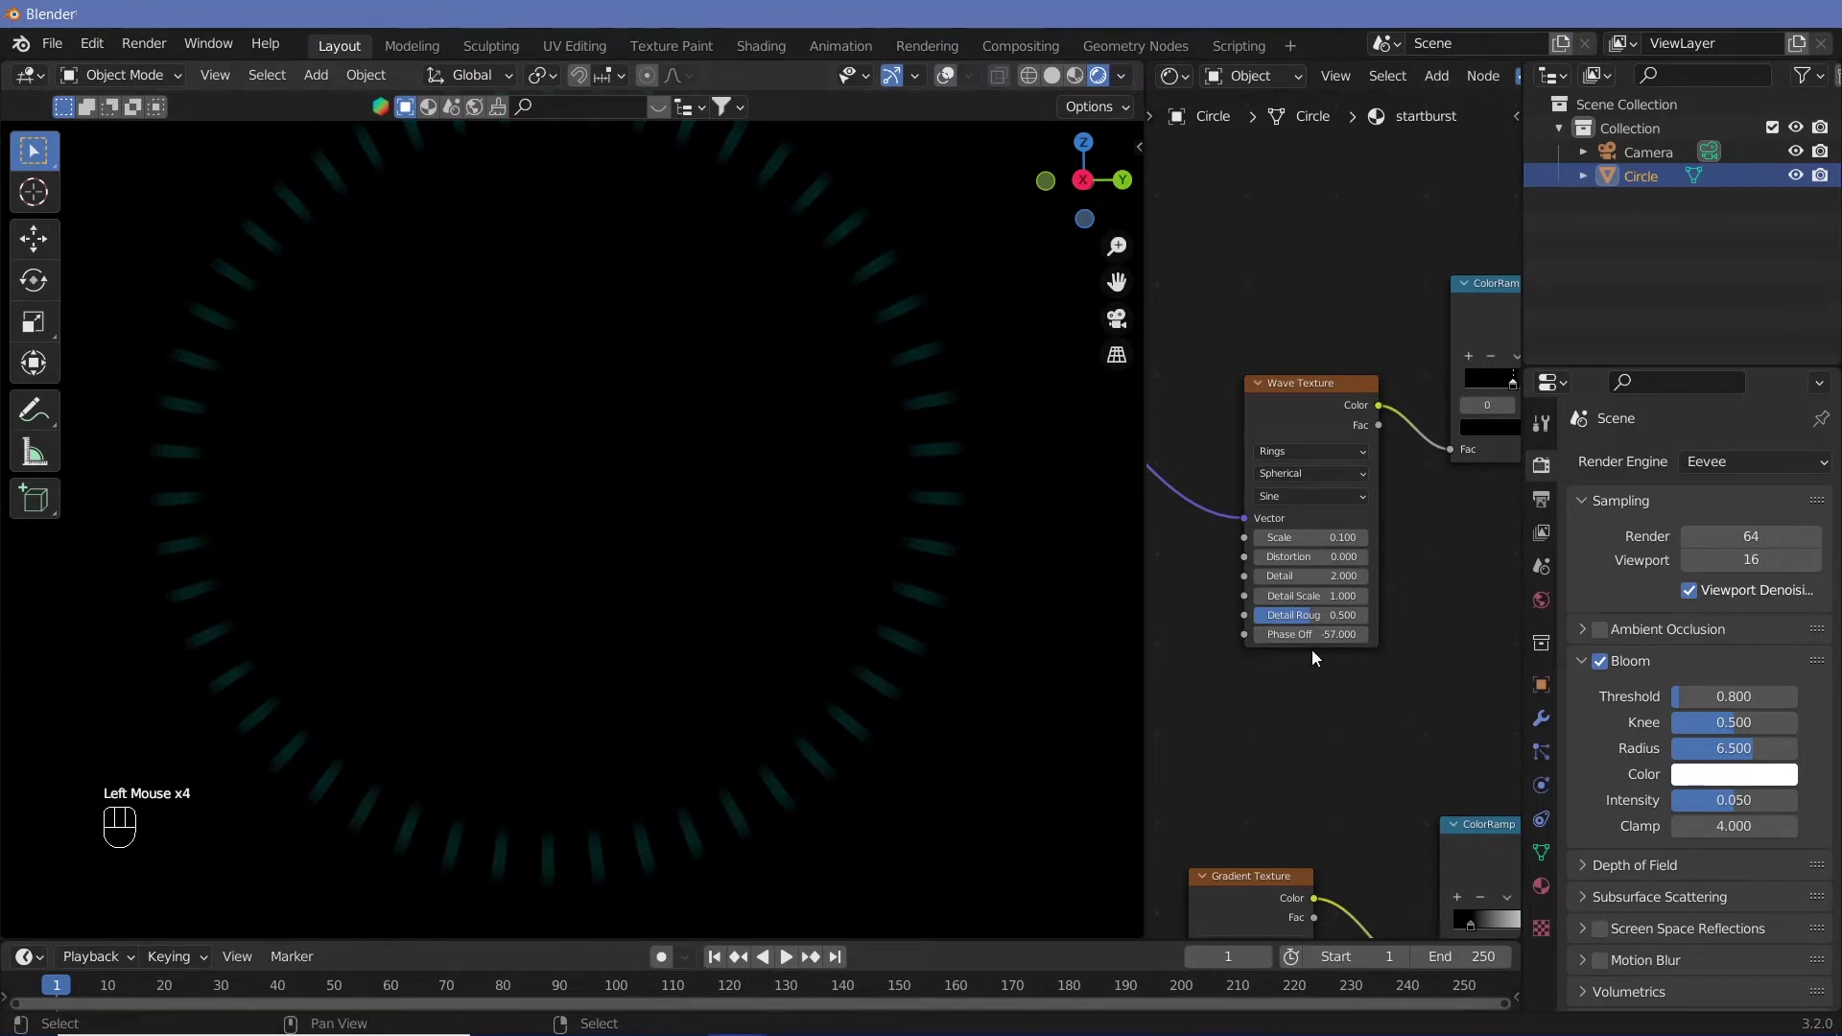
left_click_drag(1305, 635, 1344, 634)
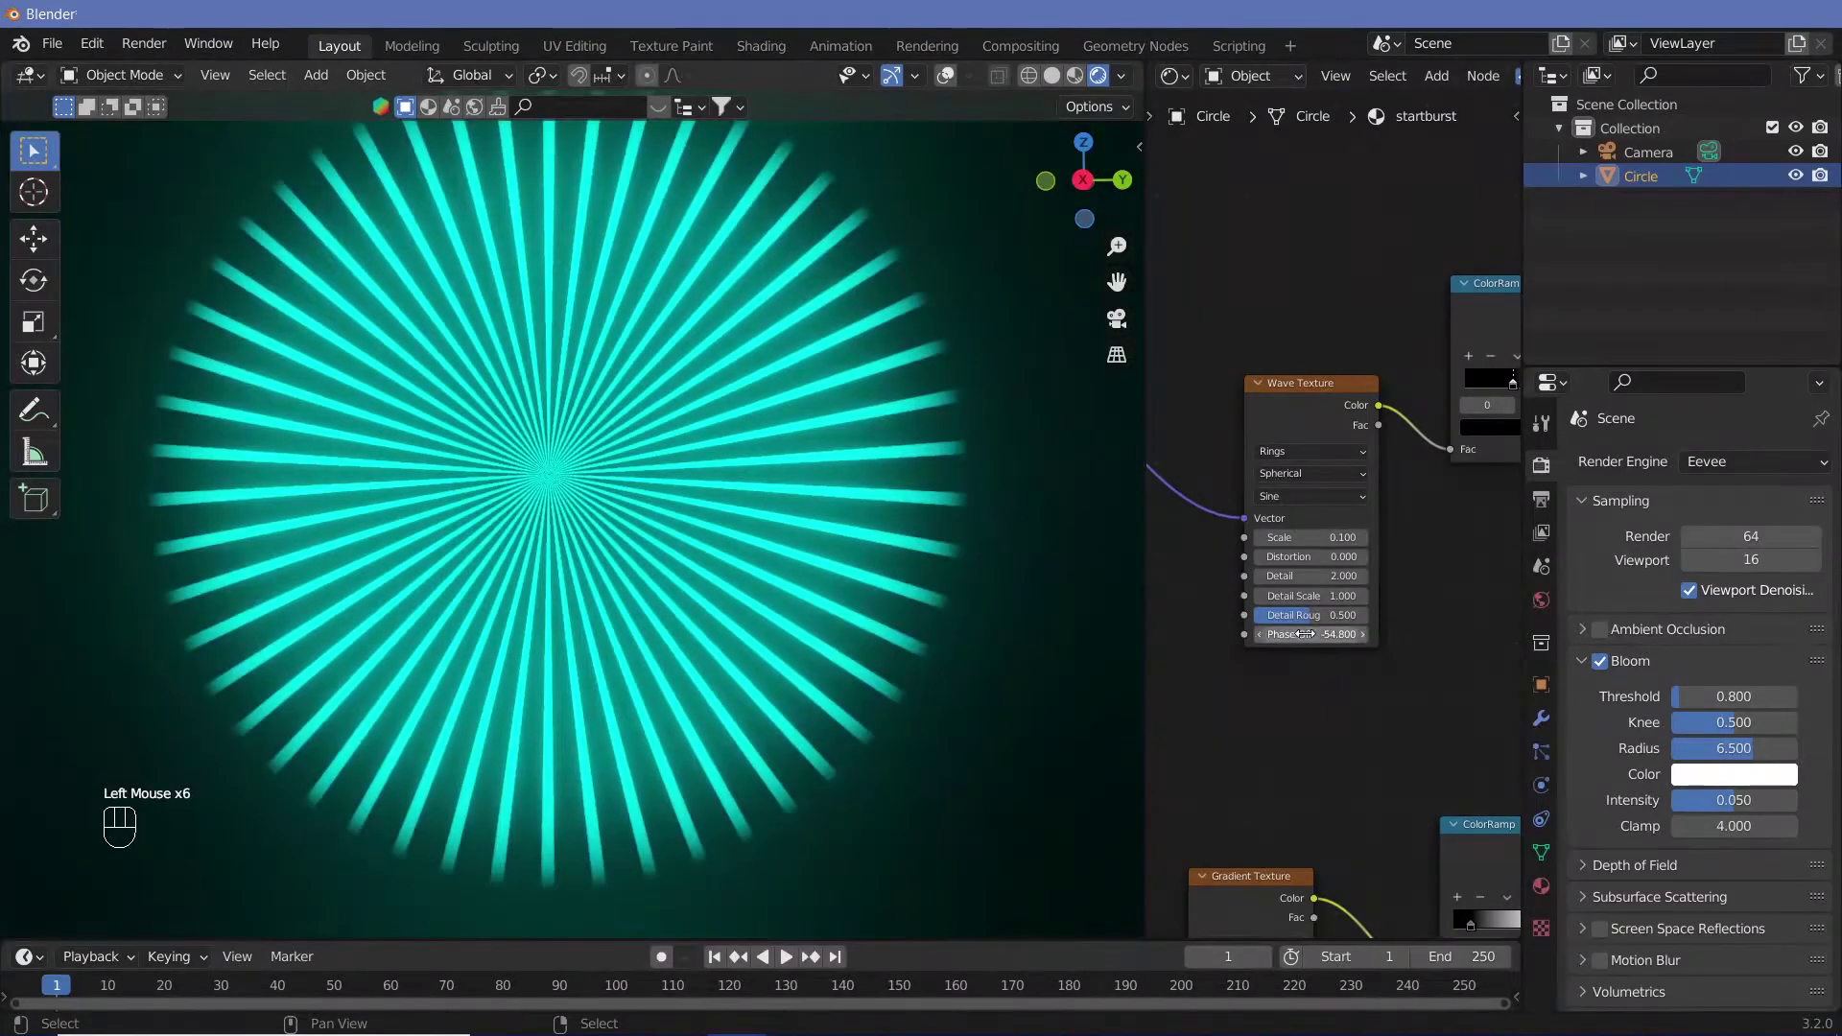
mouse_move(1307, 637)
left_mouse_down()
mouse_move(1205, 635)
mouse_move(1282, 635)
left_mouse_up()
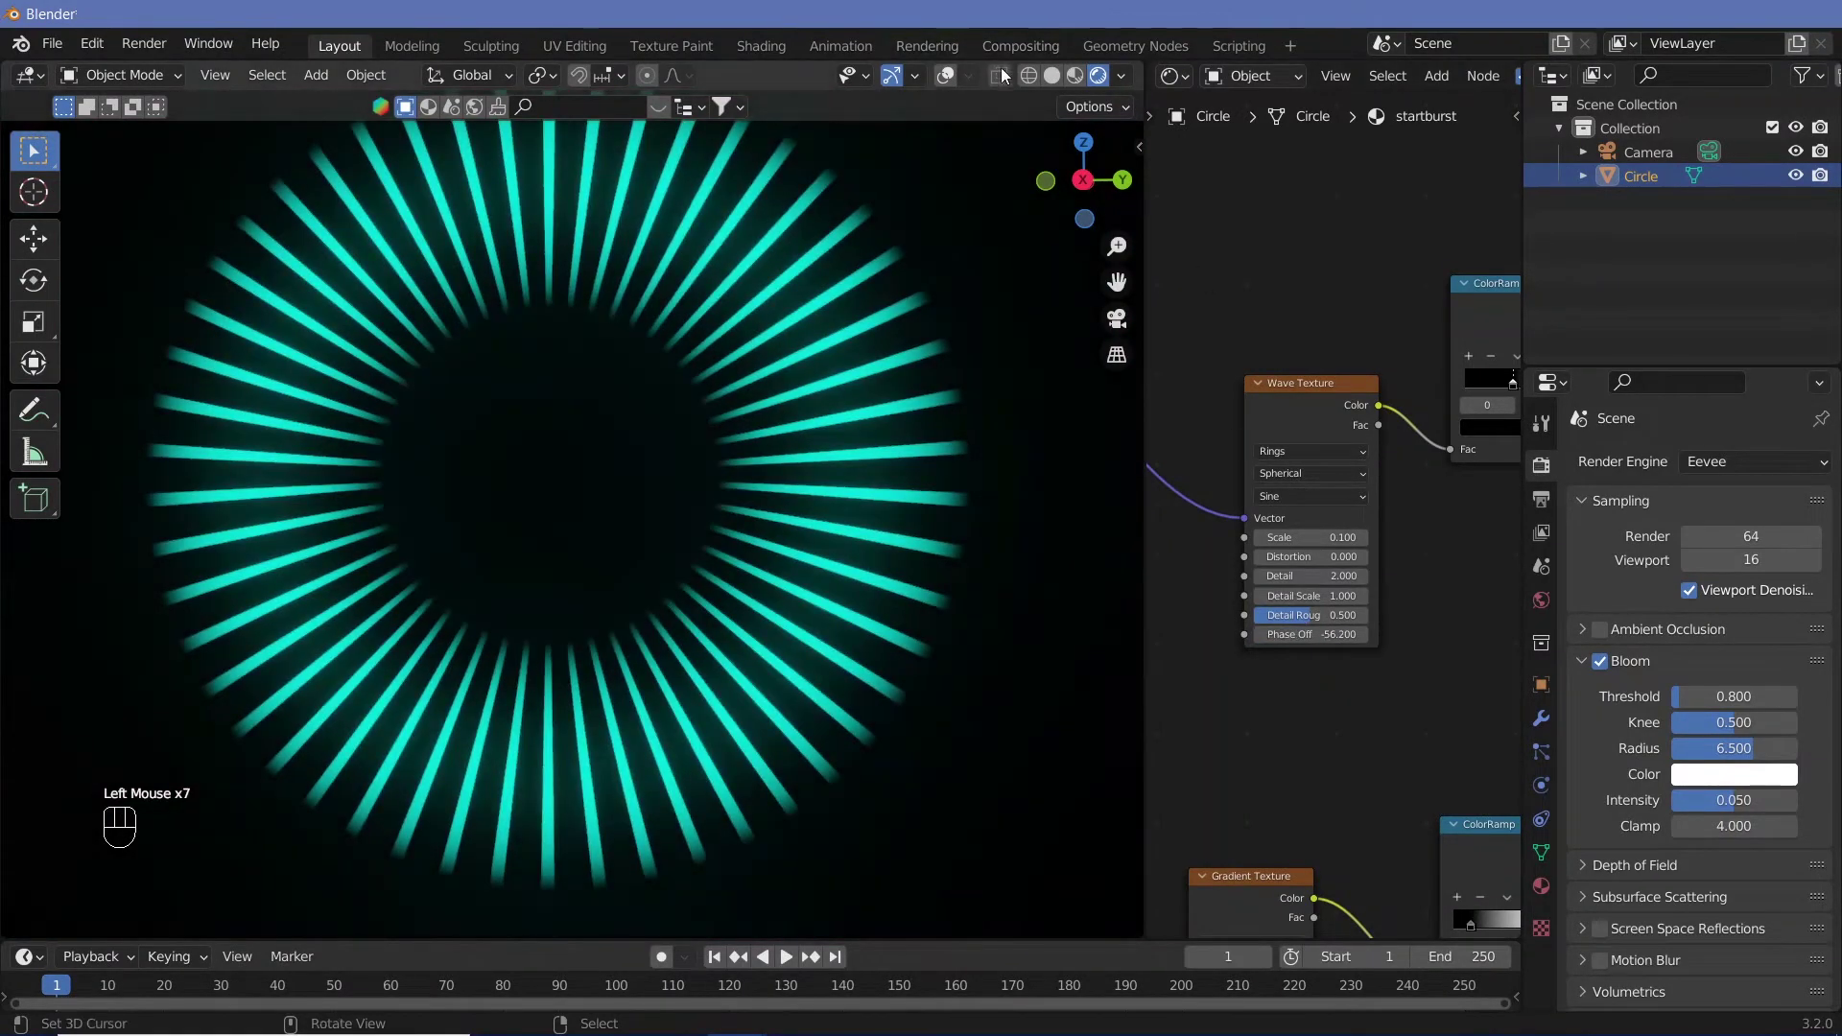
Switch the viewport to Material Preview shading and show the overlays again
left_click(1081, 83)
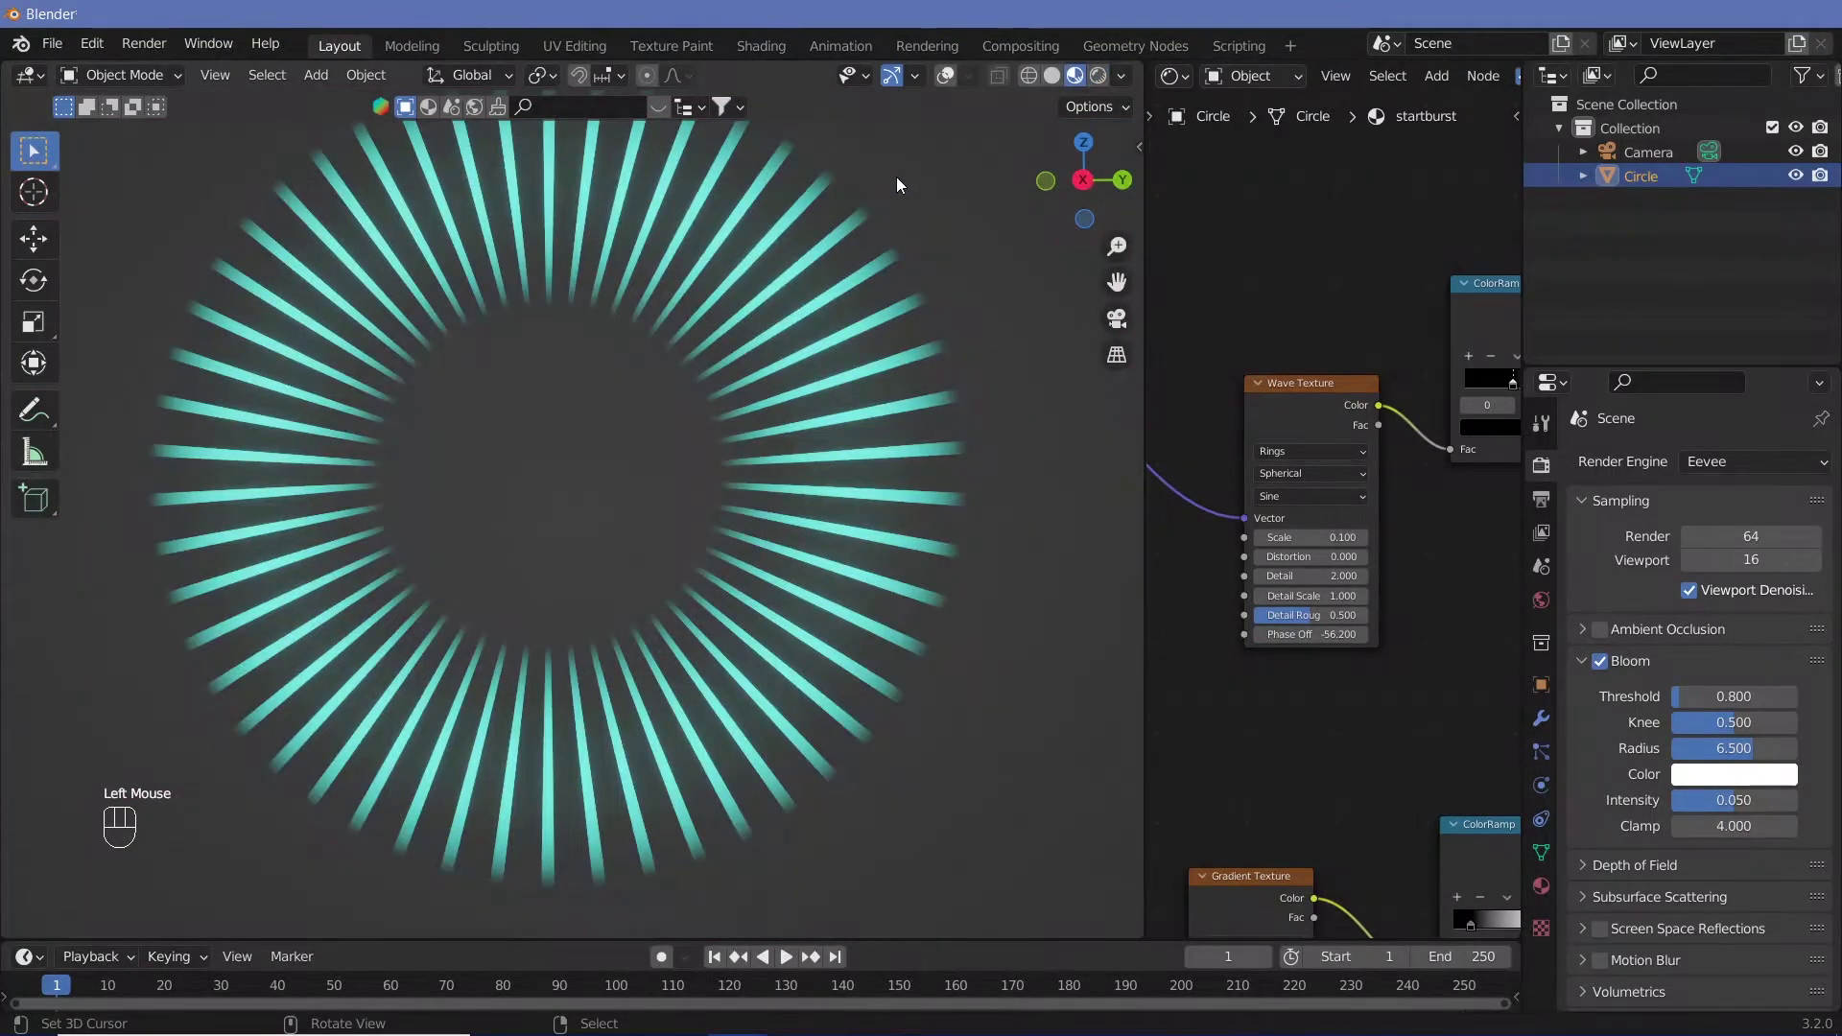
left_click(946, 77)
middle_click_drag(602, 532, 614, 543)
Add a text object at the circle's center and rotate it 90° about the global Z axis
key("shift+a")
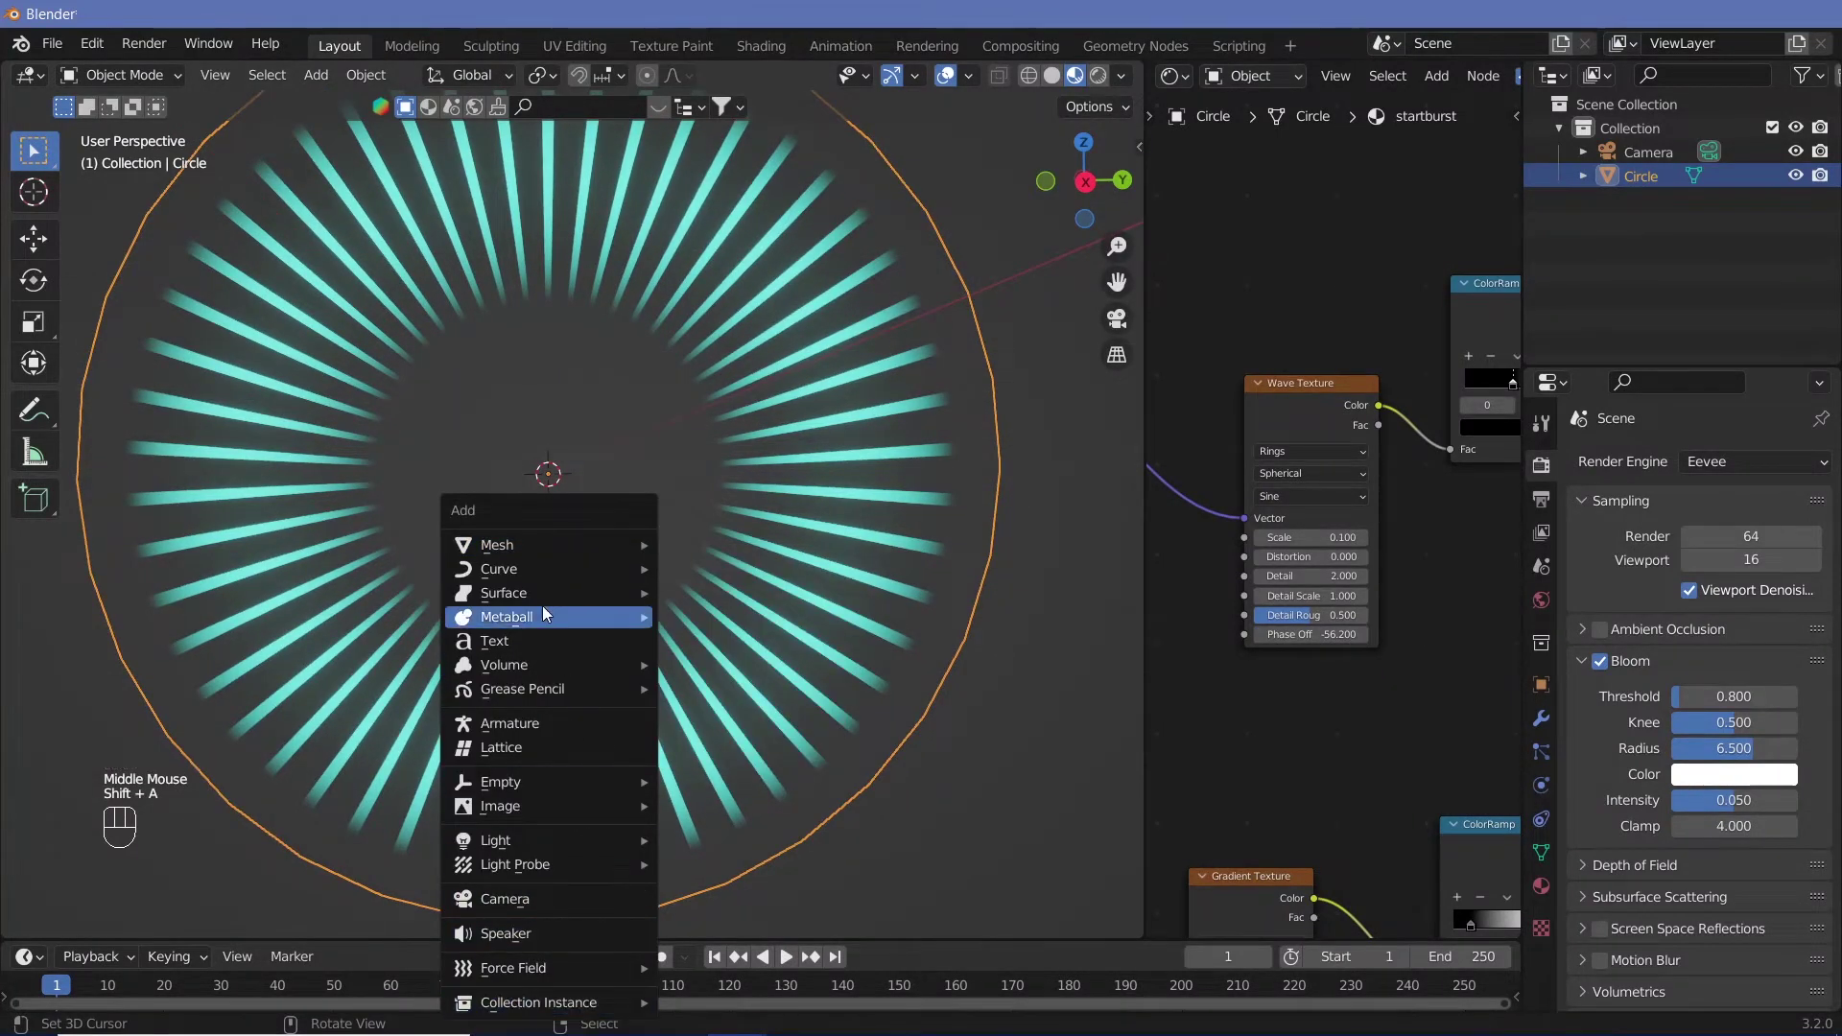
left_click(526, 643)
middle_click_drag(585, 544, 557, 597)
key("r")
key("z")
key("9")
key("0")
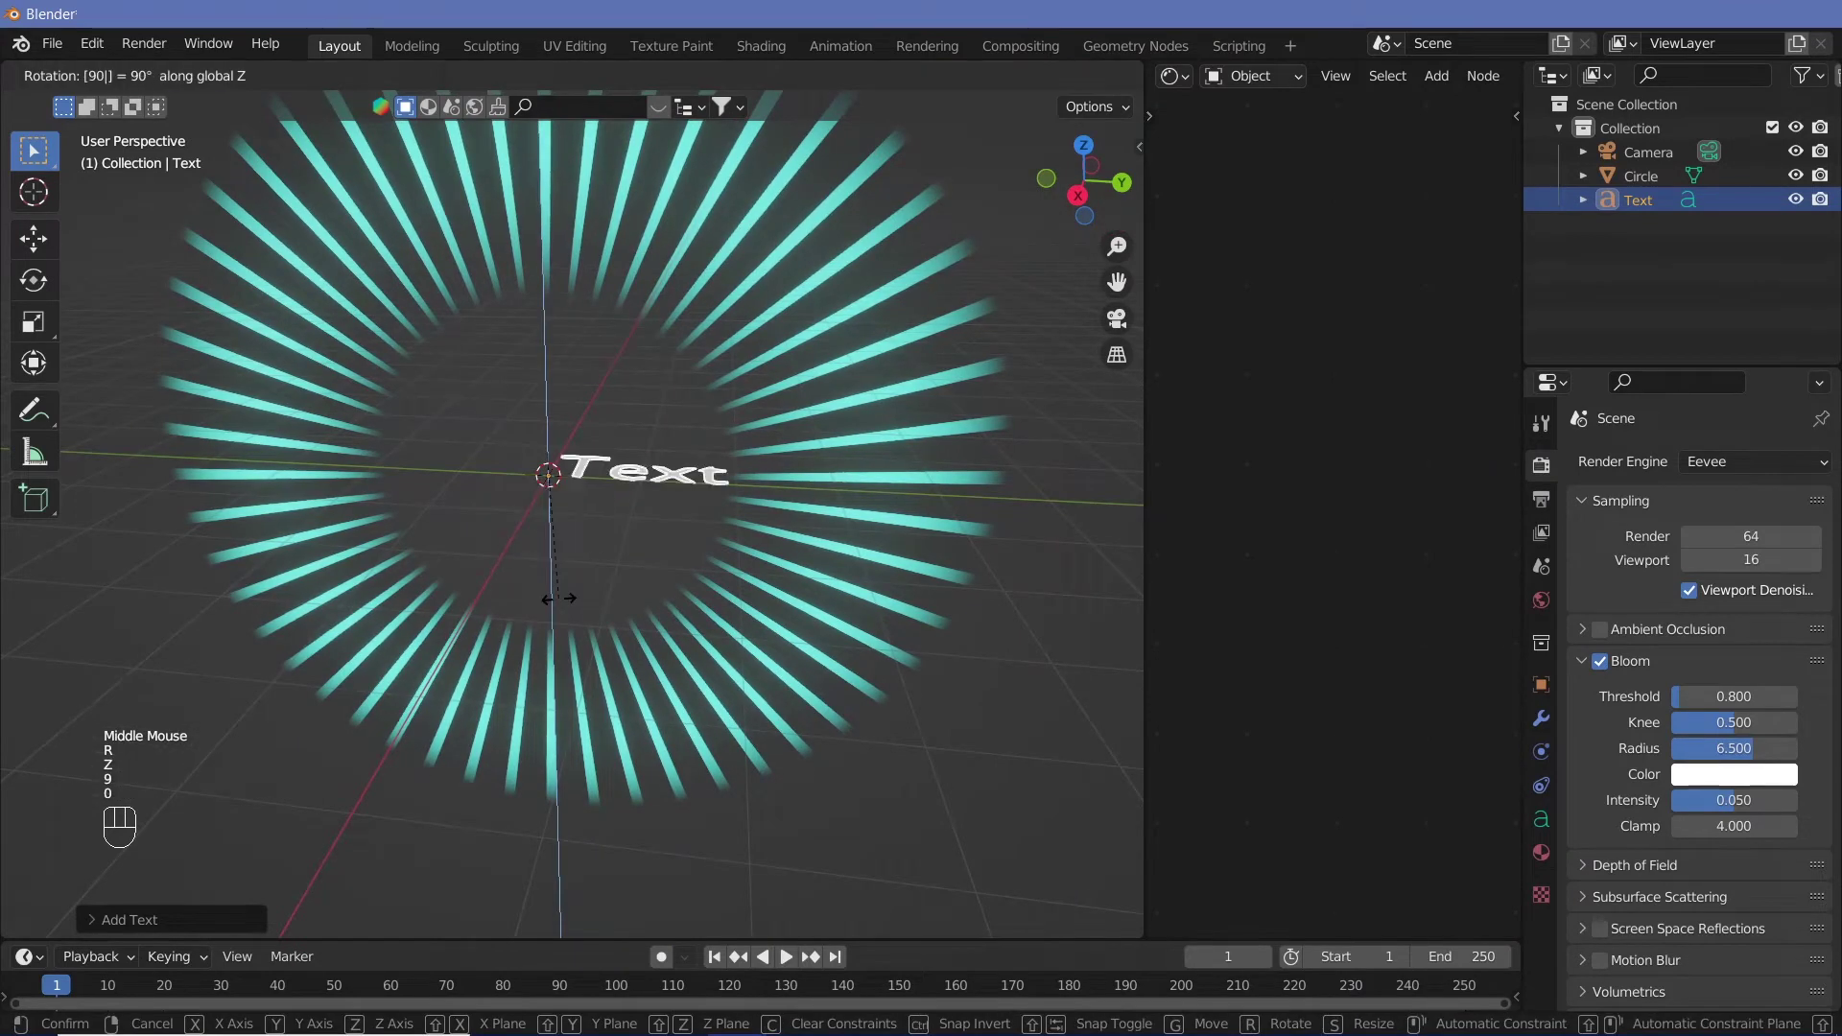
key("Return")
Rotate the text object 90° about the global Y axis to stand it upright
key("r")
key("y")
key("9")
key("0")
key("Return")
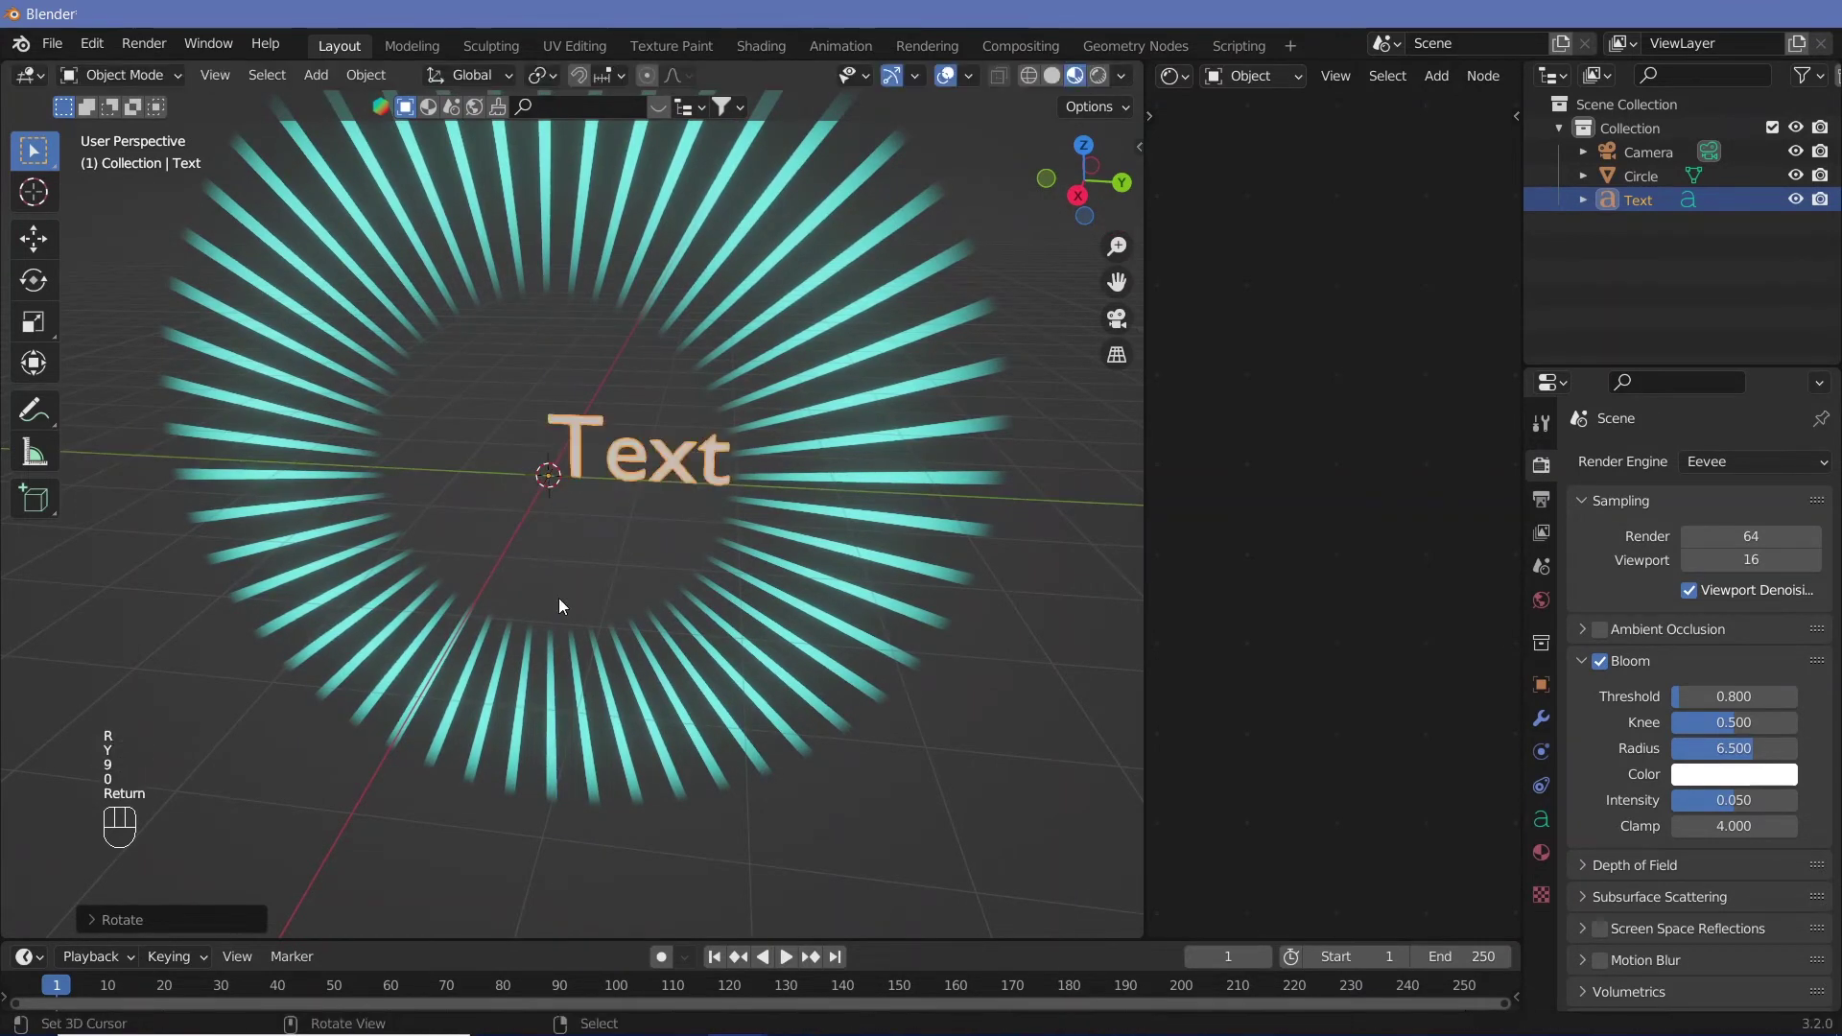
Set the text object's horizontal and vertical paragraph alignment to Center
left_click(1542, 720)
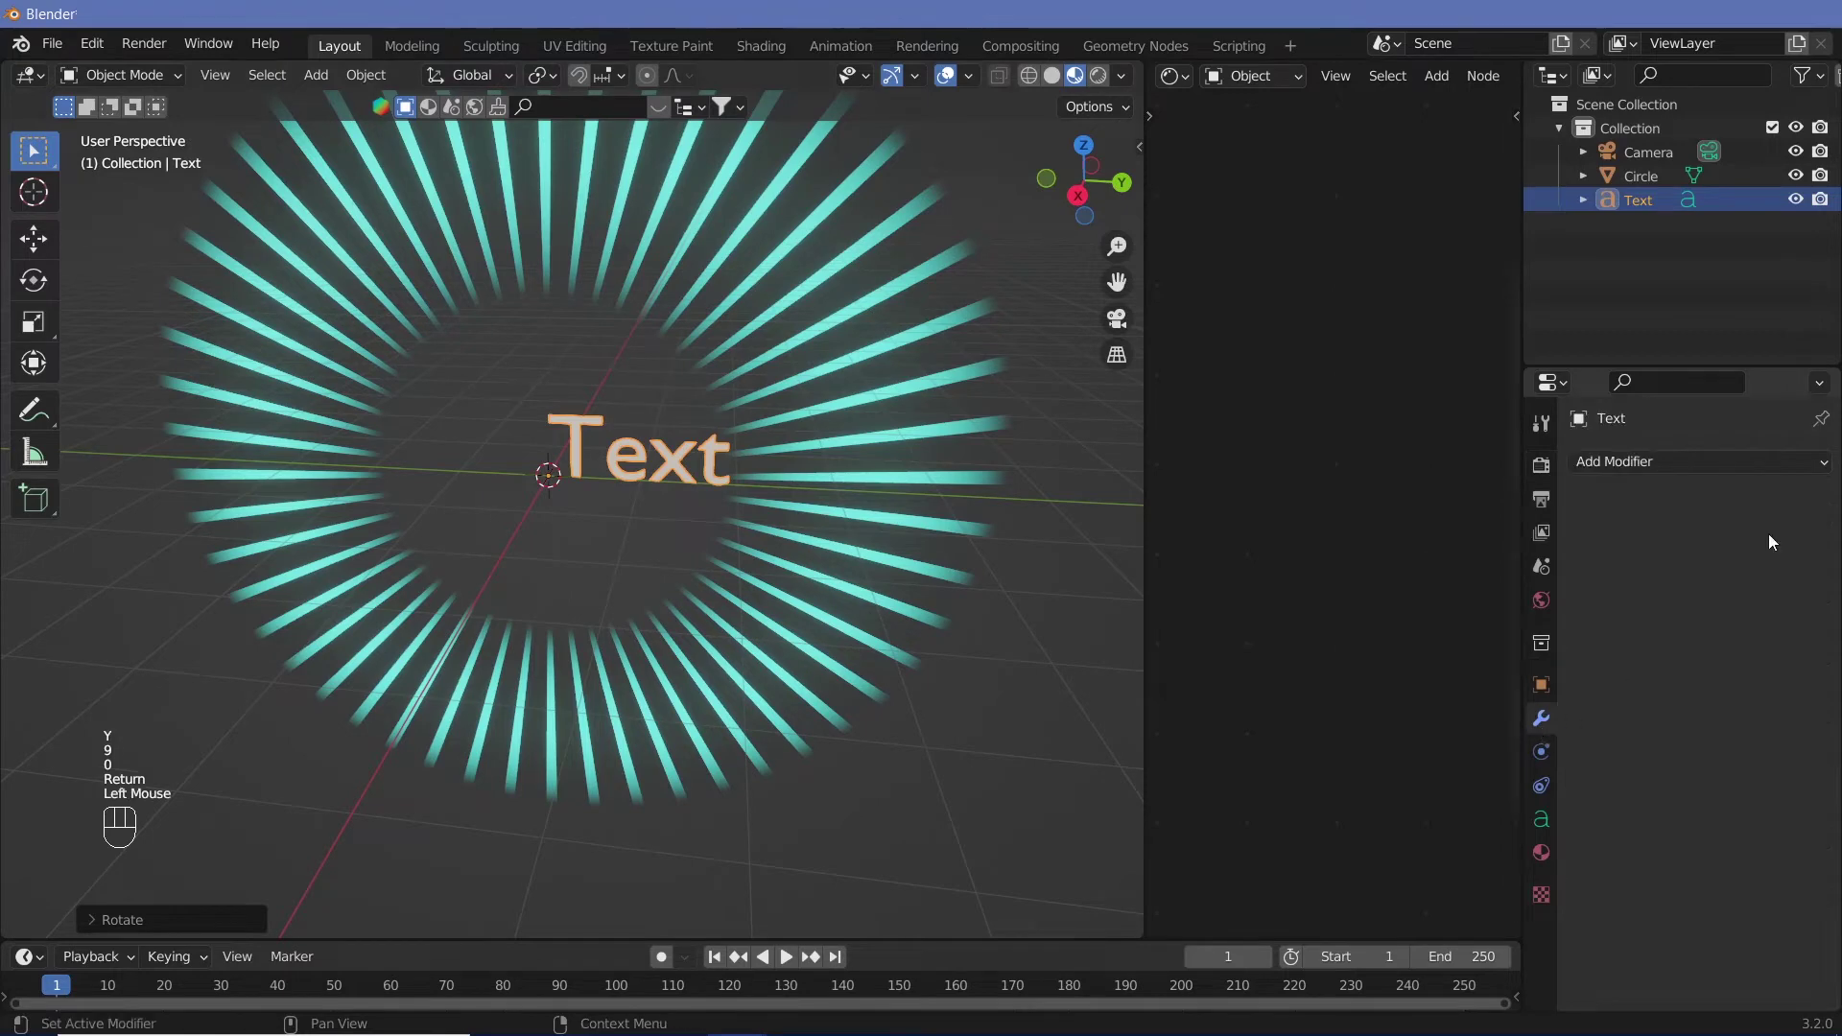
left_click(1760, 463)
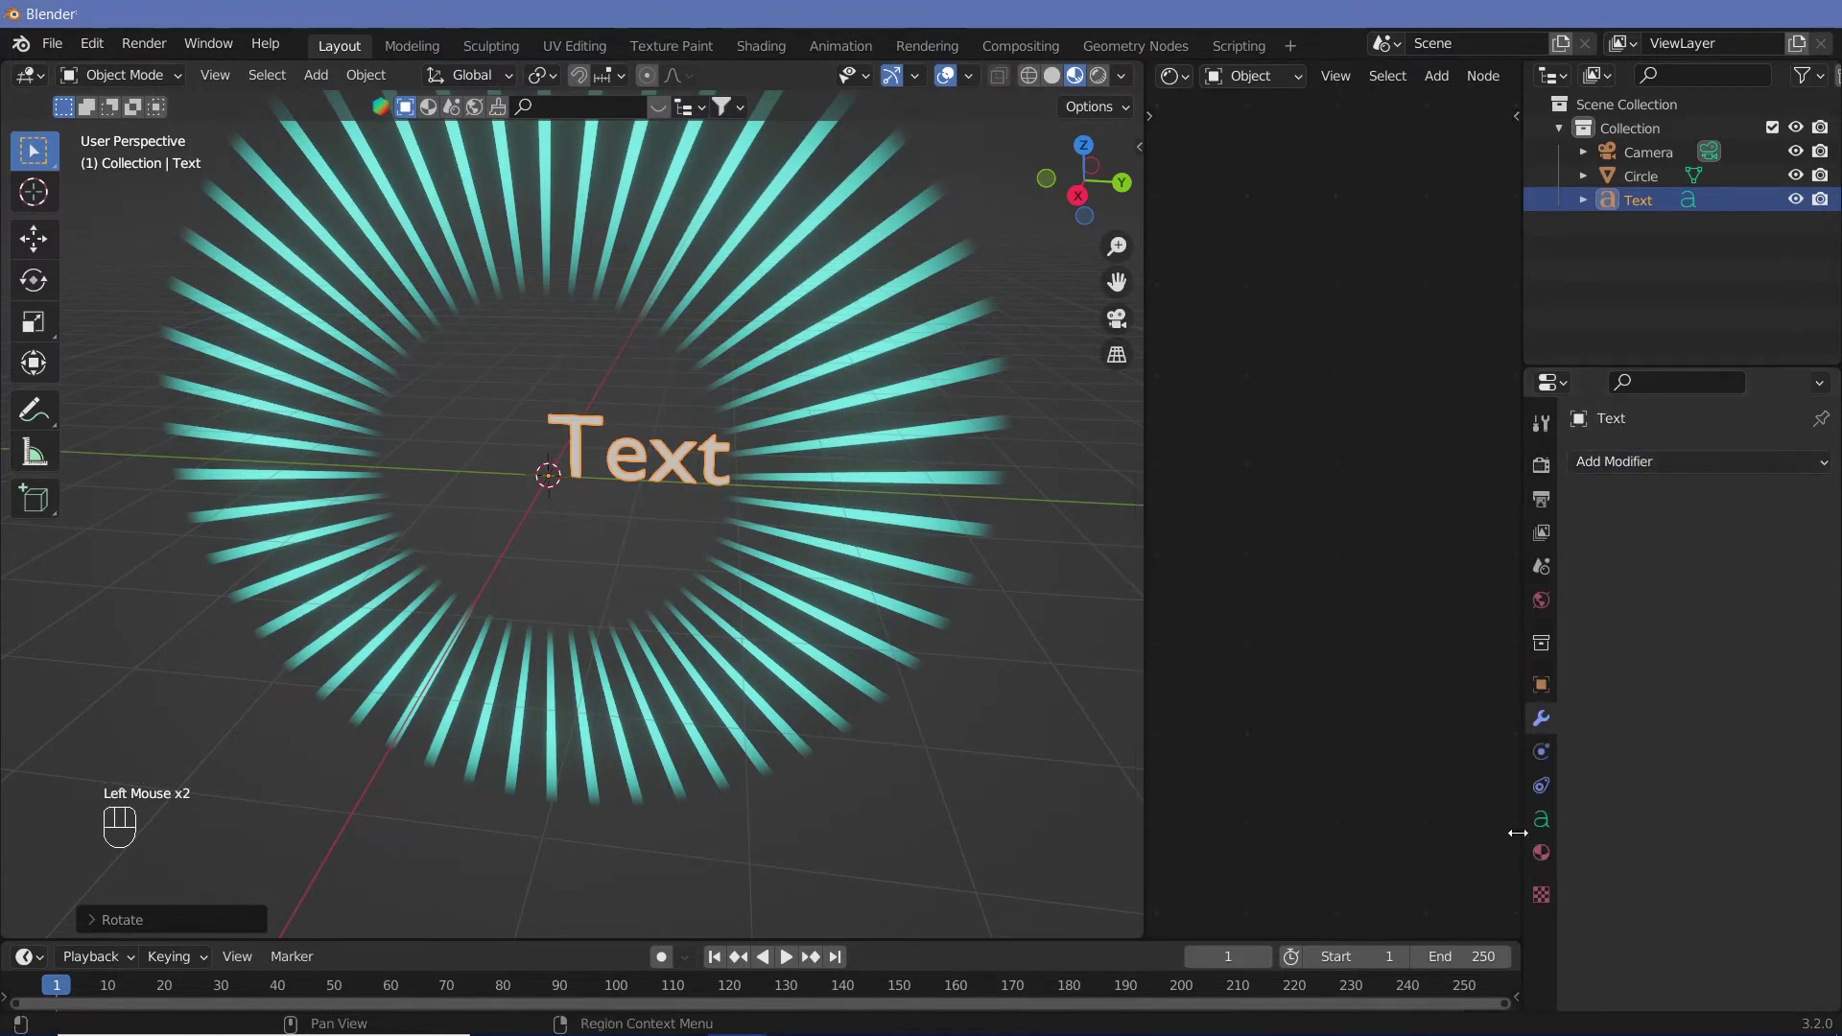
left_click(1541, 821)
left_click_drag(1835, 619, 1836, 734)
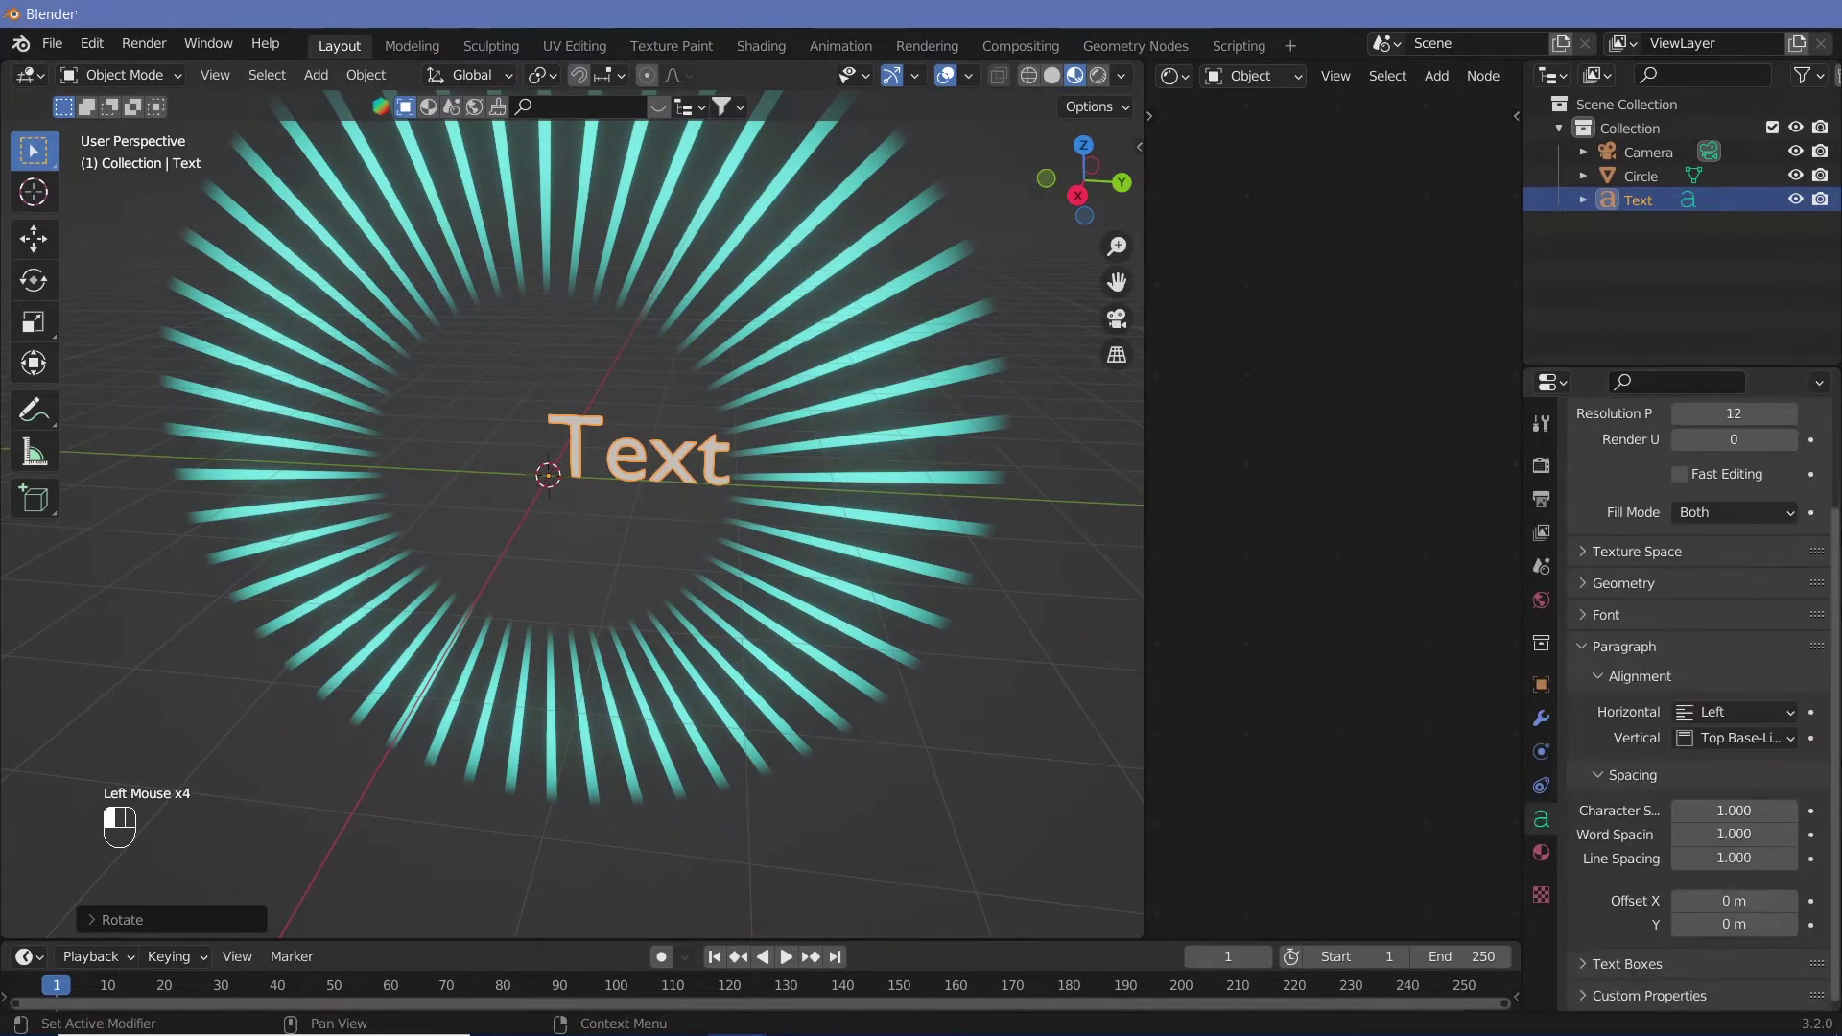
left_click(1748, 712)
left_click(1691, 767)
left_click(1707, 739)
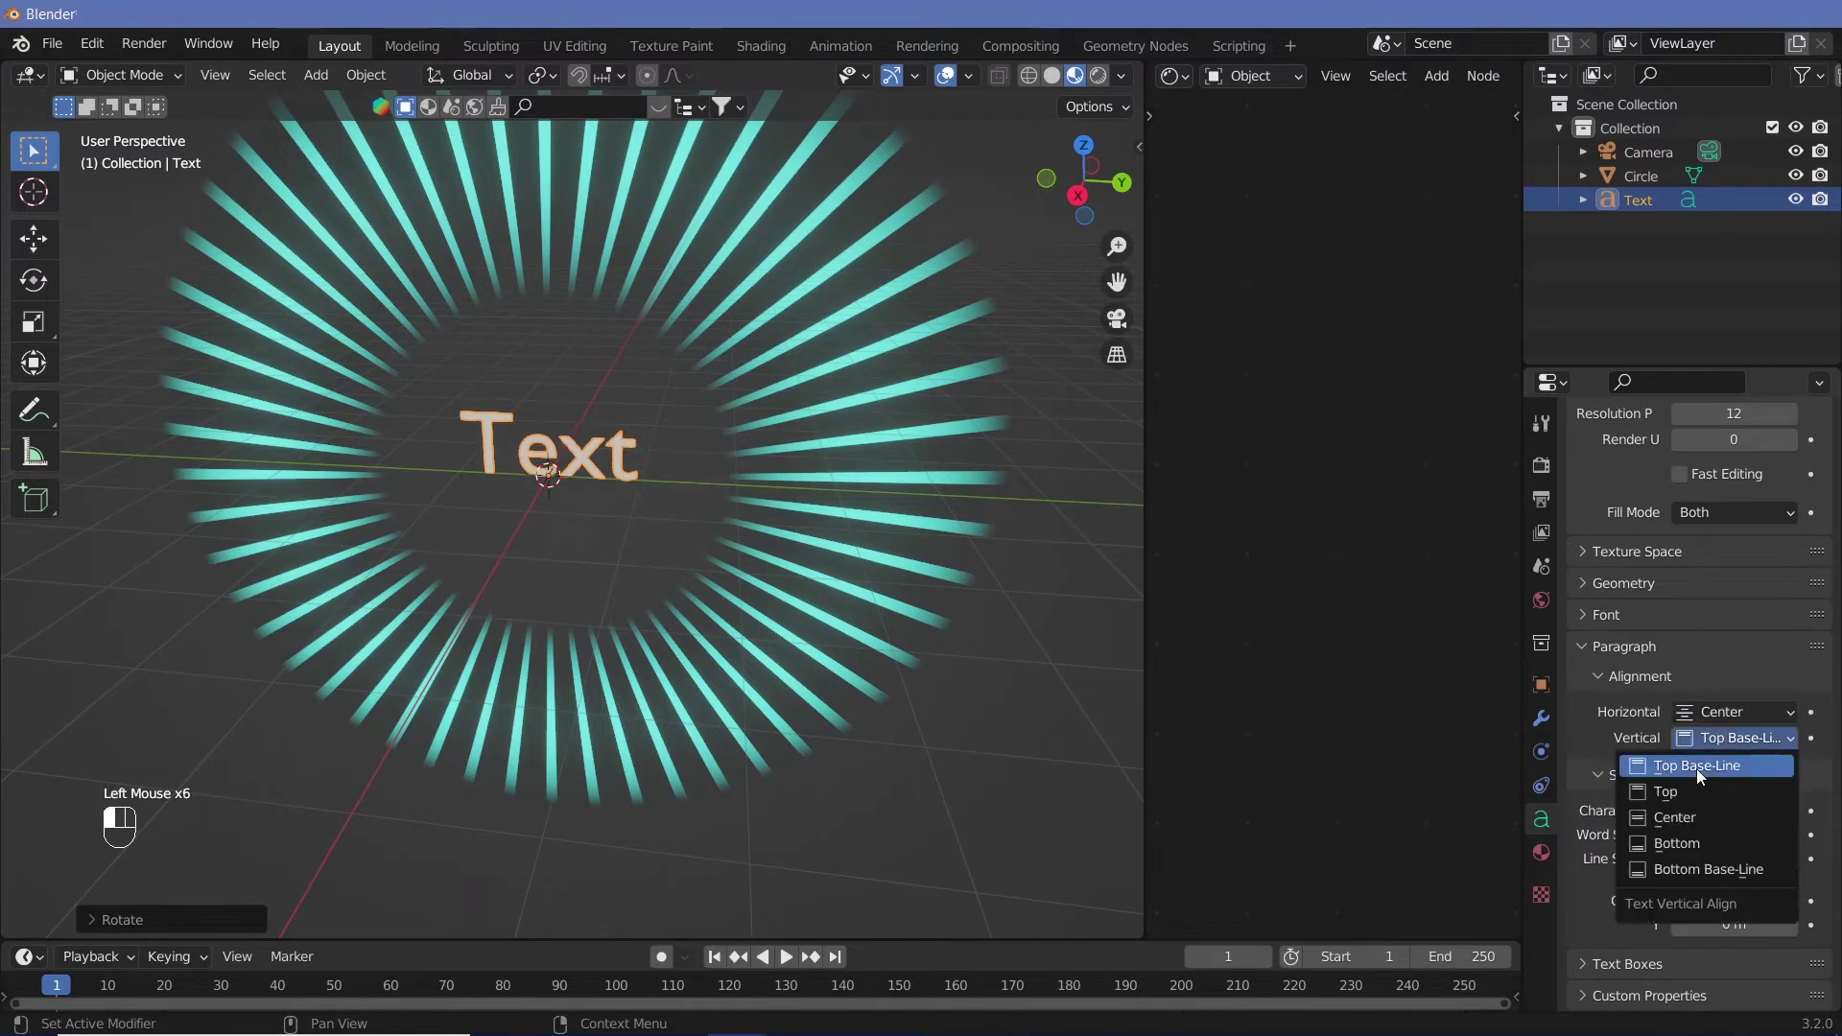
left_click(1685, 816)
middle_click_drag(566, 576, 578, 475)
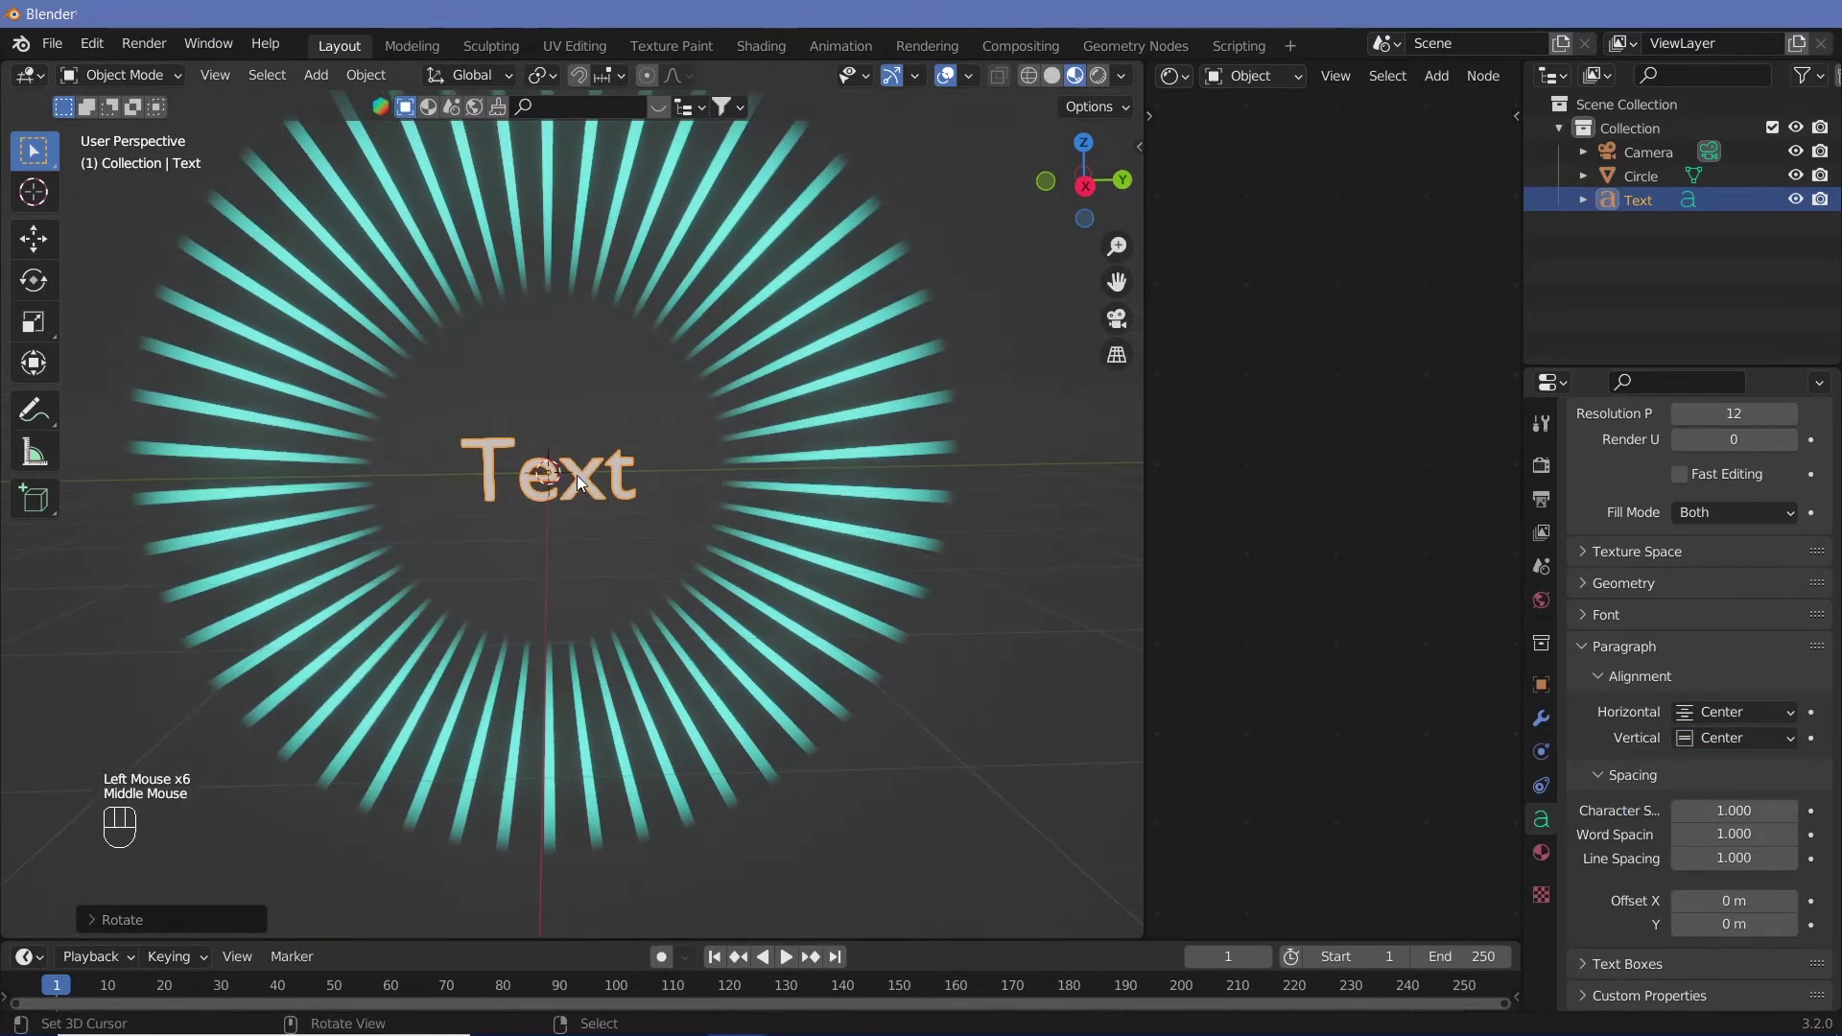
Enter Edit Mode on the text object and delete its default wording
left_click_drag(1835, 777, 1836, 960)
key("Tab")
key("BackSpace")
key("BackSpace")
key("BackSpace")
key("BackSpace")
key("shift")
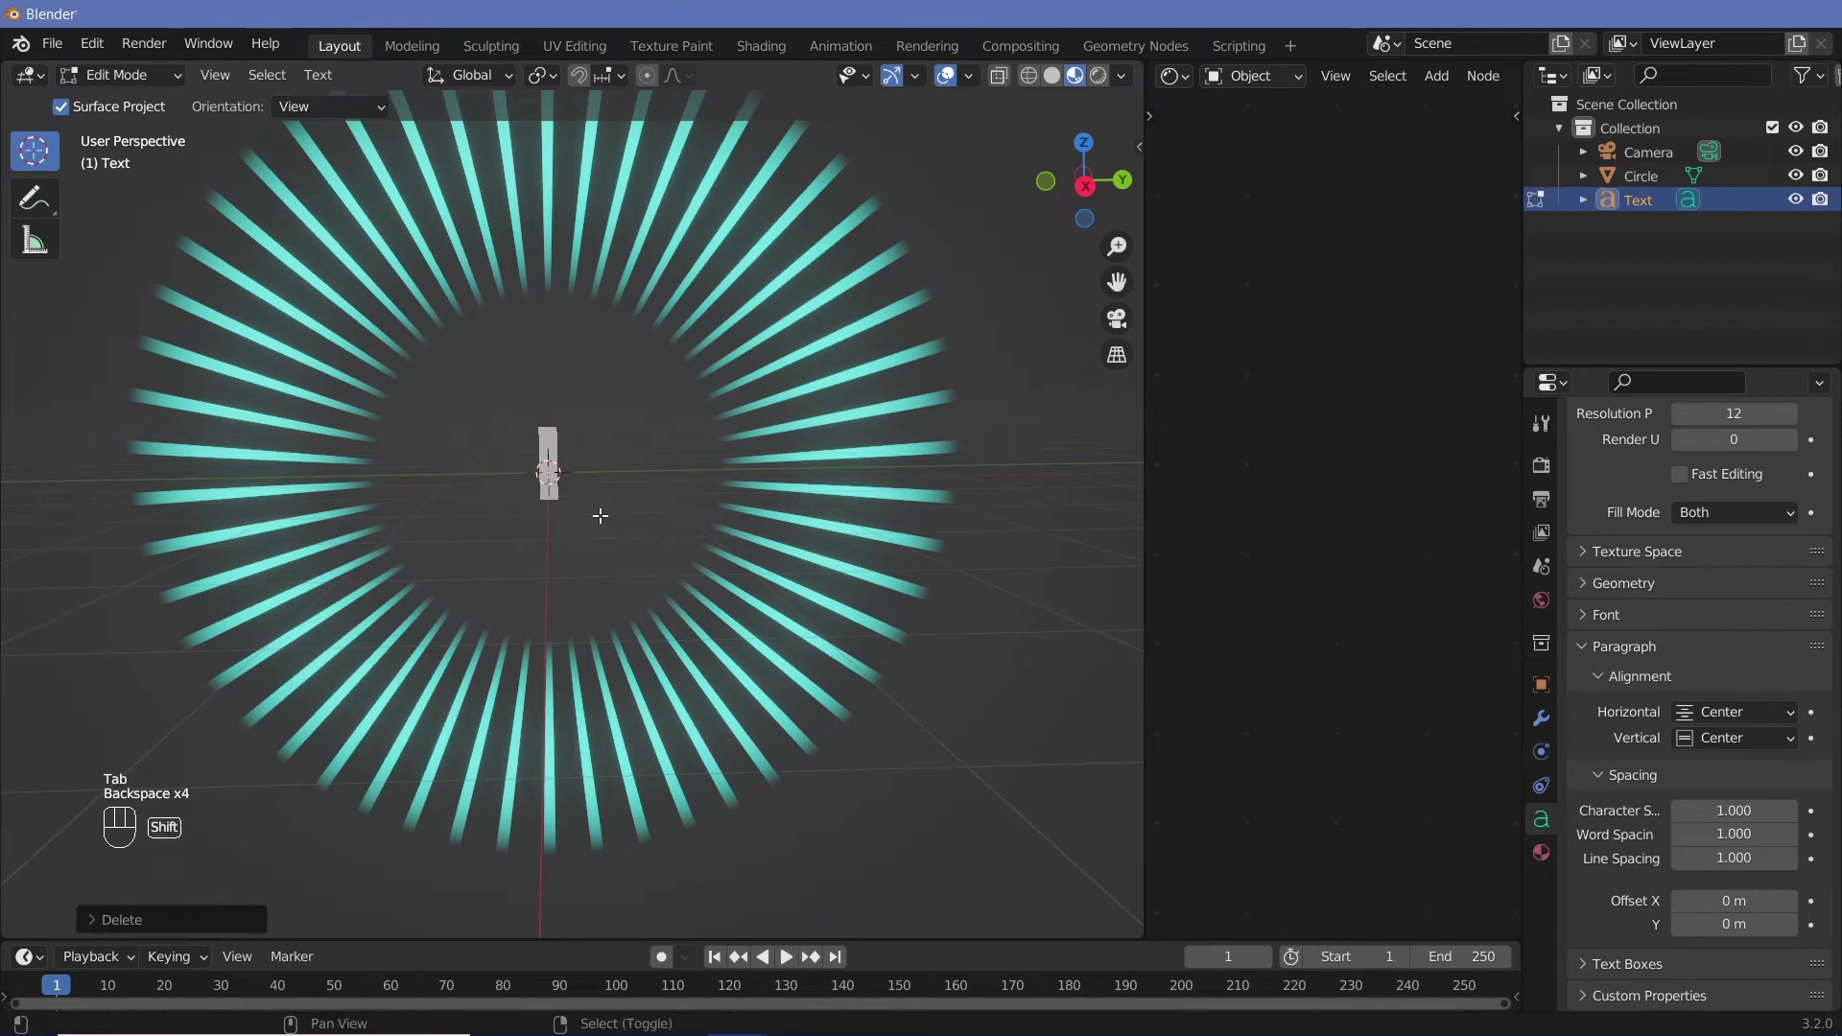
type("DEAYA")
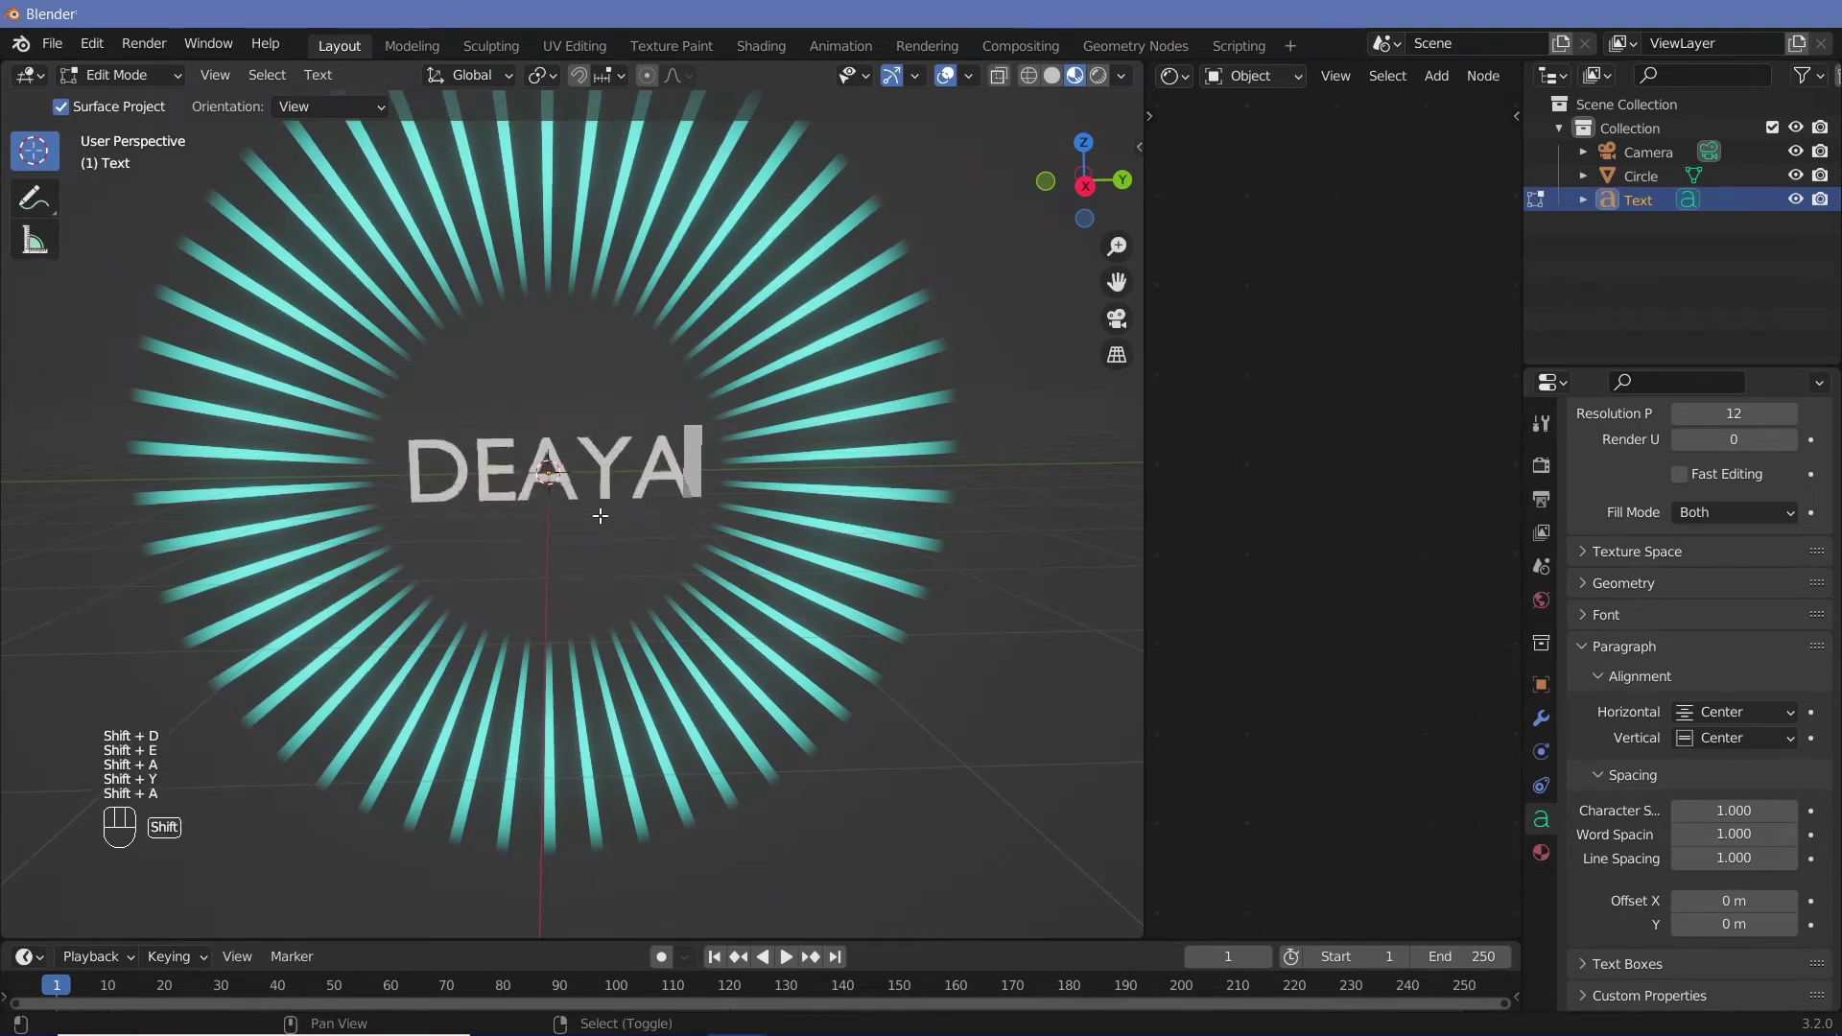
key("BackSpace")
key("BackSpace")
key("BackSpace")
key("BackSpace")
key("BackSpace")
Enter LIFE as the text object's wording and return to Object Mode
type("LIFE")
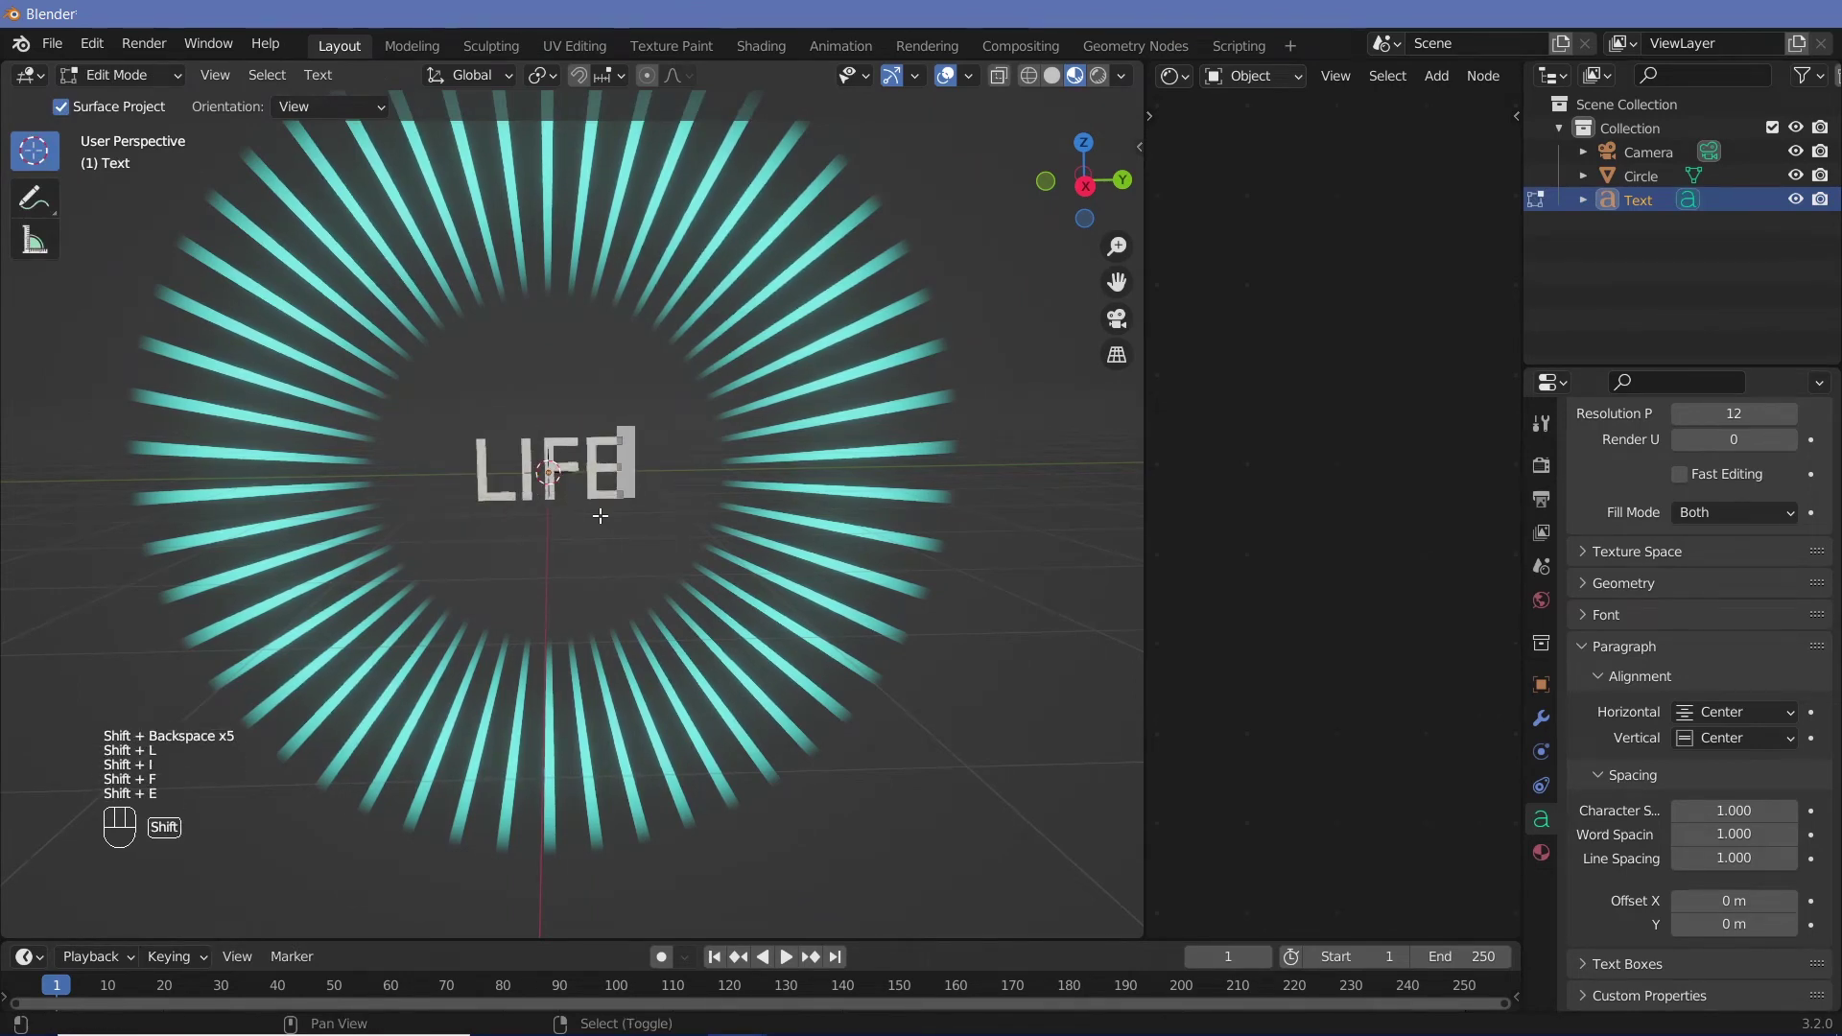
key("Tab")
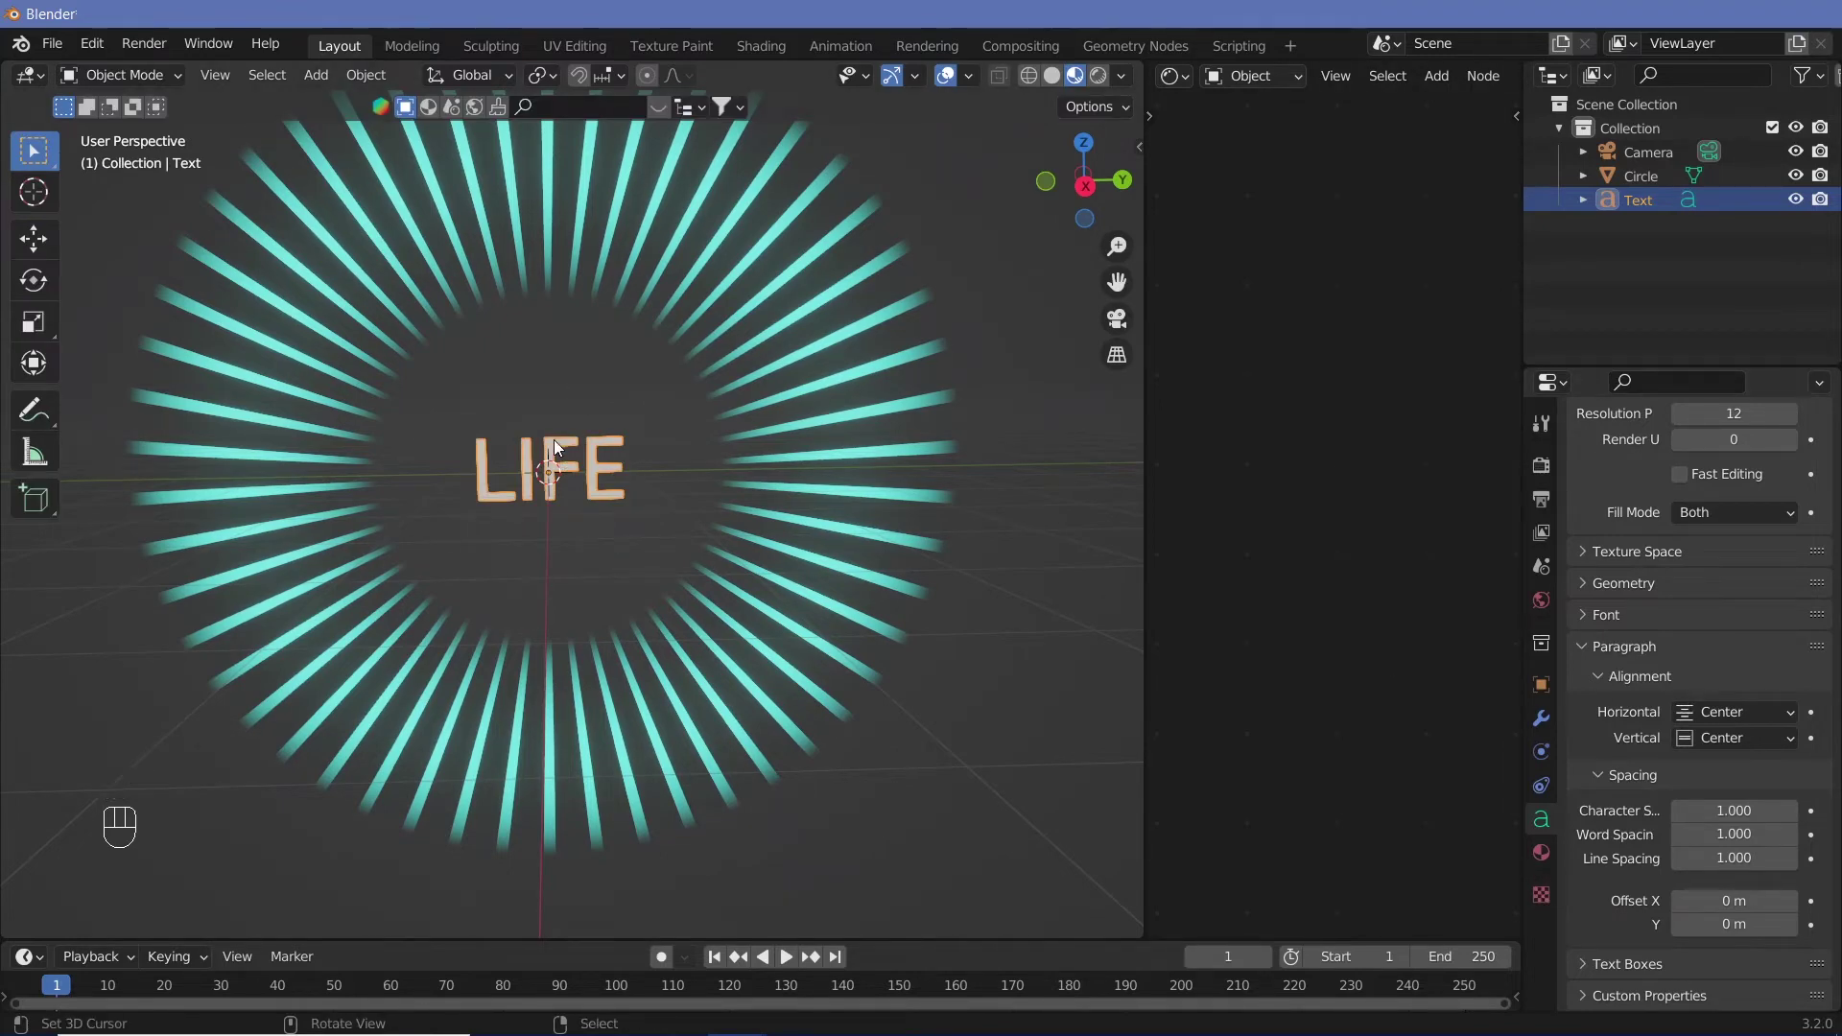
Assign the startburst material to the LIFE text object and make it an independent copy
left_click(1542, 852)
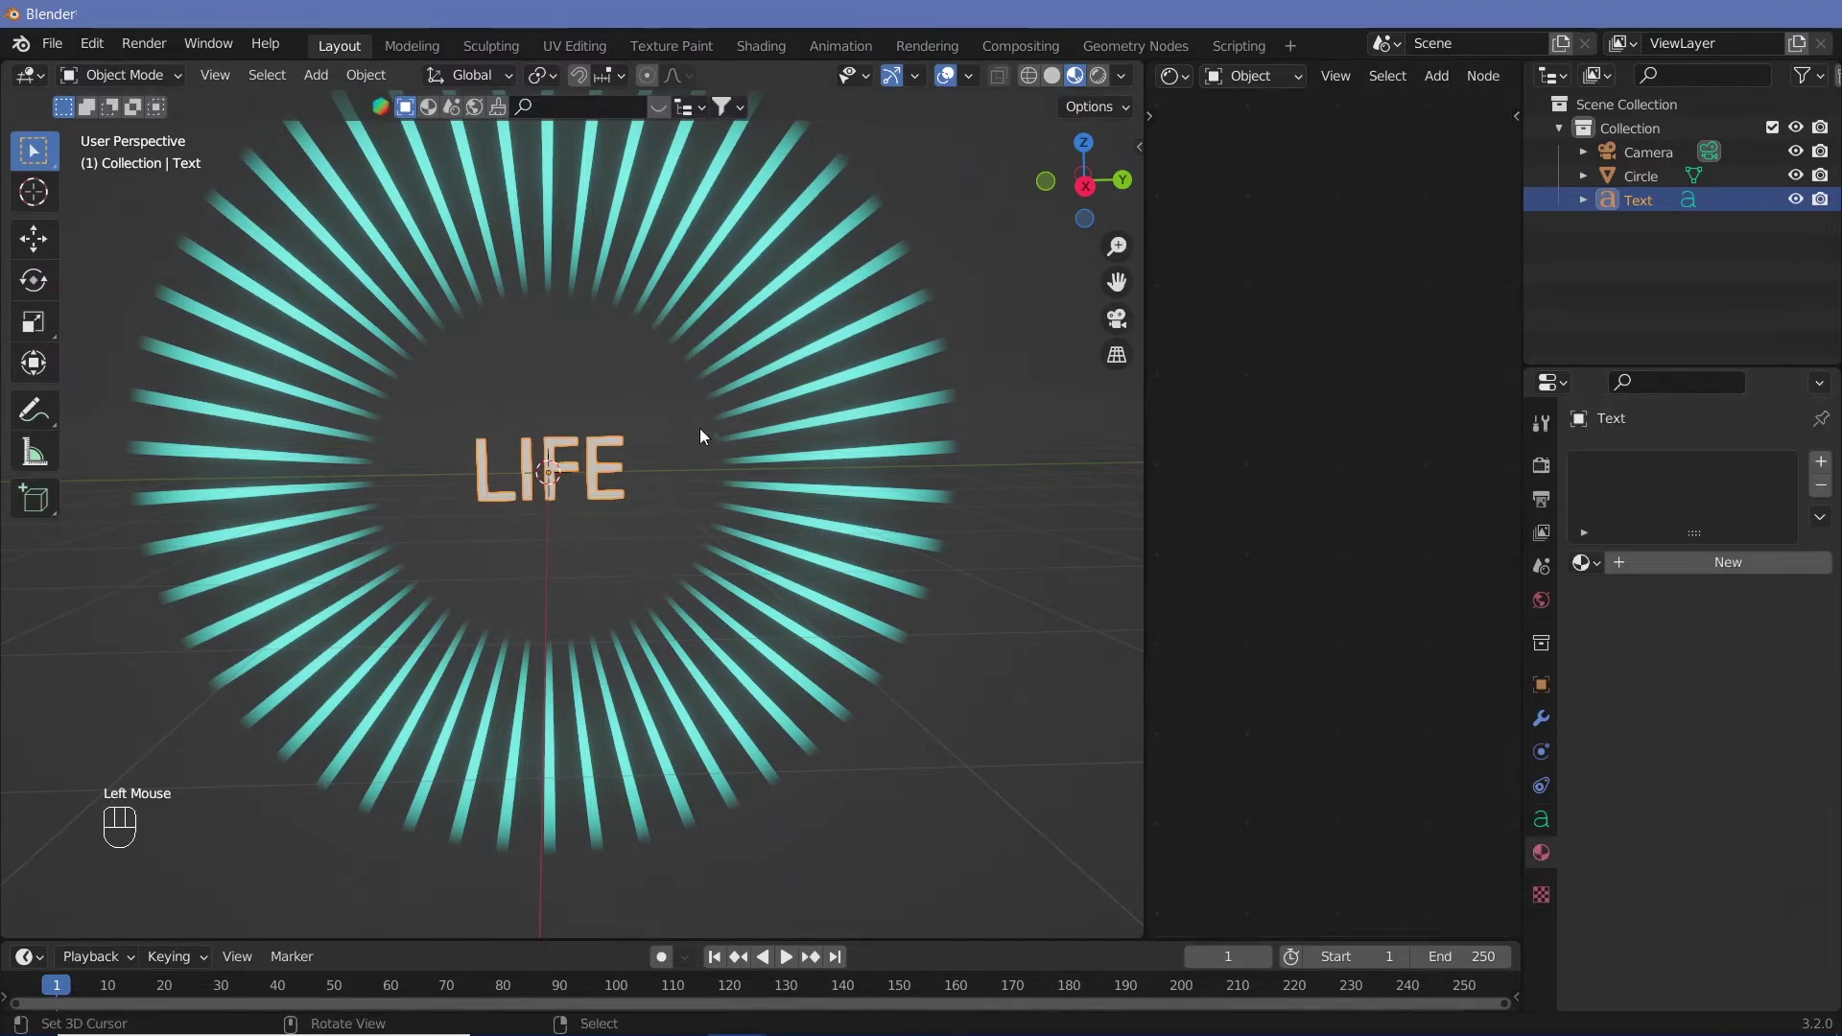
left_click(1585, 562)
left_click(1382, 625)
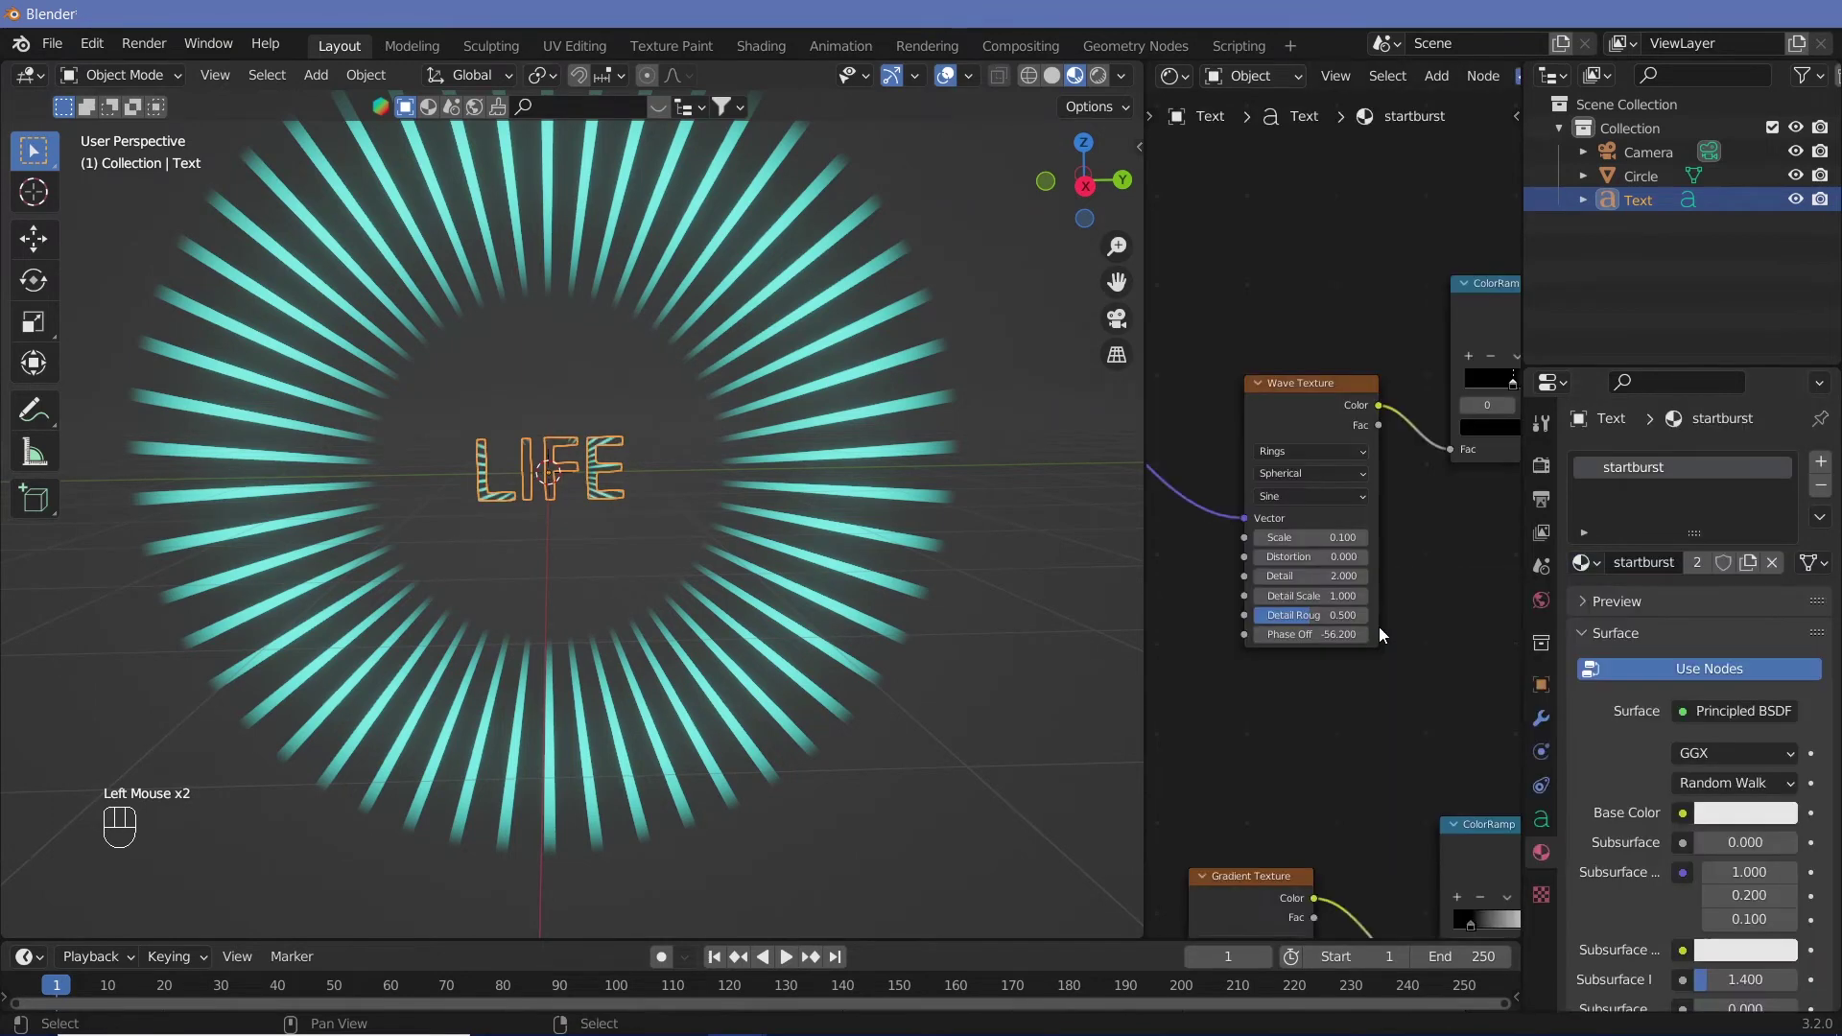
left_click(1748, 563)
Delete the upper and lower node branches from the text's copied material, keeping the Wave Texture branch
middle_click_drag(1276, 317, 1282, 274, "ctrl")
left_click_drag(1275, 271, 1509, 407)
key("x")
middle_click_drag(1438, 390, 1400, 158)
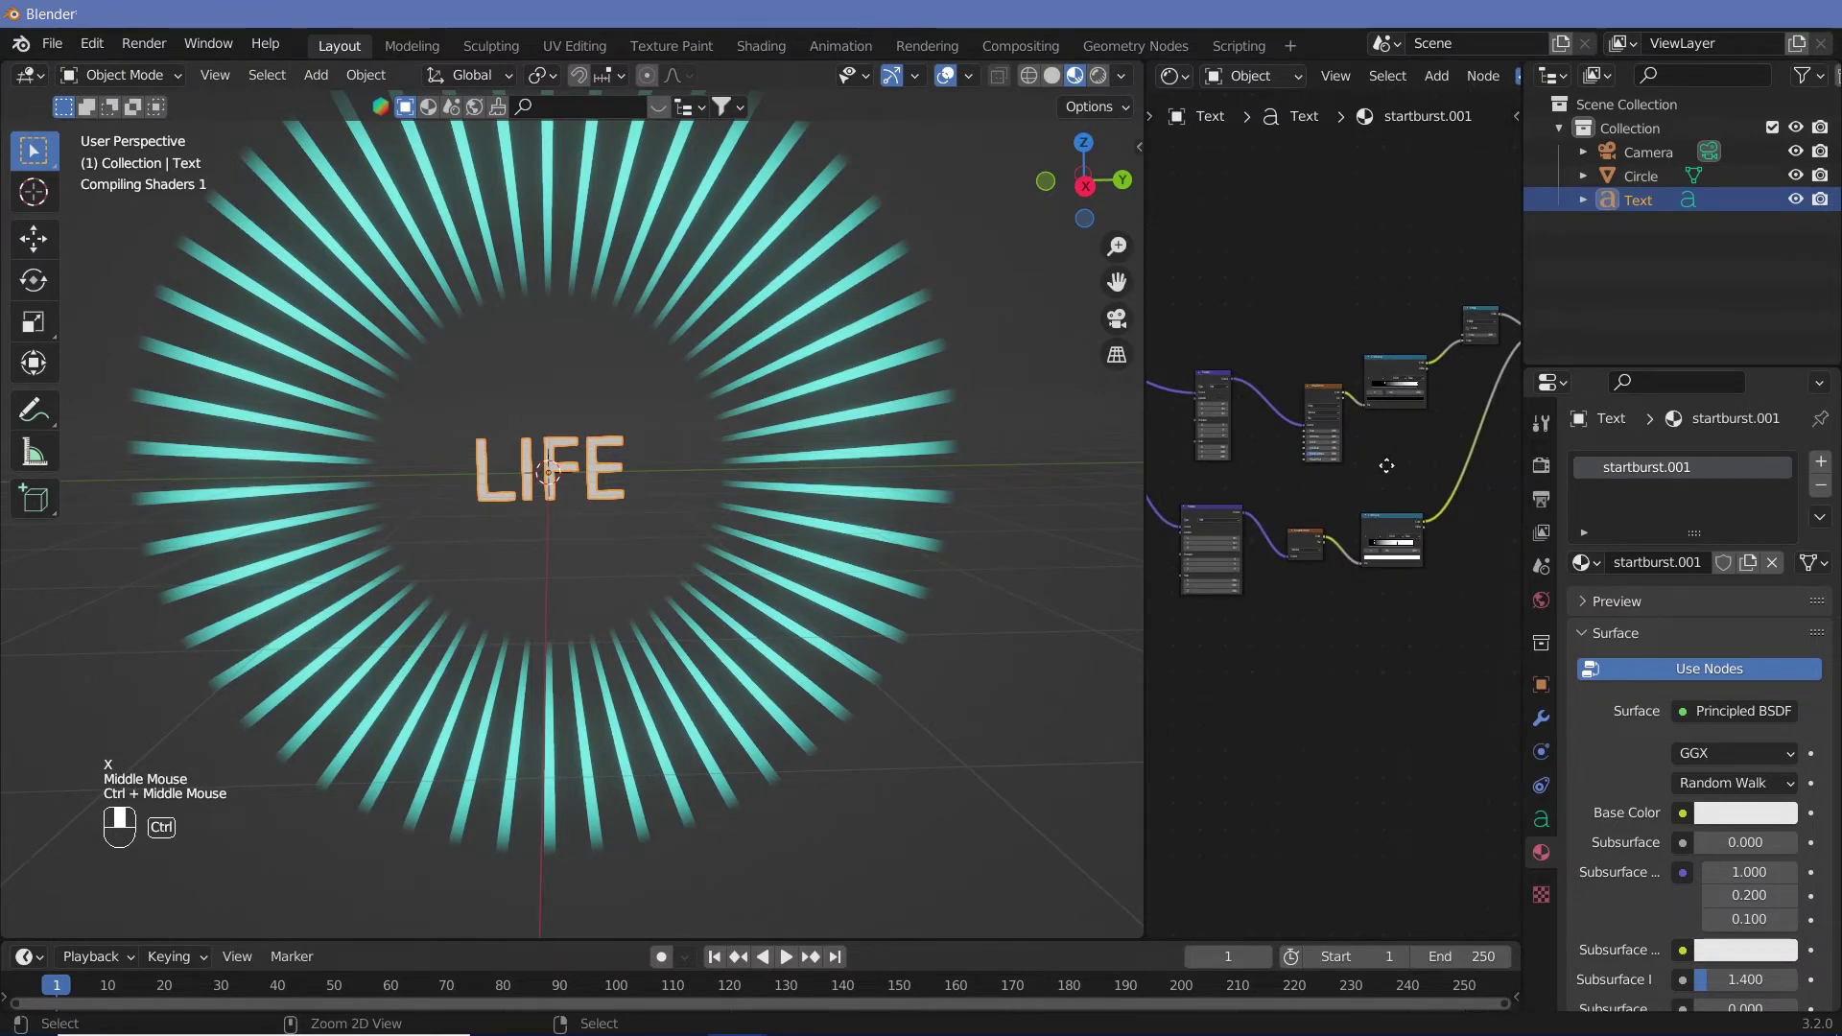
middle_click_drag(1386, 464, 1369, 463, "ctrl")
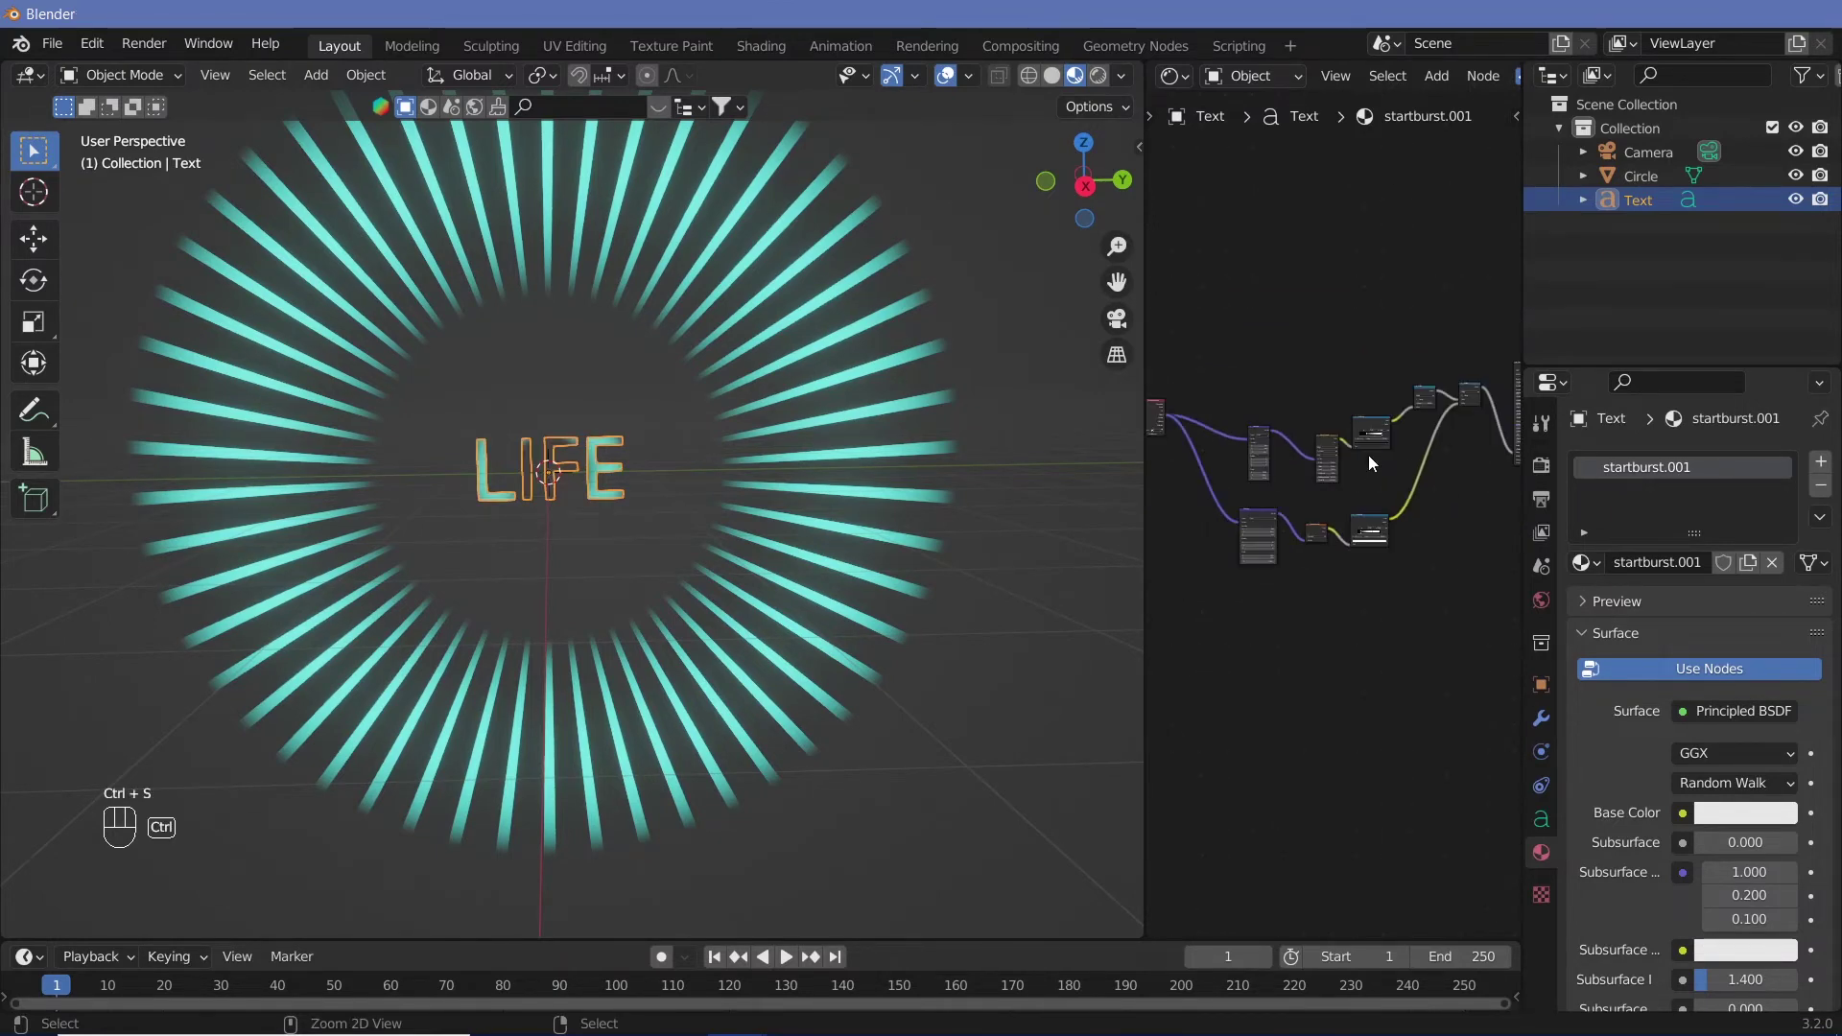
left_click_drag(1183, 539, 1472, 619)
key("x")
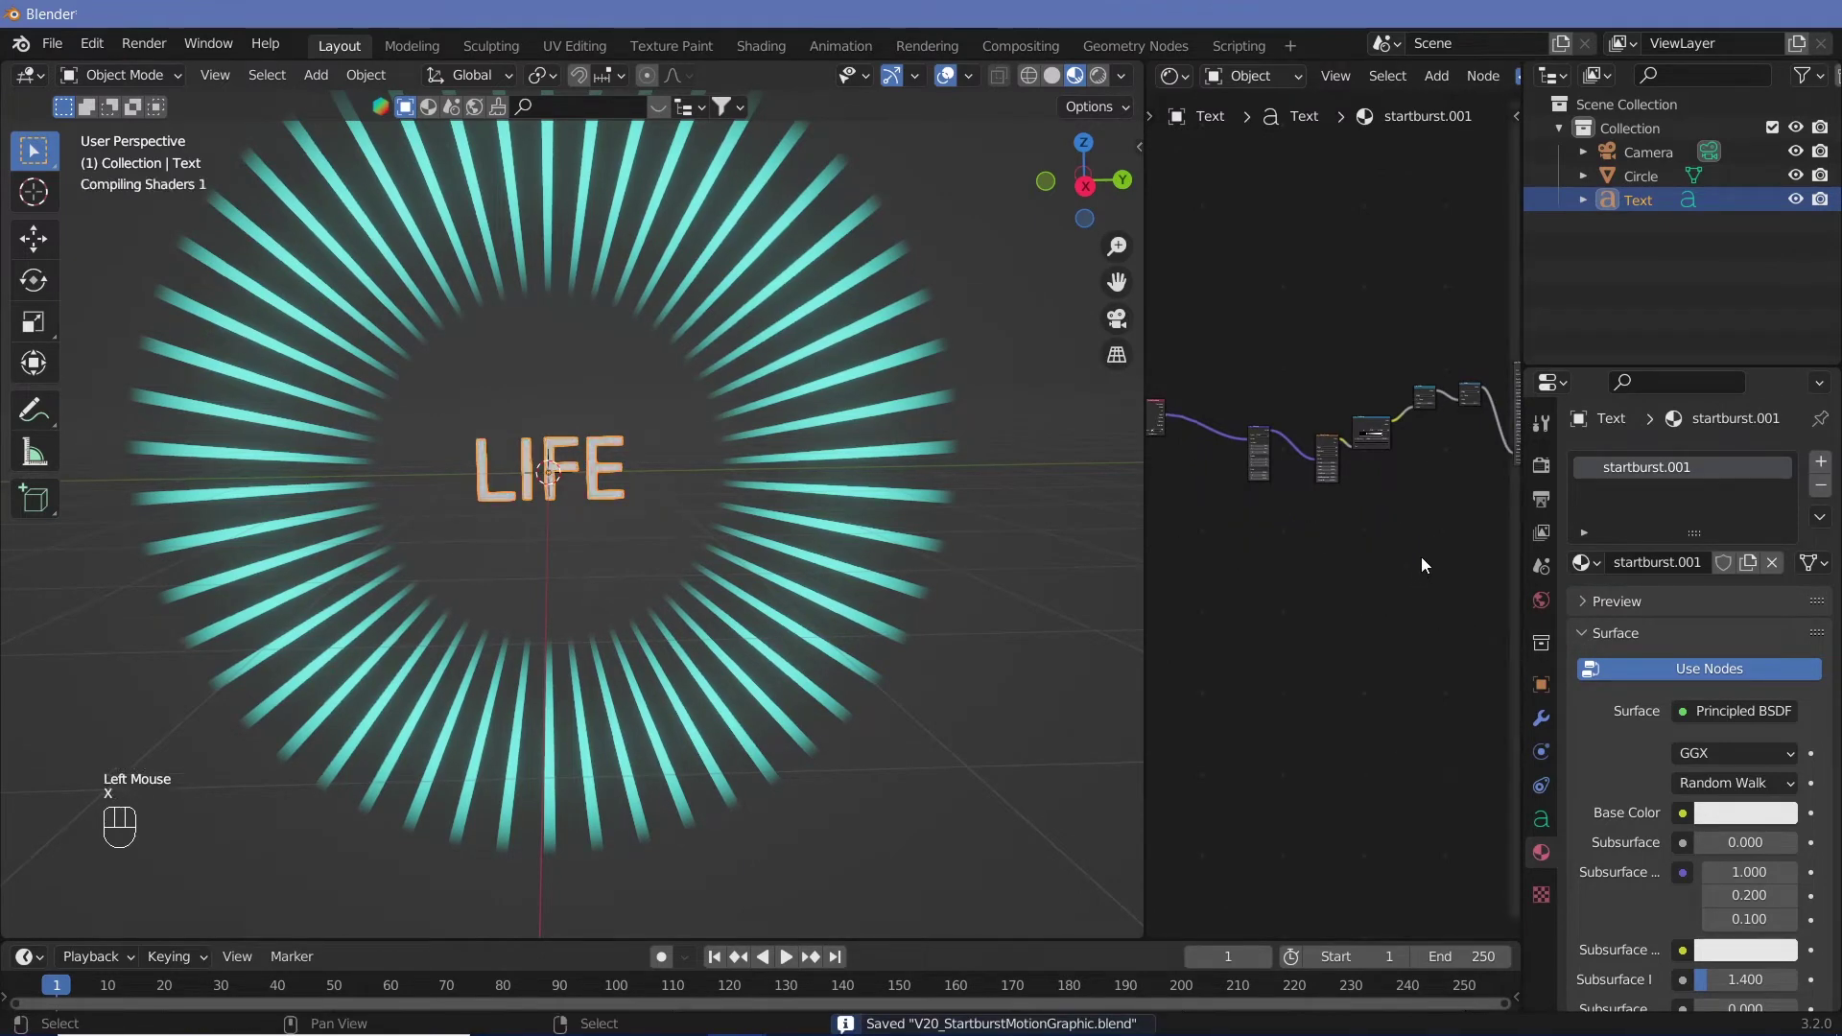
Set the Wave Texture's Phase Offset to -60.9 in the text's copied material
left_click_drag(1160, 404, 1313, 434)
left_click(1280, 432)
middle_click_drag(1334, 505, 1328, 201, "ctrl")
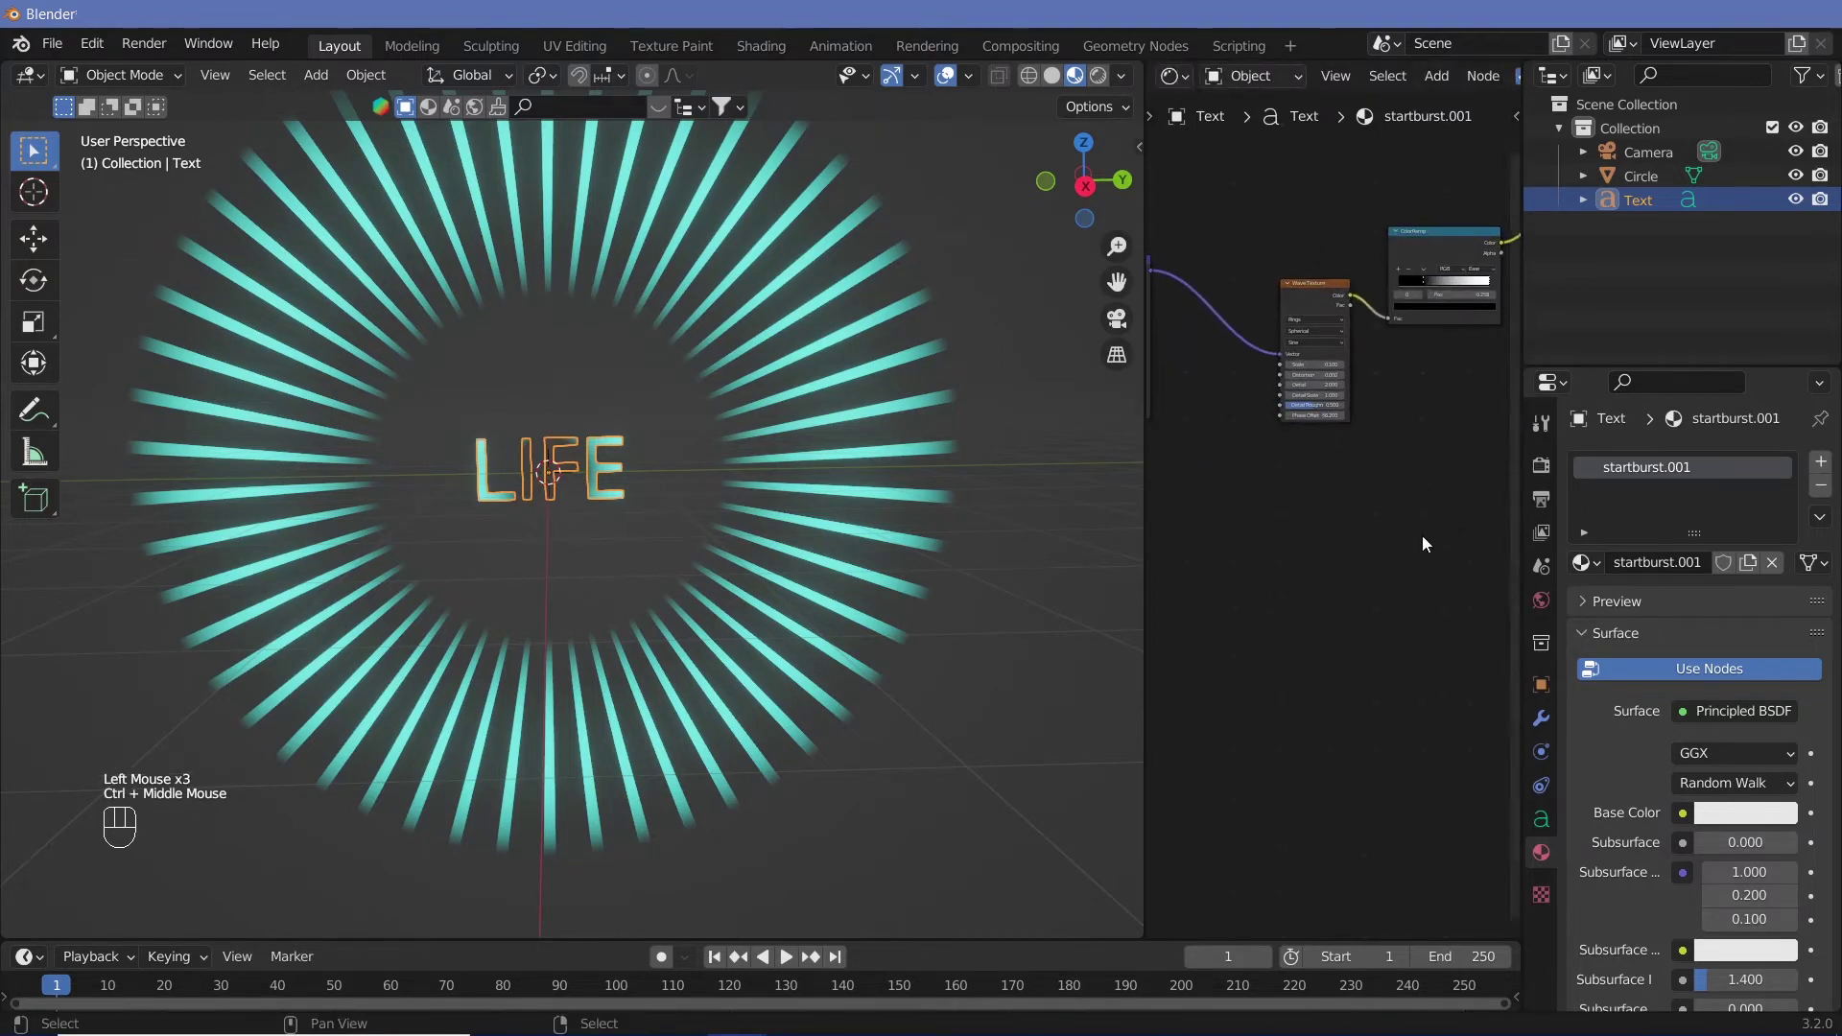
middle_click_drag(1405, 539, 1399, 288, "ctrl")
middle_click_drag(1397, 384, 1416, 610)
mouse_move(1295, 476)
left_mouse_down()
mouse_move(1241, 477)
mouse_move(1263, 477)
left_mouse_up()
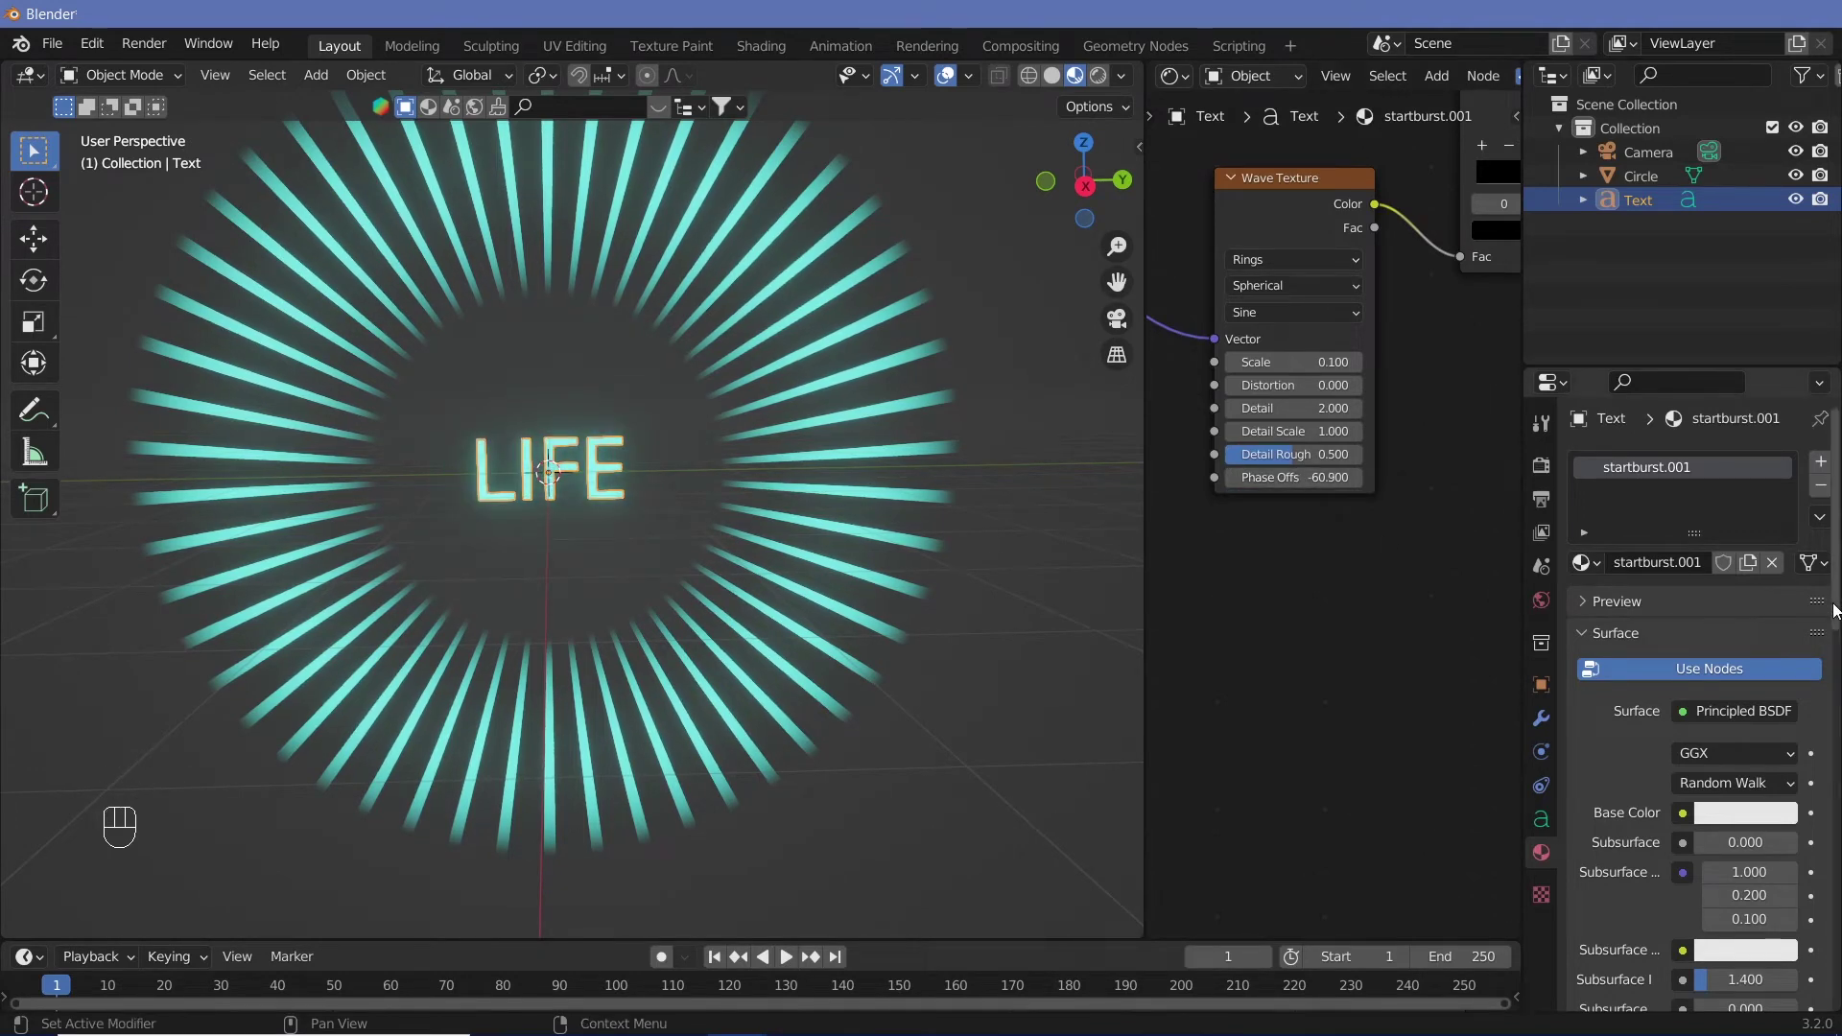
Rename the text object's material as Life
left_click(1657, 564, "shift")
type("Life")
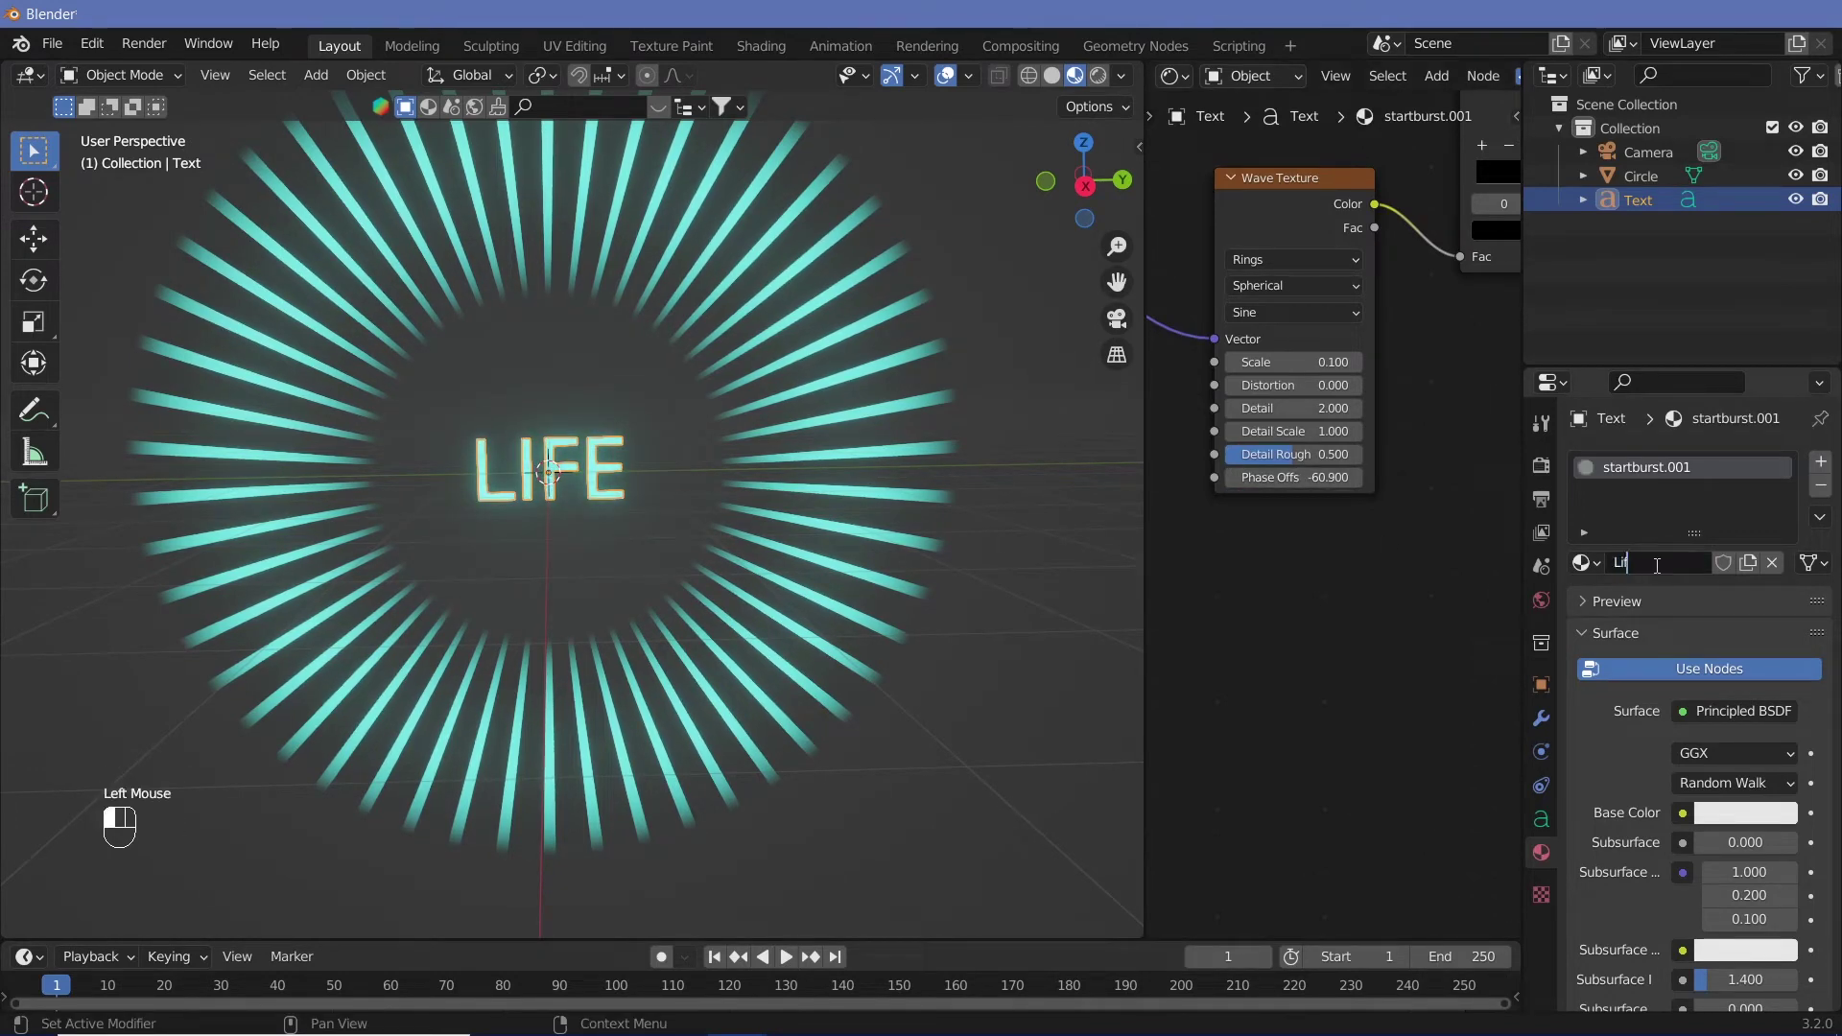
key("Return")
Set the Principled BSDF emission color of the Life material to red
middle_click_drag(1392, 539, 1183, 86)
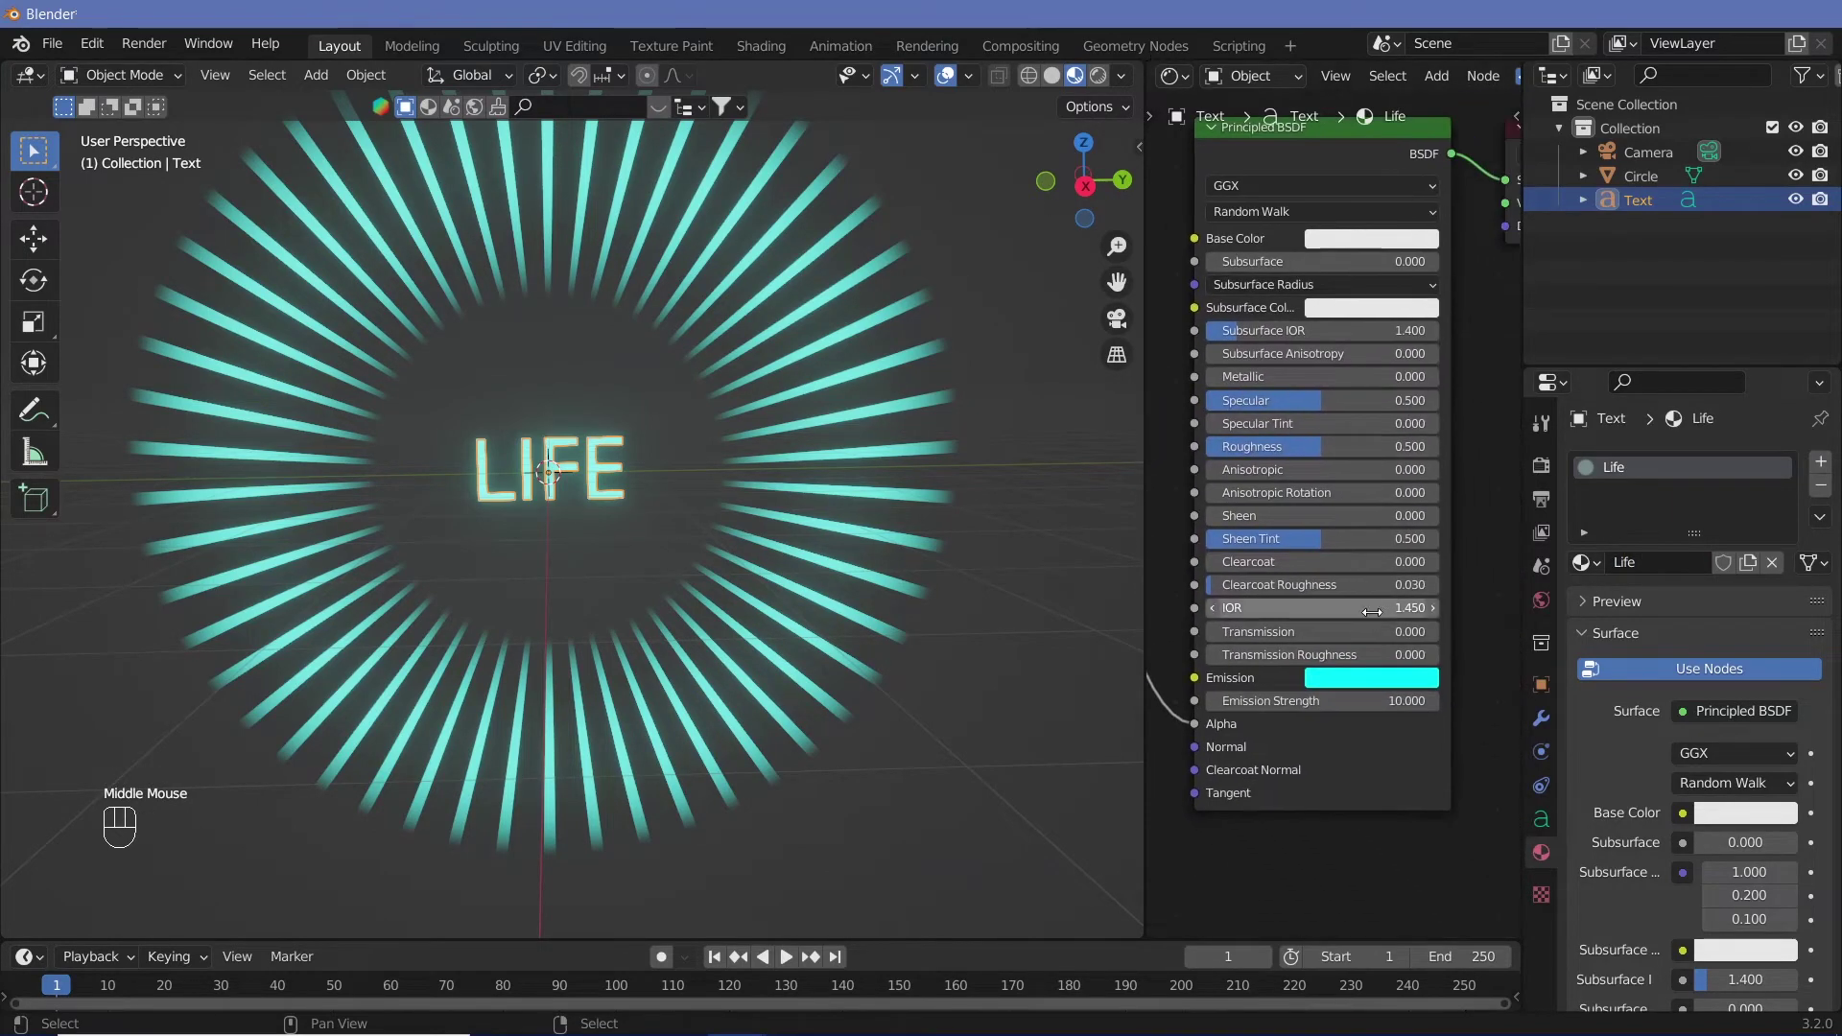
left_click(1347, 681)
mouse_move(1399, 506)
left_mouse_down()
mouse_move(1414, 527)
mouse_move(1395, 529)
left_mouse_up()
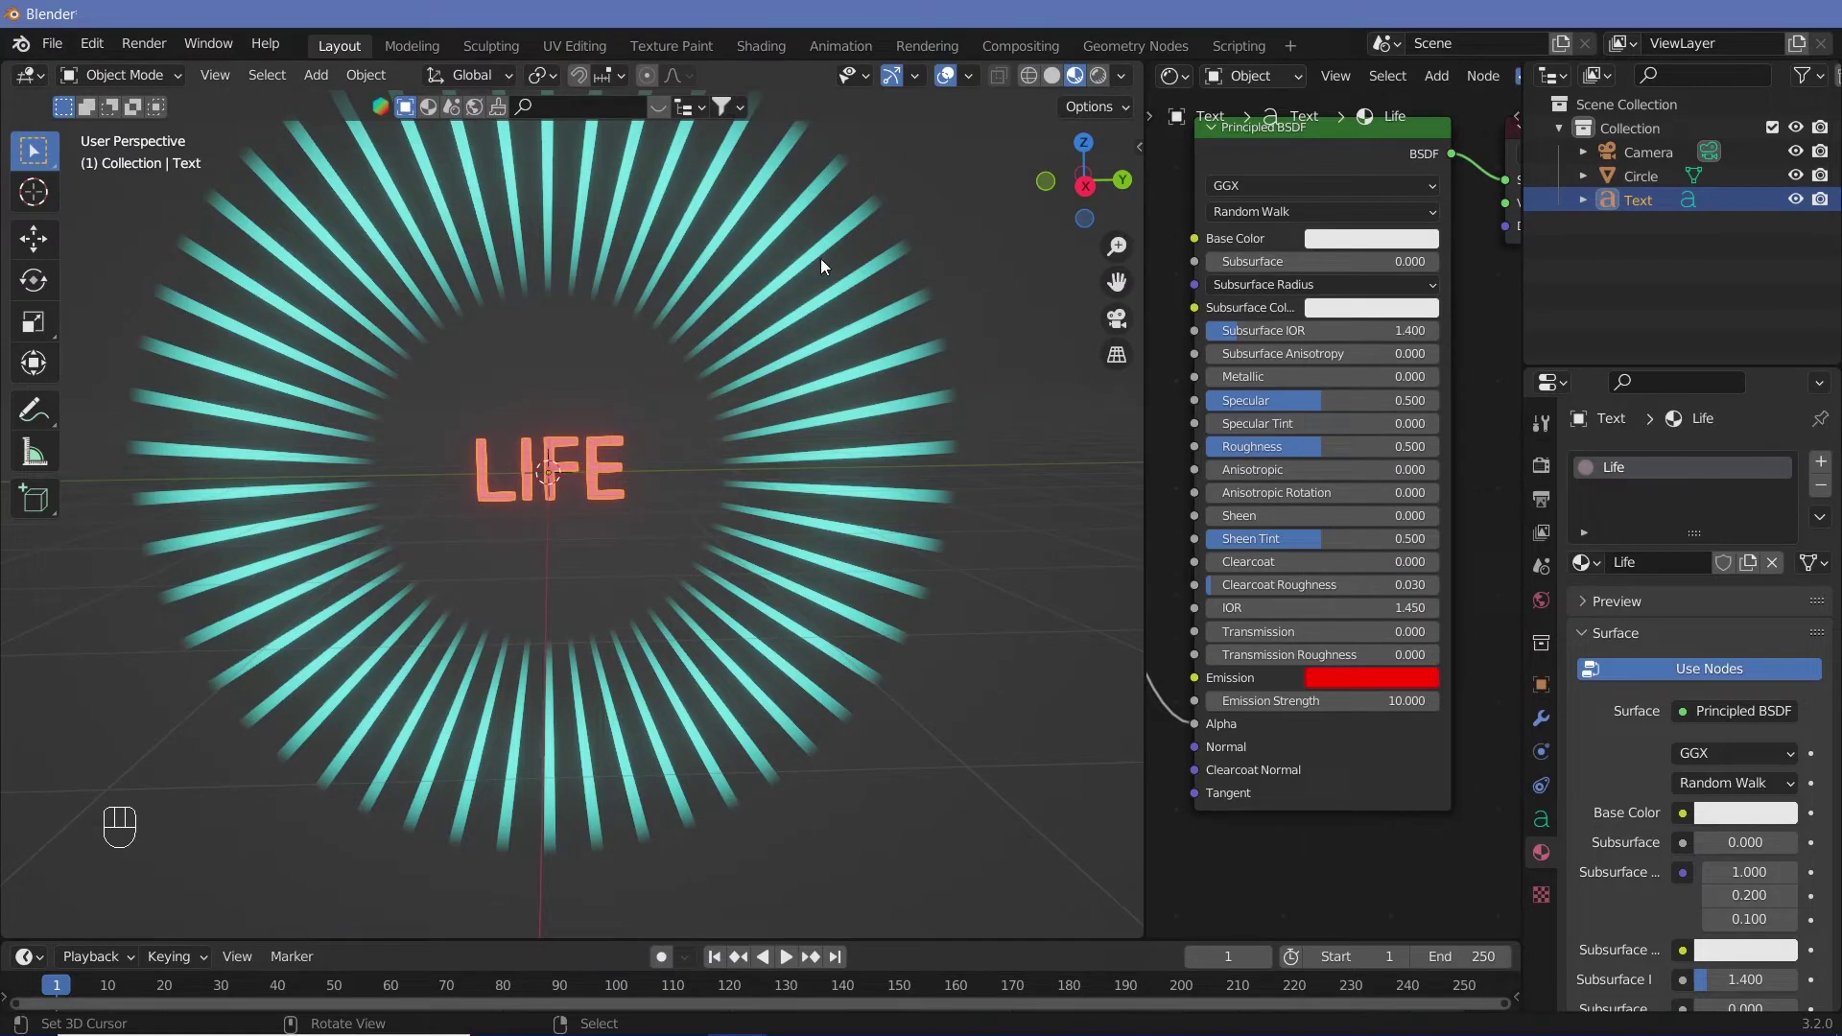
Show the viewport in rendered shading without overlays, and set the Life material's emission color to cyan with hue 0.505
left_click(1098, 77)
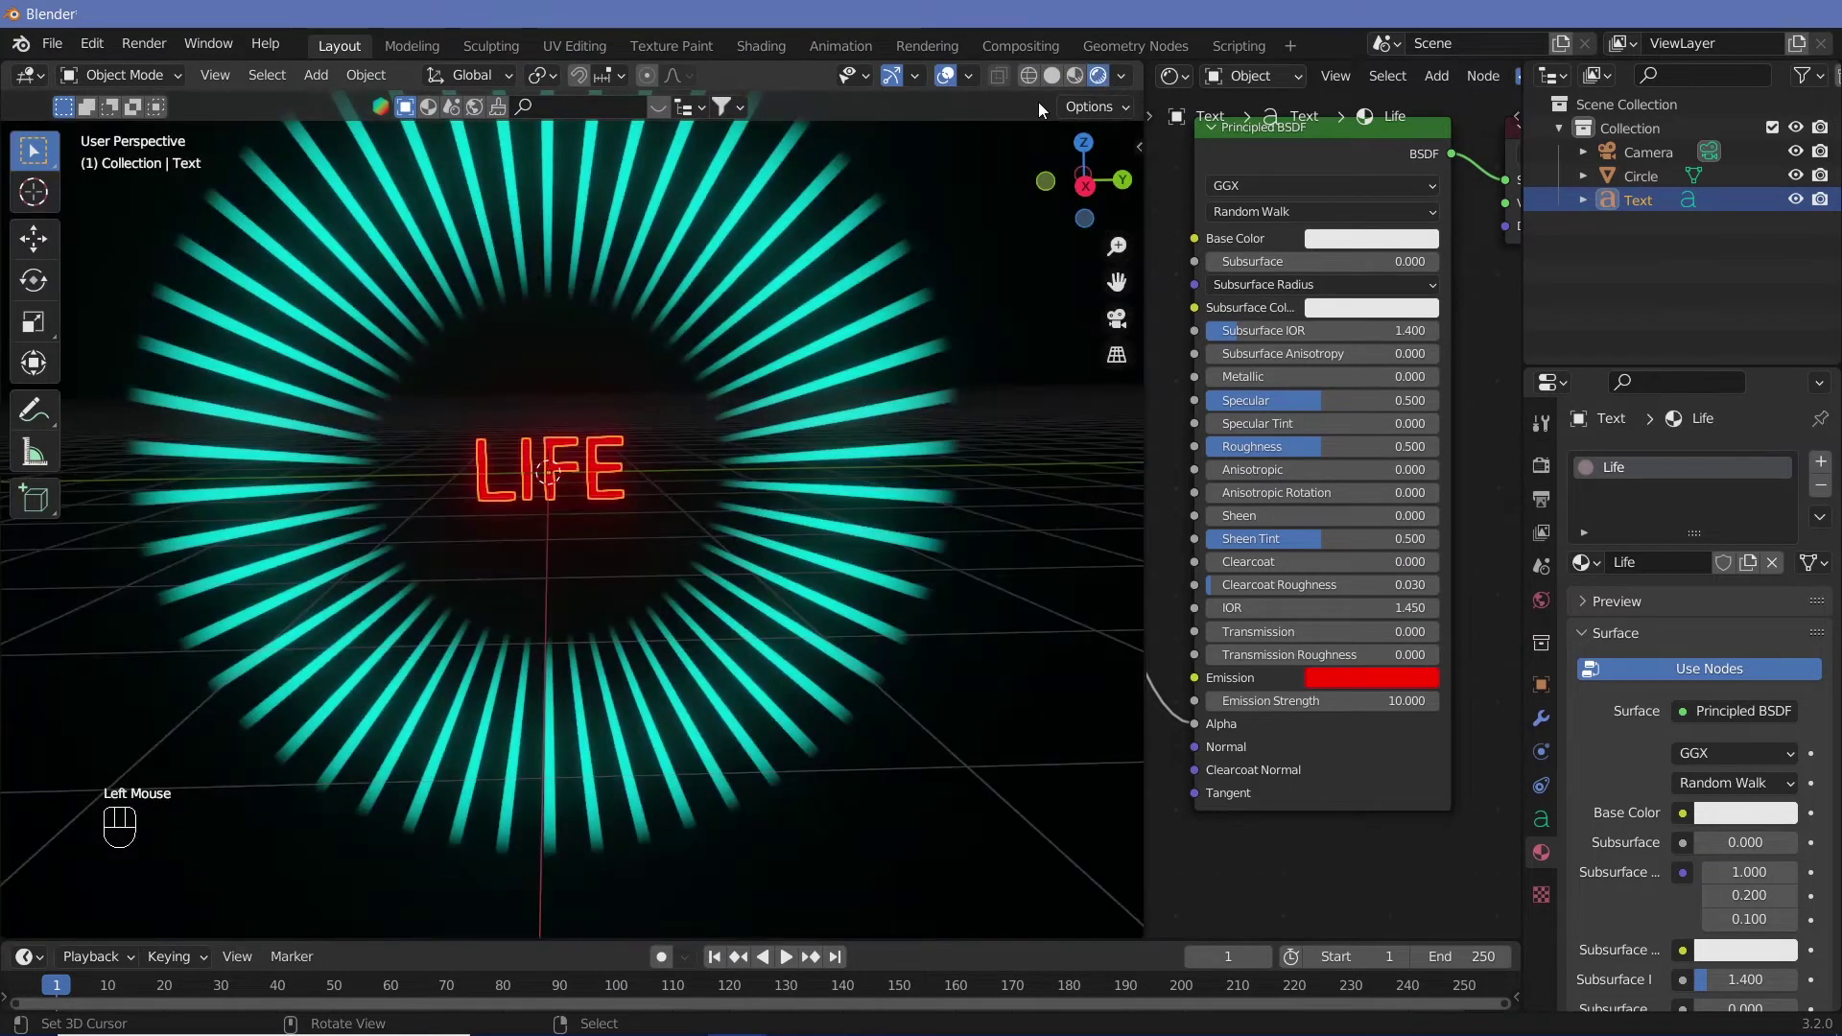
left_click(944, 81)
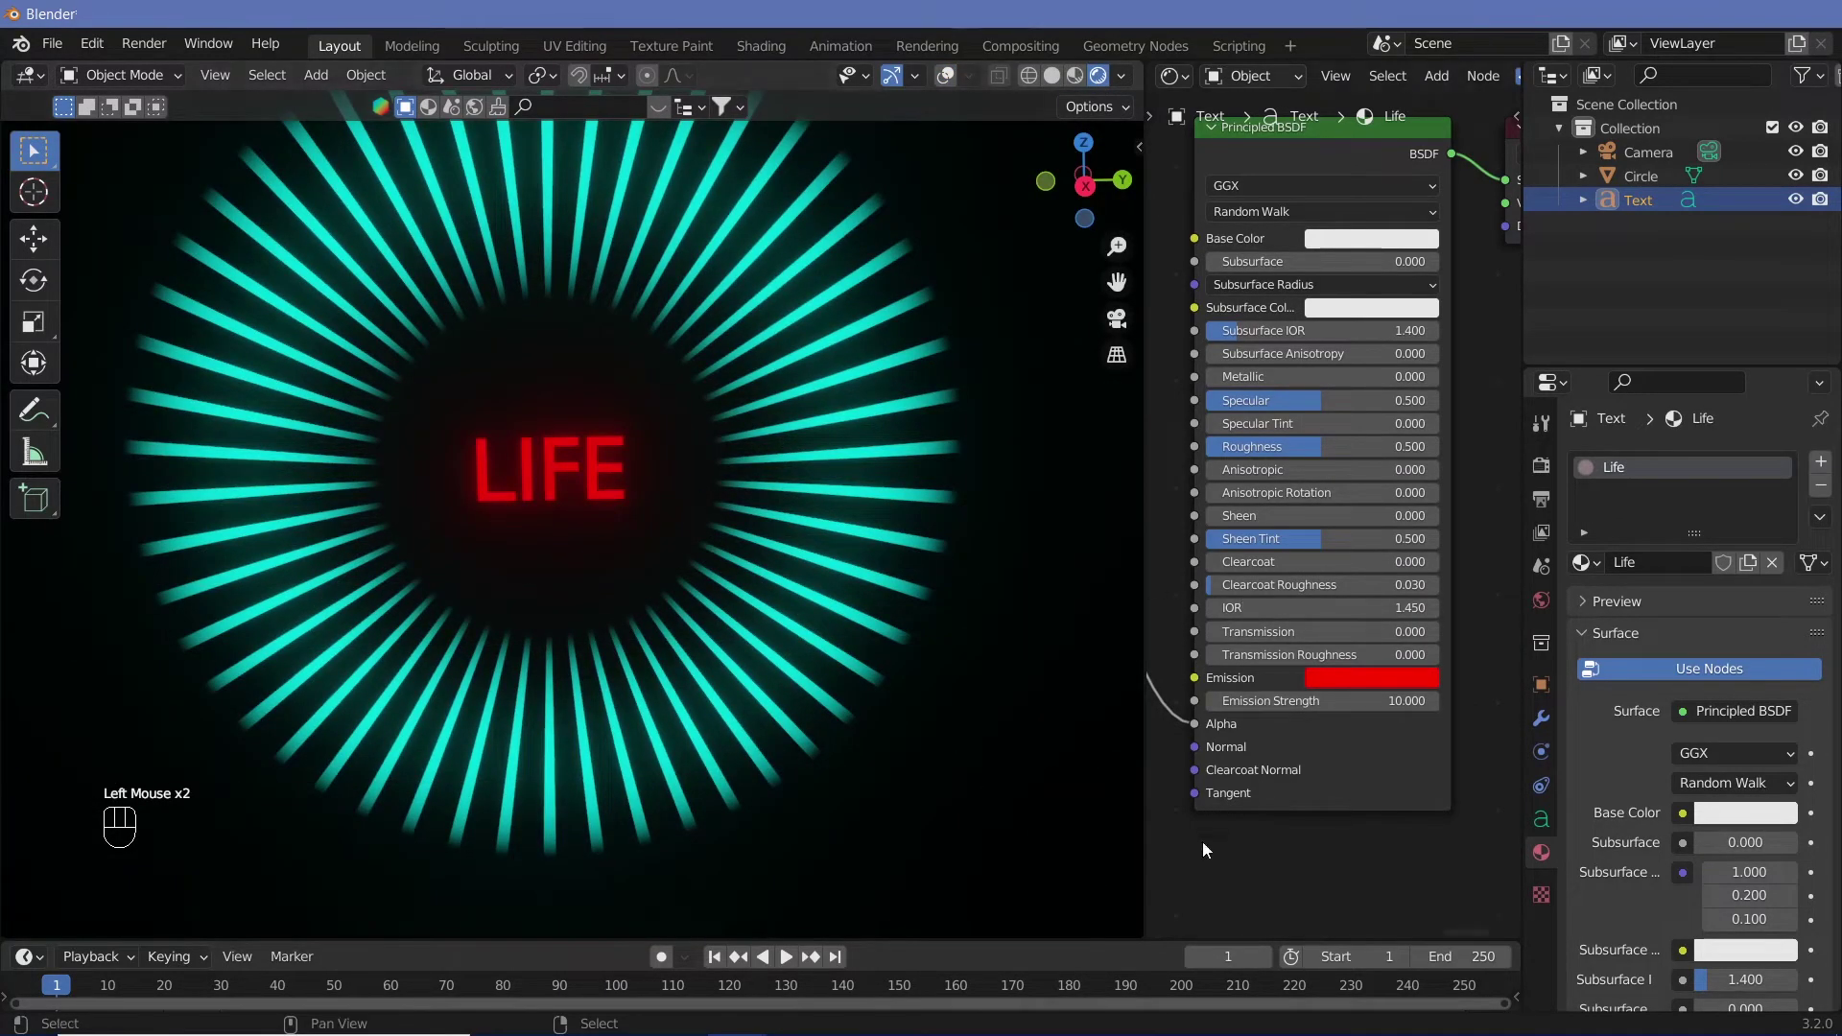
left_click(1332, 682)
left_click_drag(1394, 528, 1396, 369)
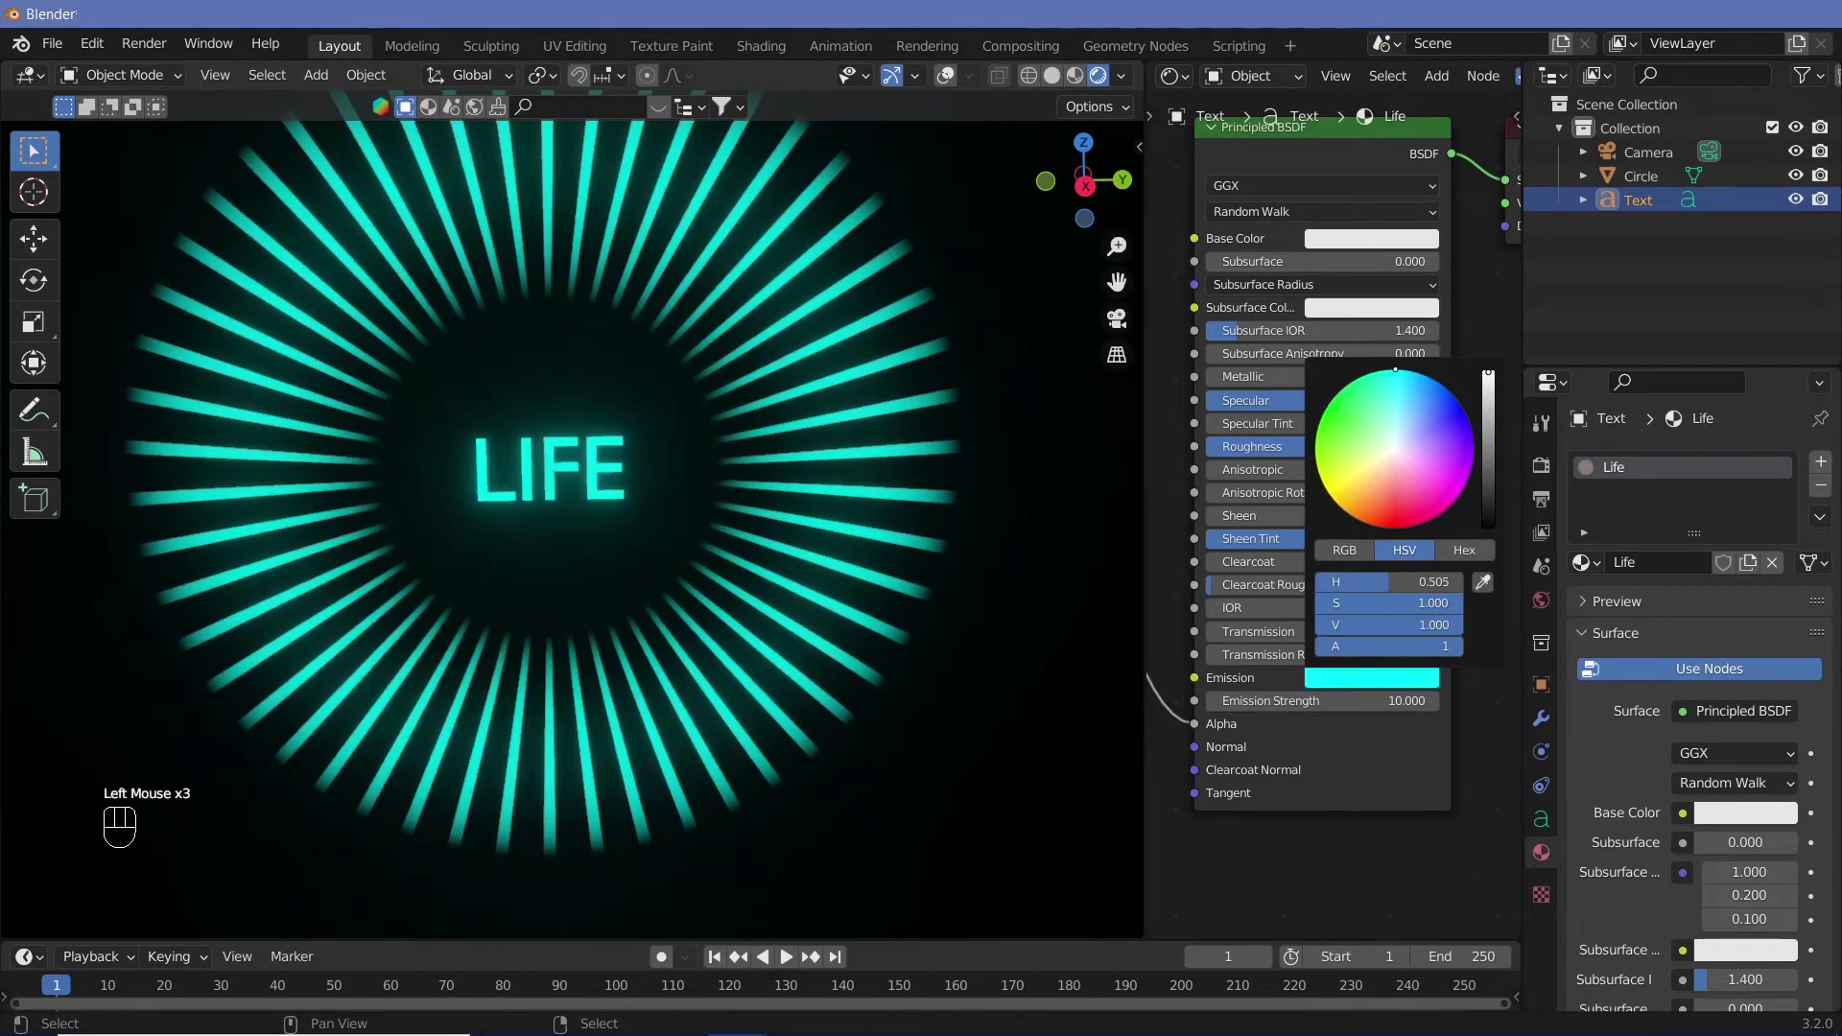
Set the Life material's Wave Texture Phase Offset to -60.3 and enlarge the timeline area
middle_click_drag(1270, 842, 1294, 764)
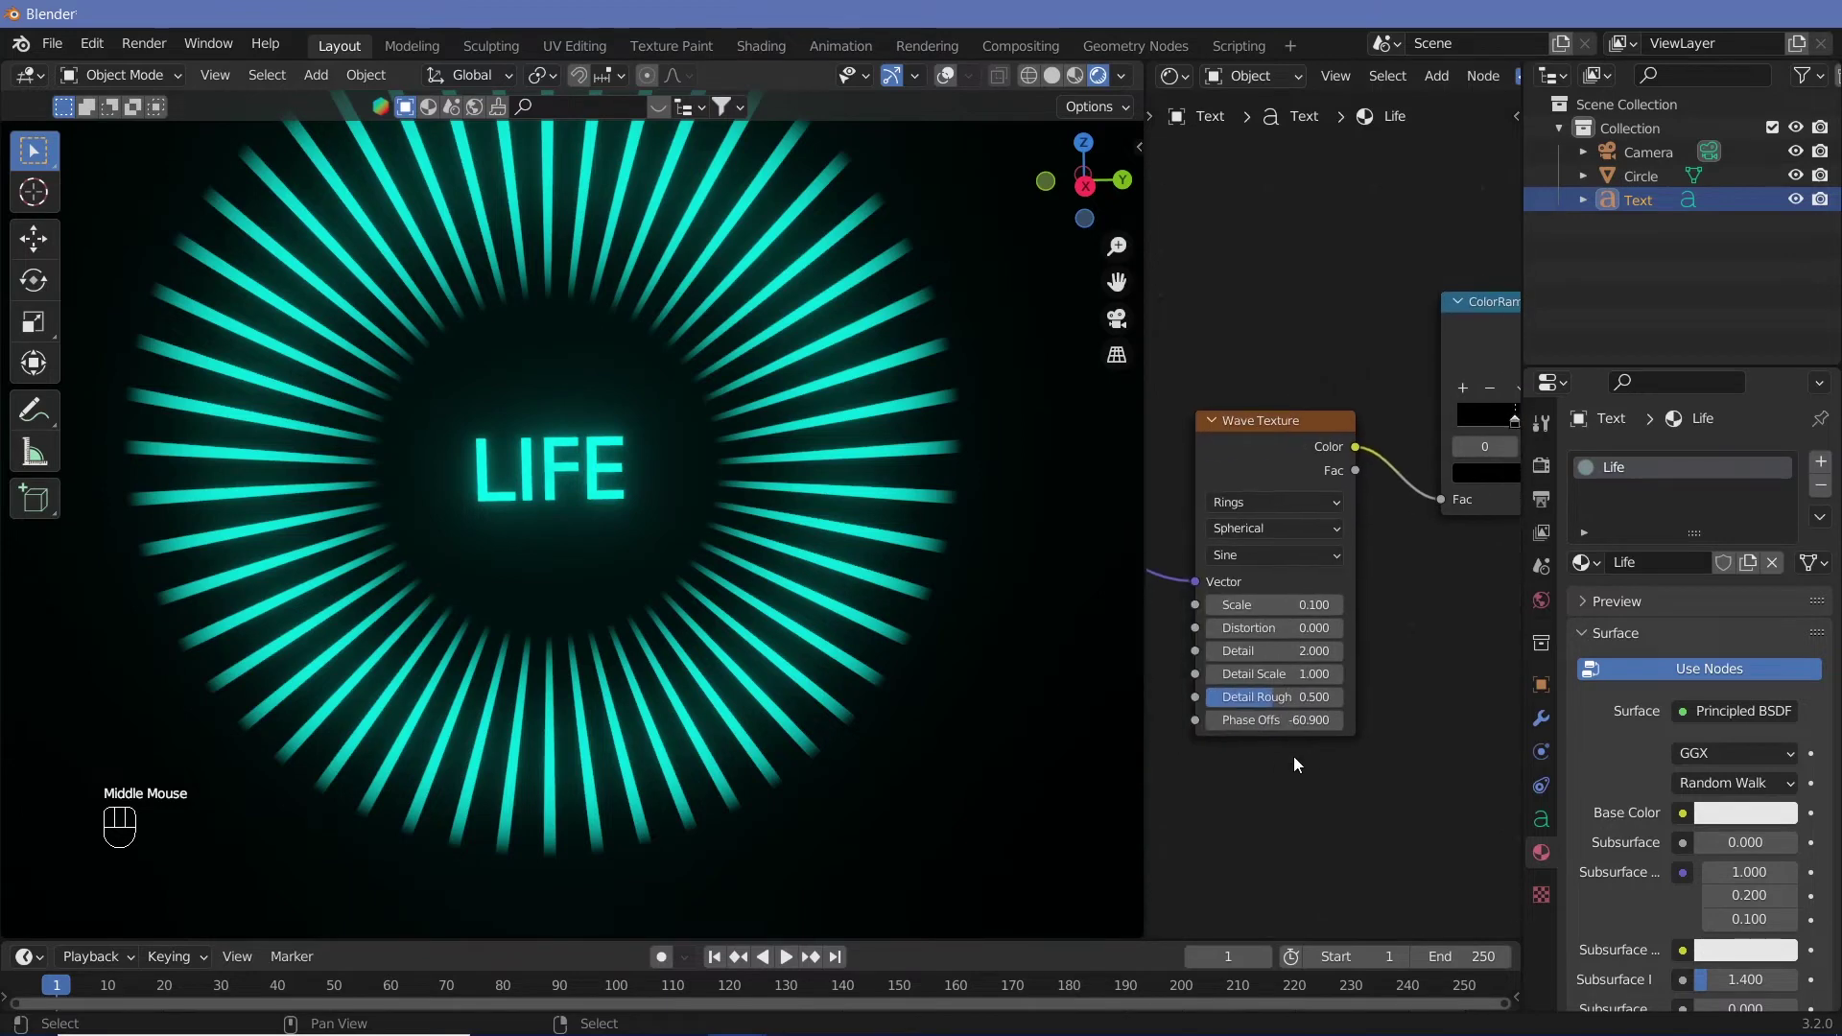
mouse_move(1269, 720)
left_mouse_down()
mouse_move(1236, 720)
mouse_move(1275, 719)
left_mouse_up()
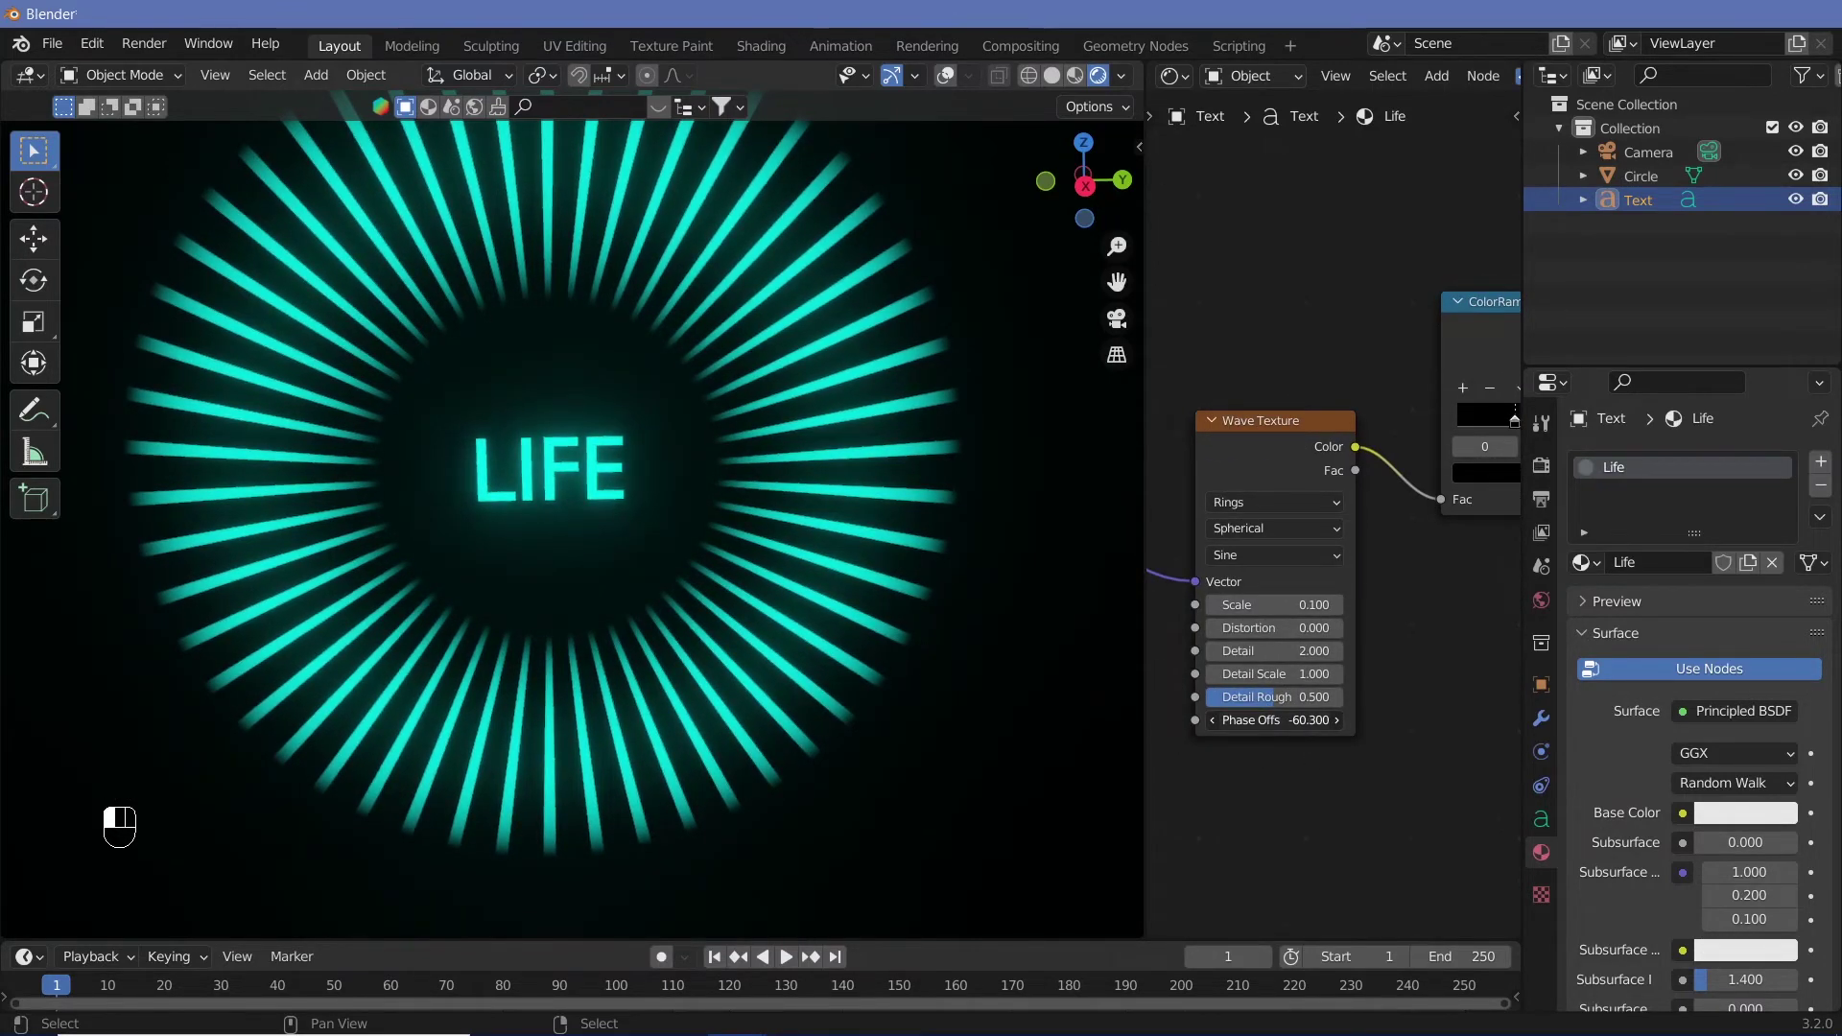
left_click_drag(916, 939, 945, 771)
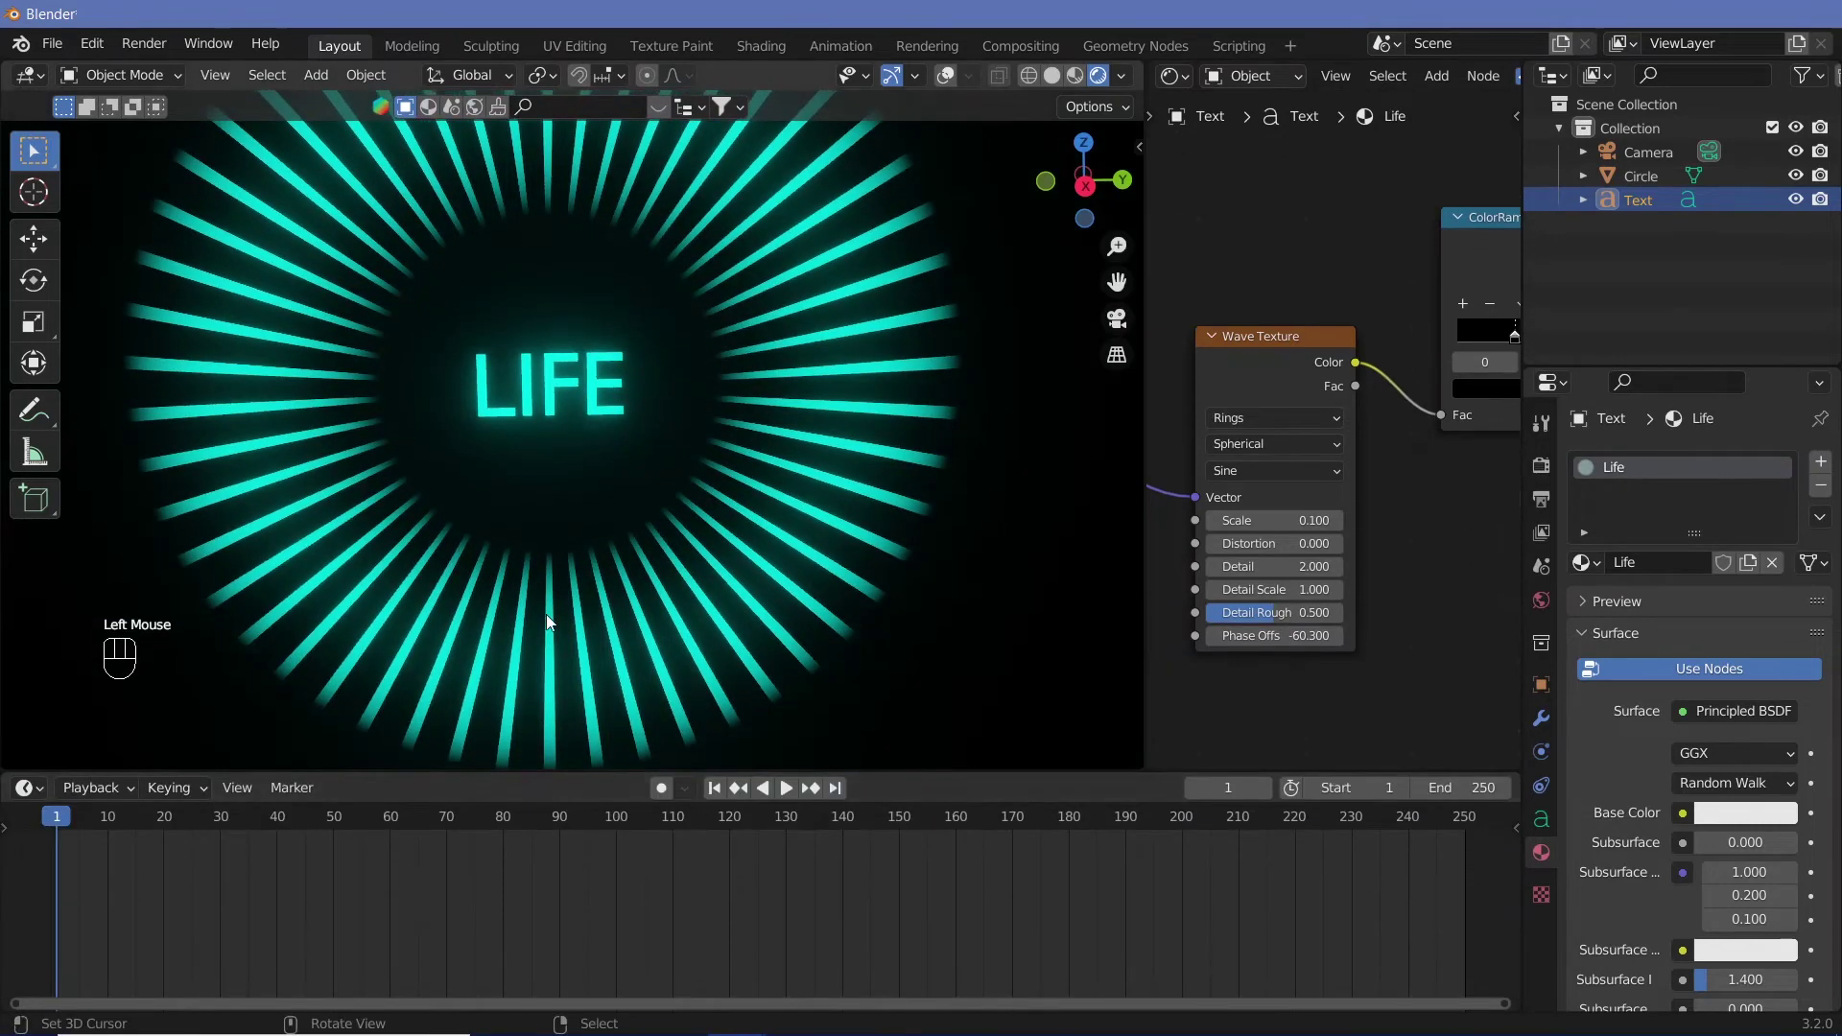
Select the starburst circle, set its Wave Texture Phase Offset to -57.7, and keyframe that value at frame 1
right_click(715, 527)
right_click(716, 527)
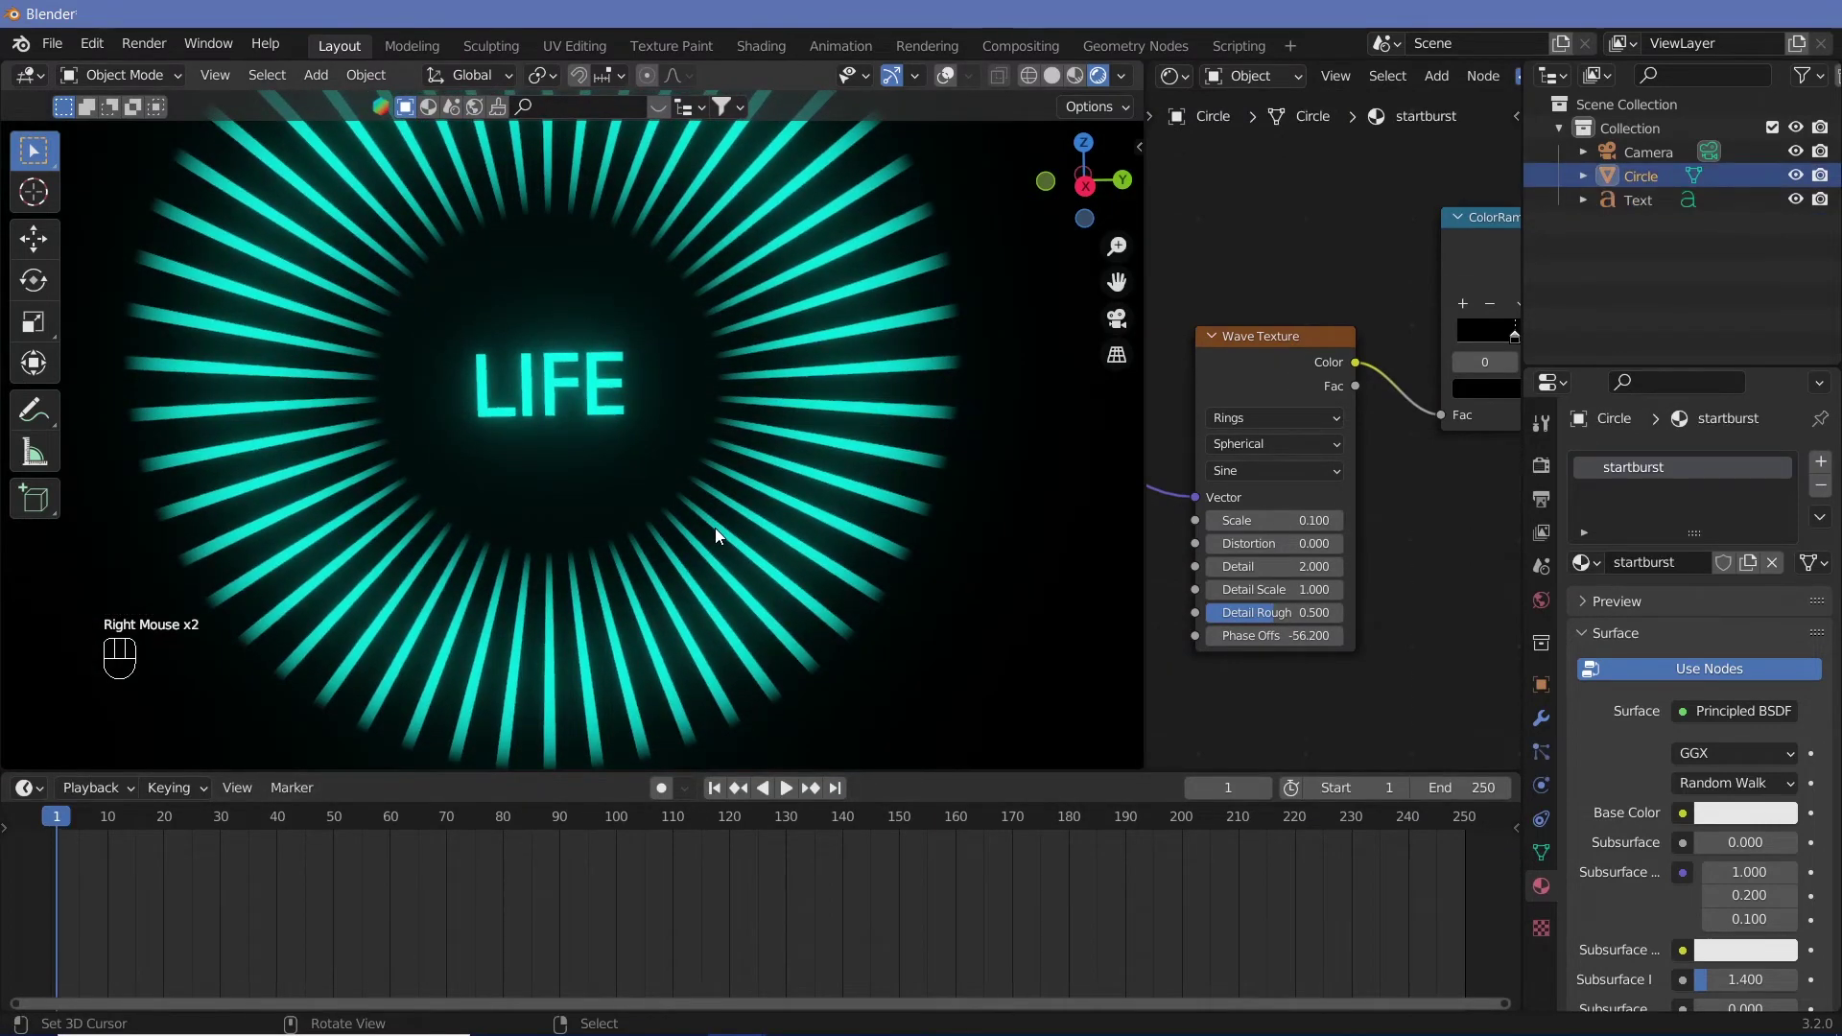
middle_click_drag(1378, 564, 1447, 486)
mouse_move(1317, 570)
middle_mouse_down("ctrl")
mouse_move(1345, 529)
mouse_move(1305, 578)
middle_mouse_up("ctrl")
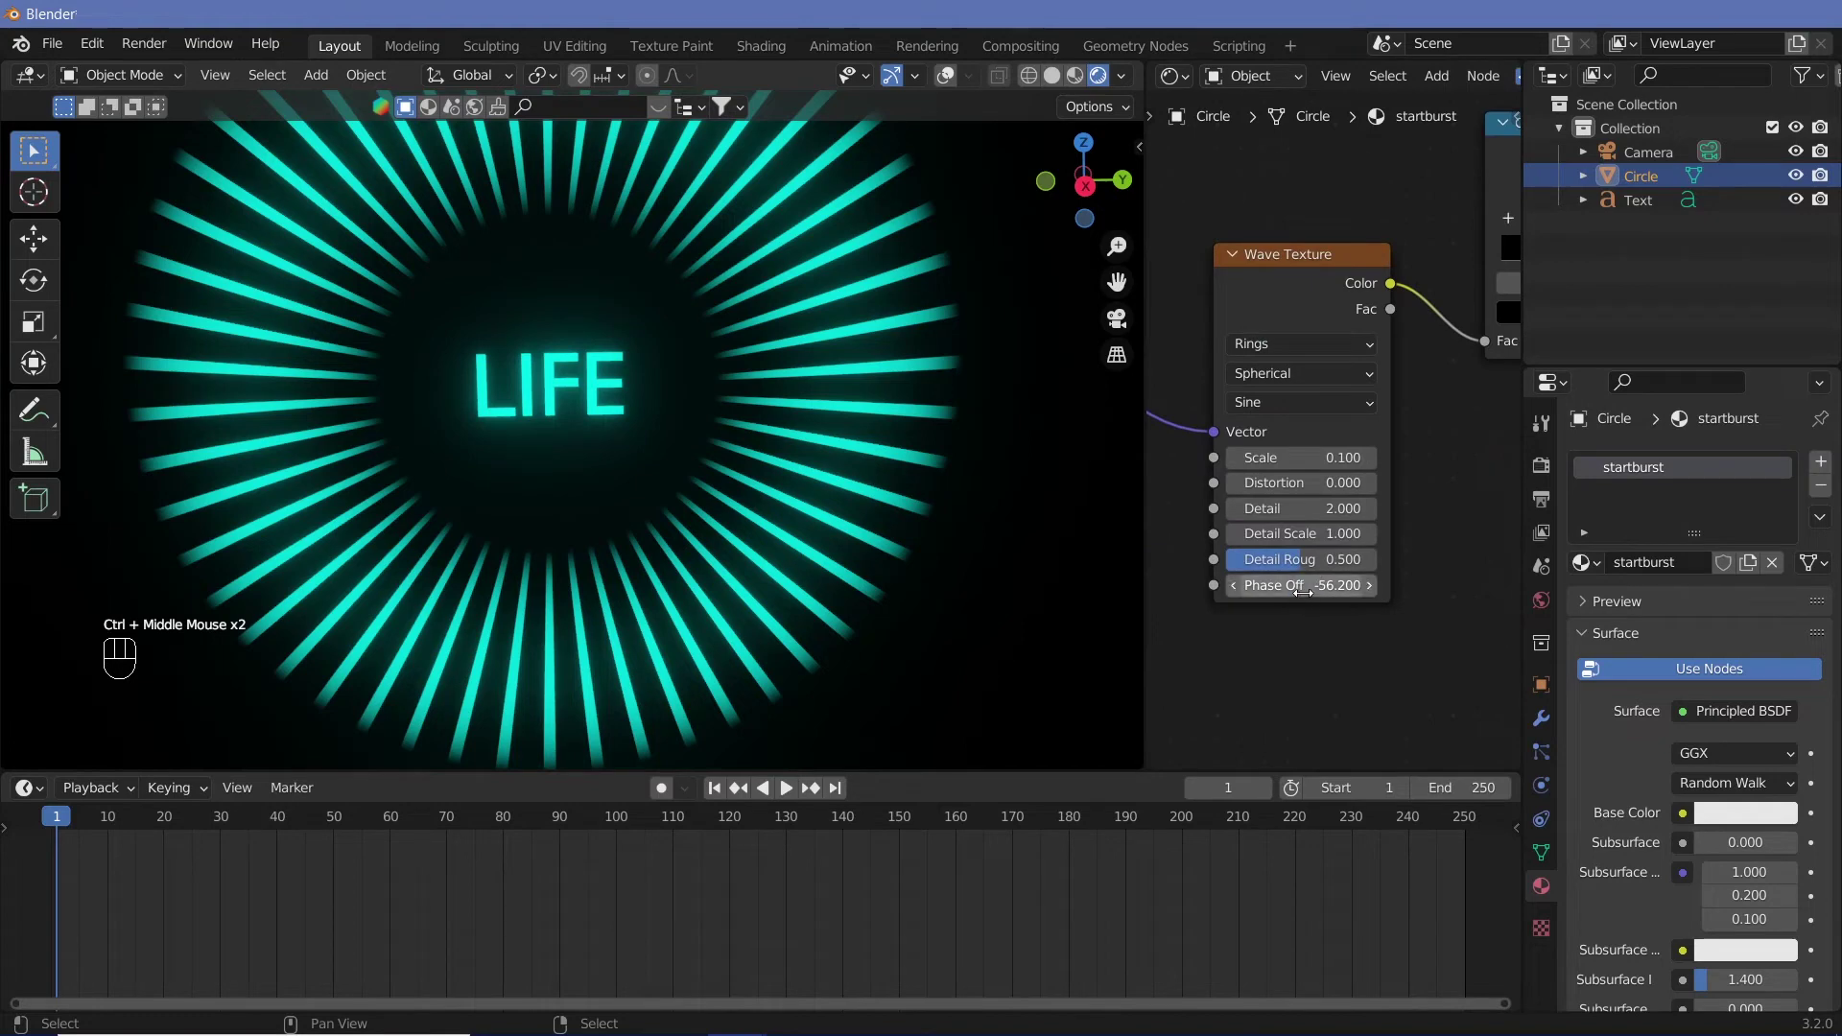
left_click_drag(1303, 592, 1358, 593)
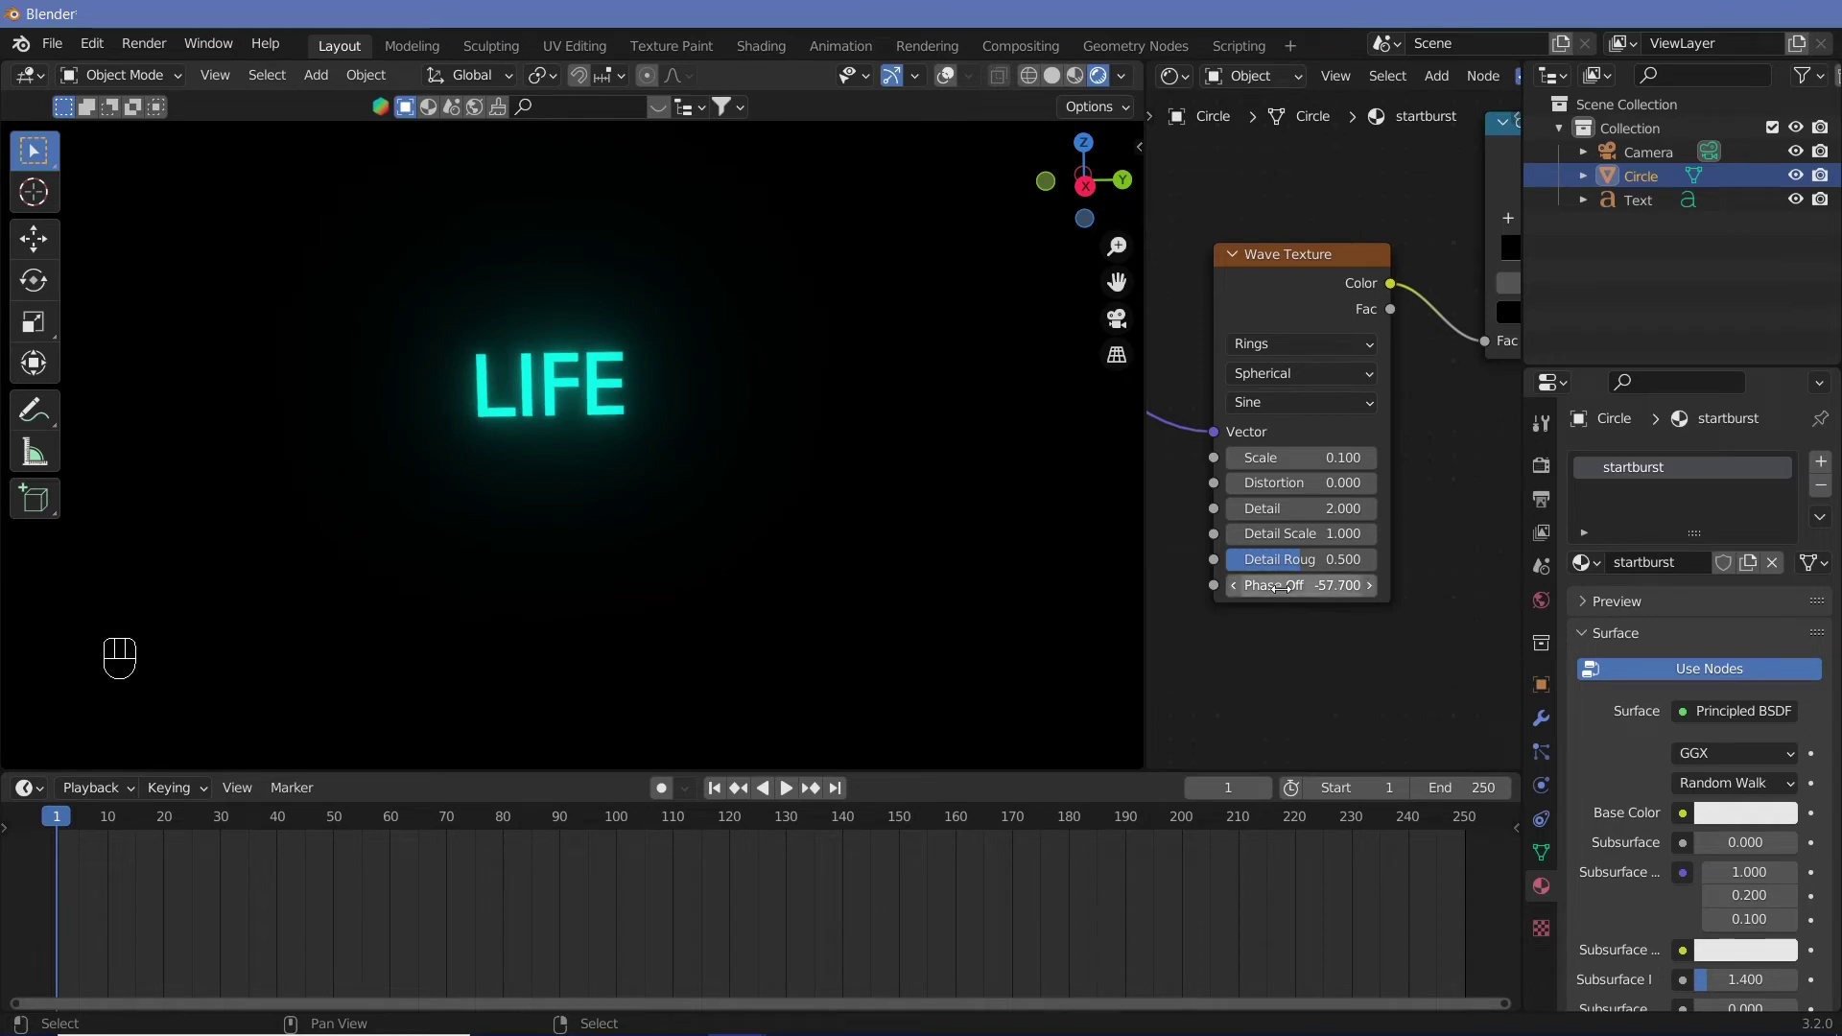
key("i")
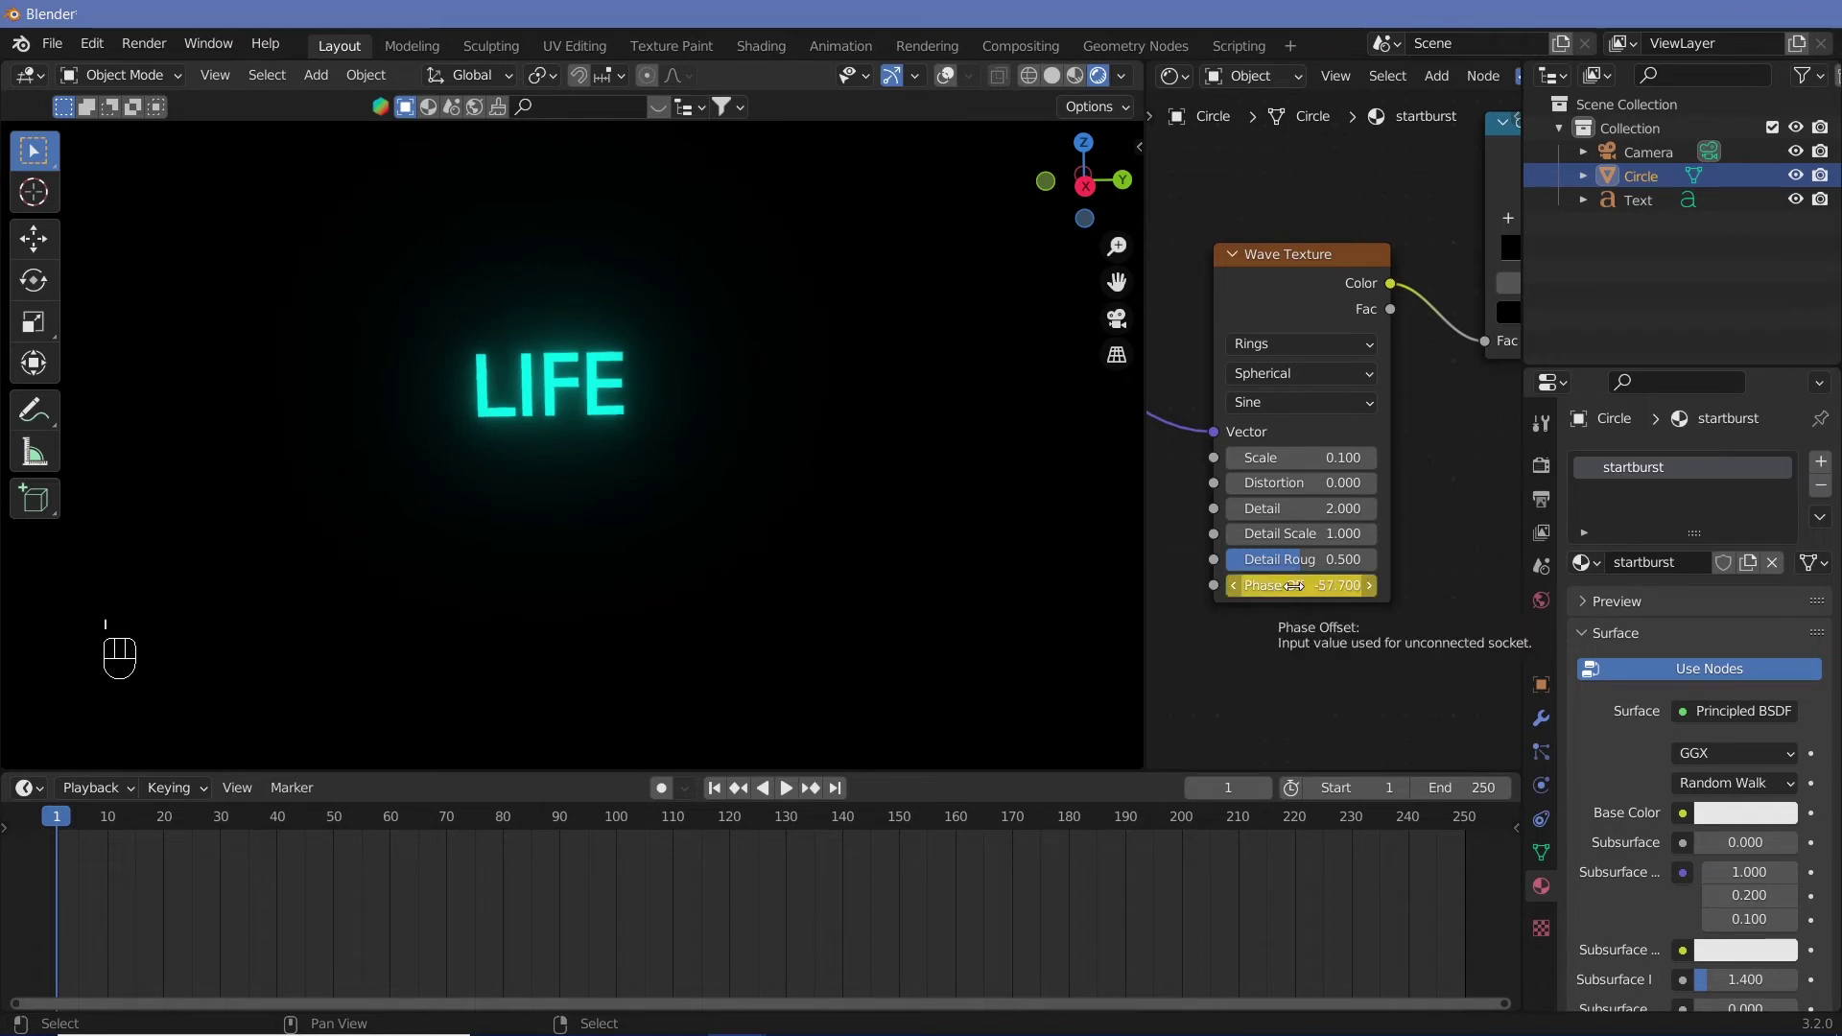
At frame 30, set the circle's Wave Texture Phase Offset to -63.3 and insert a keyframe
left_click(221, 827)
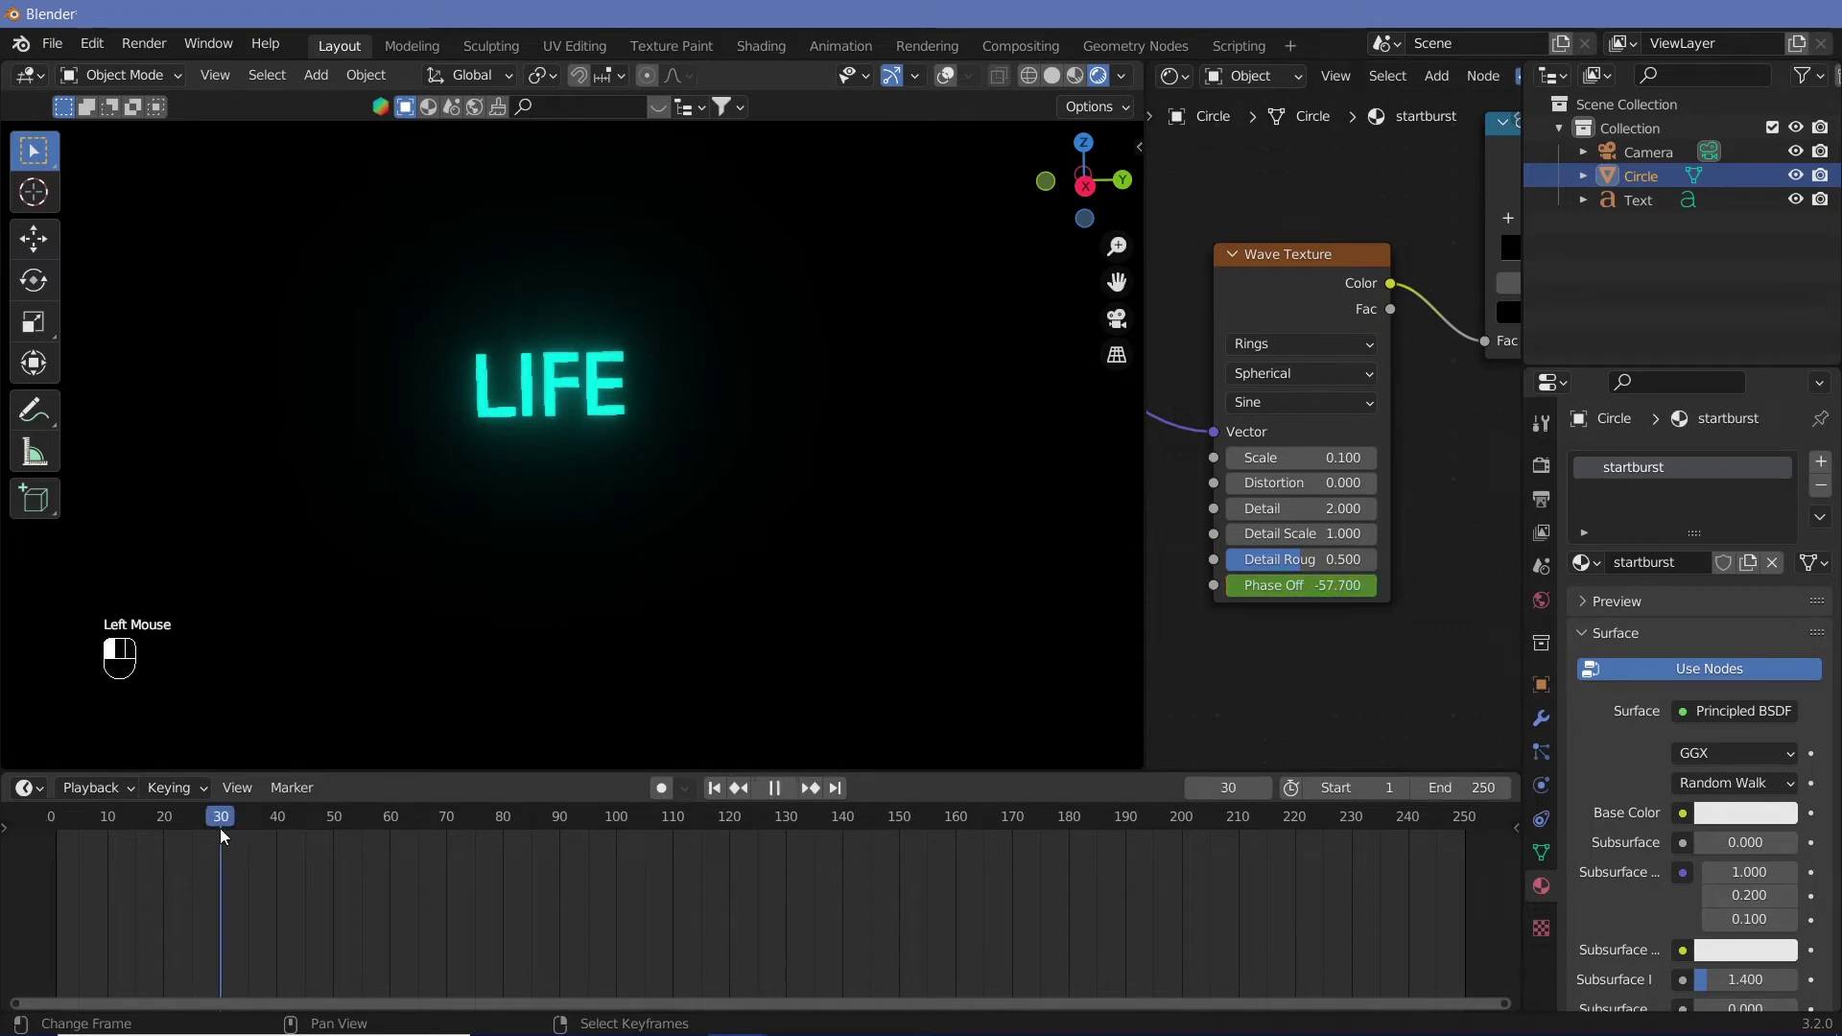
left_click(1234, 586)
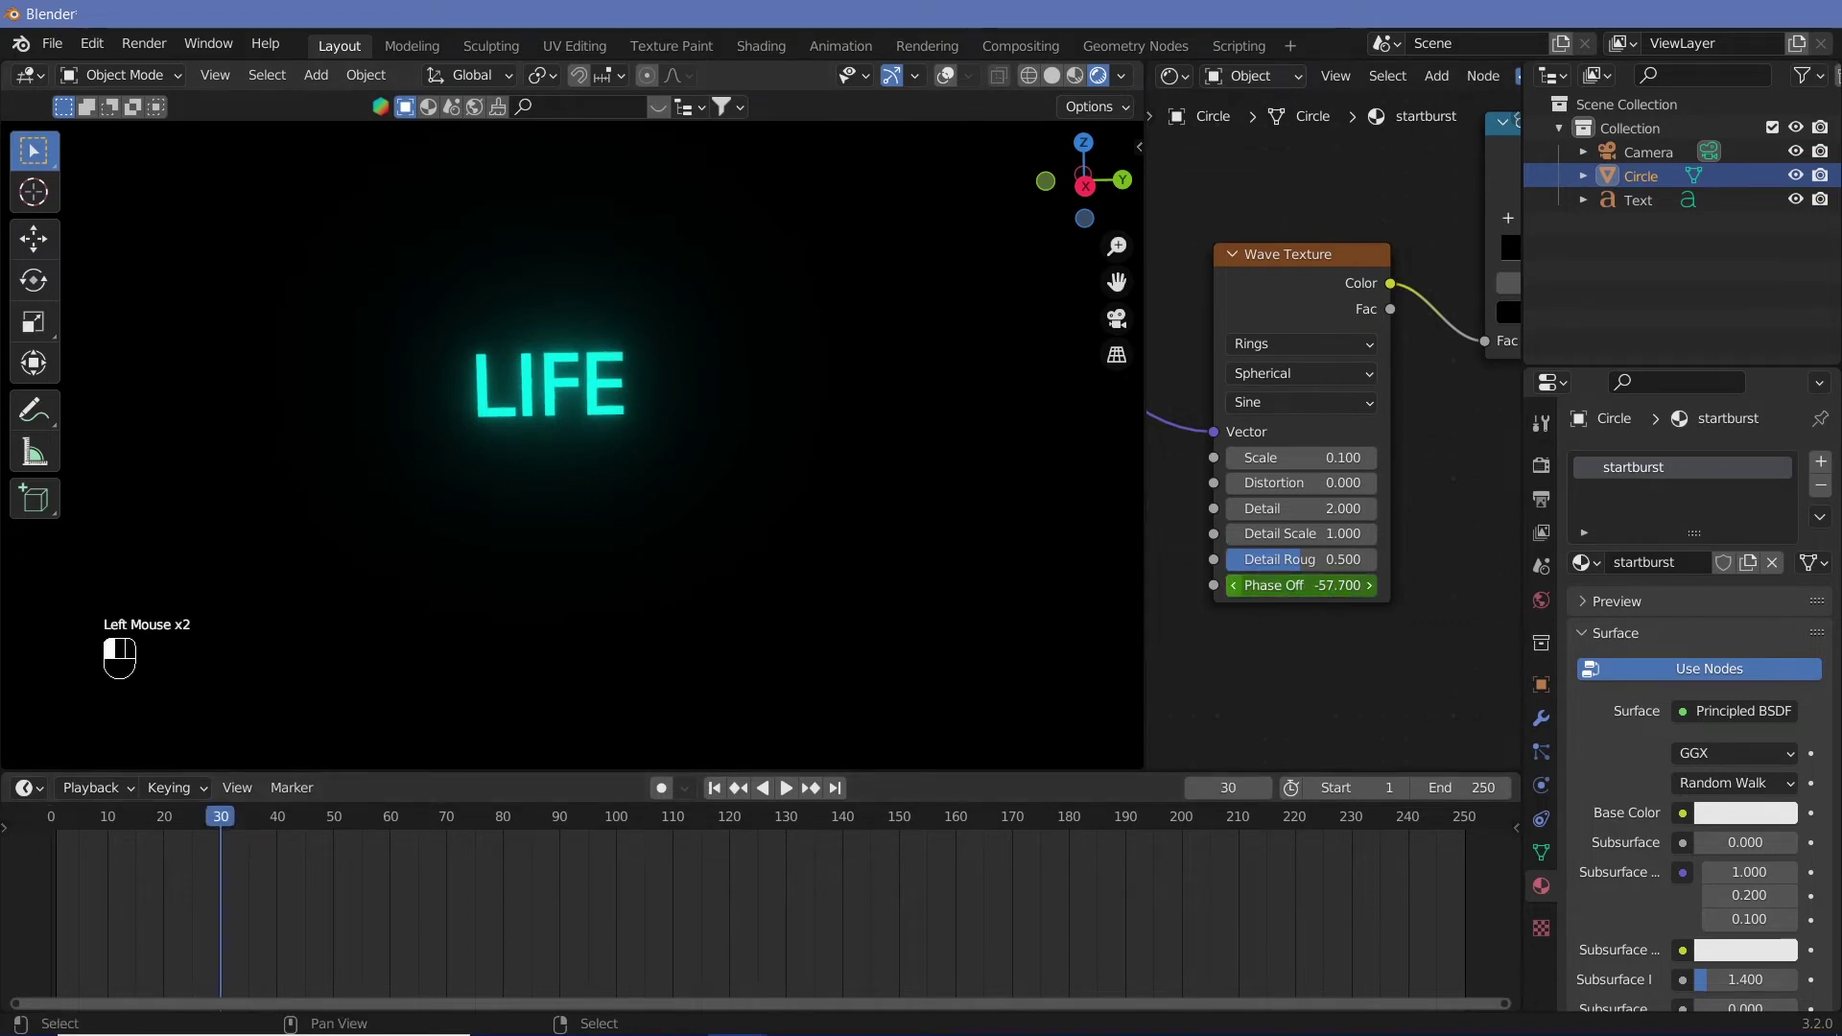
left_click(1234, 586)
left_click(1234, 587)
left_click(1234, 586)
left_click(1234, 586)
left_click(1234, 586)
left_click(1234, 586)
left_click(1234, 586)
left_click(1234, 586)
left_click(1234, 587)
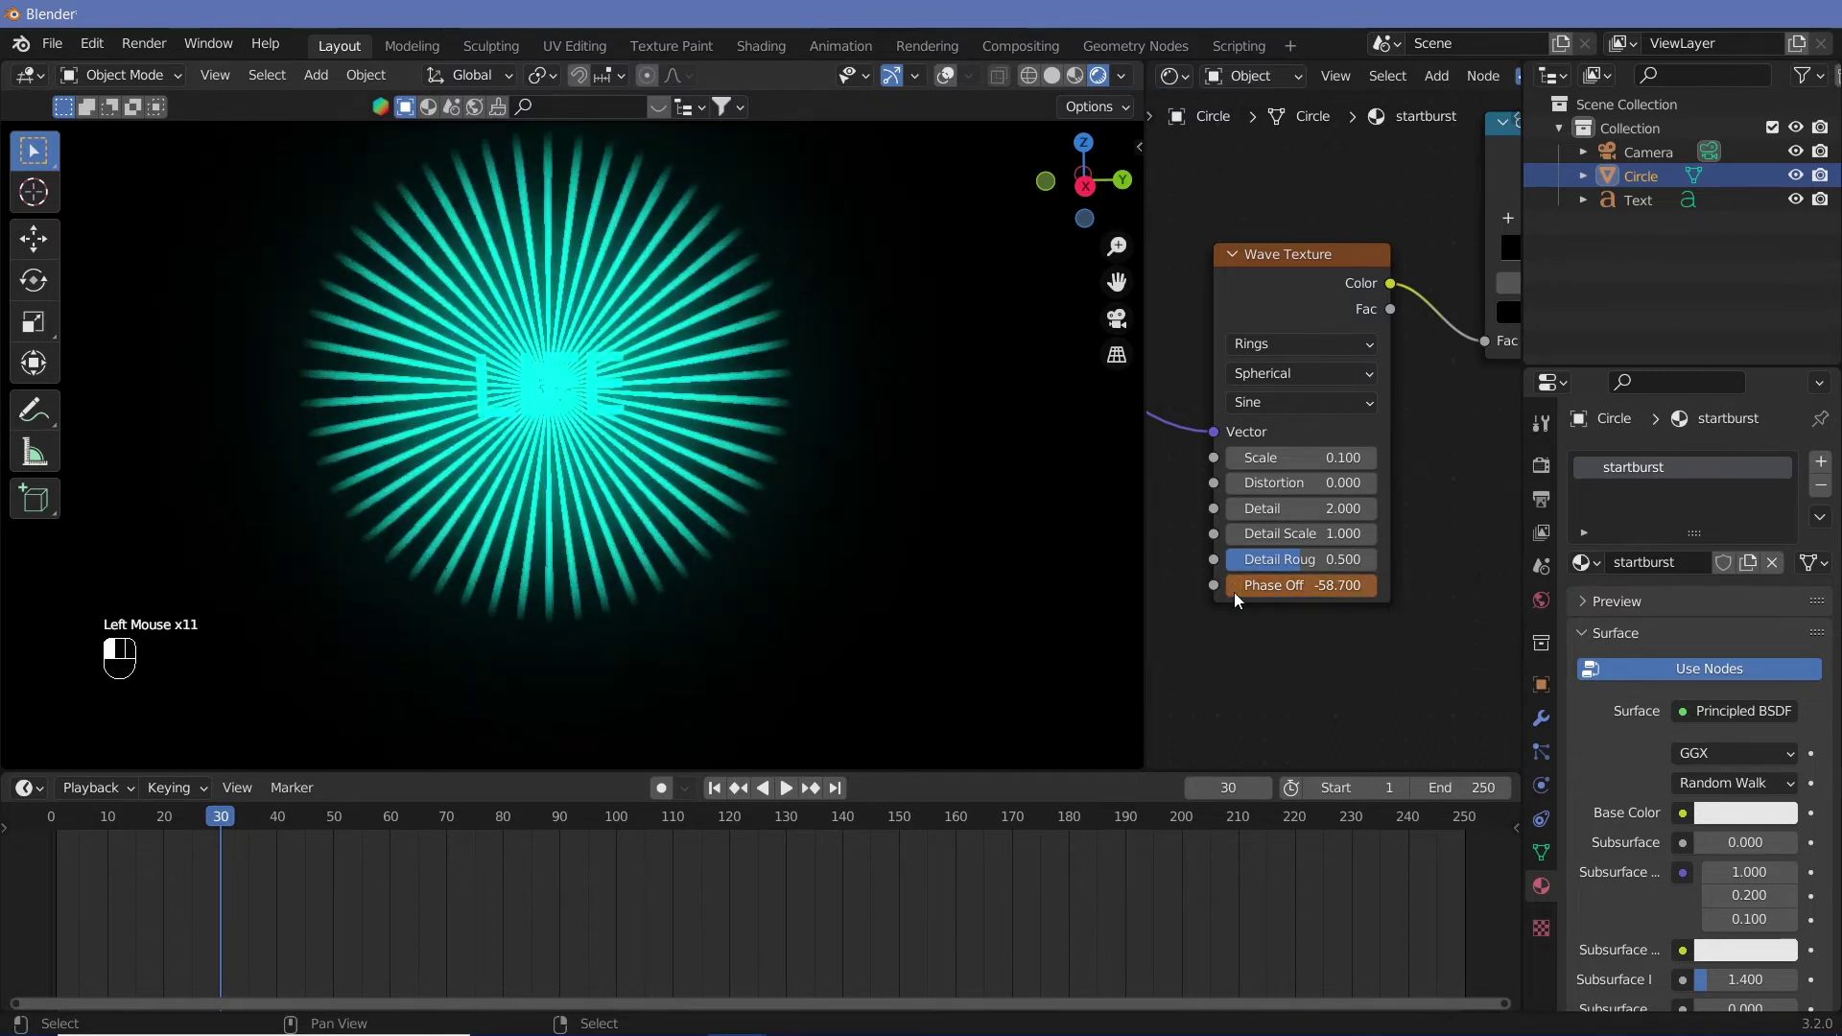
left_click(1235, 586)
left_click(1234, 587)
left_click(1234, 586)
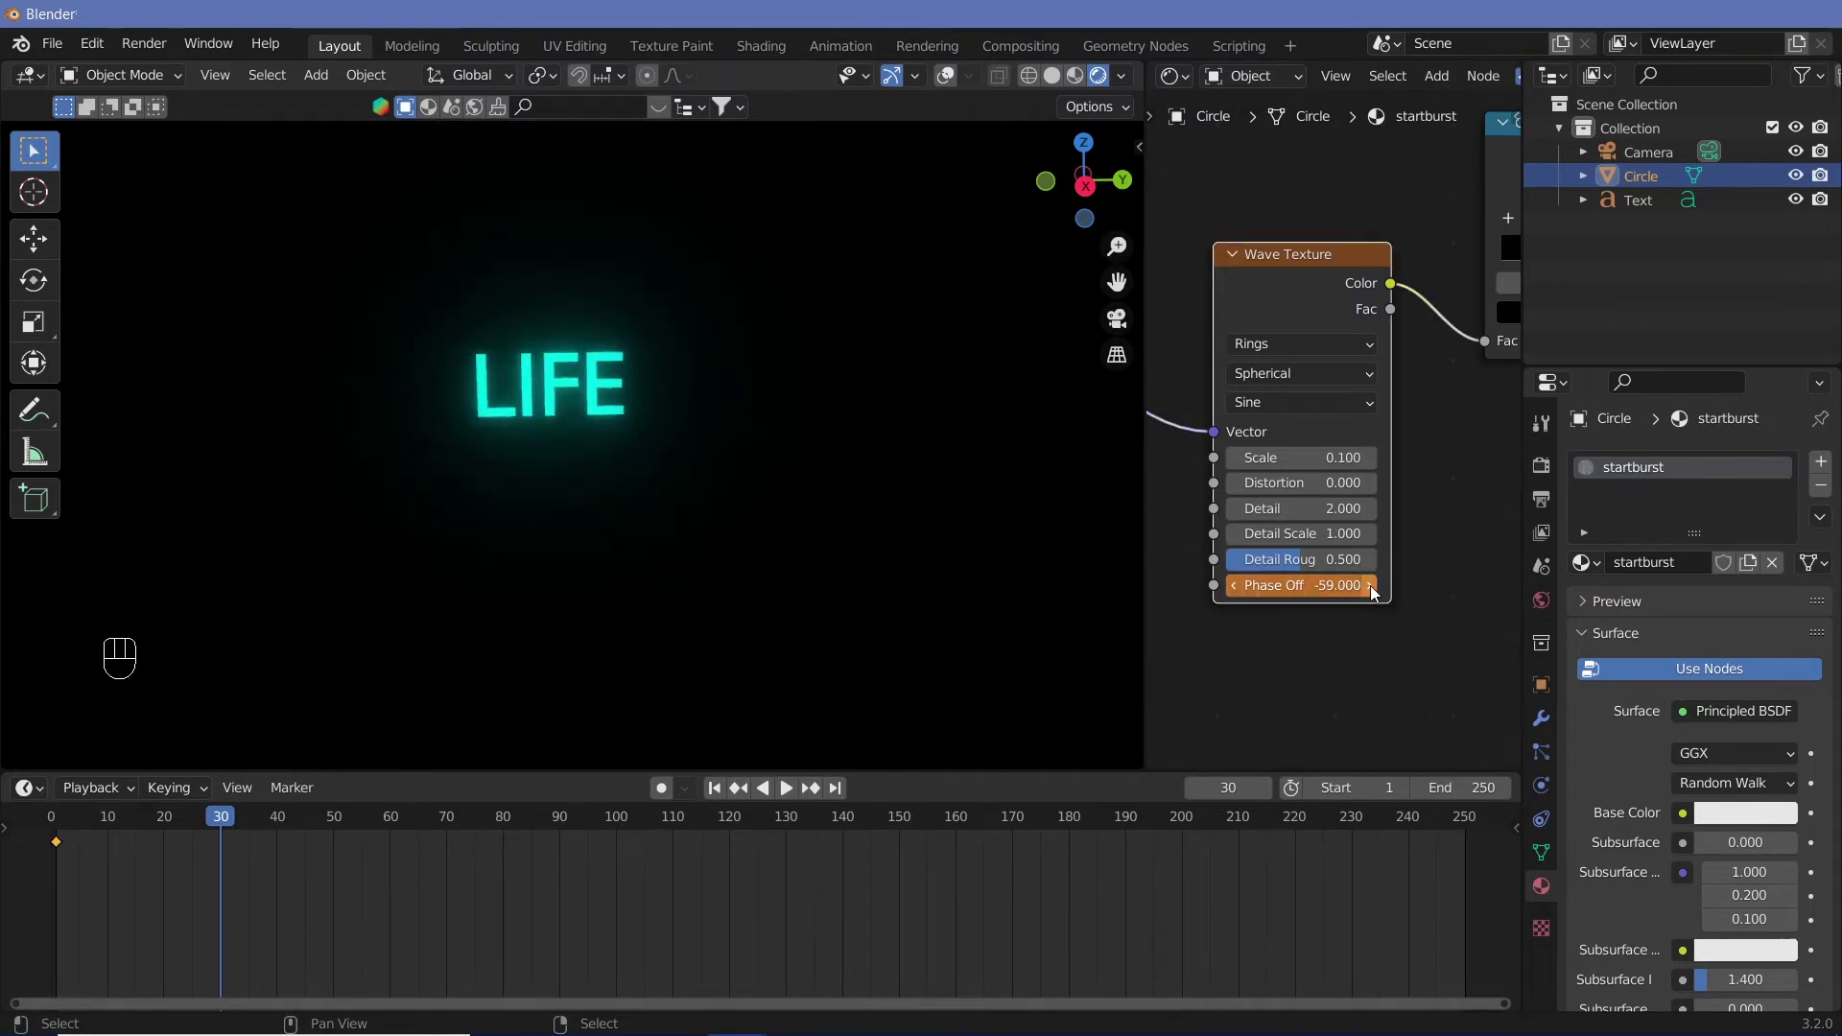
left_click(1371, 586)
left_click(1234, 586)
left_click(1234, 586)
left_click(1234, 587)
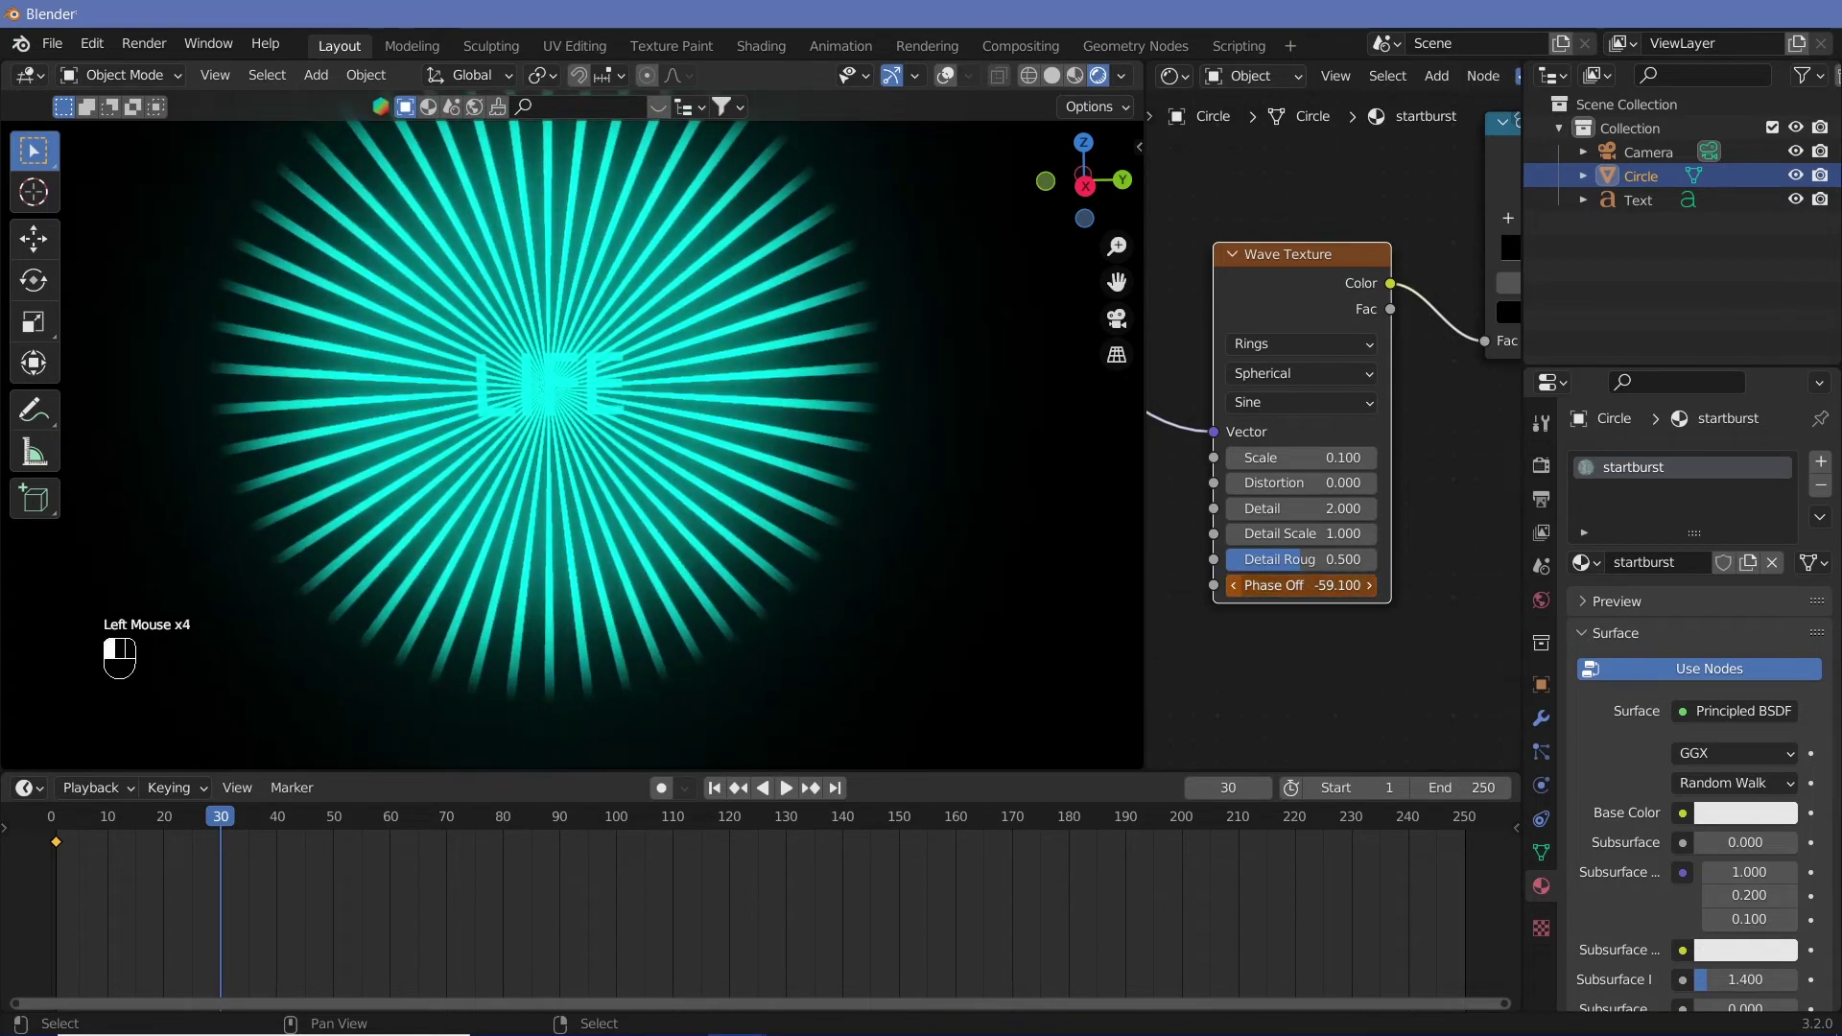
left_click(1234, 587)
left_click(1234, 586)
left_click(1234, 586)
left_click(1234, 586)
left_click_drag(1306, 586, 1267, 586)
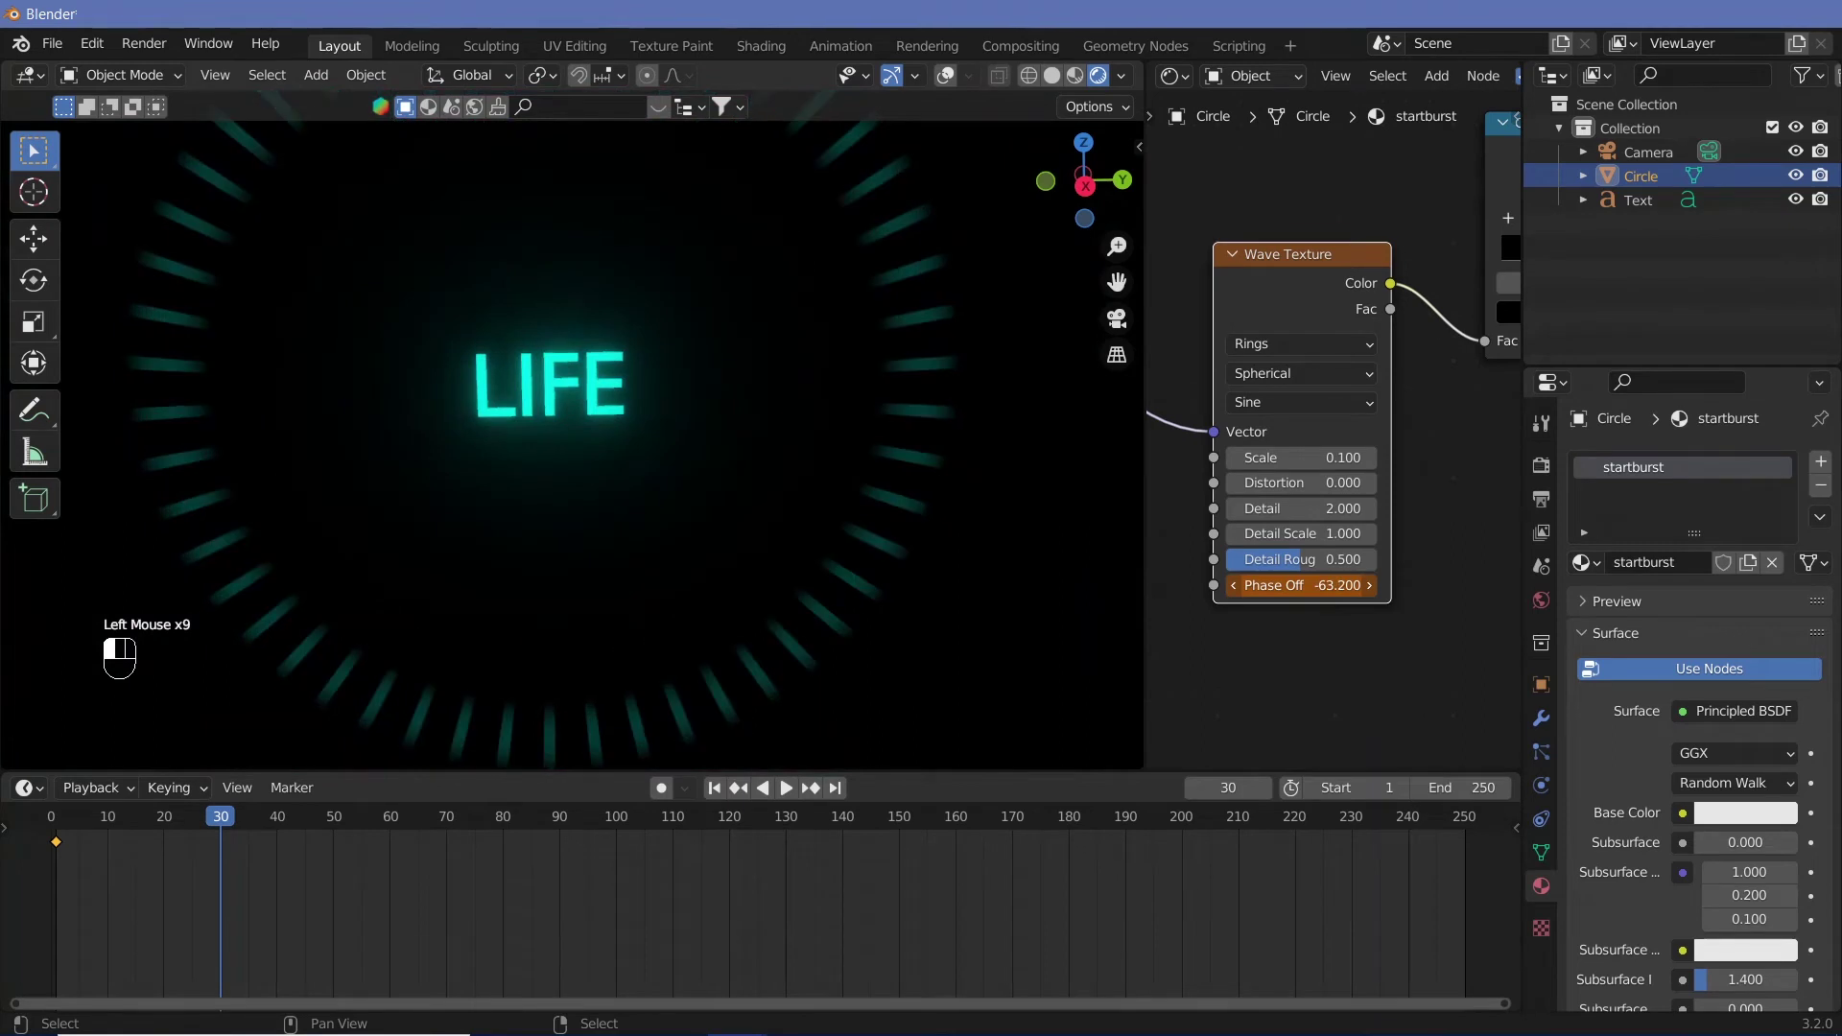
left_click(1234, 590)
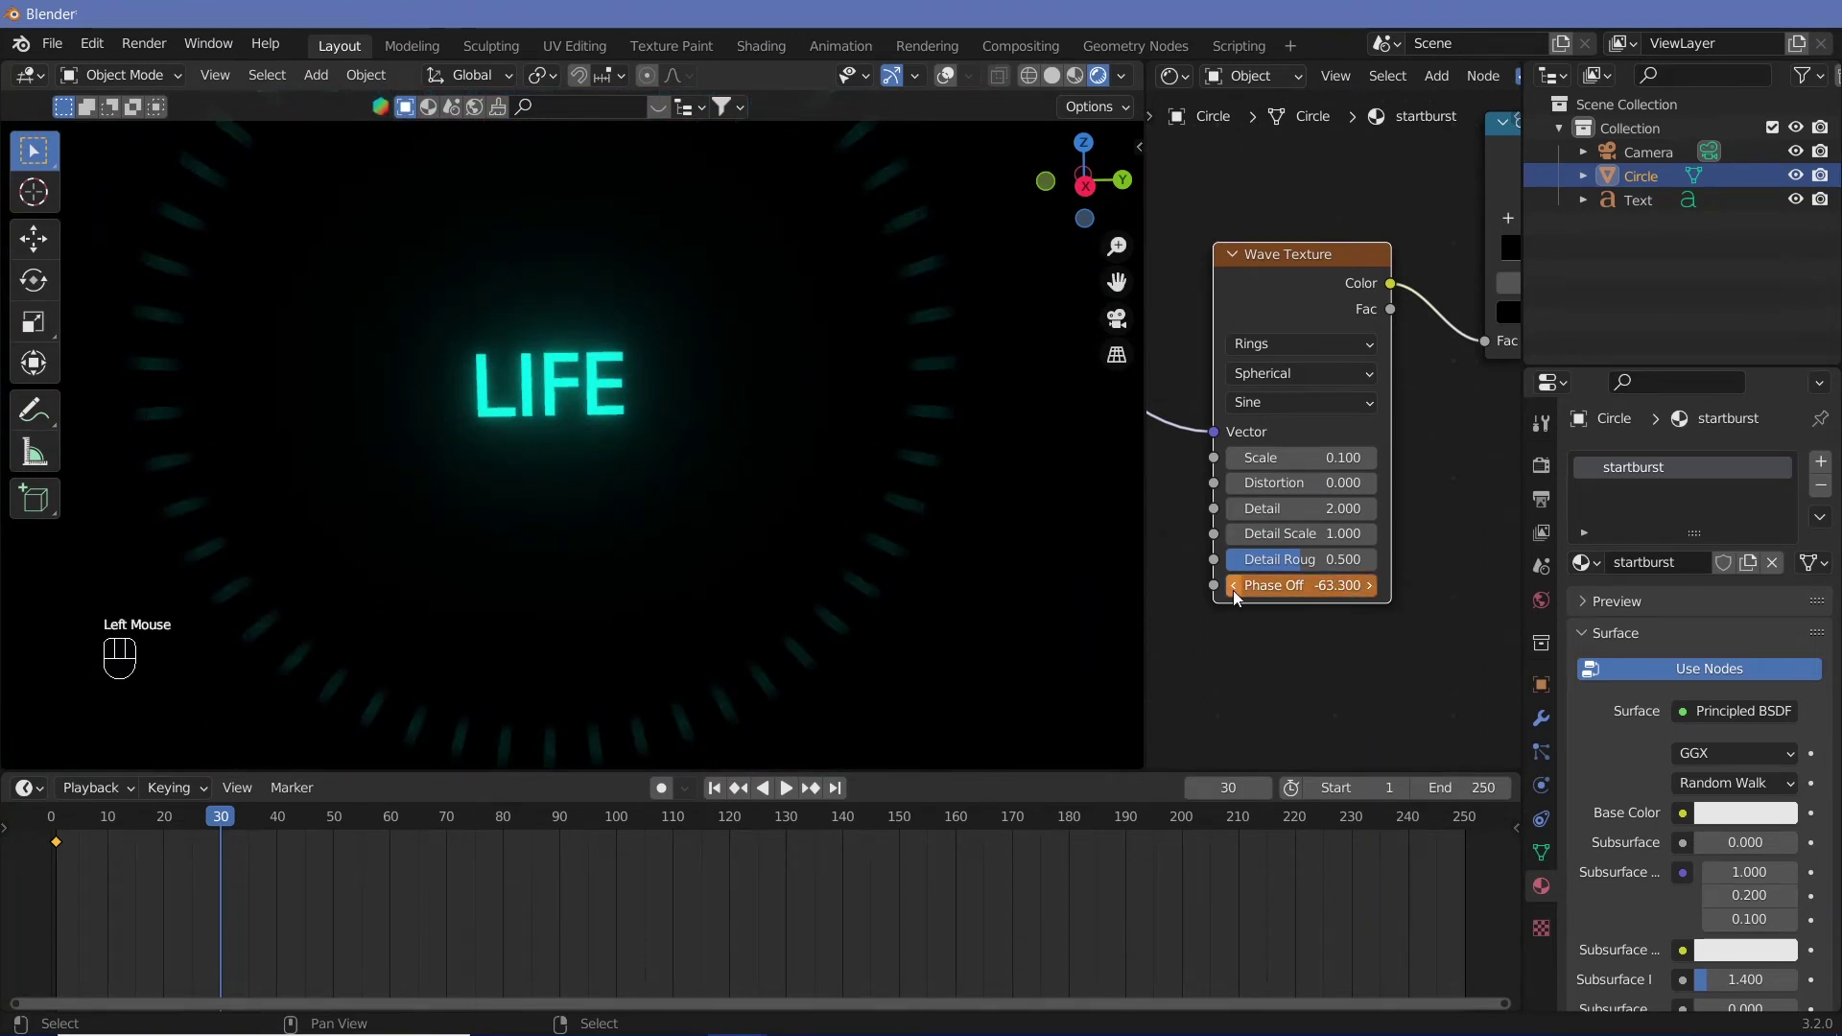
key("i")
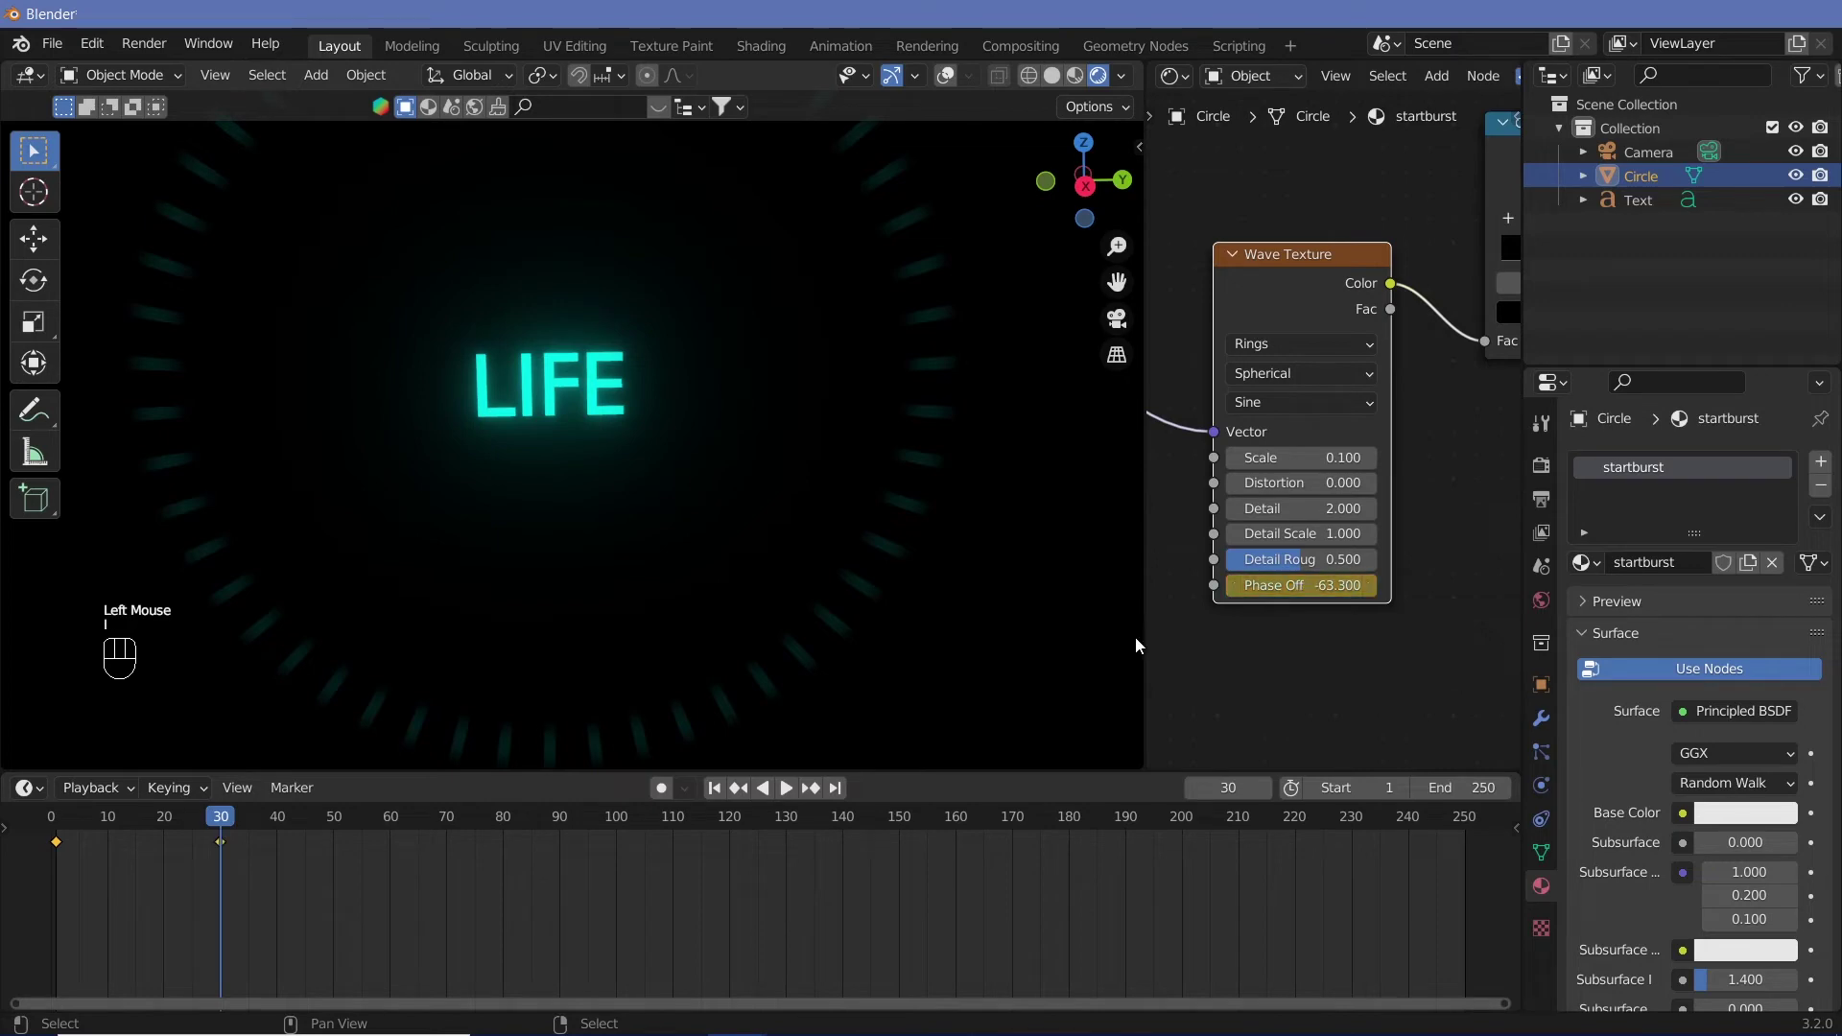
Play the starburst animation from frame 1 and stop it
left_click_drag(180, 824, 55, 837)
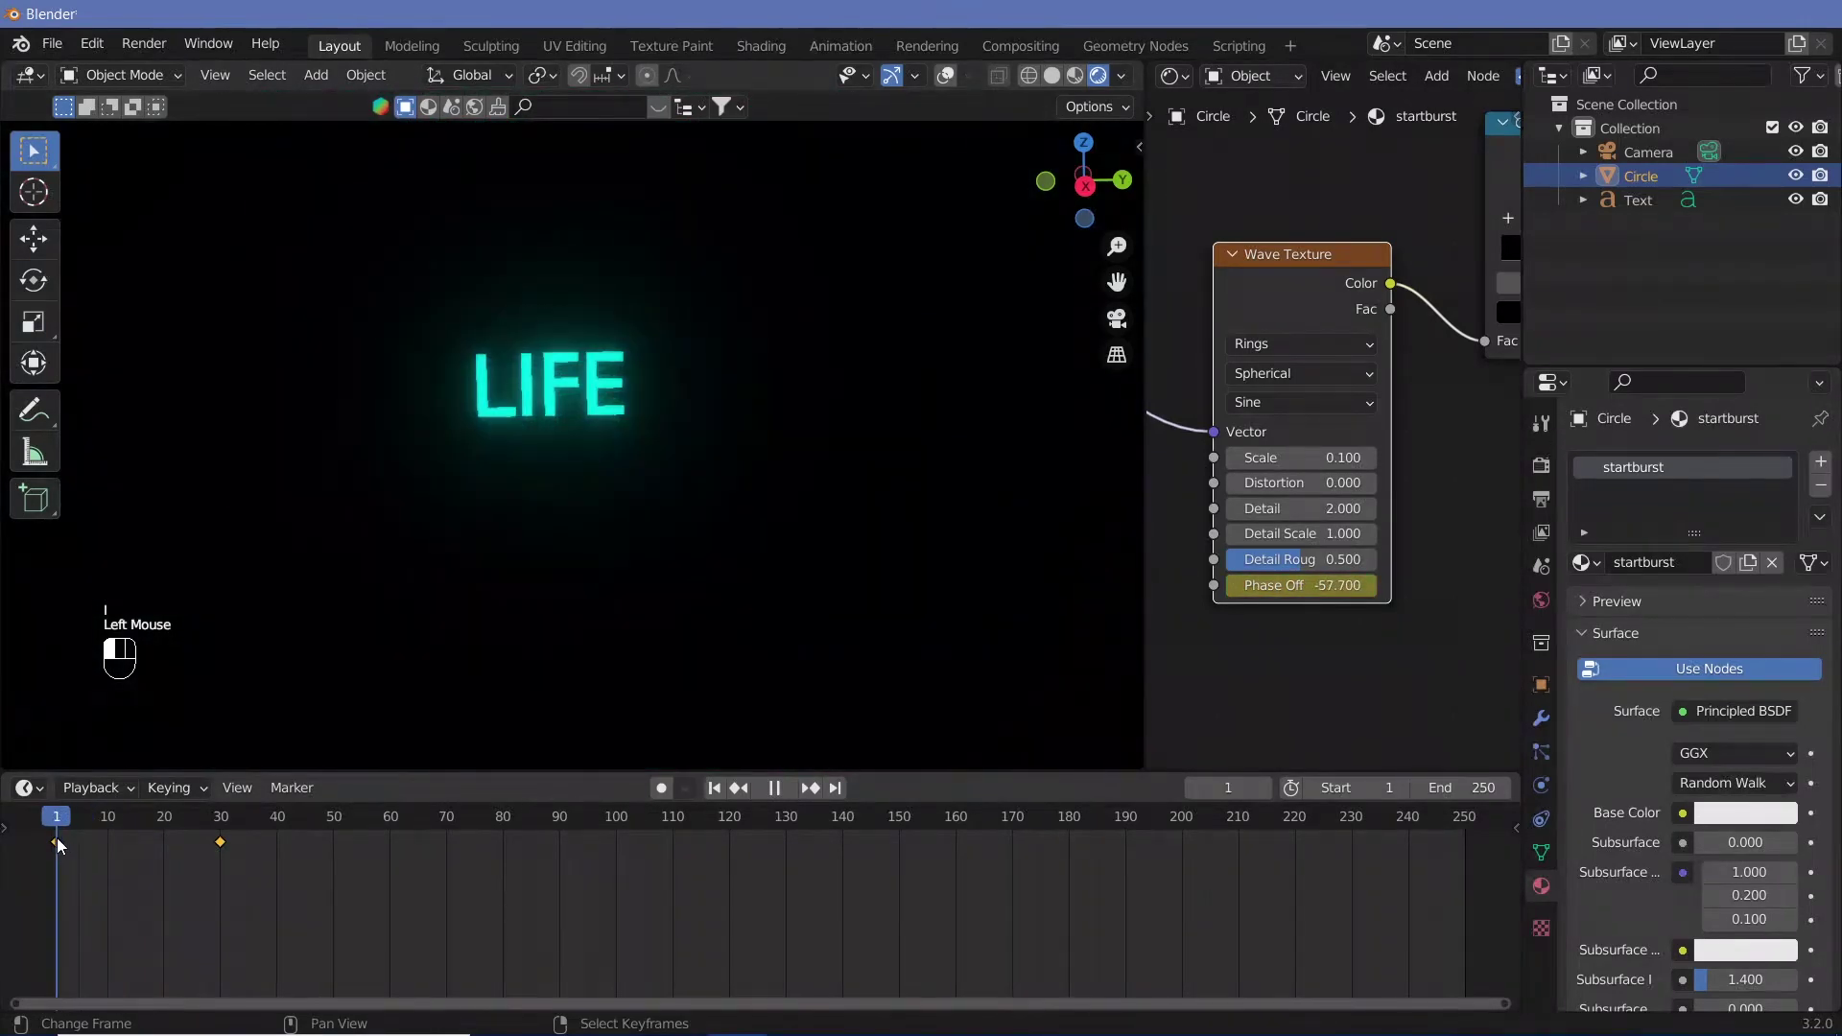
key("shift+space")
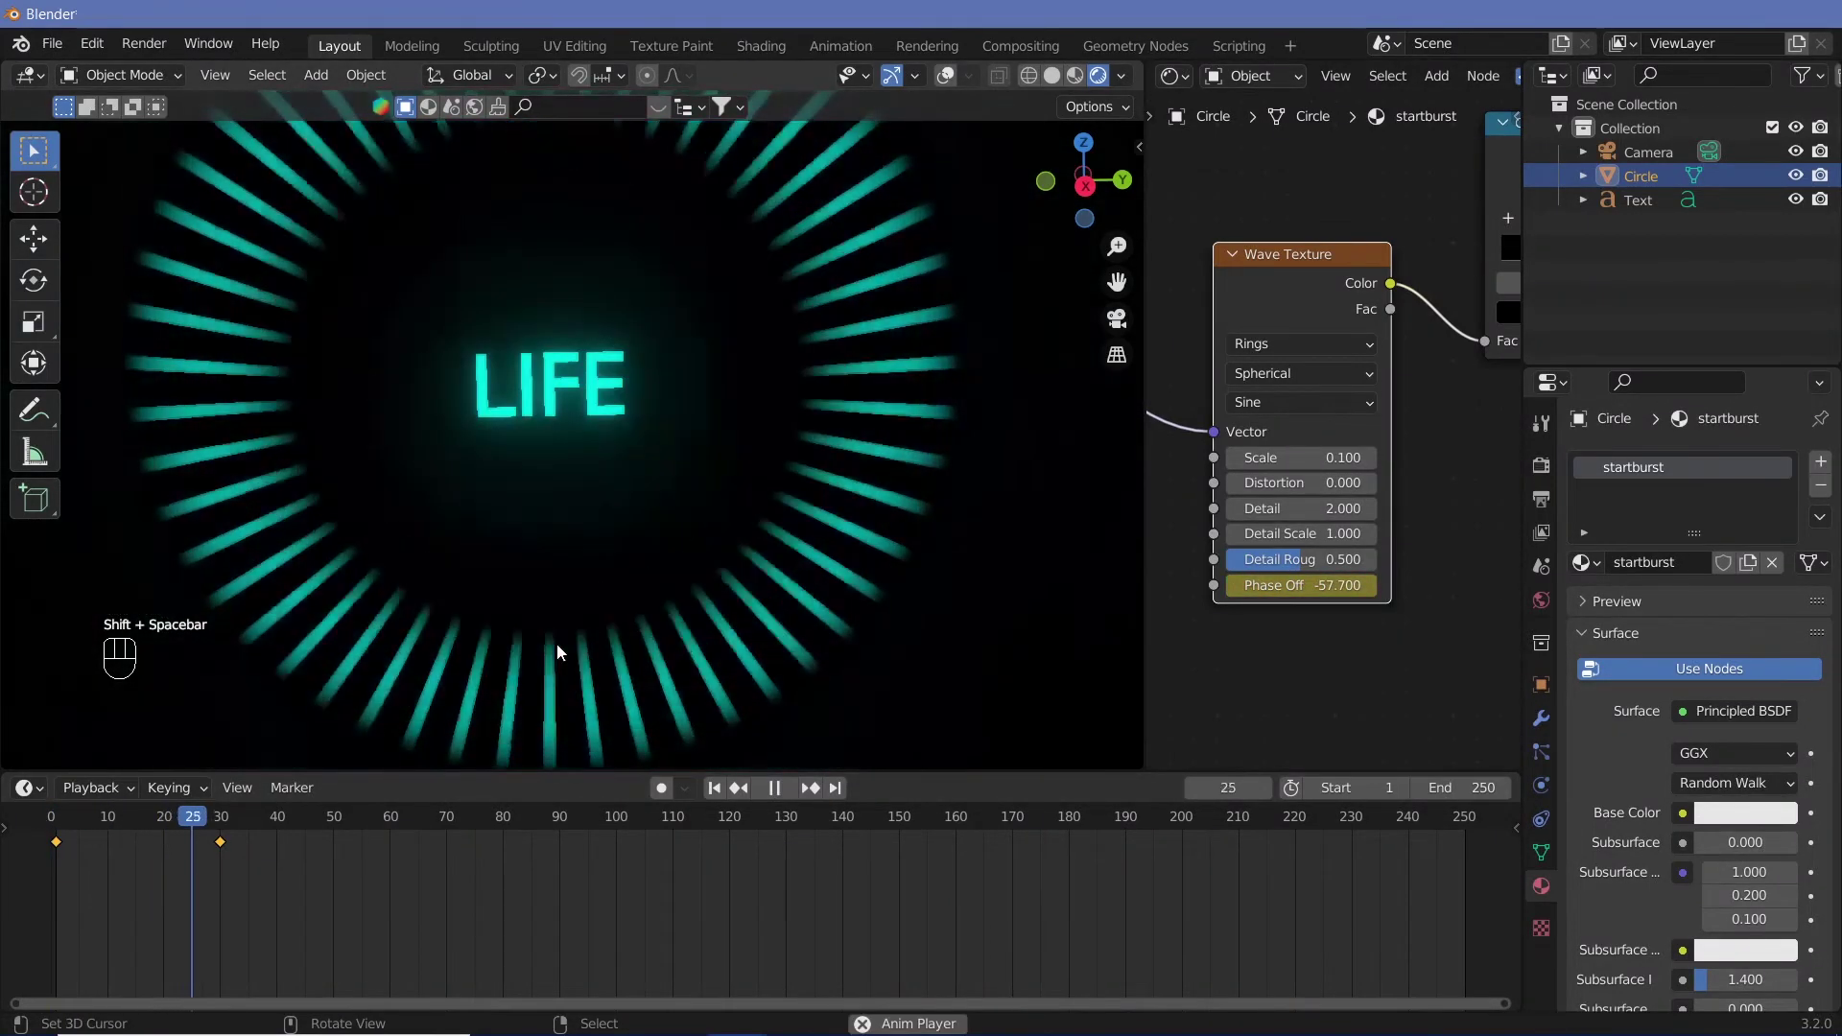
key("shift+space")
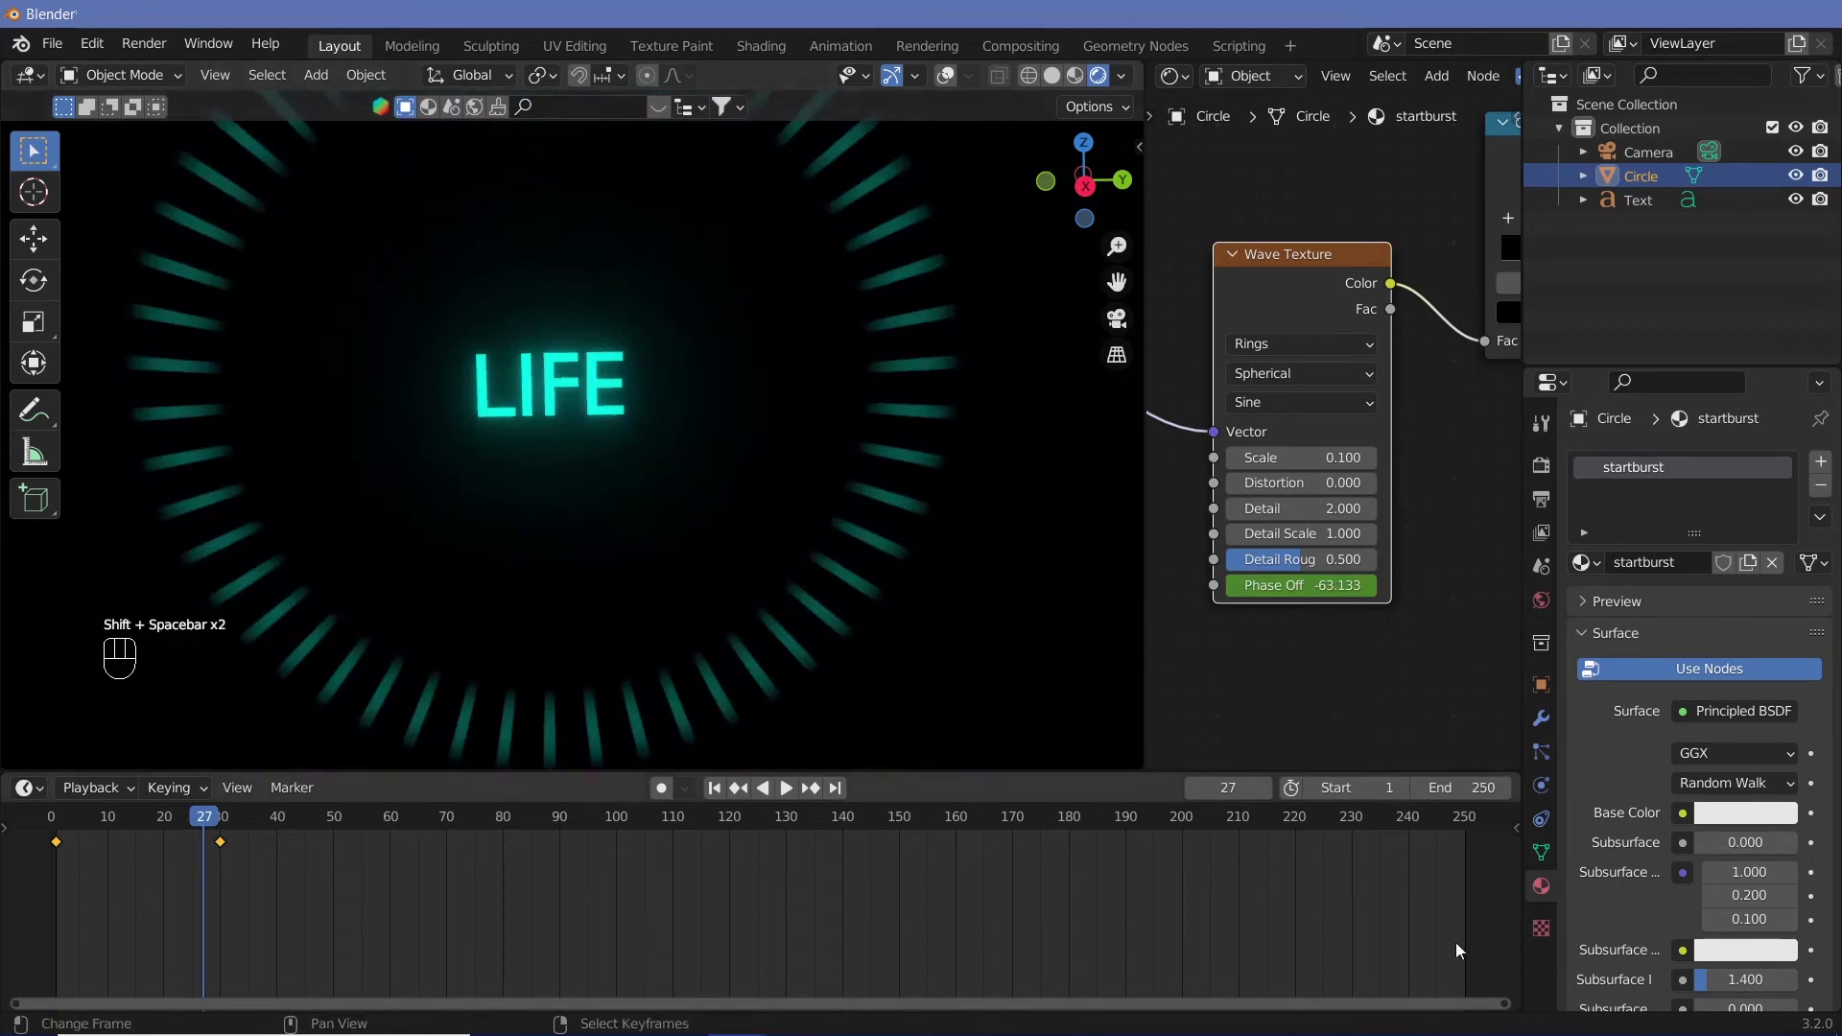
Set the scene's output frame rate to 30 fps
left_click(1545, 500)
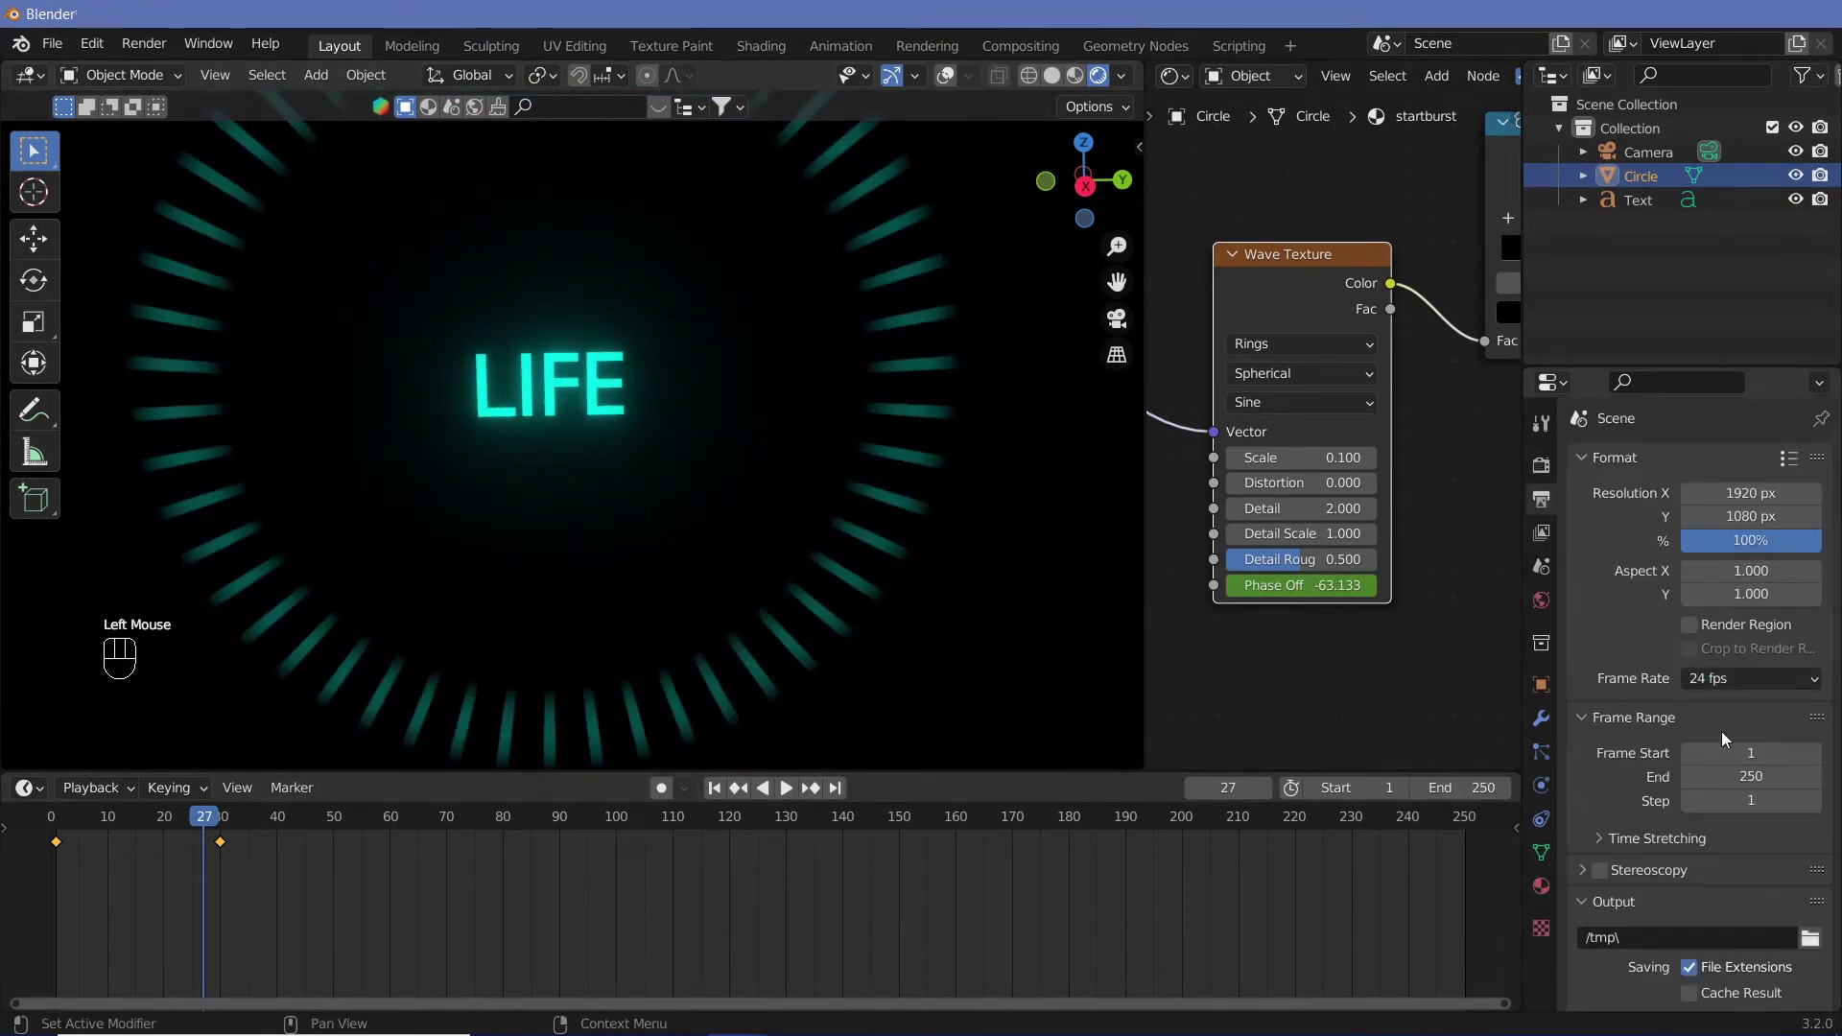
left_click(1733, 677)
left_click(1749, 800)
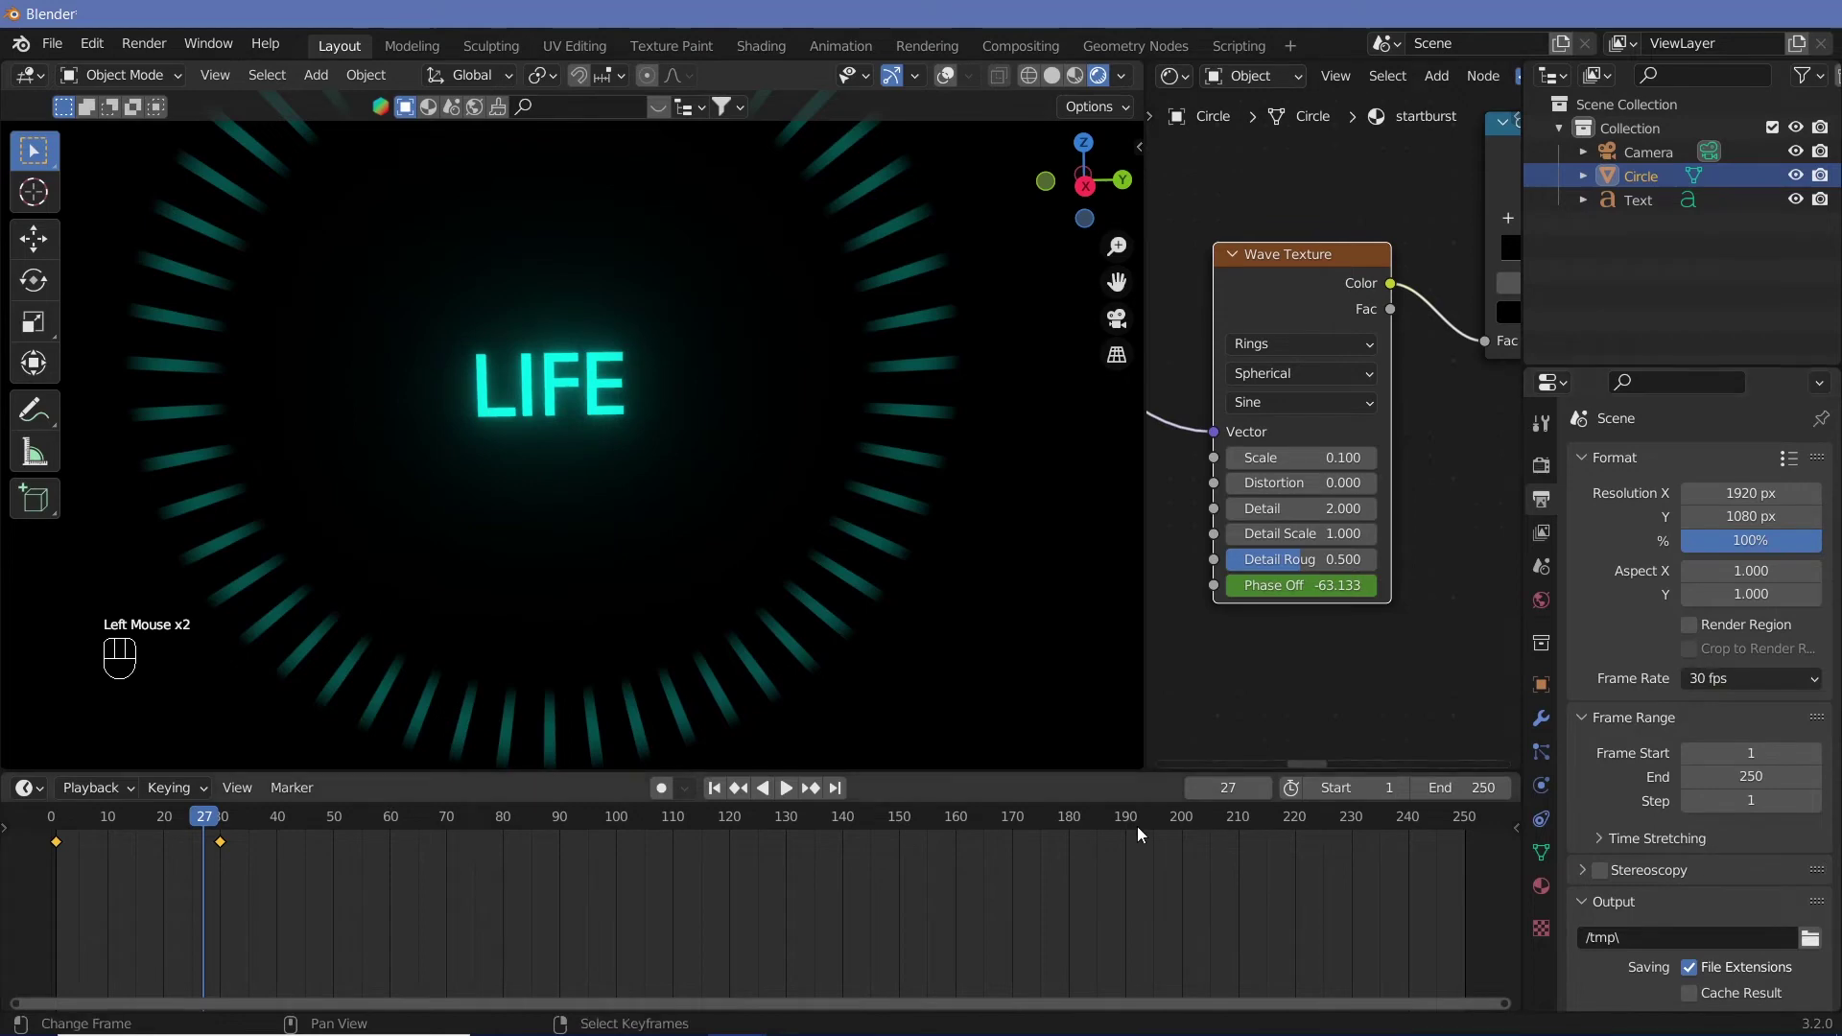
Replay the starburst animation from frame 1 at the new frame rate and stop it
left_click_drag(144, 825, 58, 826)
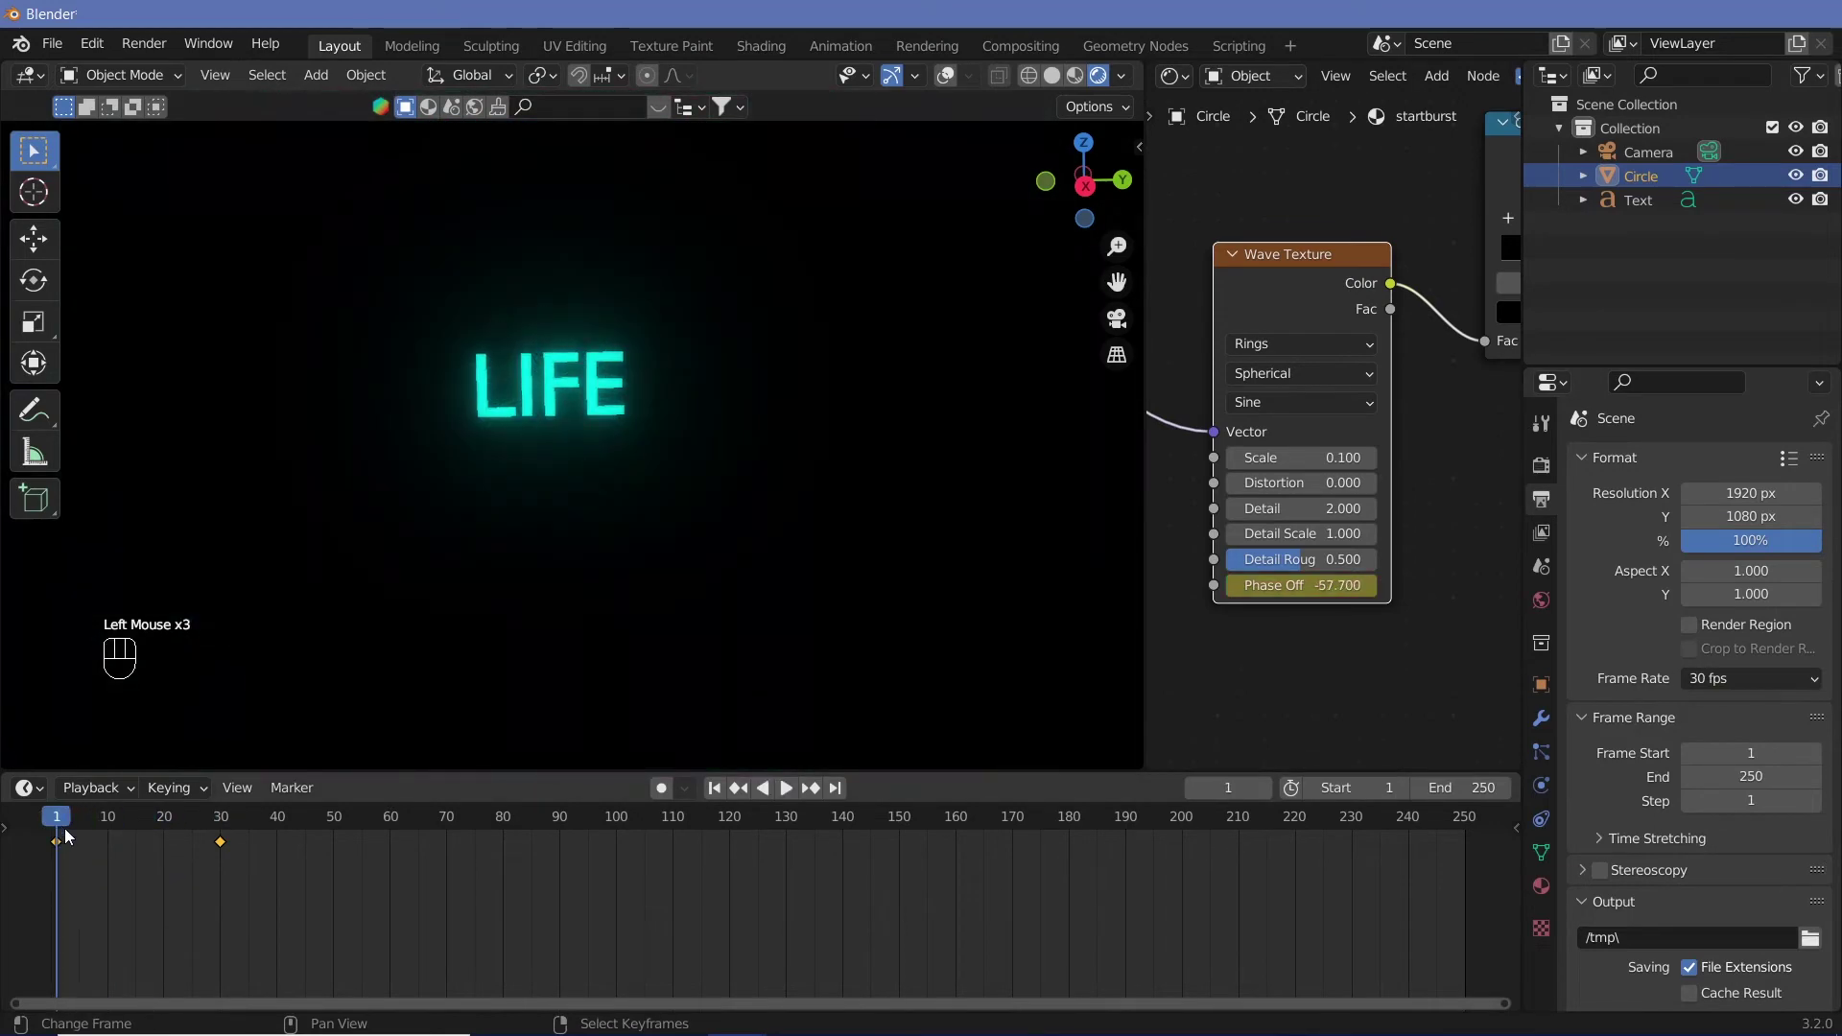
key("shift+space")
key("shift+space")
Change the timeline's playback sync mode
left_click(113, 793)
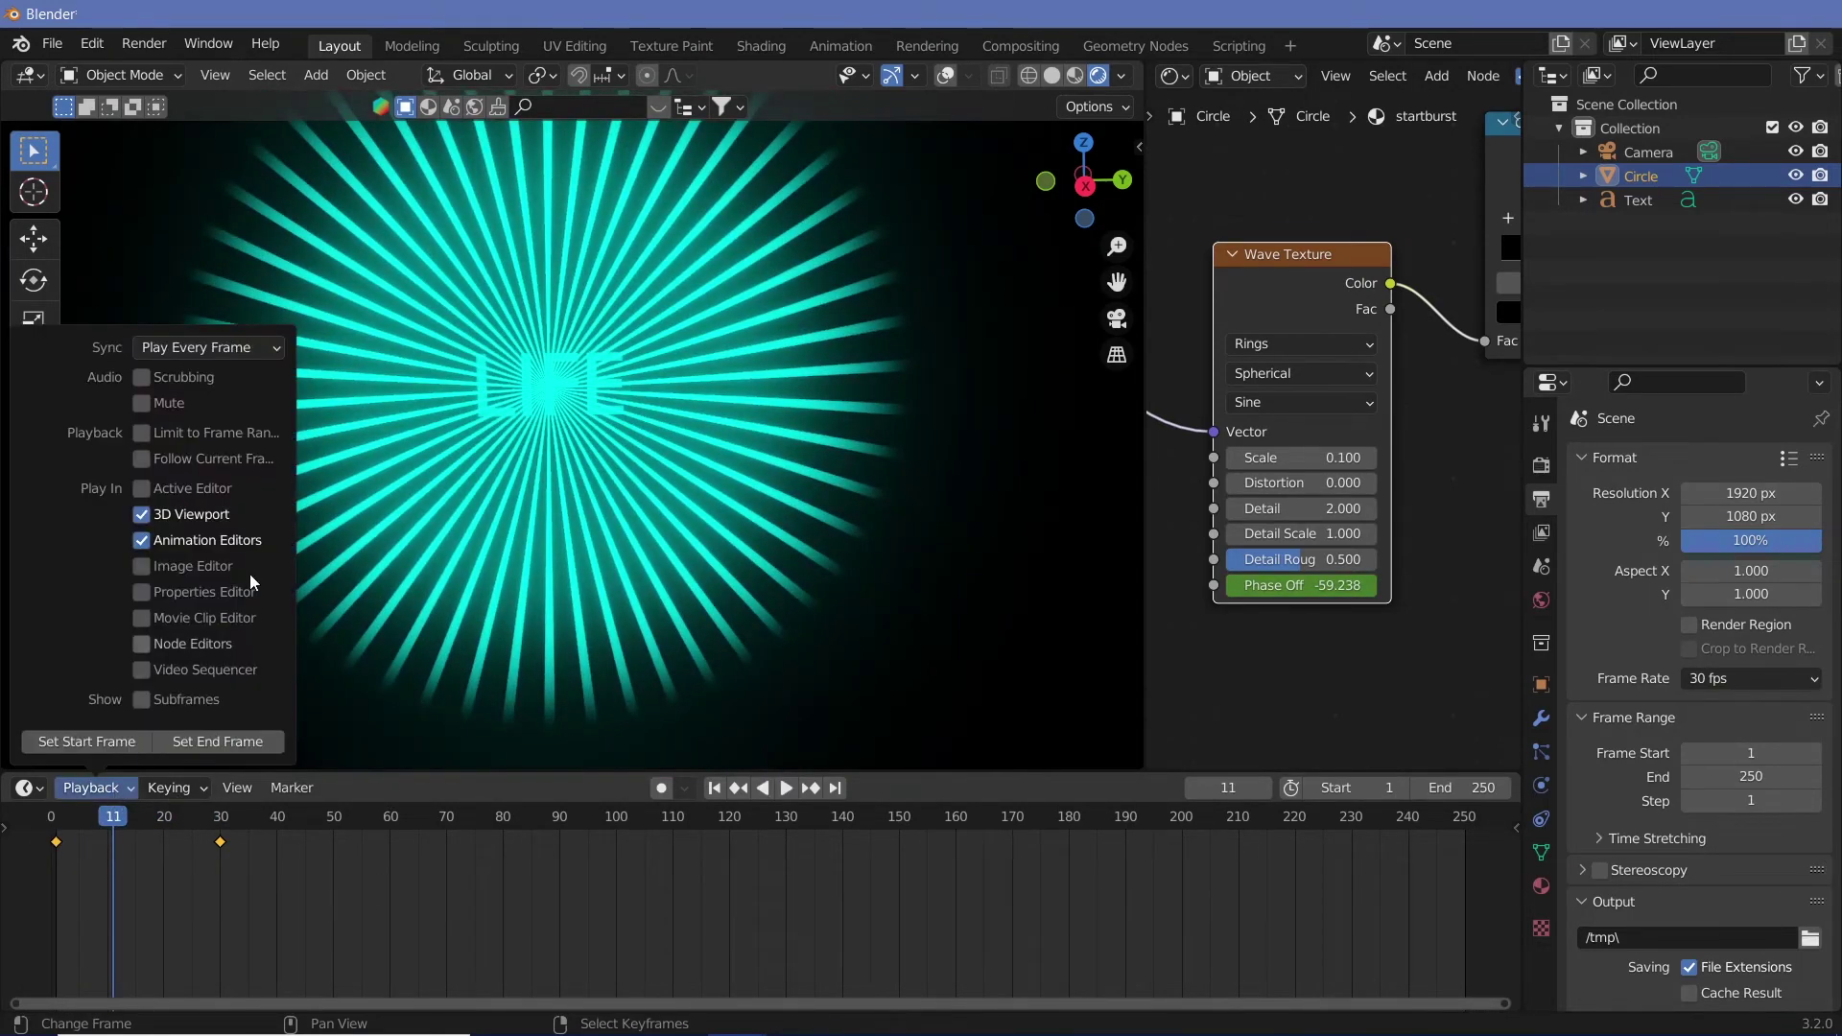
left_click(196, 347)
left_click(205, 405)
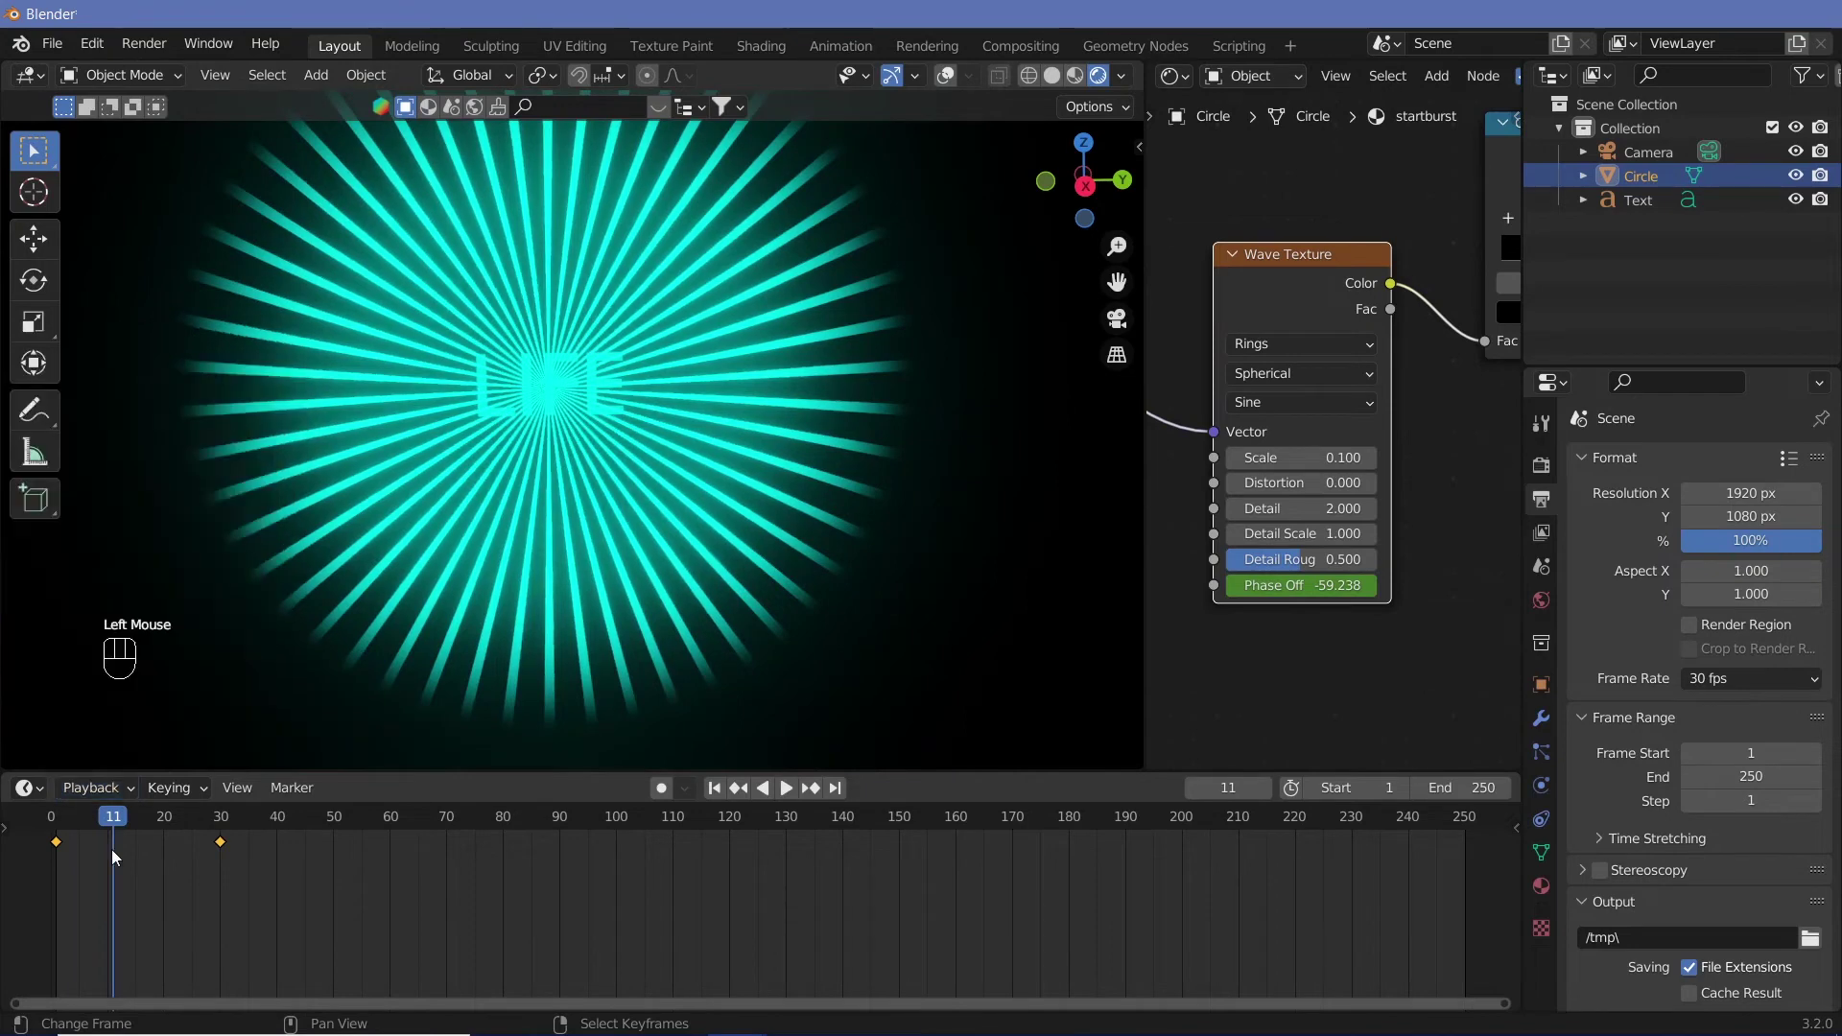
Replay the starburst animation from the start of the timeline, stop it and move the playhead to frame 30
left_click(63, 827)
key("shift+space")
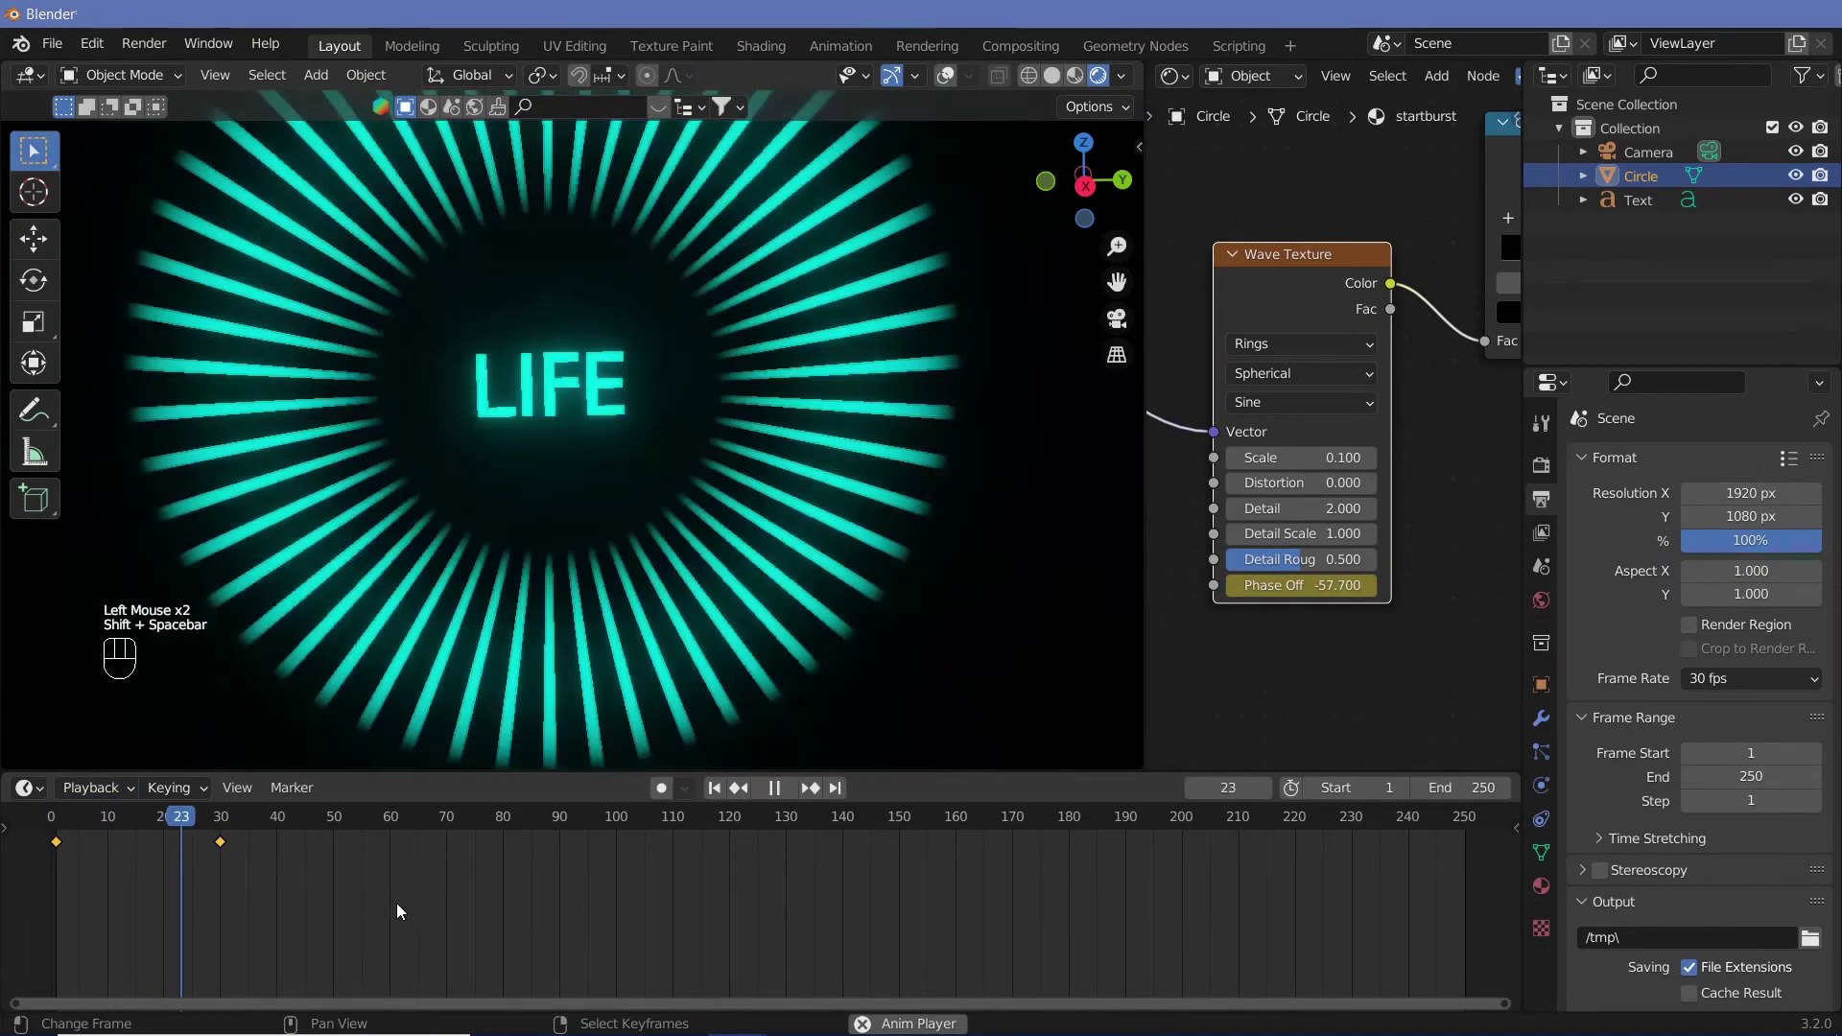
key("shift+space")
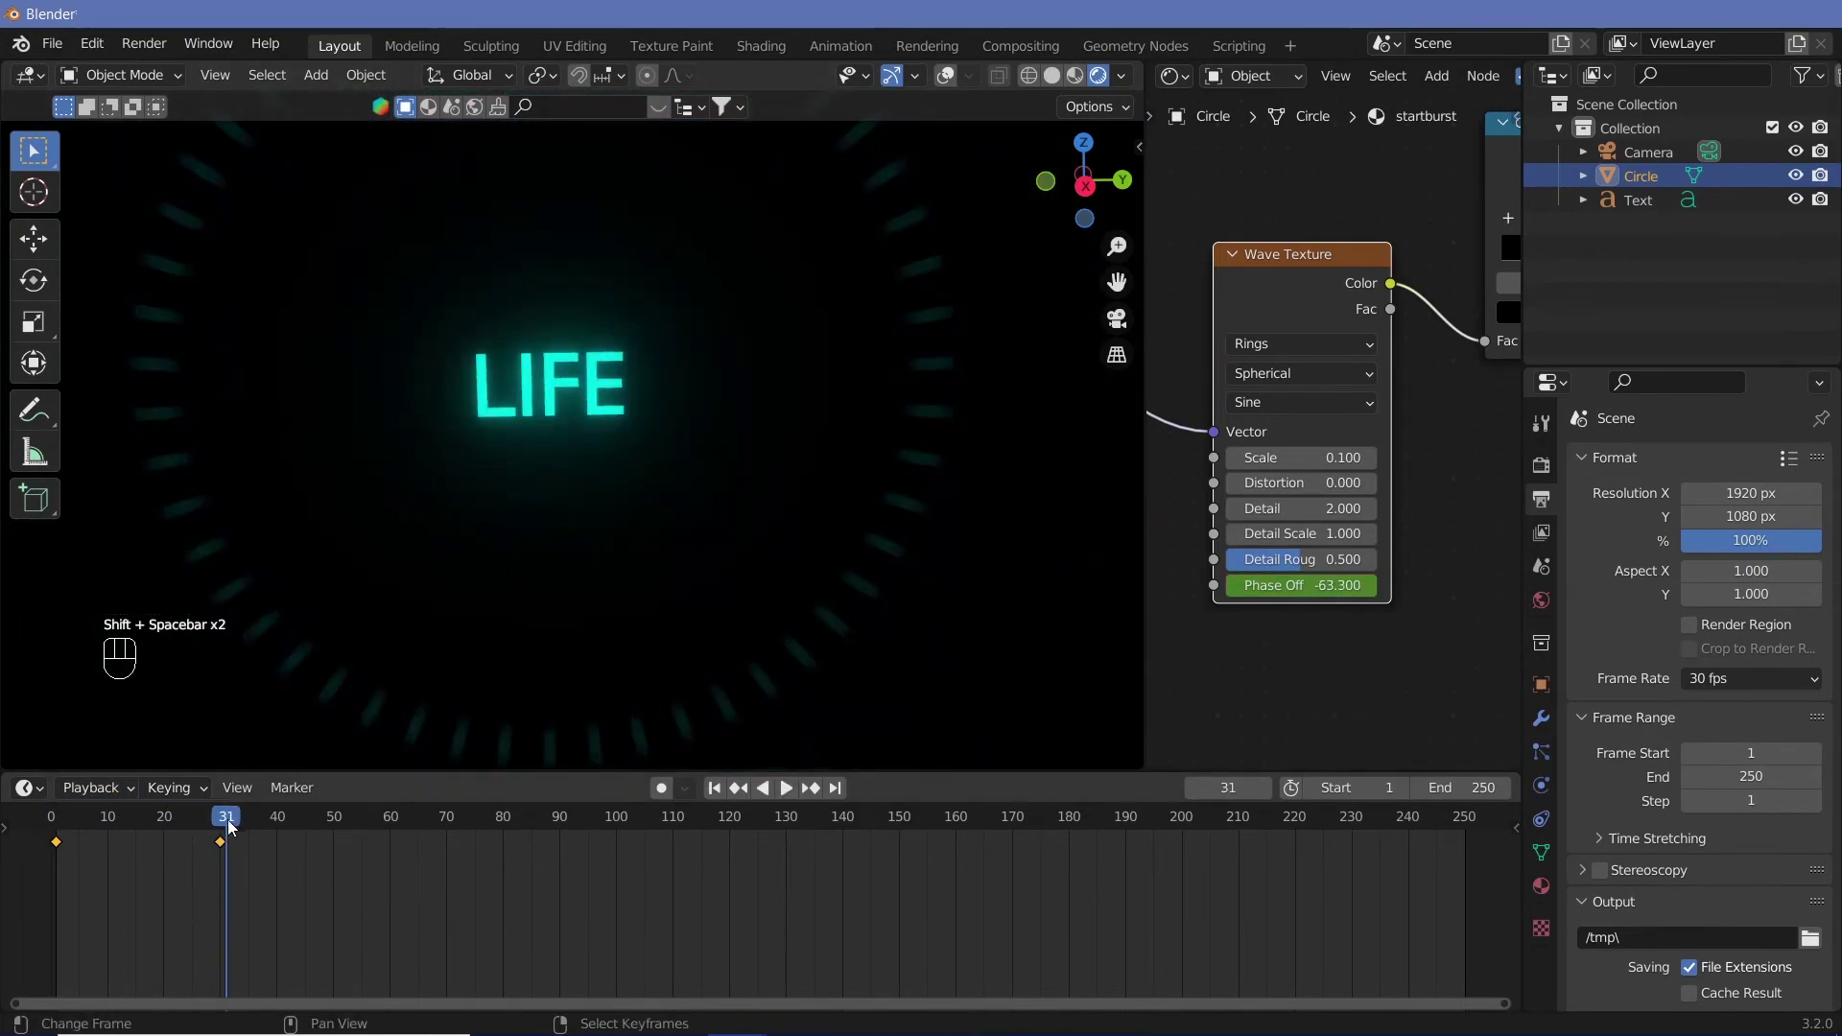
left_click_drag(228, 826, 232, 827)
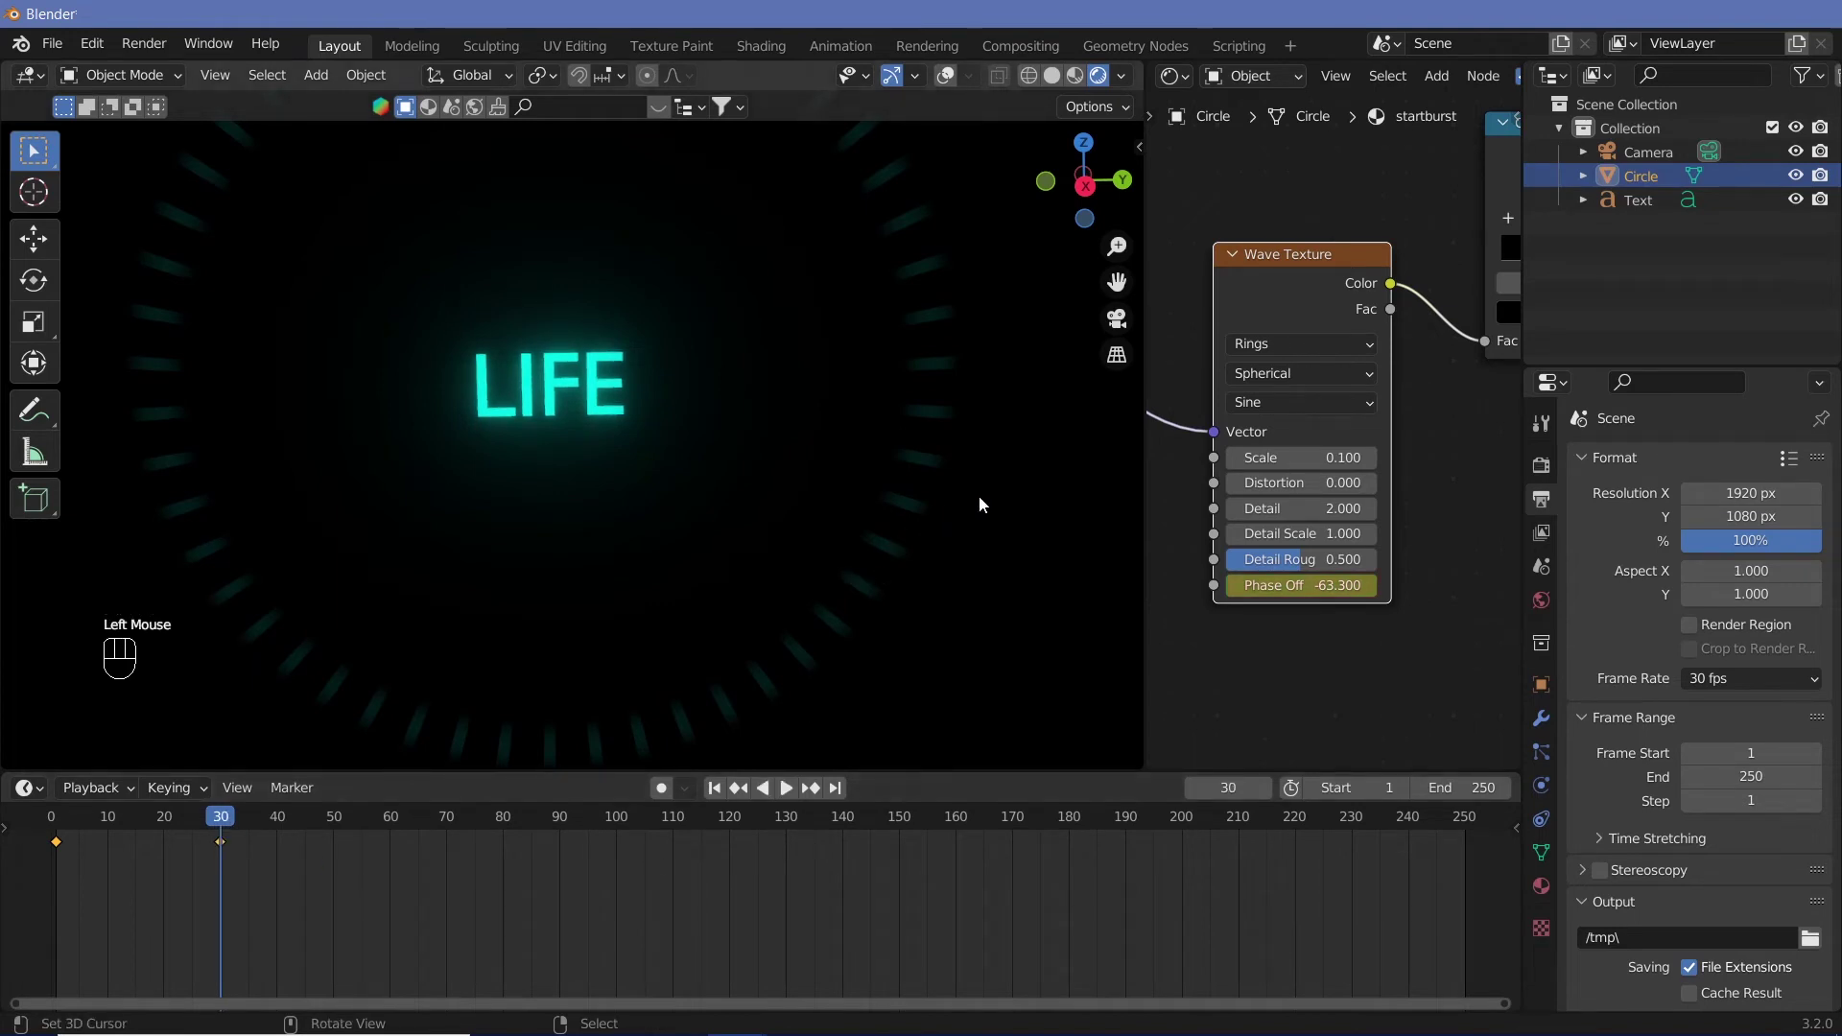
Select the LIFE text object and move the playhead to frame 2
middle_click_drag(1021, 531, 929, 616, "ctrl")
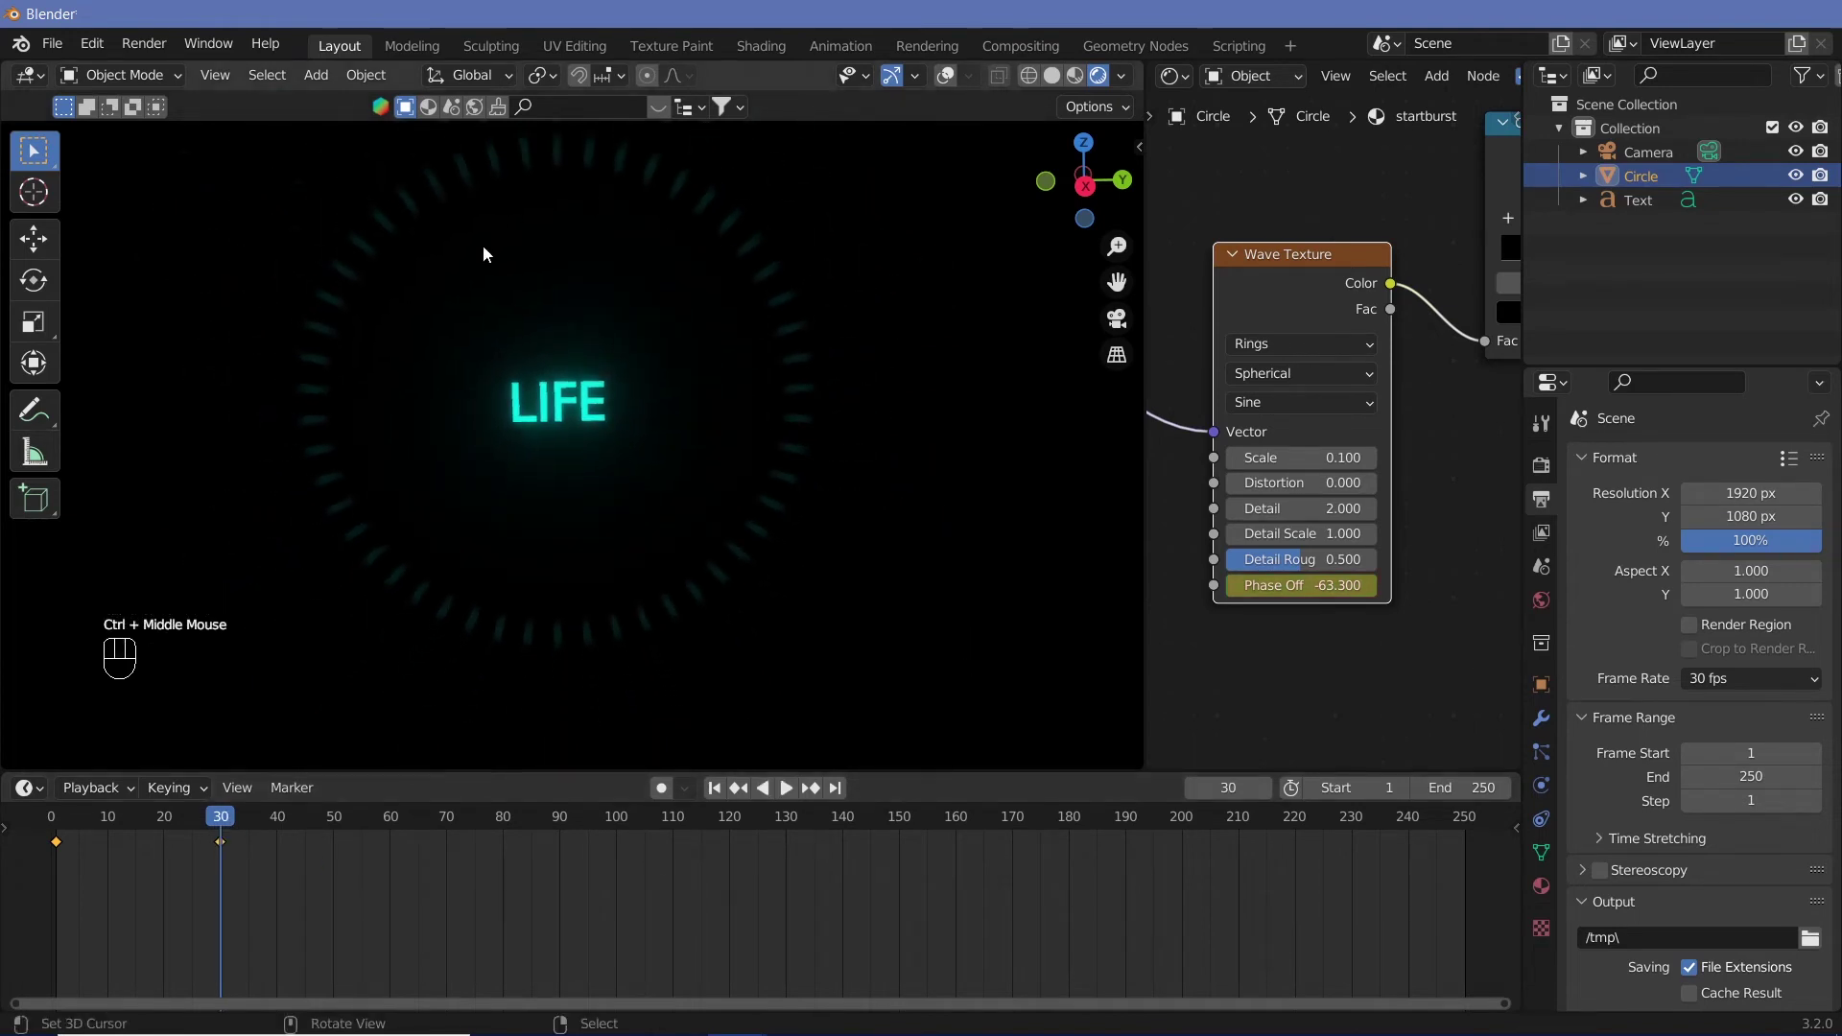
middle_click_drag(454, 344, 480, 431)
middle_click_drag(722, 388, 489, 374)
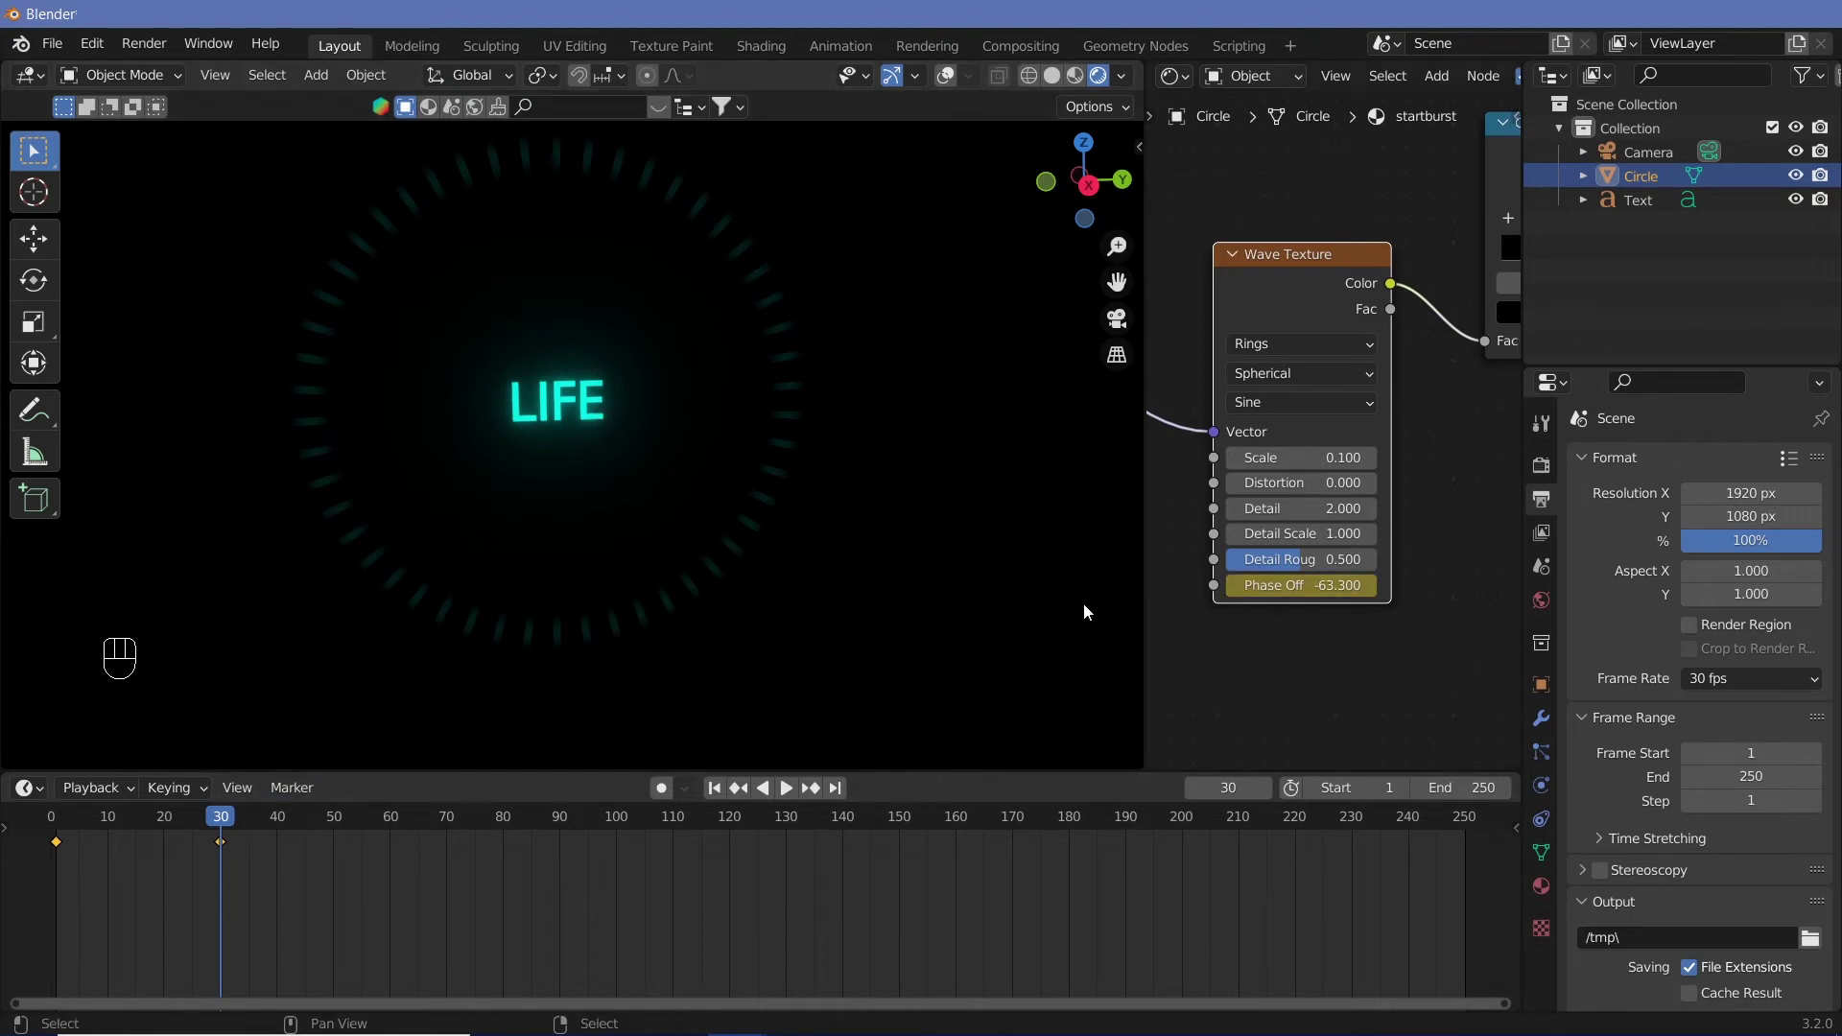
right_click(558, 409)
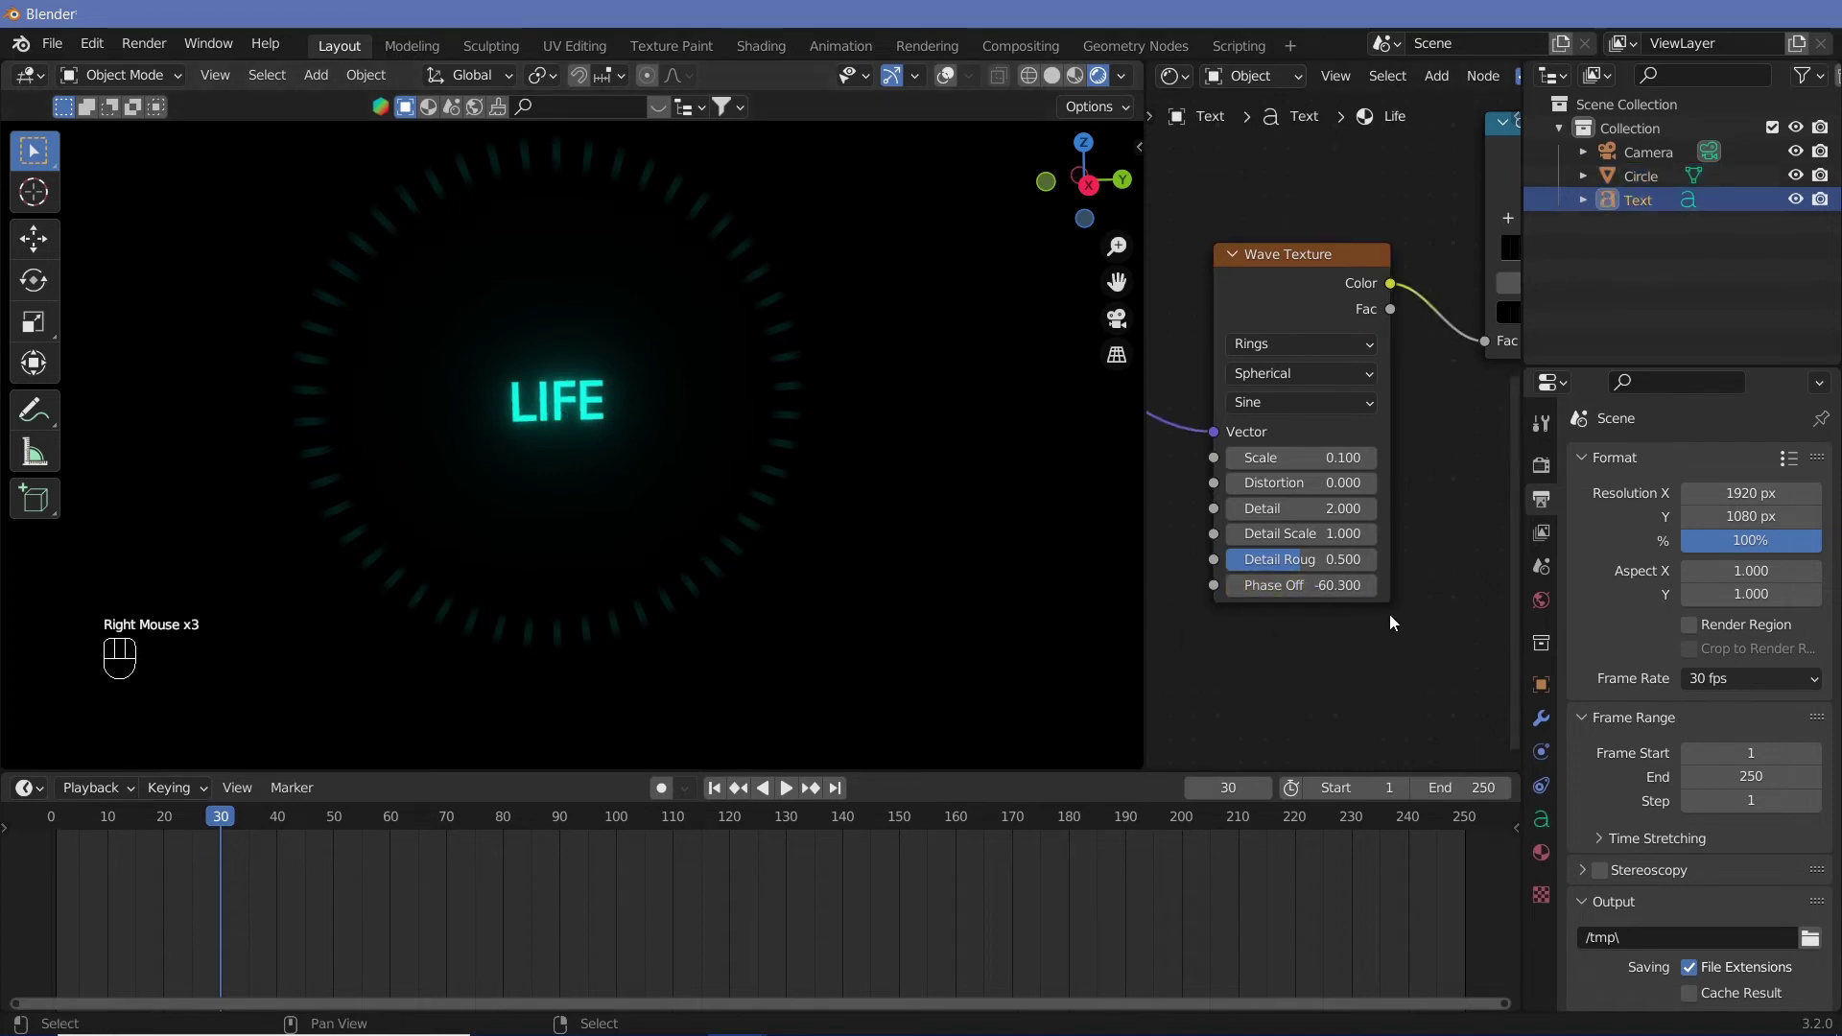
left_click_drag(213, 825, 61, 825)
key("Right")
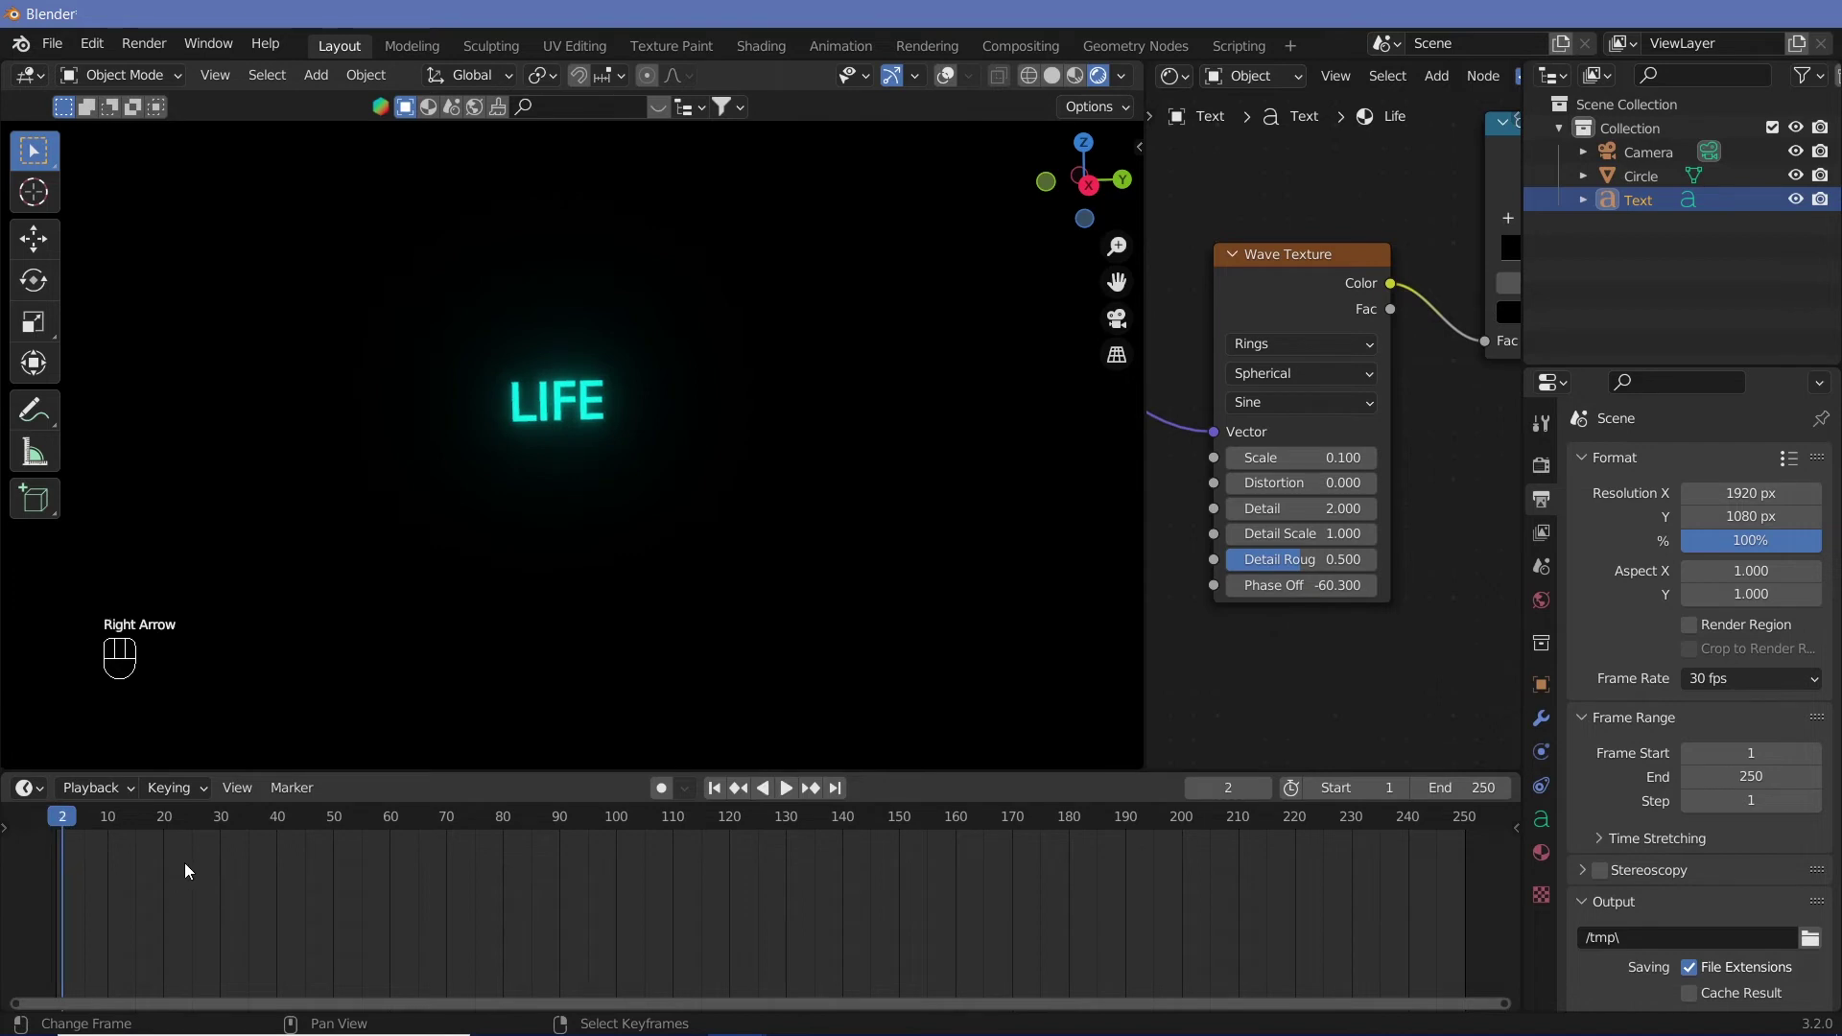
Set the text material's Wave Texture phase offset to -57.700 and keyframe it at frame 2
left_click(1235, 586)
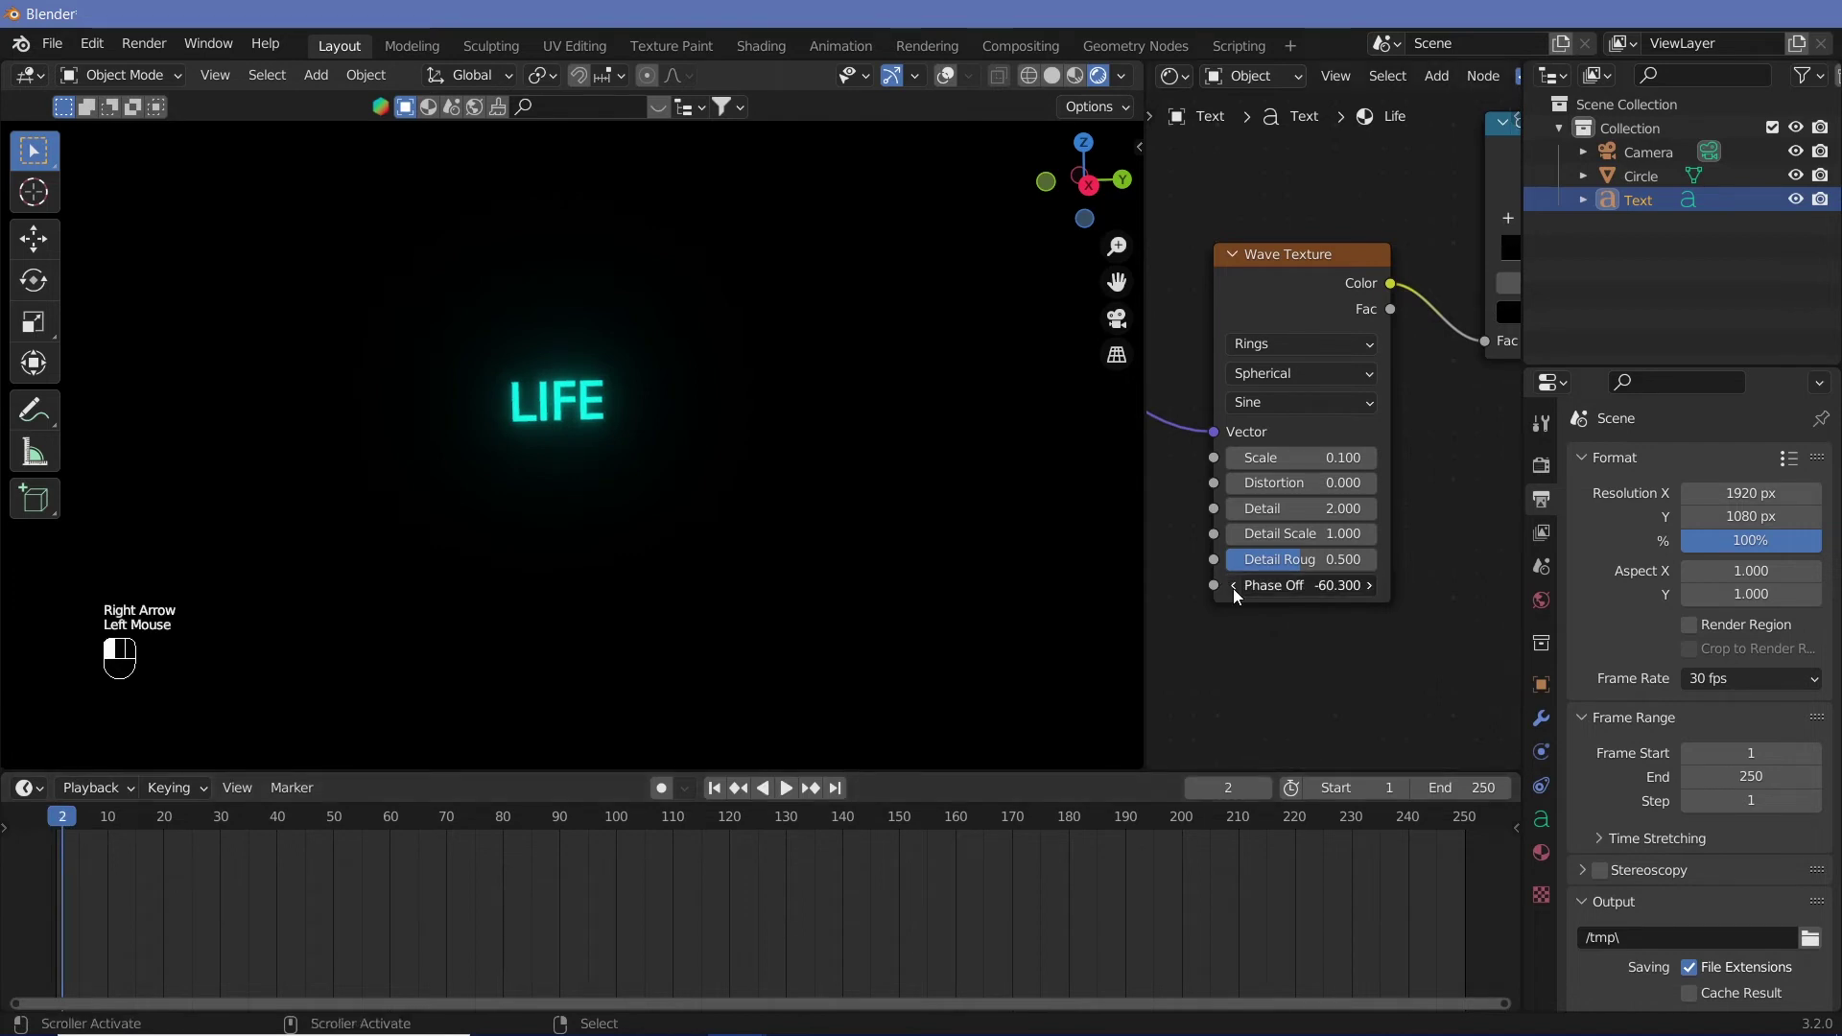
left_click(1235, 586)
left_click(1235, 586)
left_click(1340, 586)
left_click_drag(1340, 586, 1449, 586)
left_click(1376, 588)
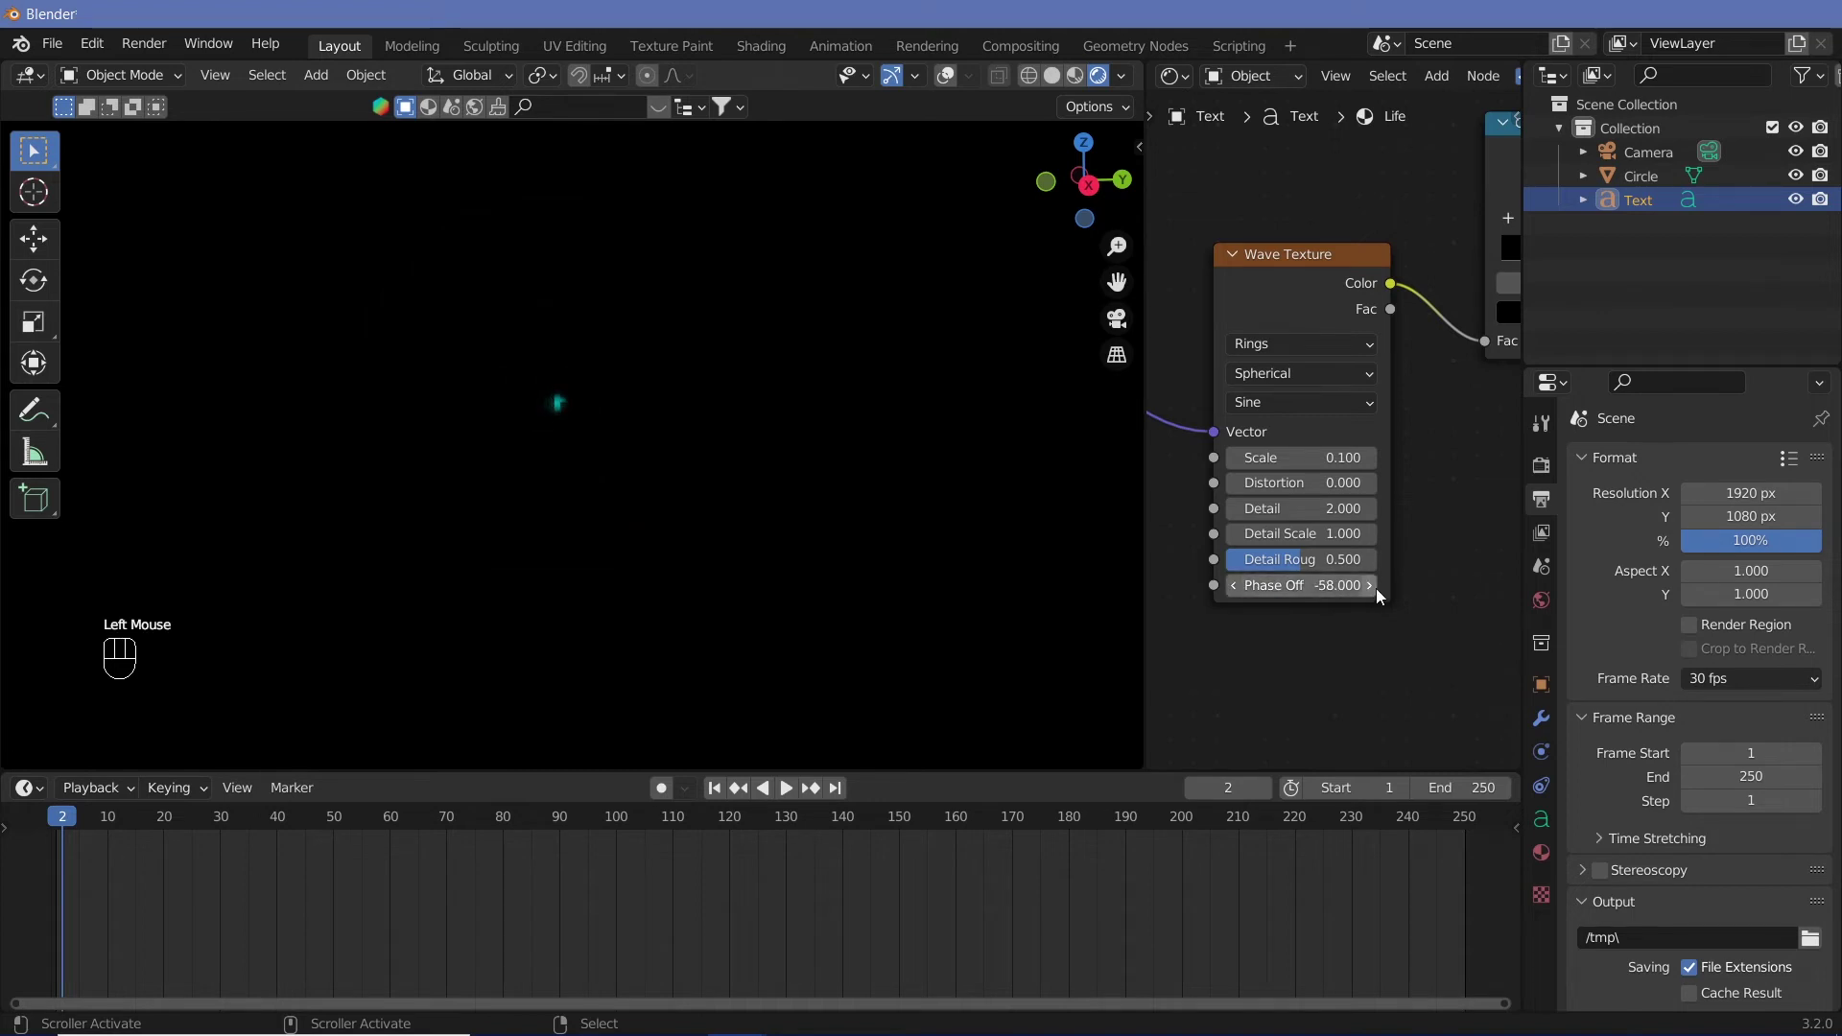
left_click(1375, 587)
left_click(1375, 587)
left_click(1376, 588)
left_click(1376, 587)
left_click(1376, 588)
left_click(1235, 587)
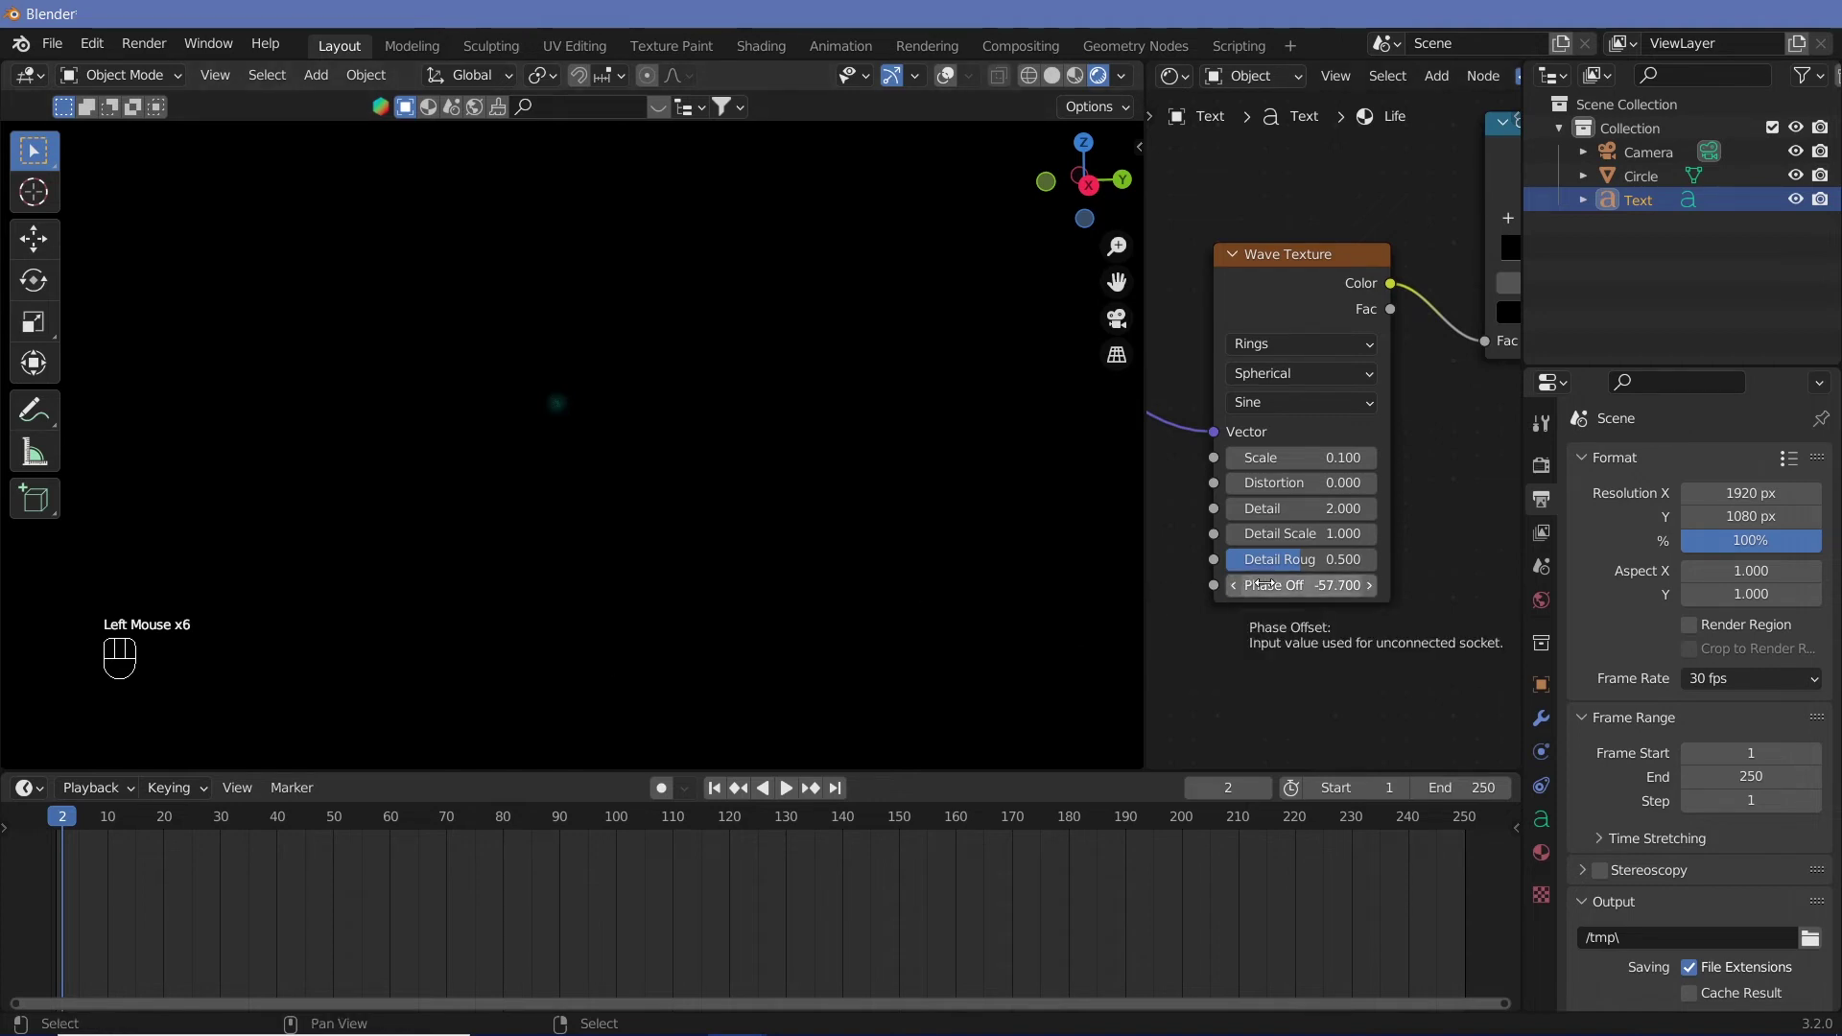
key("i")
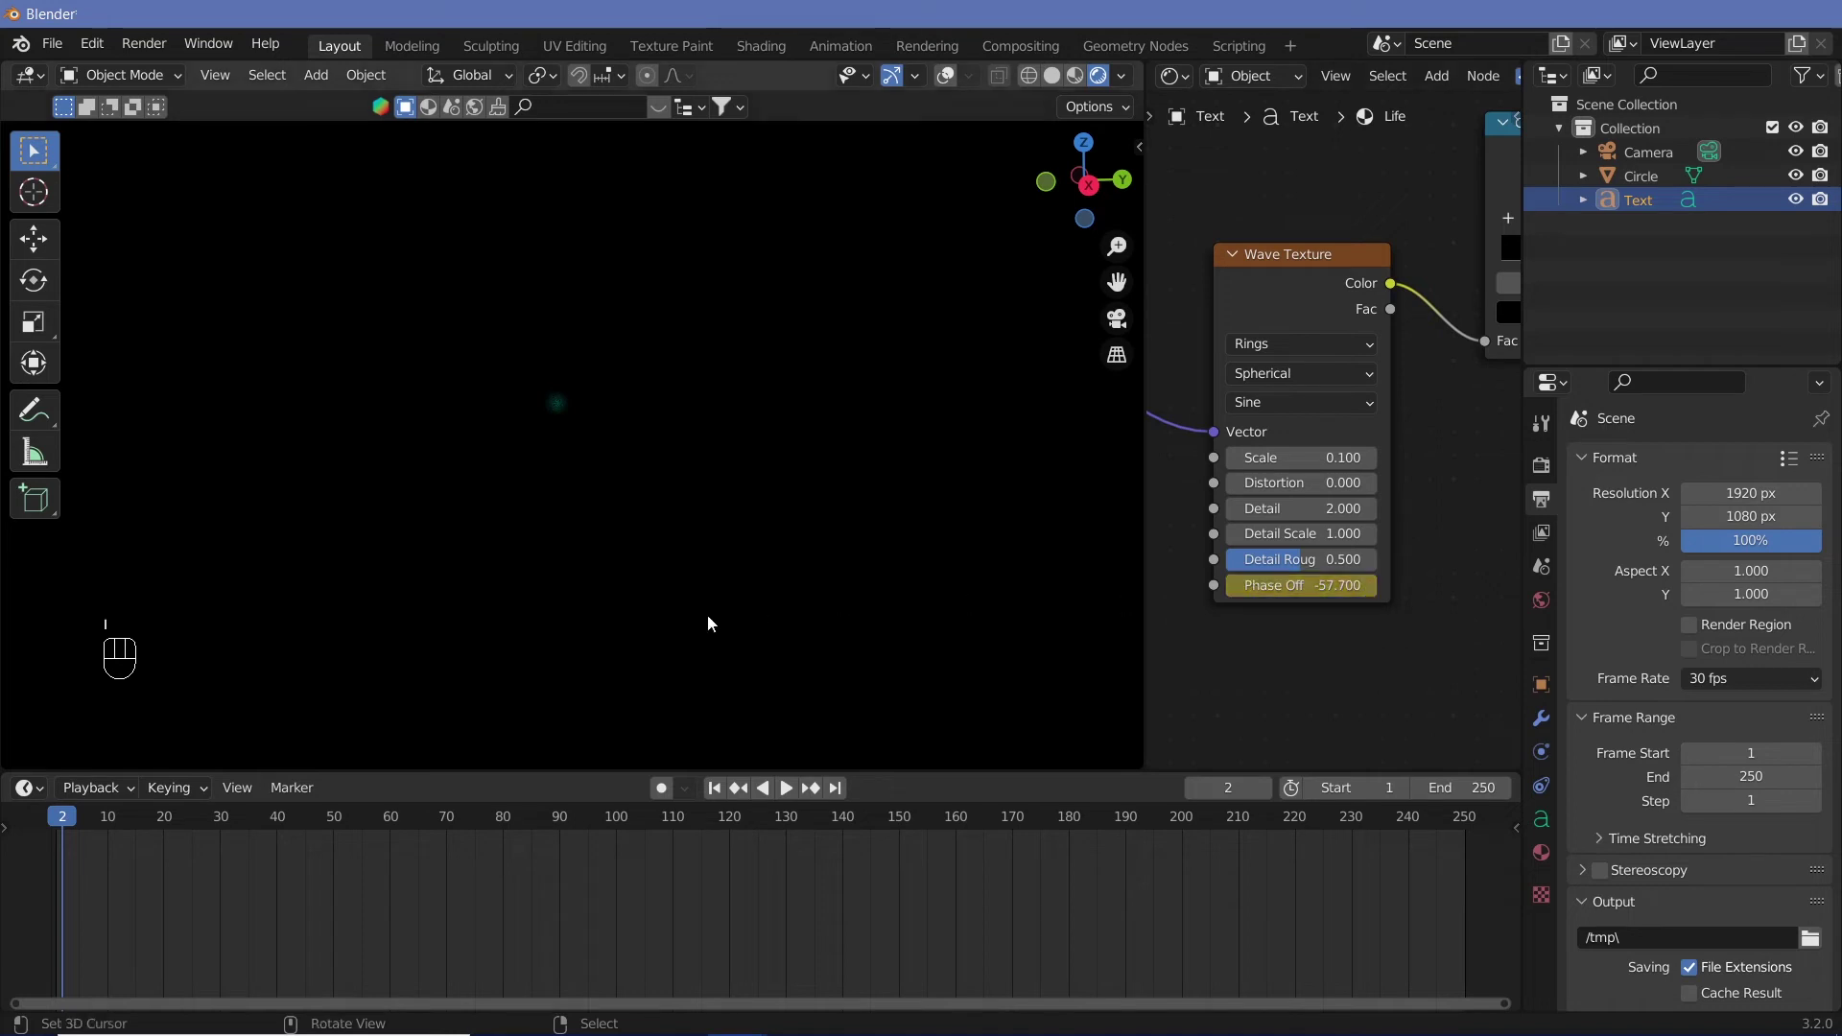
At frame 20, set the text's Wave Texture phase offset to -60.200 and insert a keyframe
left_click(163, 821)
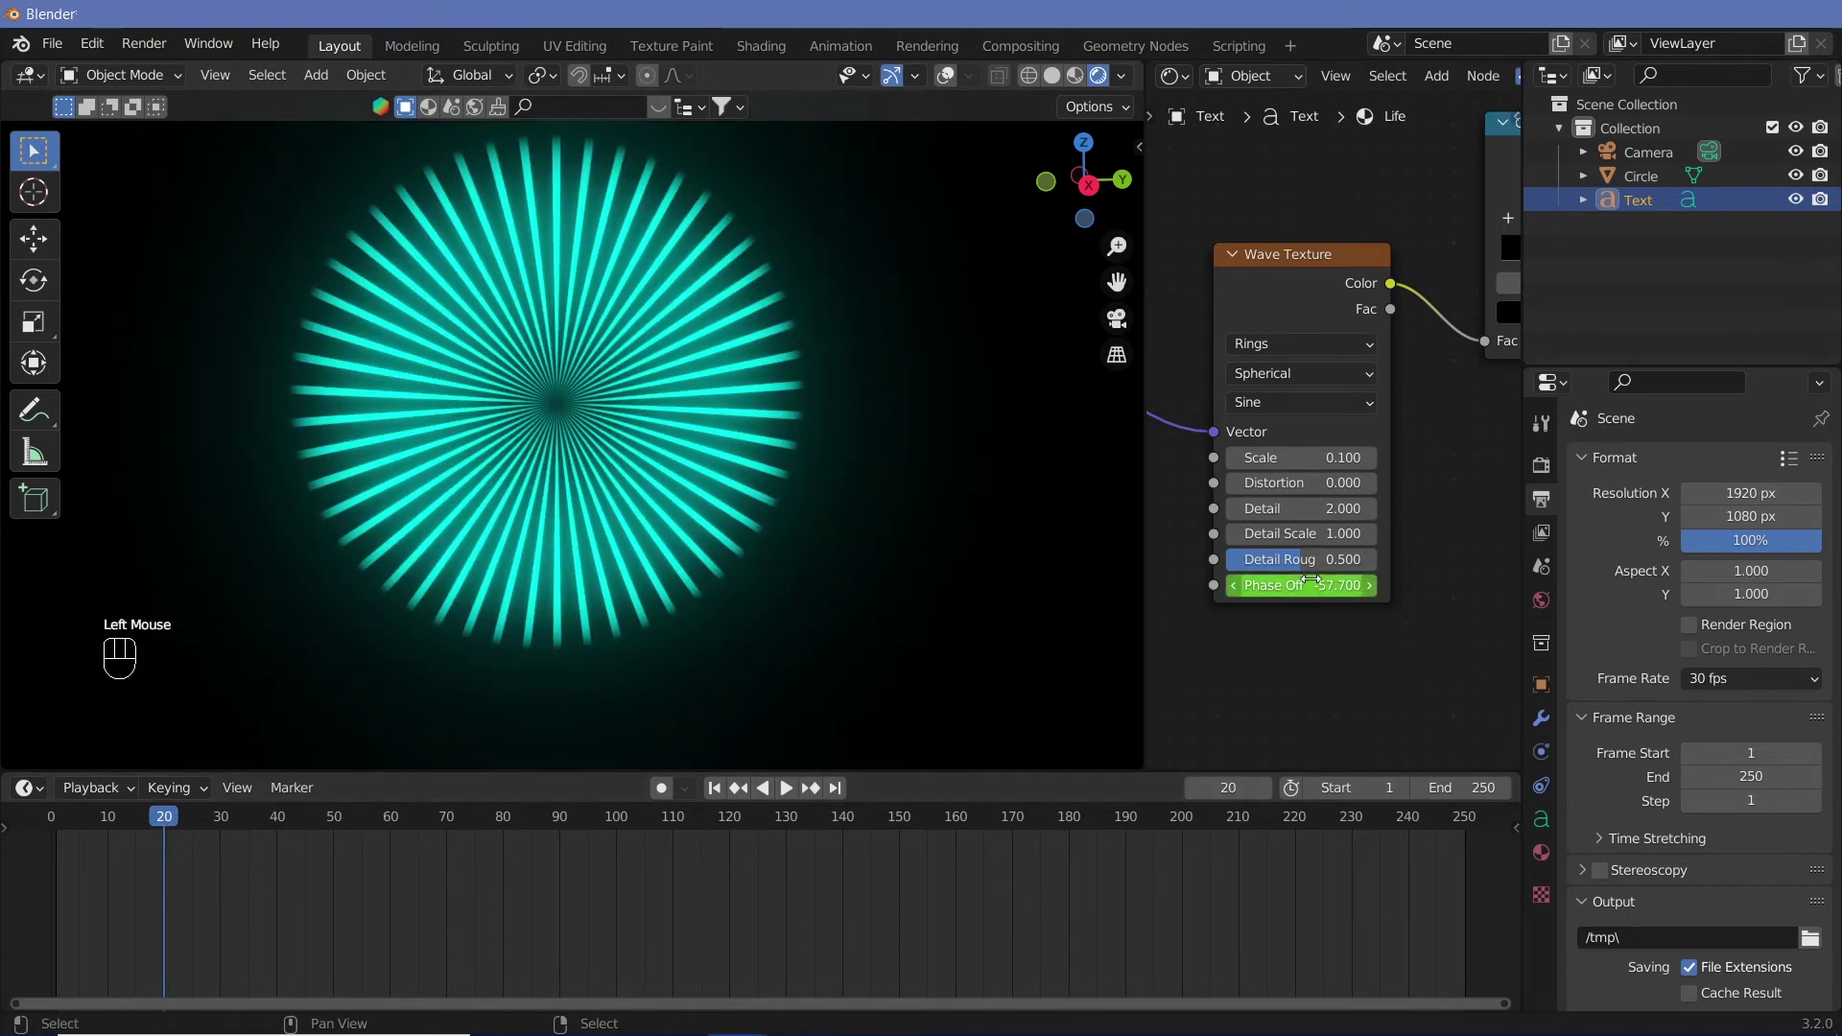
mouse_move(1307, 586)
left_mouse_down()
mouse_move(1290, 587)
mouse_move(1321, 585)
left_mouse_up()
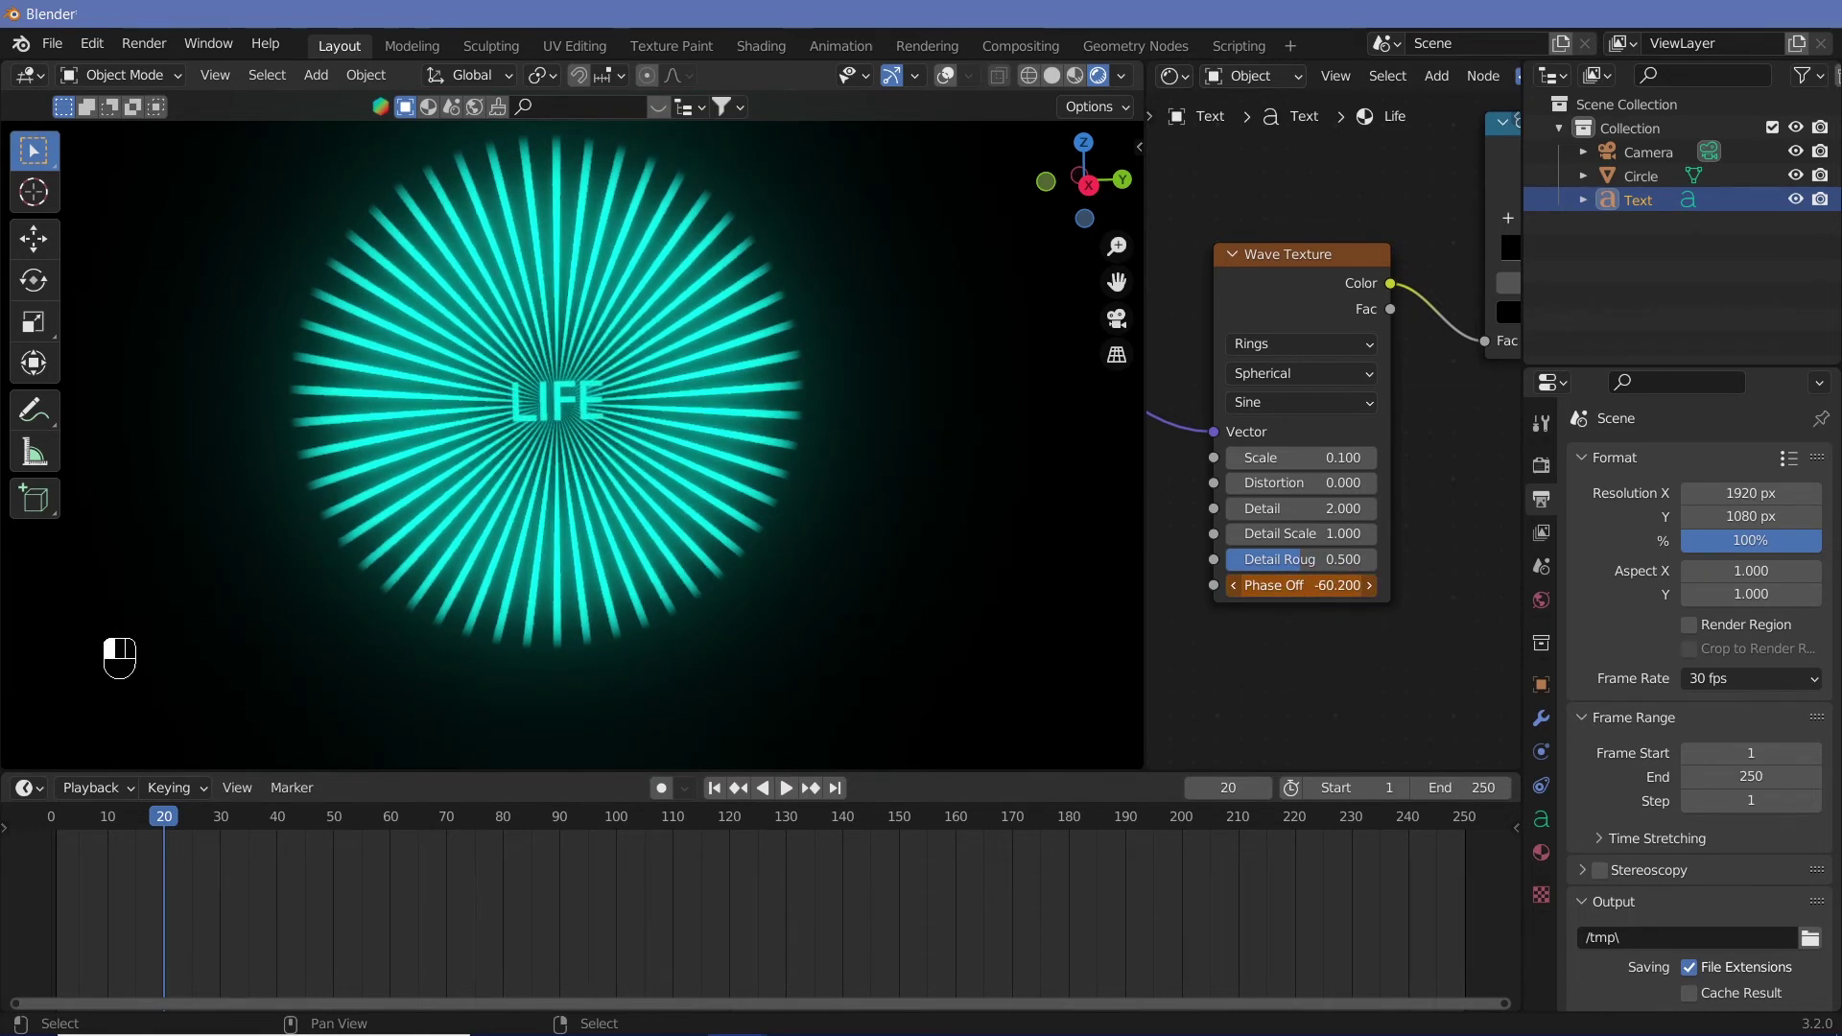
key("i")
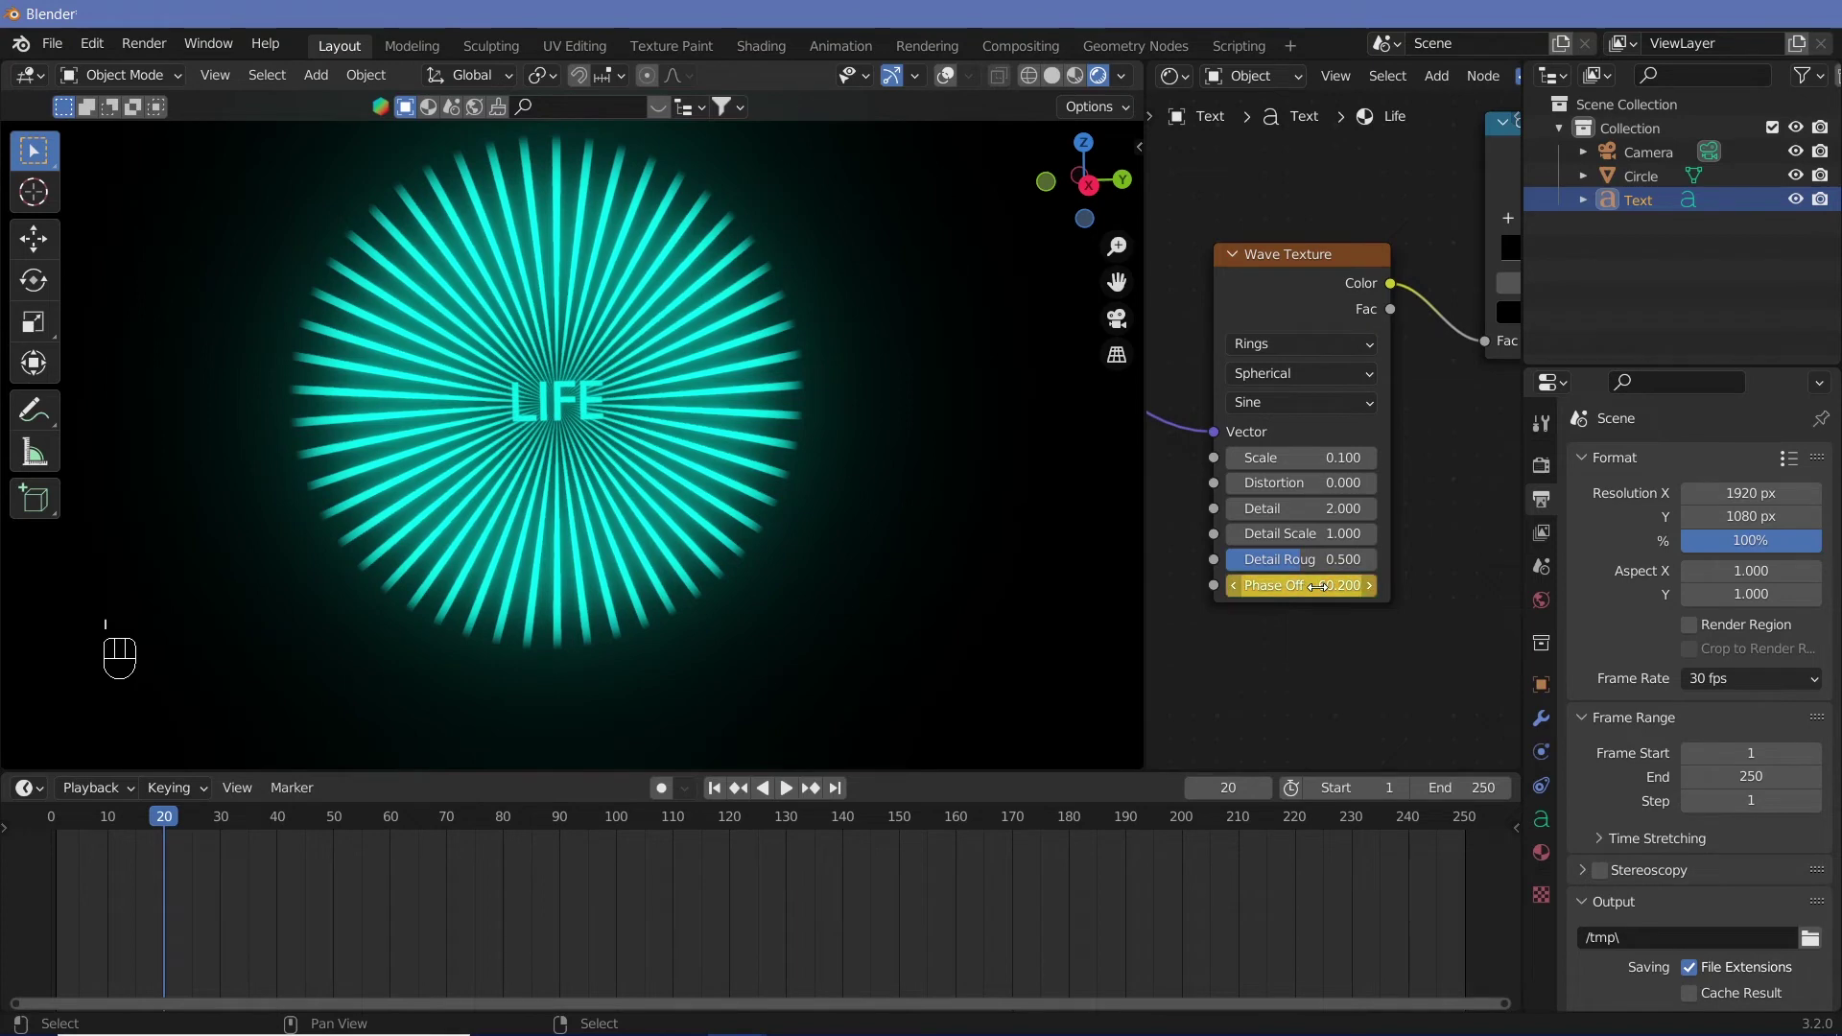
Play the combined text and starburst animation from the start, stop it and go to frame 1
left_click_drag(162, 827, 43, 821)
key("shift+space")
key("shift+space")
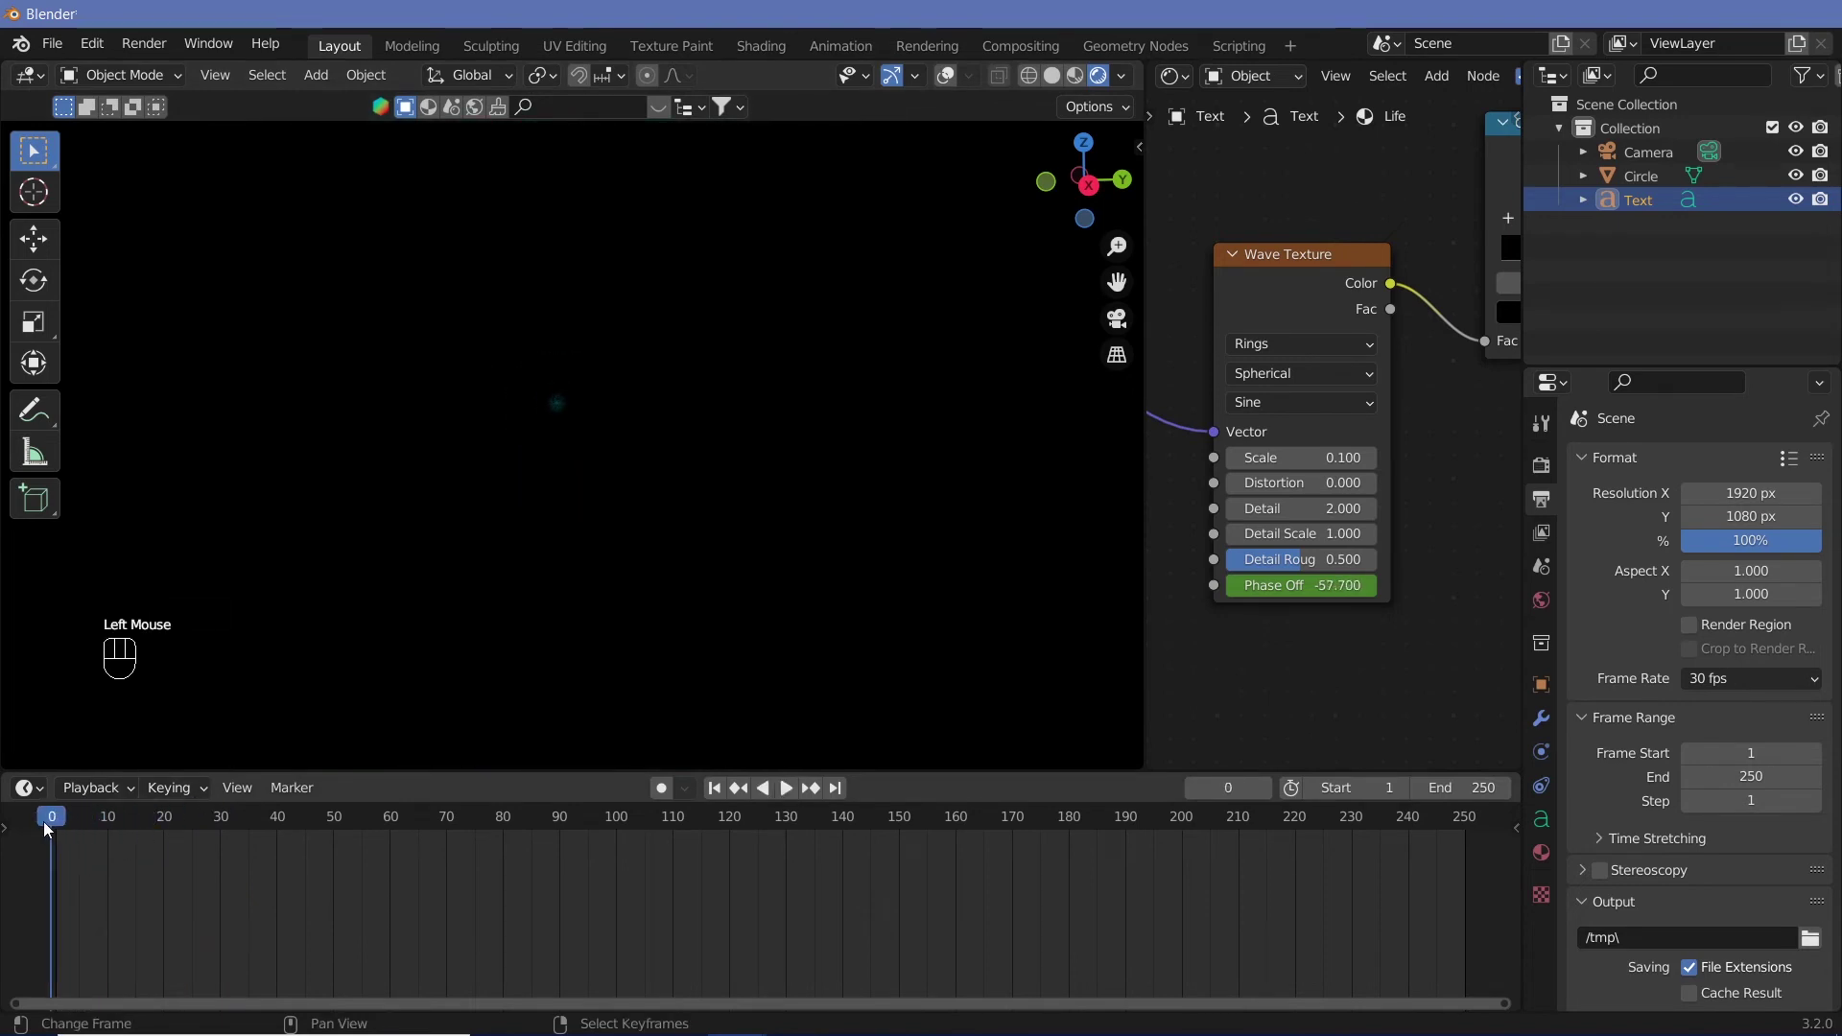
key("Right")
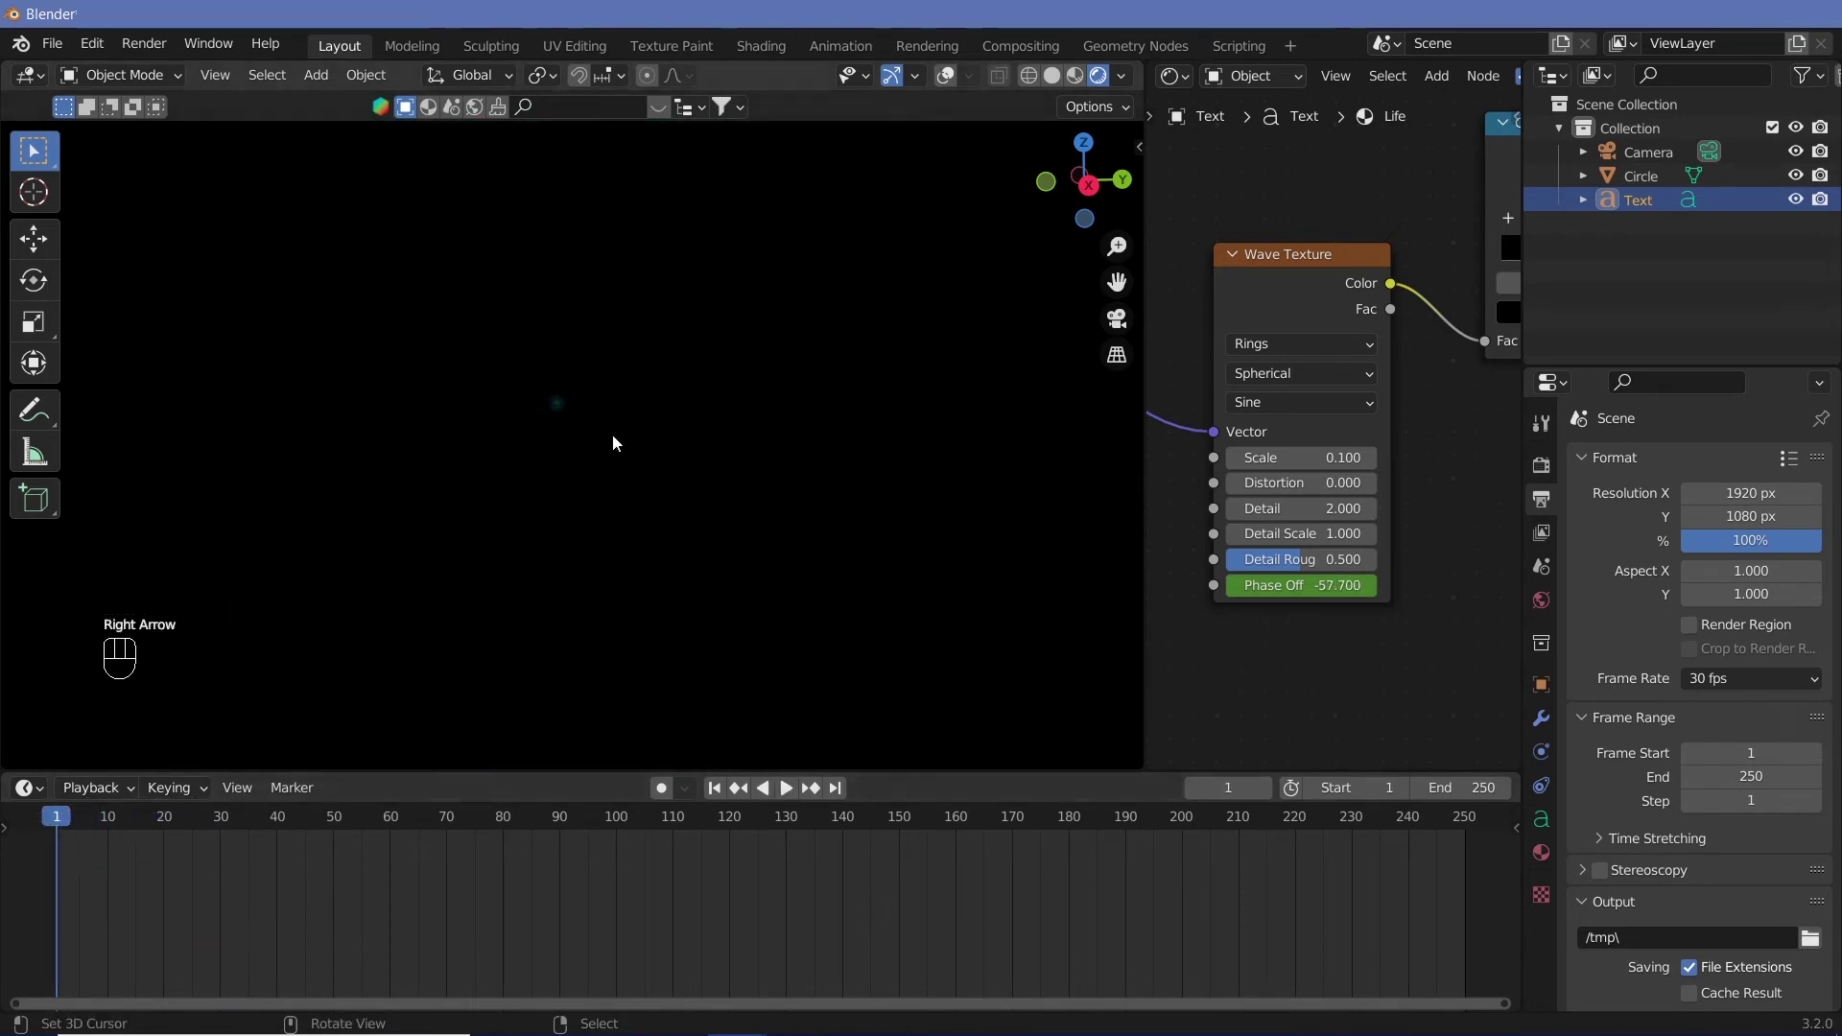
Select the circle and keyframe its Wave Texture phase offset at -57.600 on frame 1
right_click(546, 390)
middle_click_drag(1329, 403, 1357, 715, "ctrl")
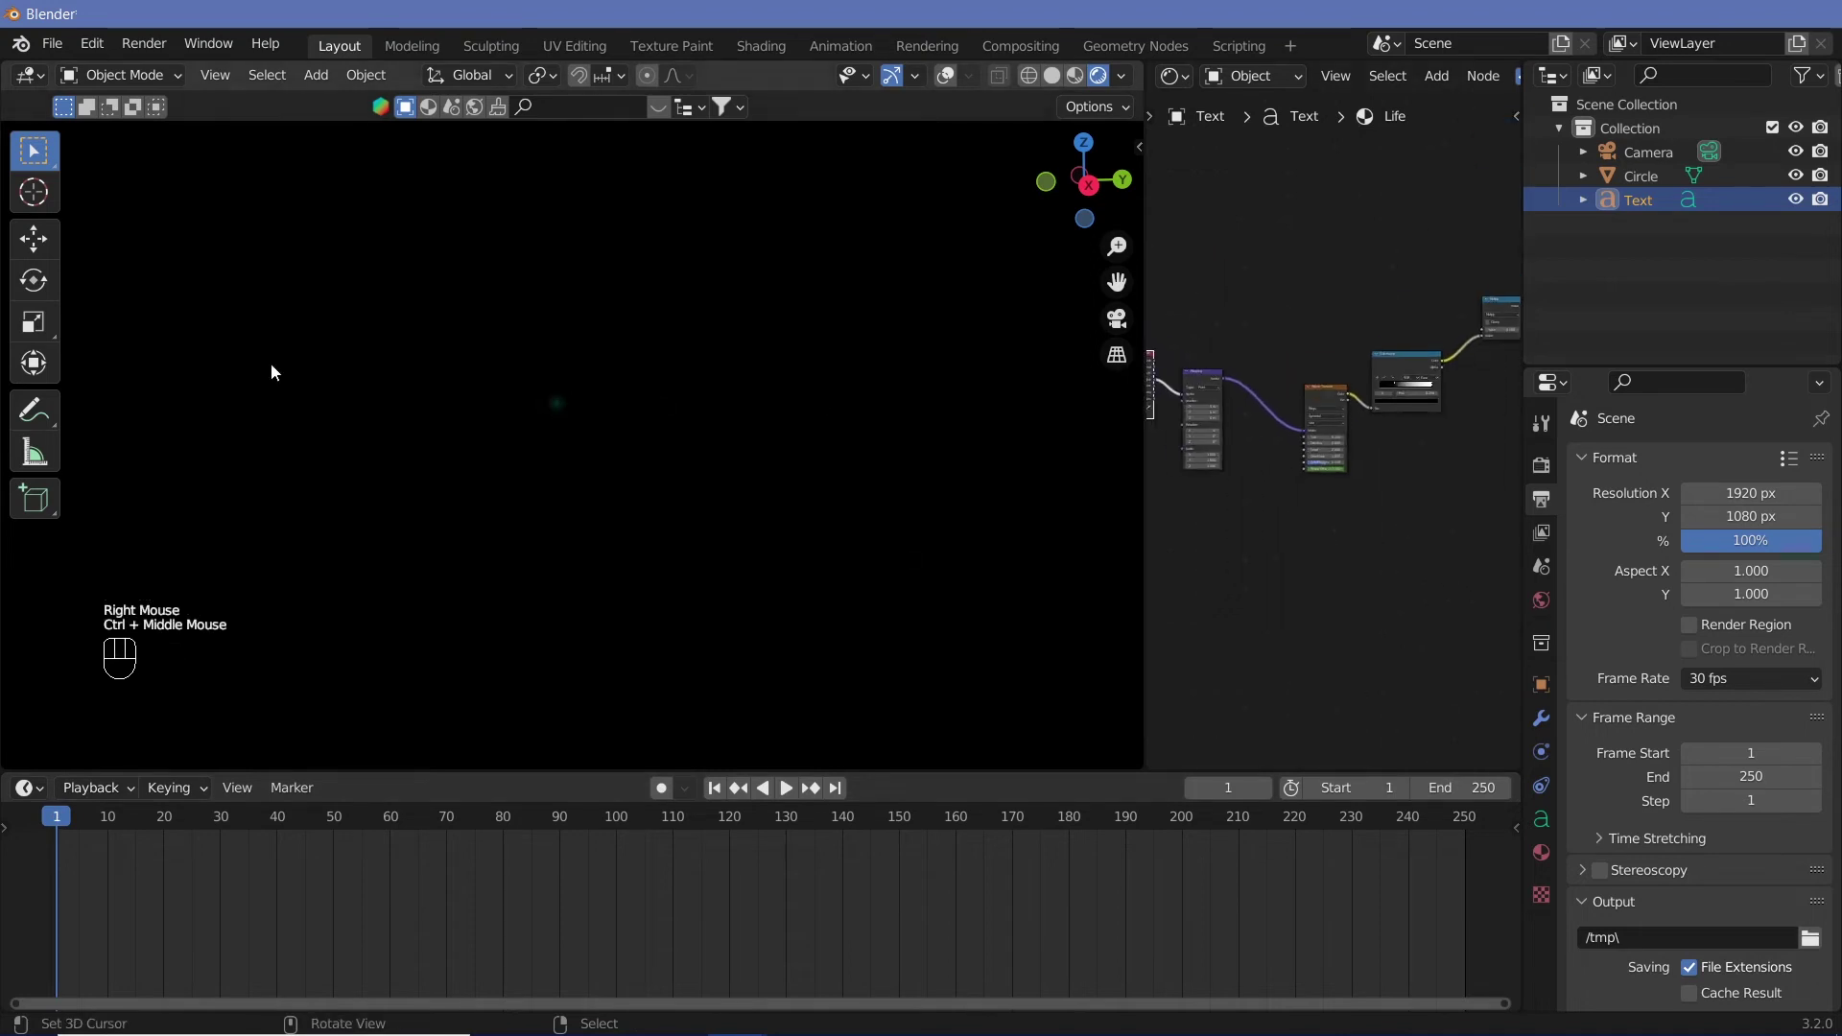
right_click(554, 416)
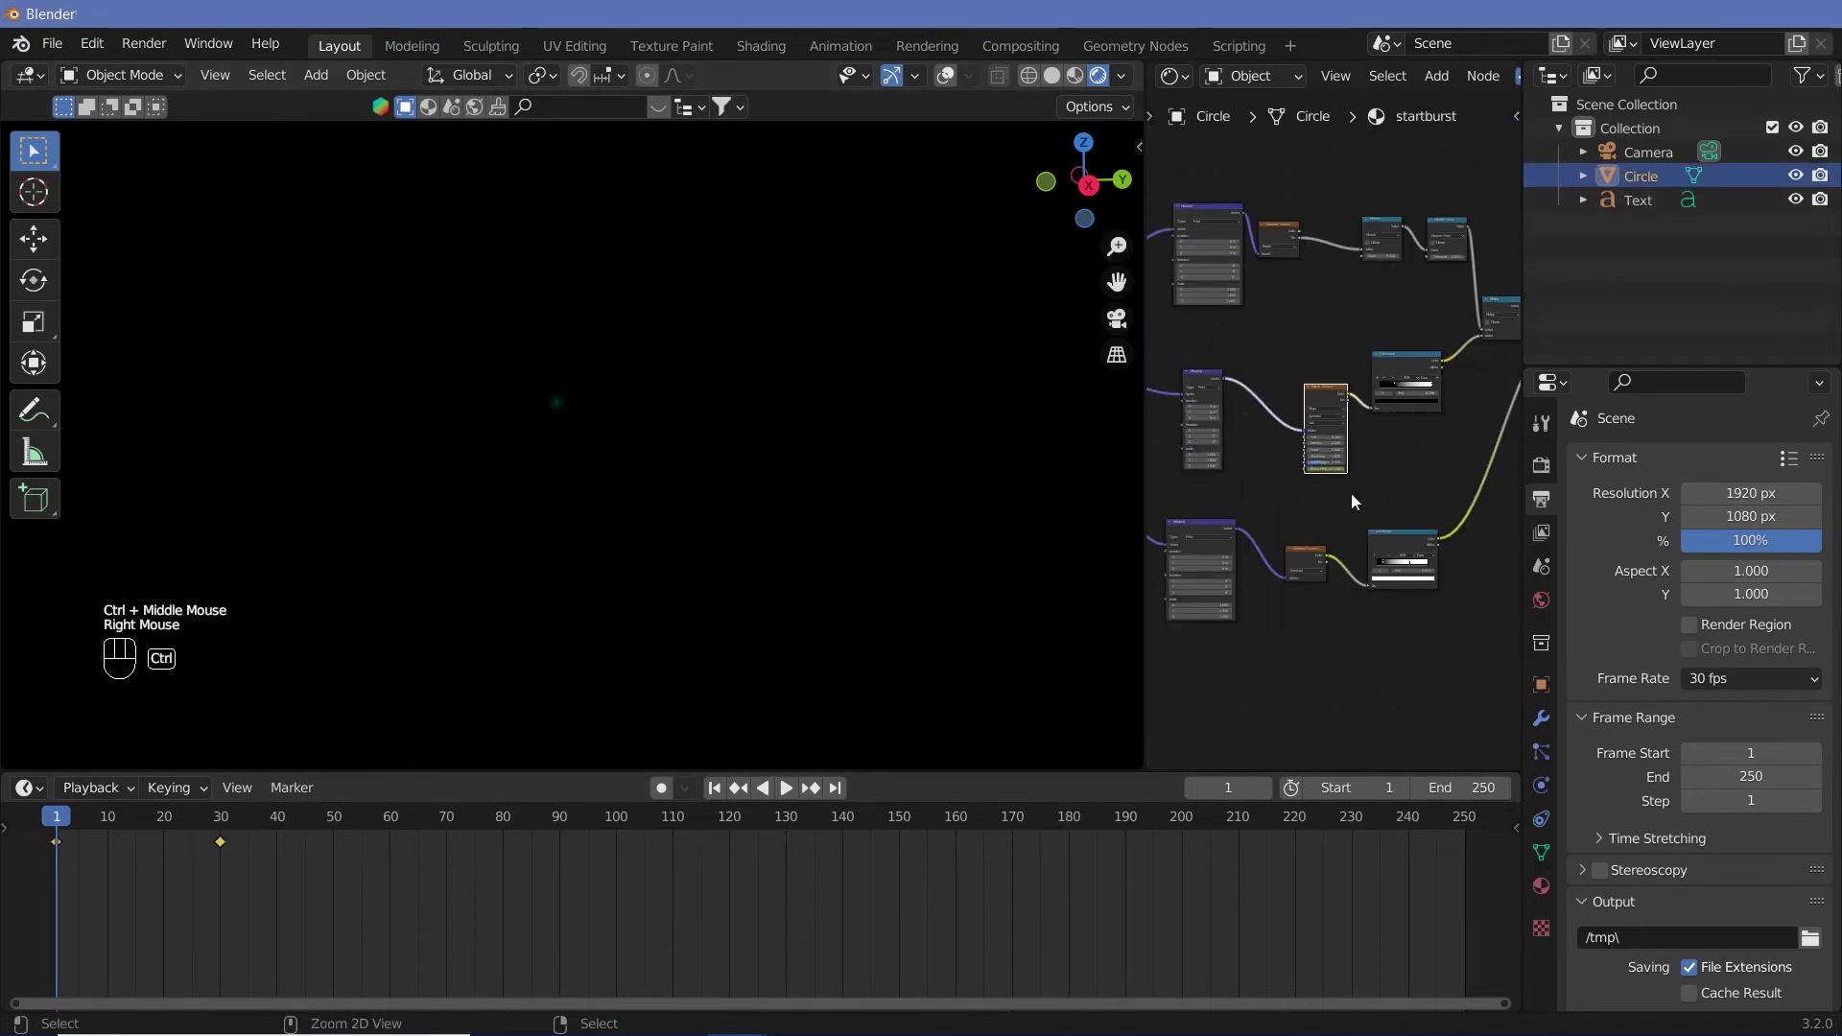
middle_click_drag(1359, 509, 1385, 826, "ctrl")
left_click(1386, 649)
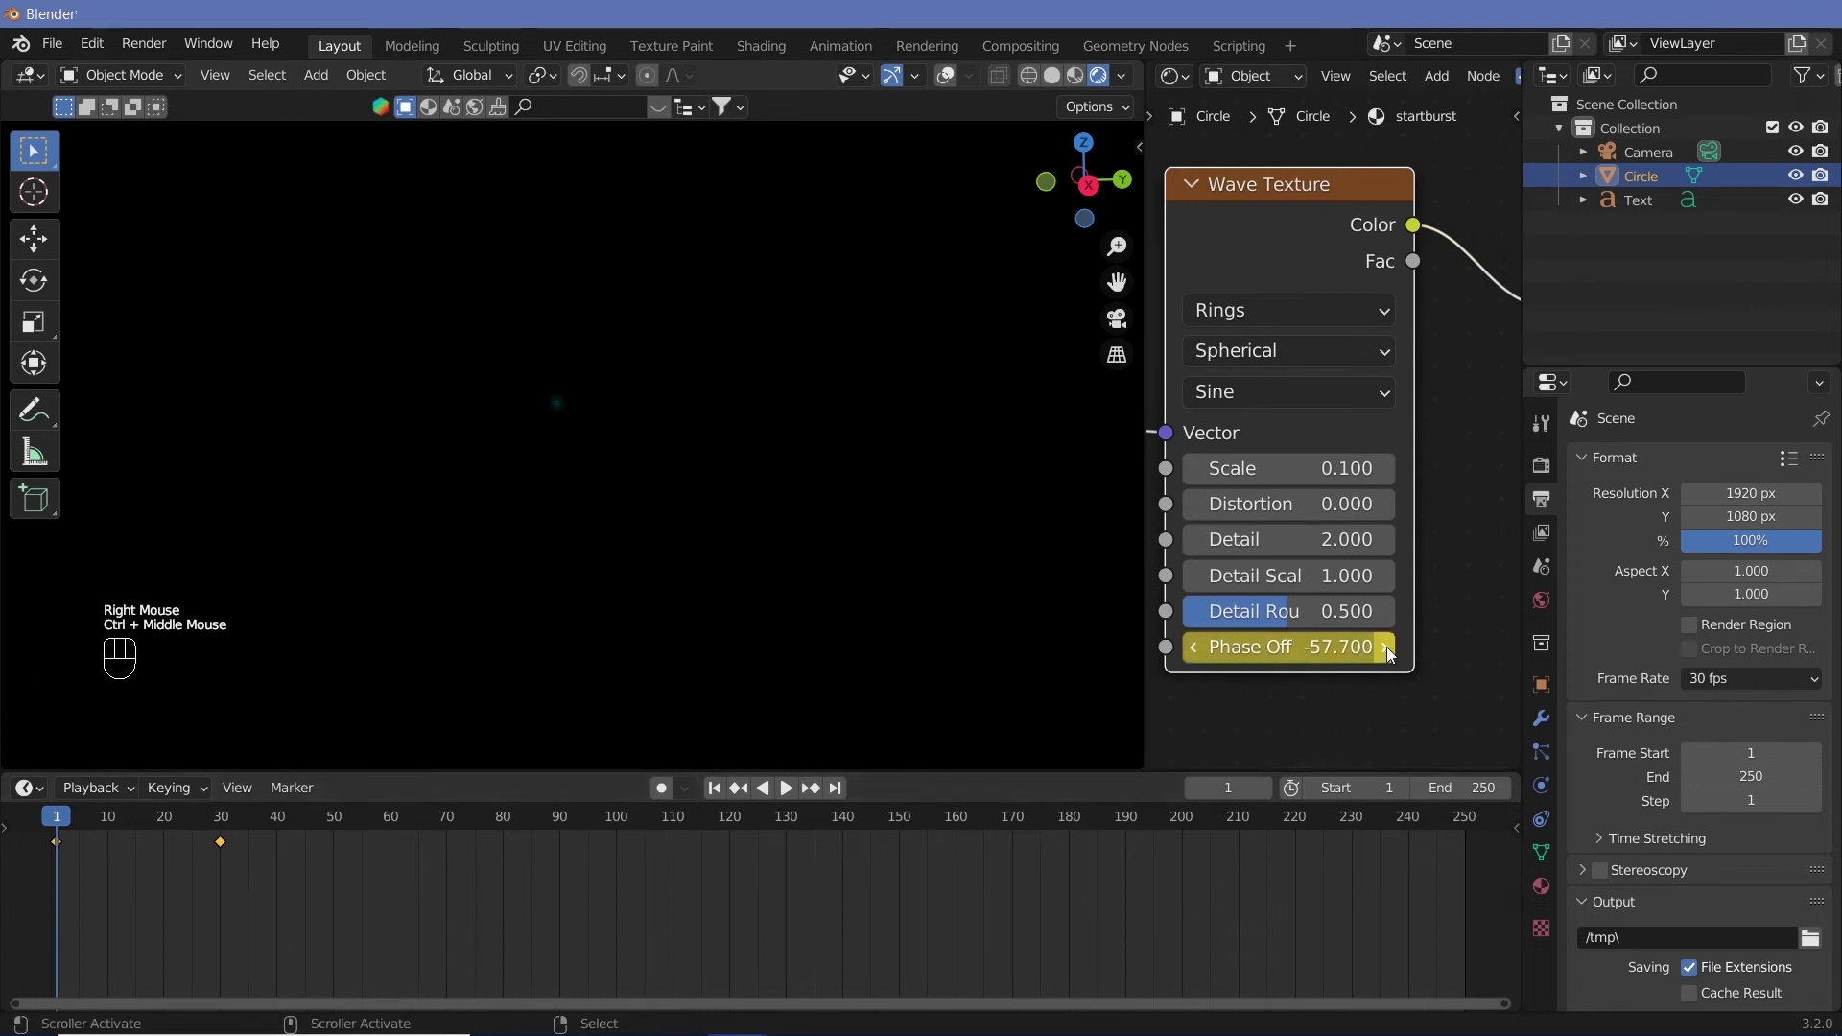
key("i")
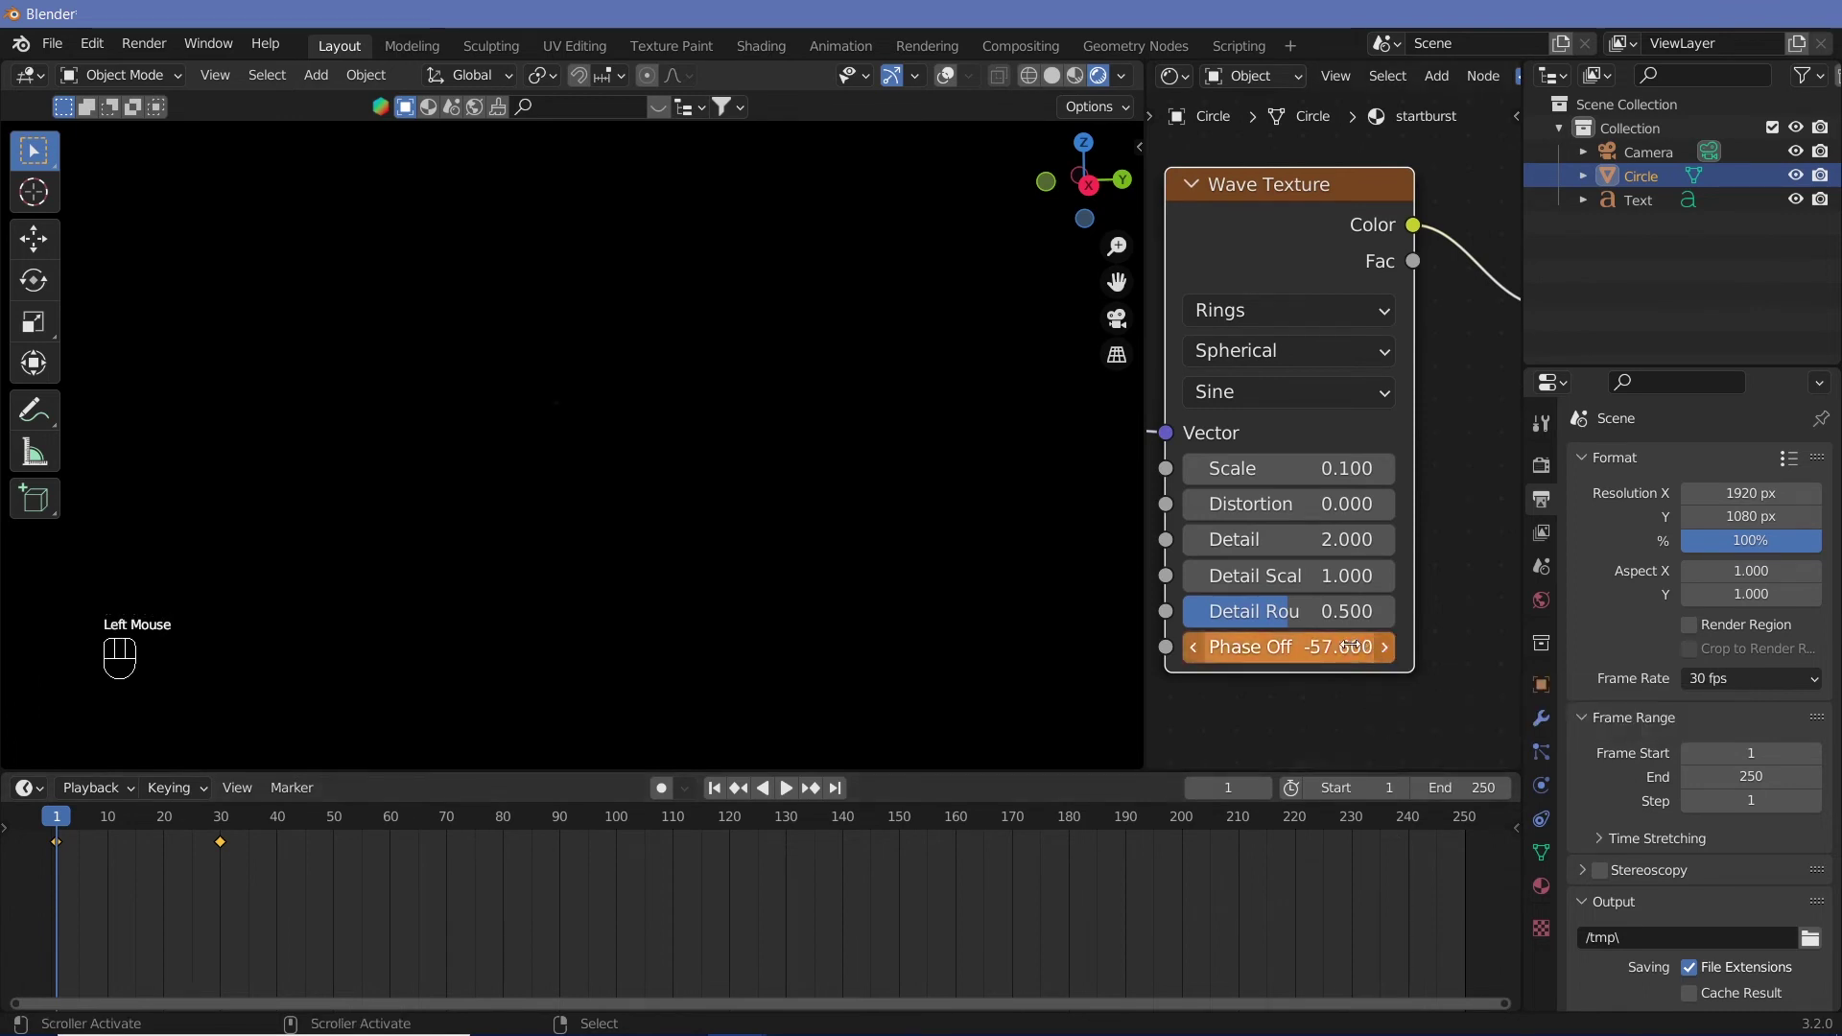
At frame 25, change the LIFE text material's emission color to blue with hue 0.647
left_click_drag(62, 821, 193, 838)
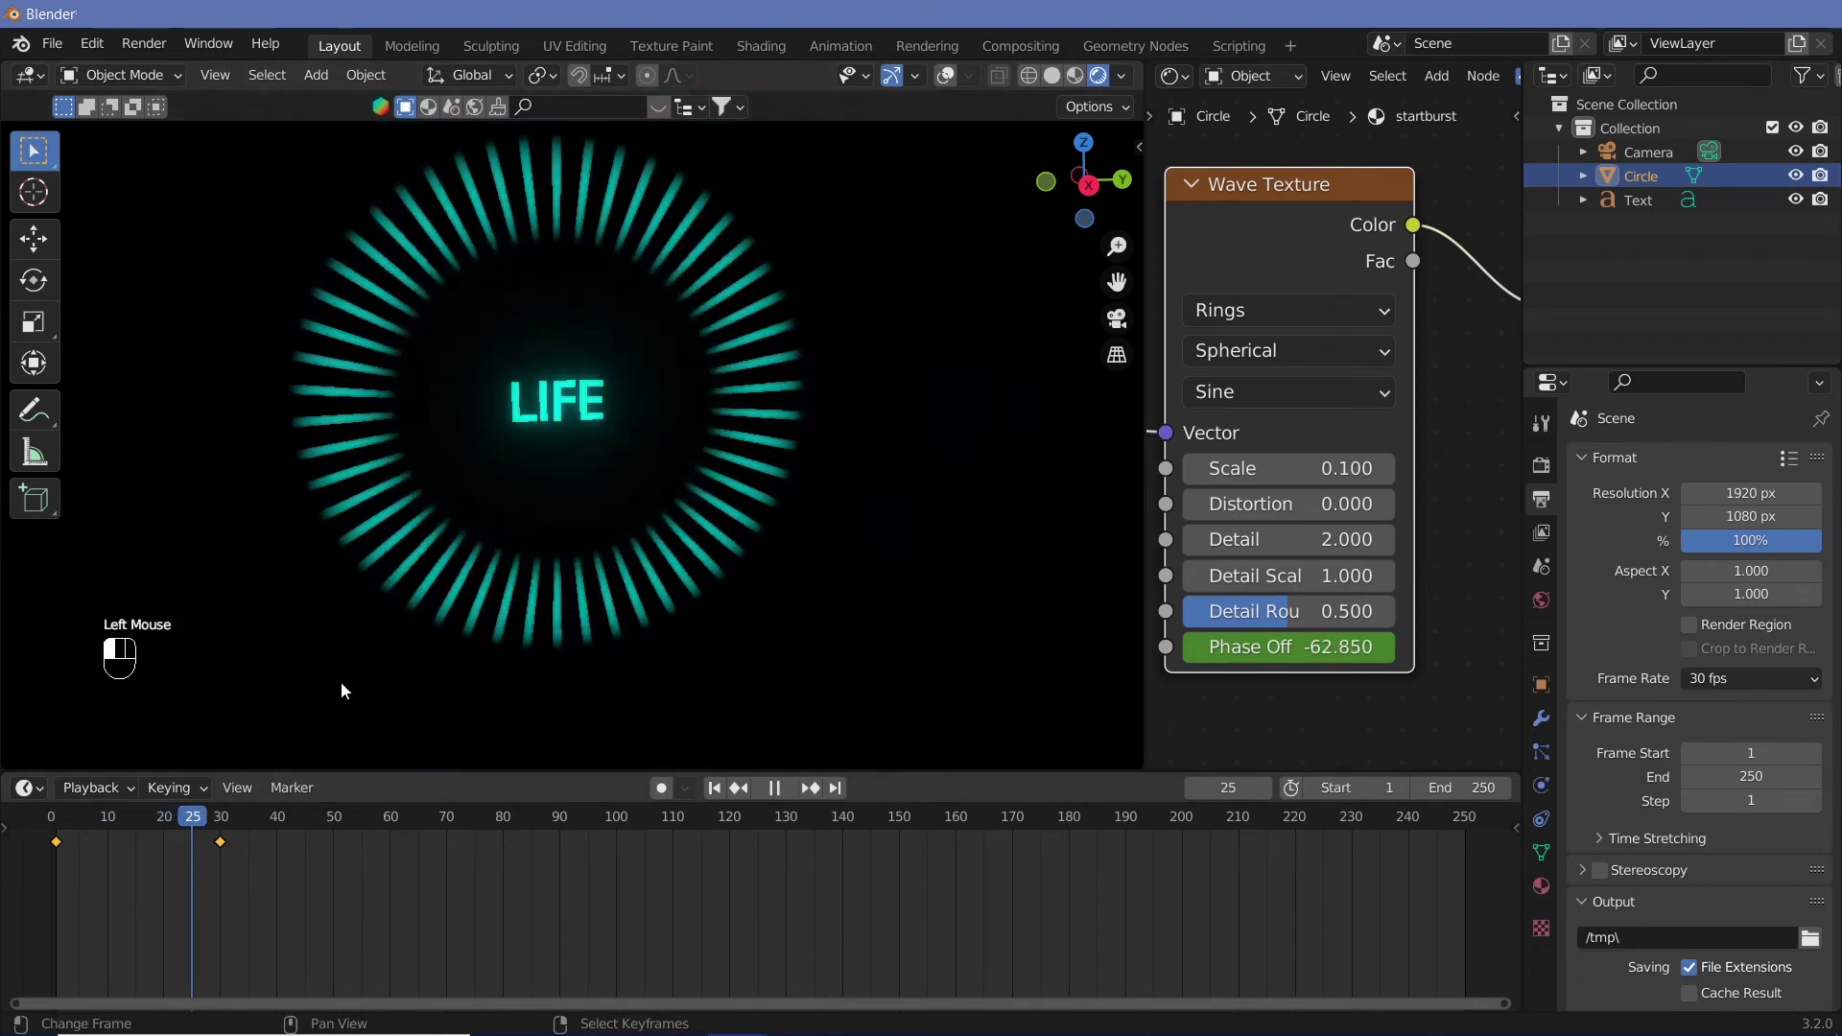
right_click(567, 403)
right_click(567, 403)
key("Escape")
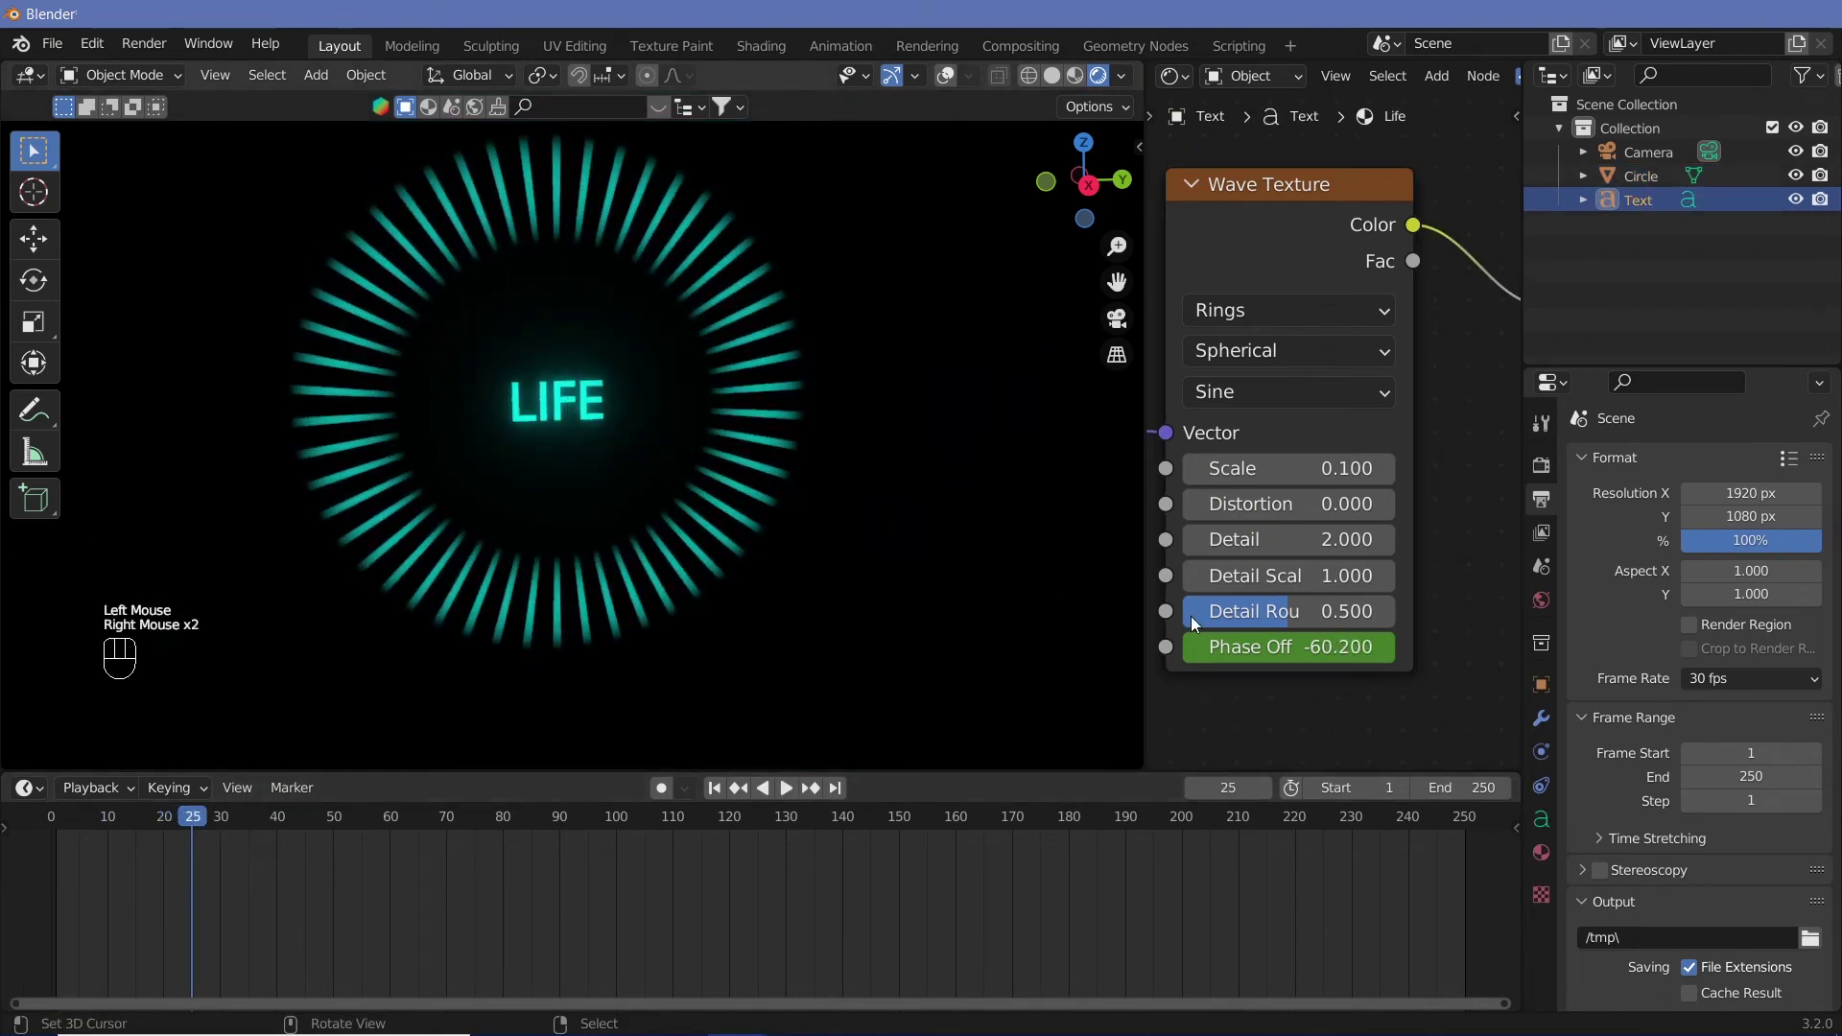
middle_click_drag(1494, 624, 1325, 633)
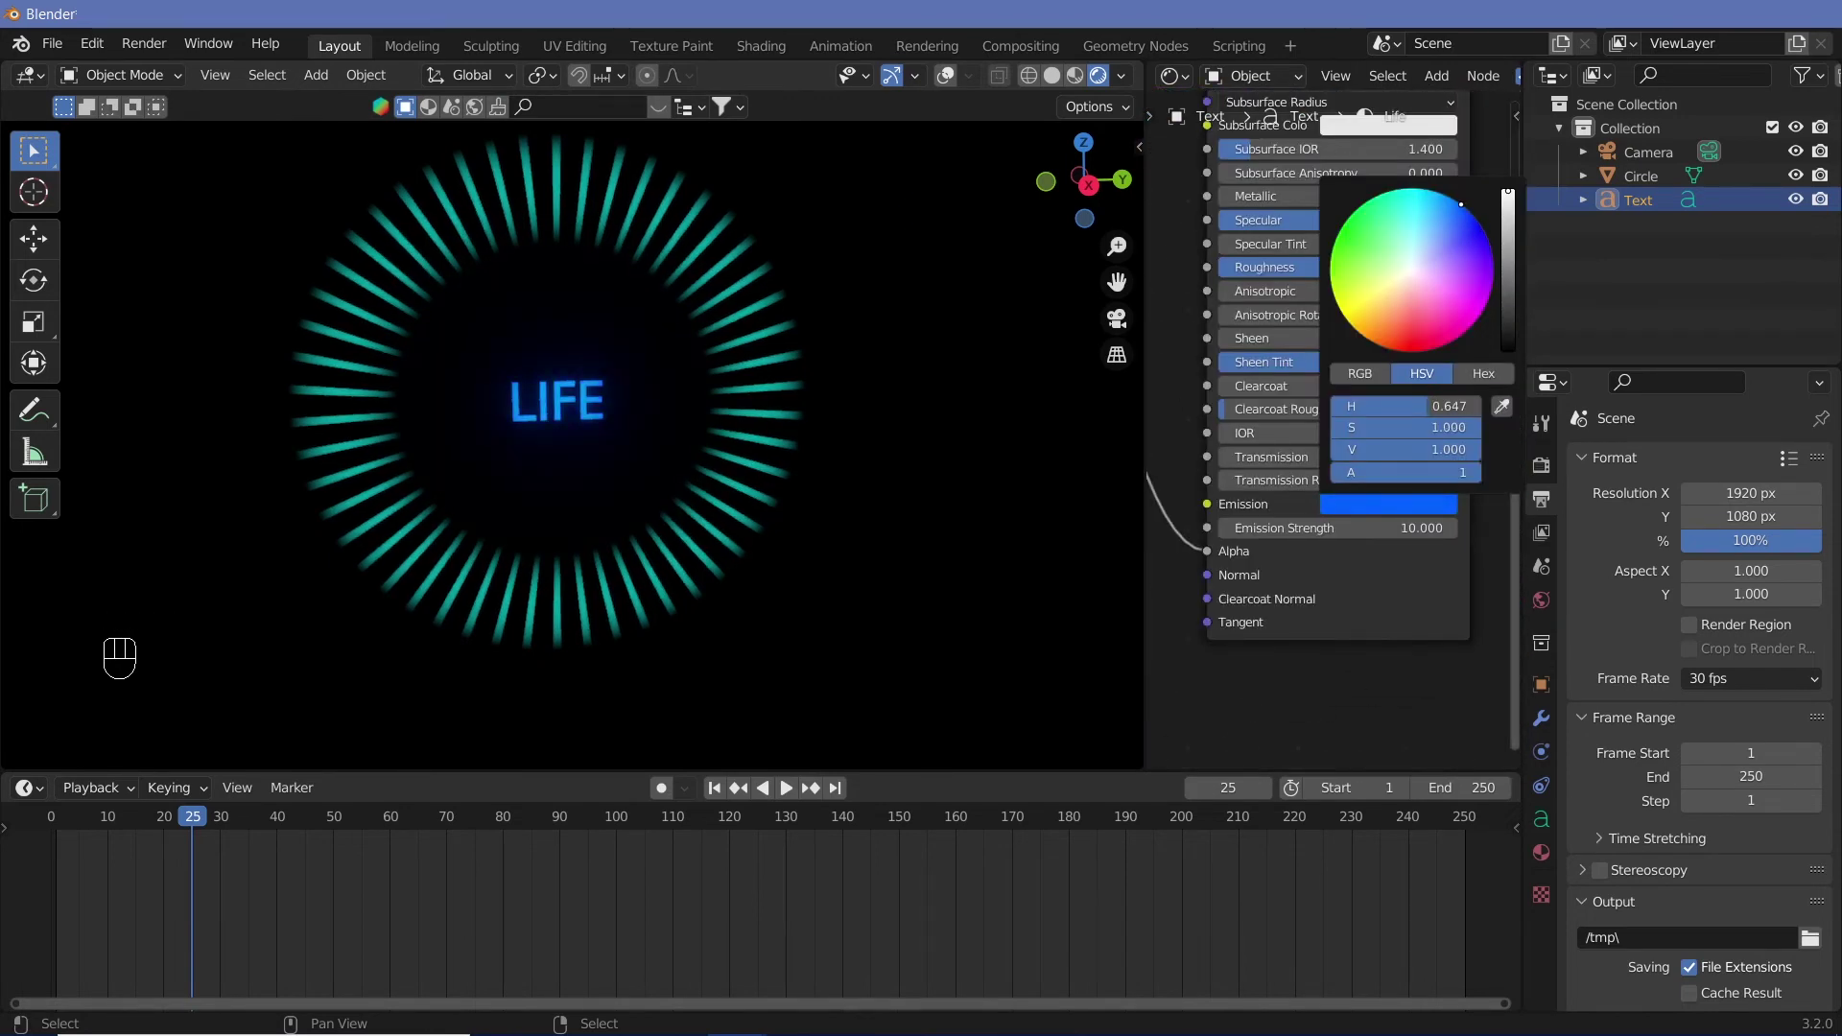
Replay the animation from the start with the blue text and stop it
mouse_move(192, 842)
left_mouse_down()
mouse_move(94, 836)
mouse_move(173, 921)
mouse_move(175, 863)
left_mouse_up()
middle_click(488, 550)
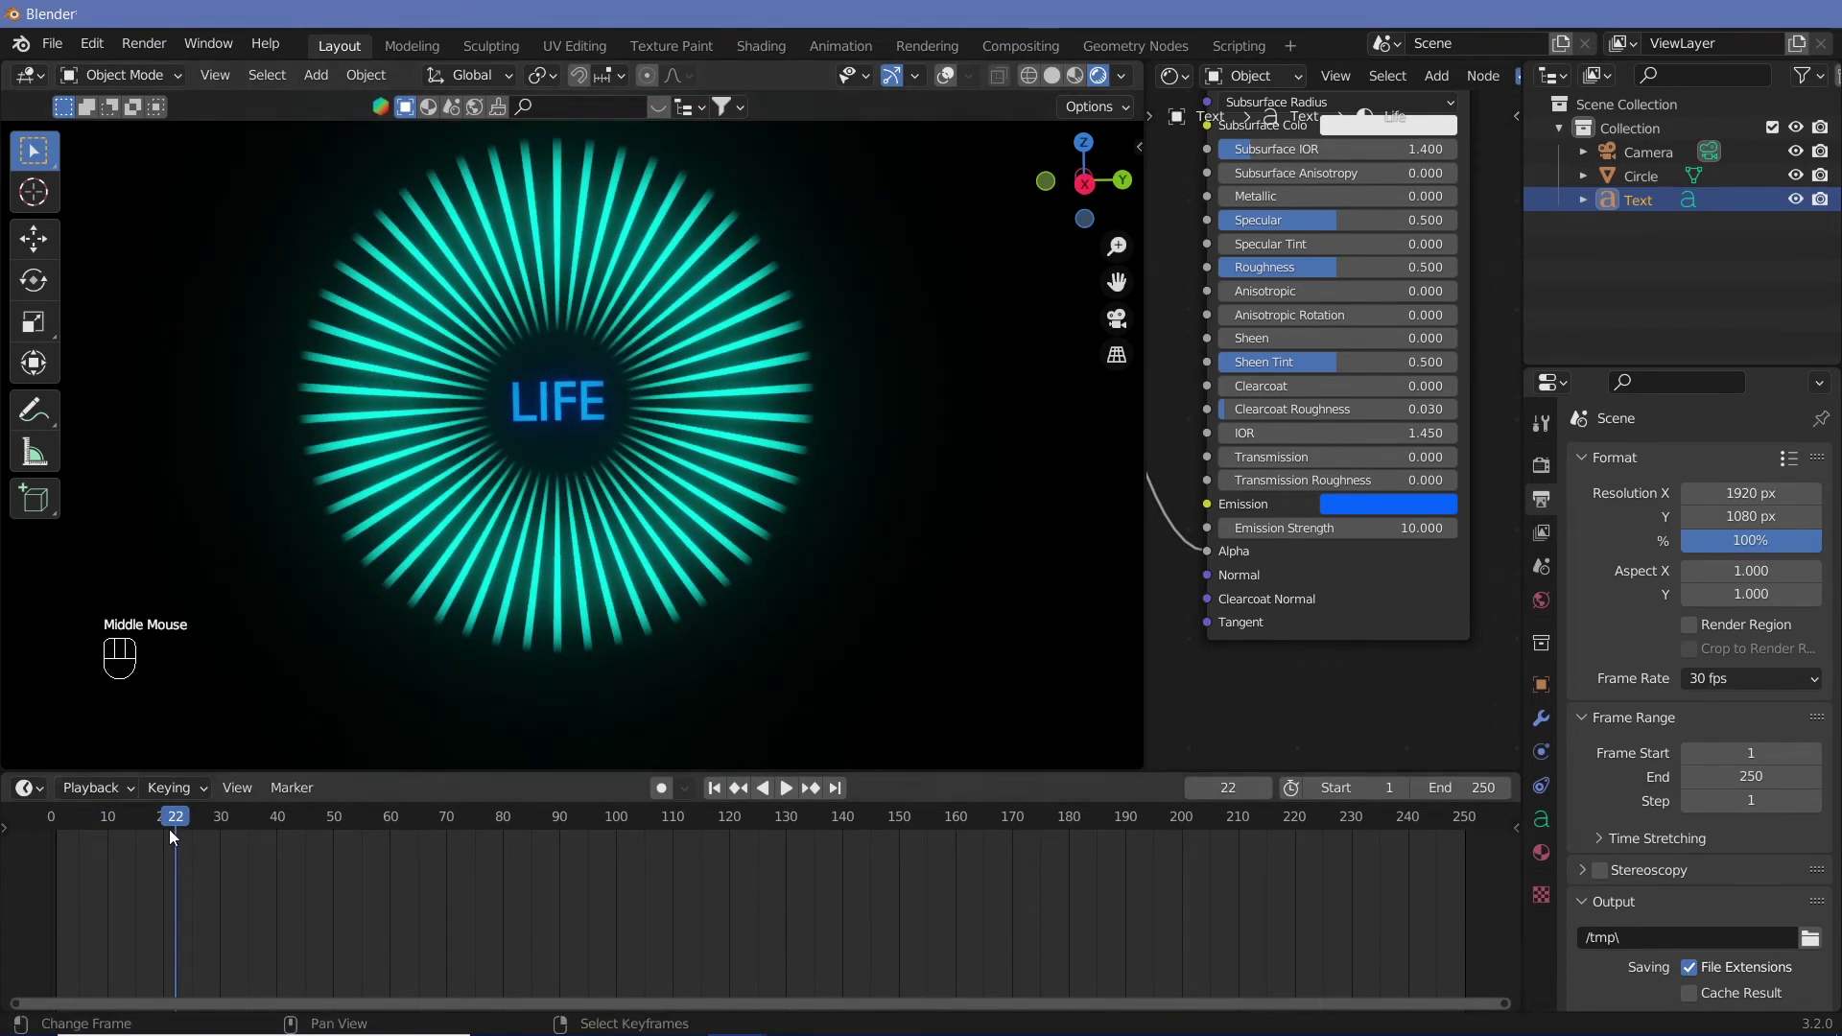
left_click_drag(168, 829, 51, 845)
key("shift+space")
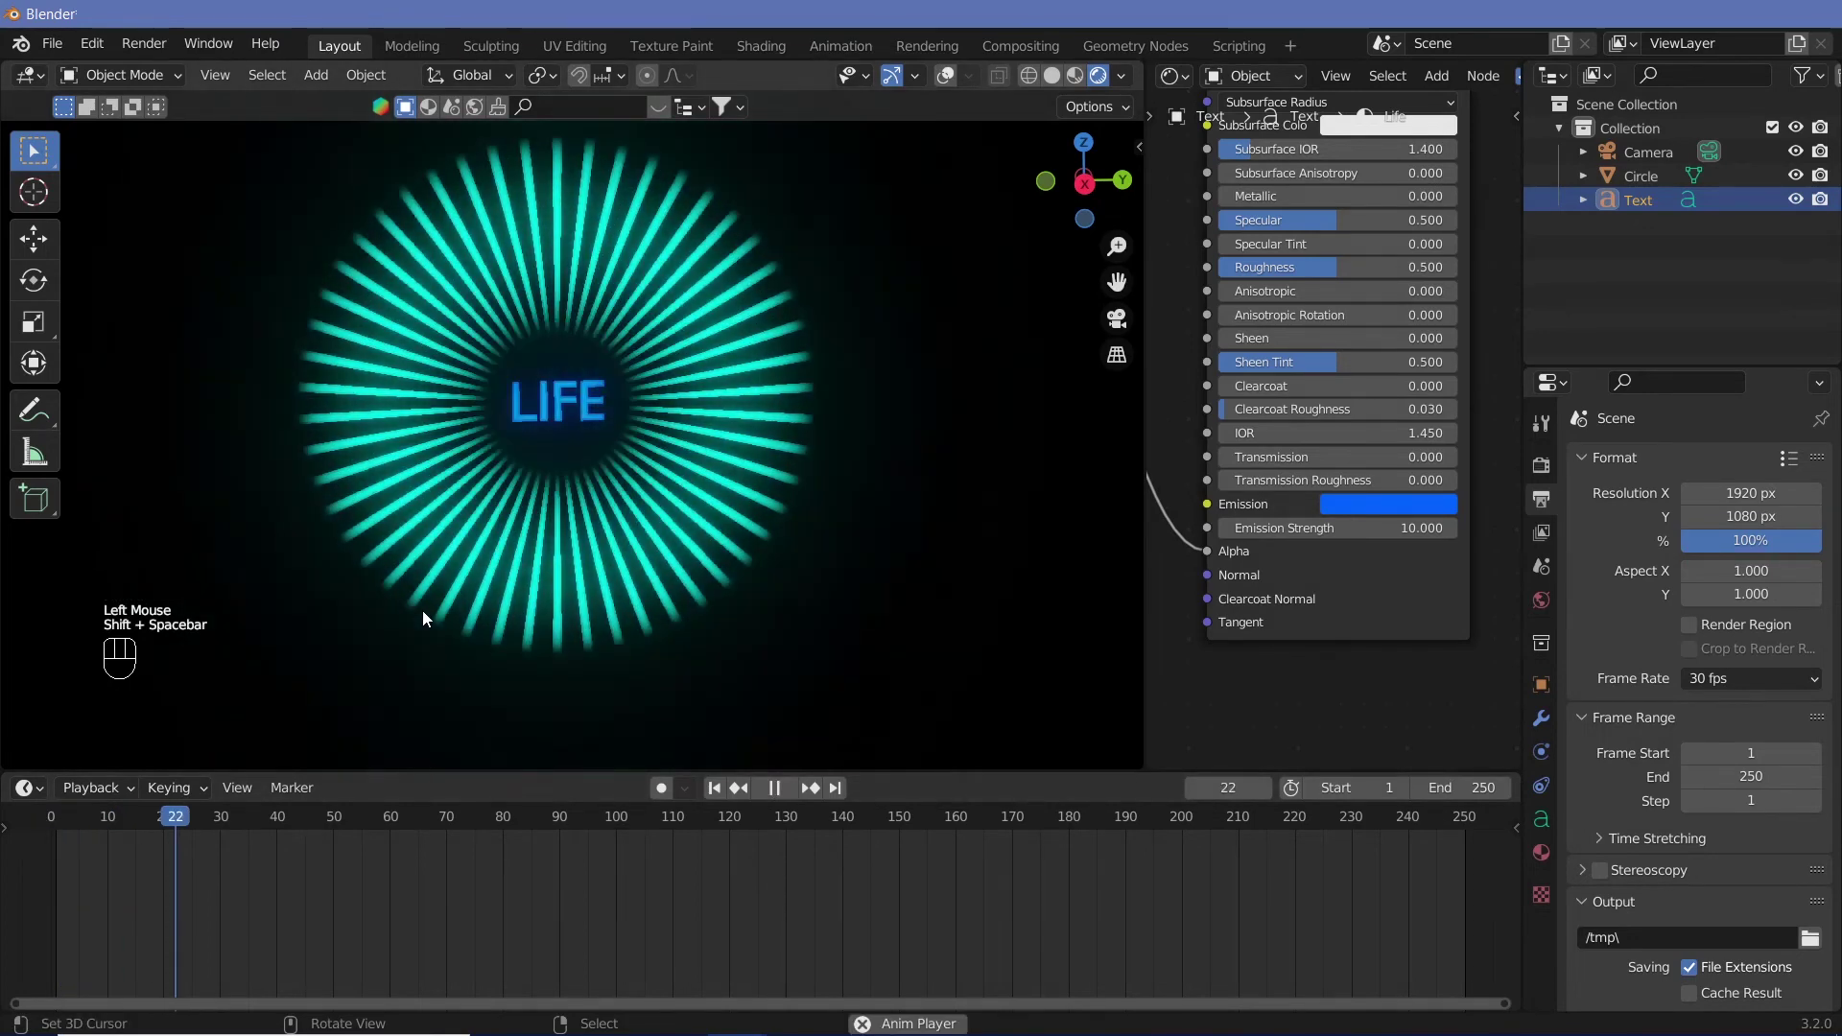
key("shift+space")
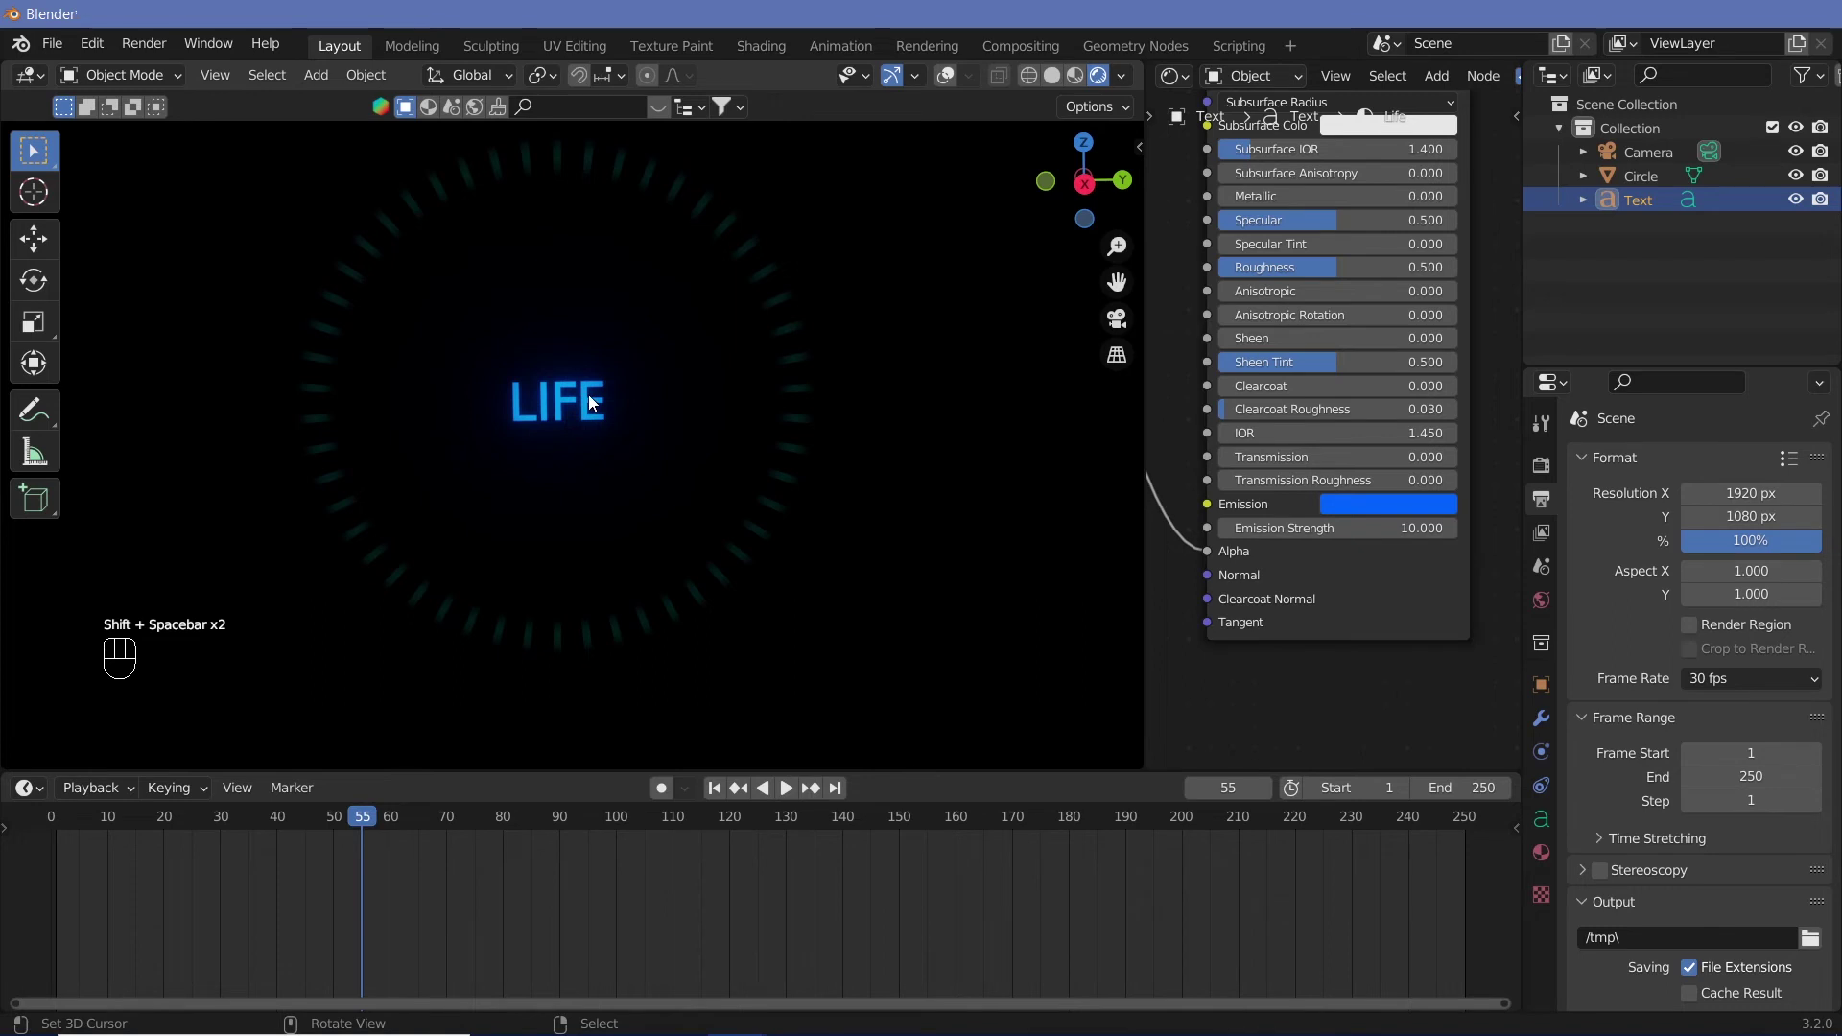
Select the camera, show the viewport overlays, and clear the camera's location and rotation
left_click(647, 599)
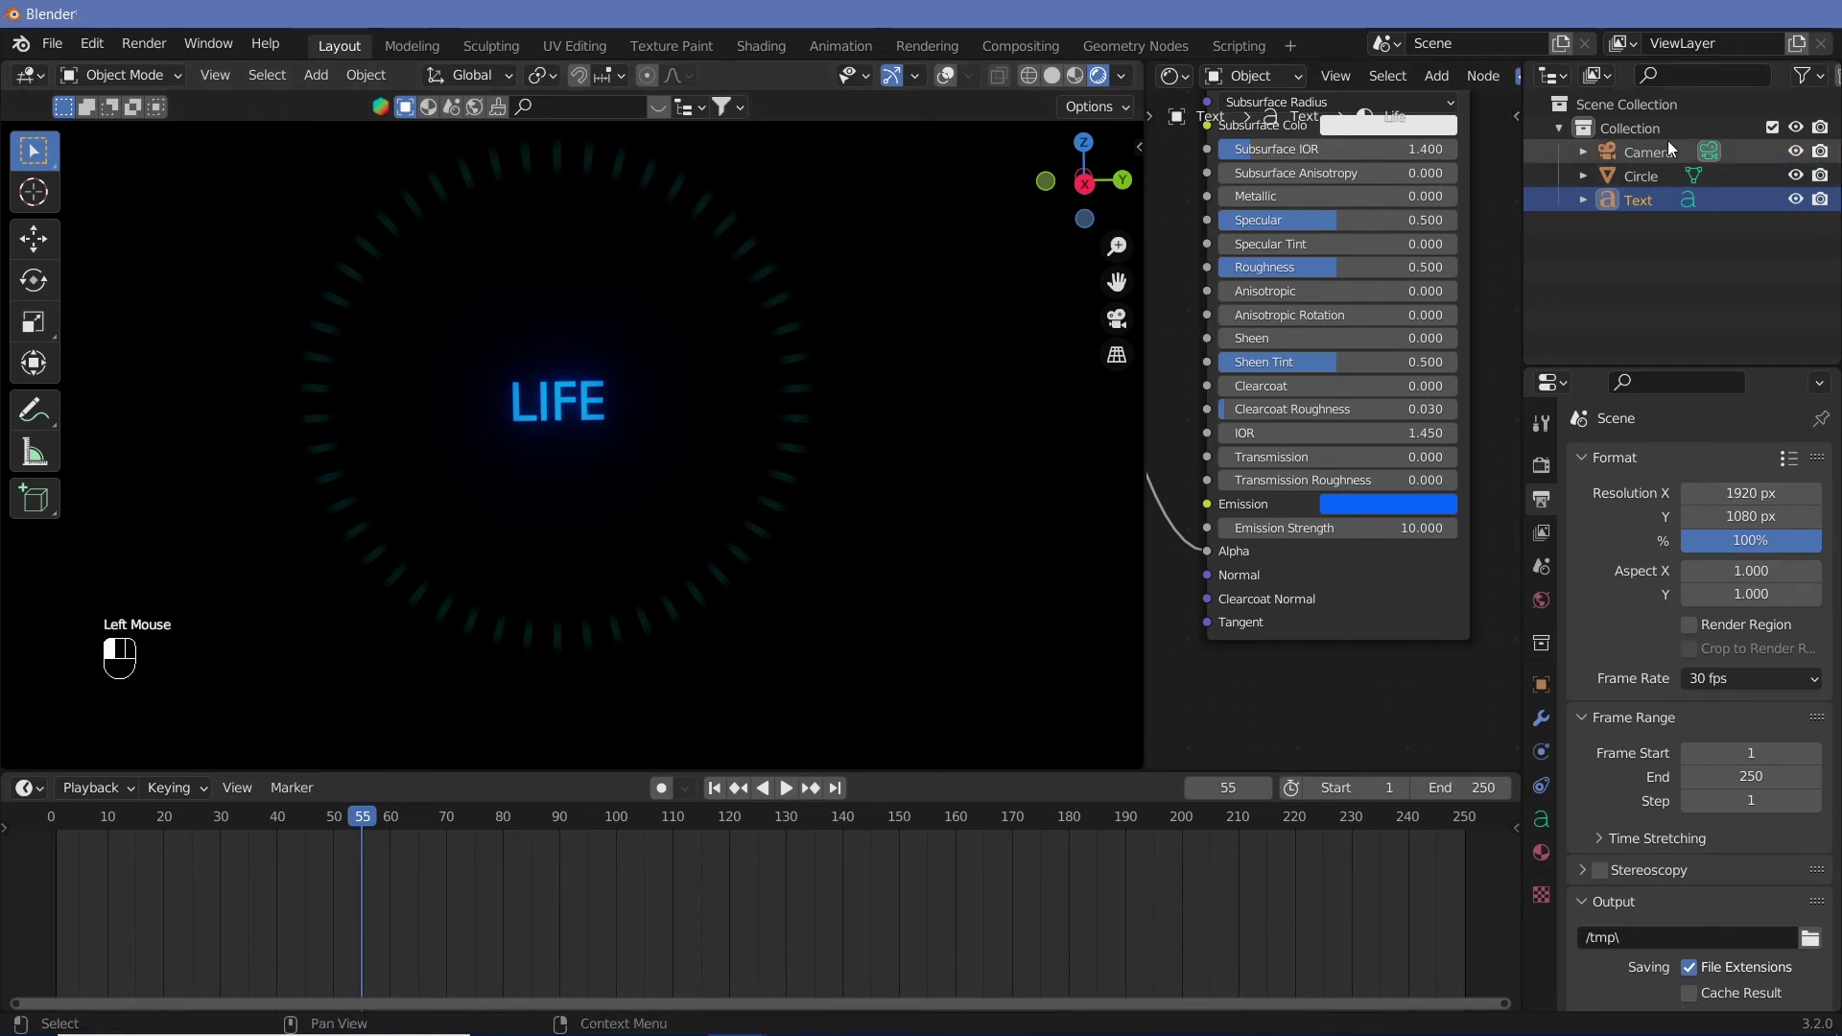
left_click(946, 76)
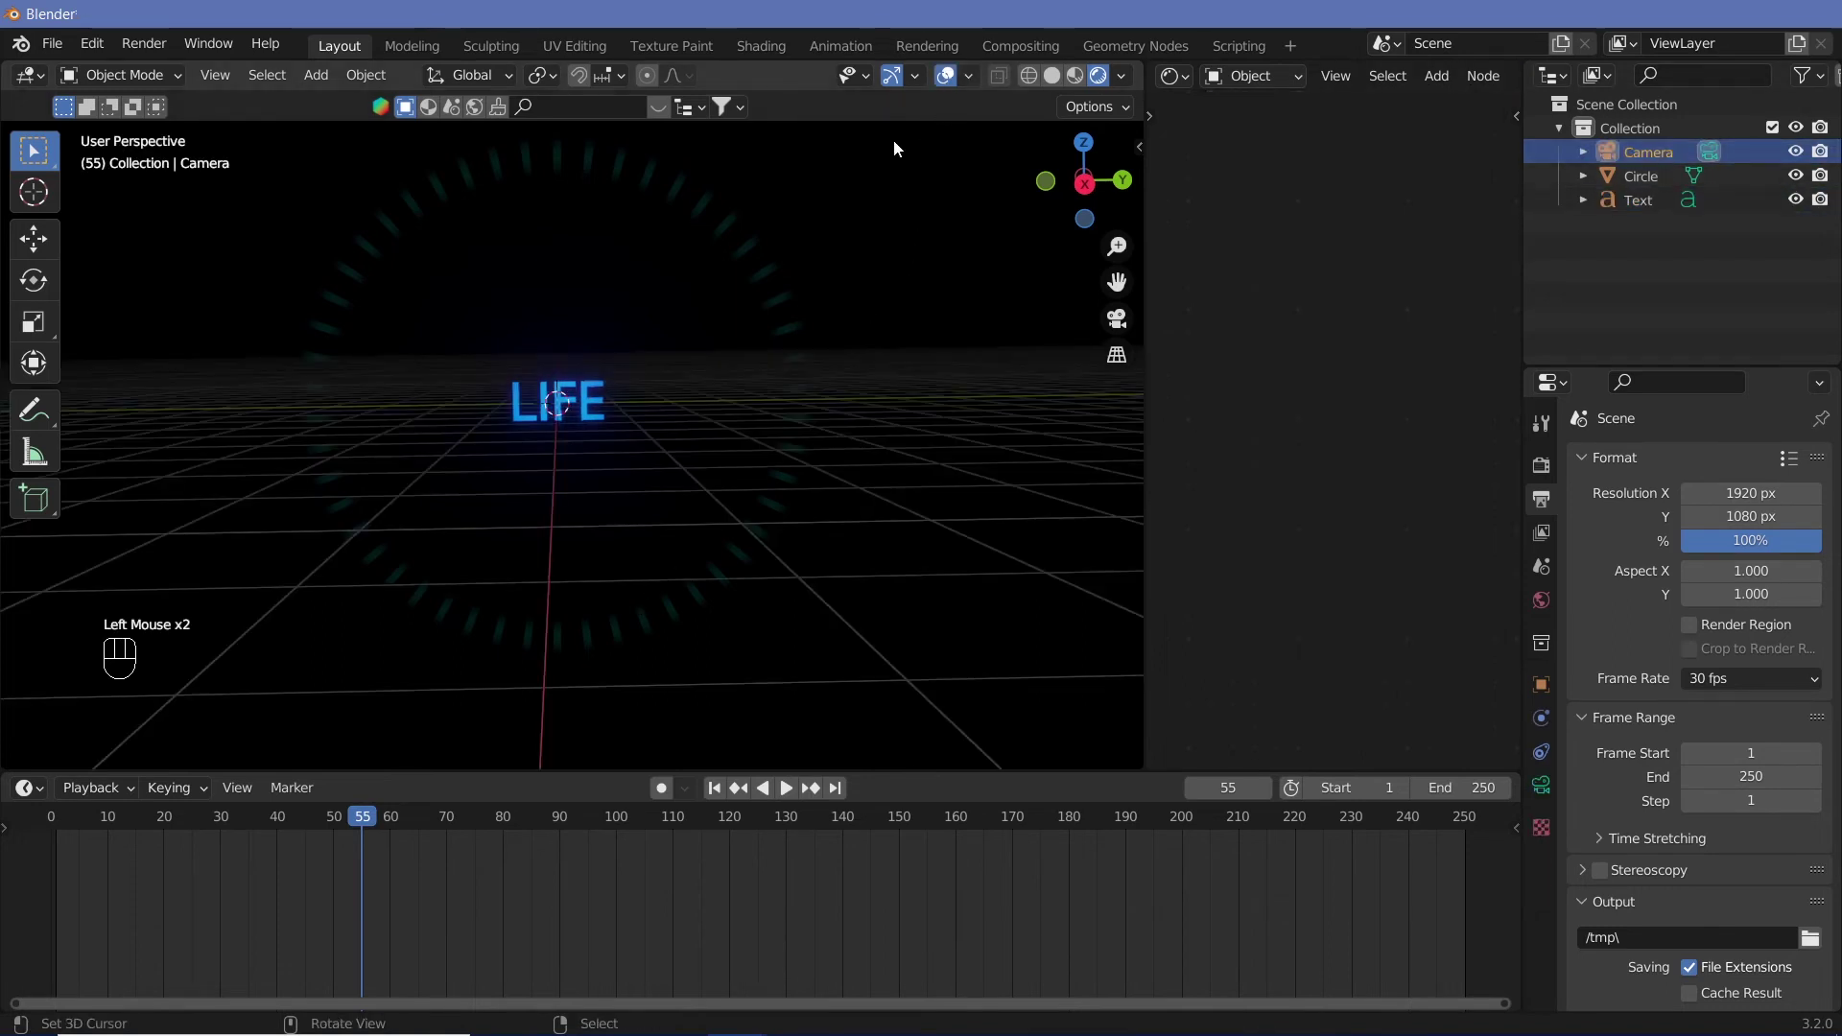
key("alt+g")
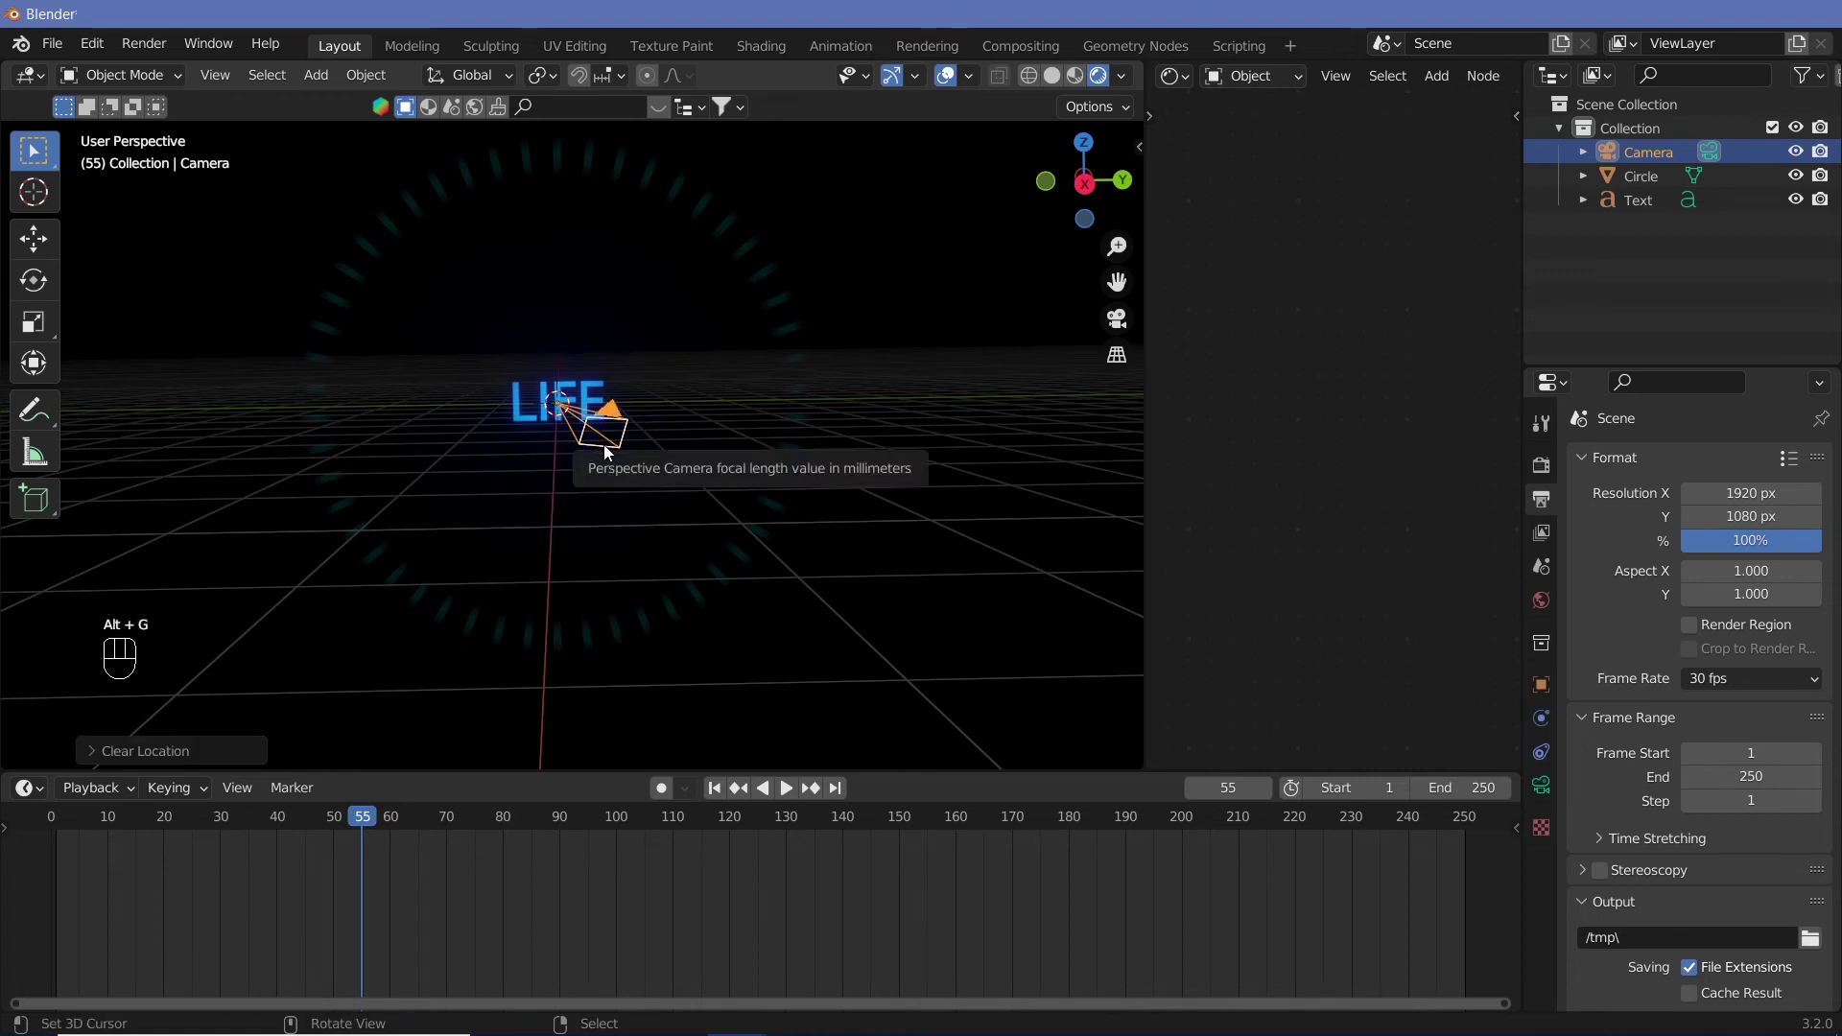
key("alt")
key("alt+r")
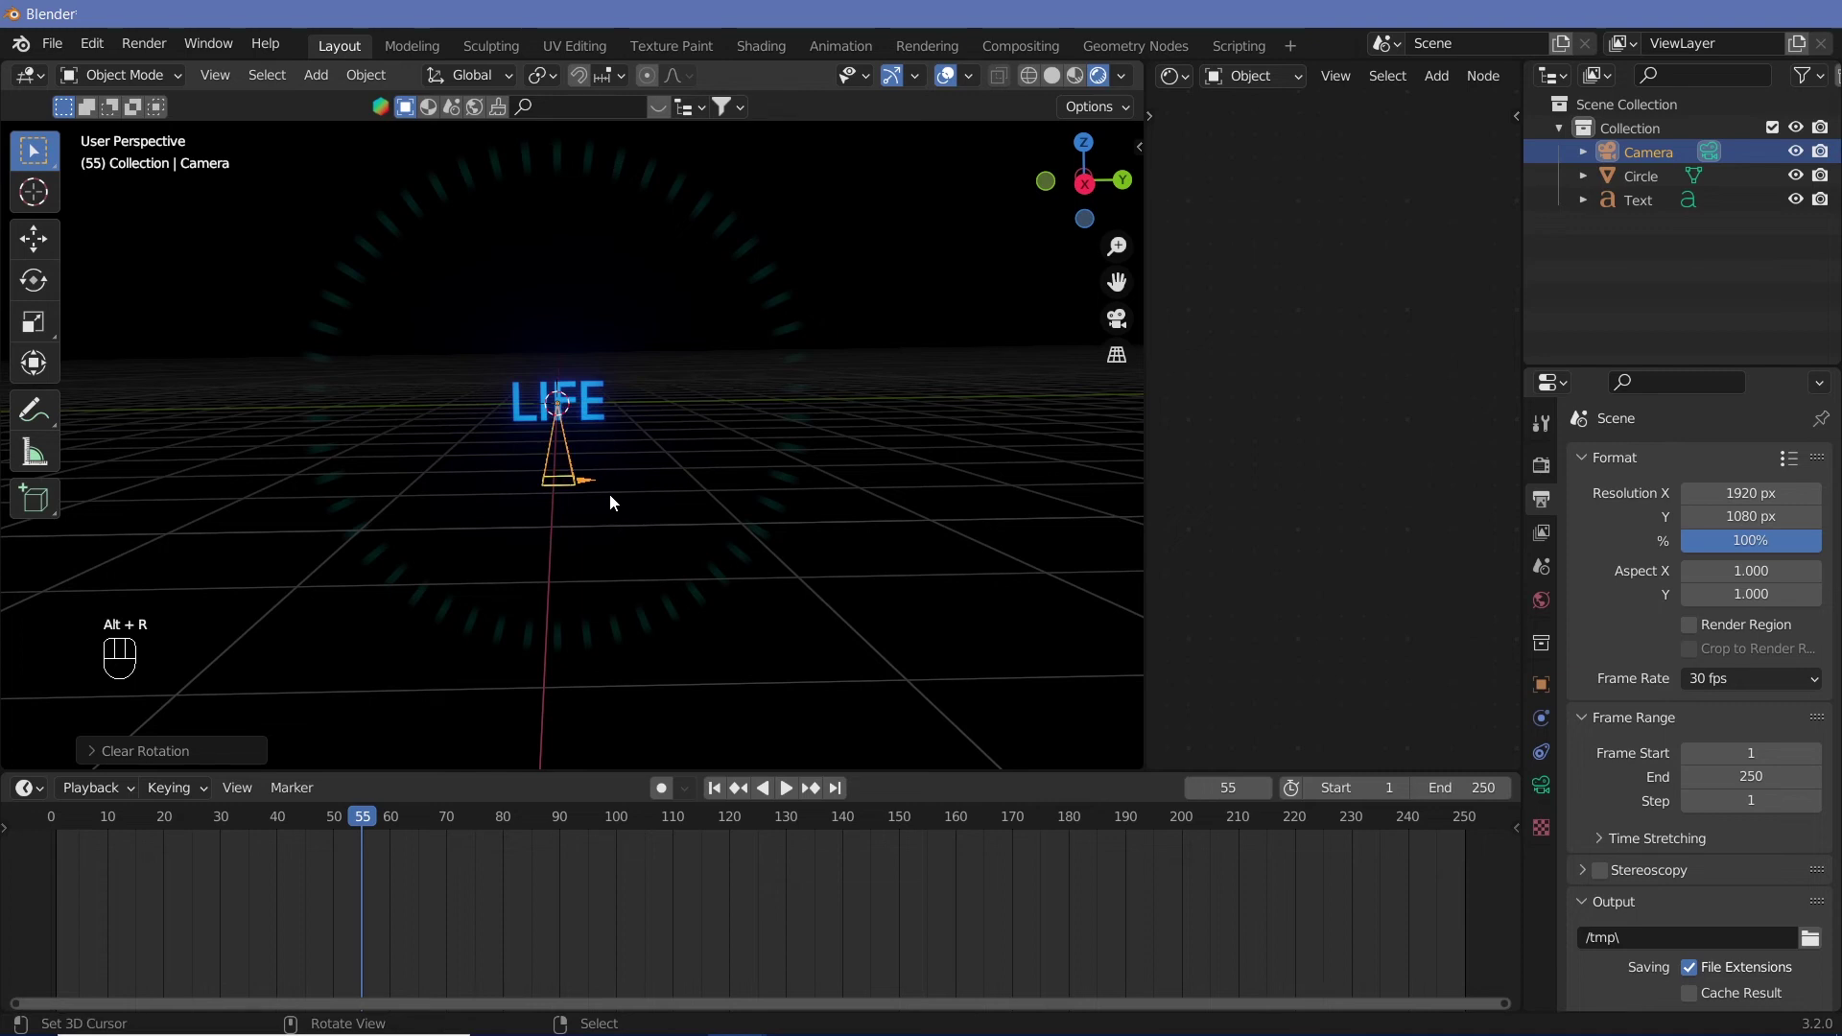
Rotate the camera 90 degrees about the Y axis and 90 degrees about the X axis
key("r")
key("y")
key("9")
key("0")
key("Return")
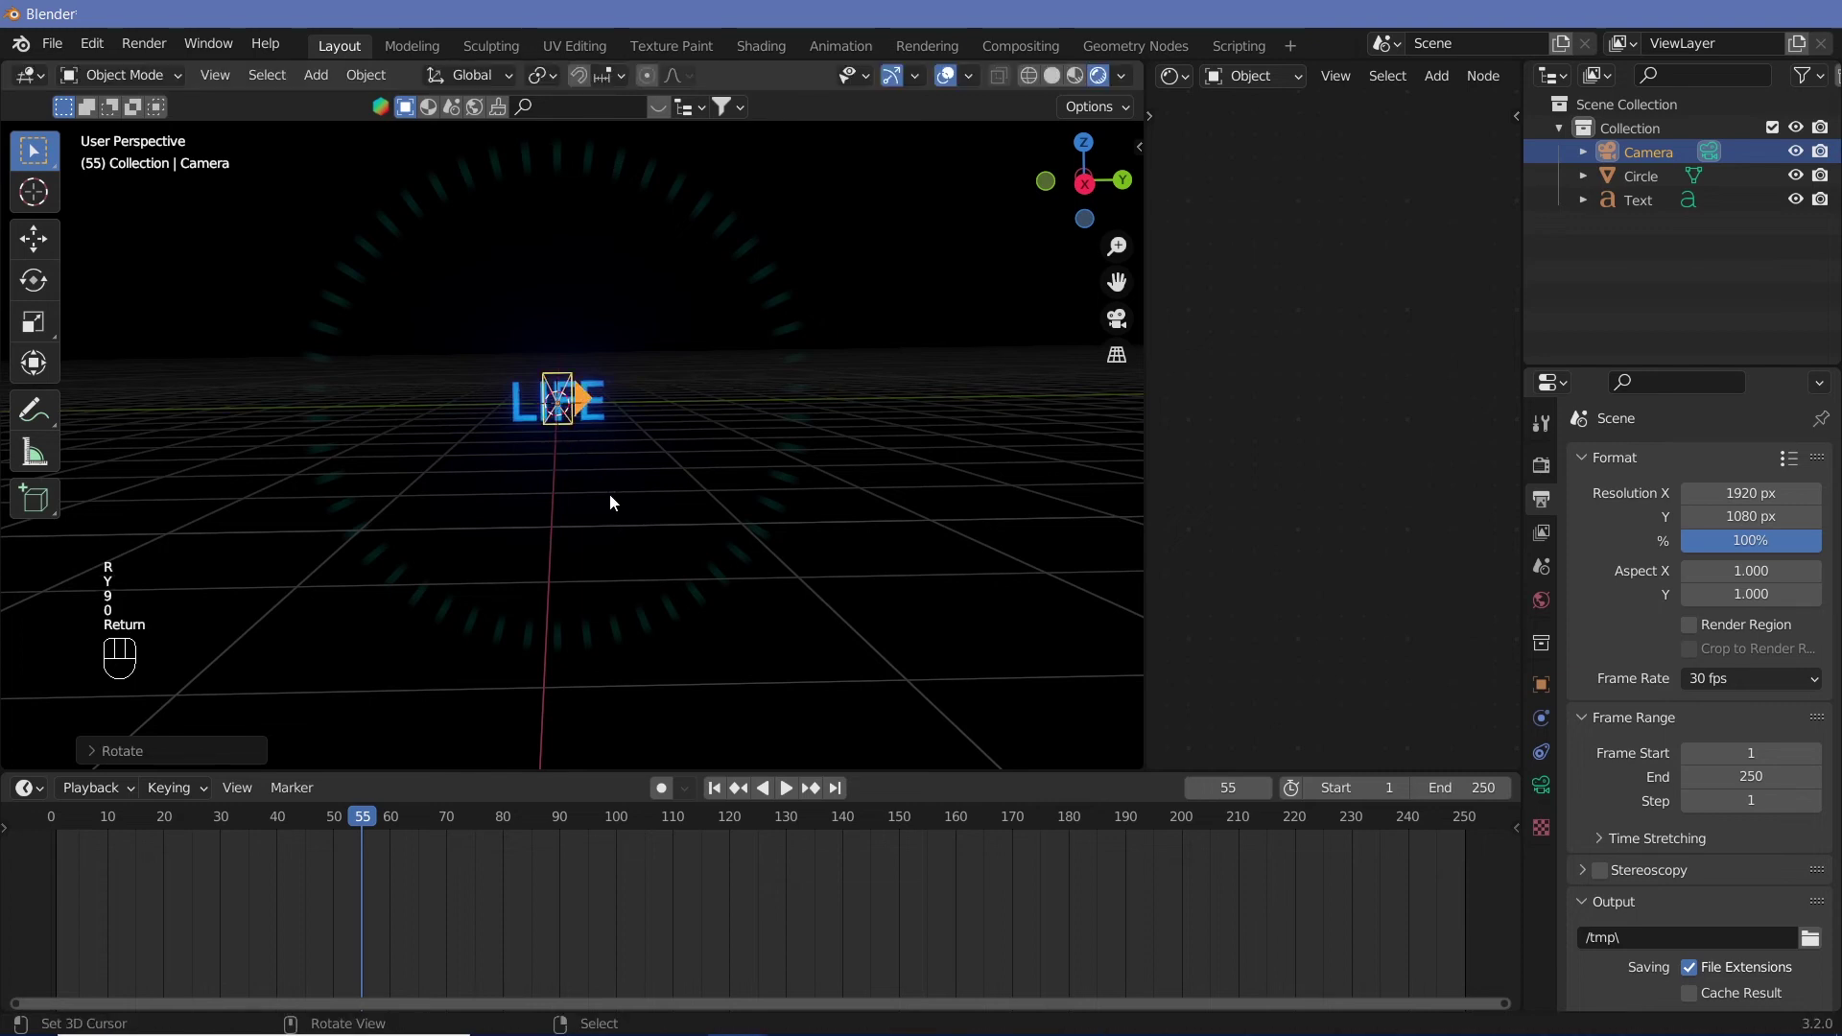
key("r")
key("x")
key("9")
key("0")
key("Return")
Move the camera back along the X axis, then 11 m further in camera view to frame the whole starburst
key("g")
key("x")
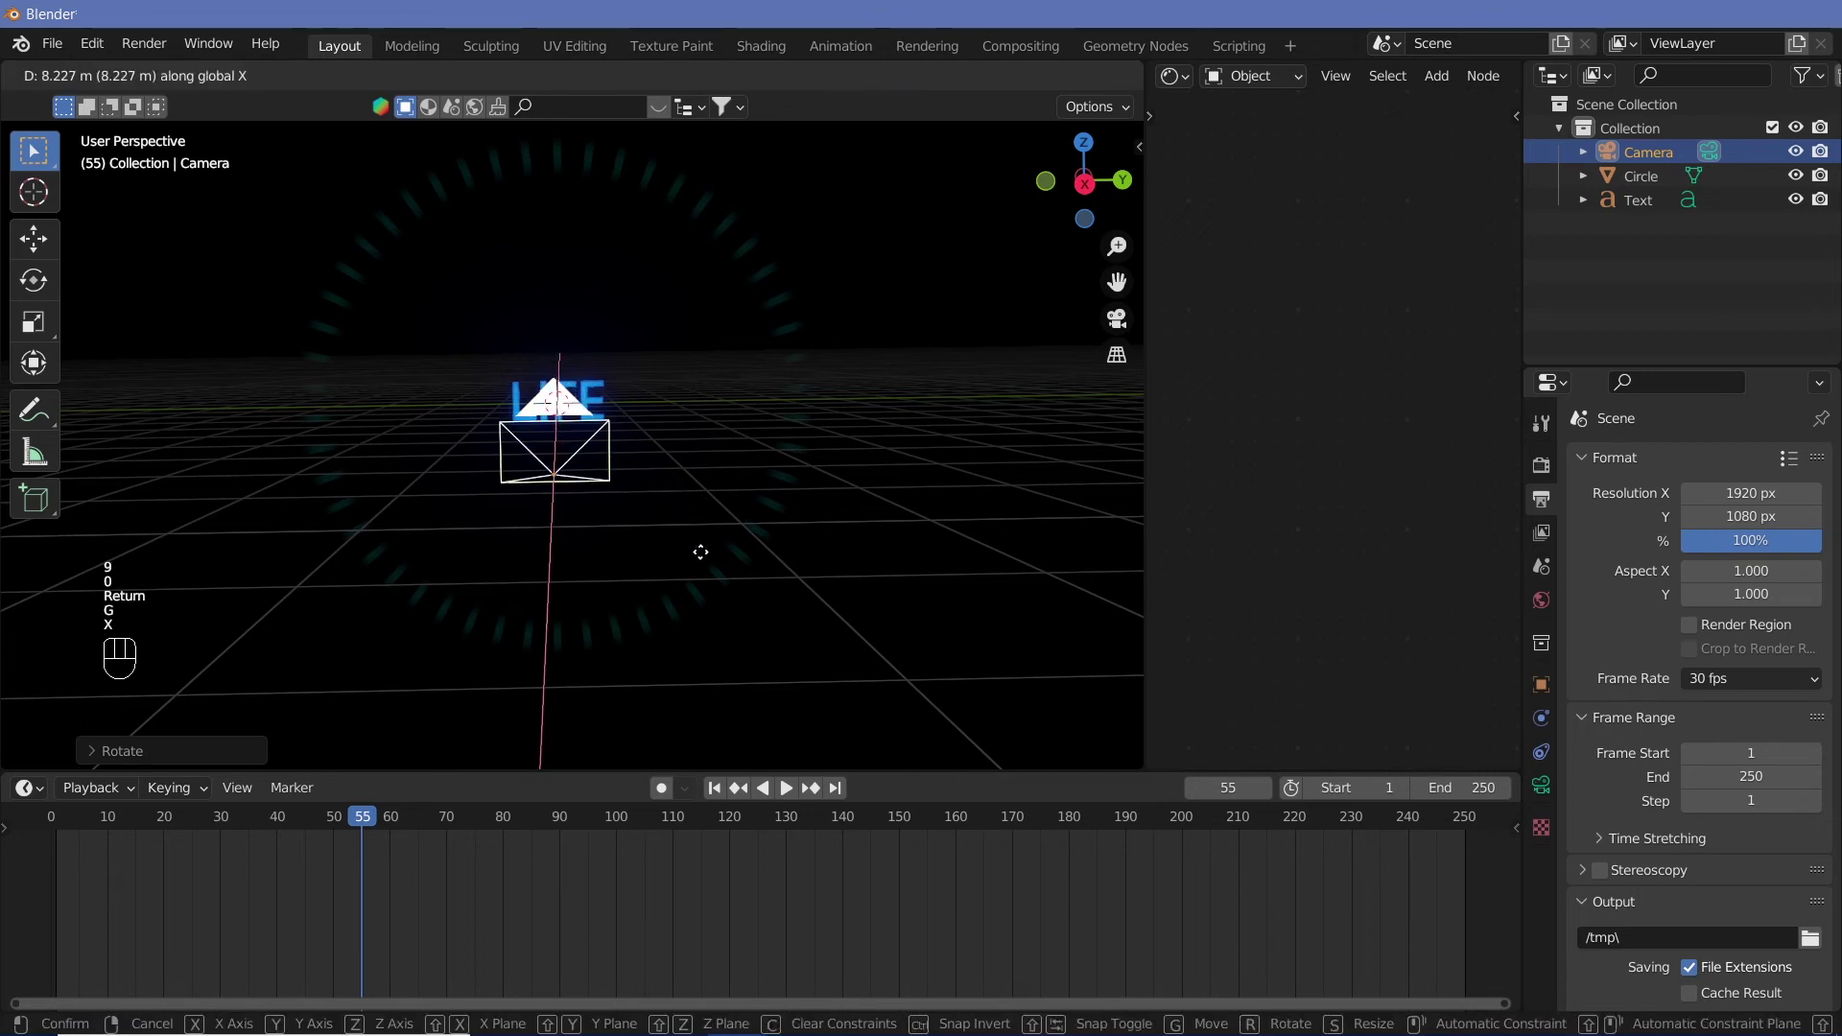
left_click(716, 209, "ctrl")
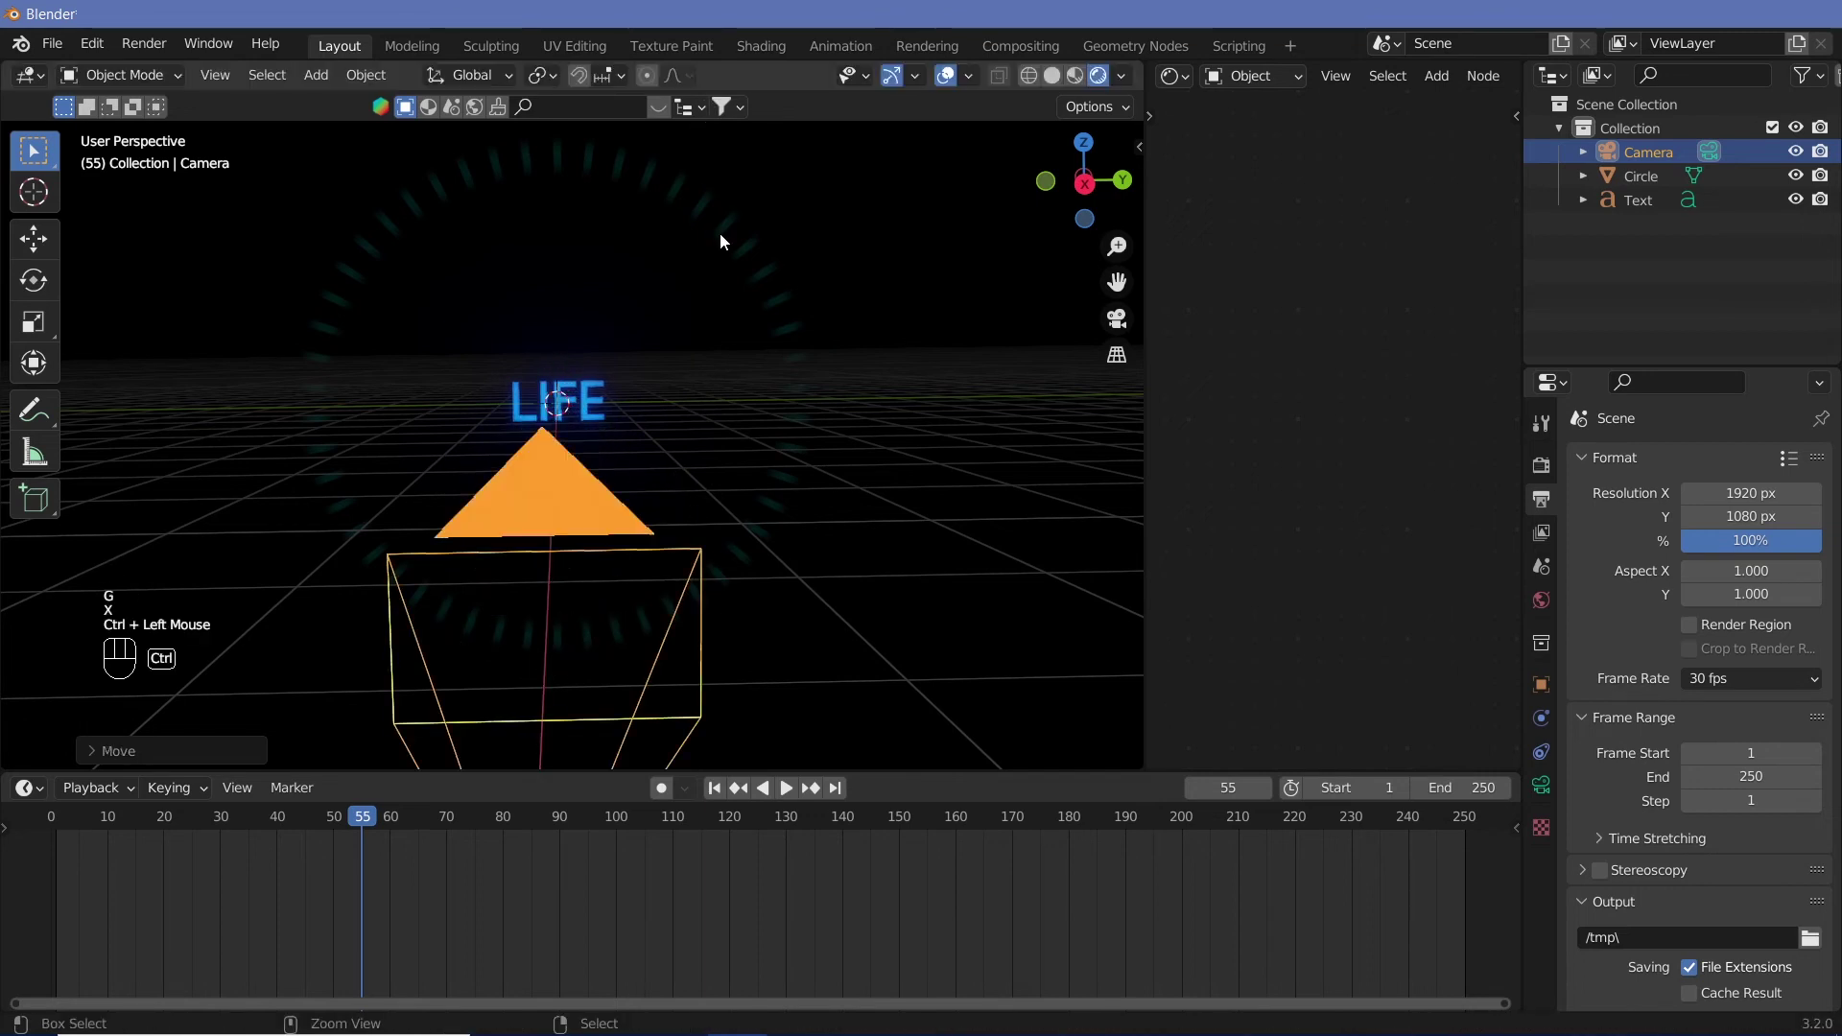
key("KP_0")
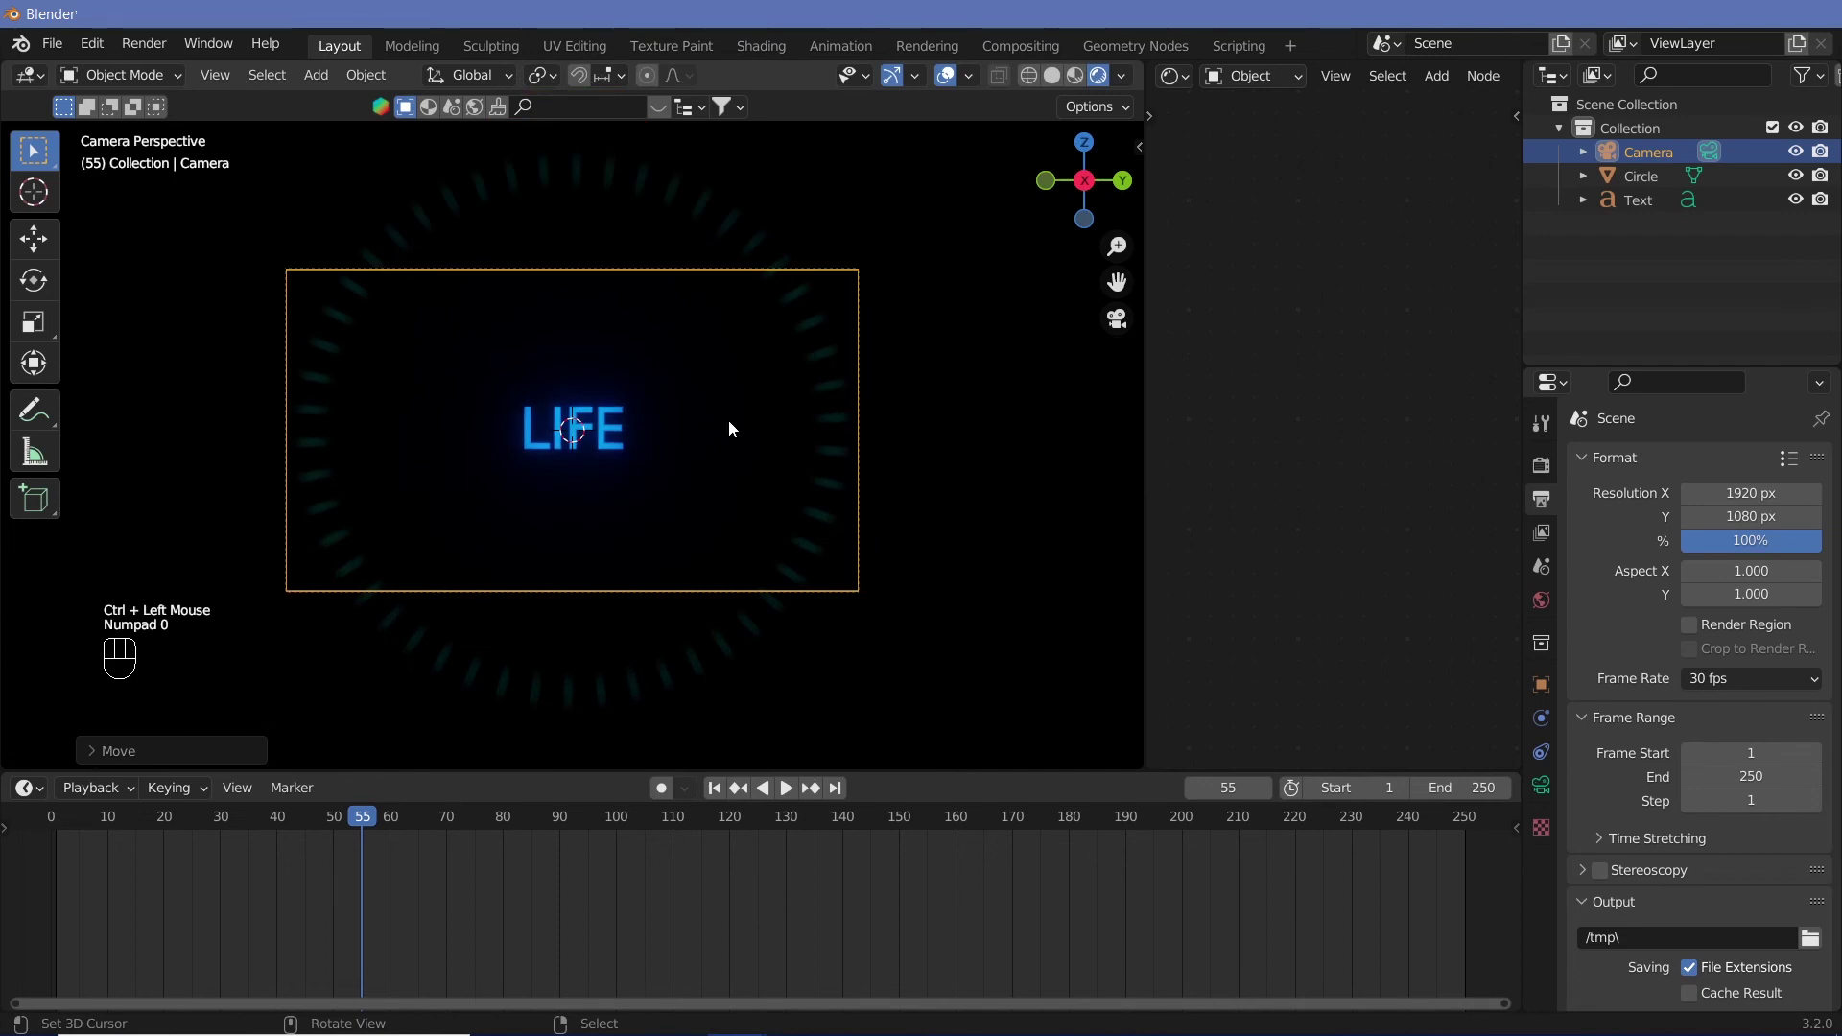
key("g")
key("x")
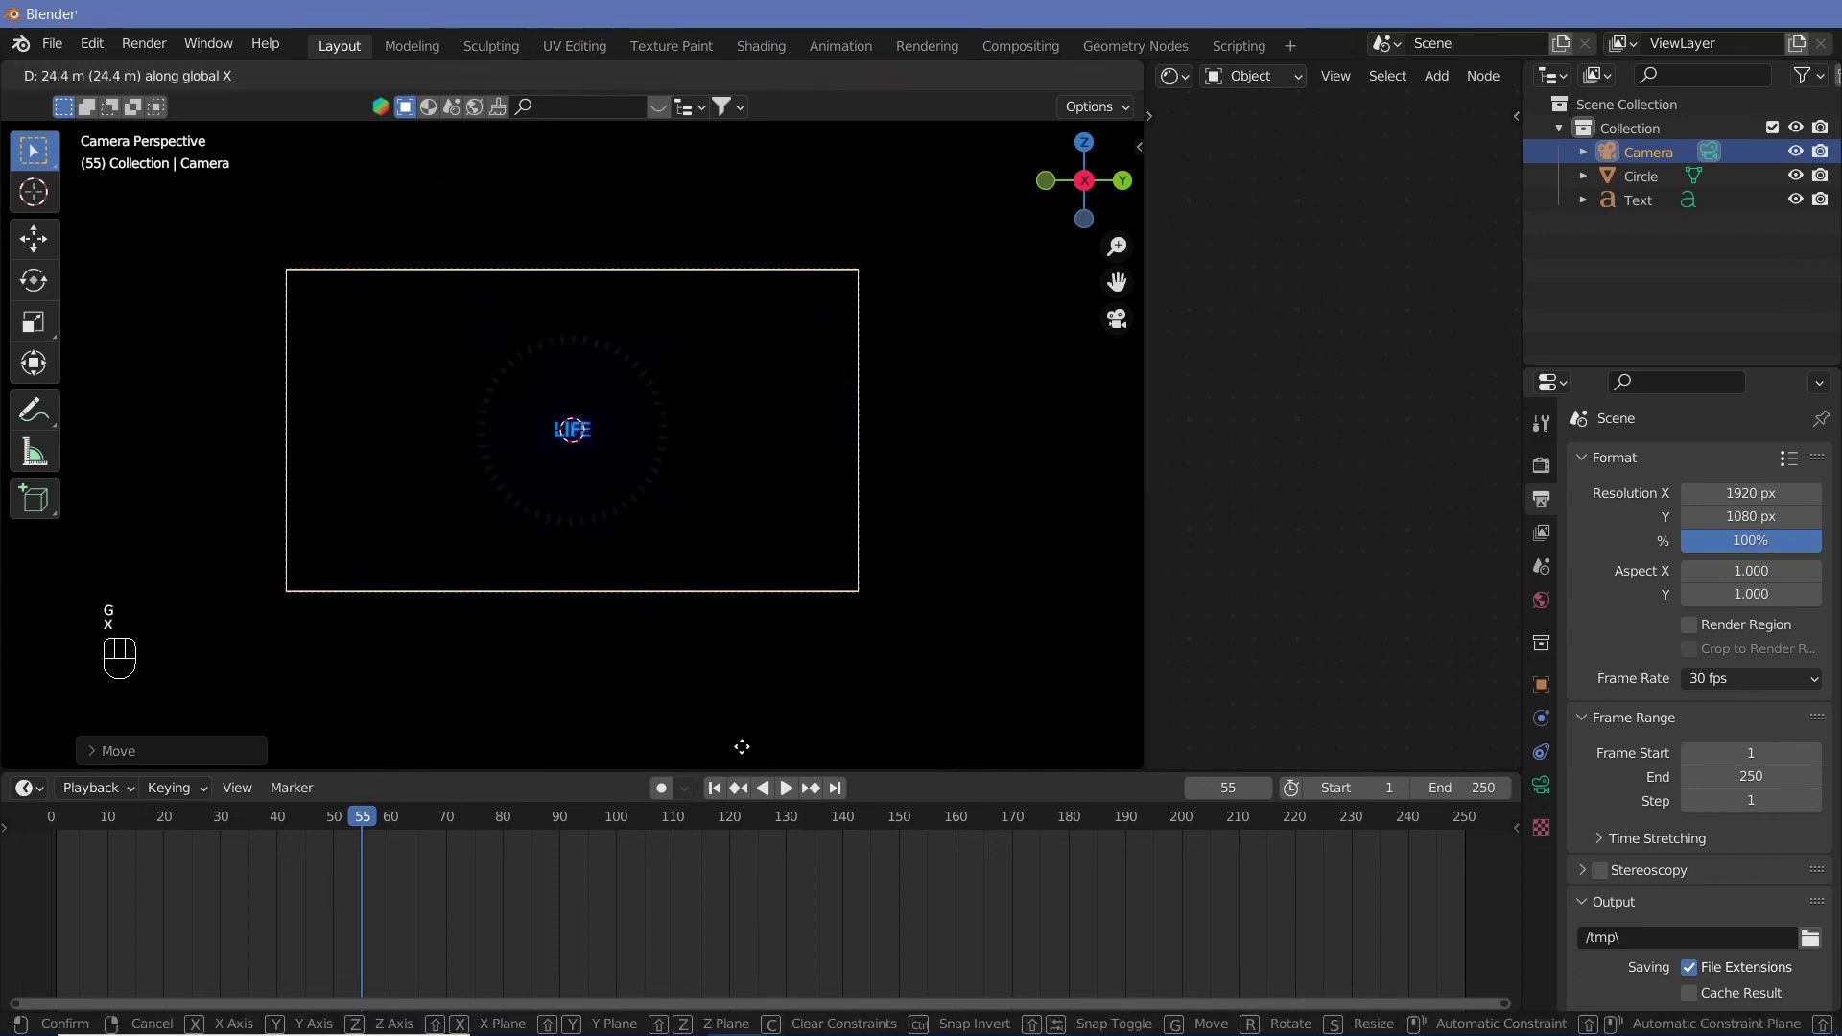
left_click(725, 637, "ctrl")
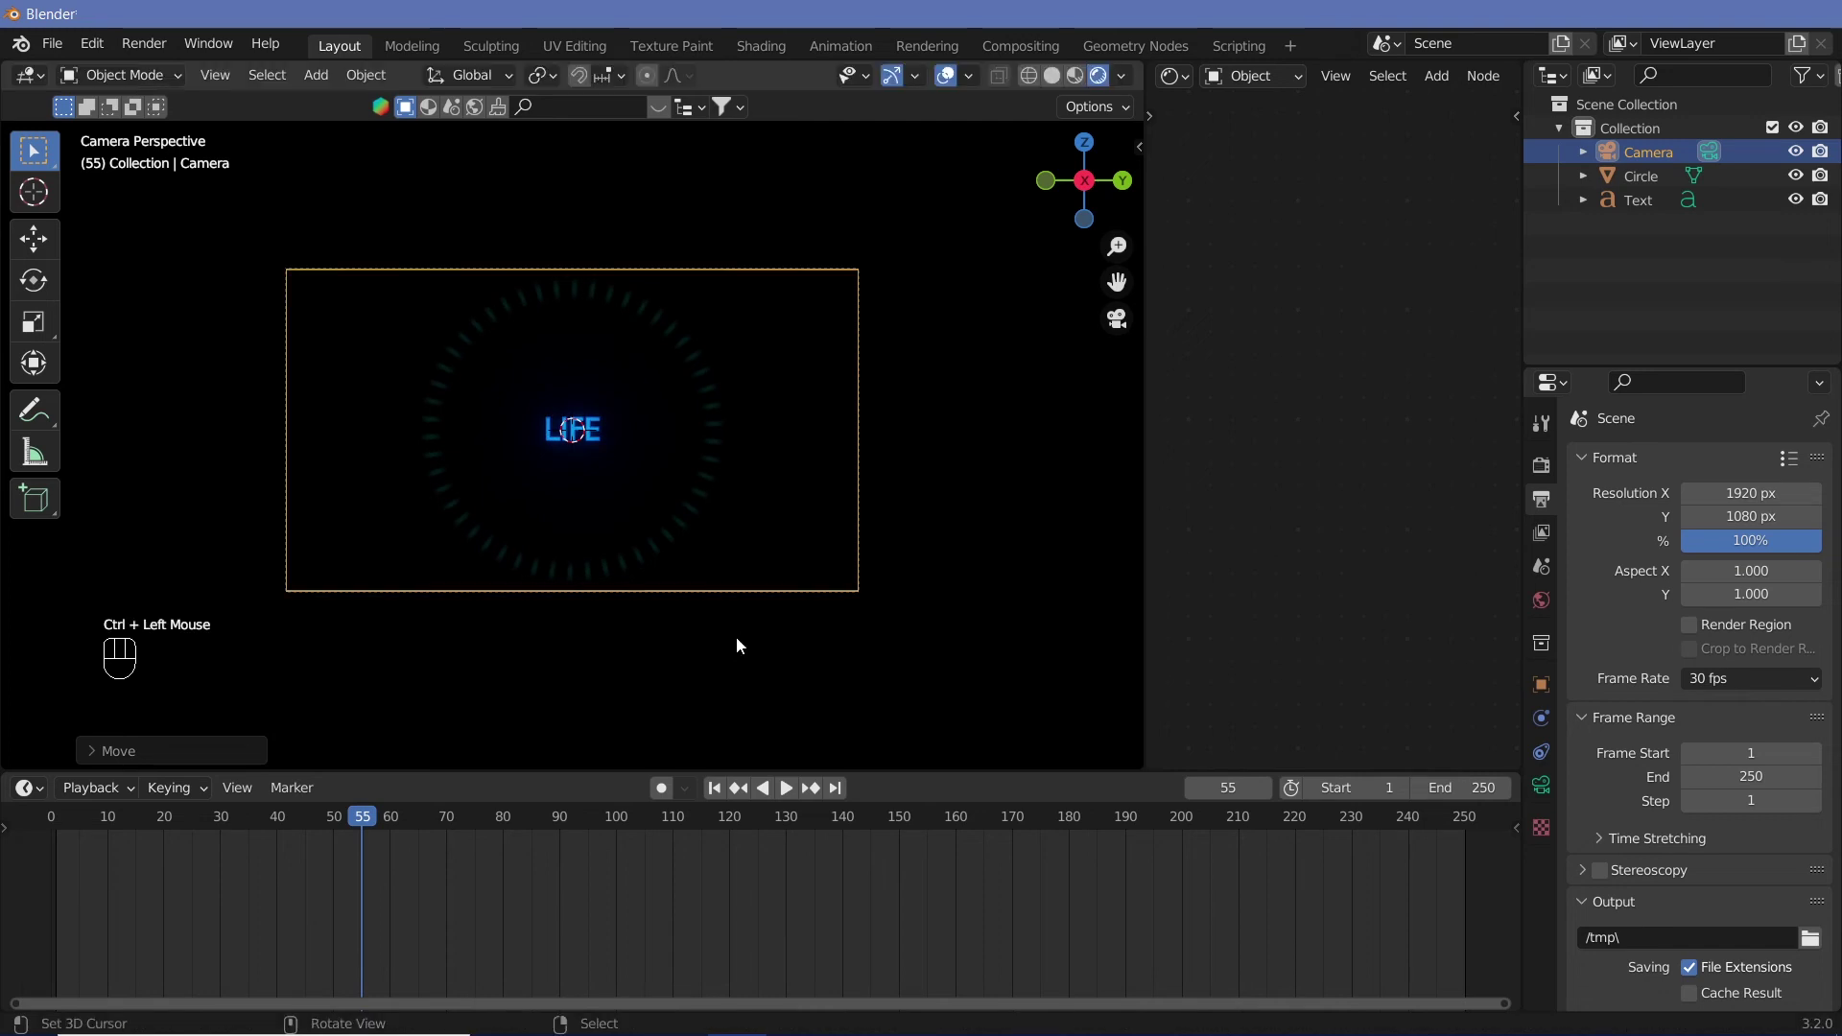
Set the animation's end frame to 60 and play it back
left_click(1541, 469)
left_click(1541, 500)
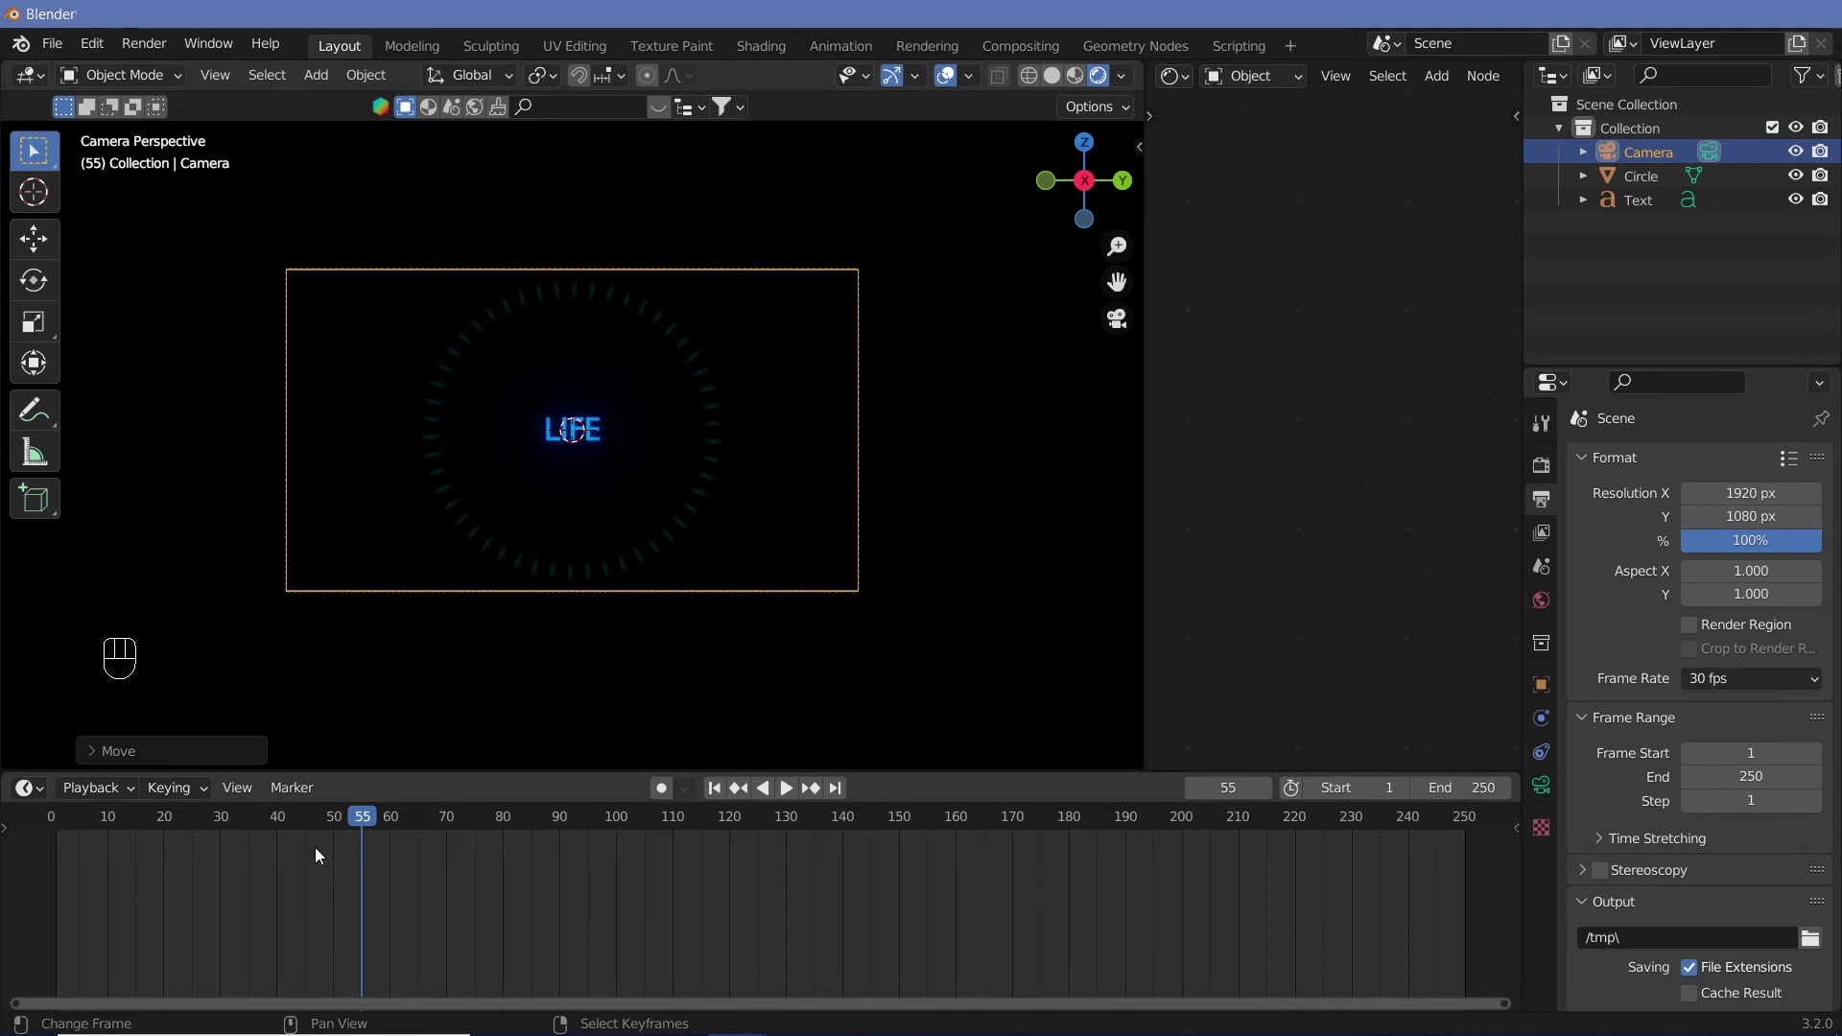
left_click_drag(298, 825, 387, 838)
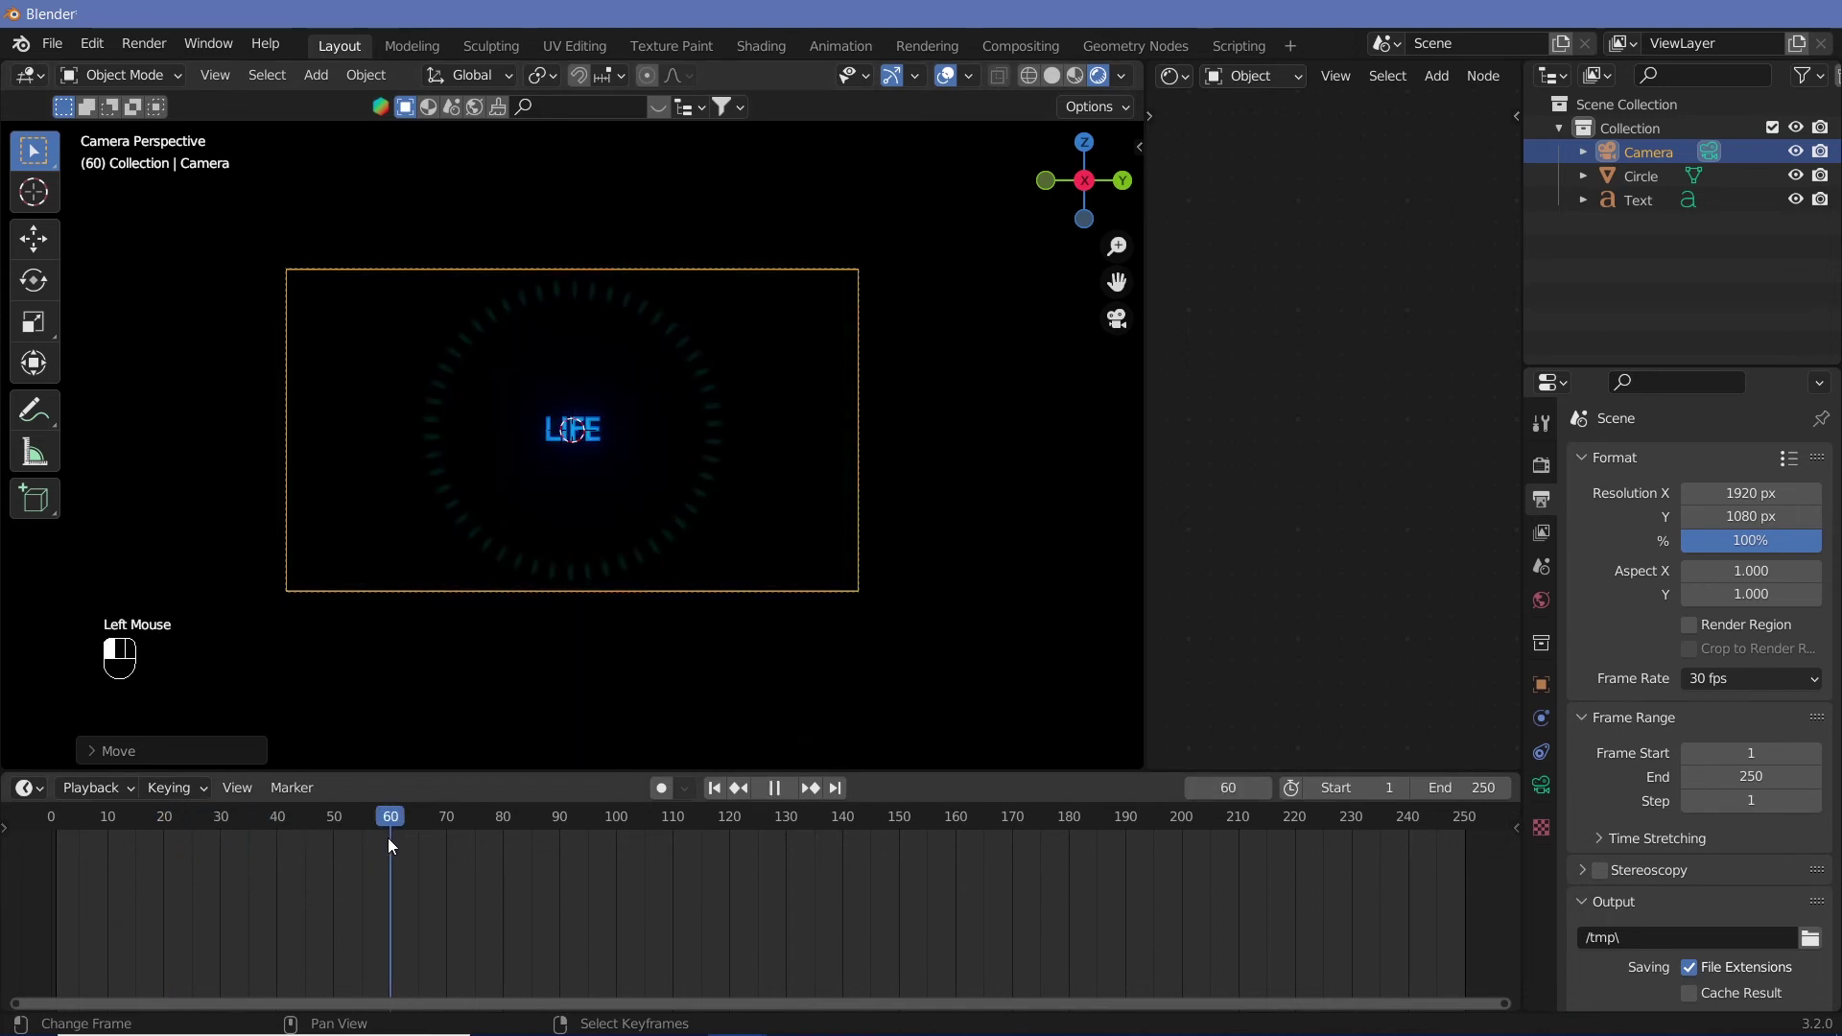
left_click(1449, 794)
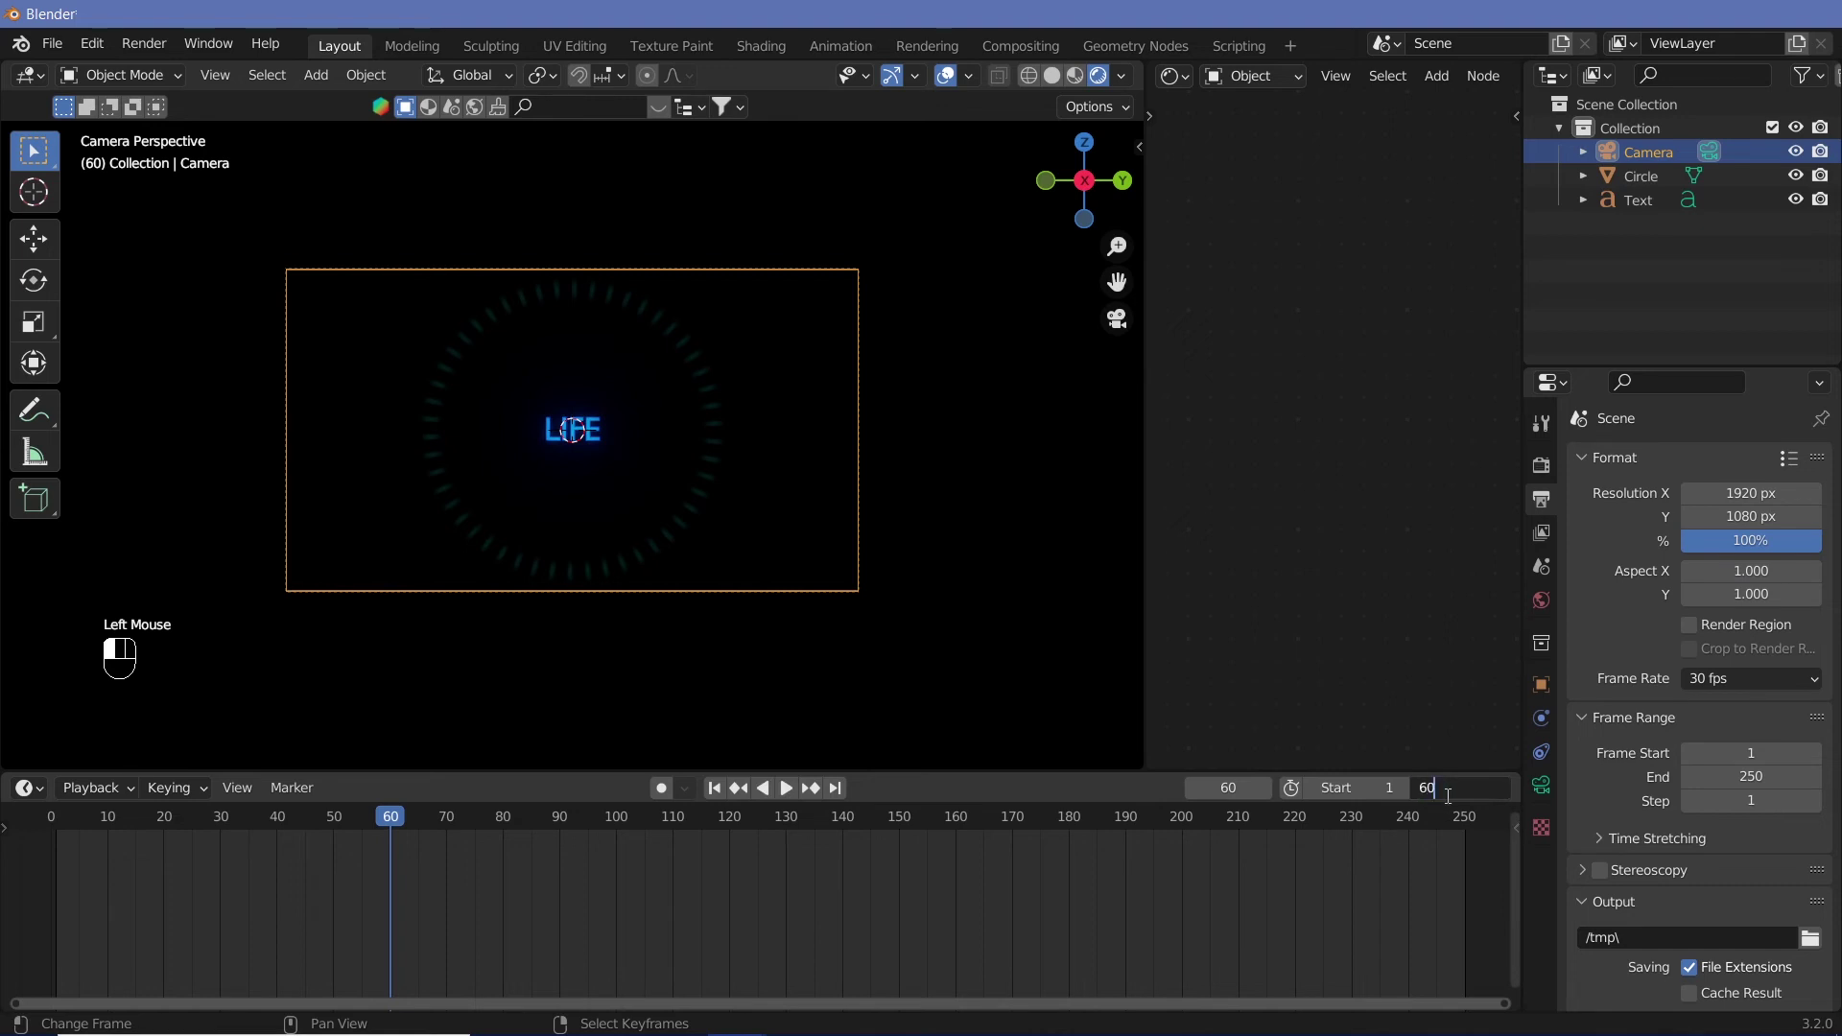
key("Return")
key("shift+space")
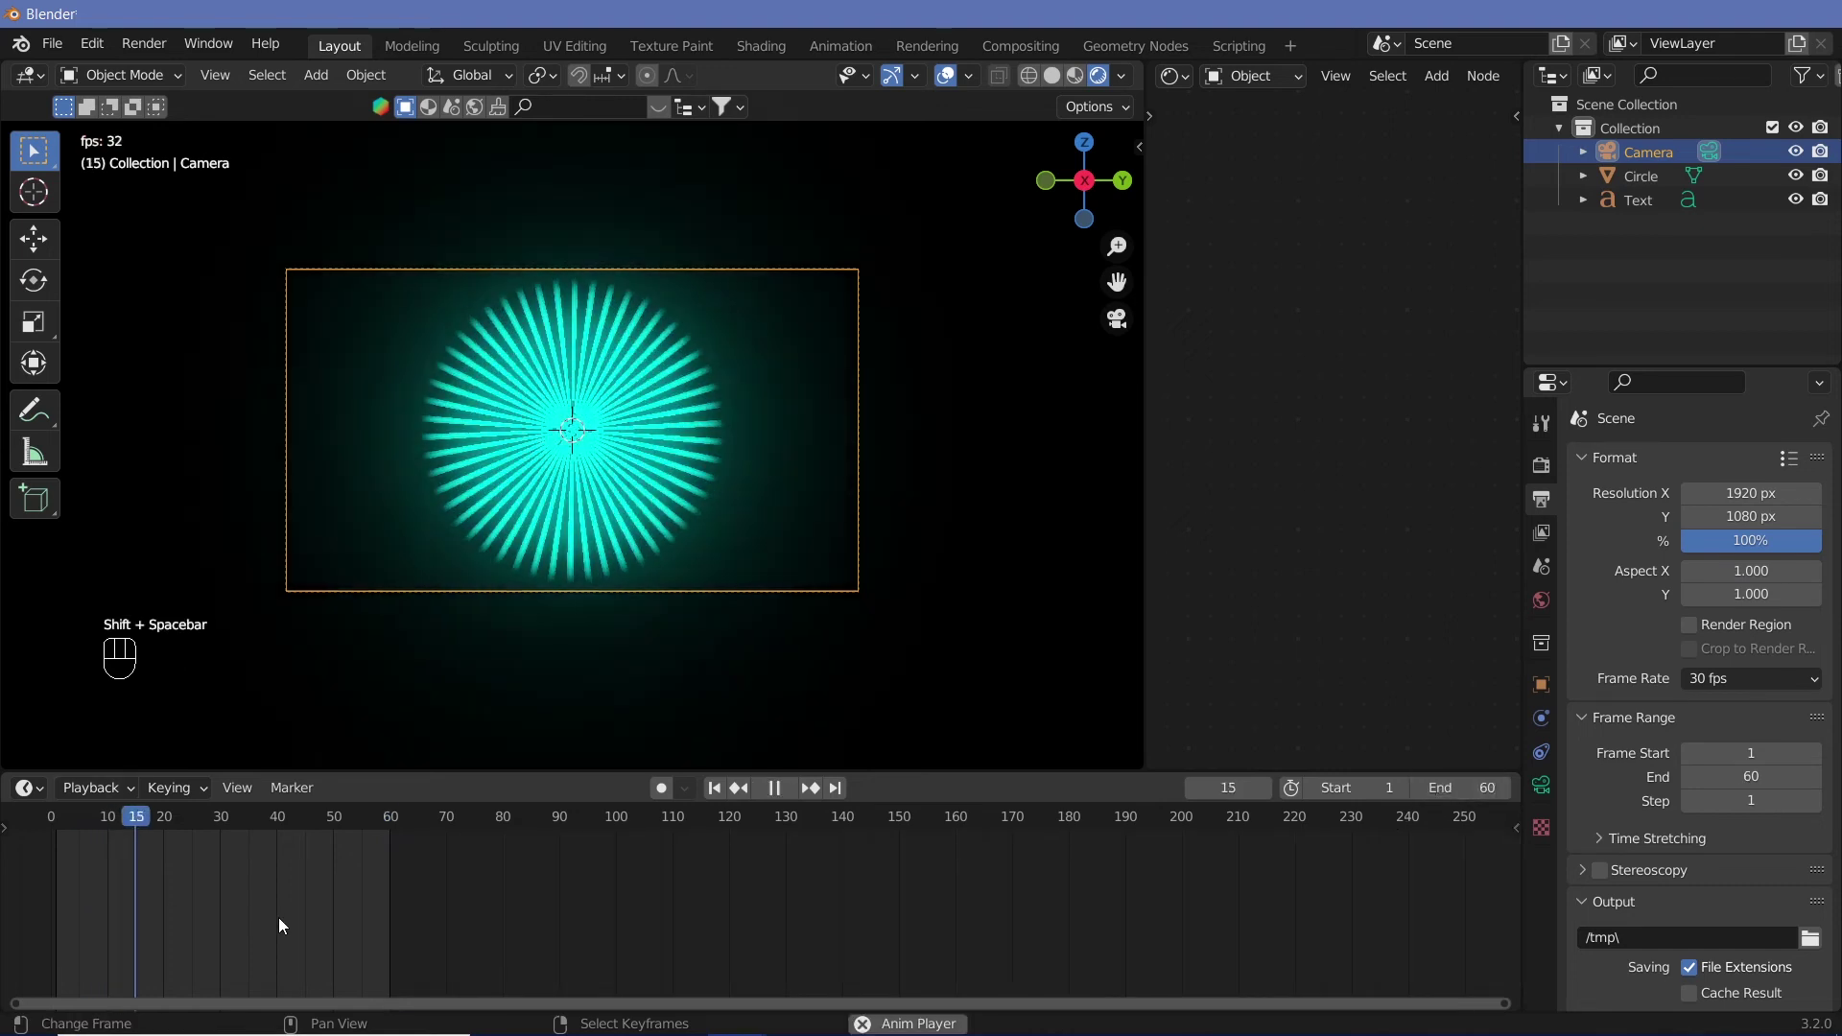
key("shift+space")
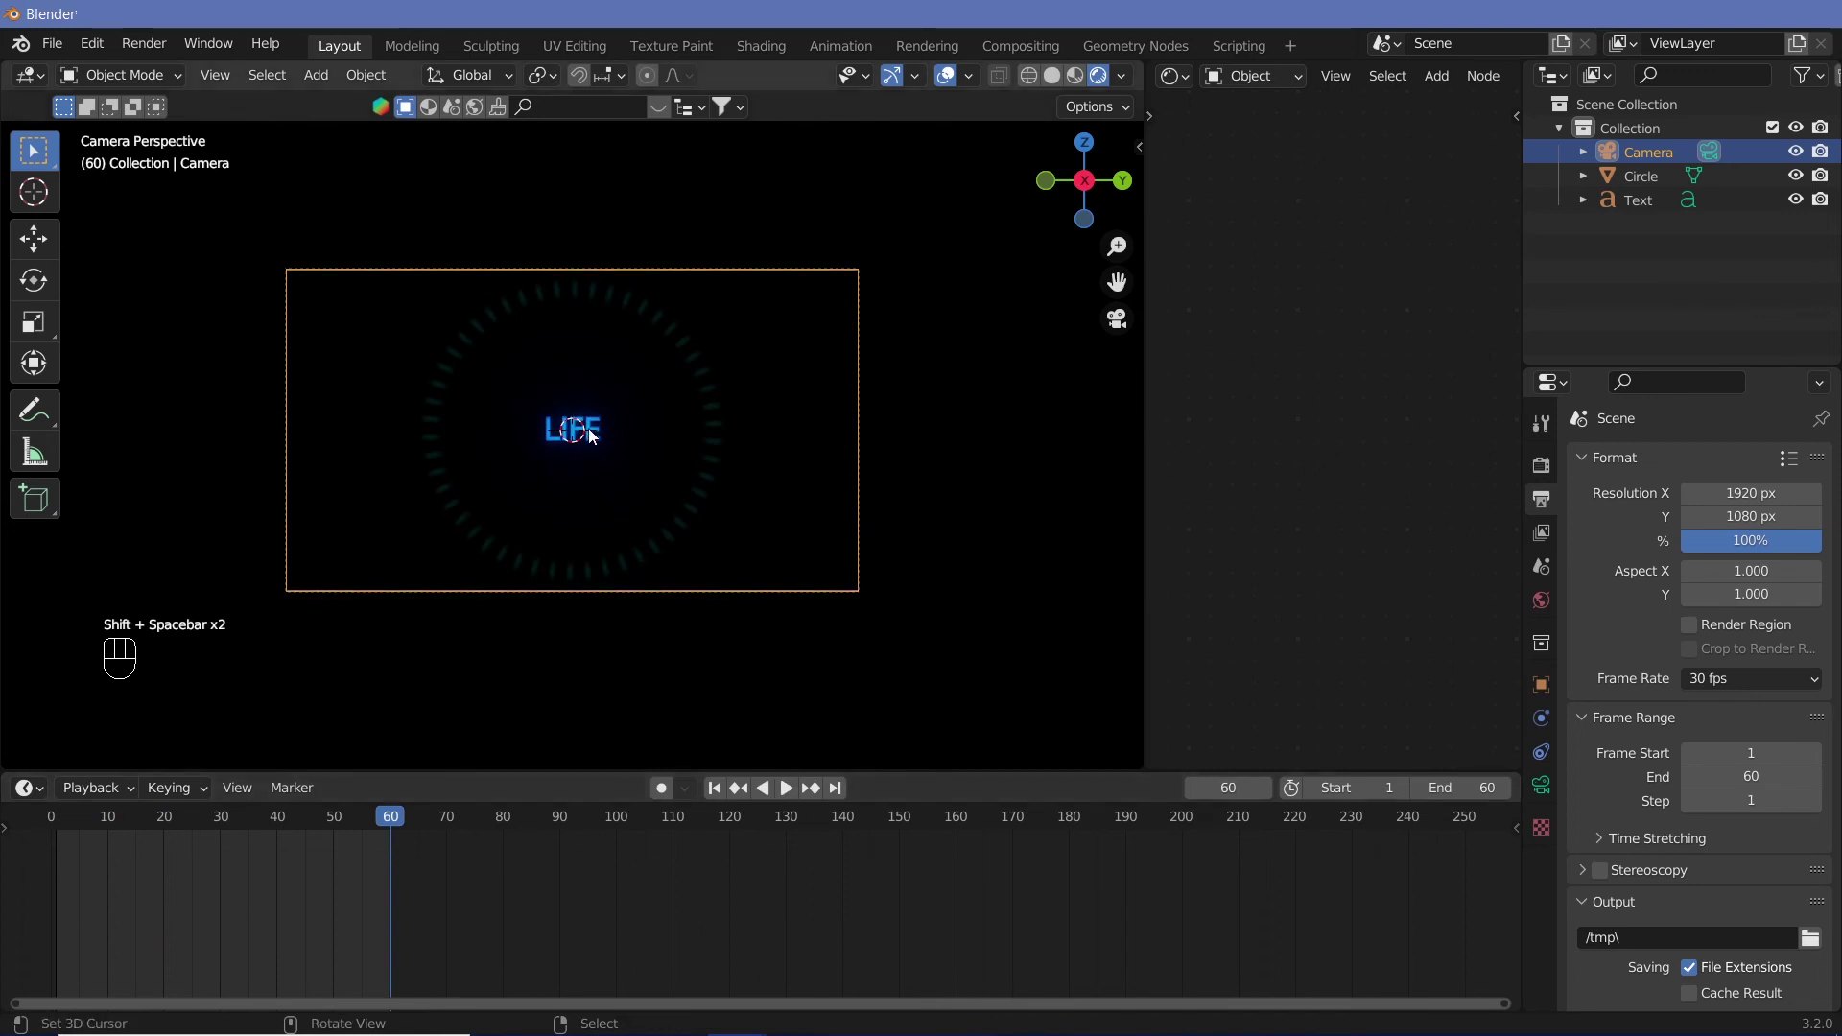
Select all objects and shift the displayed keyframes 12 frames later in the timeline
key("a")
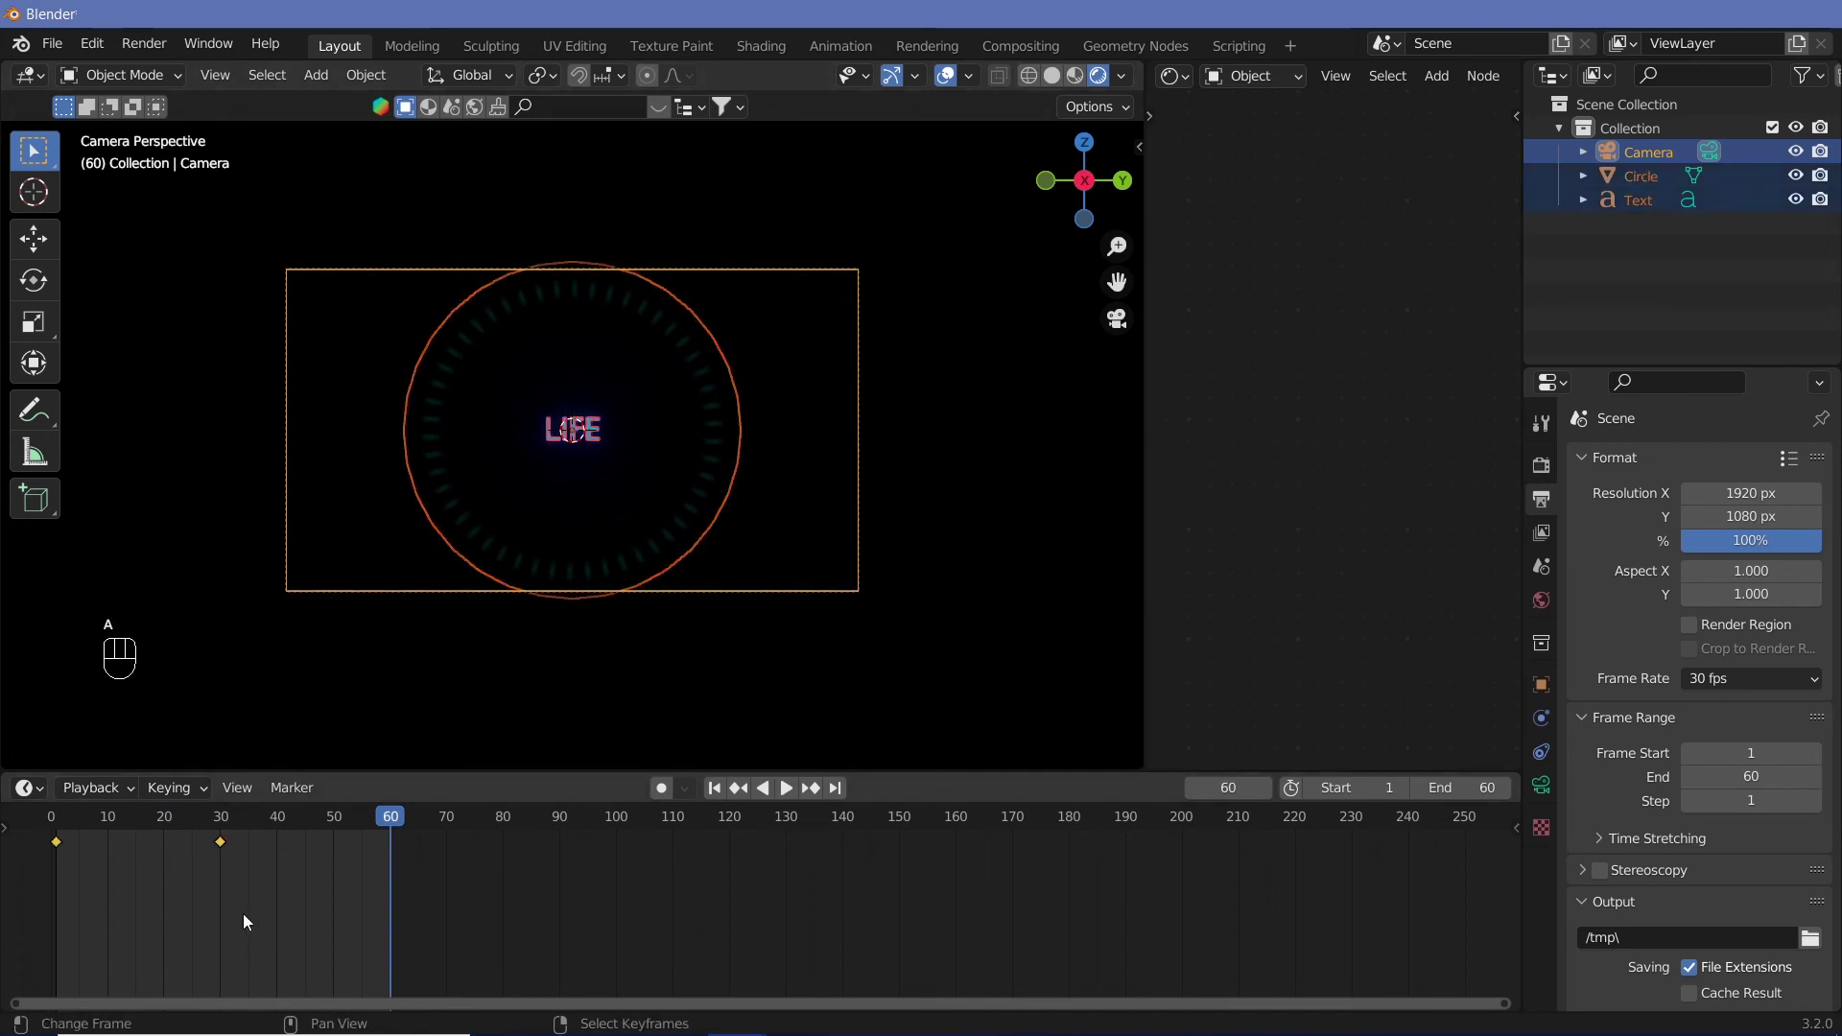
key("g")
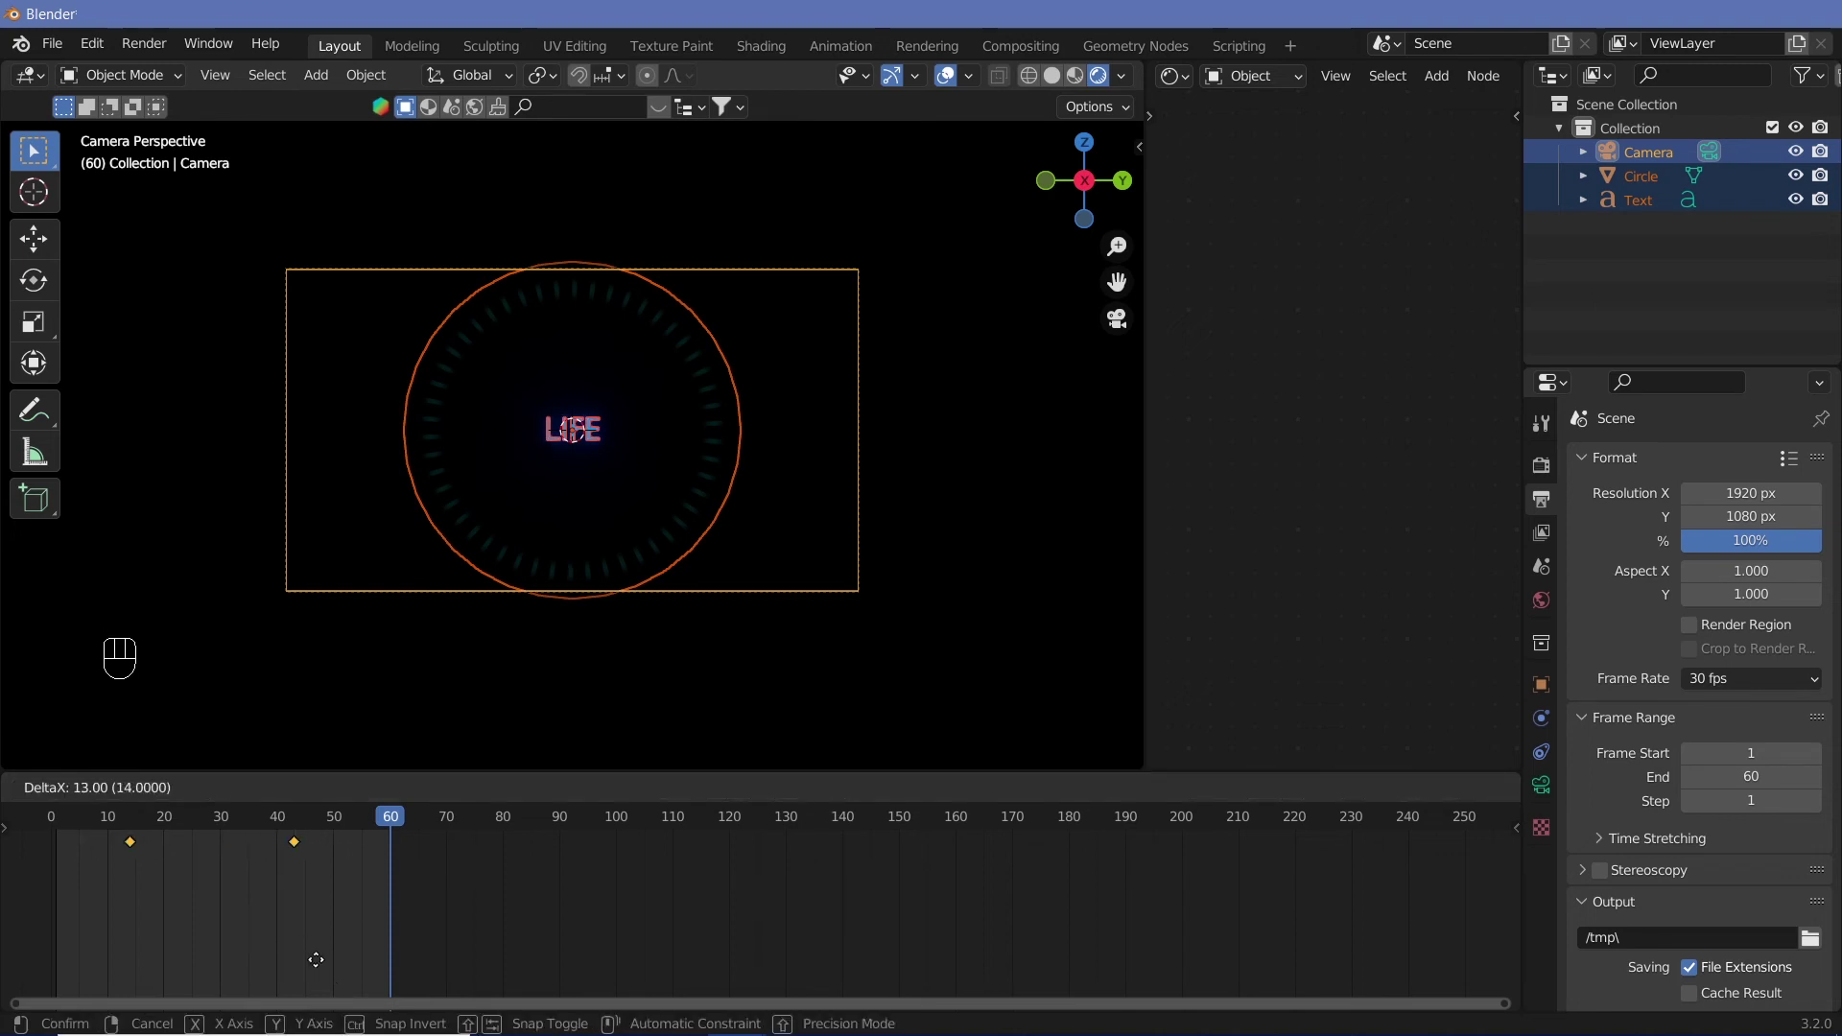
type("12")
key("Return")
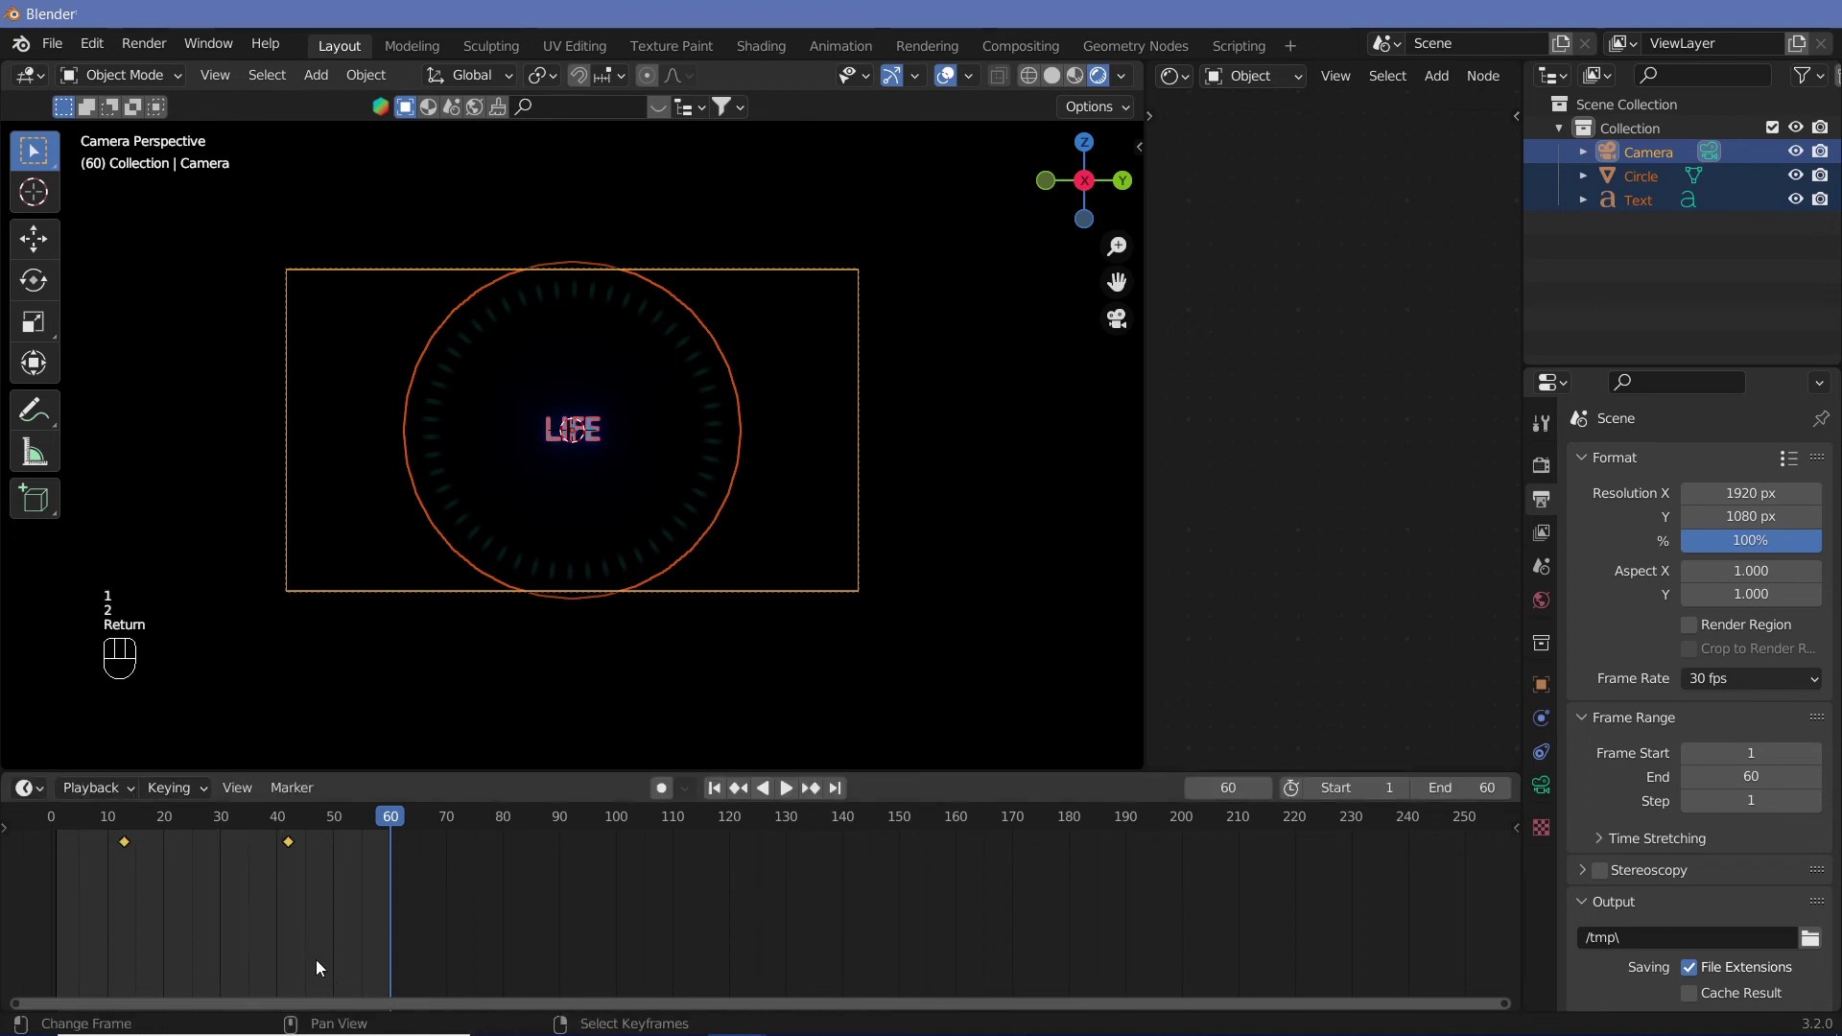
Hide the viewport overlays and play the animation from frame 0
left_click_drag(90, 825, 54, 826)
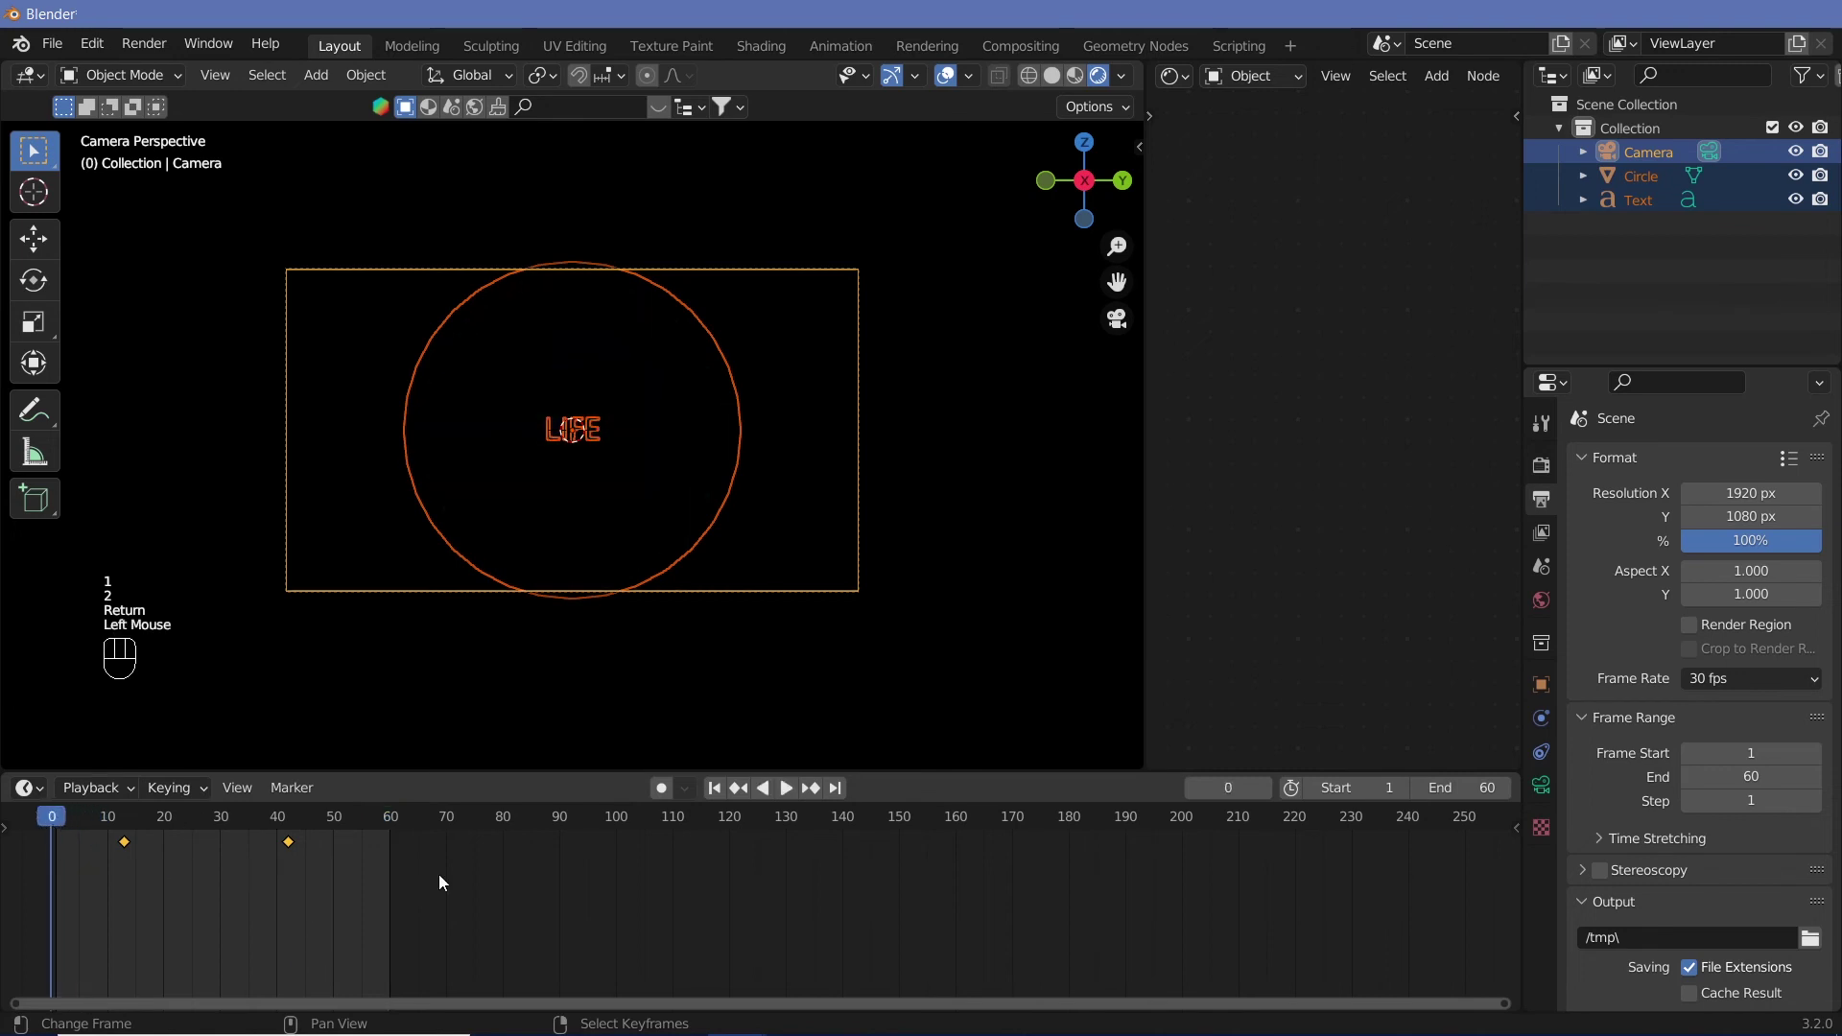
left_click(945, 74)
key("shift+space")
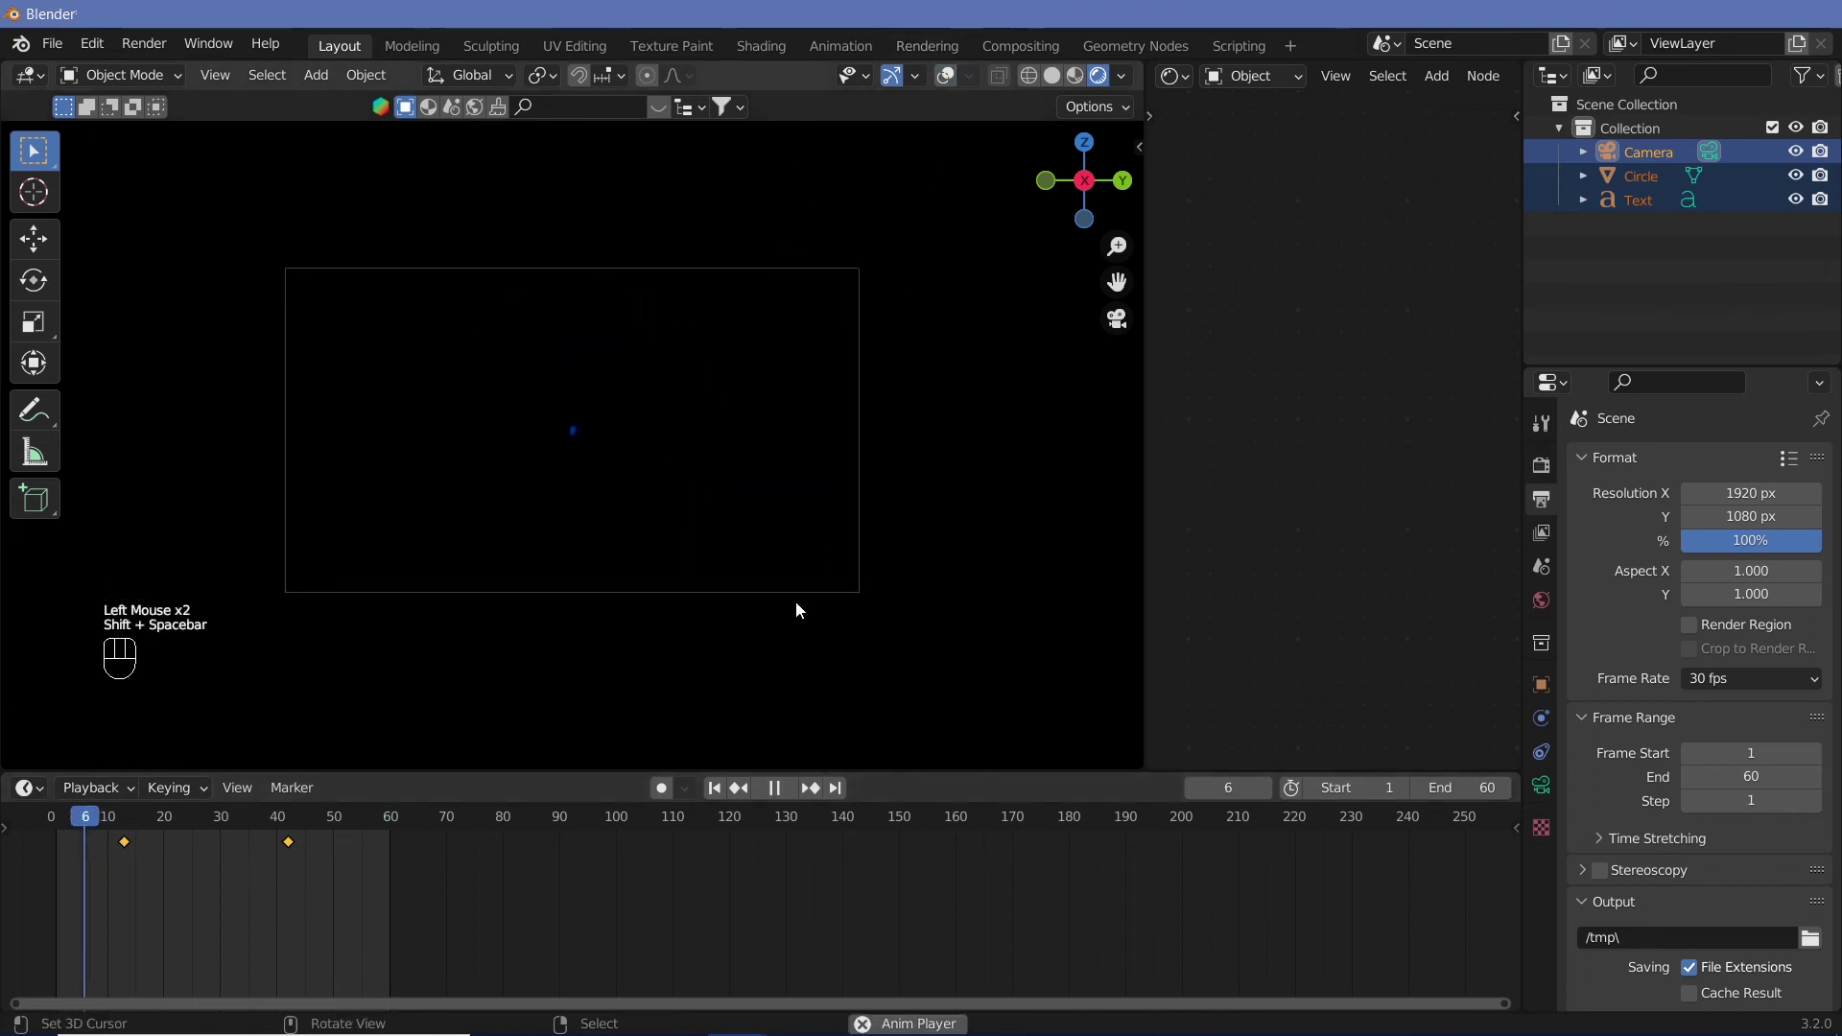
Shift the keyframes of the LIFE text's Wave Texture node 10 frames later, followed by another 2 frames
left_click(116, 831)
right_click(580, 415)
right_click(574, 435)
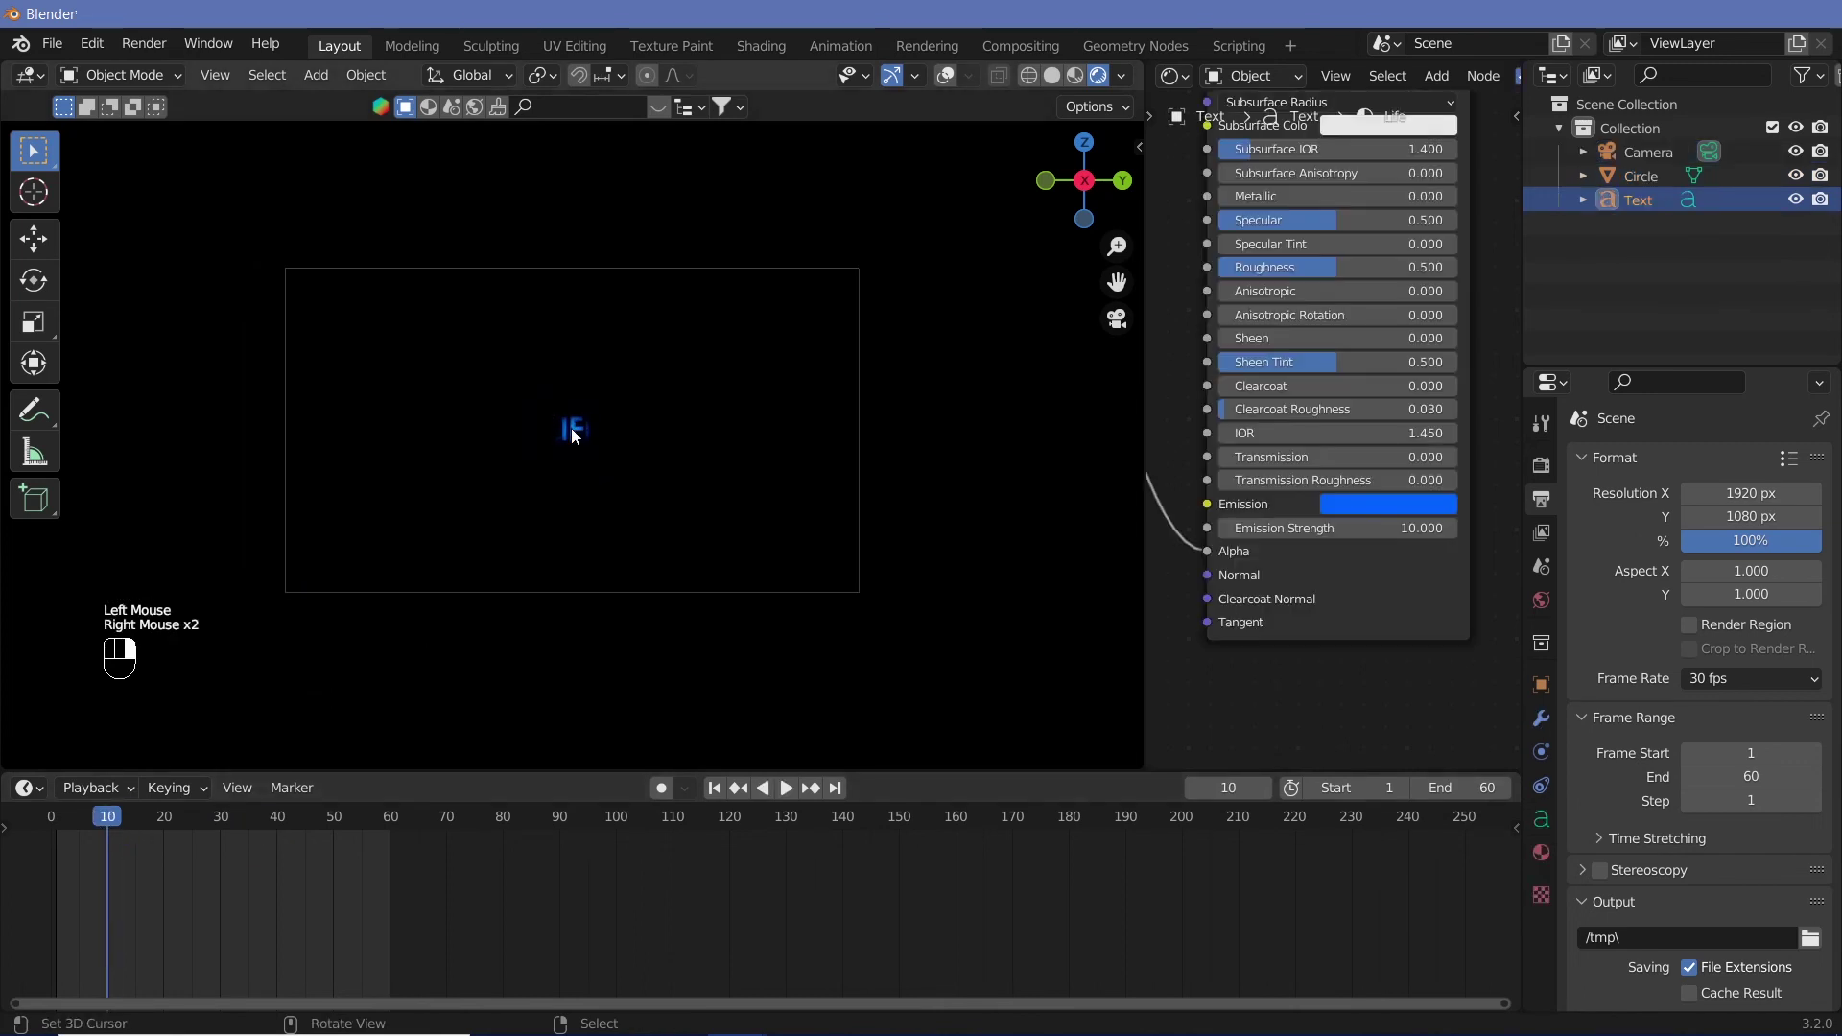
right_click(574, 435)
right_click(574, 435)
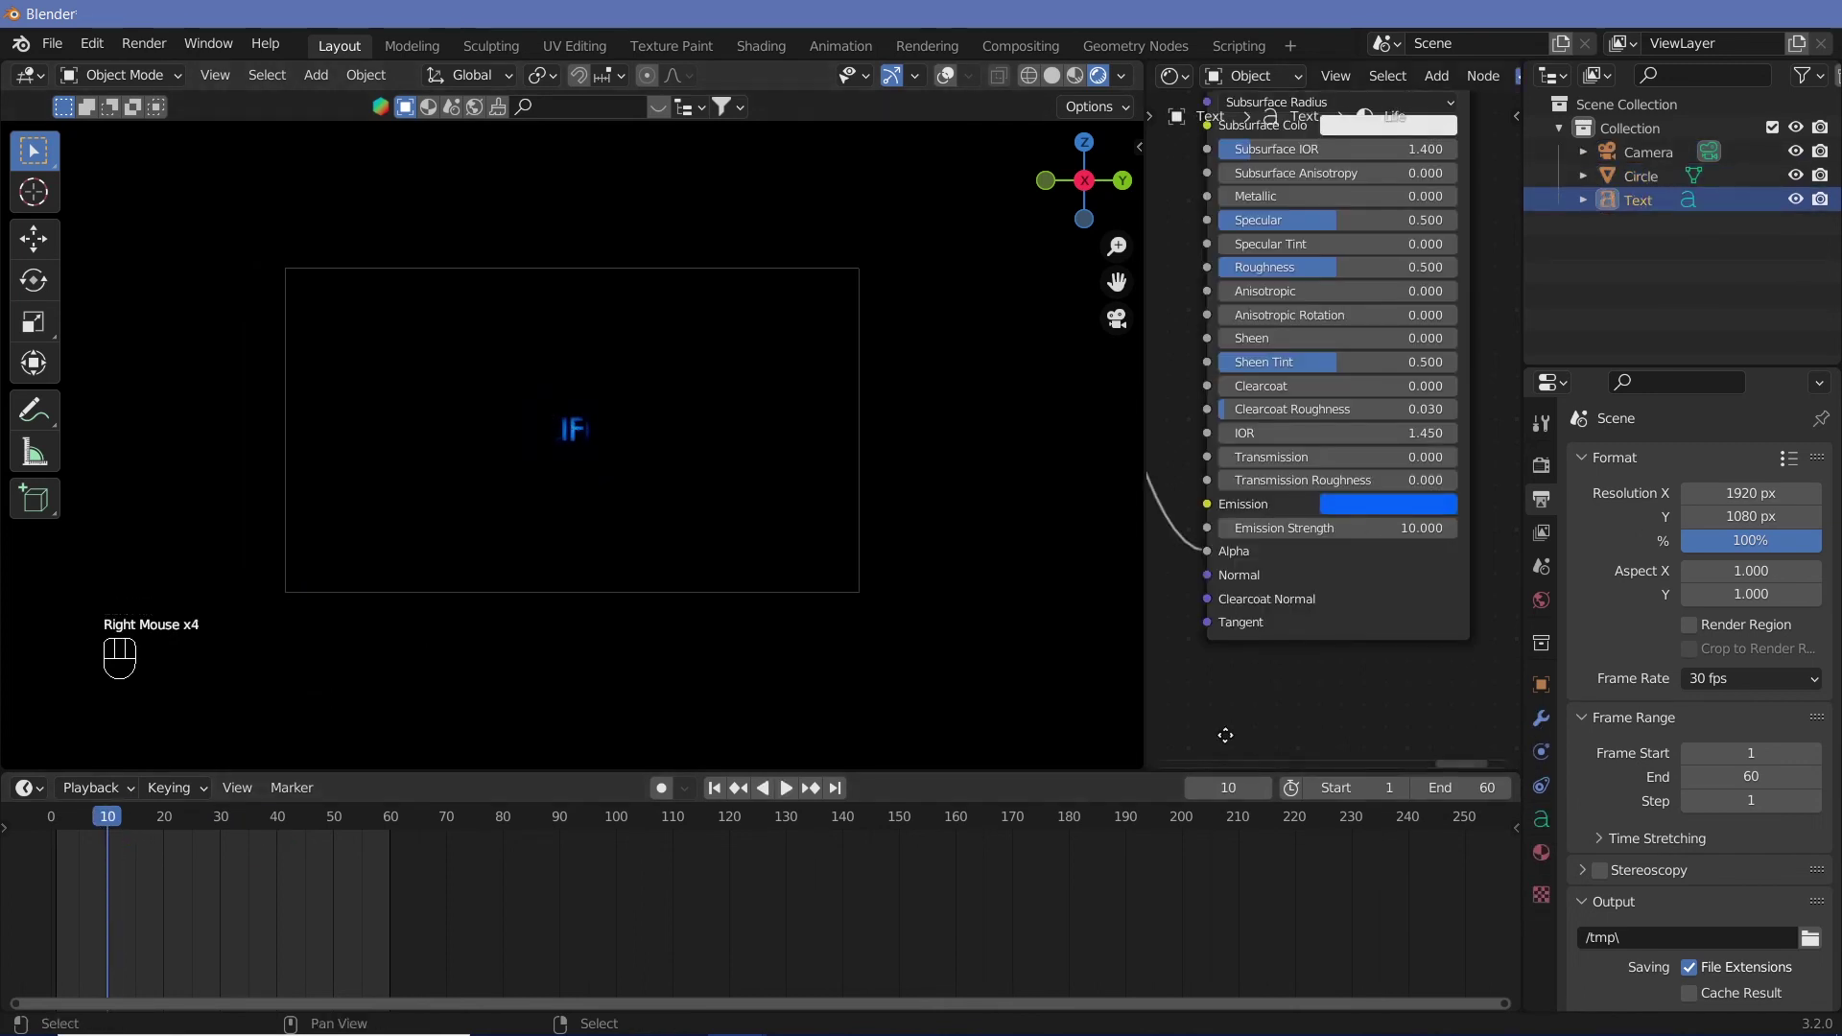
middle_click_drag(1222, 739, 1211, 543)
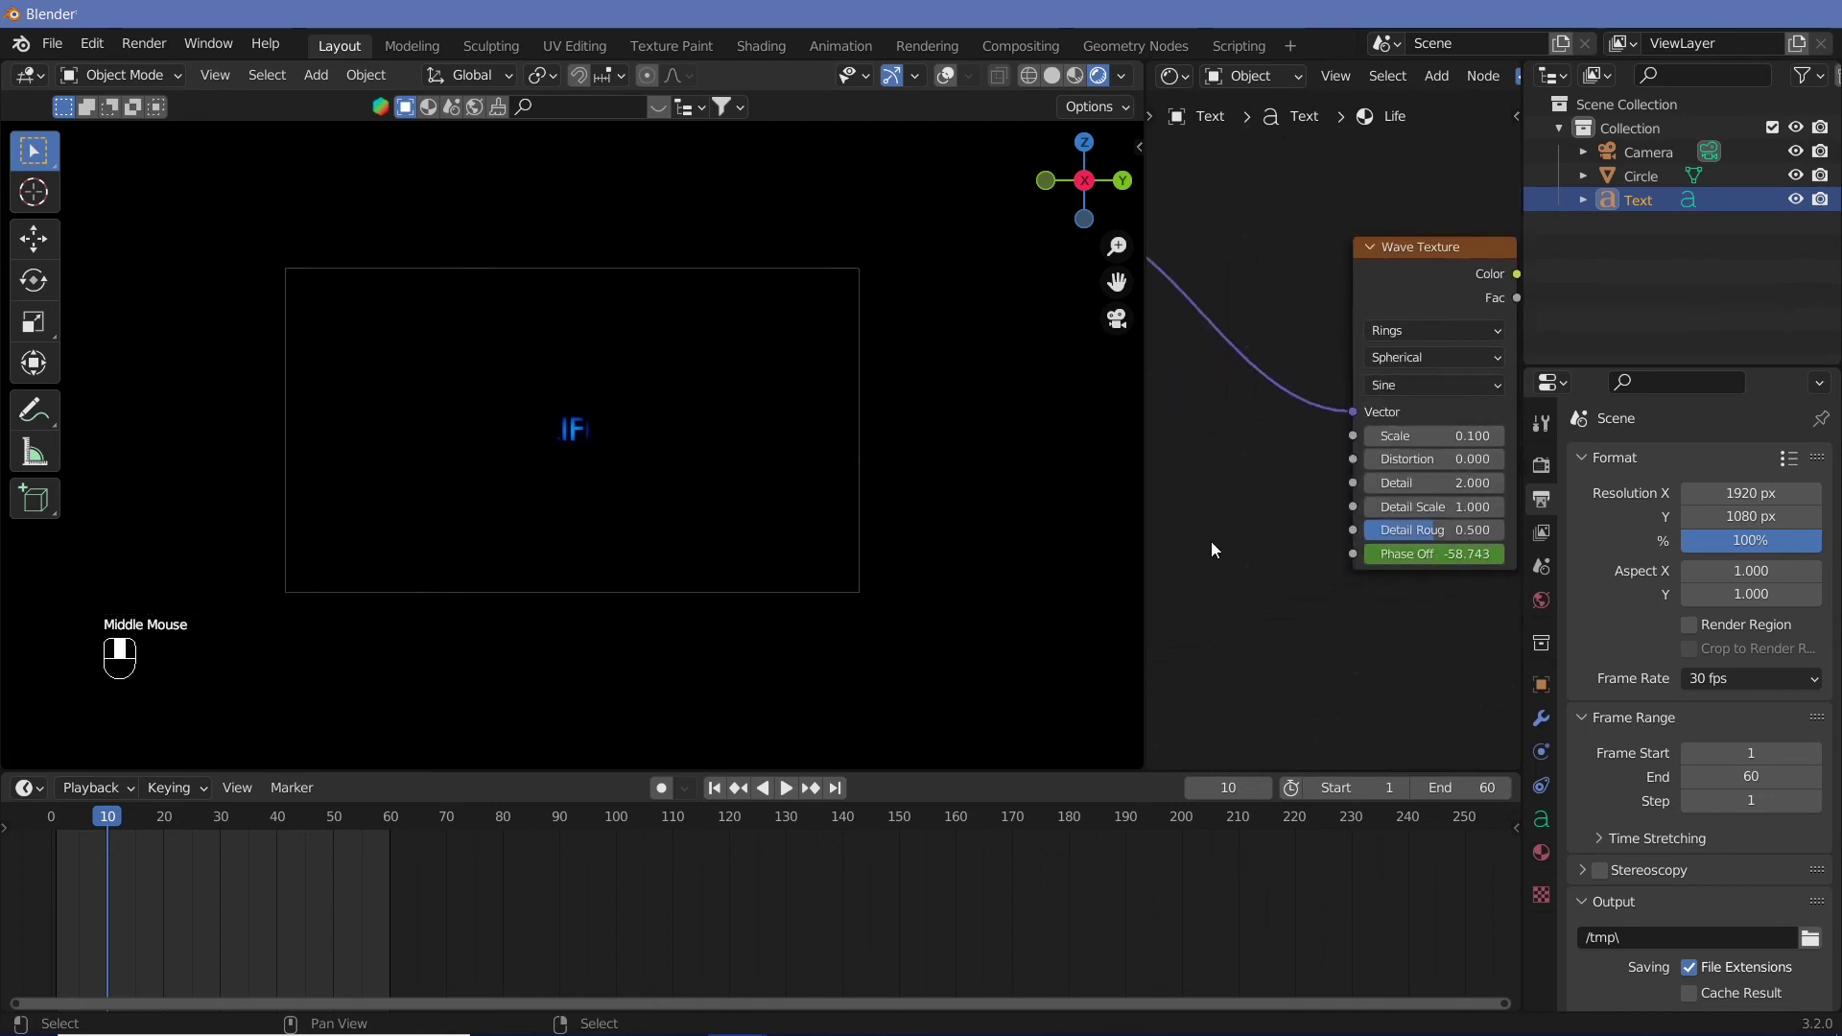
left_click(1420, 293)
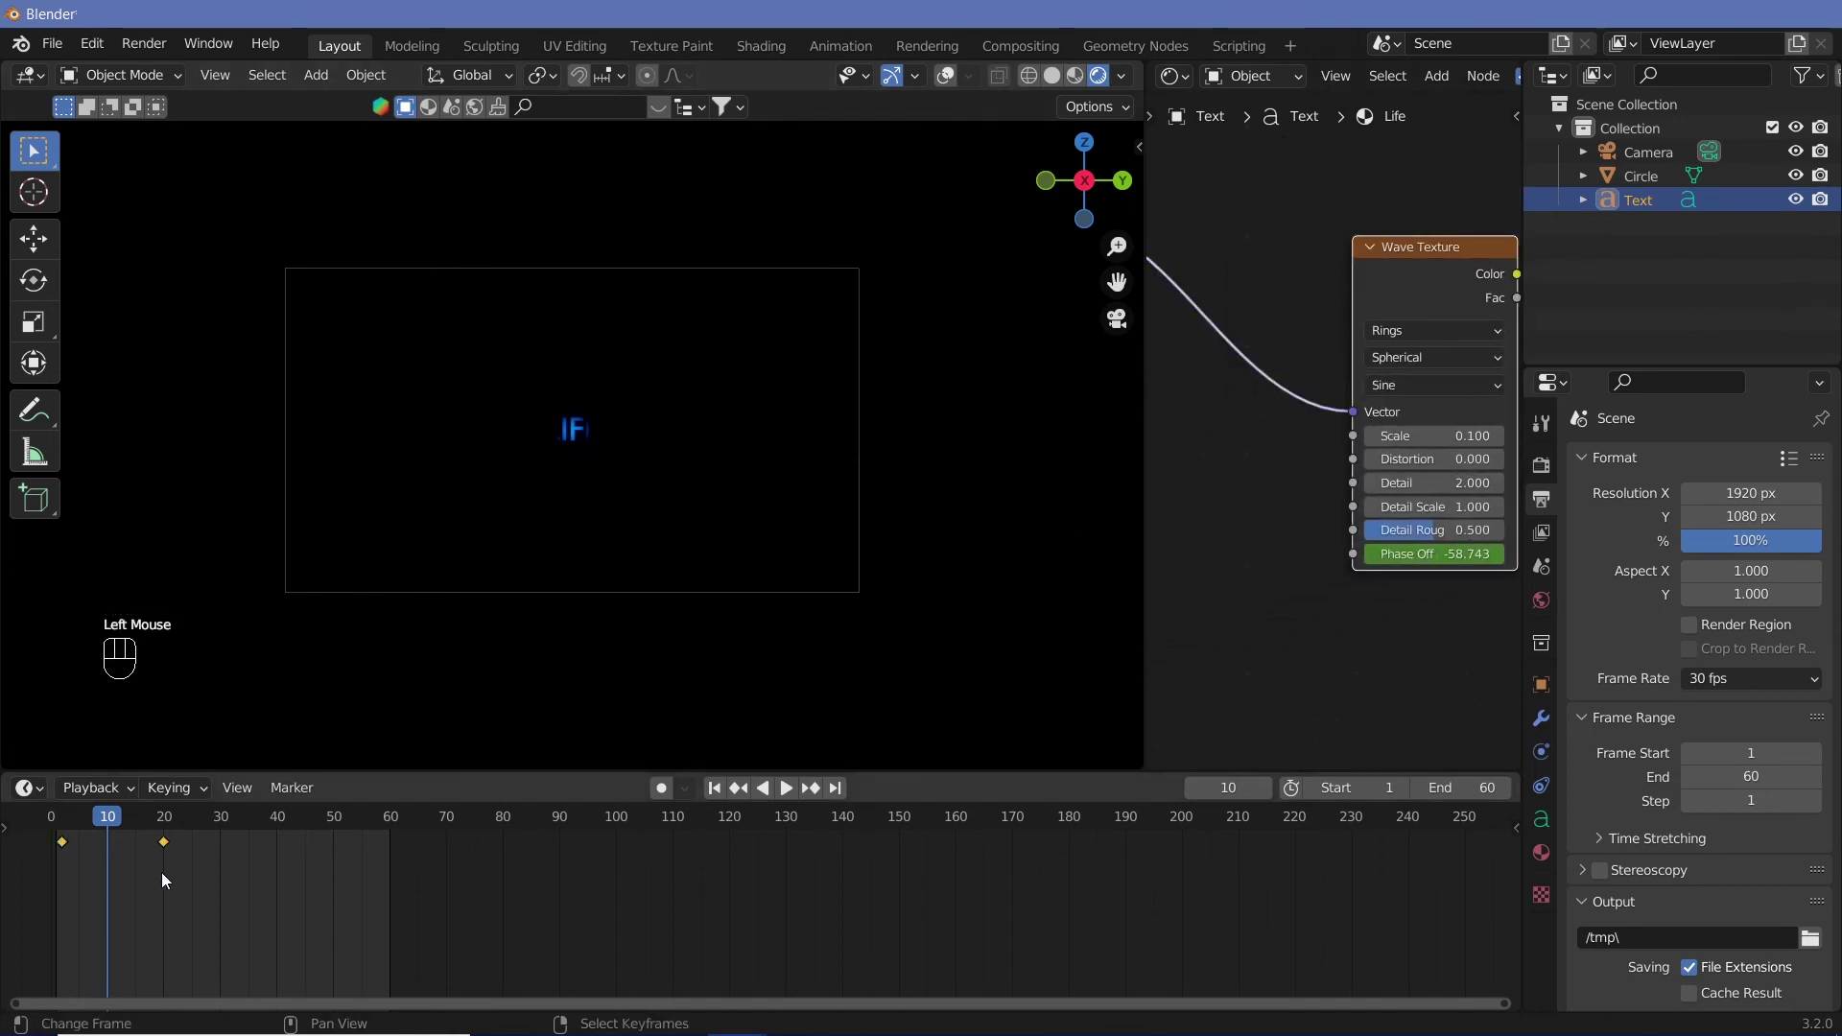
key("g")
key("1")
key("0")
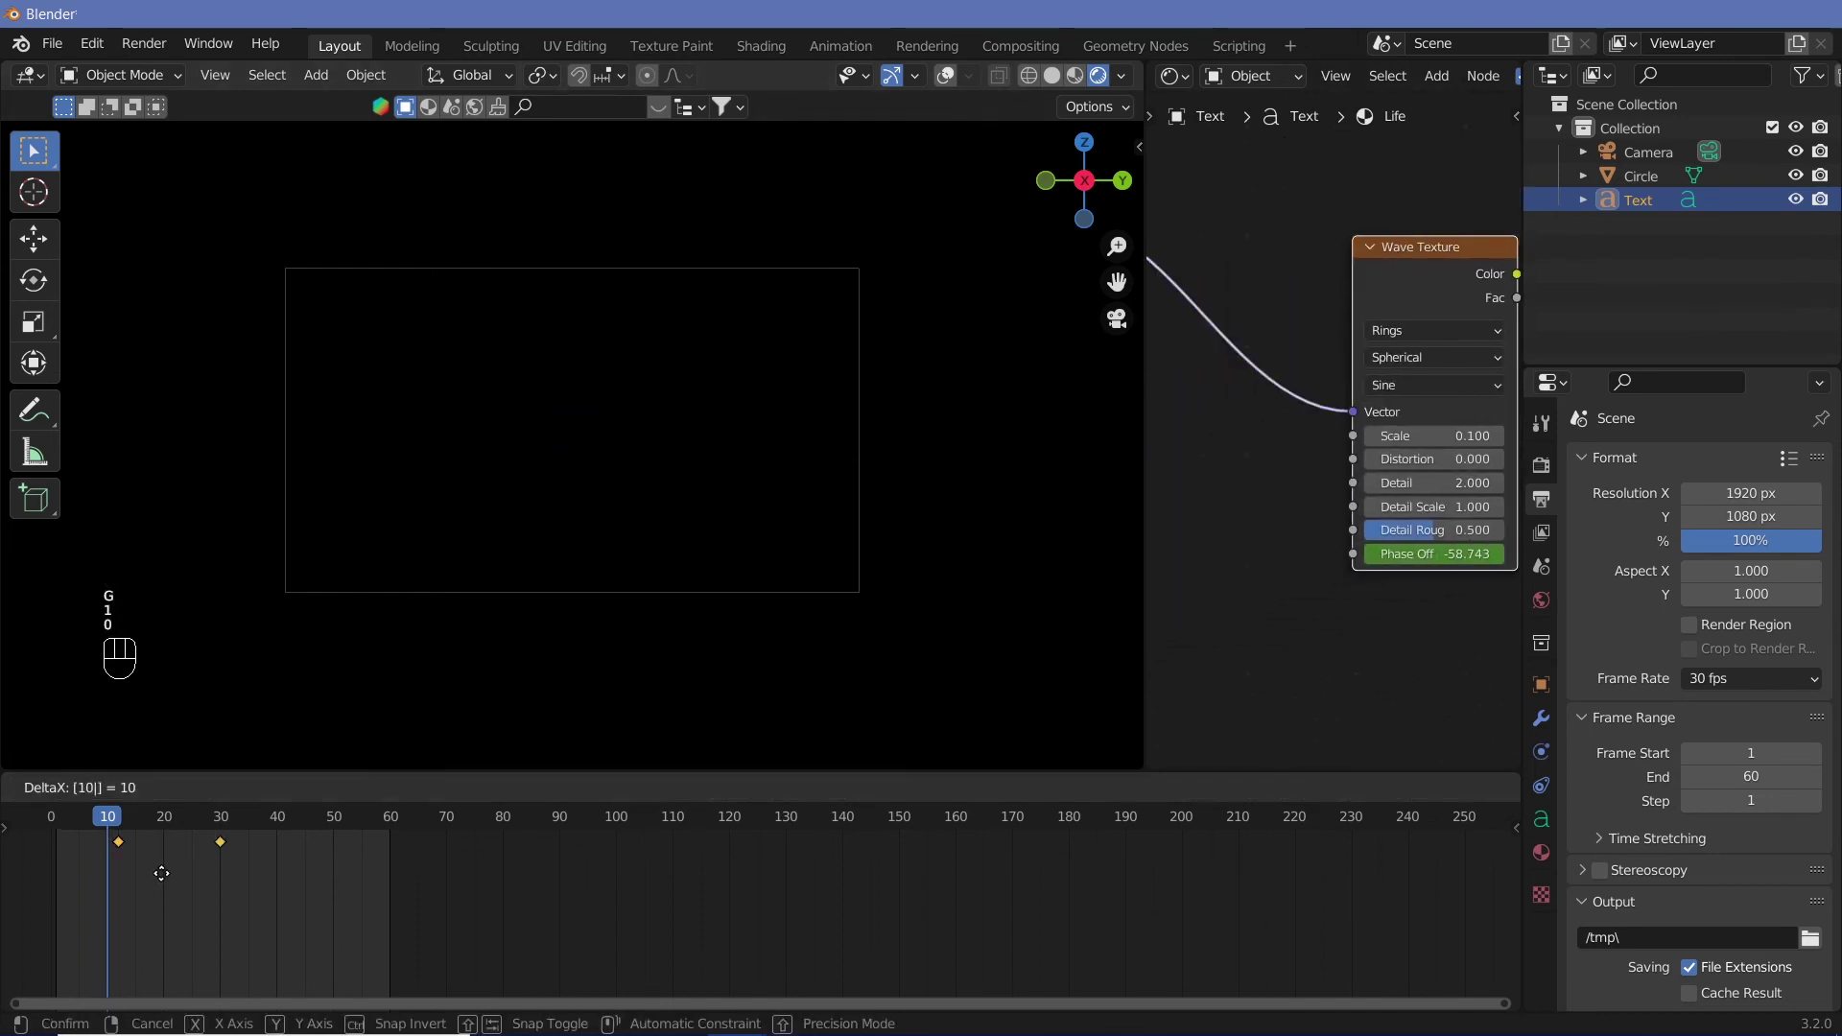
key("Return")
key("g")
key("2")
key("Return")
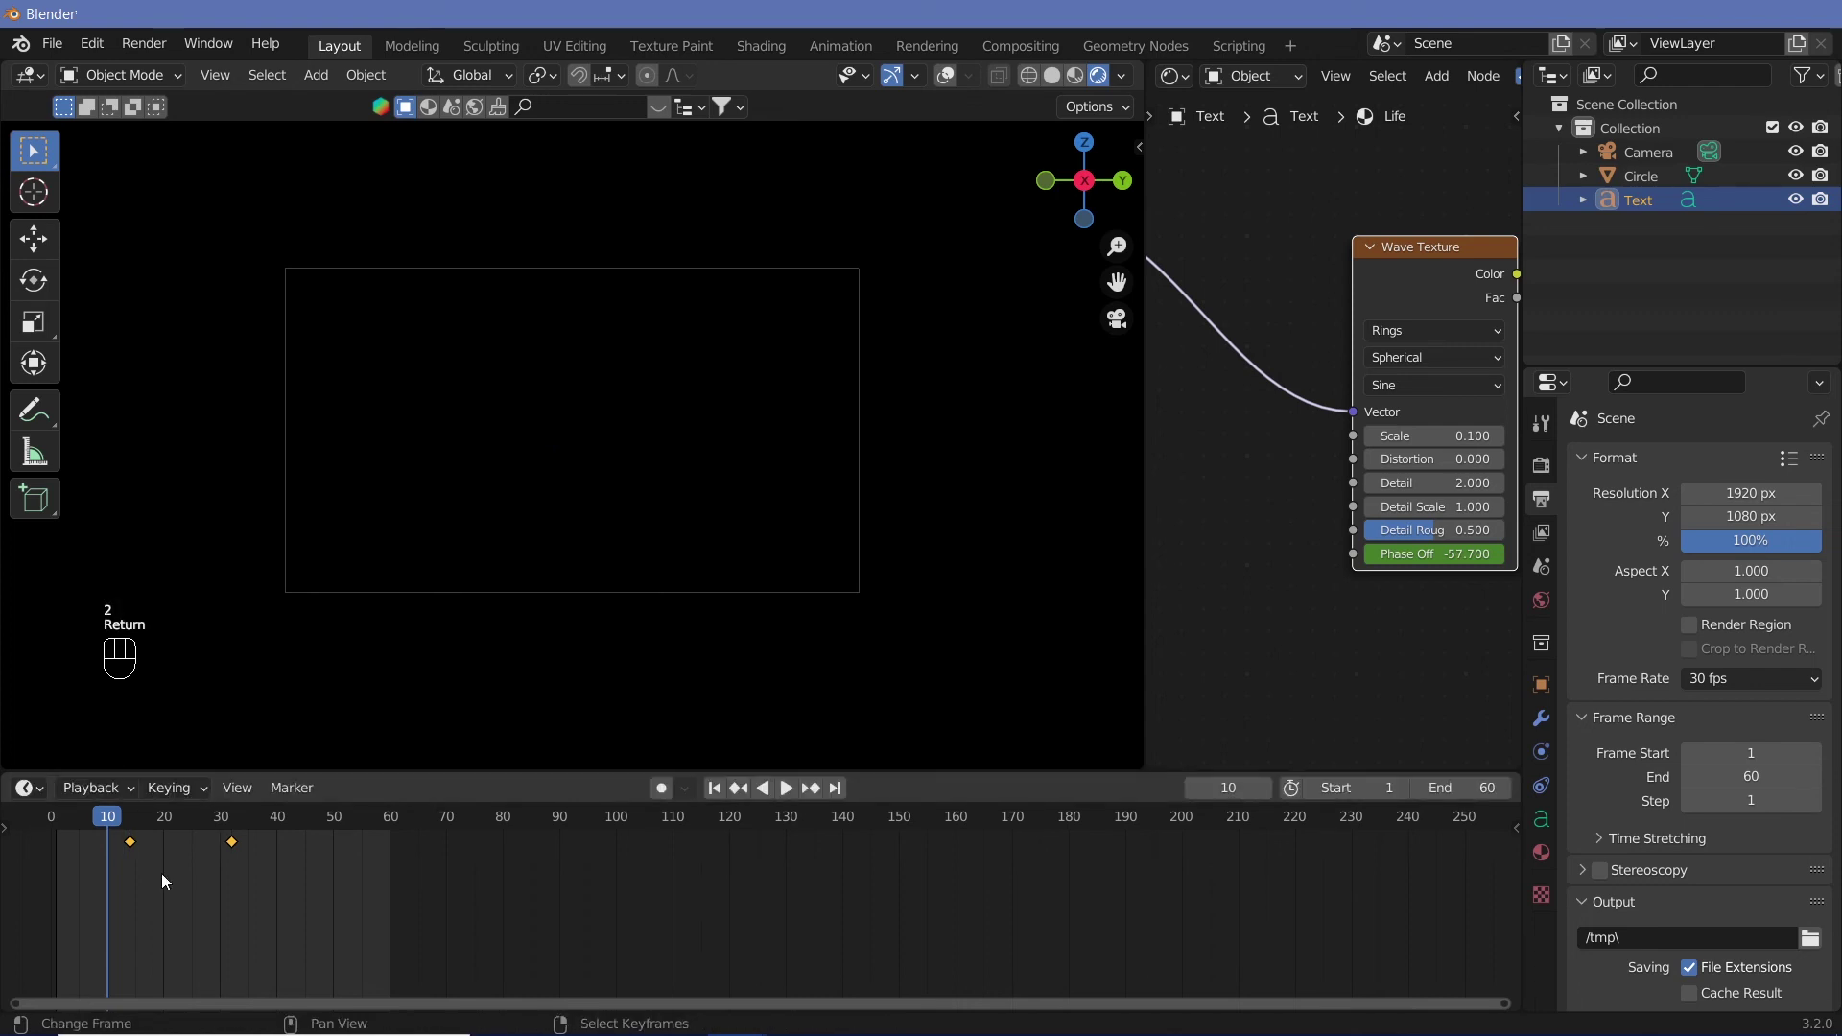
Replay the retimed animation several times through the camera to check when the text appears relative to the starburst
left_click(58, 826)
key("shift+space")
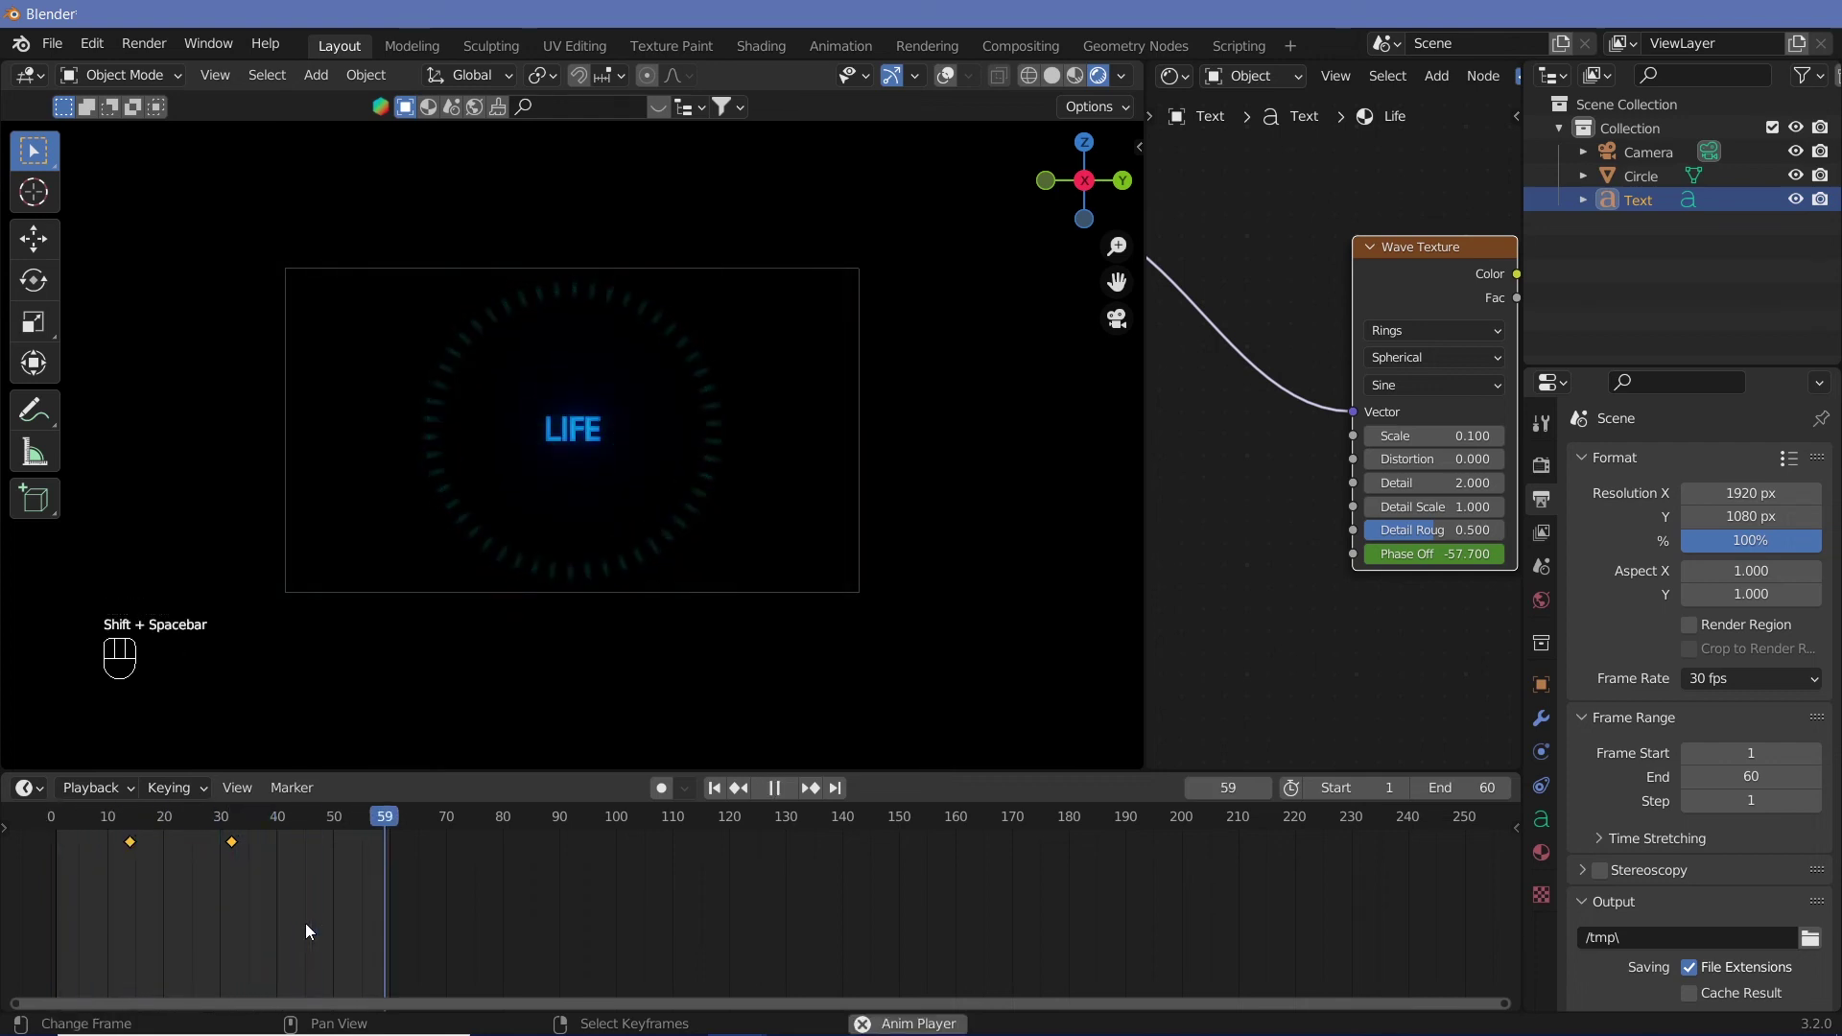
key("shift+space")
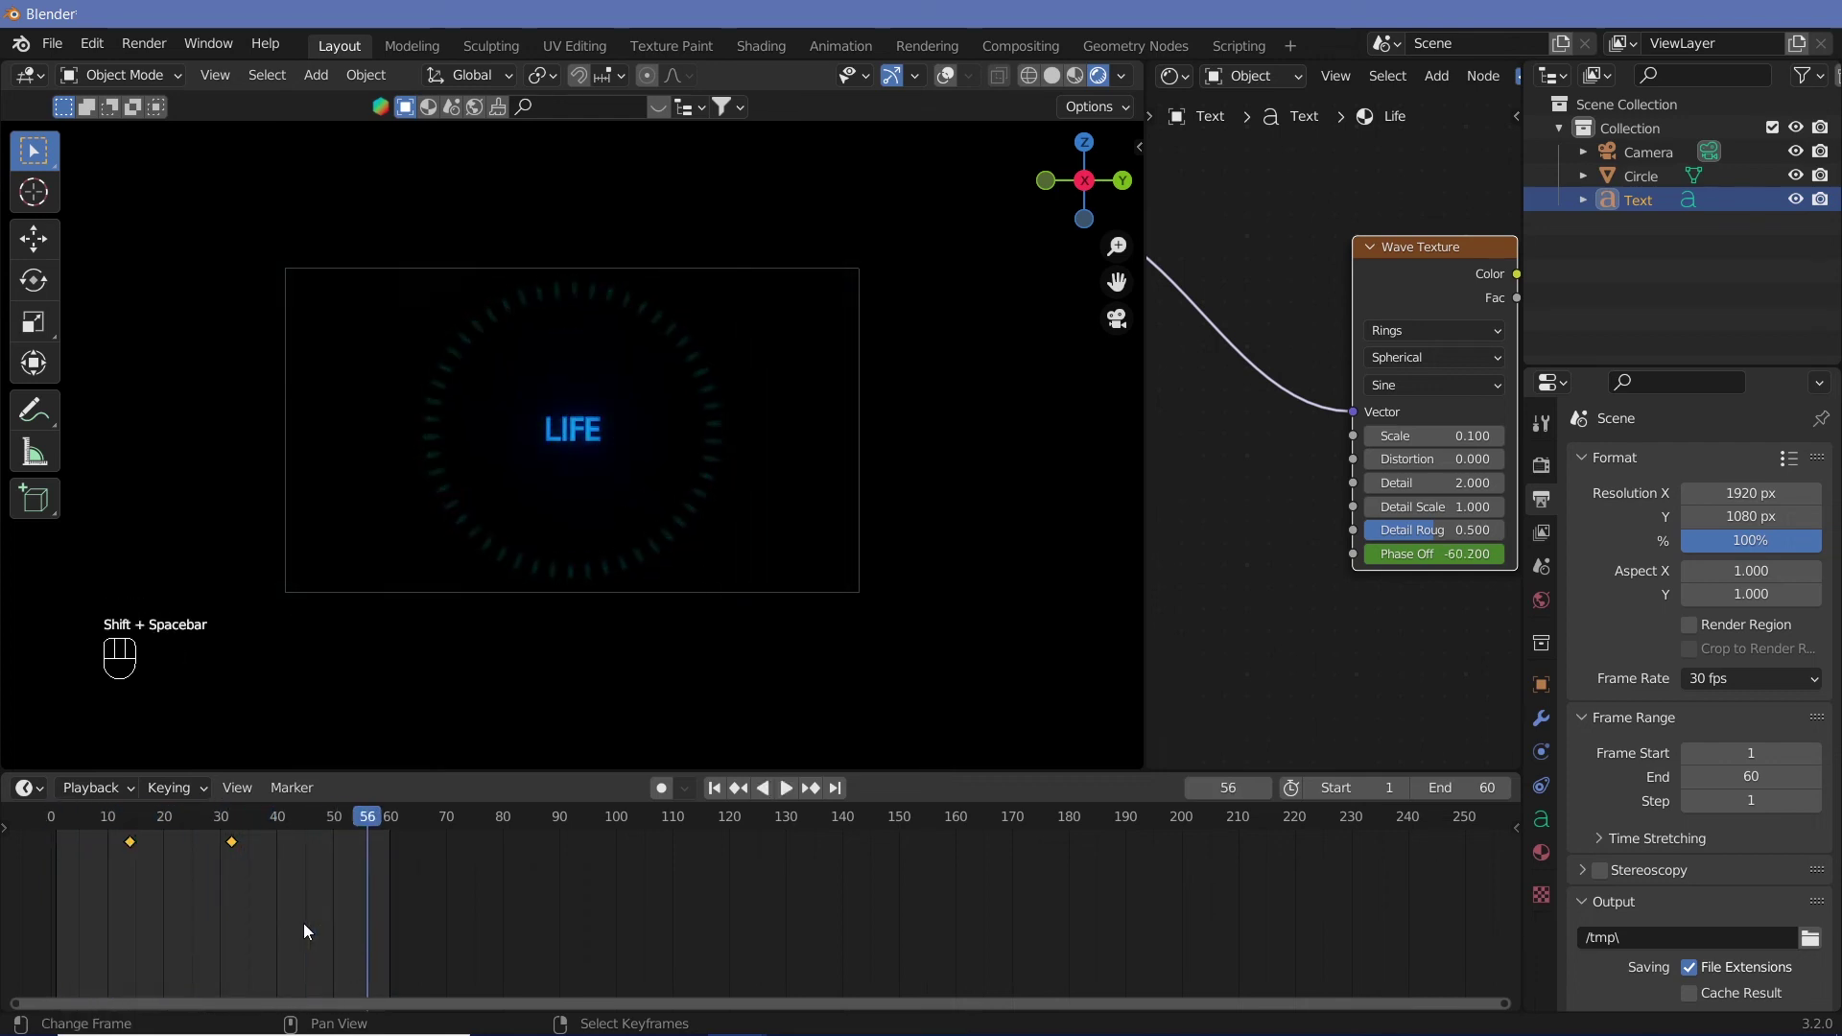
key("shift+space")
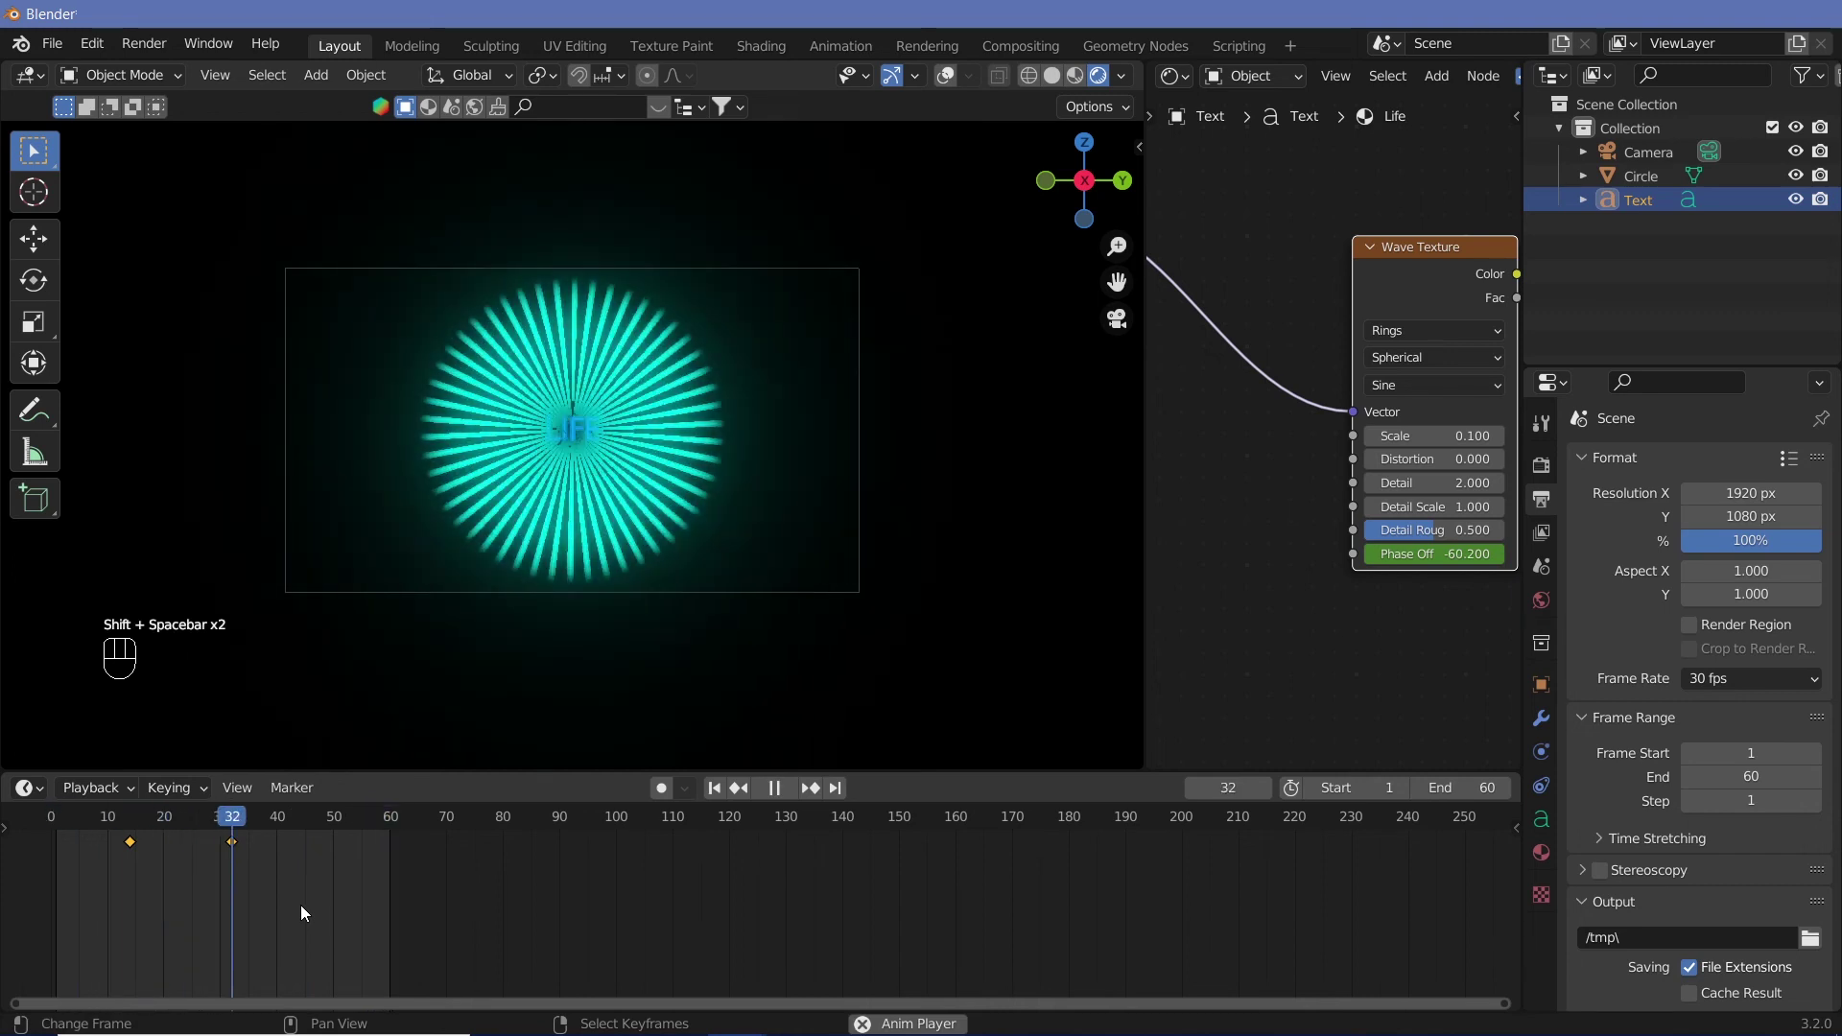
key("shift+space")
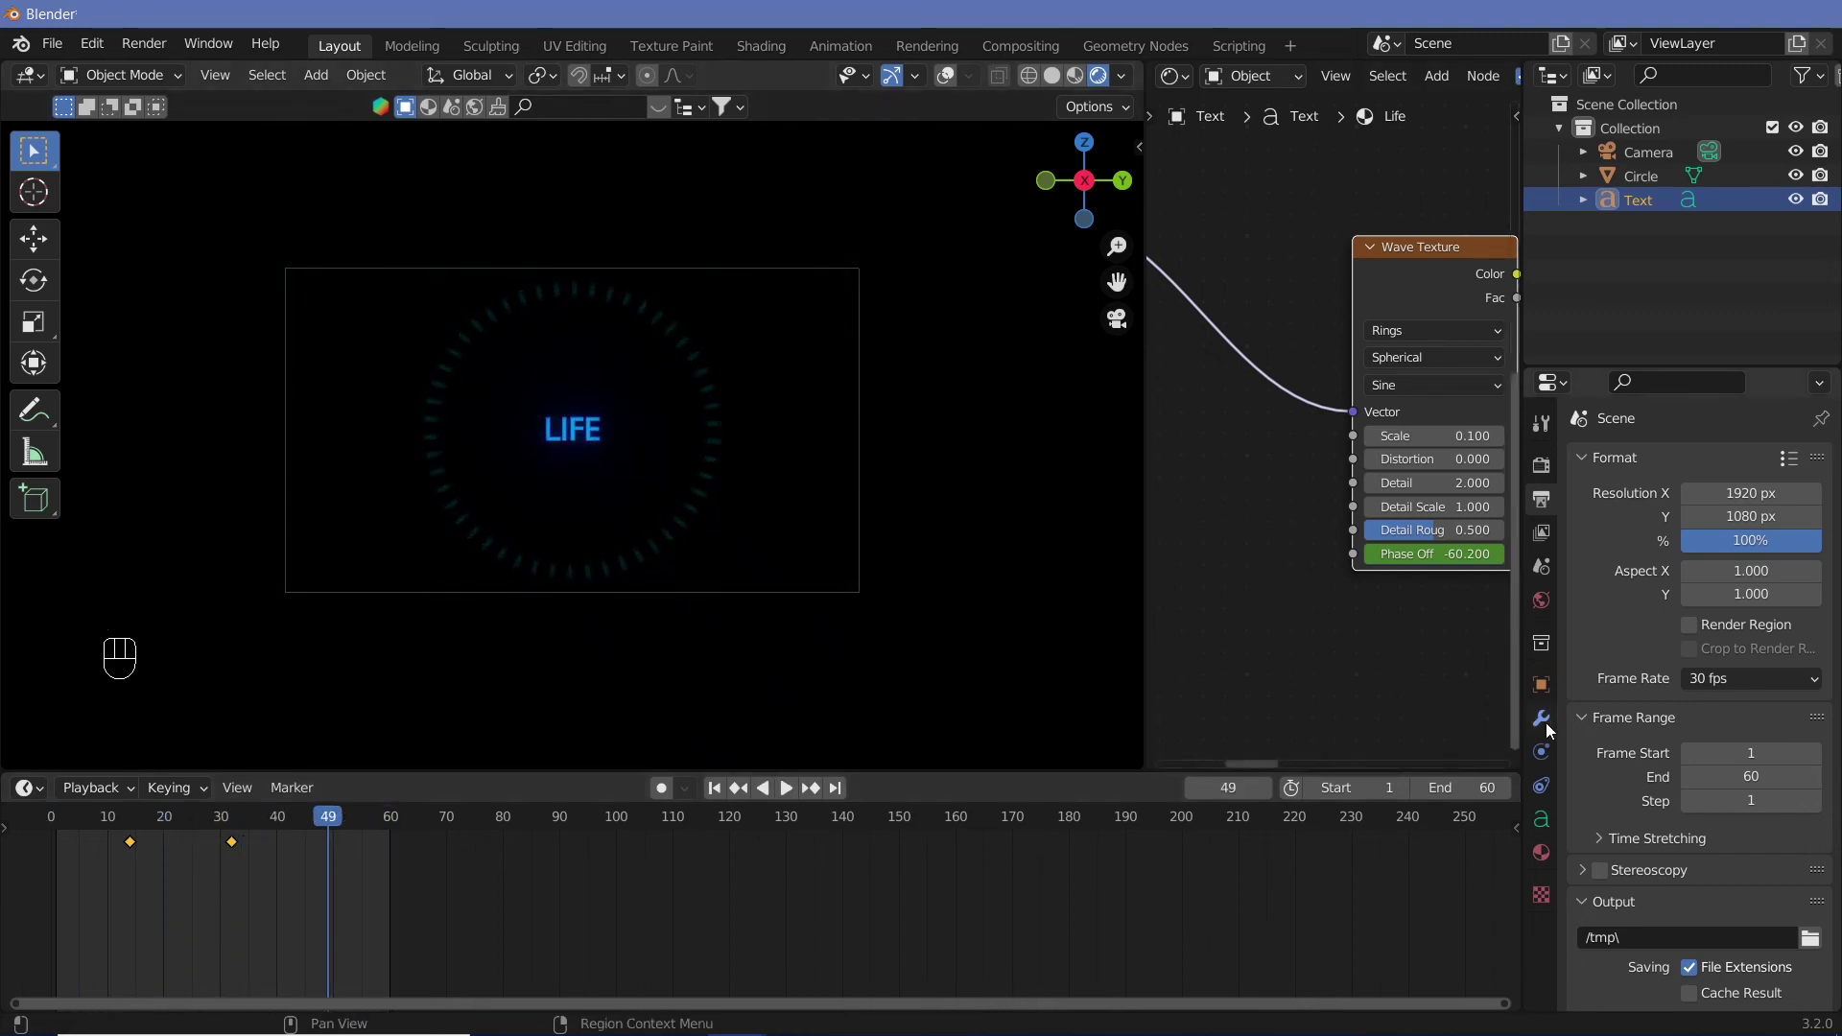
key("shift+space")
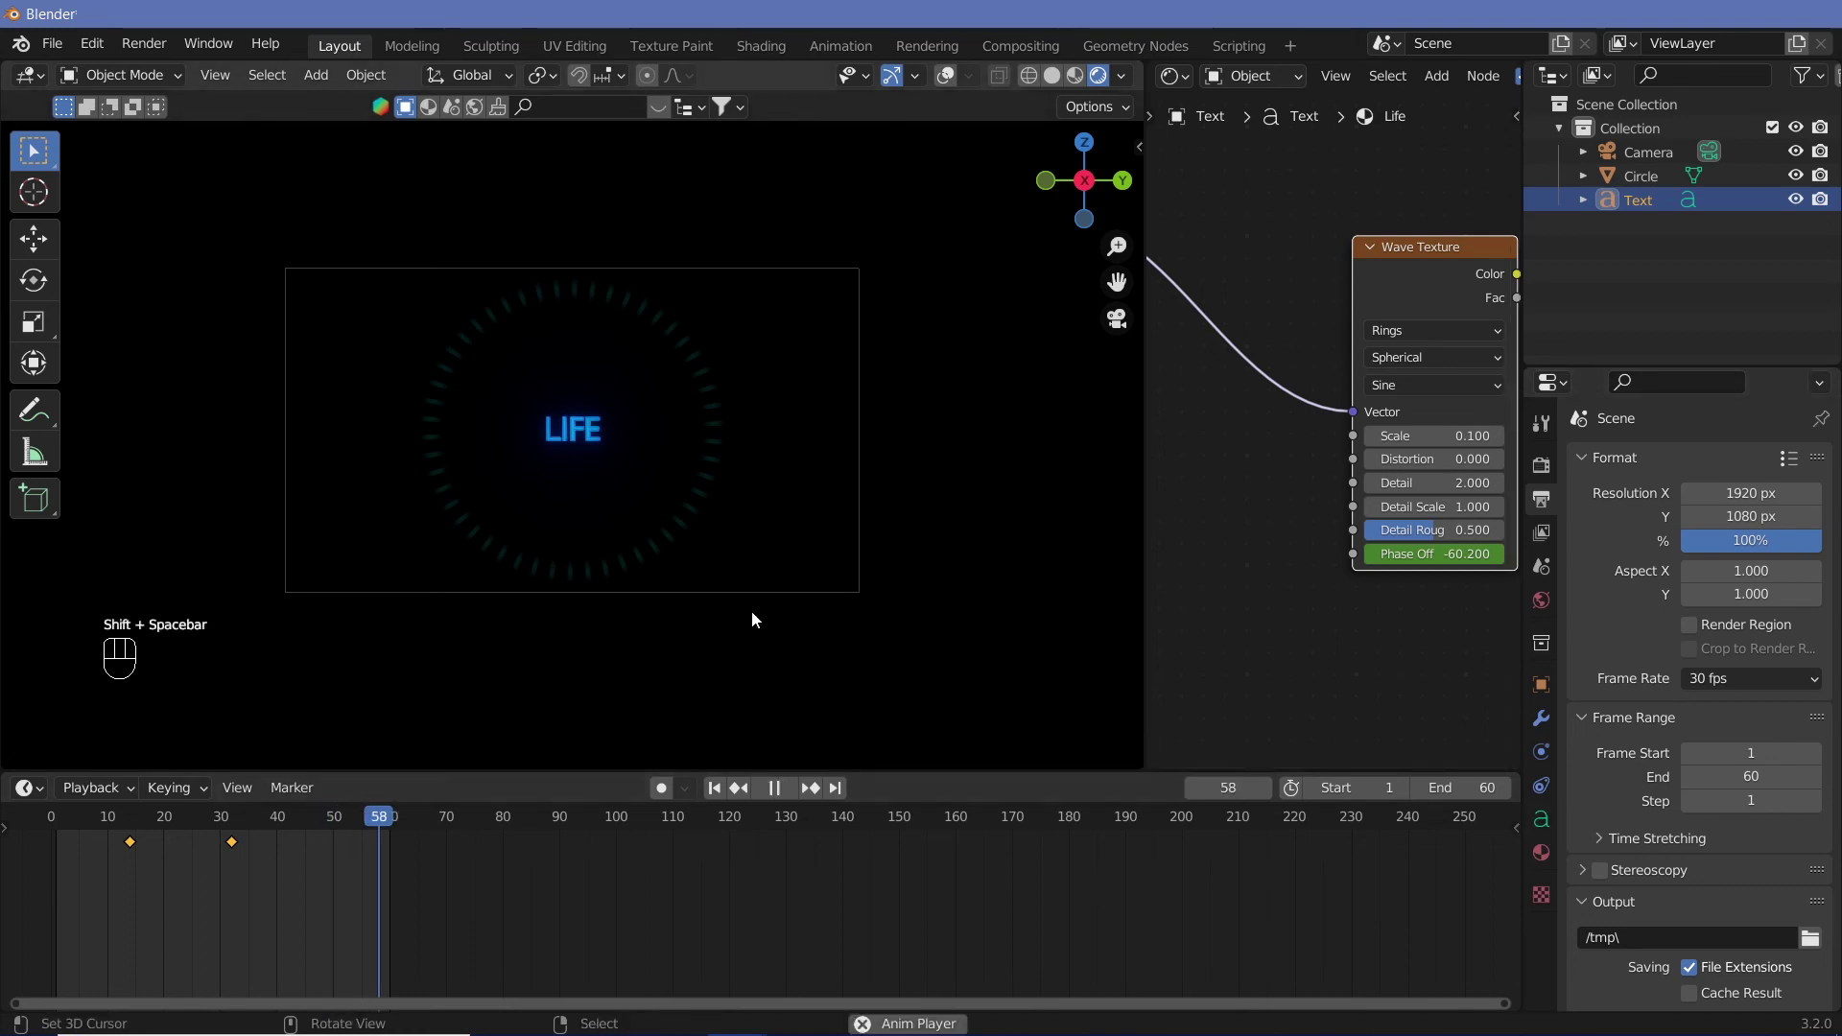
key("shift+space")
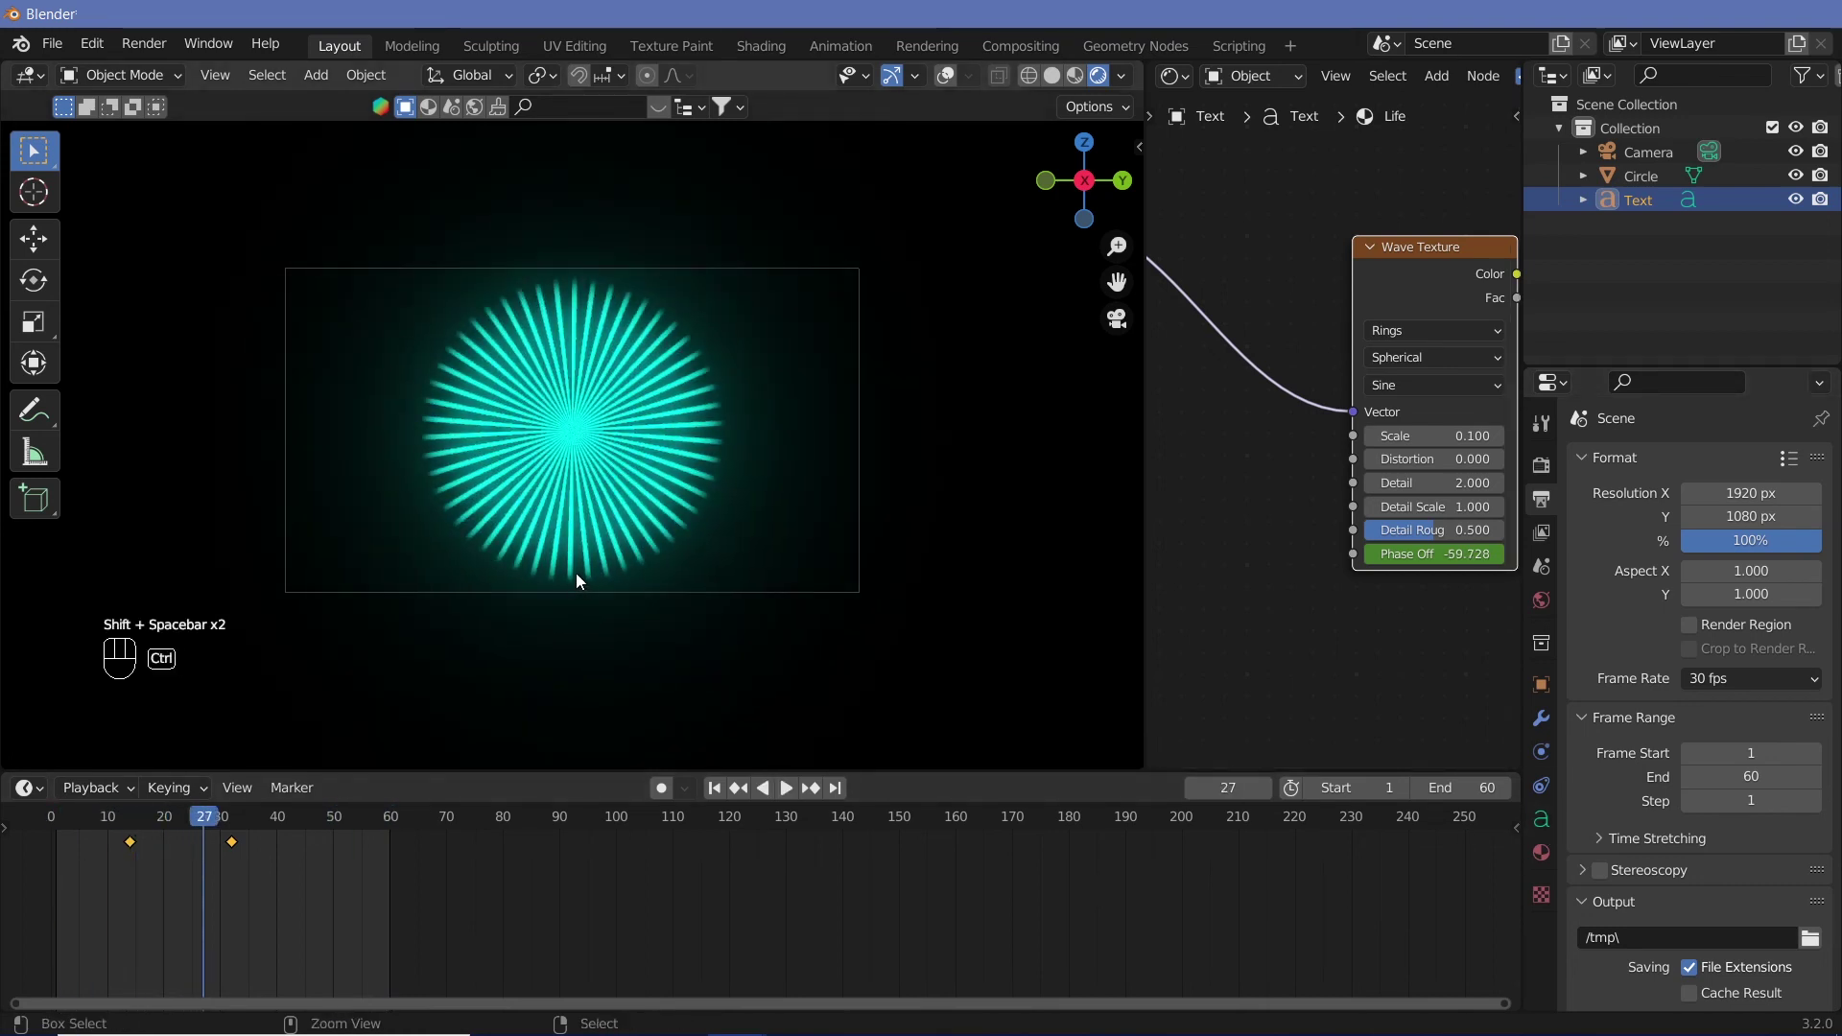
middle_click_drag(576, 573, 593, 490, "ctrl")
key("shift+space")
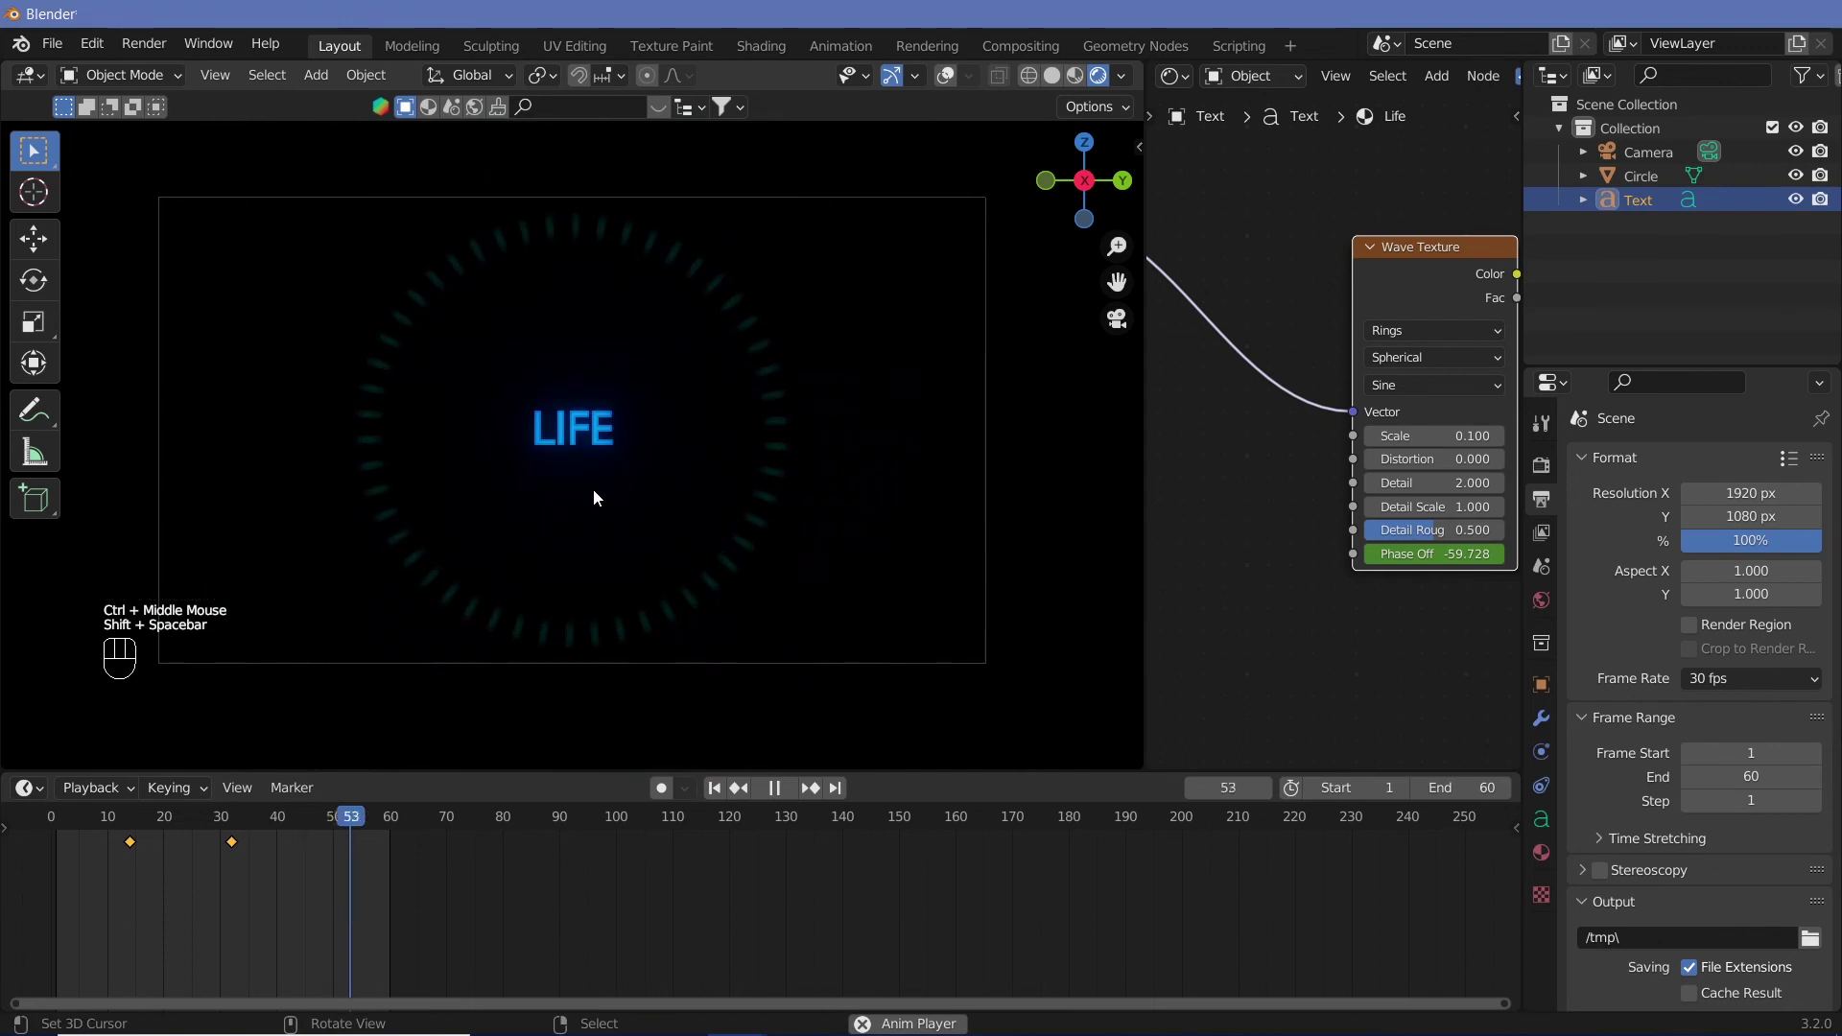
key("shift+space")
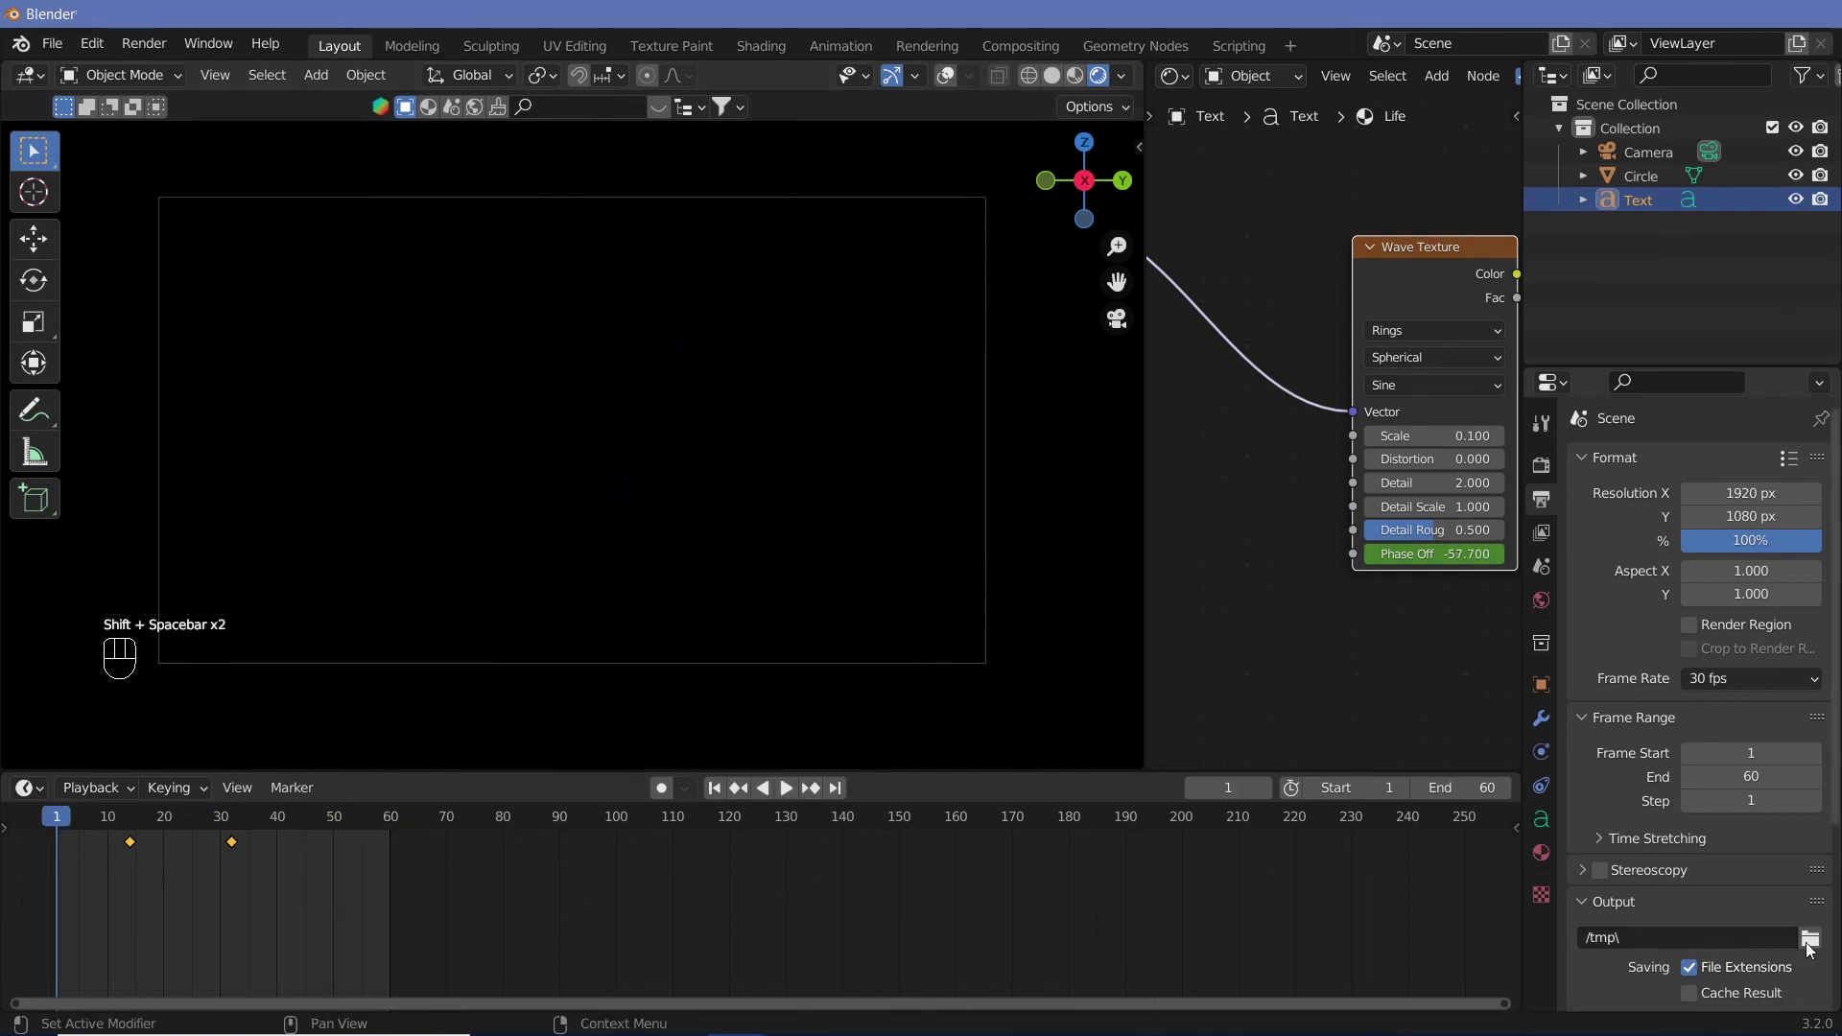
Set the render output file format to FFmpeg Video
left_click_drag(1837, 729, 1837, 909)
left_click(1748, 763)
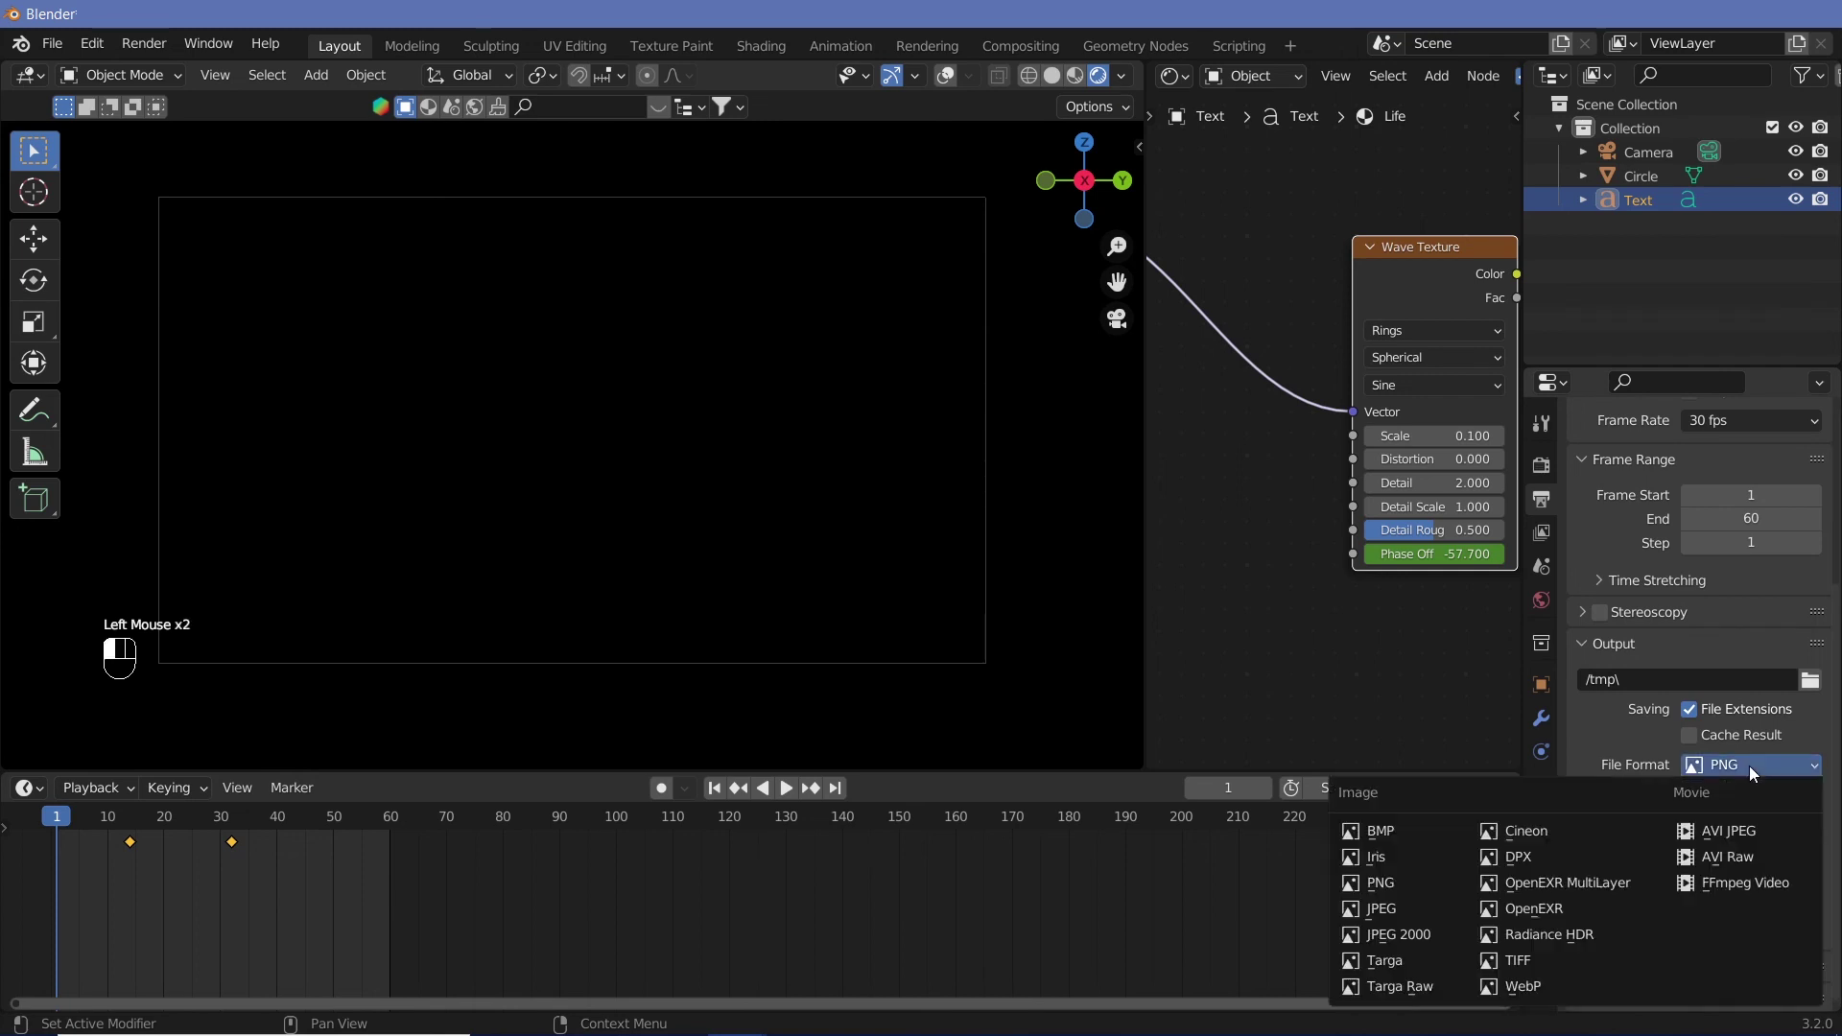
left_click(1722, 844)
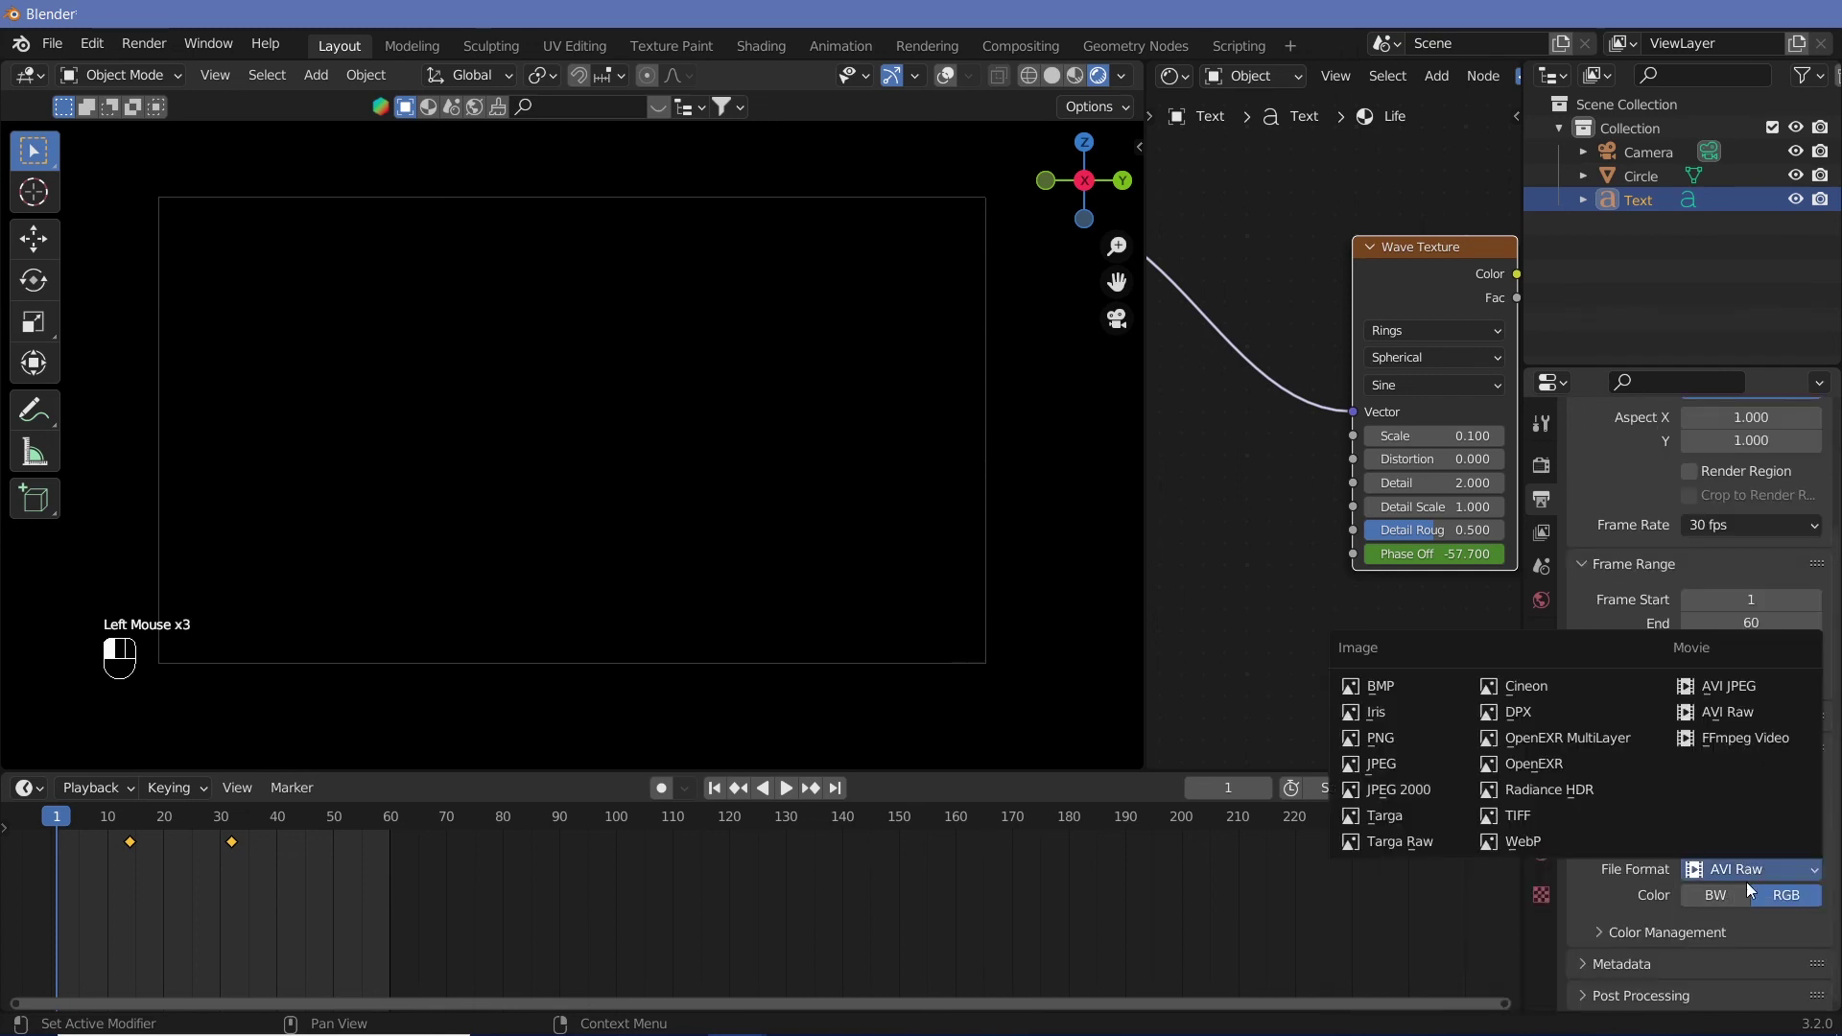
left_click(1744, 738)
In the encoding settings, set the container to MPEG-4 and the output quality to Perceptually Lossless
left_click(1591, 929)
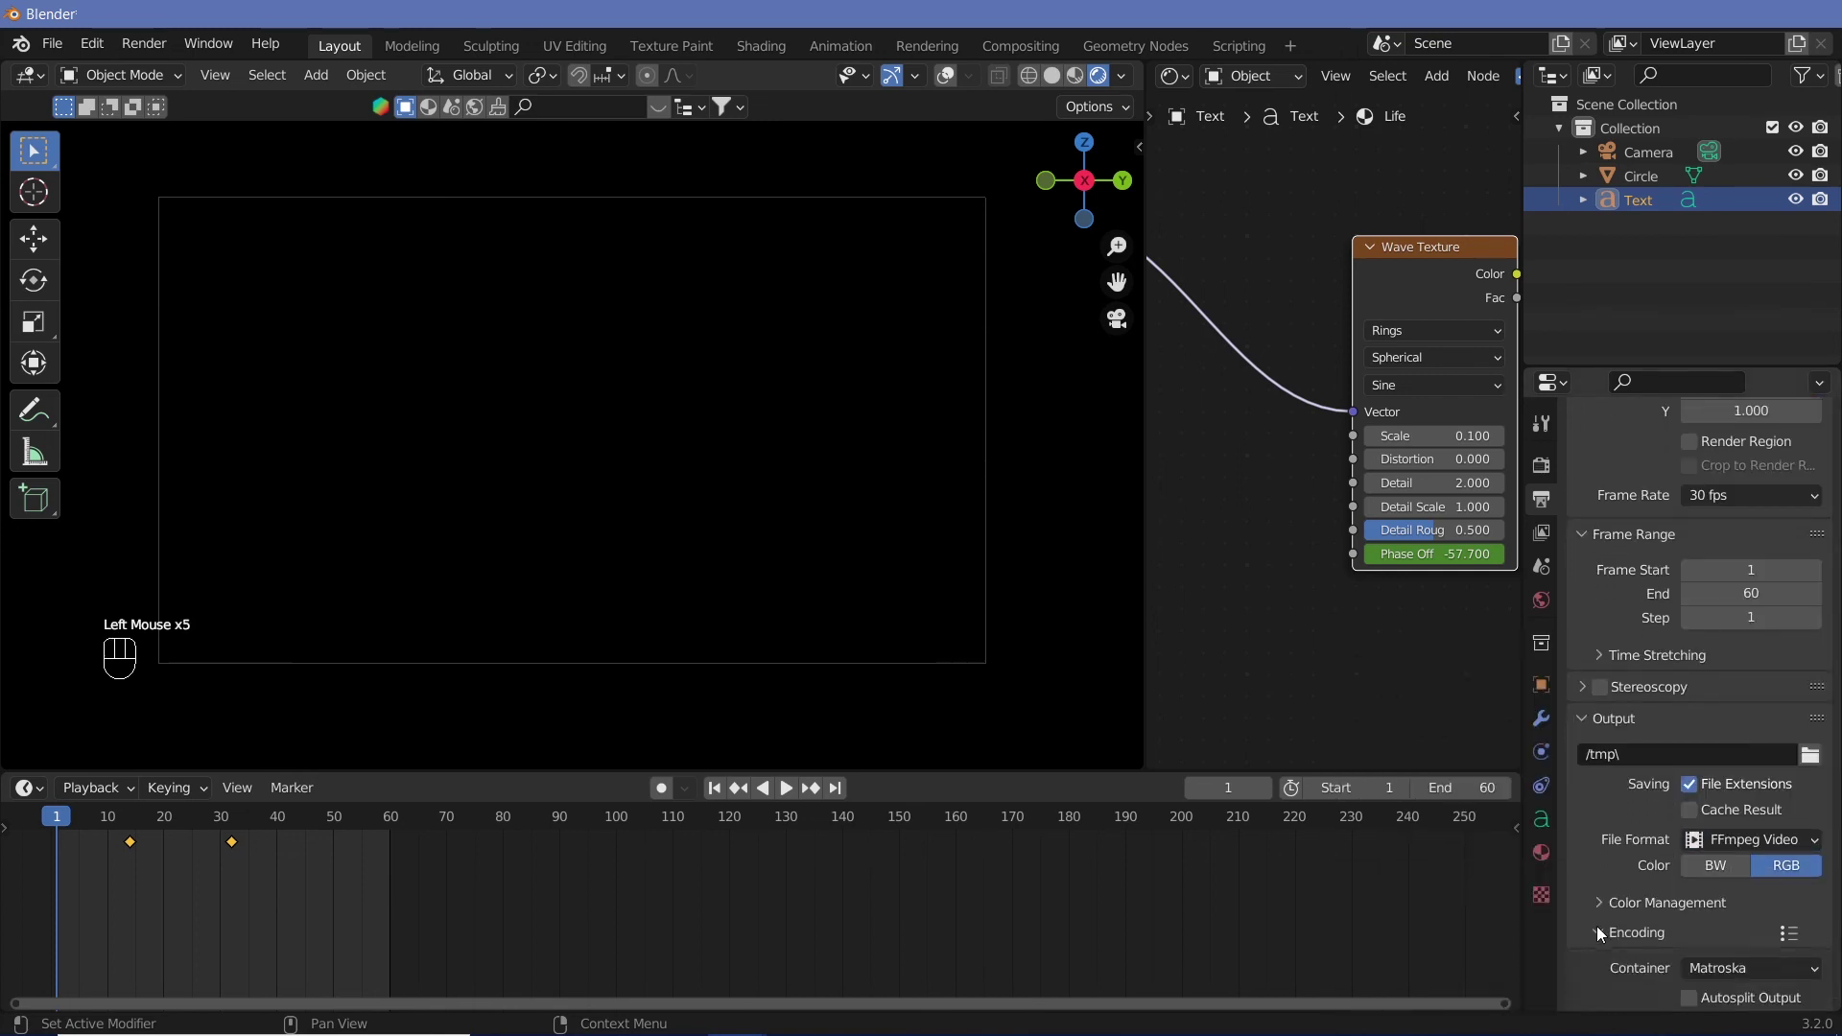
left_click(1725, 965)
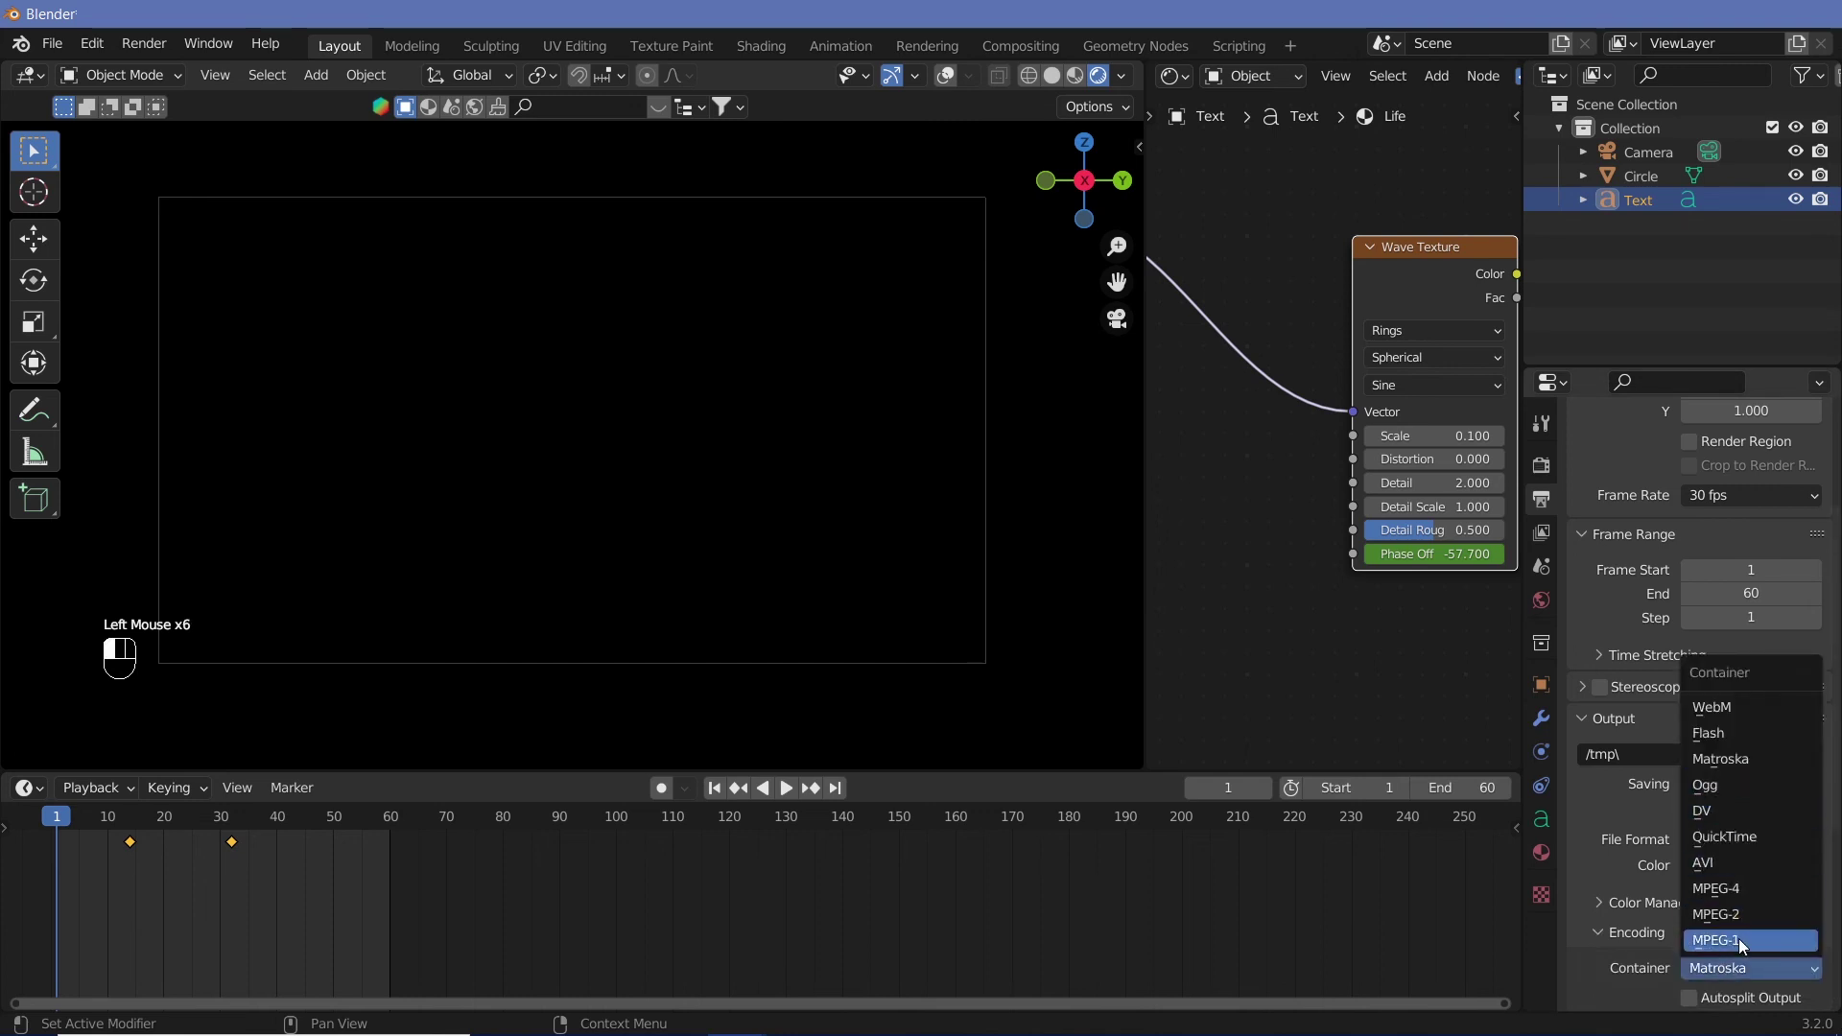
left_click(1735, 891)
left_click_drag(1840, 720, 1838, 796)
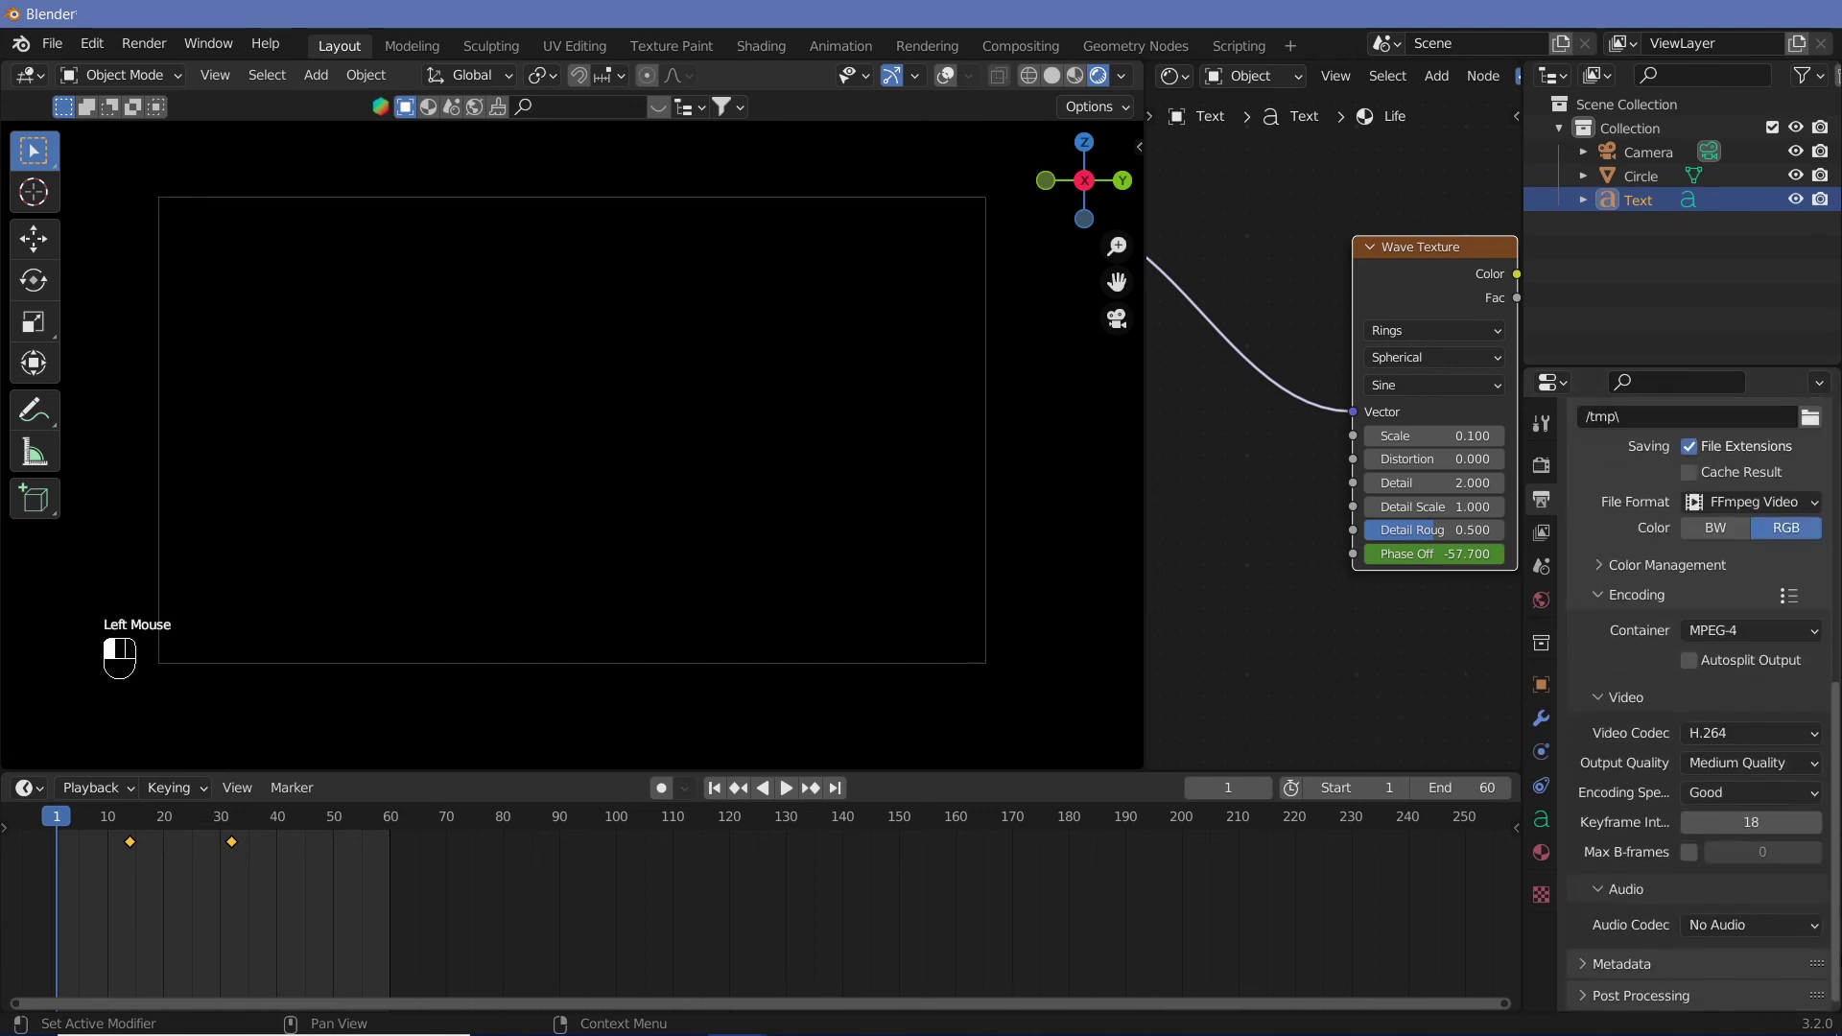
left_click(1702, 768)
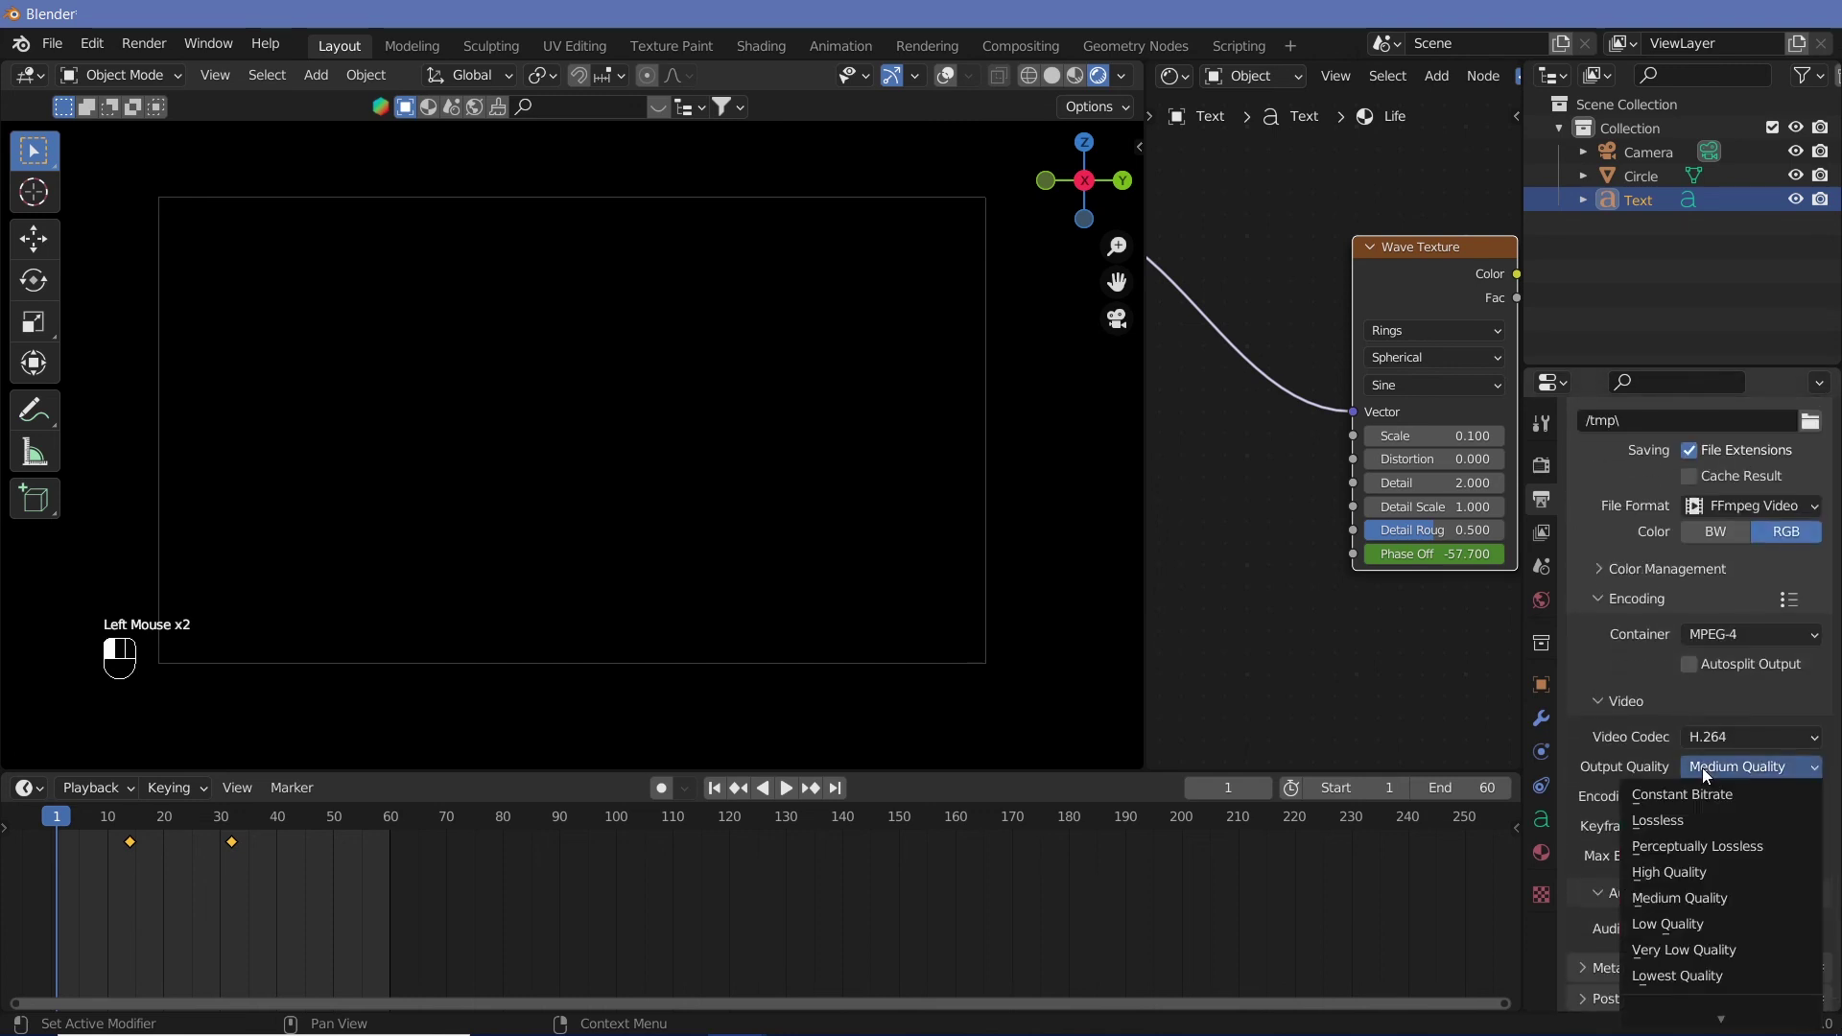
left_click(1690, 846)
scroll(1713, 863, "up", 2)
left_click_drag(1837, 796, 1835, 564)
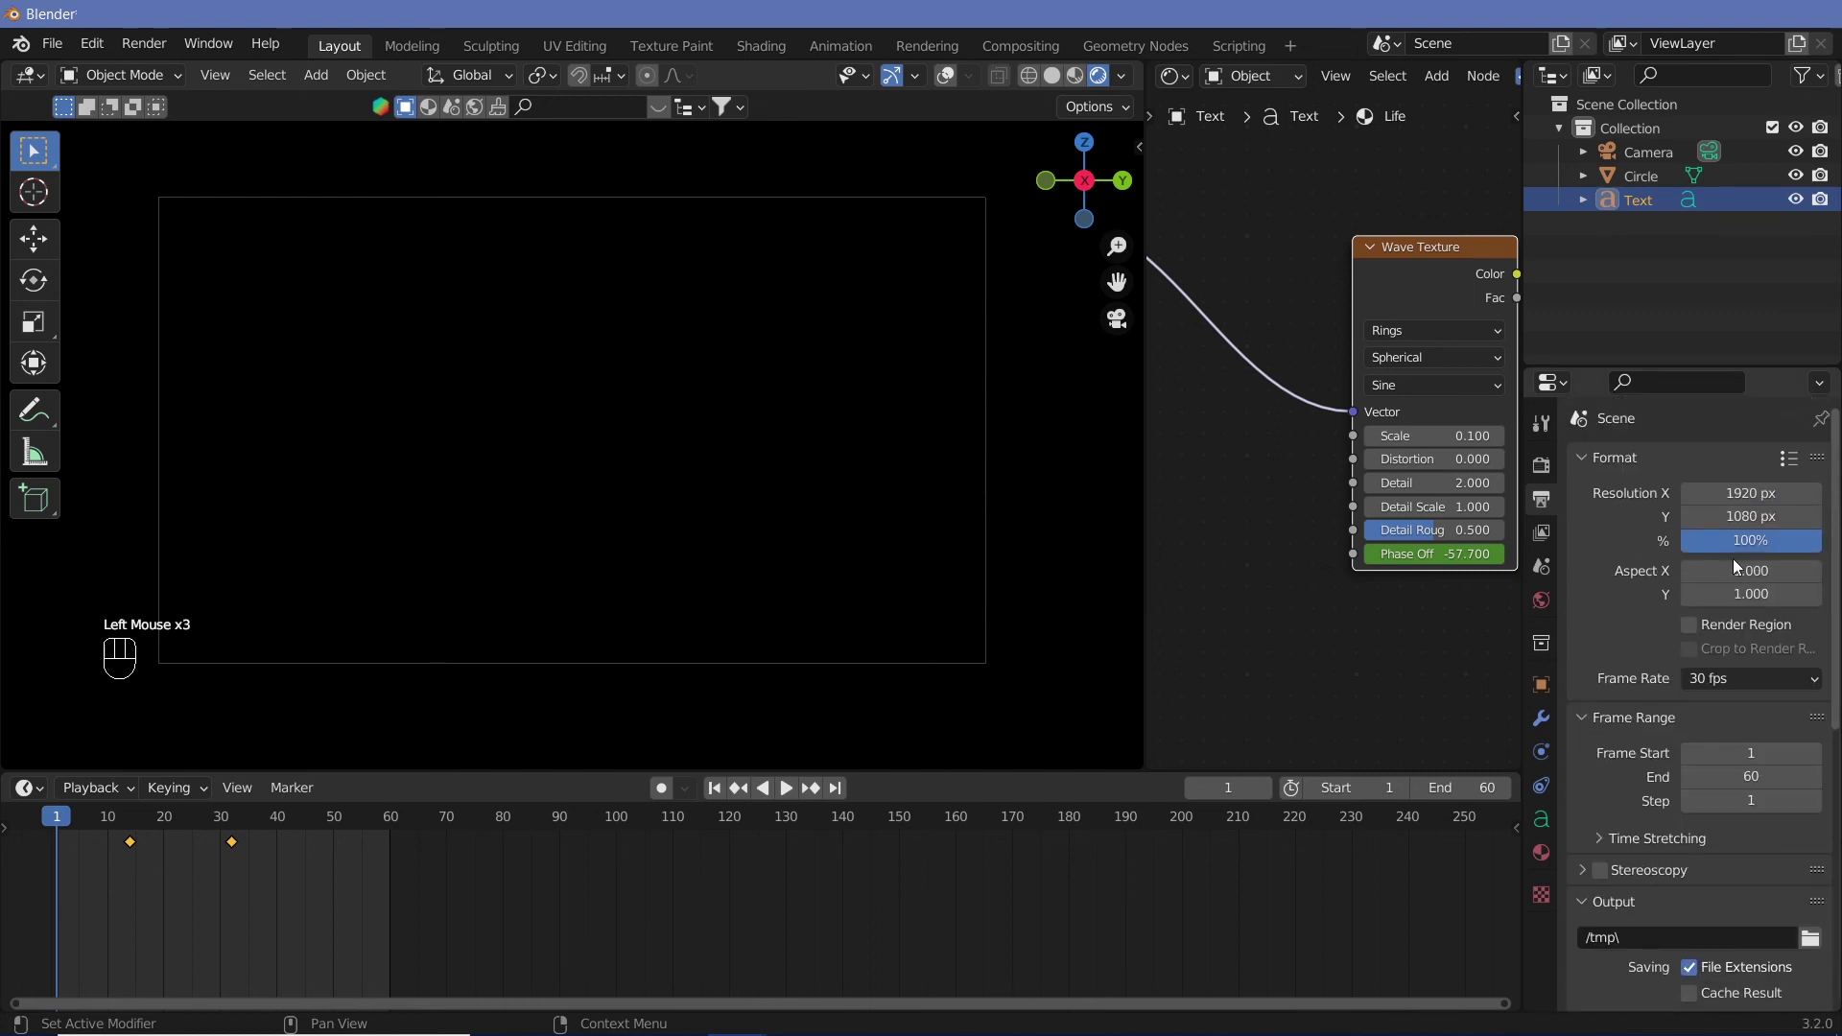
Go to frame 23, save the project file, and open the render commands
left_click_drag(66, 817, 179, 846)
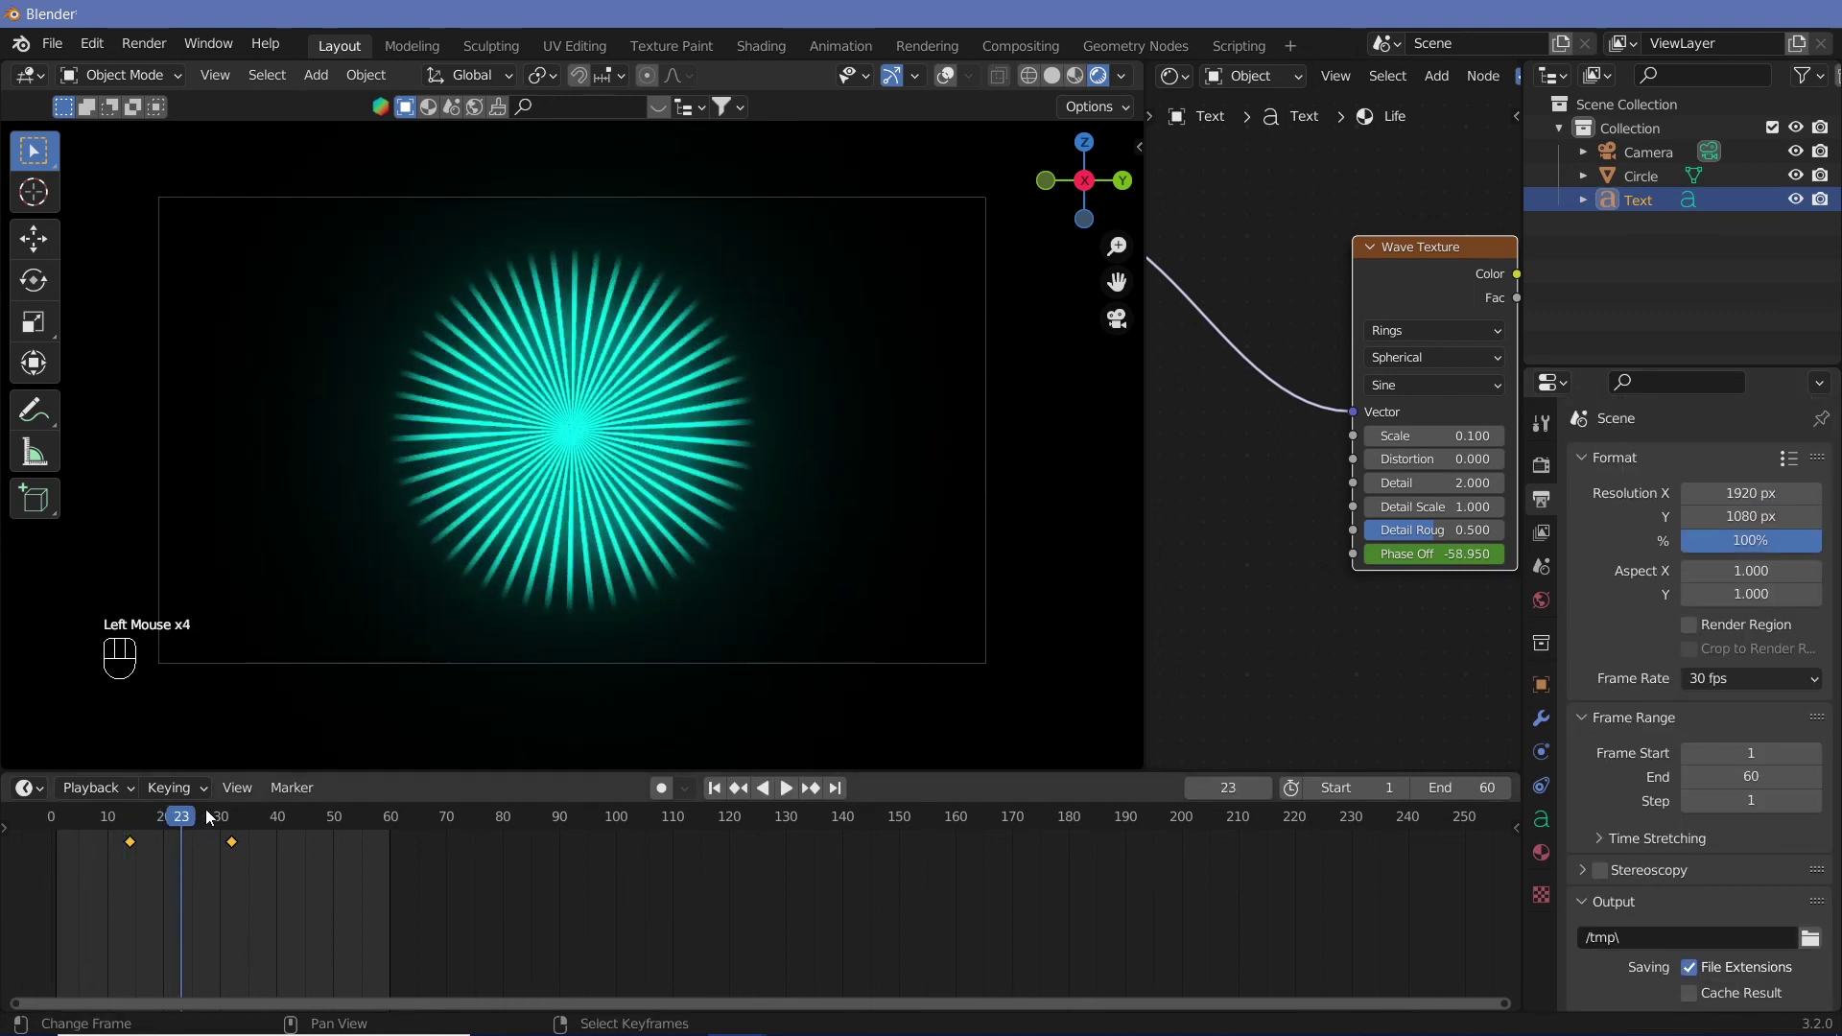
key("ctrl+s")
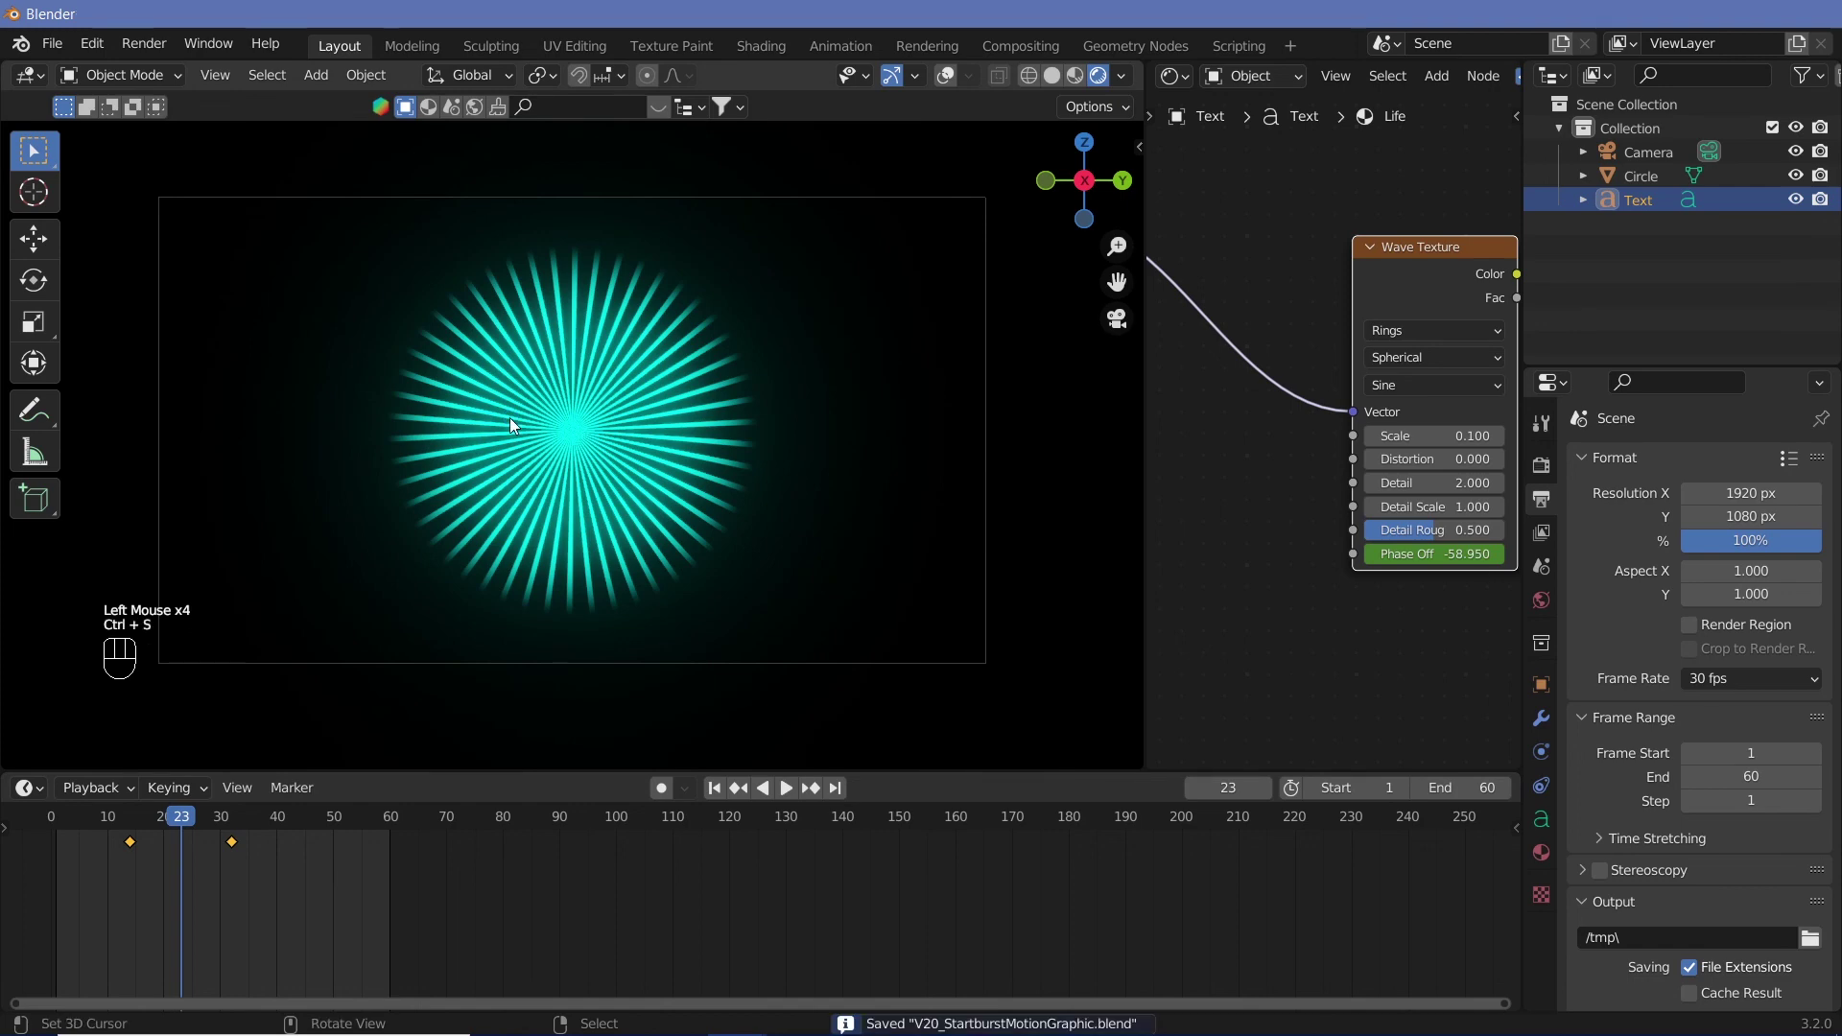
left_click(144, 44)
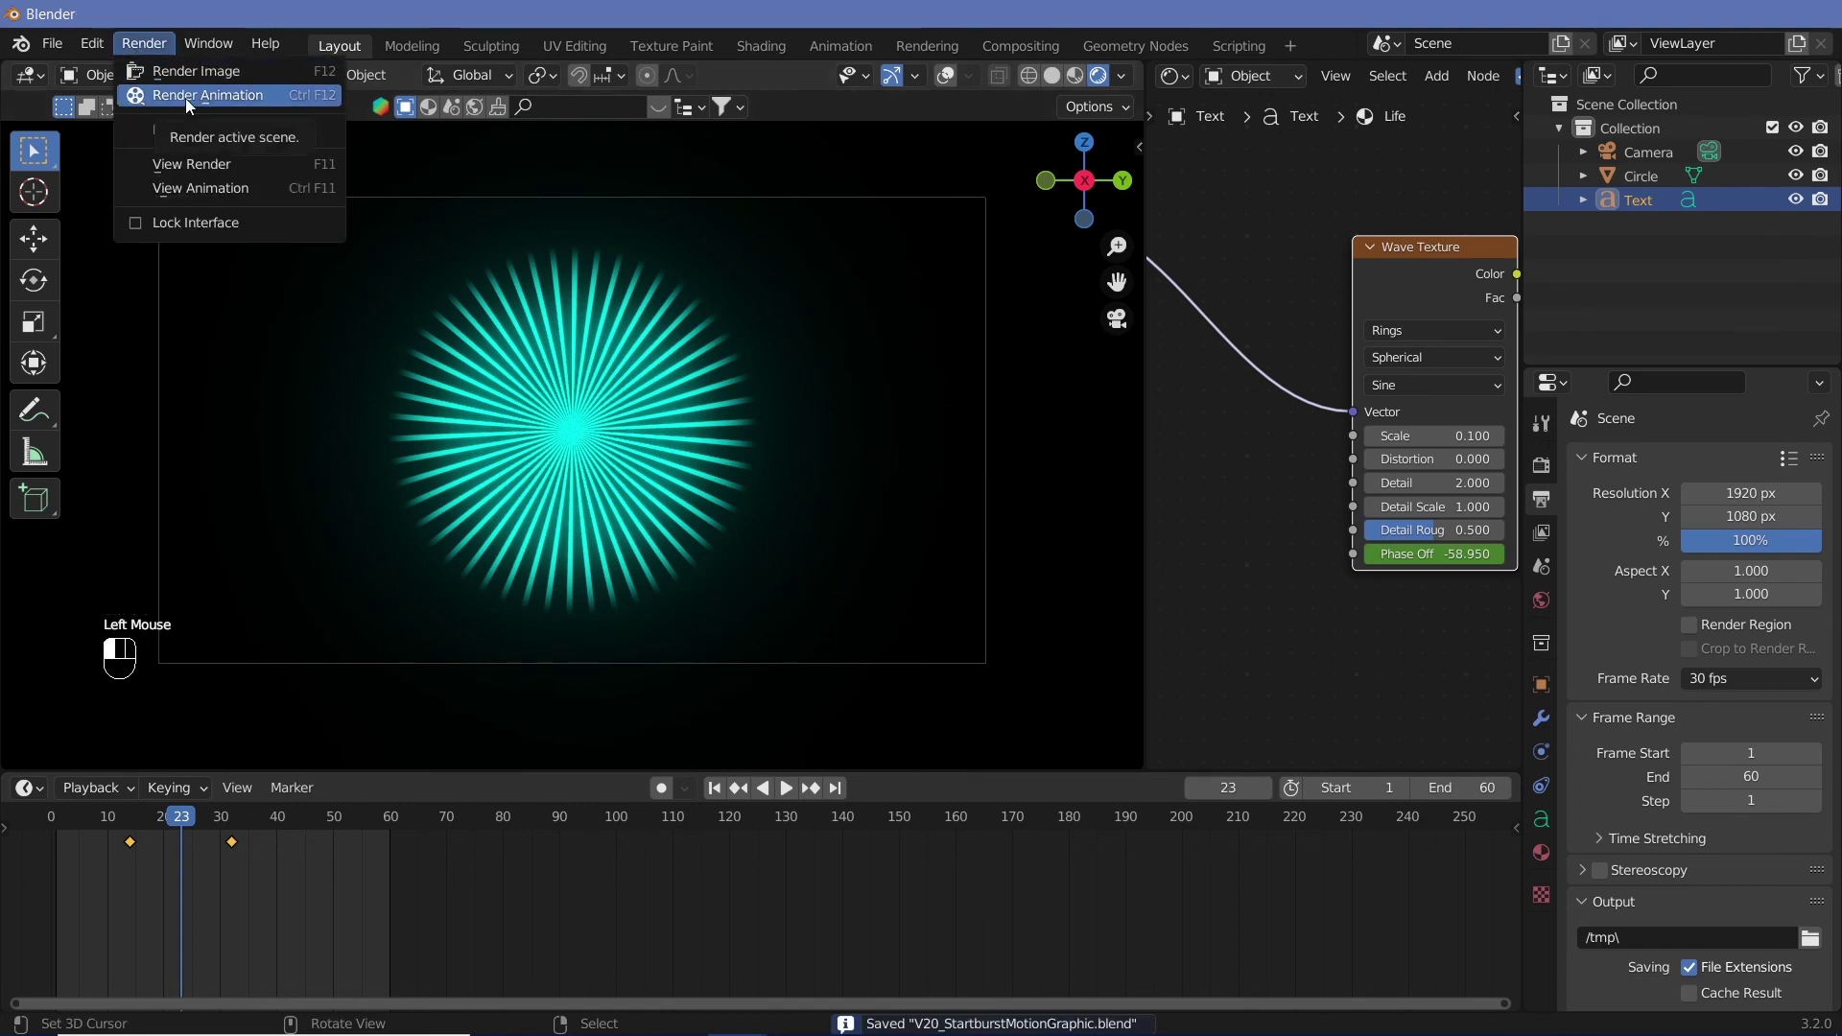